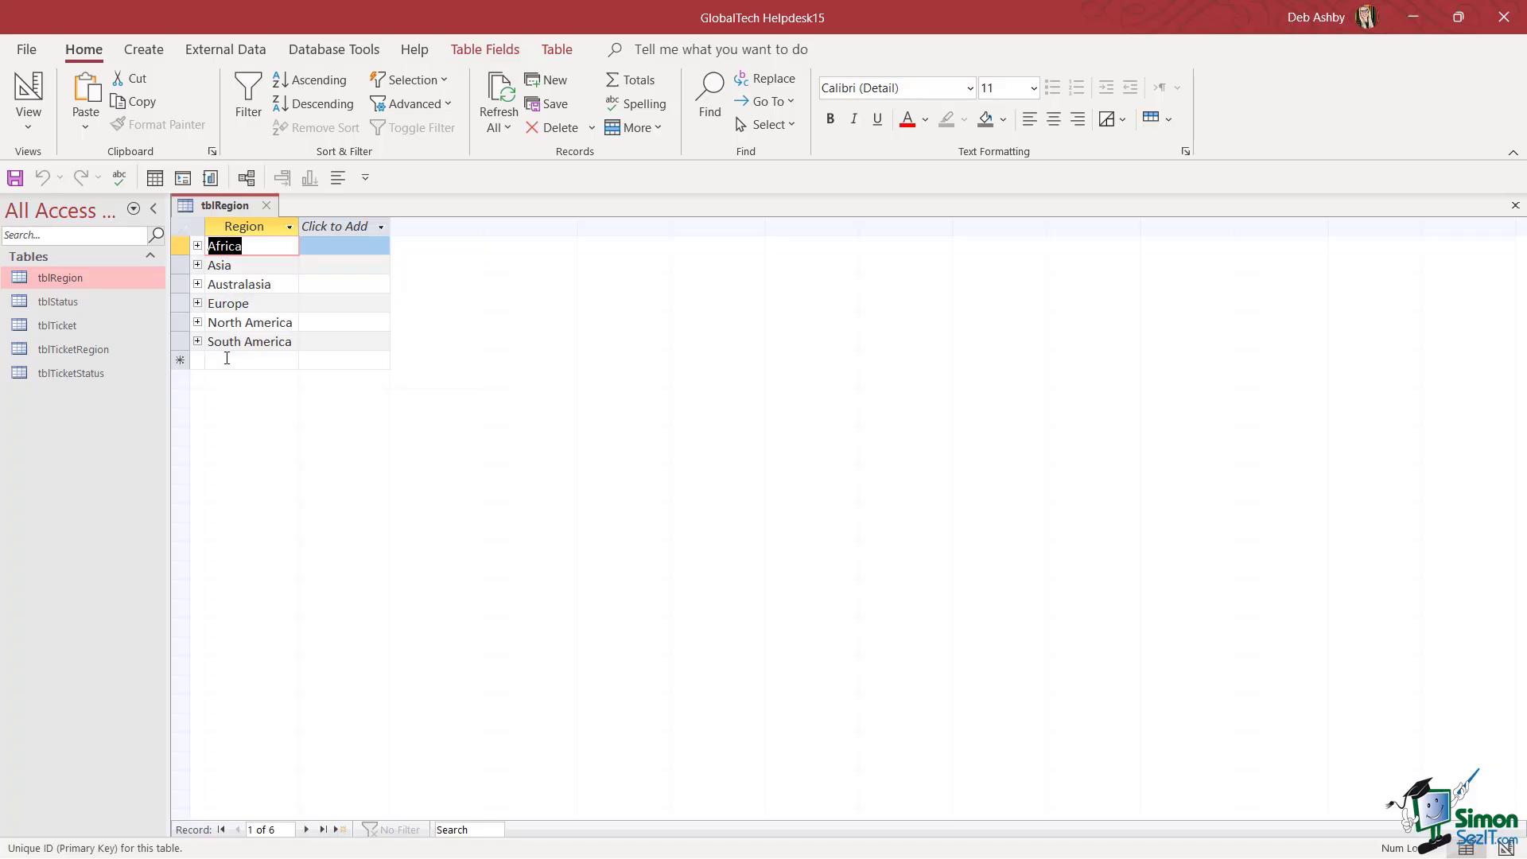
# Close the tblRegion table and start a Form Wizard form containing the Region field from tblRegion
pyautogui.click(268, 206)
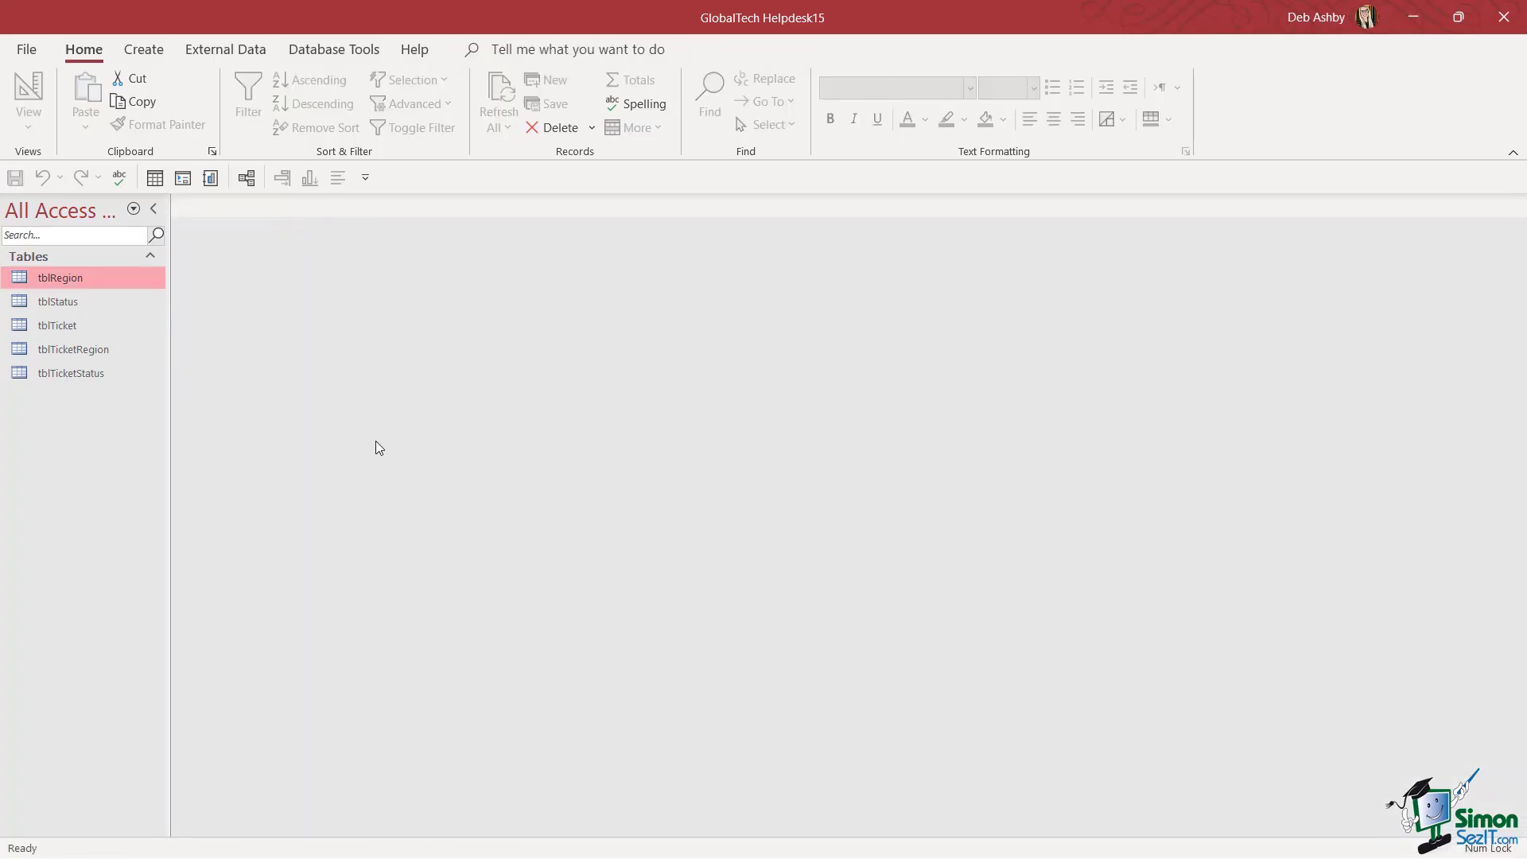
pyautogui.click(143, 49)
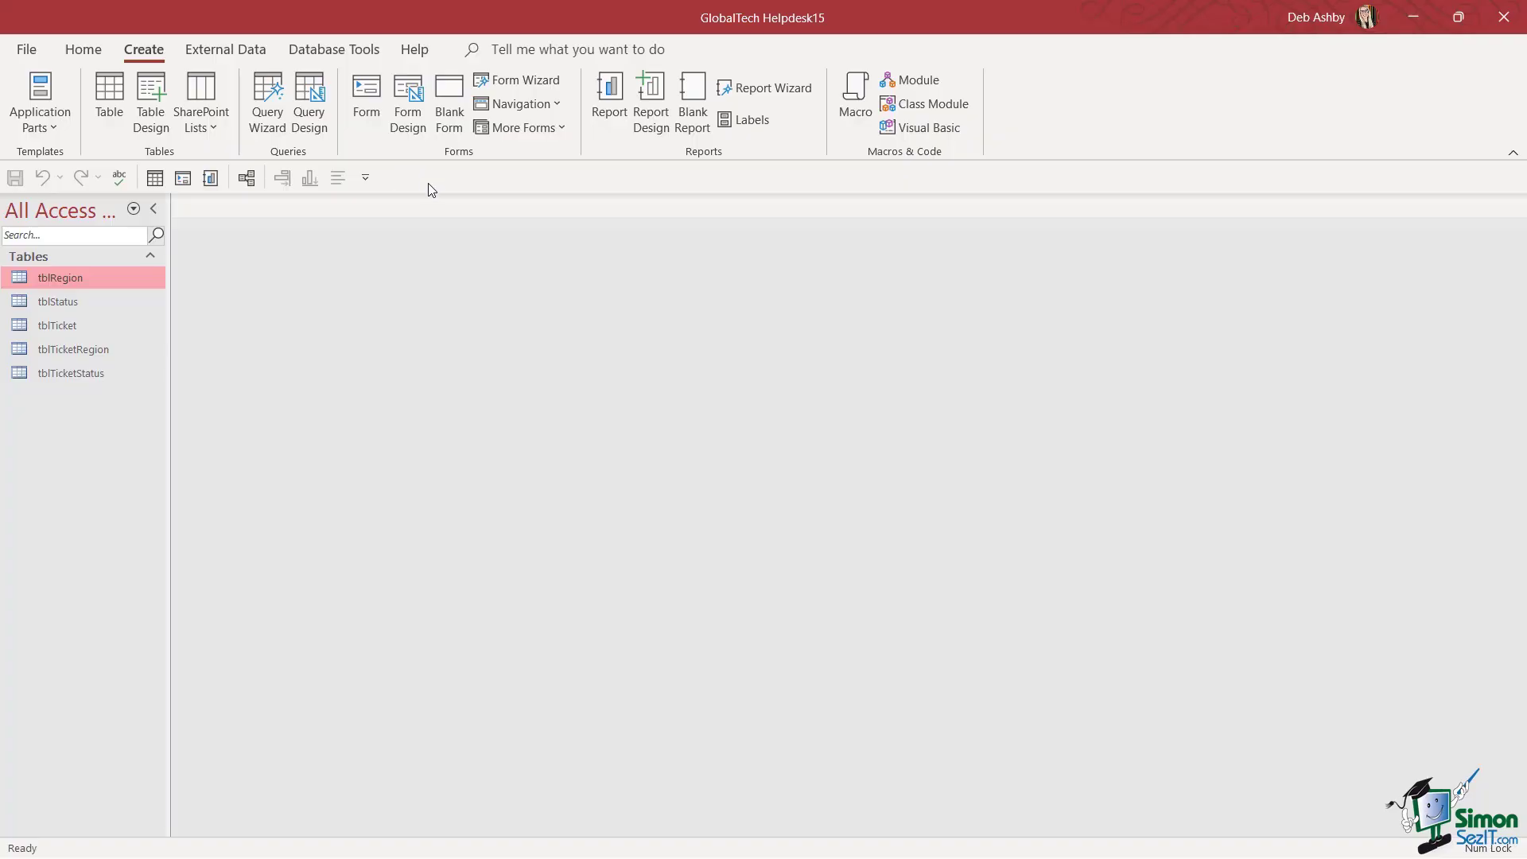
pyautogui.click(512, 81)
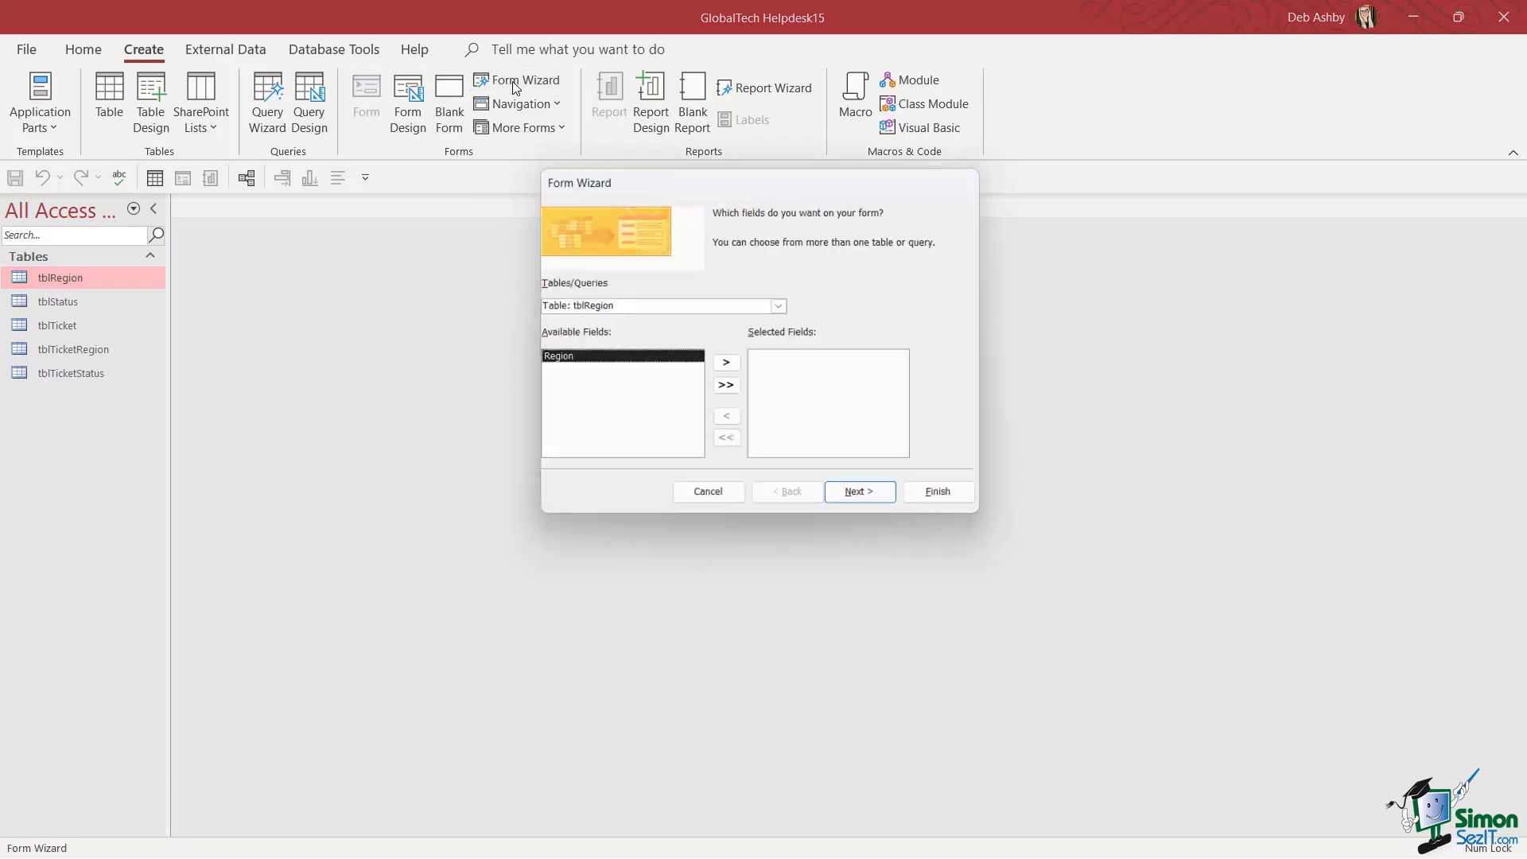
pyautogui.moveTo(772, 179); pyautogui.dragTo(560, 206)
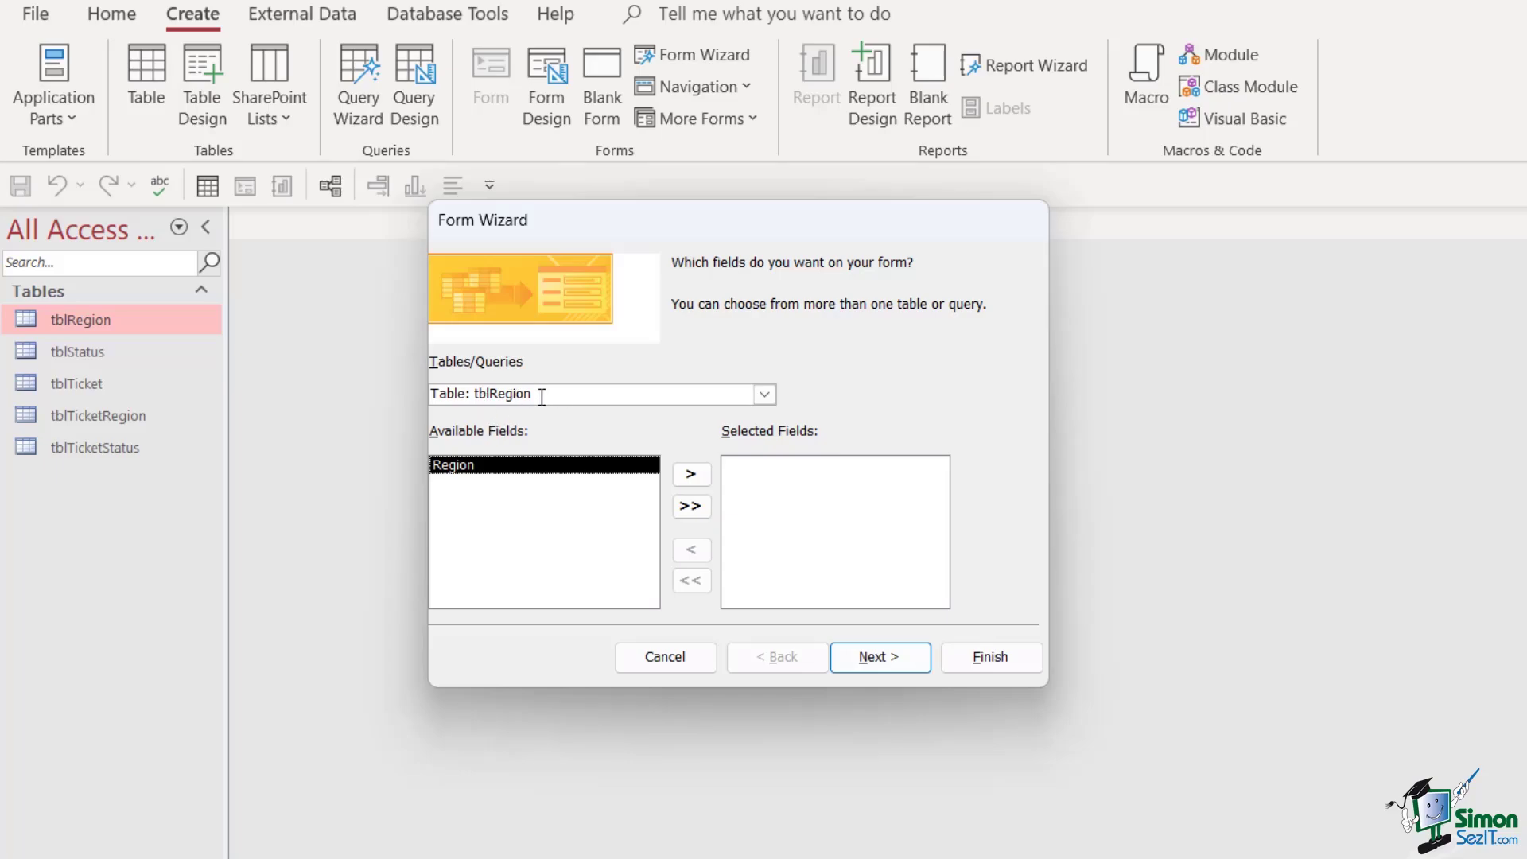
pyautogui.click(764, 394)
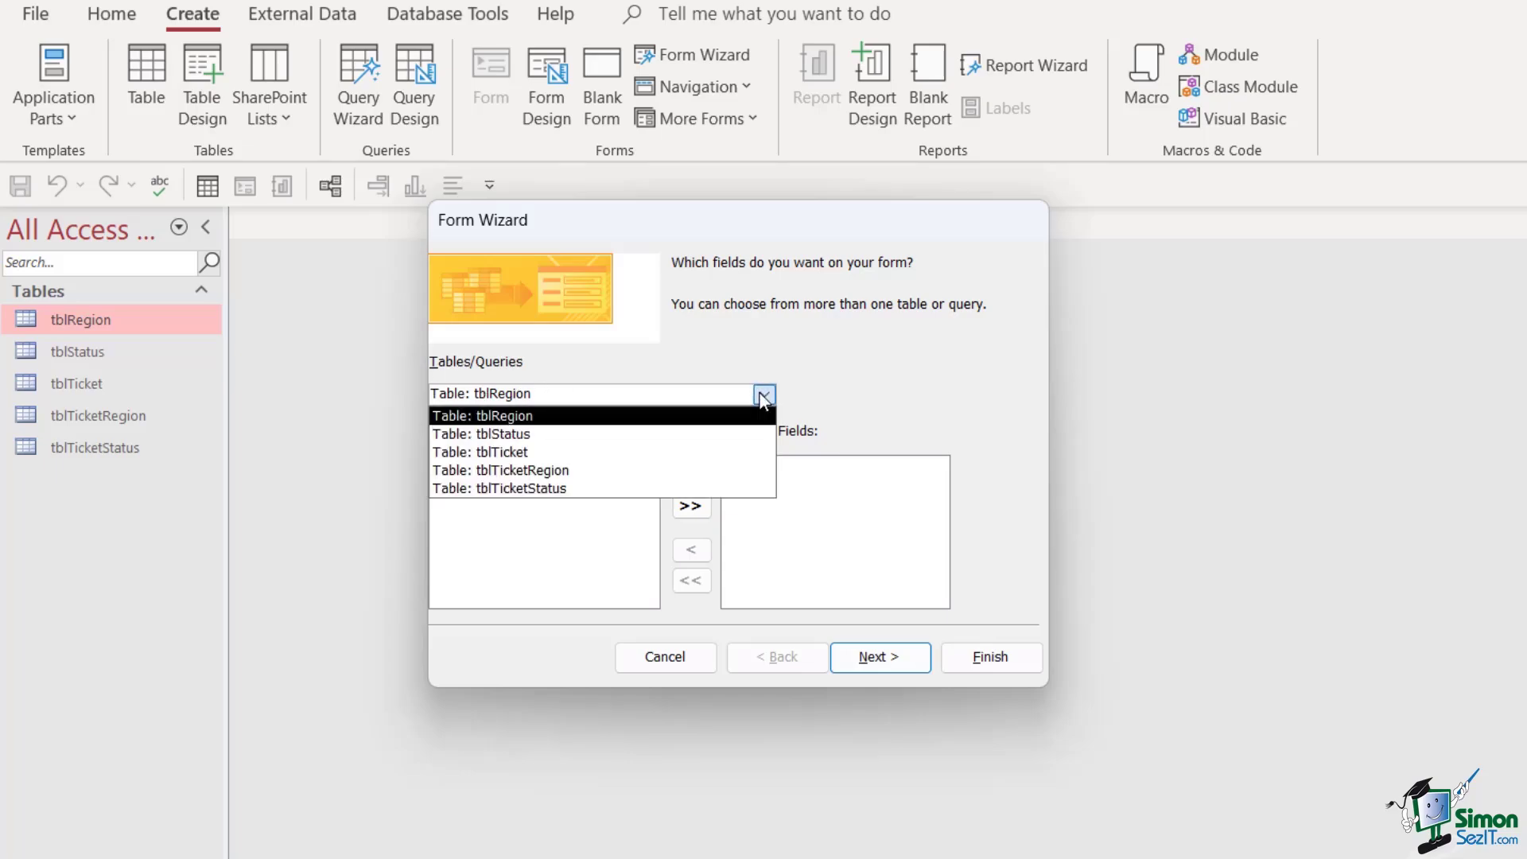
pyautogui.click(908, 367)
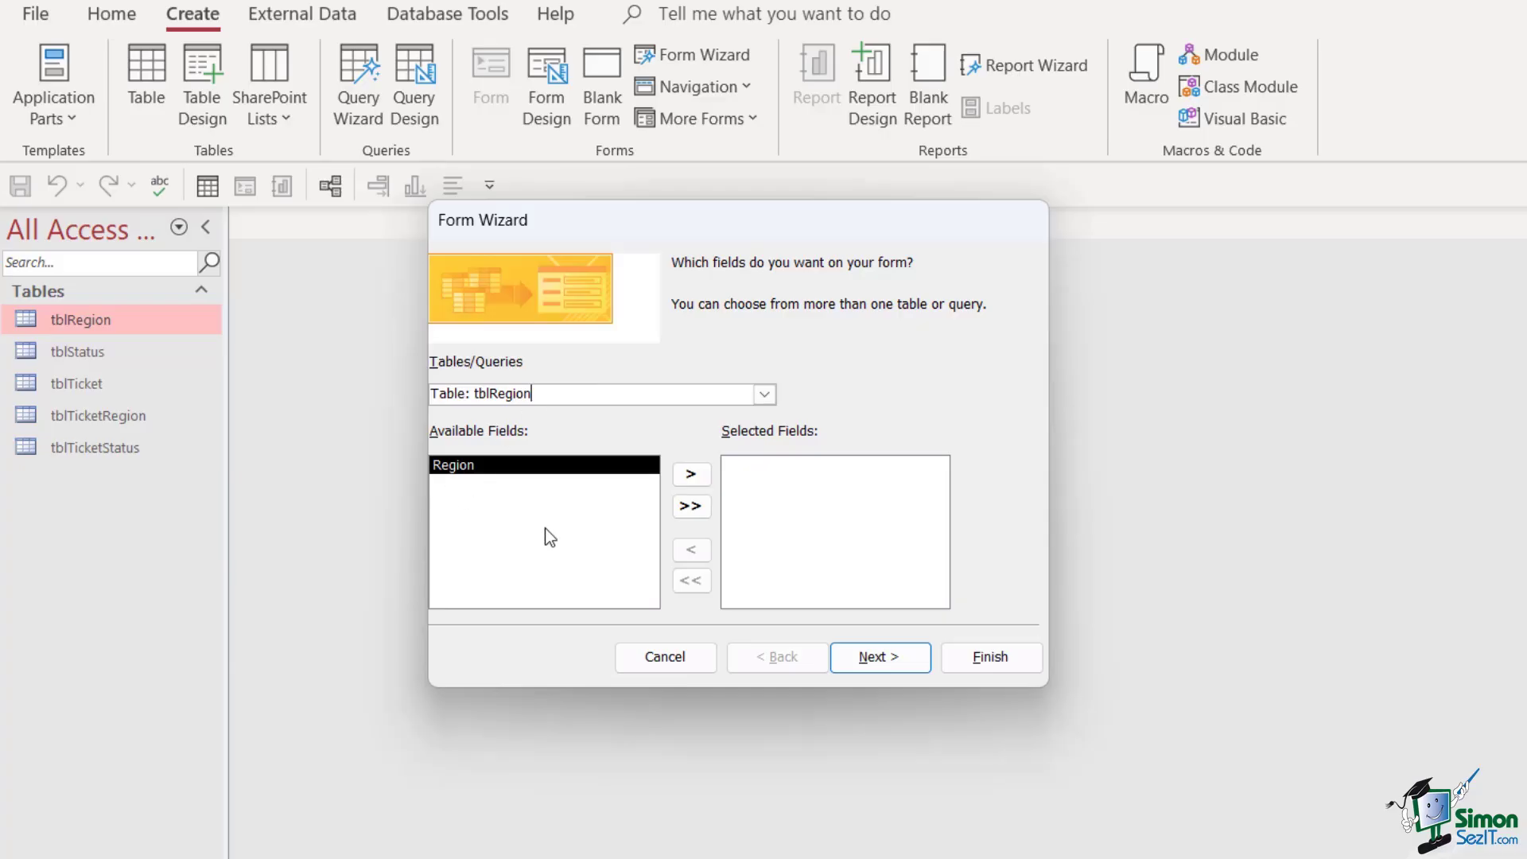
pyautogui.click(691, 476)
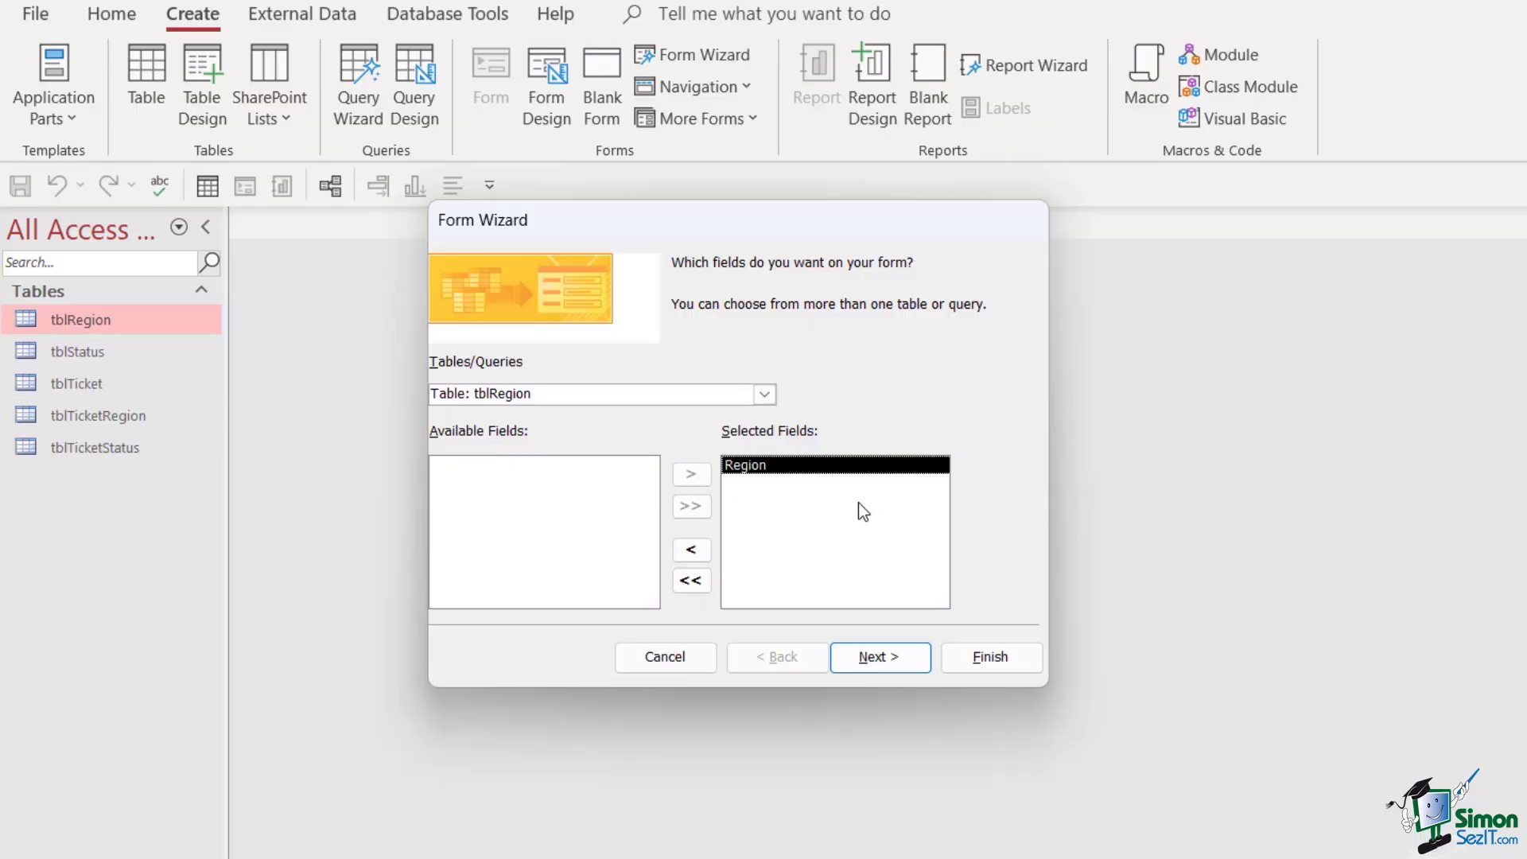
pyautogui.click(876, 659)
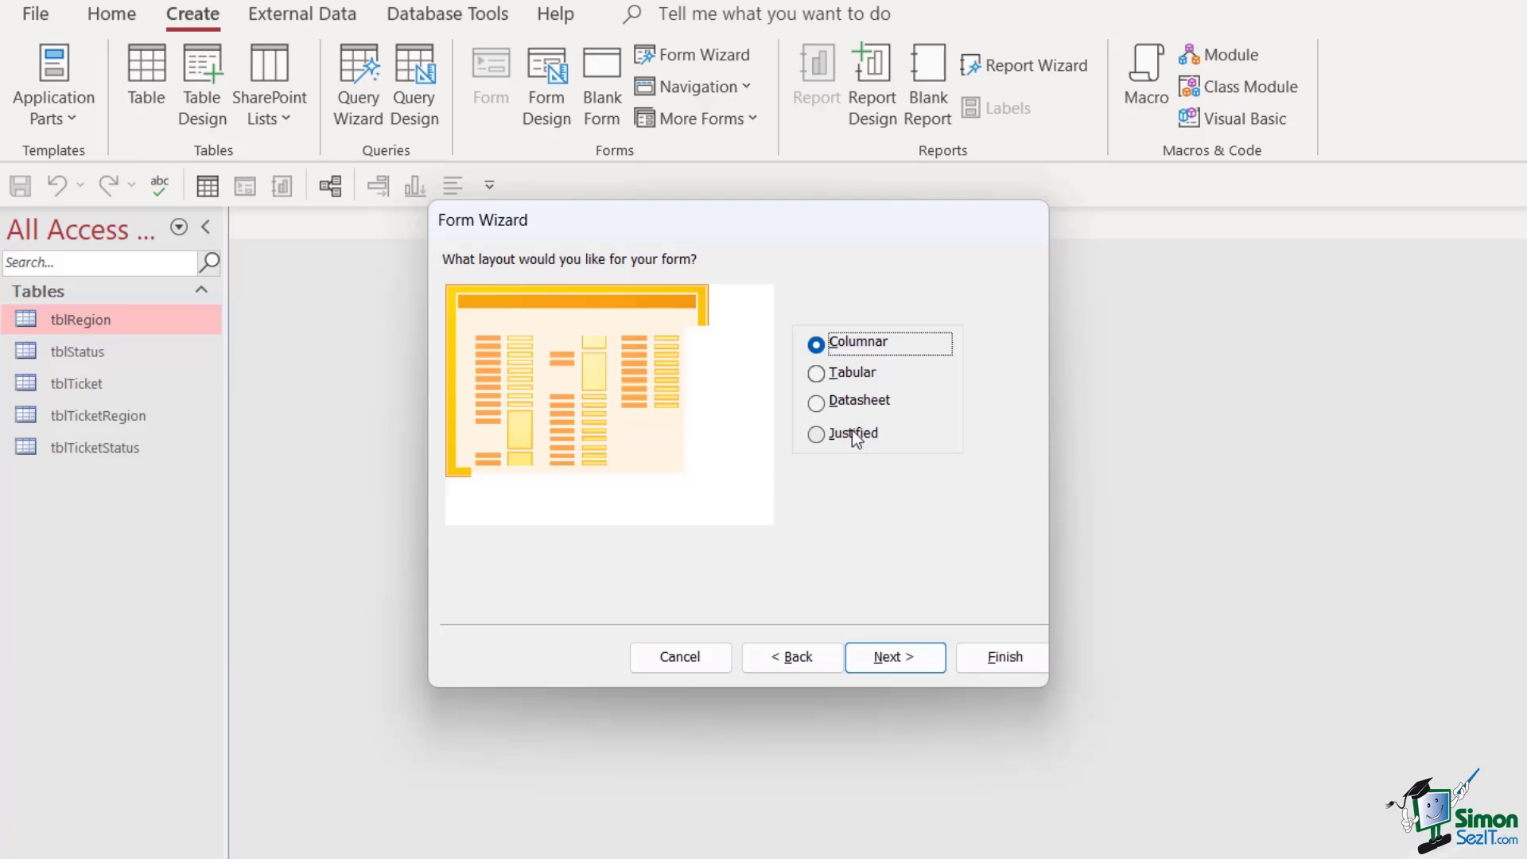
# Compare the Columnar, Tabular, Datasheet and Justified layouts in the wizard and continue with Tabular
pyautogui.click(818, 435)
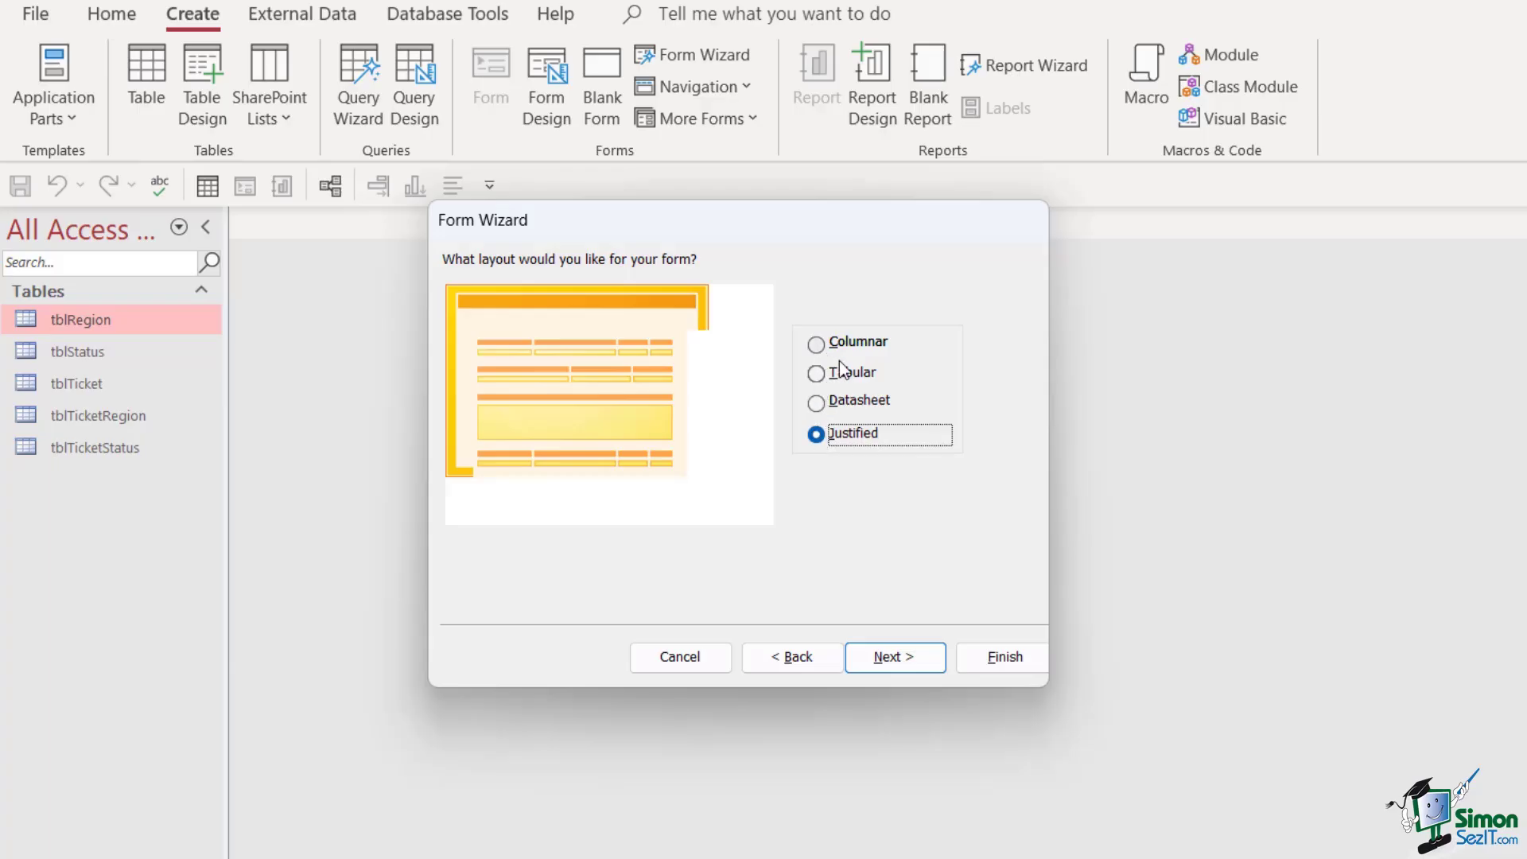
pyautogui.click(829, 404)
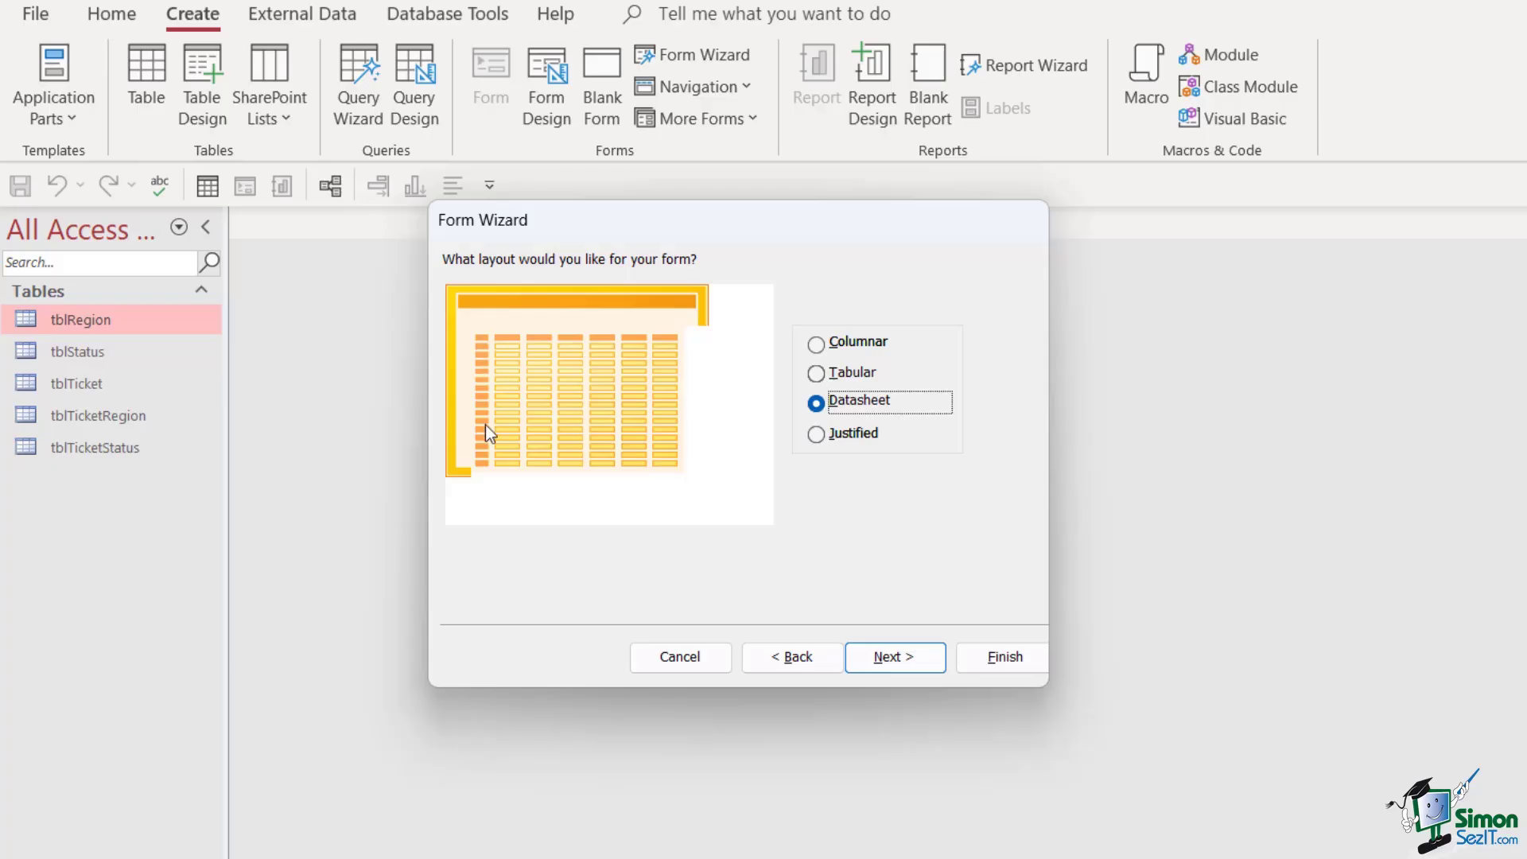
pyautogui.click(817, 373)
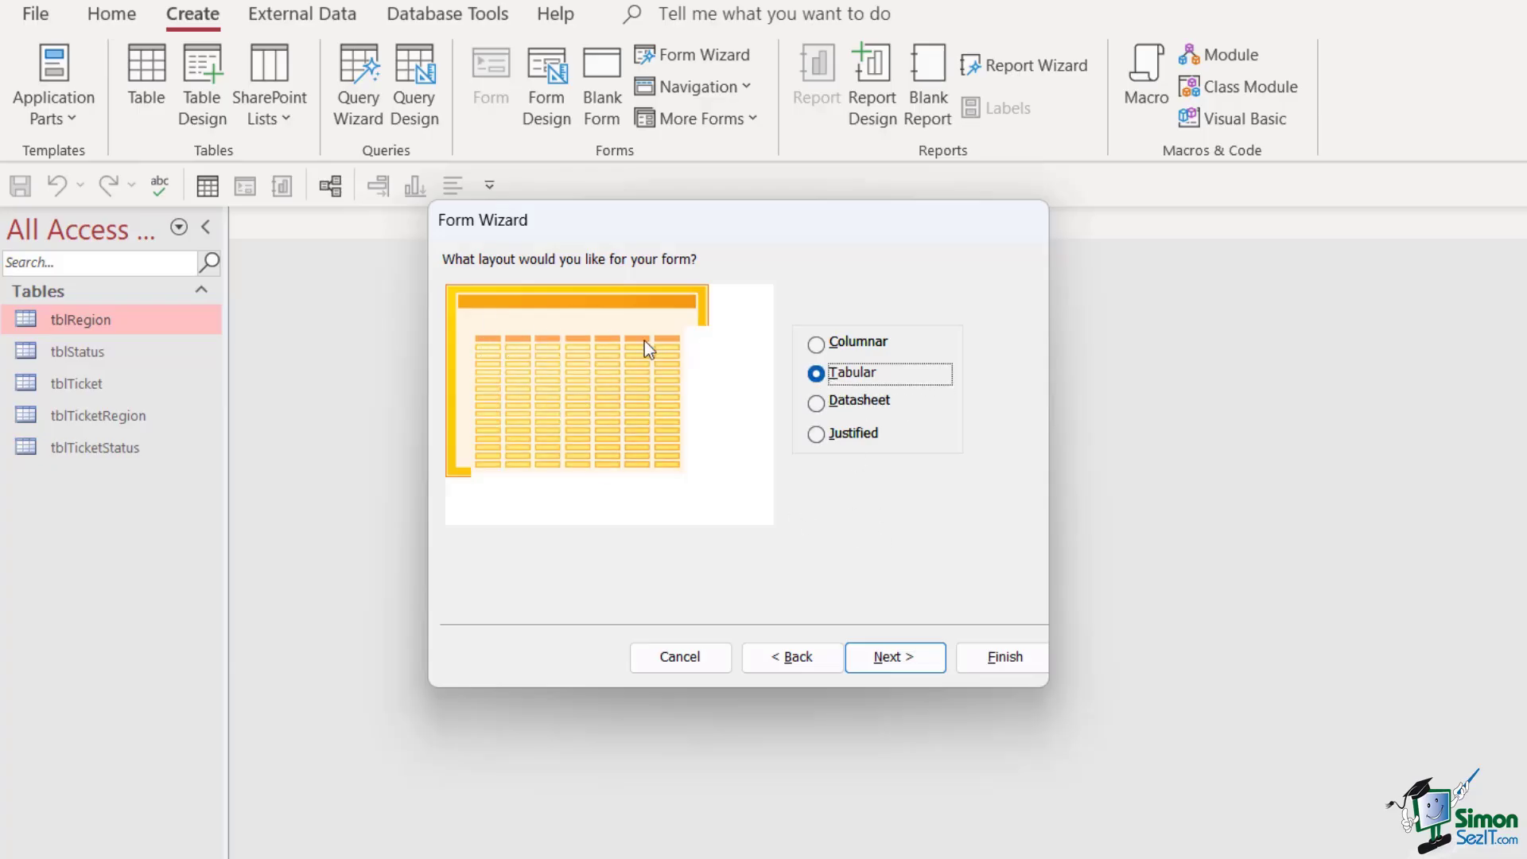
pyautogui.click(817, 344)
pyautogui.click(817, 373)
pyautogui.click(817, 404)
pyautogui.click(817, 435)
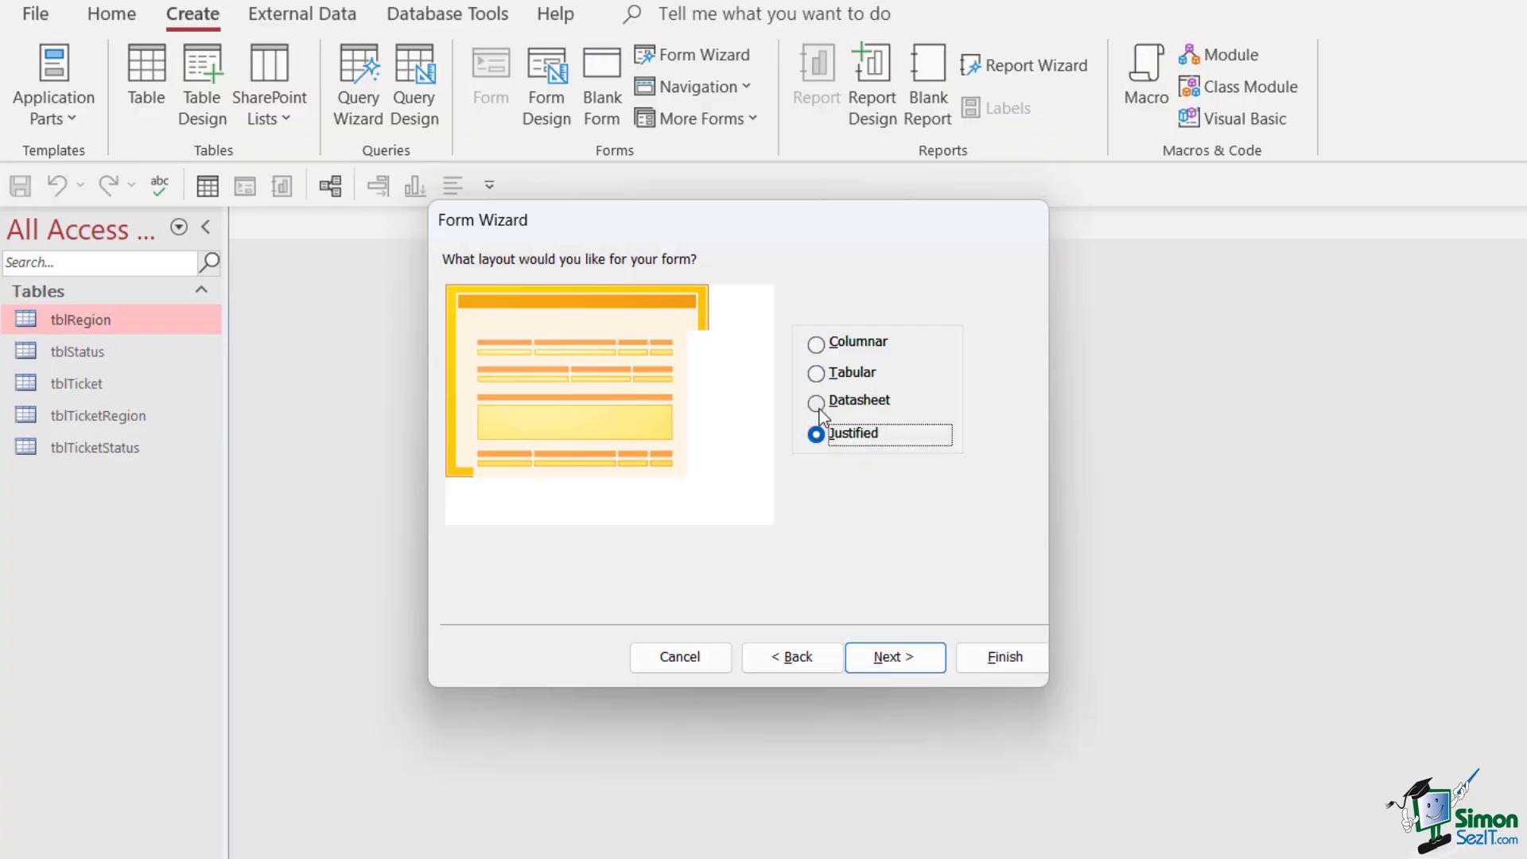
pyautogui.click(818, 404)
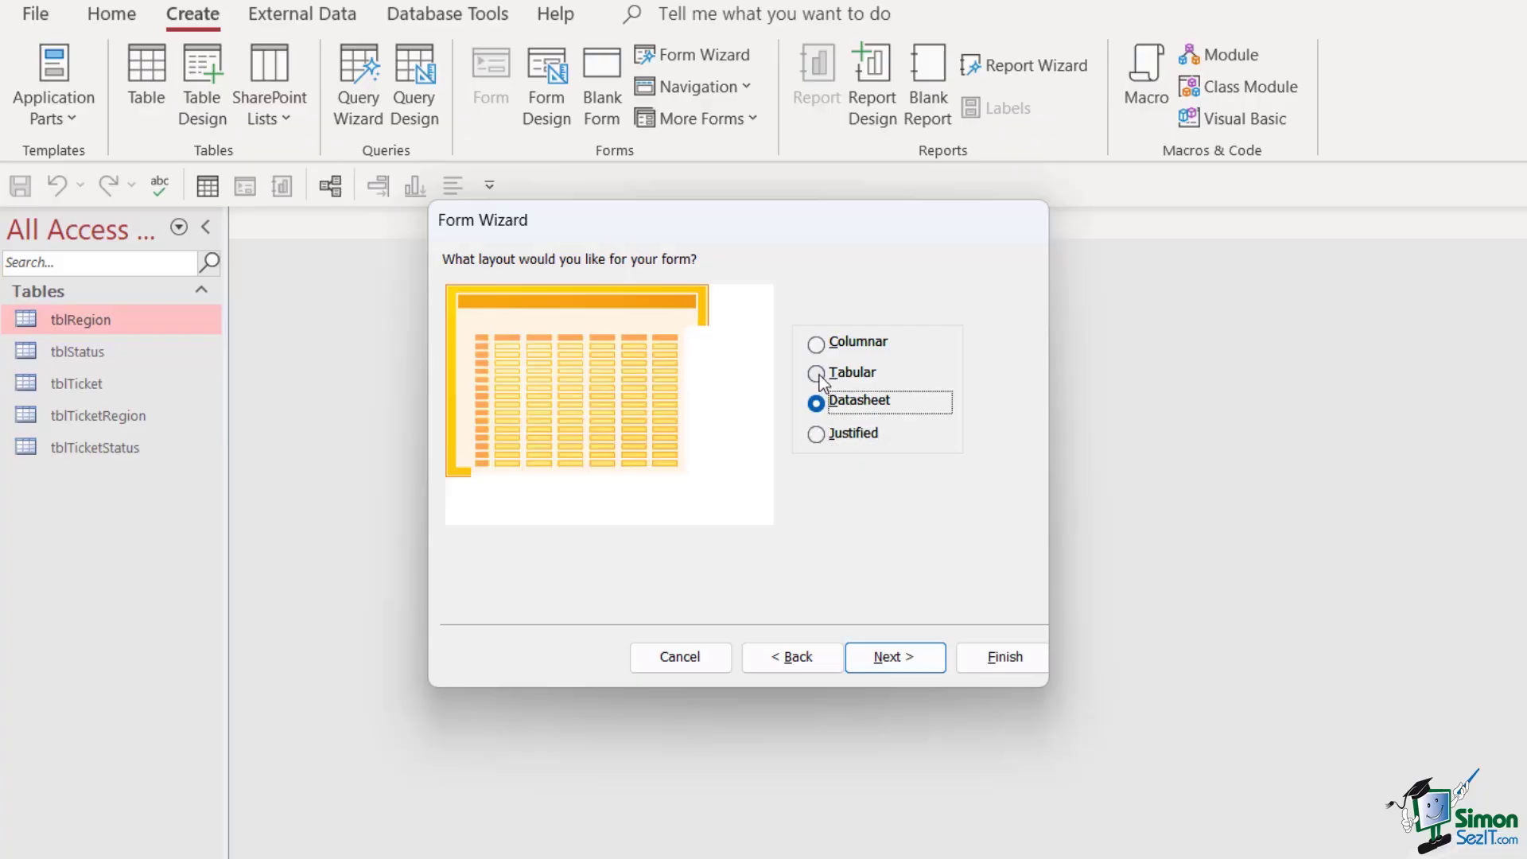
pyautogui.click(817, 373)
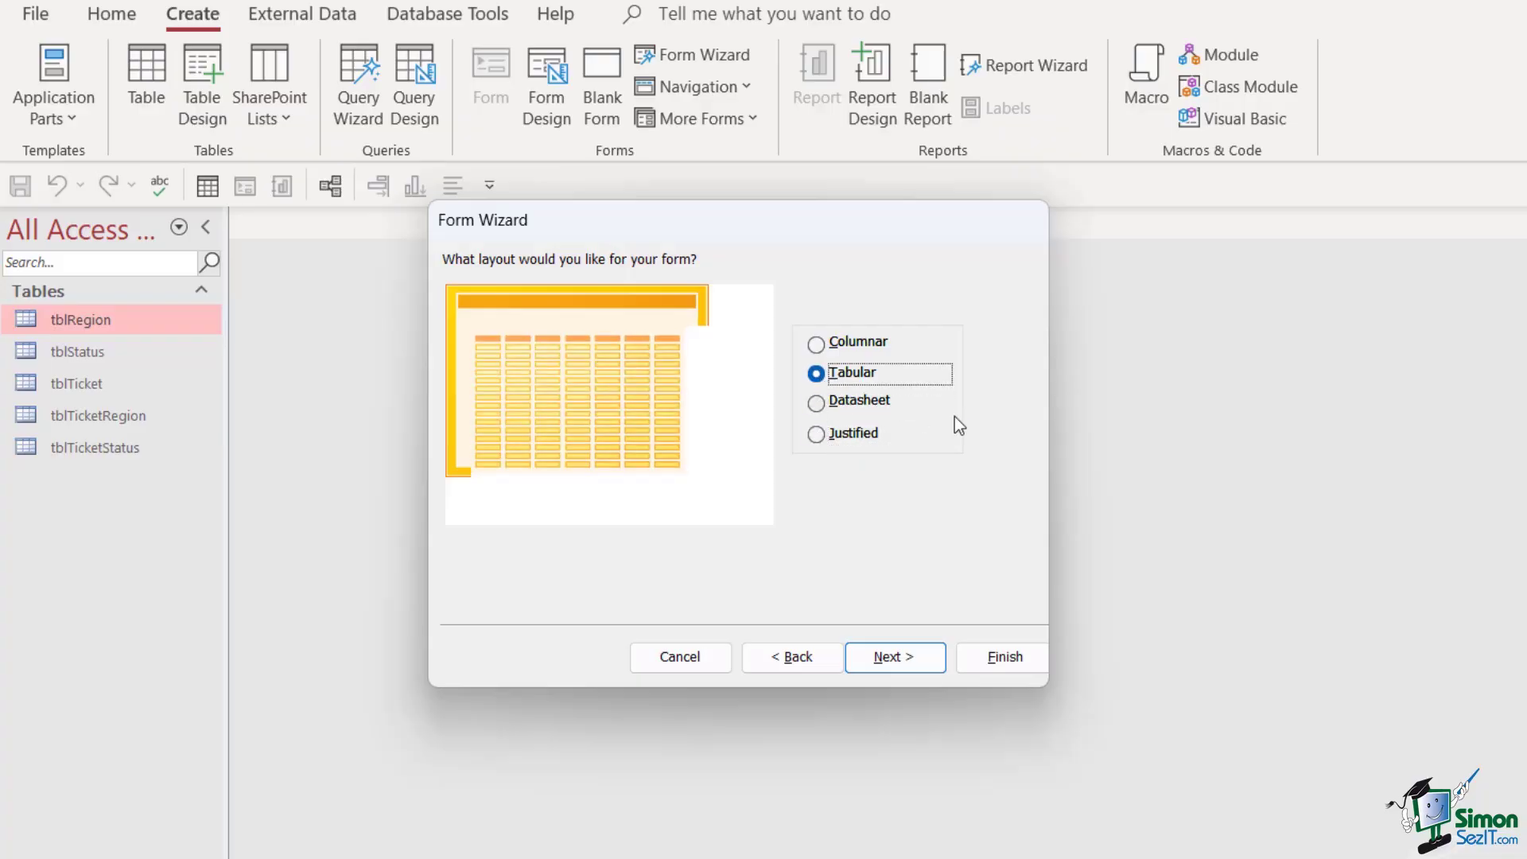
pyautogui.click(895, 658)
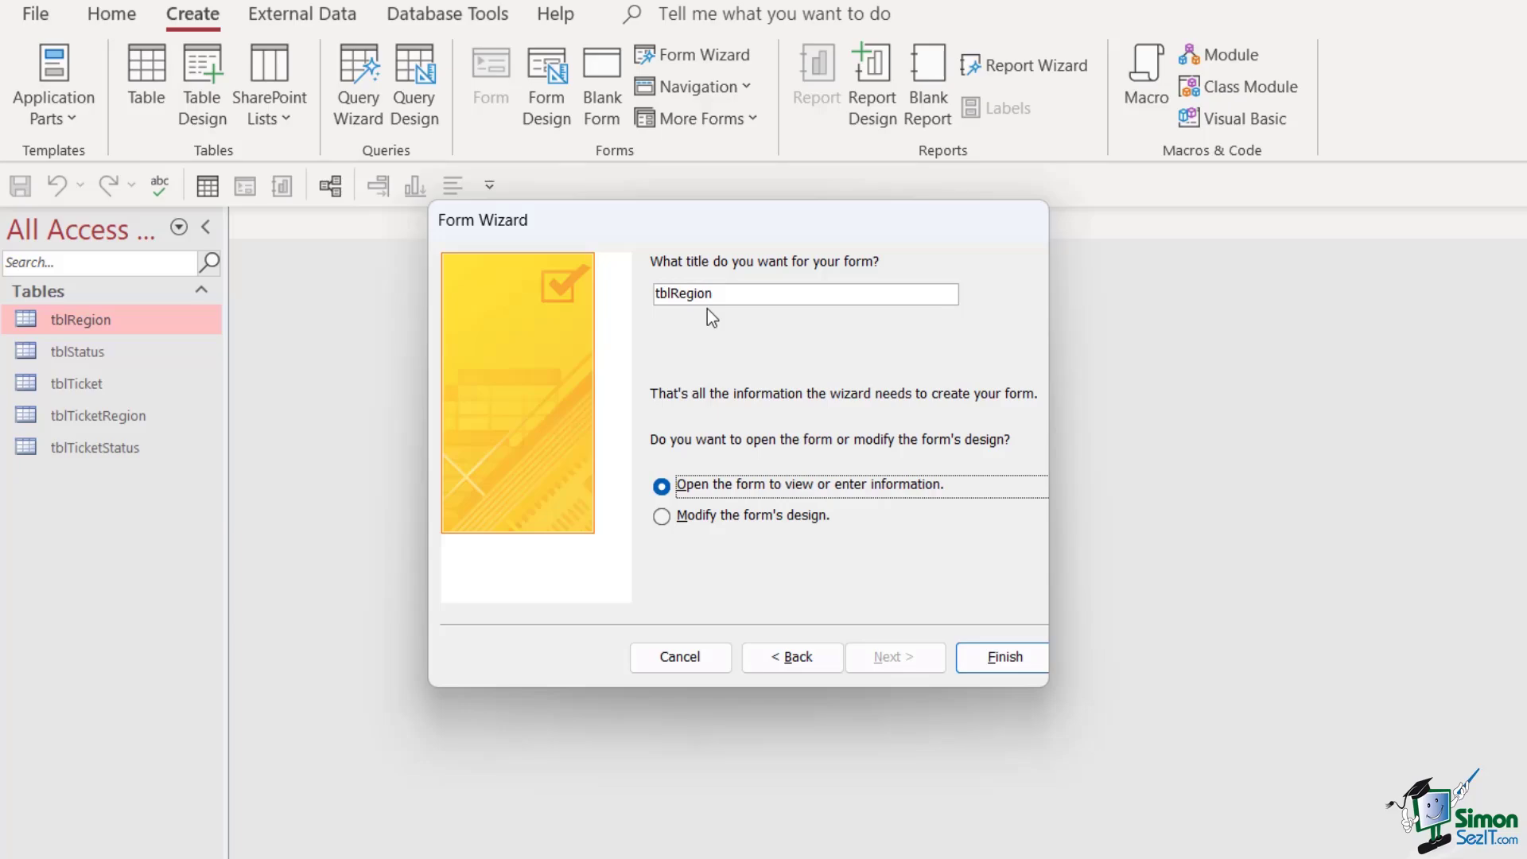
# Title the form frmRegionTabular and finish the wizard with the form opened for viewing or entering information
pyautogui.moveTo(713, 294); pyautogui.dragTo(641, 297)
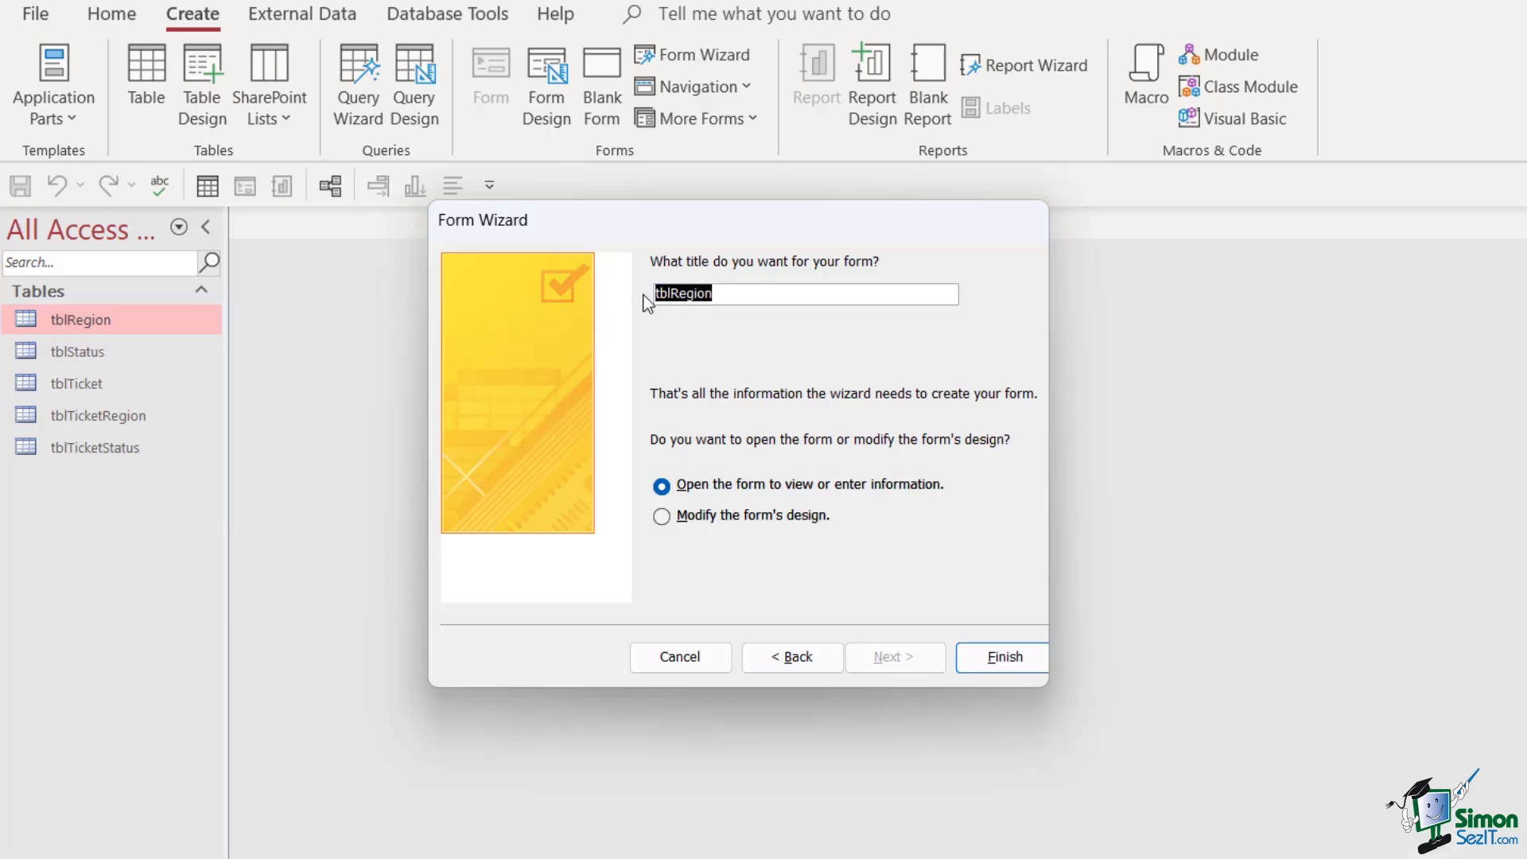
pyautogui.press('BackSpace')
pyautogui.write('RegionTabular')
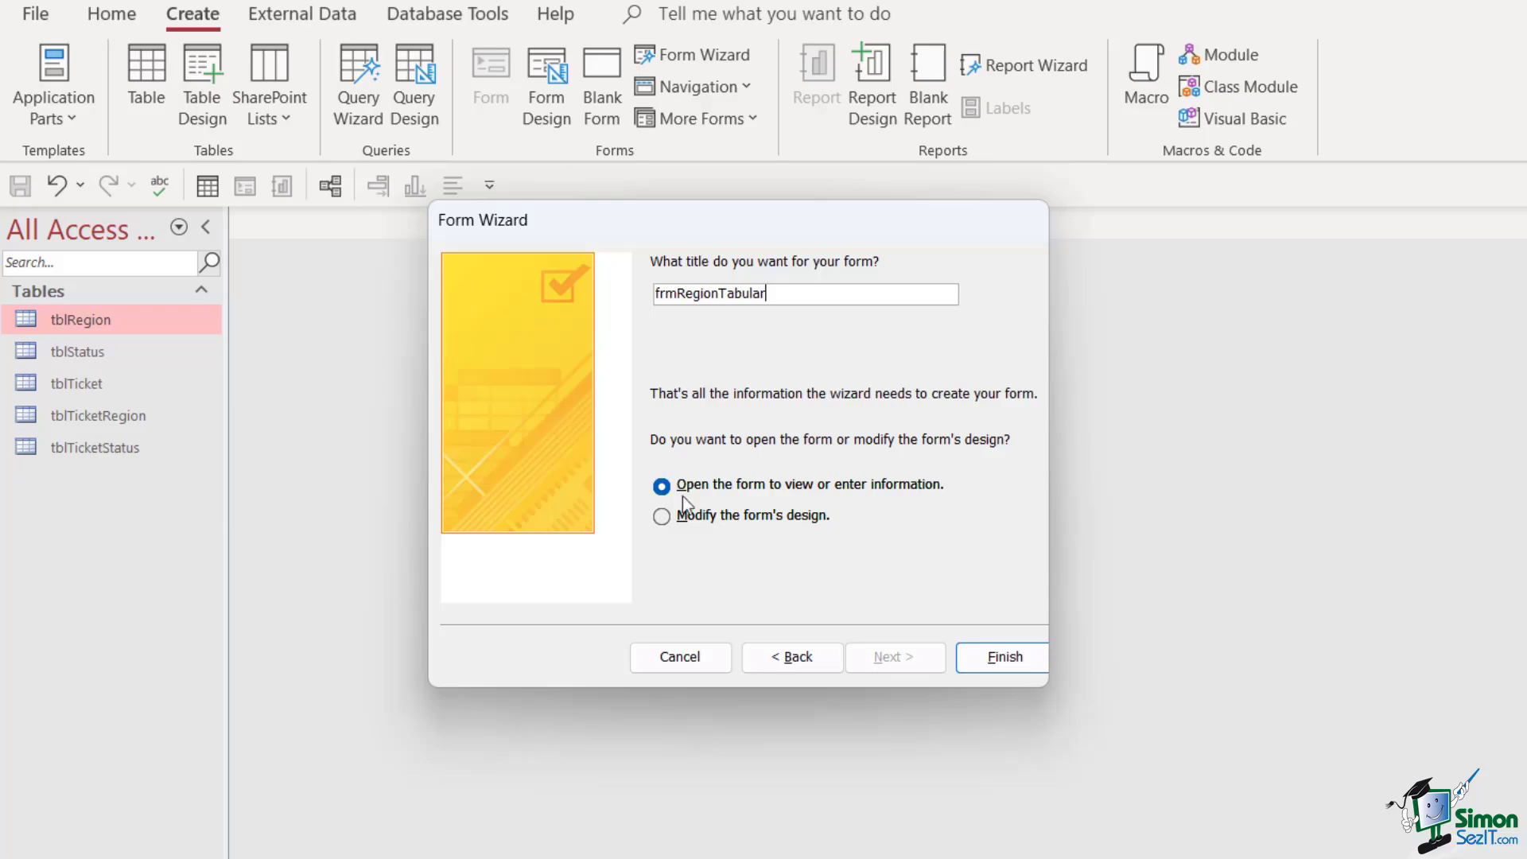
pyautogui.click(755, 487)
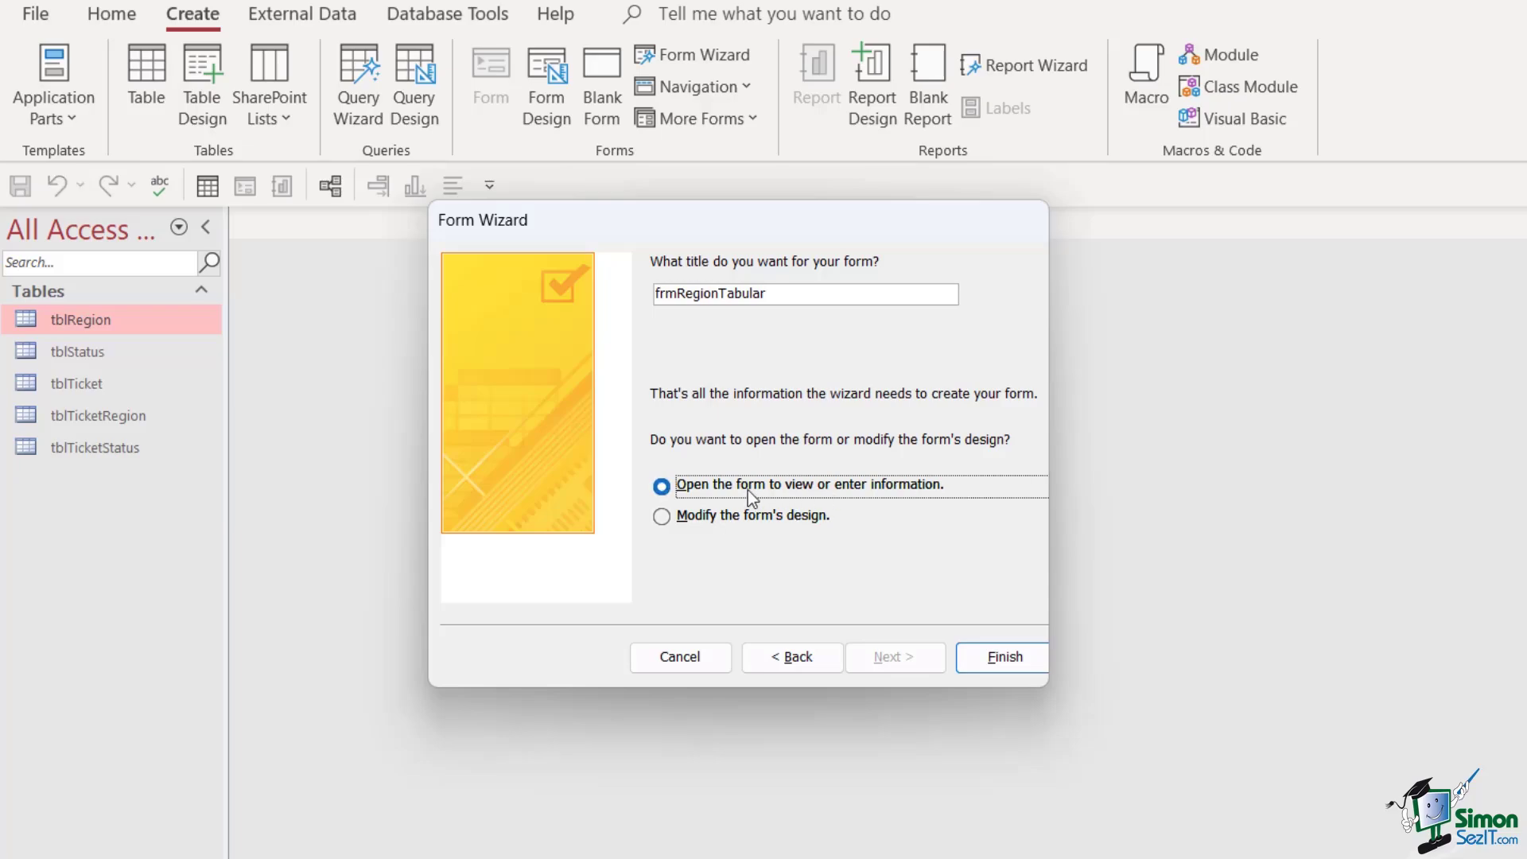
pyautogui.click(1006, 658)
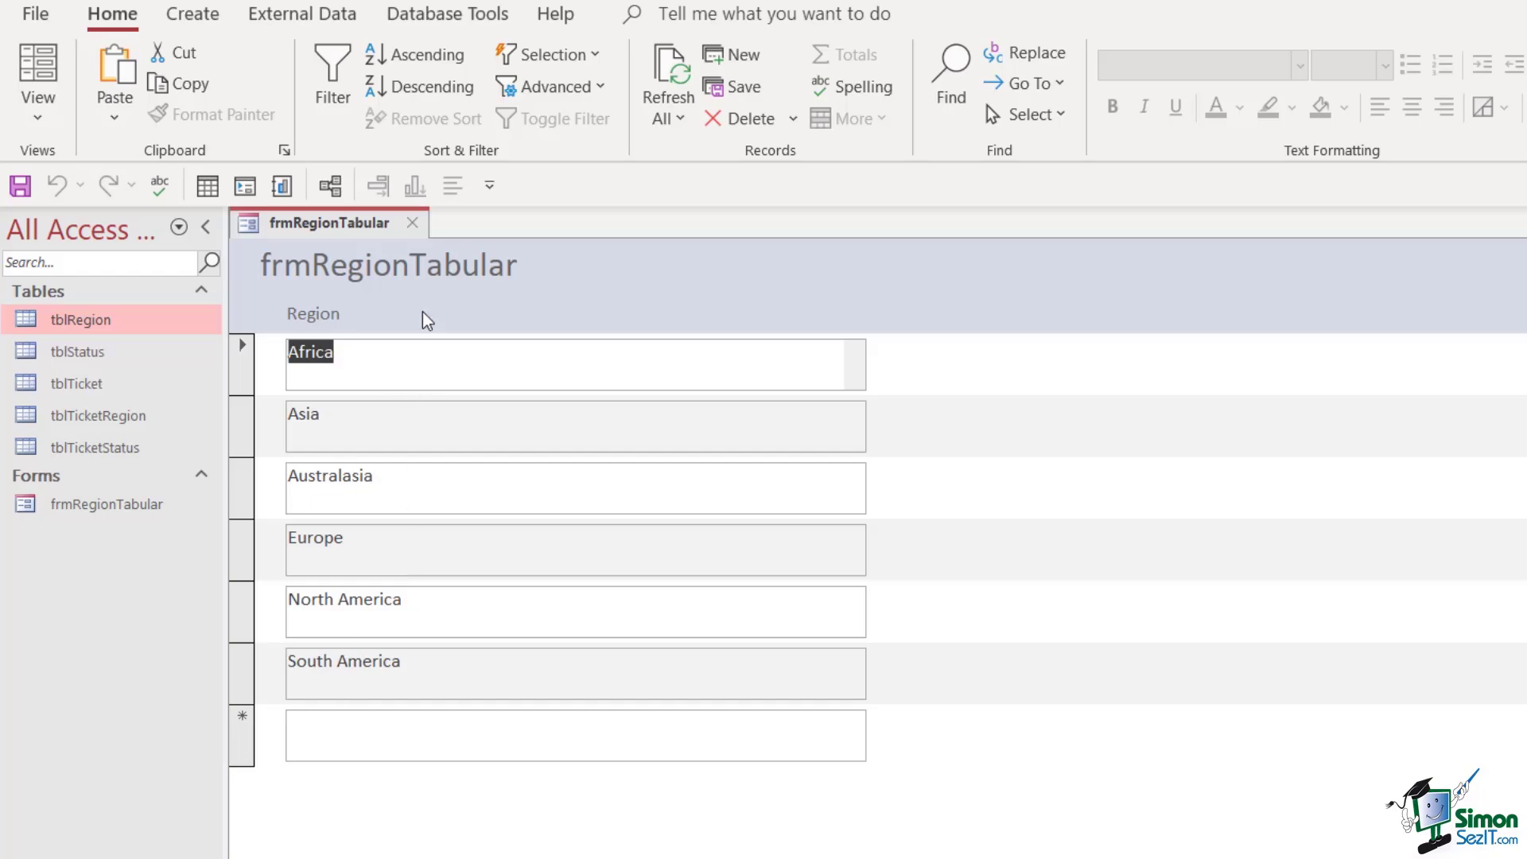
# Look at the frmRegionTabular form in Design View and return it to Form View
pyautogui.rightClick(334, 224)
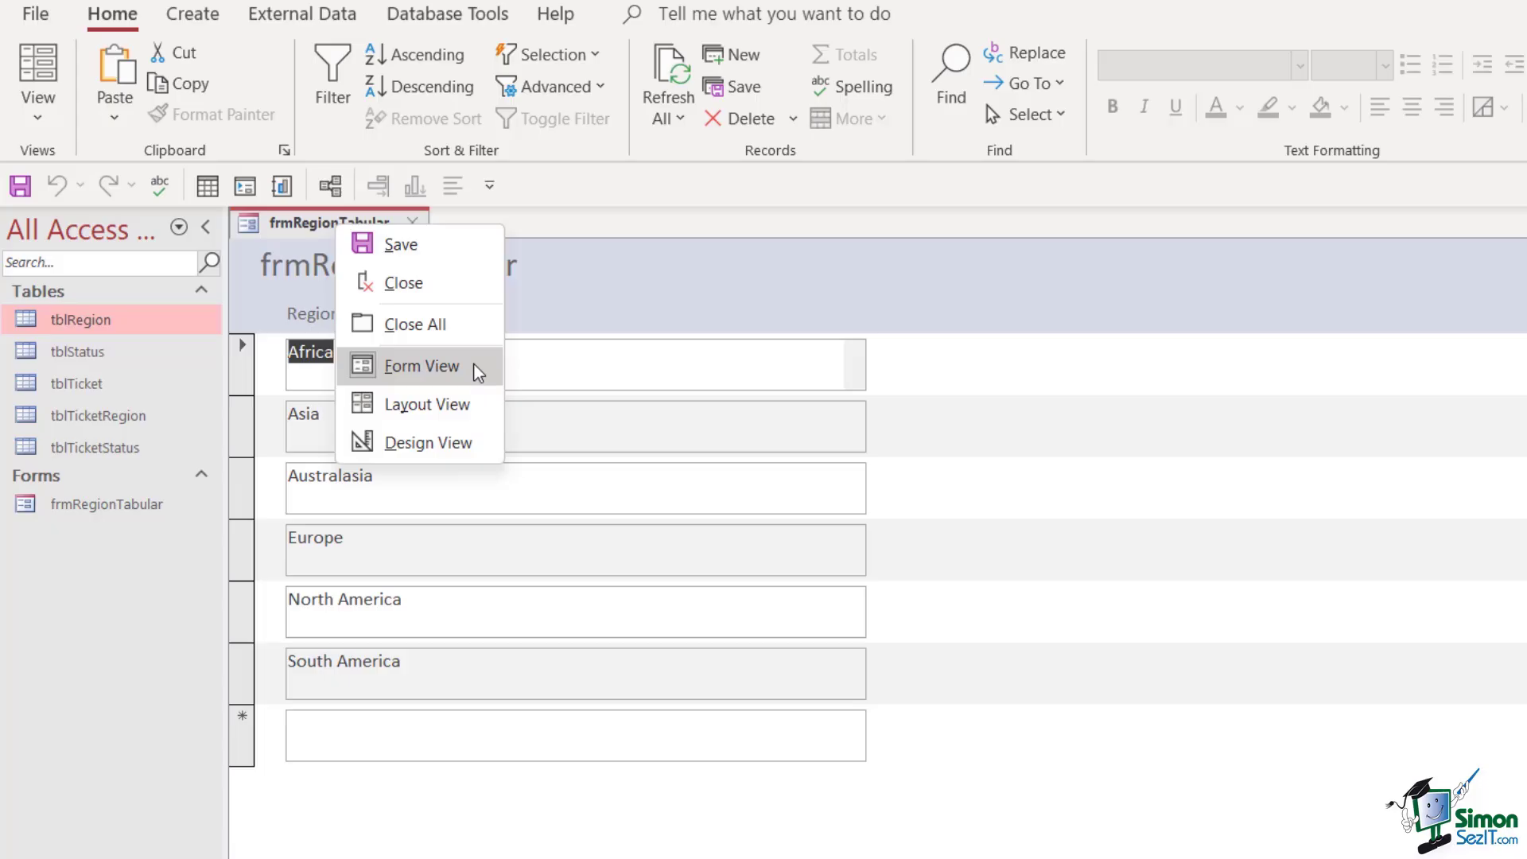
pyautogui.click(479, 442)
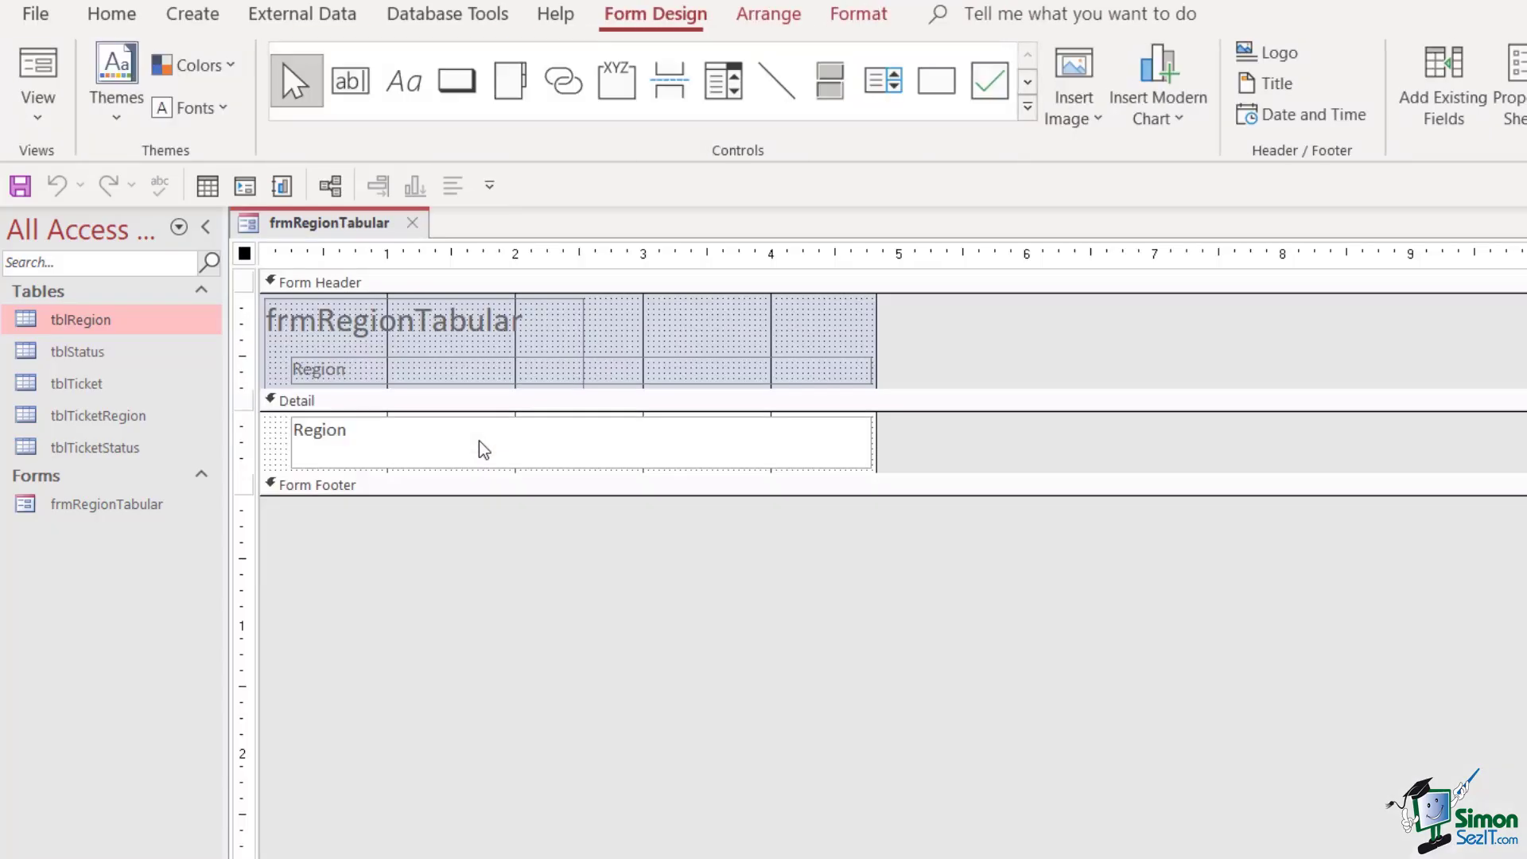
pyautogui.rightClick(344, 230)
pyautogui.click(460, 381)
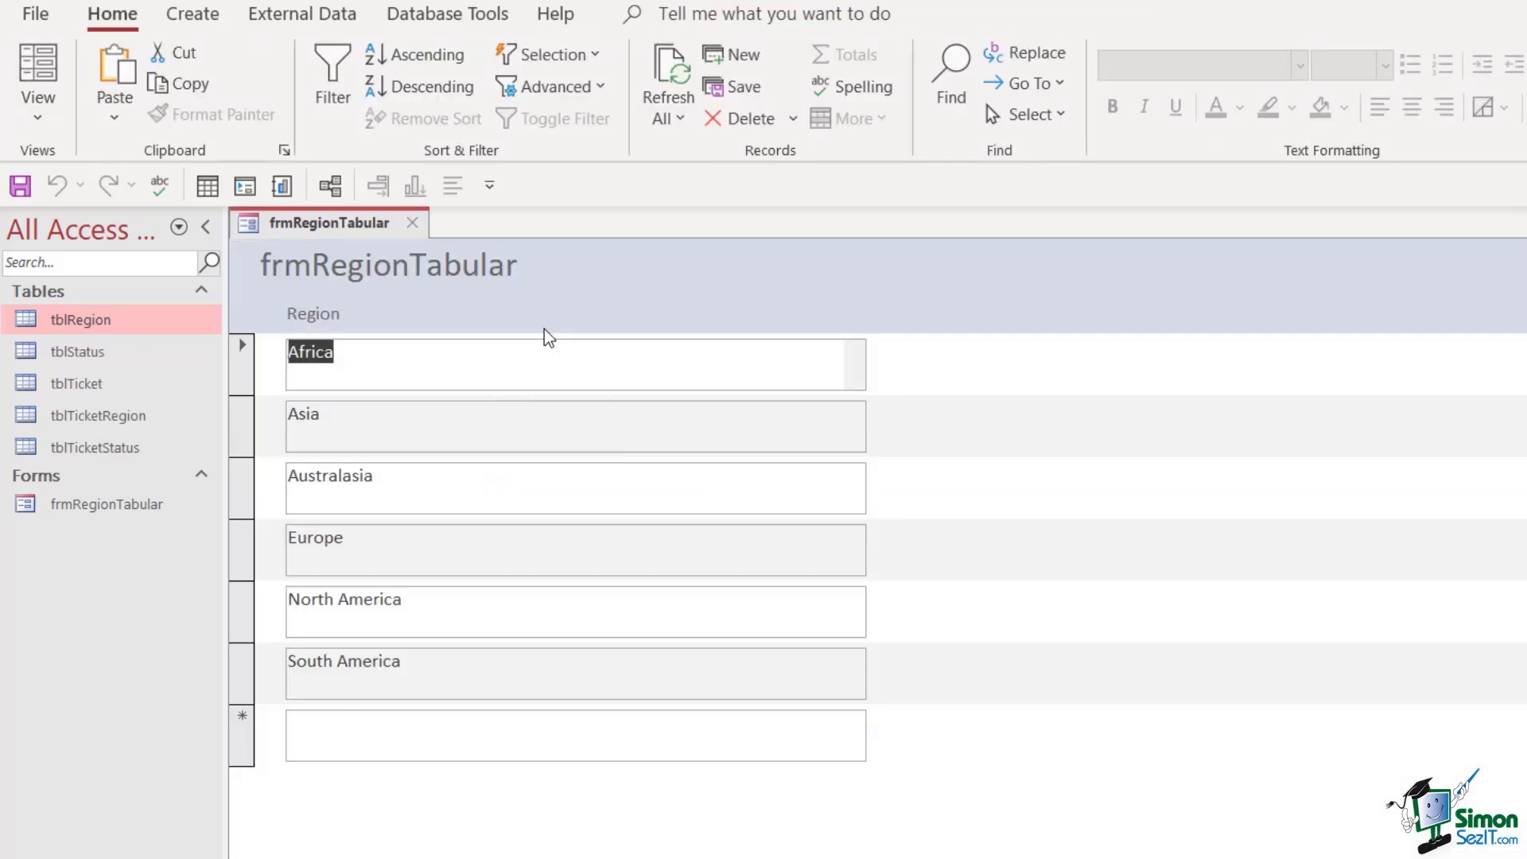
# Select the region records one after another and check the deletion options for the Australasia record without deleting it
pyautogui.click(241, 374)
pyautogui.click(238, 441)
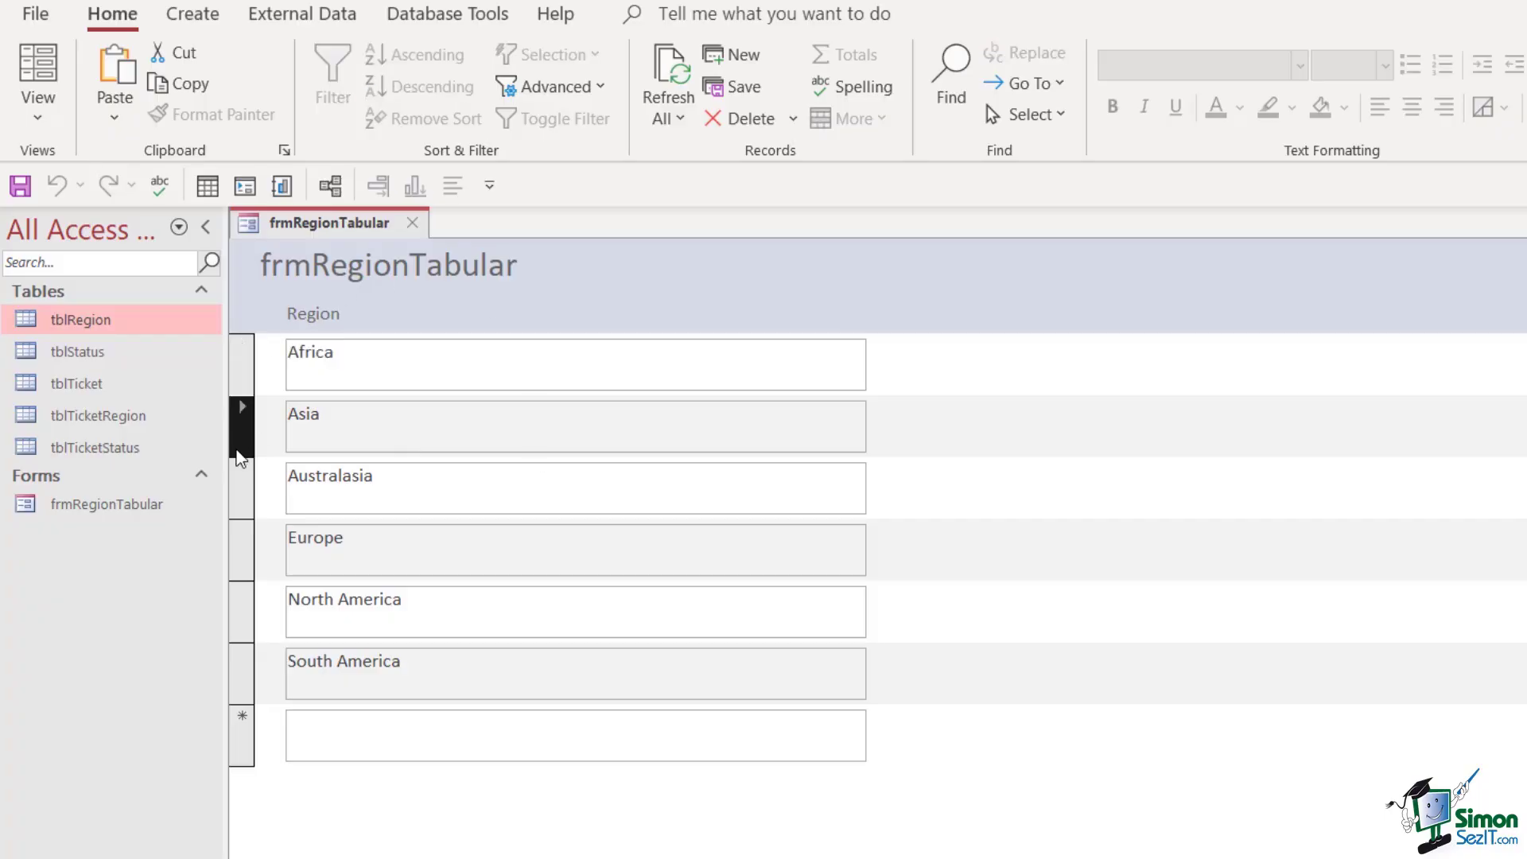
pyautogui.click(237, 489)
pyautogui.click(245, 561)
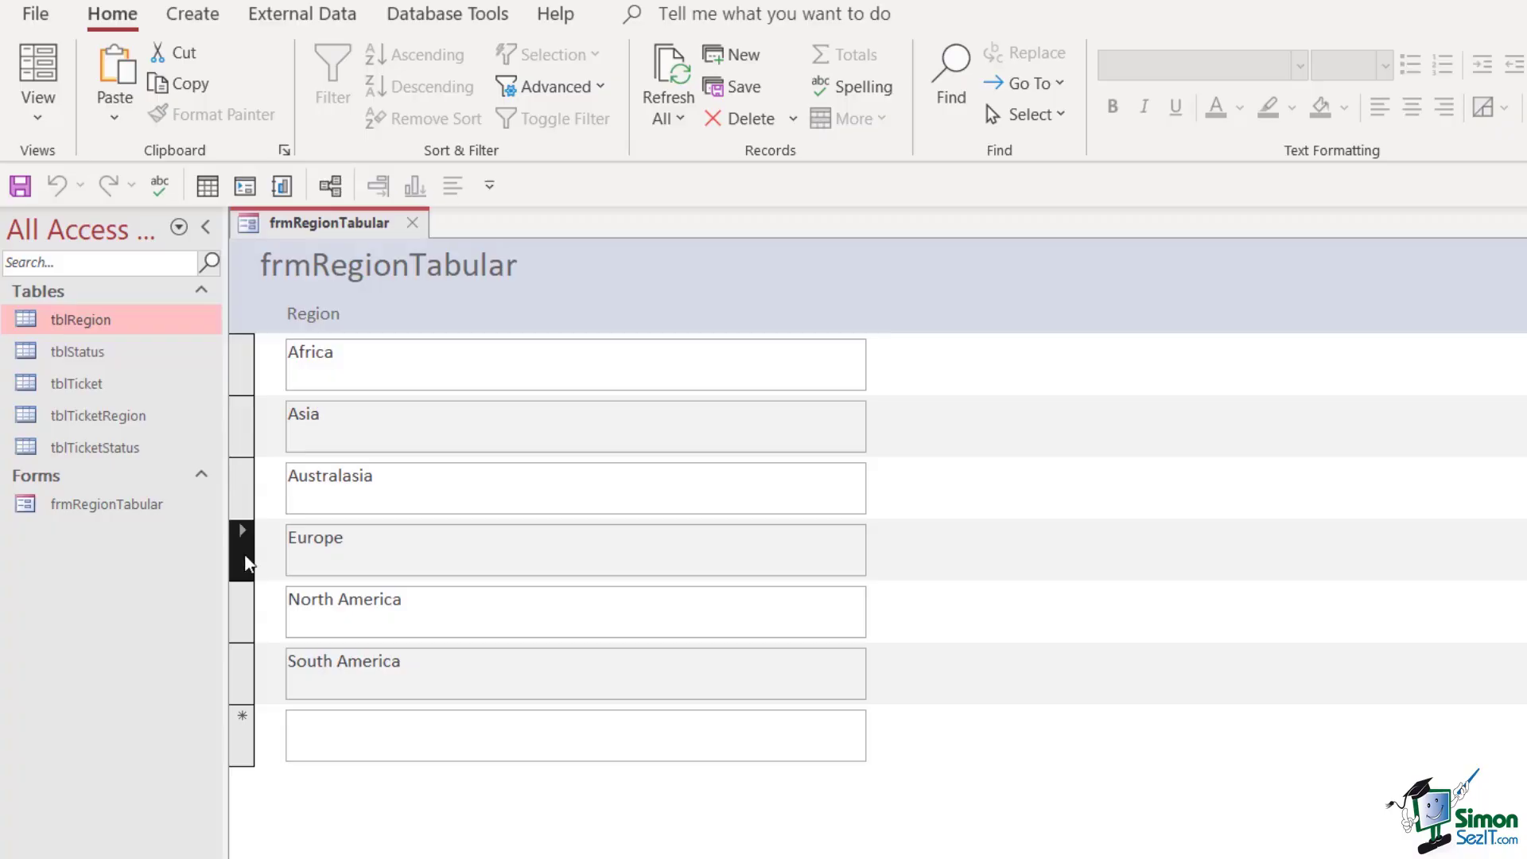
pyautogui.click(243, 602)
pyautogui.click(239, 685)
pyautogui.click(246, 374)
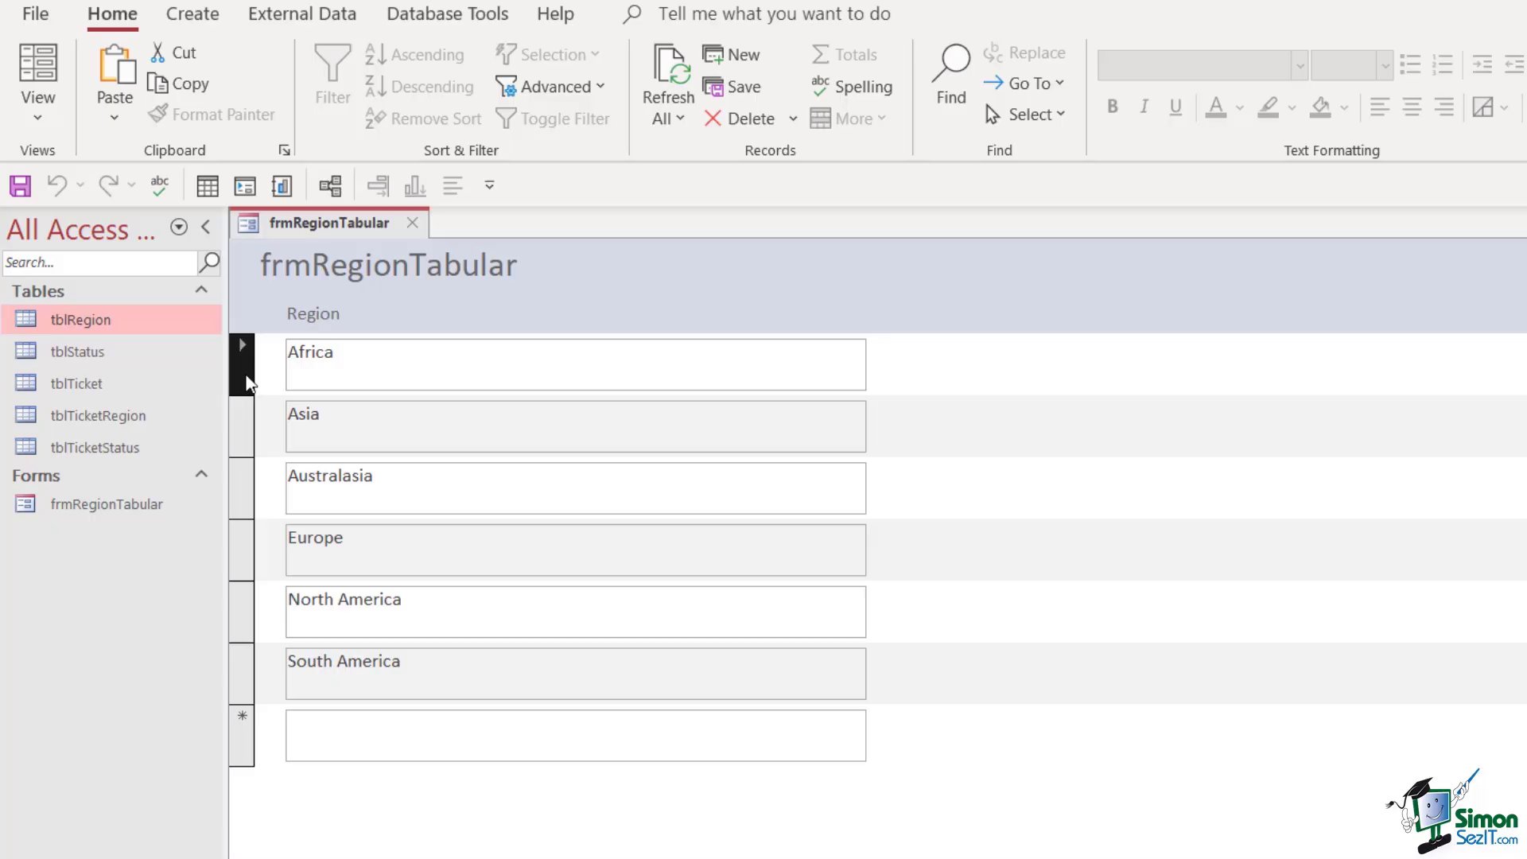
pyautogui.click(238, 436)
pyautogui.click(242, 490)
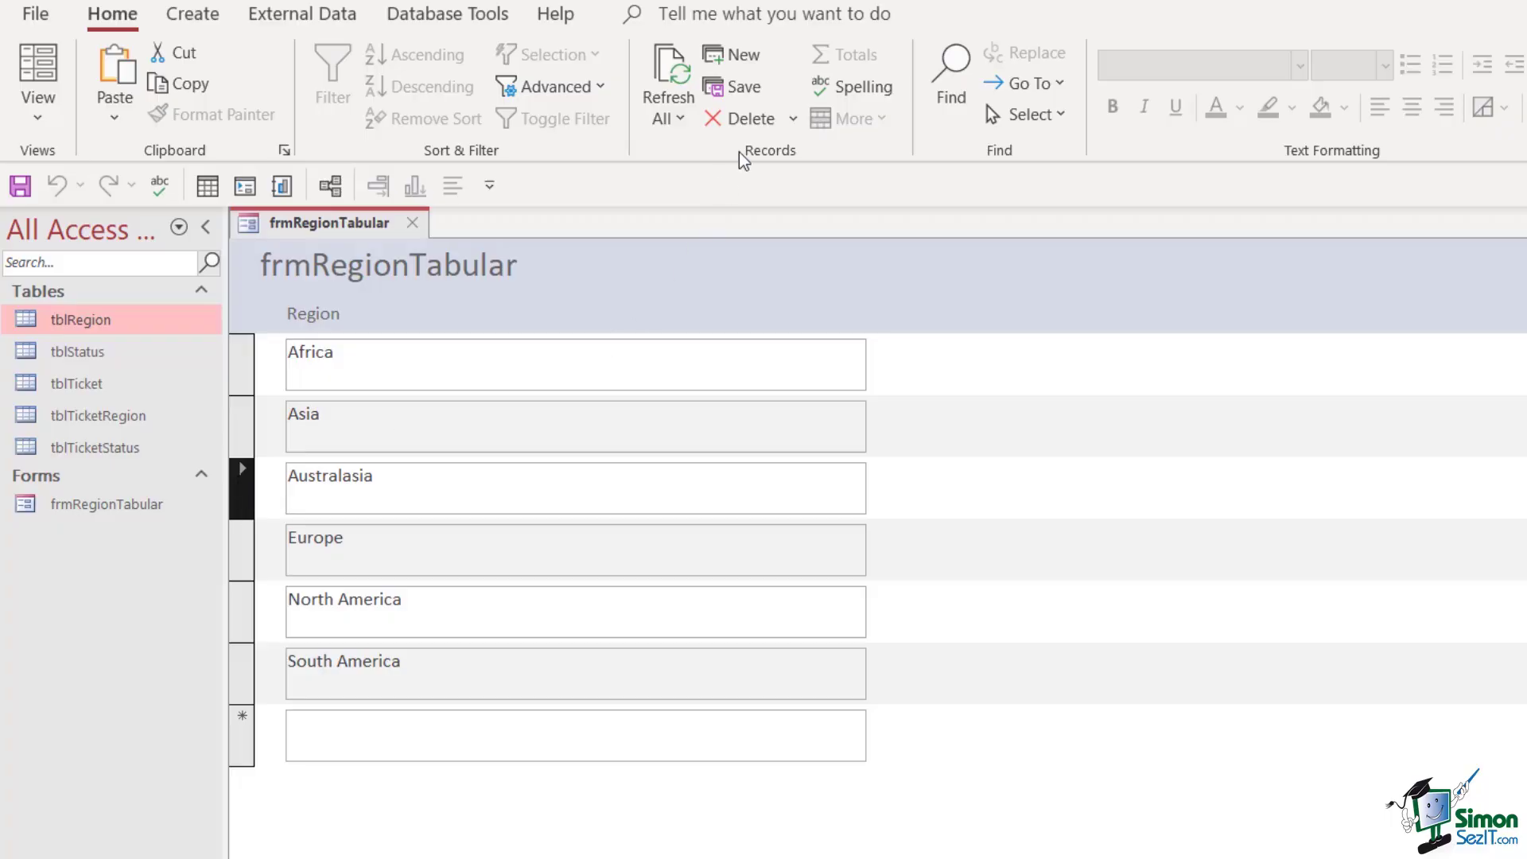
pyautogui.click(793, 120)
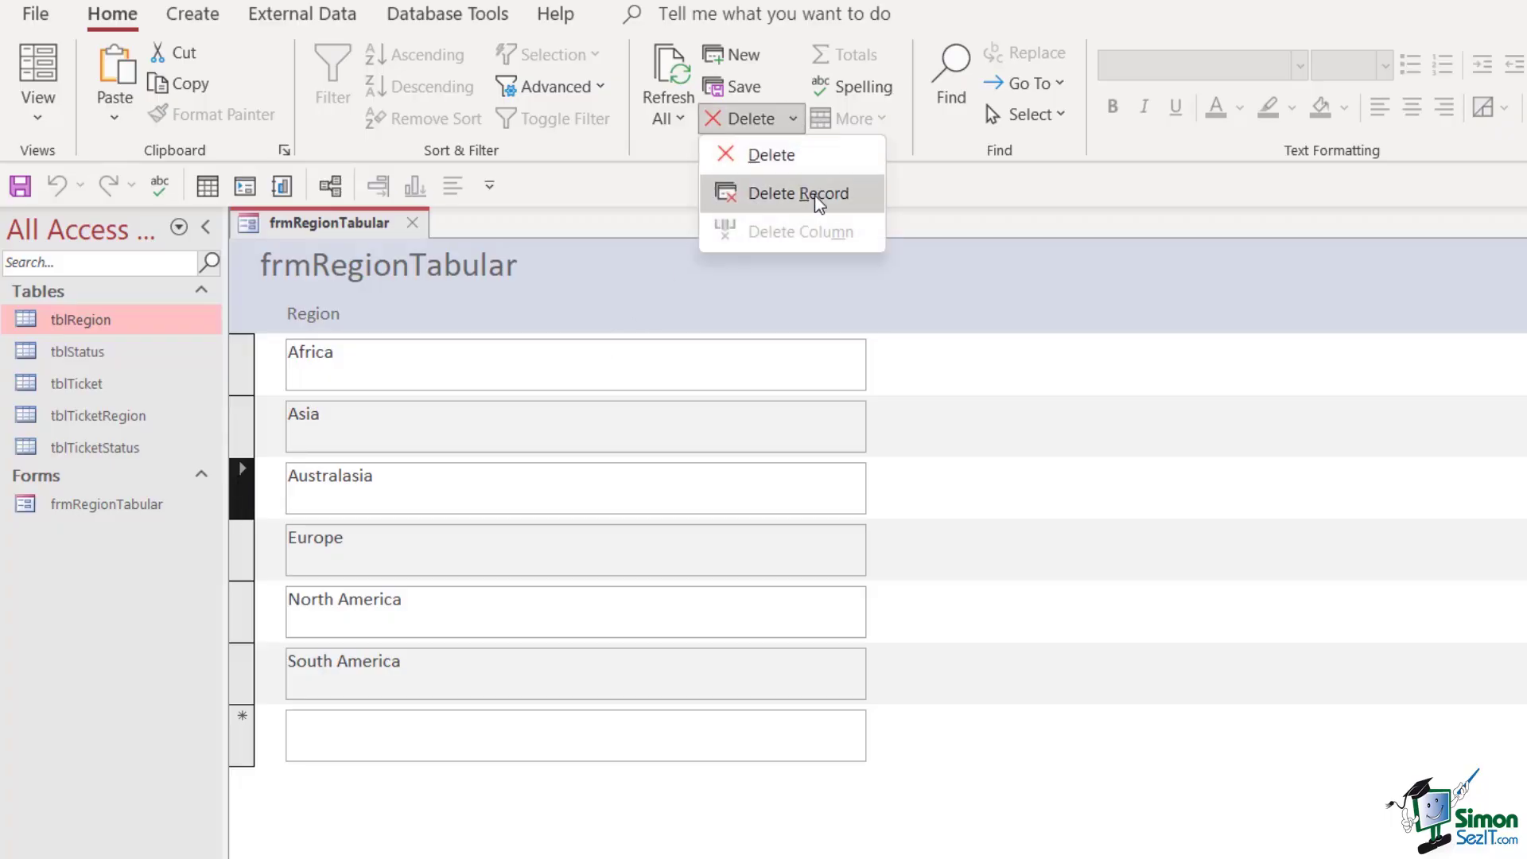
pyautogui.click(977, 262)
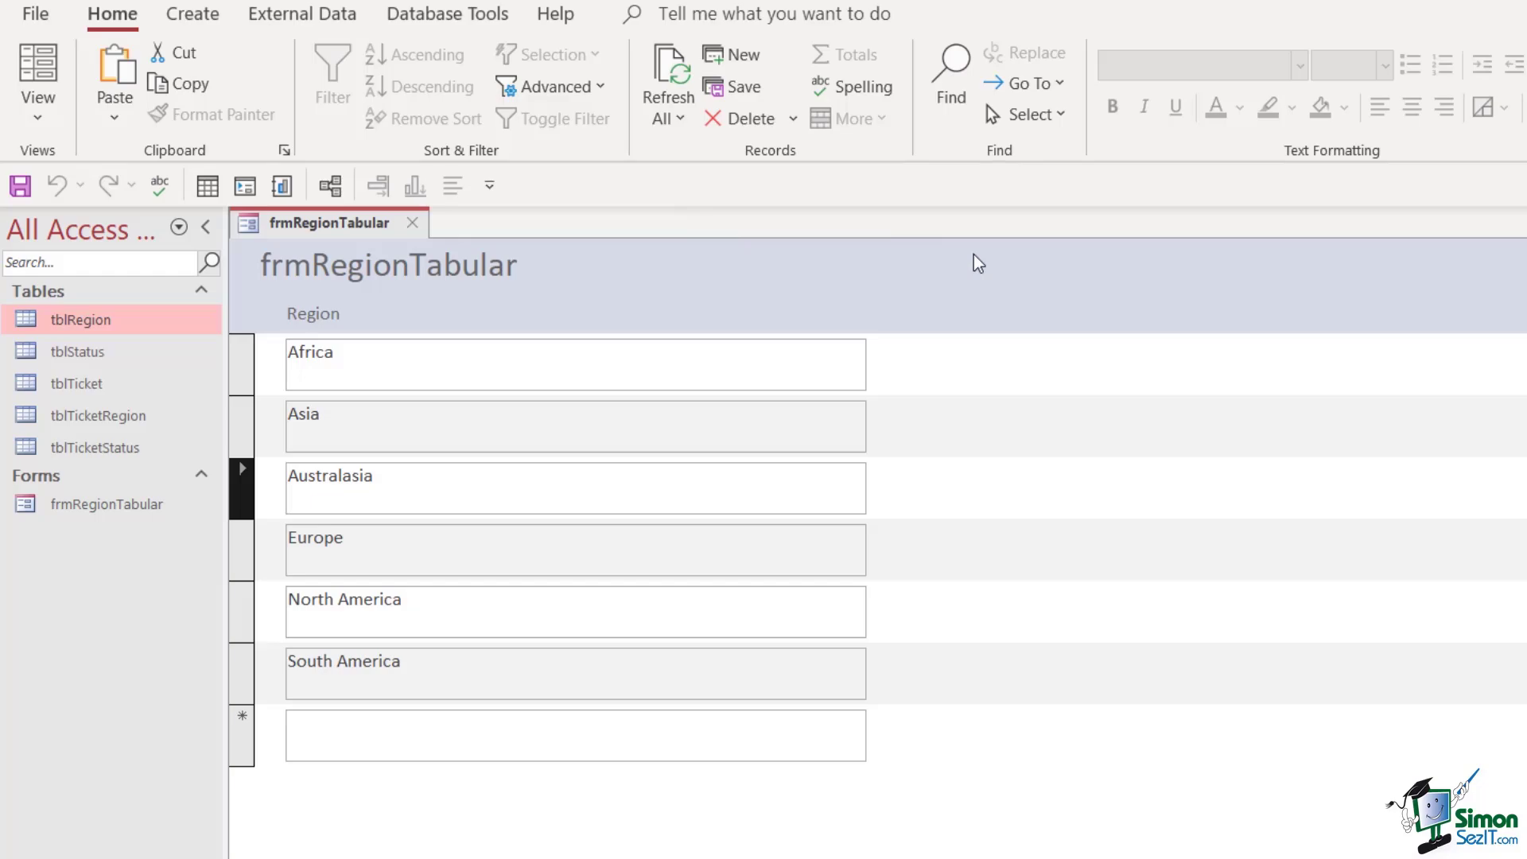
# Select several whole region records in turn, and place the text cursor after Asia in its Region field
pyautogui.click(247, 368)
pyautogui.click(241, 493)
pyautogui.click(240, 618)
pyautogui.click(242, 672)
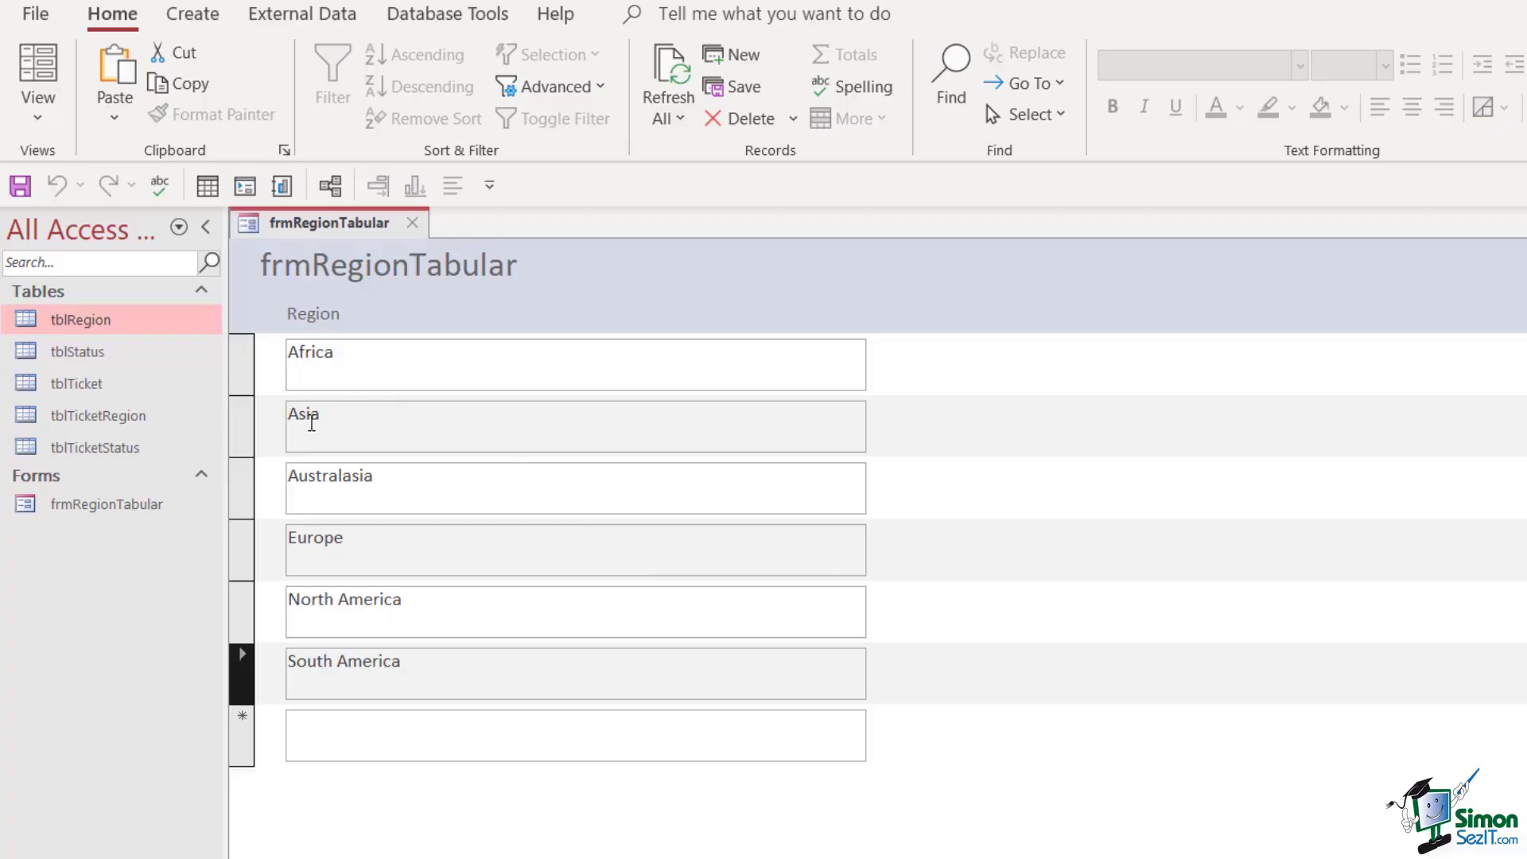
pyautogui.doubleClick(313, 421)
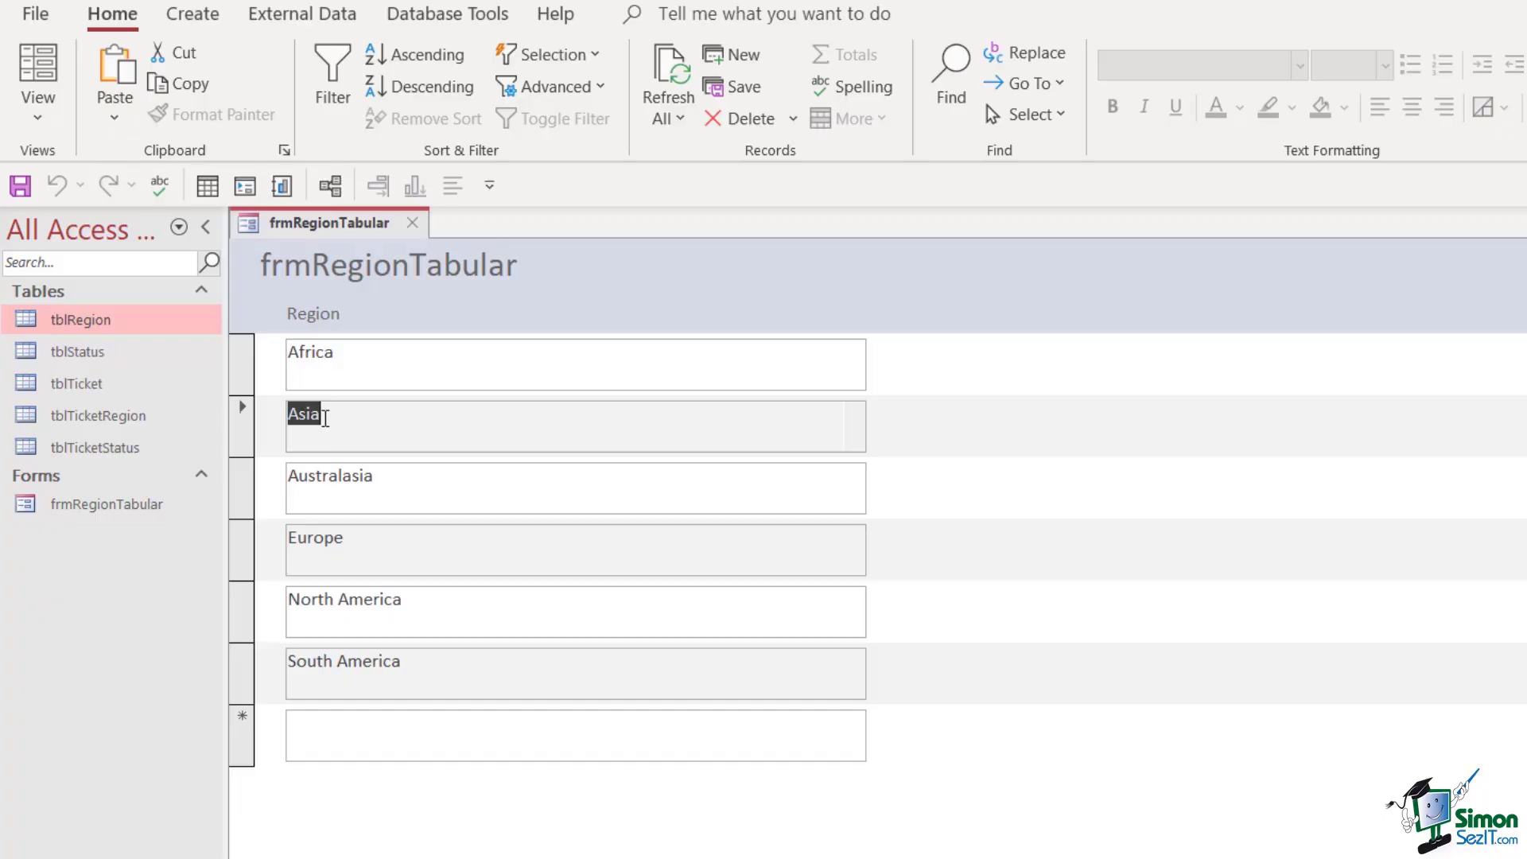
pyautogui.click(329, 419)
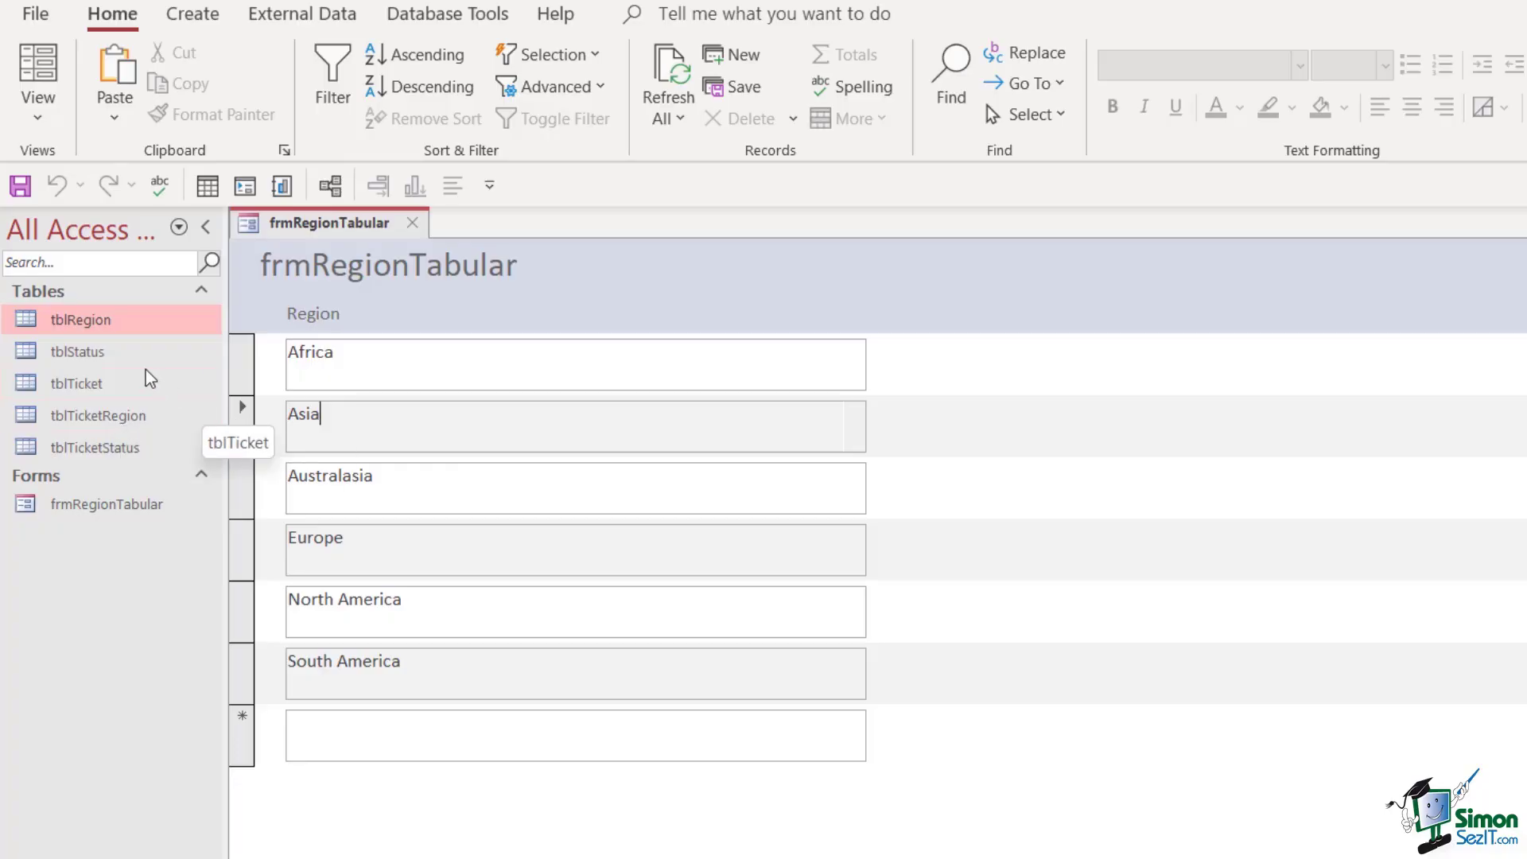
# Try to change the Australasia region to Oceania in the form and dismiss the resulting message
pyautogui.doubleClick(338, 478)
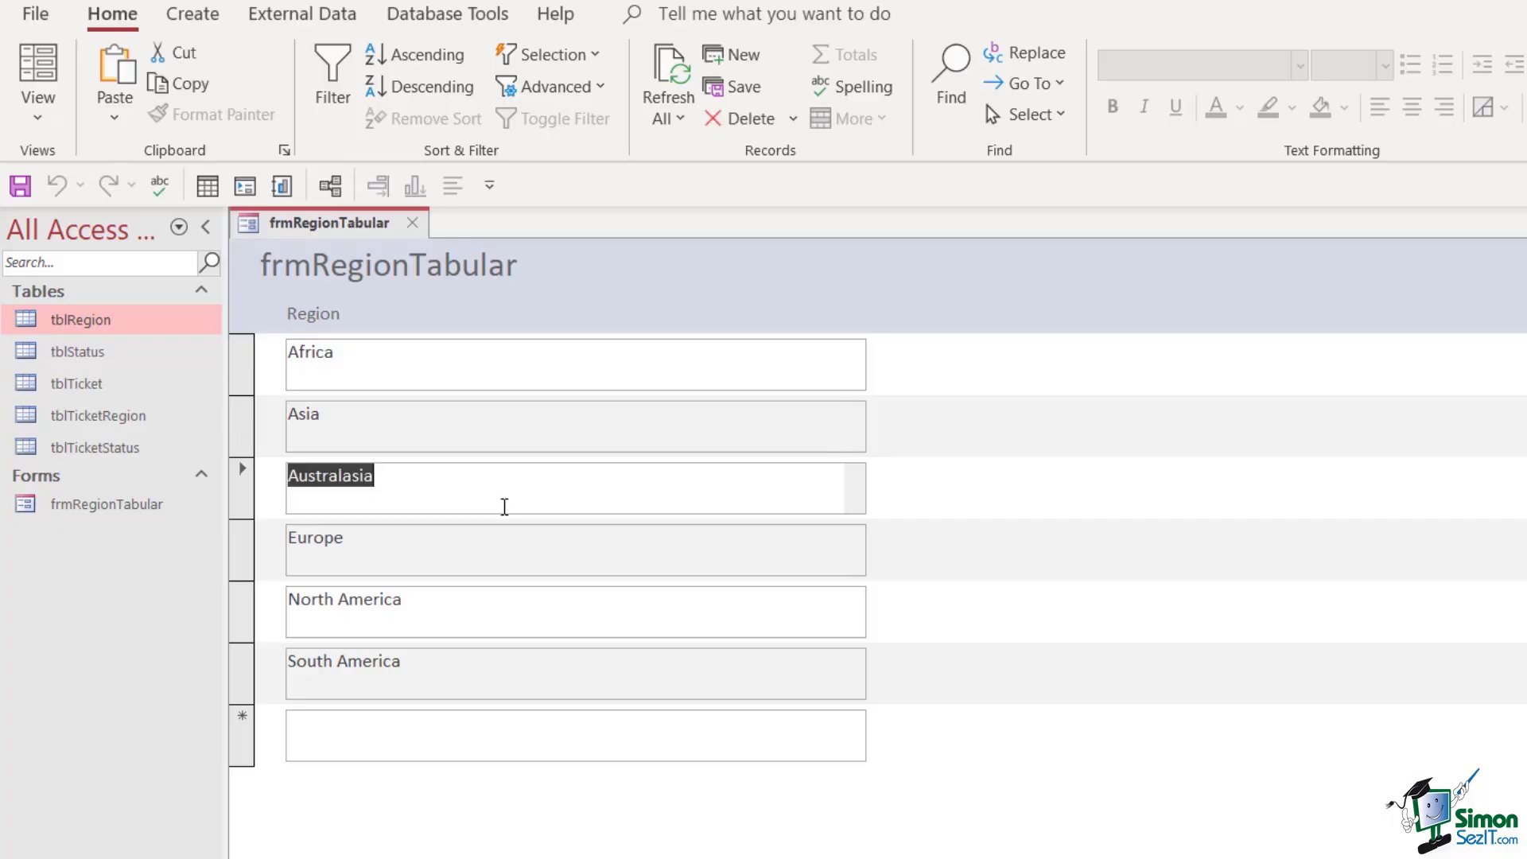
pyautogui.write('Ocea')
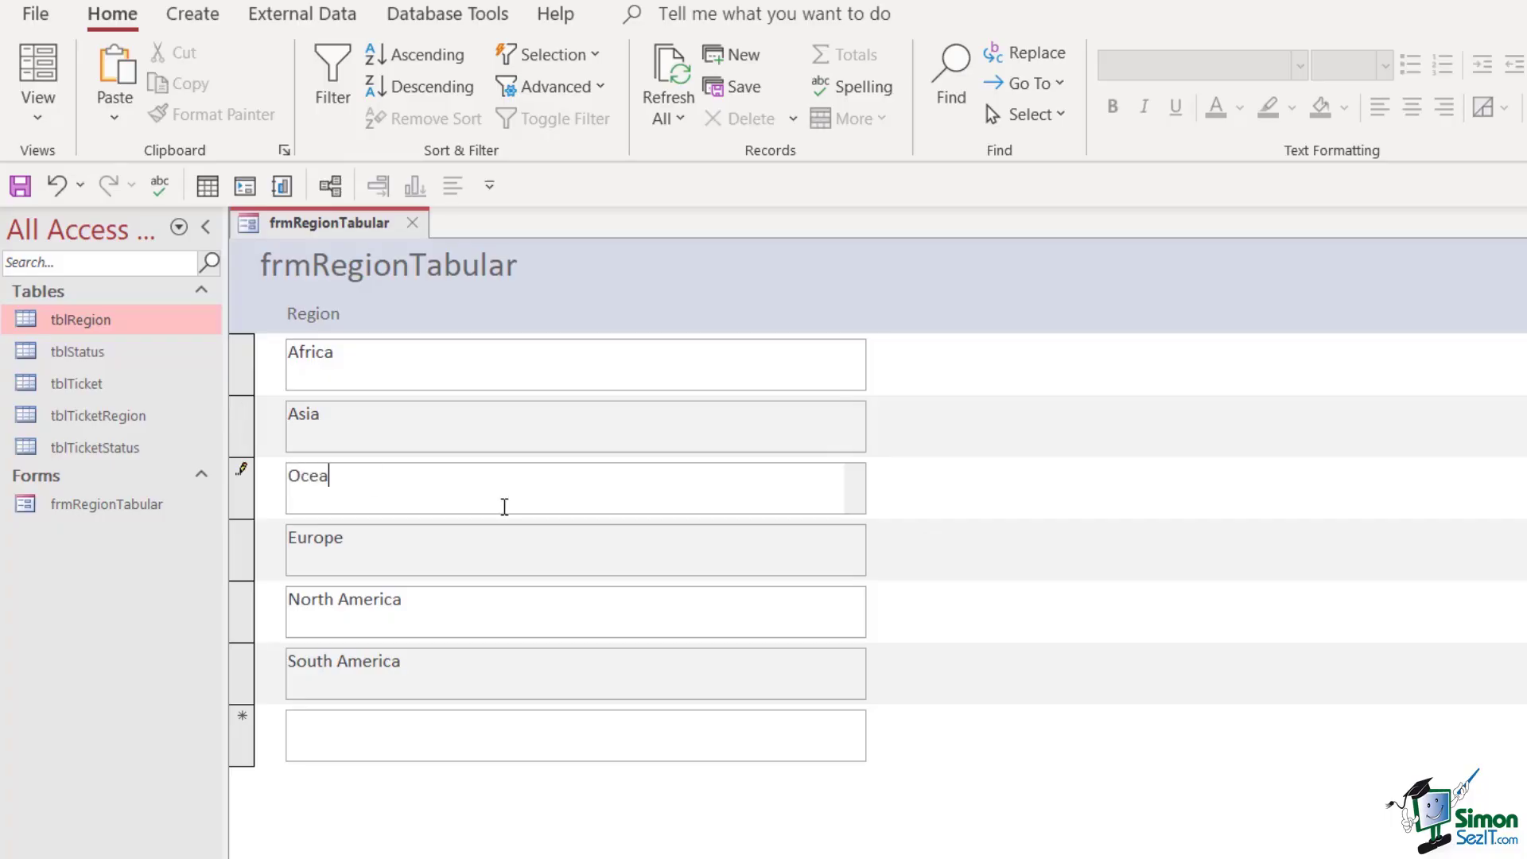
pyautogui.write('nia')
pyautogui.click(523, 557)
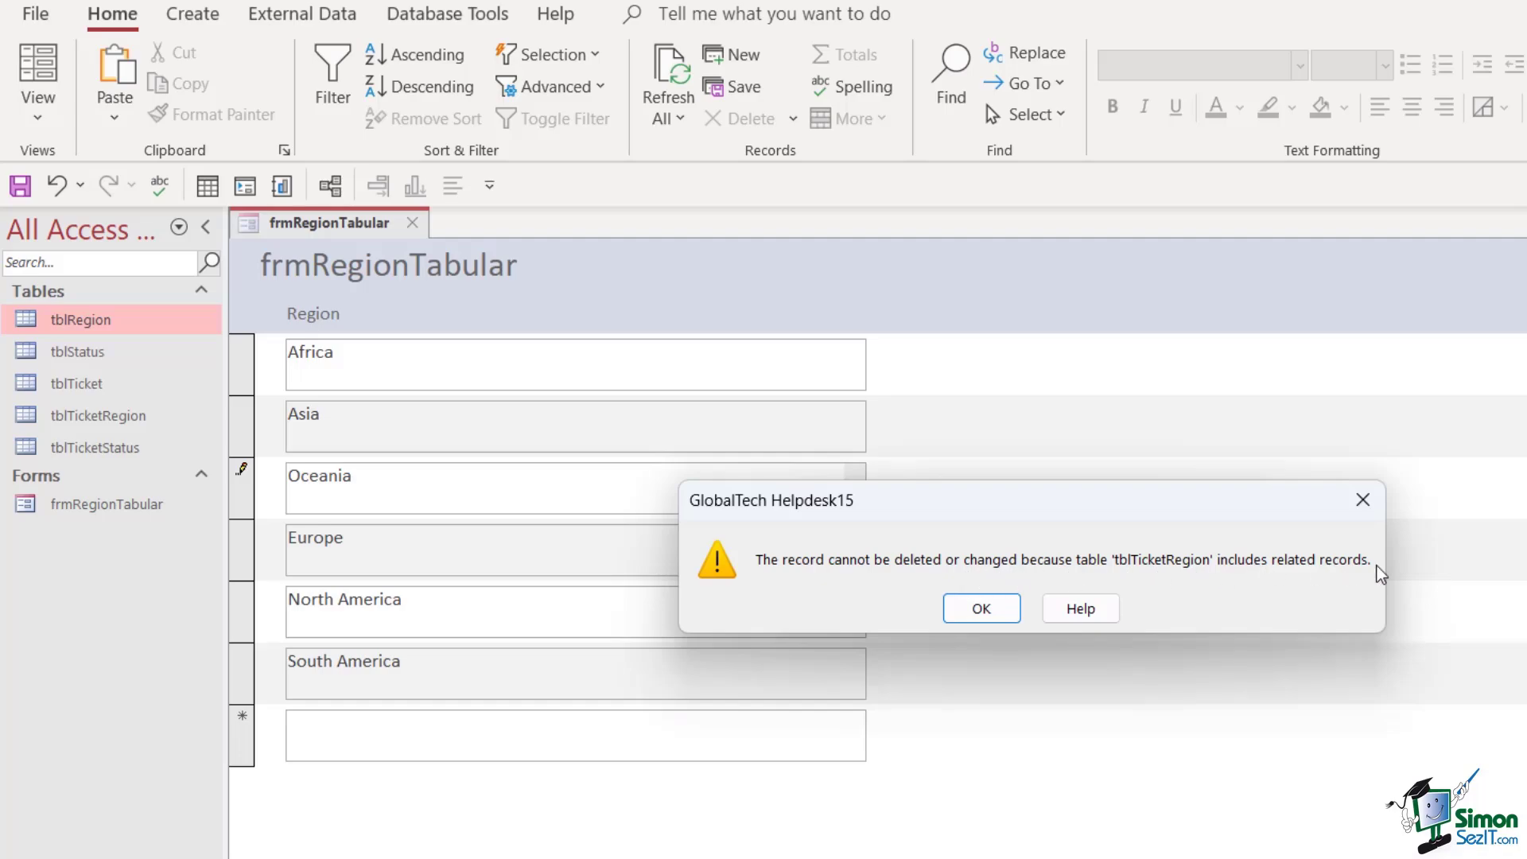
pyautogui.click(1012, 603)
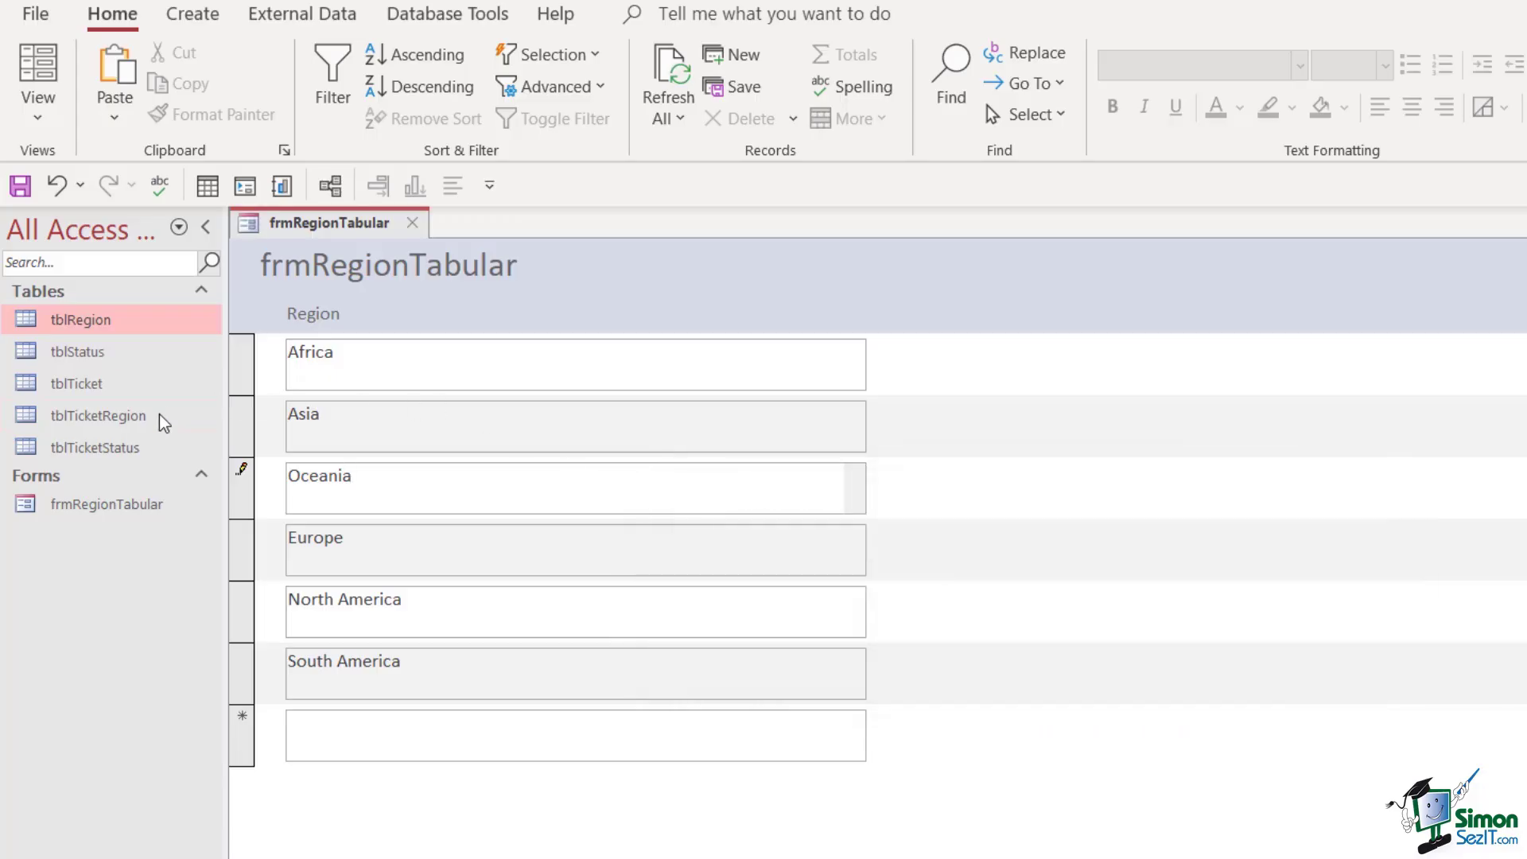
# View the Region values in the tblTicketRegion table, close it, and discard the unsaved Oceania edit in frmRegionTabular
pyautogui.doubleClick(130, 417)
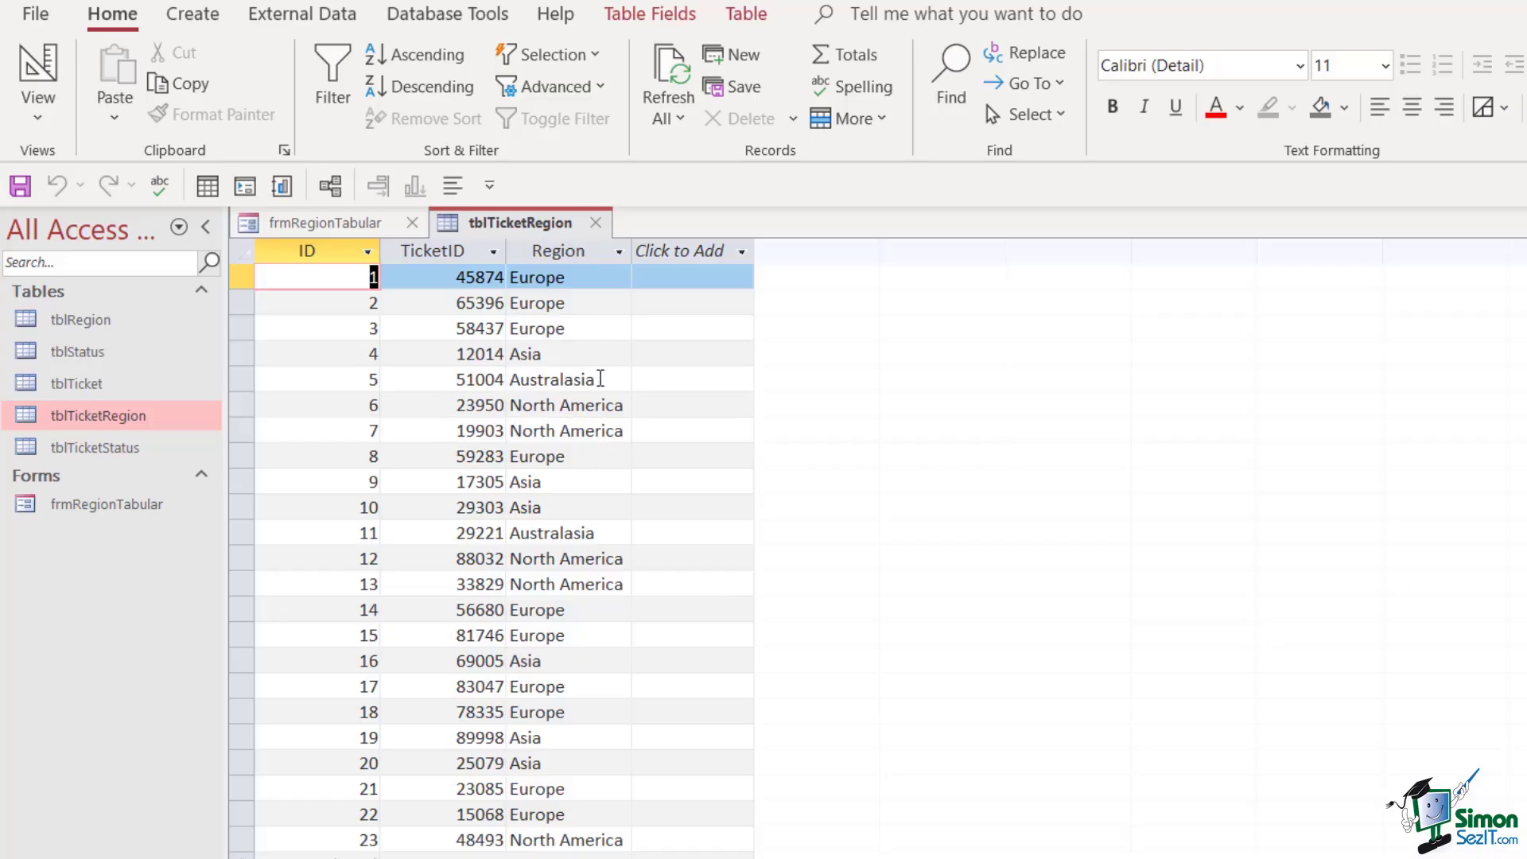
pyautogui.click(596, 222)
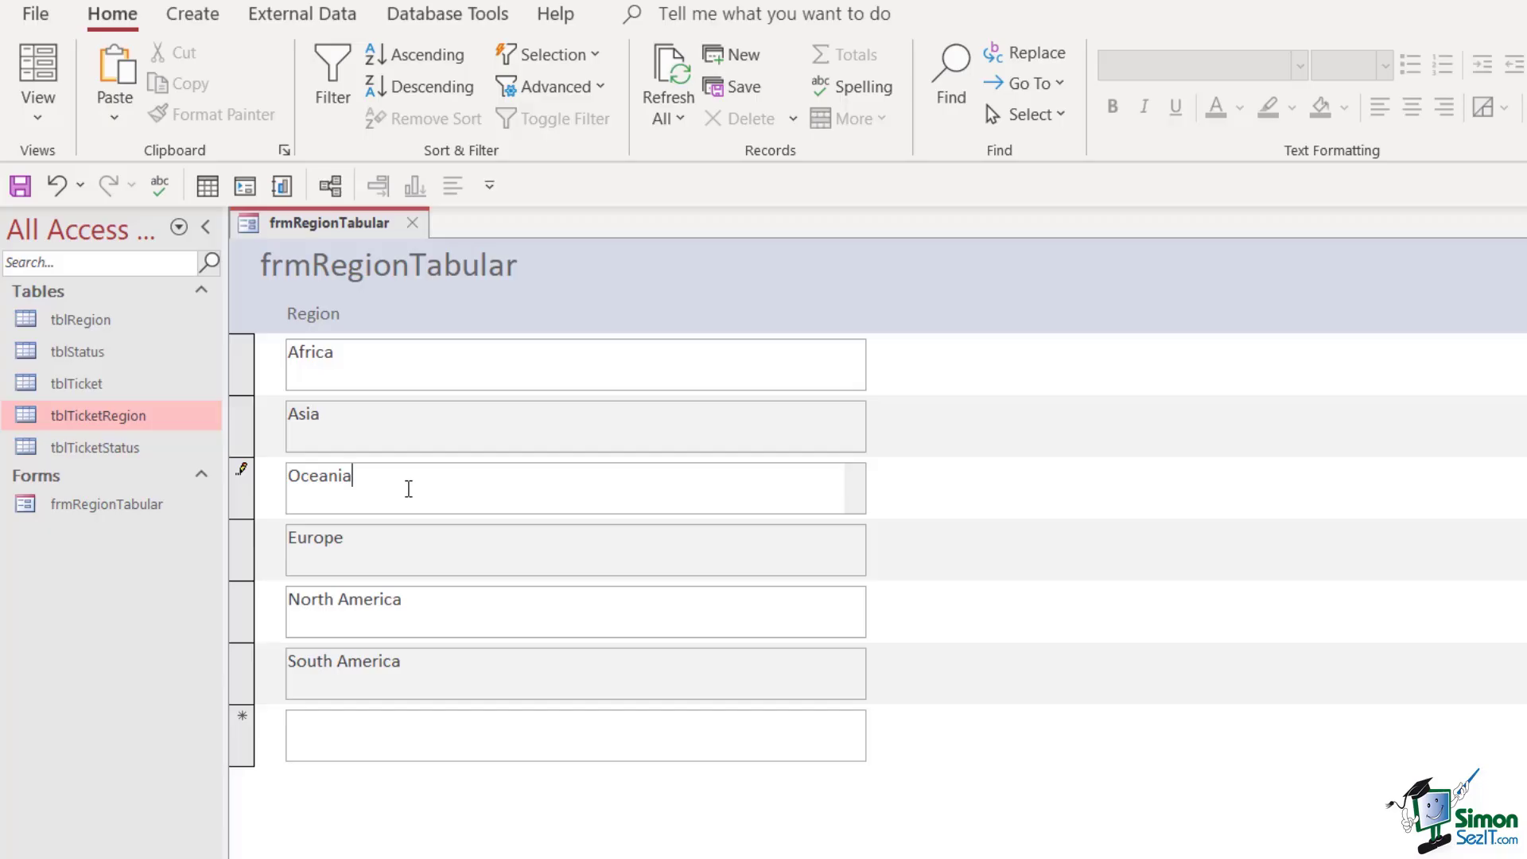
pyautogui.press('Escape')
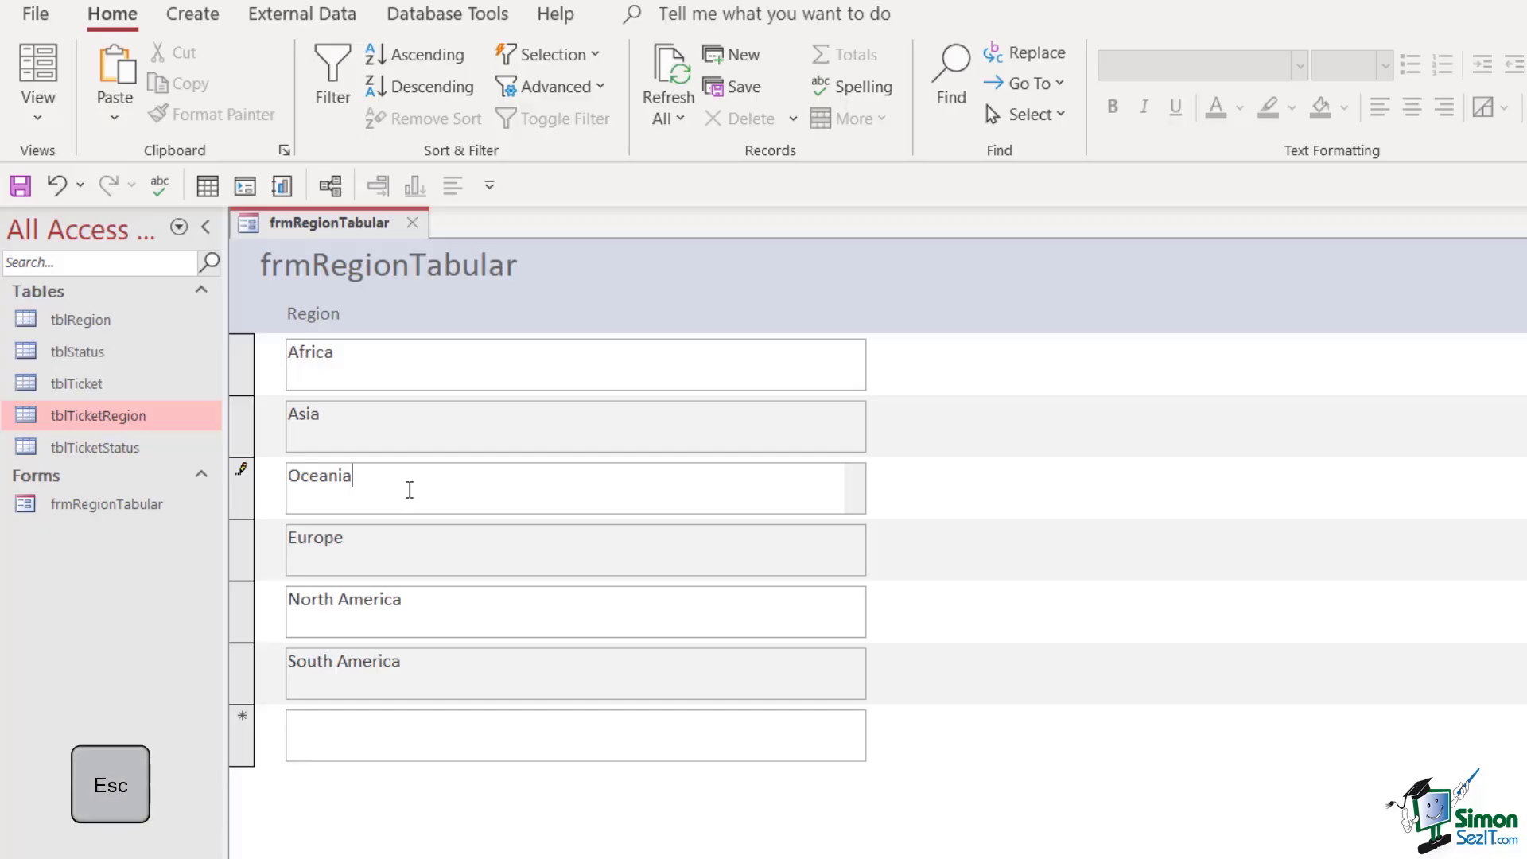
pyautogui.press('Escape')
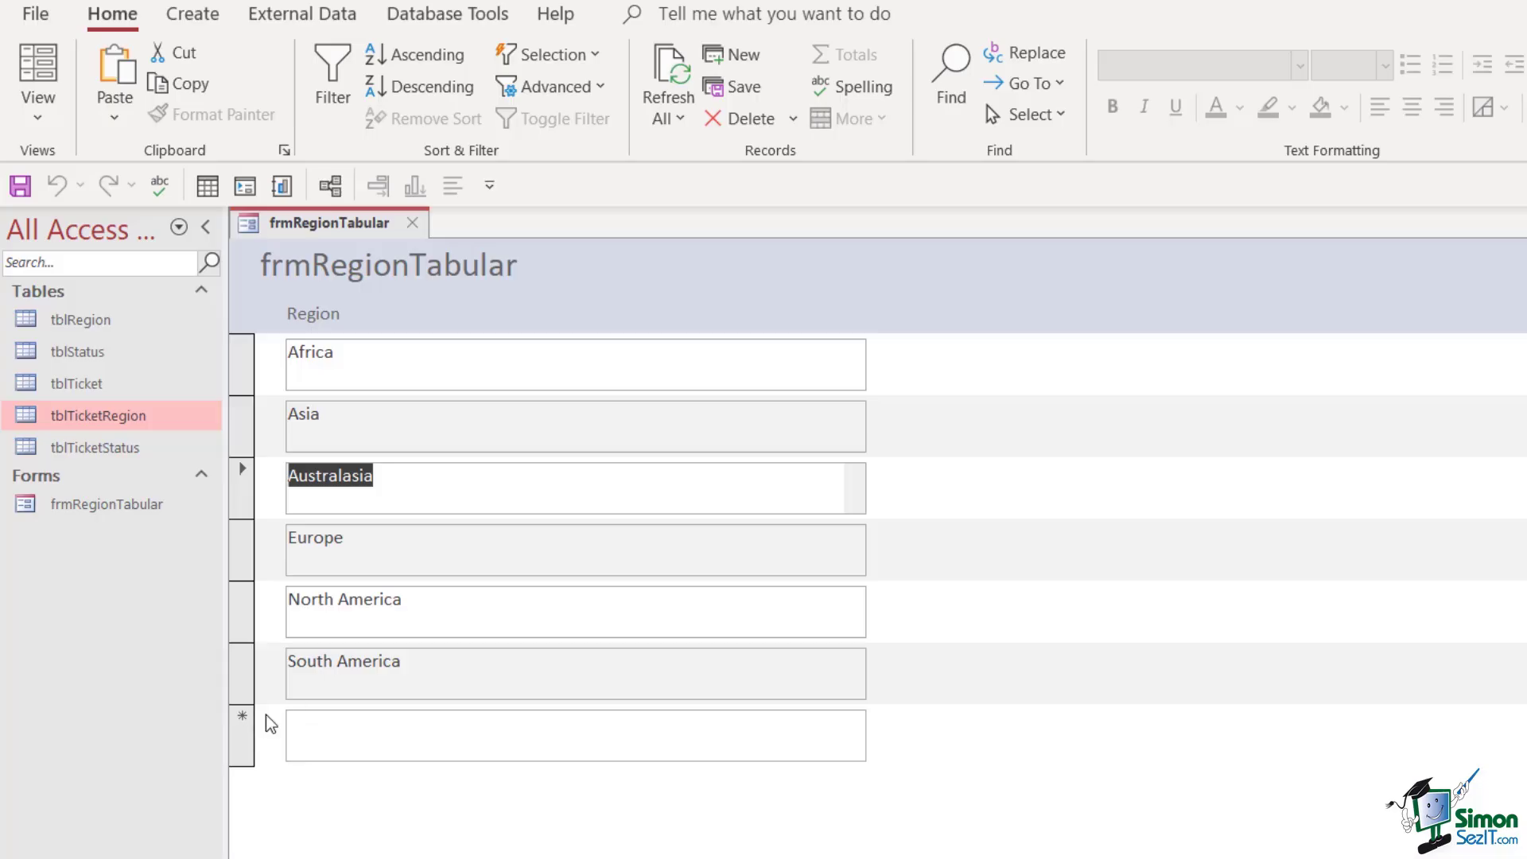
# Add a new region record named Antarctica in the blank row at the end of the form
pyautogui.click(300, 724)
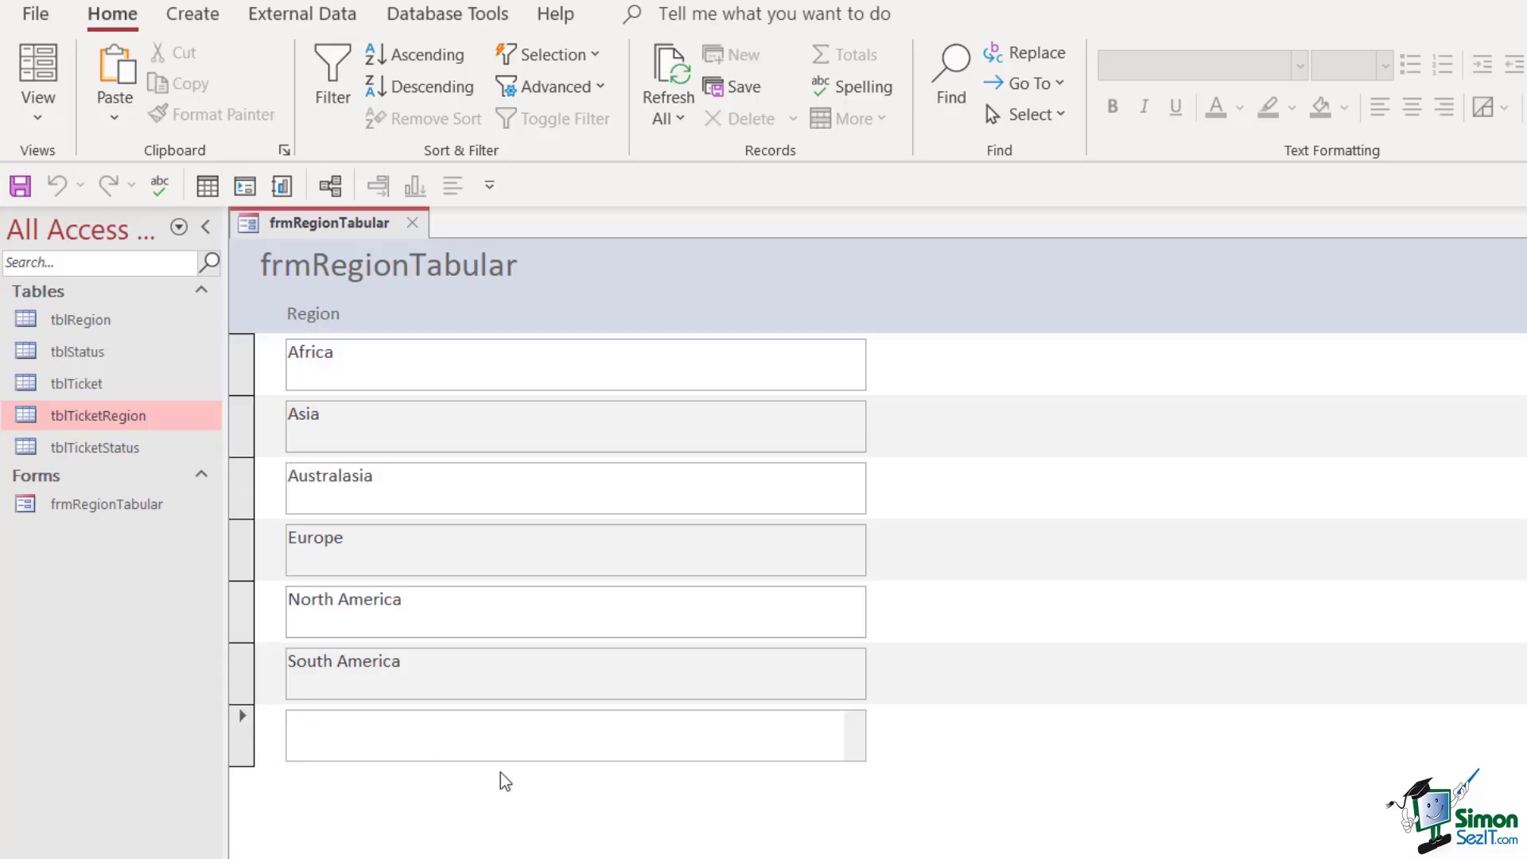
pyautogui.write('Antarc')
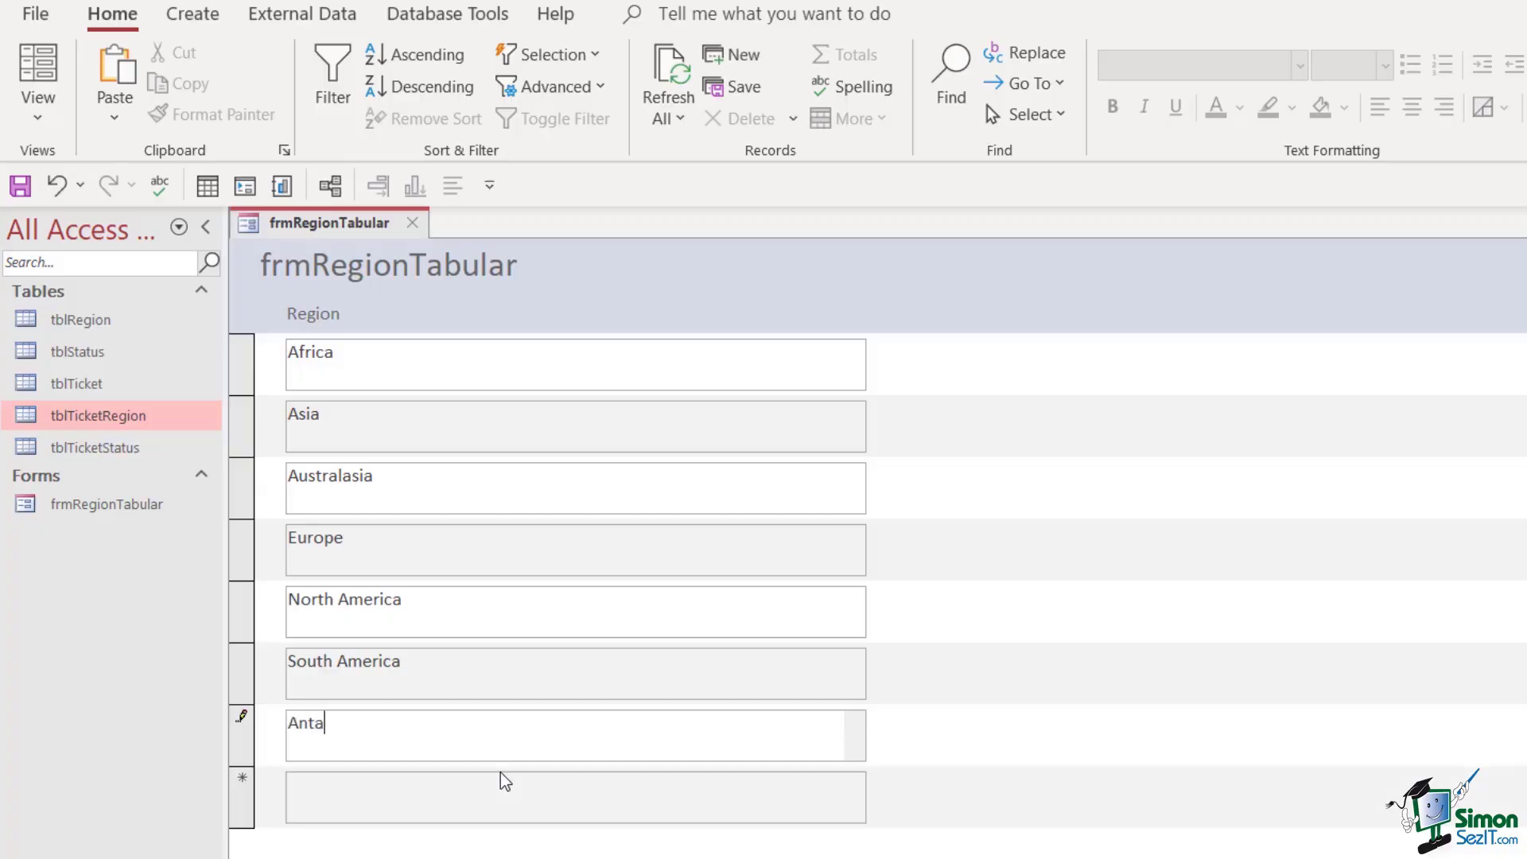
pyautogui.write('tica')
pyautogui.click(415, 808)
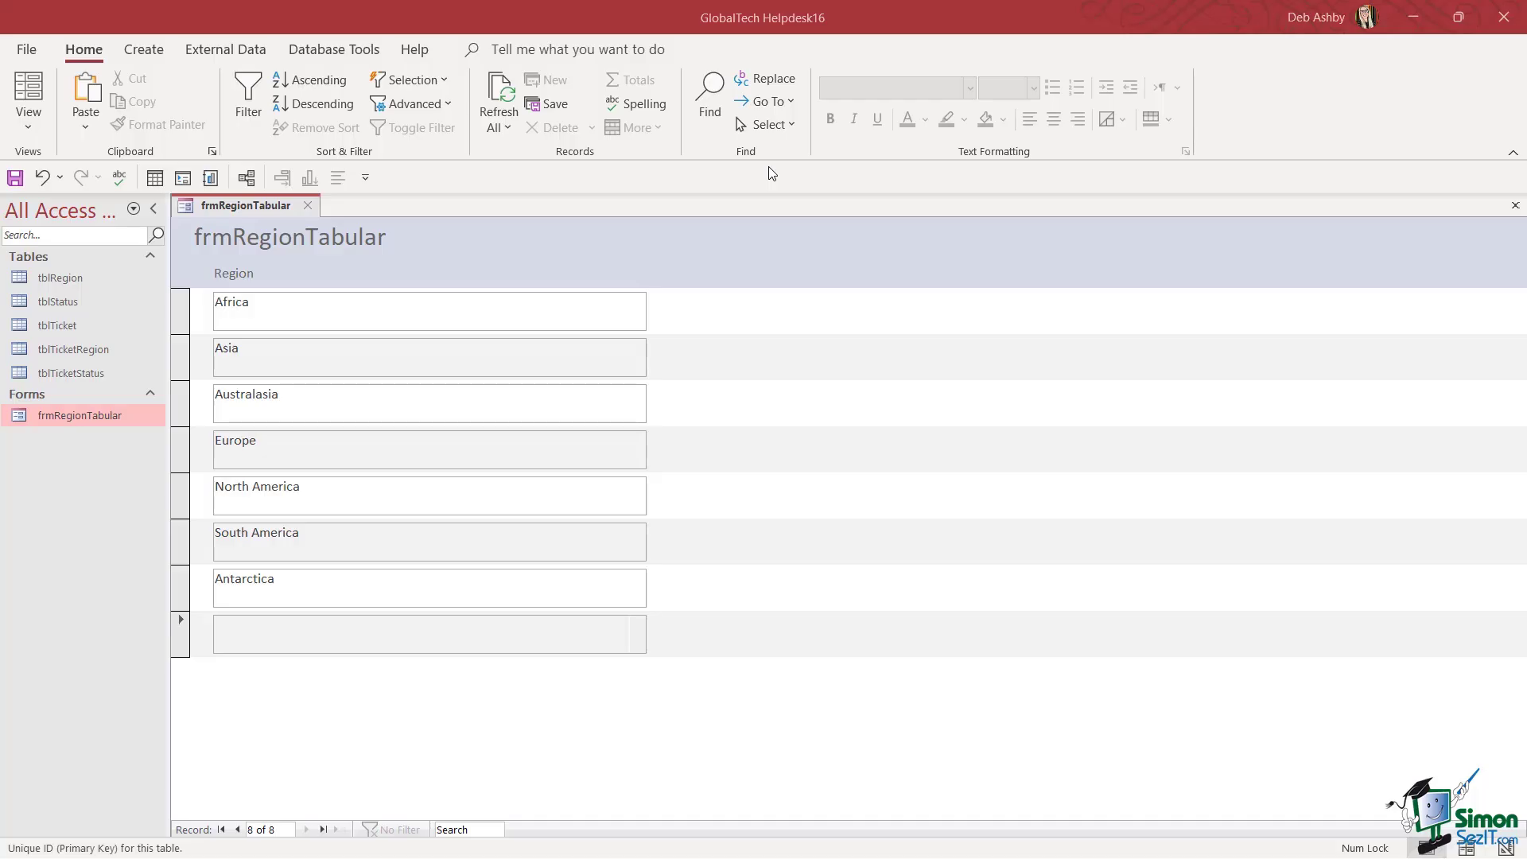
# Open frmRegionTabular in Design View and look over the available arranging and formatting commands
pyautogui.rightClick(259, 207)
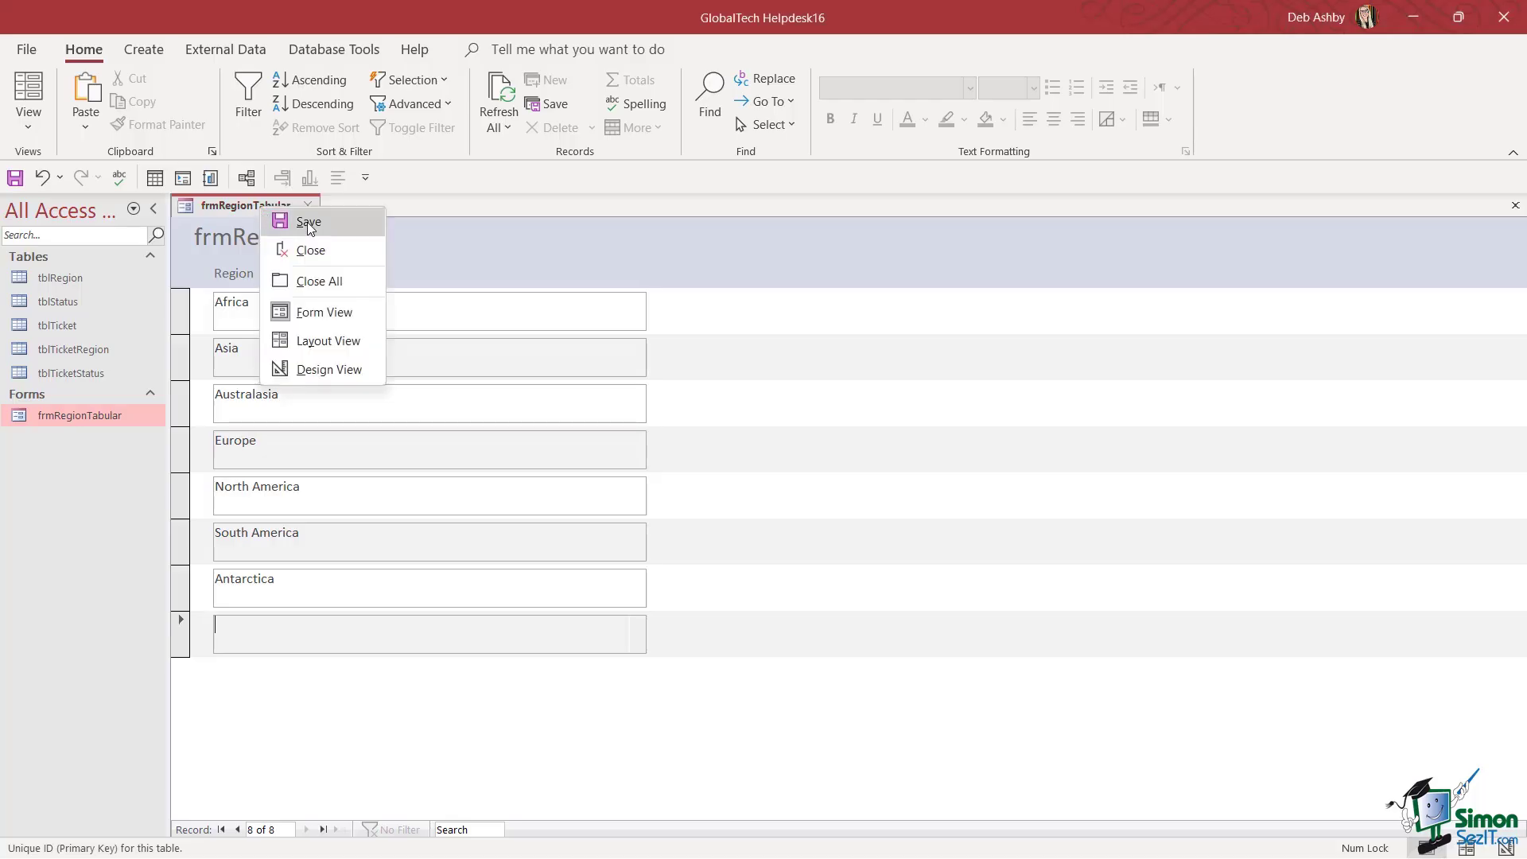
pyautogui.click(321, 369)
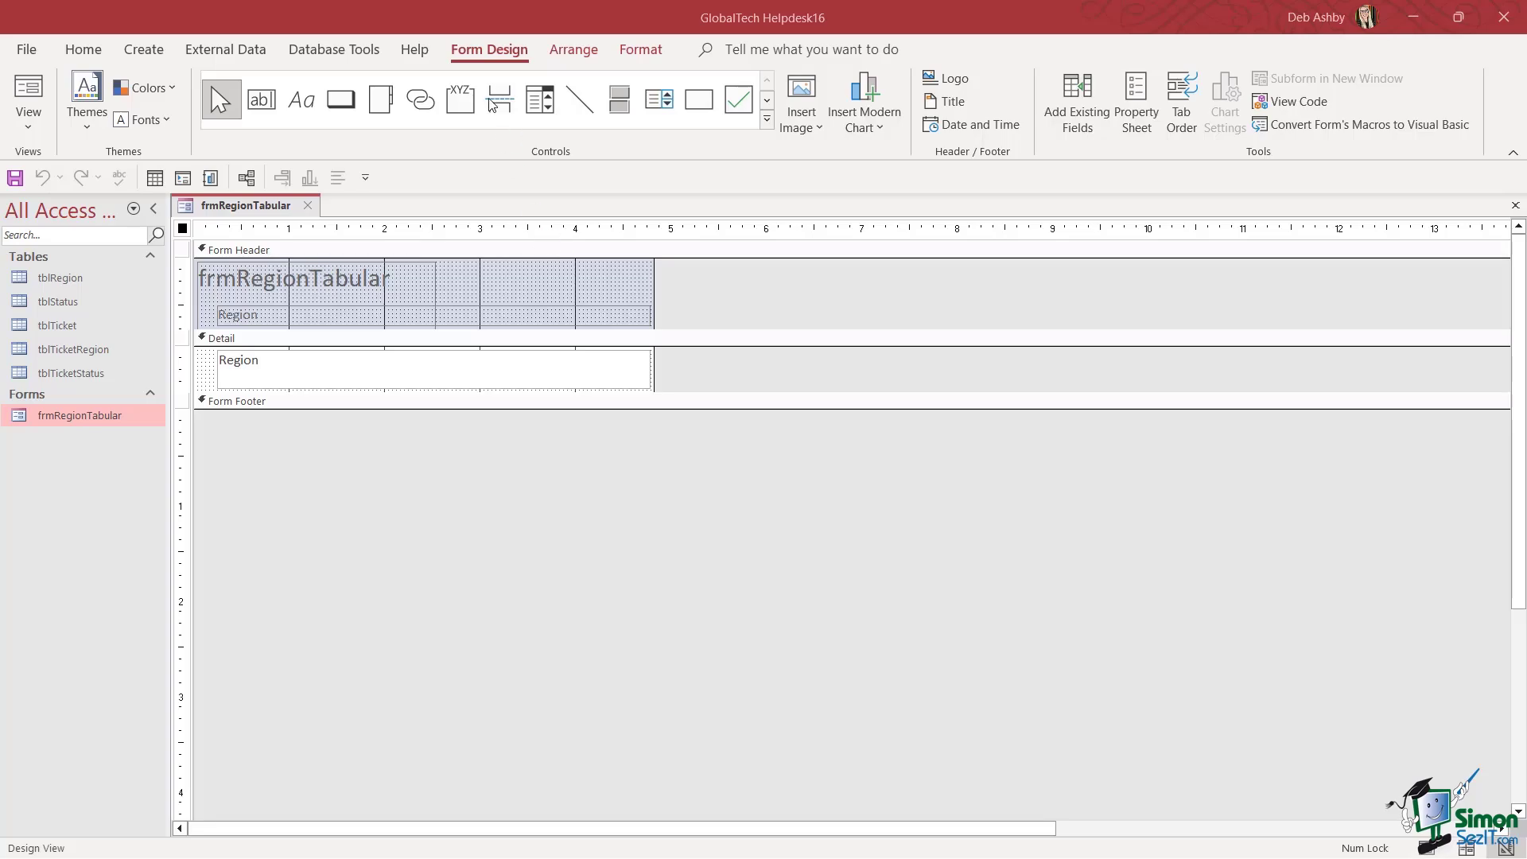
pyautogui.click(576, 50)
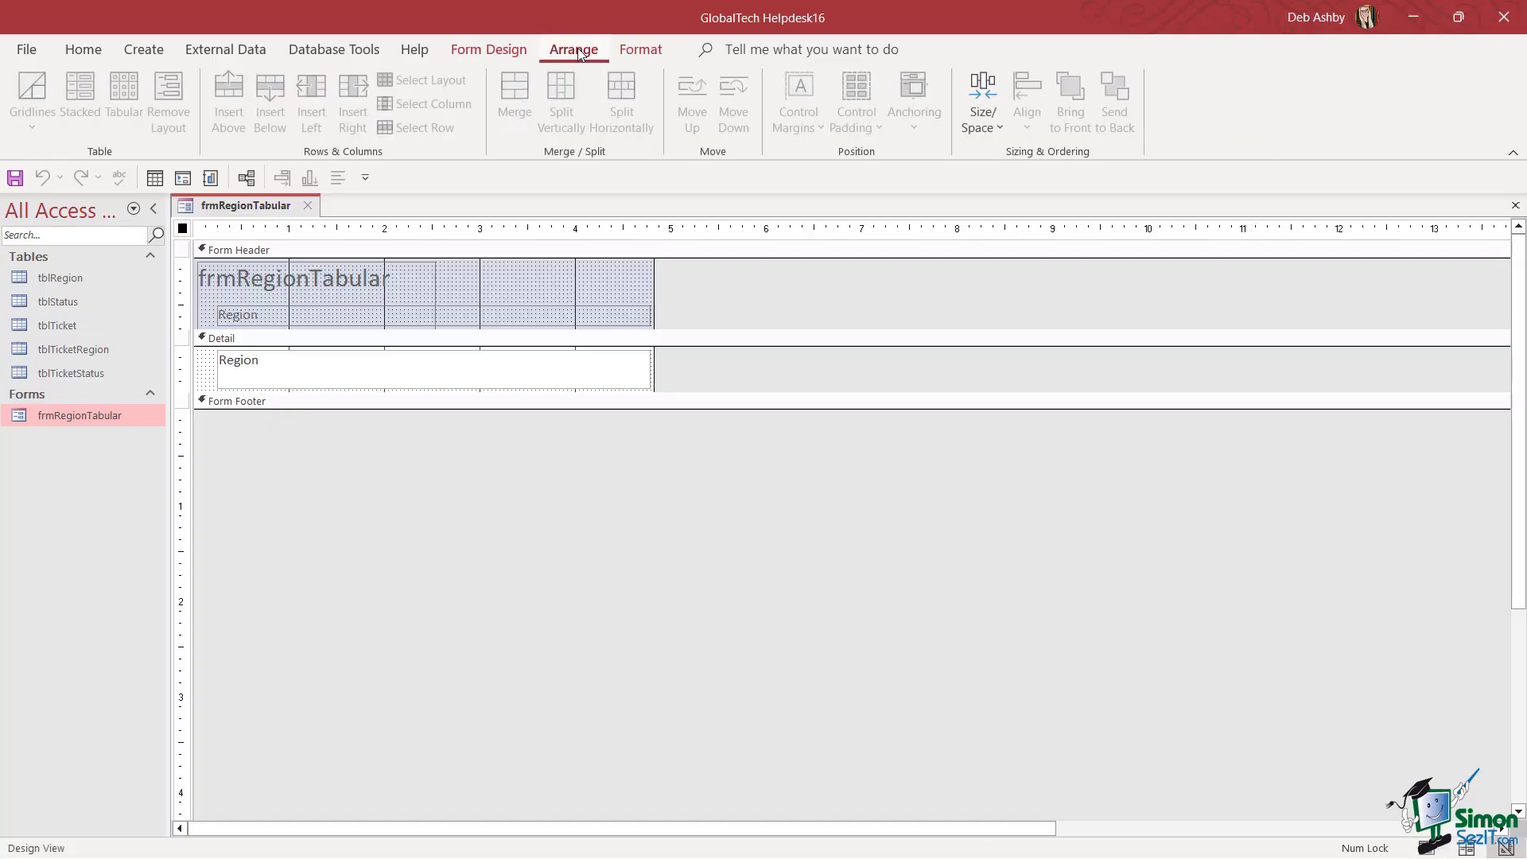
pyautogui.click(643, 53)
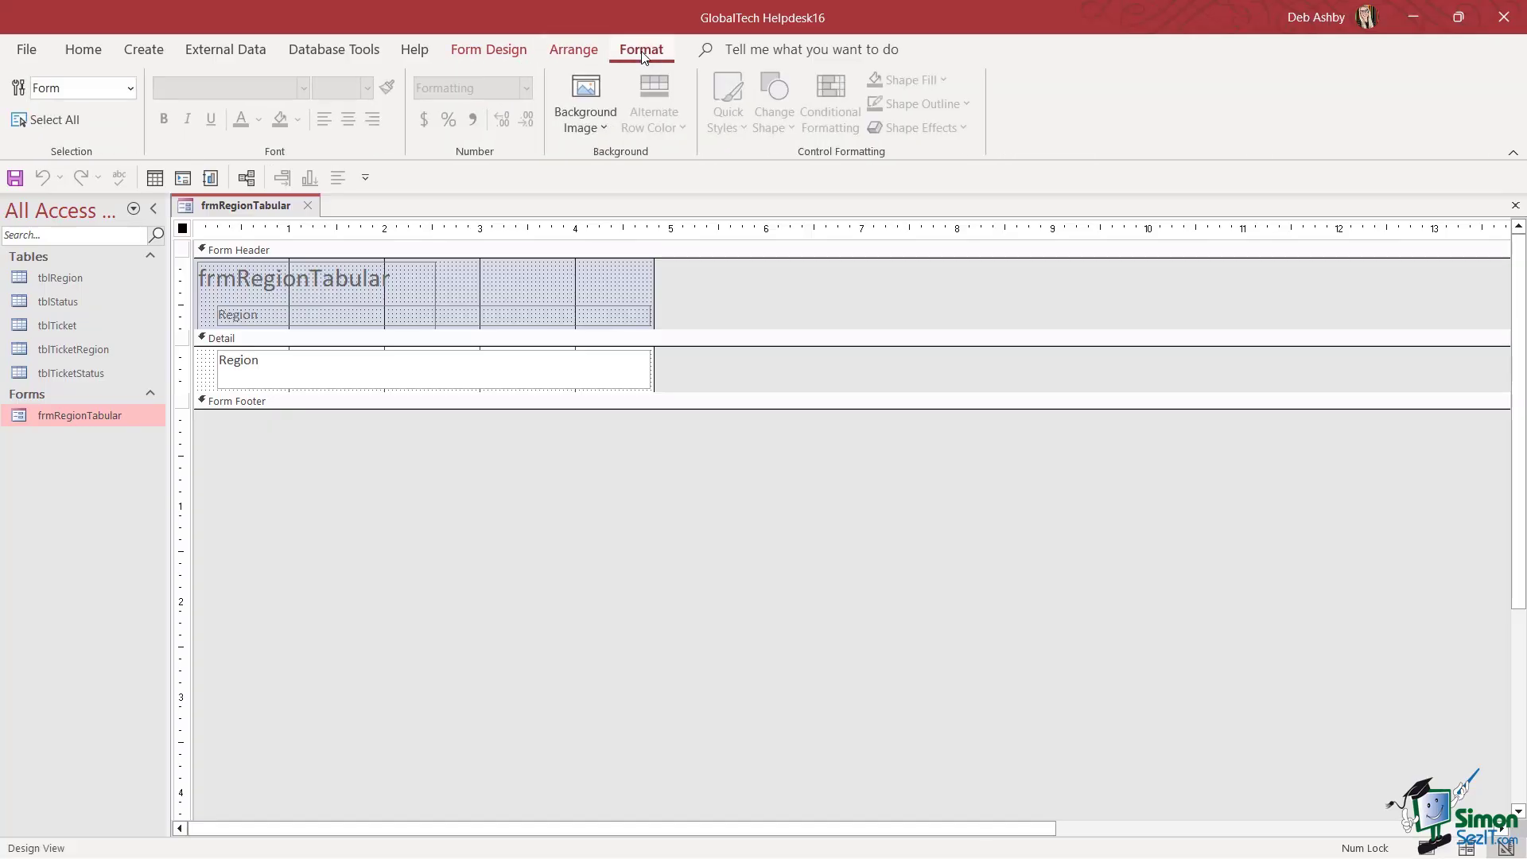
pyautogui.click(500, 53)
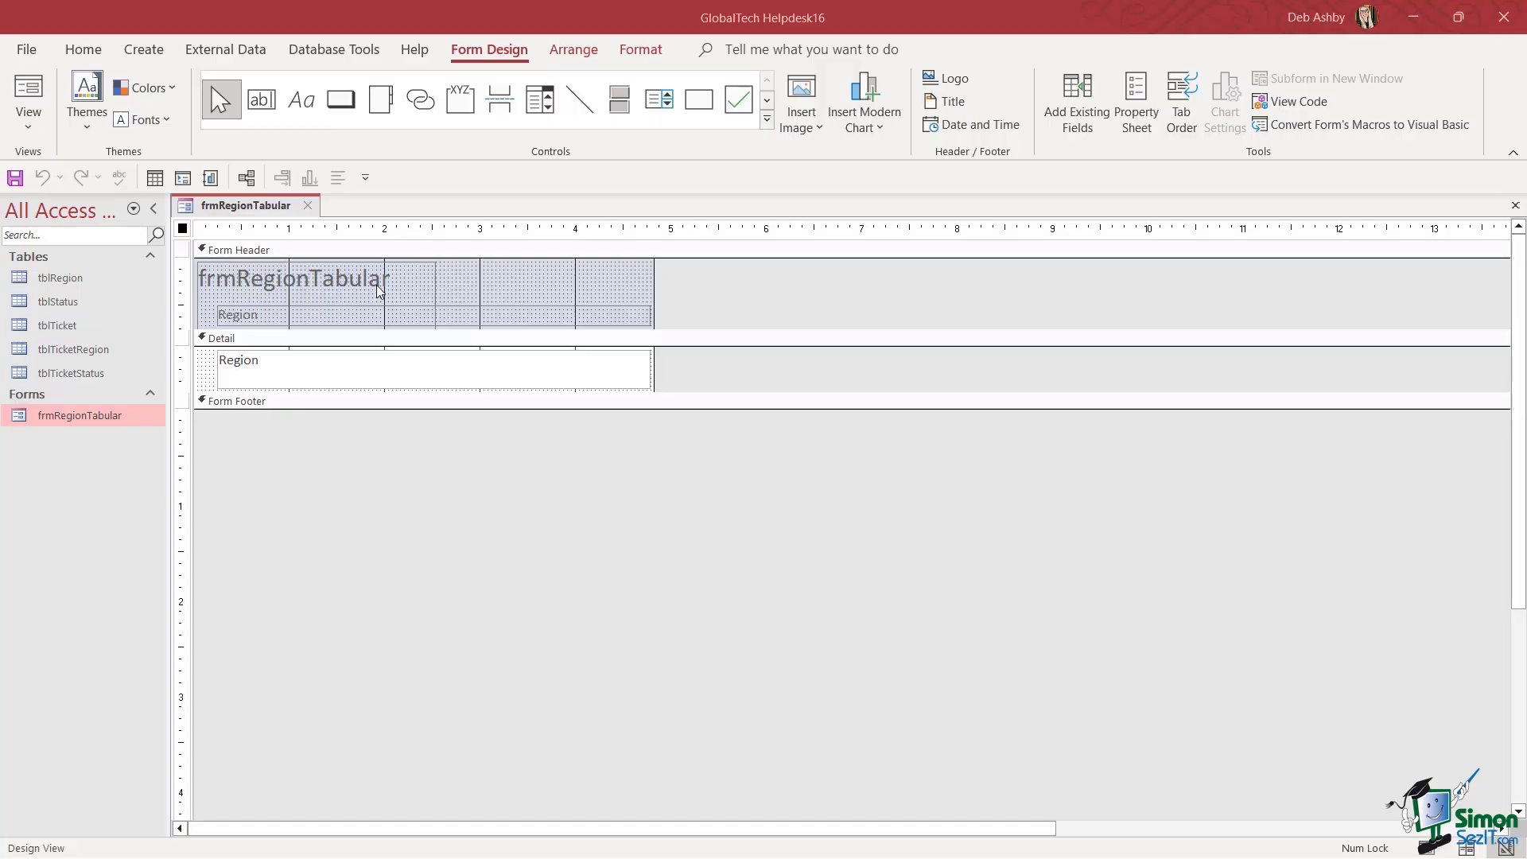
# Select the Form Header section, the form's title label and the Region text box in the Detail section in turn
pyautogui.click(254, 293)
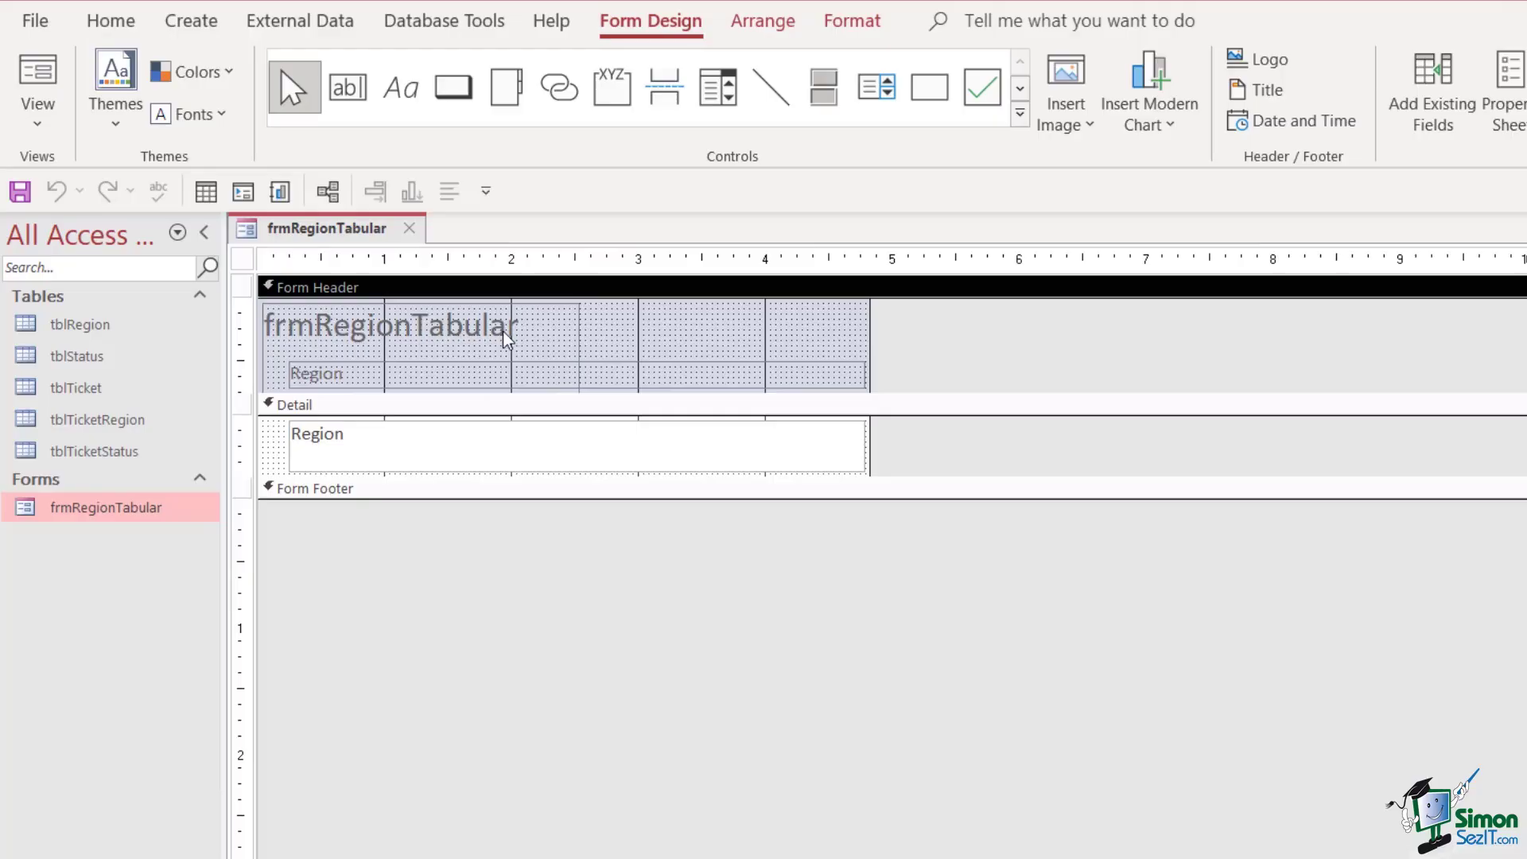
pyautogui.click(315, 375)
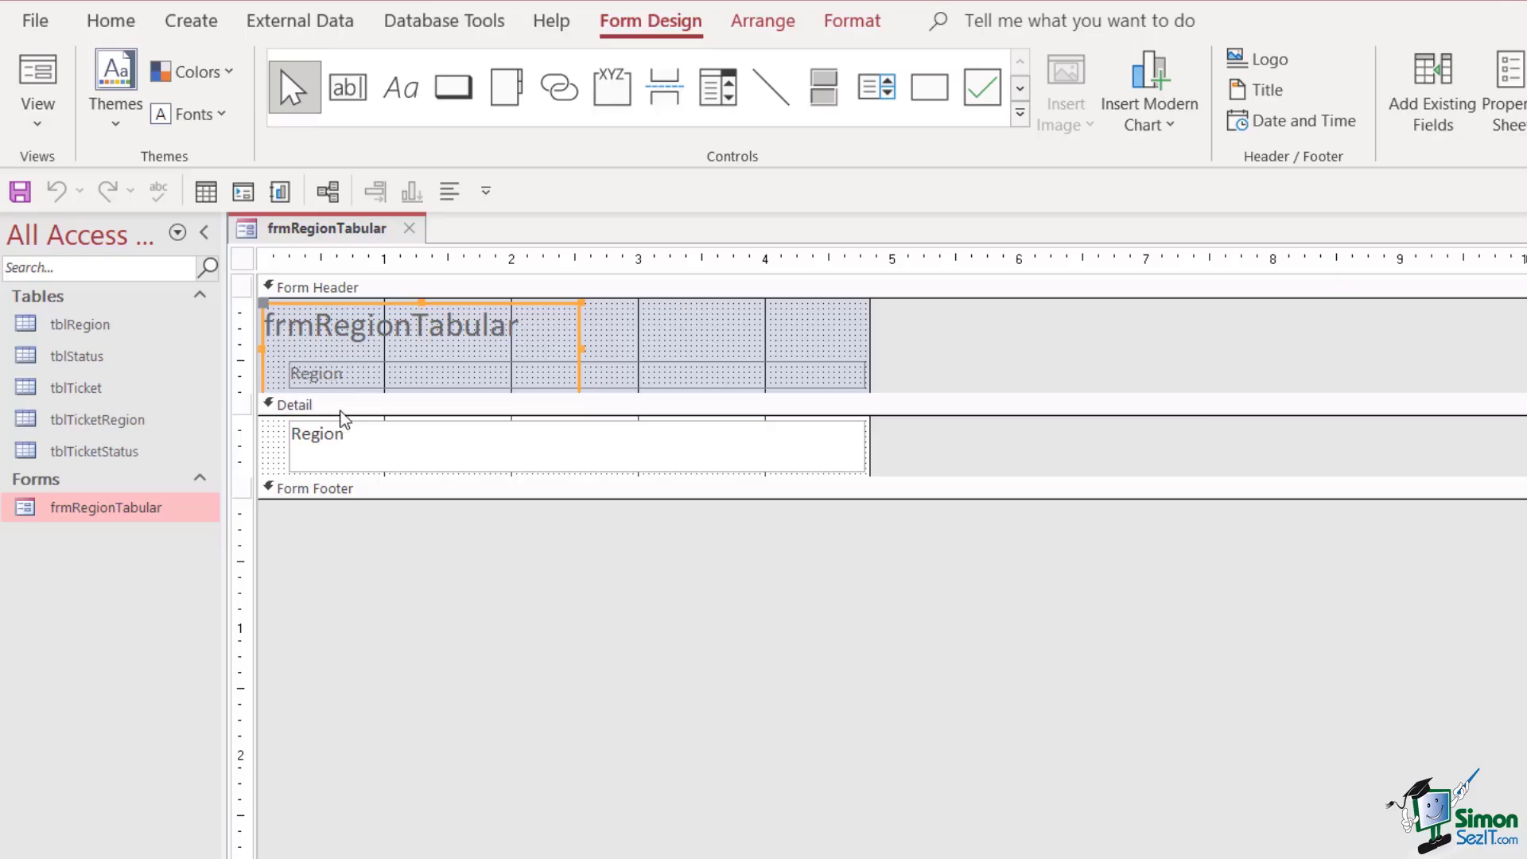
pyautogui.click(417, 459)
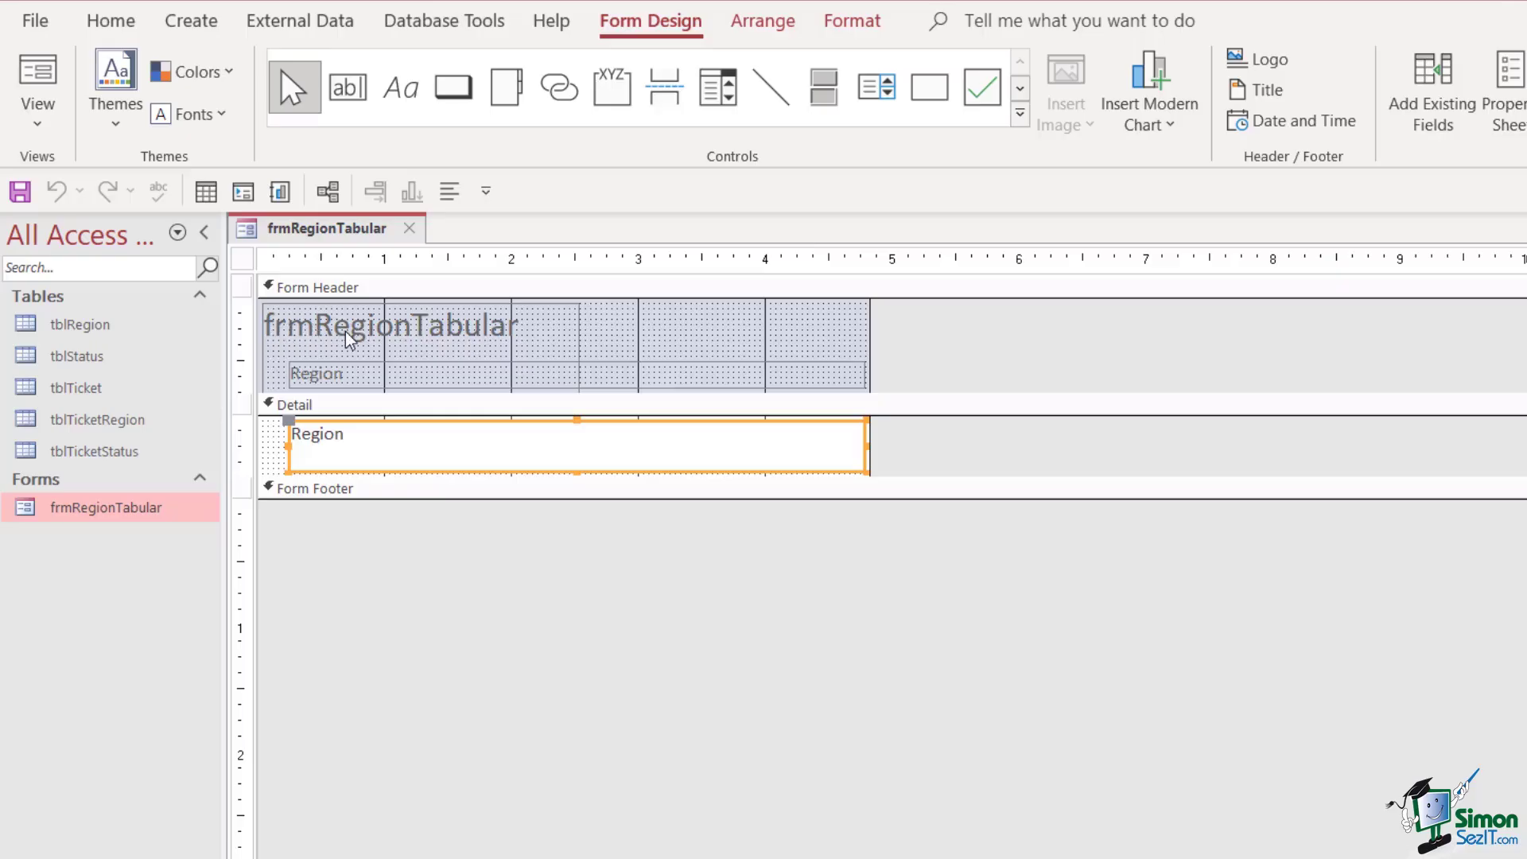
# Change the title label in the form header to Region List
pyautogui.click(429, 326)
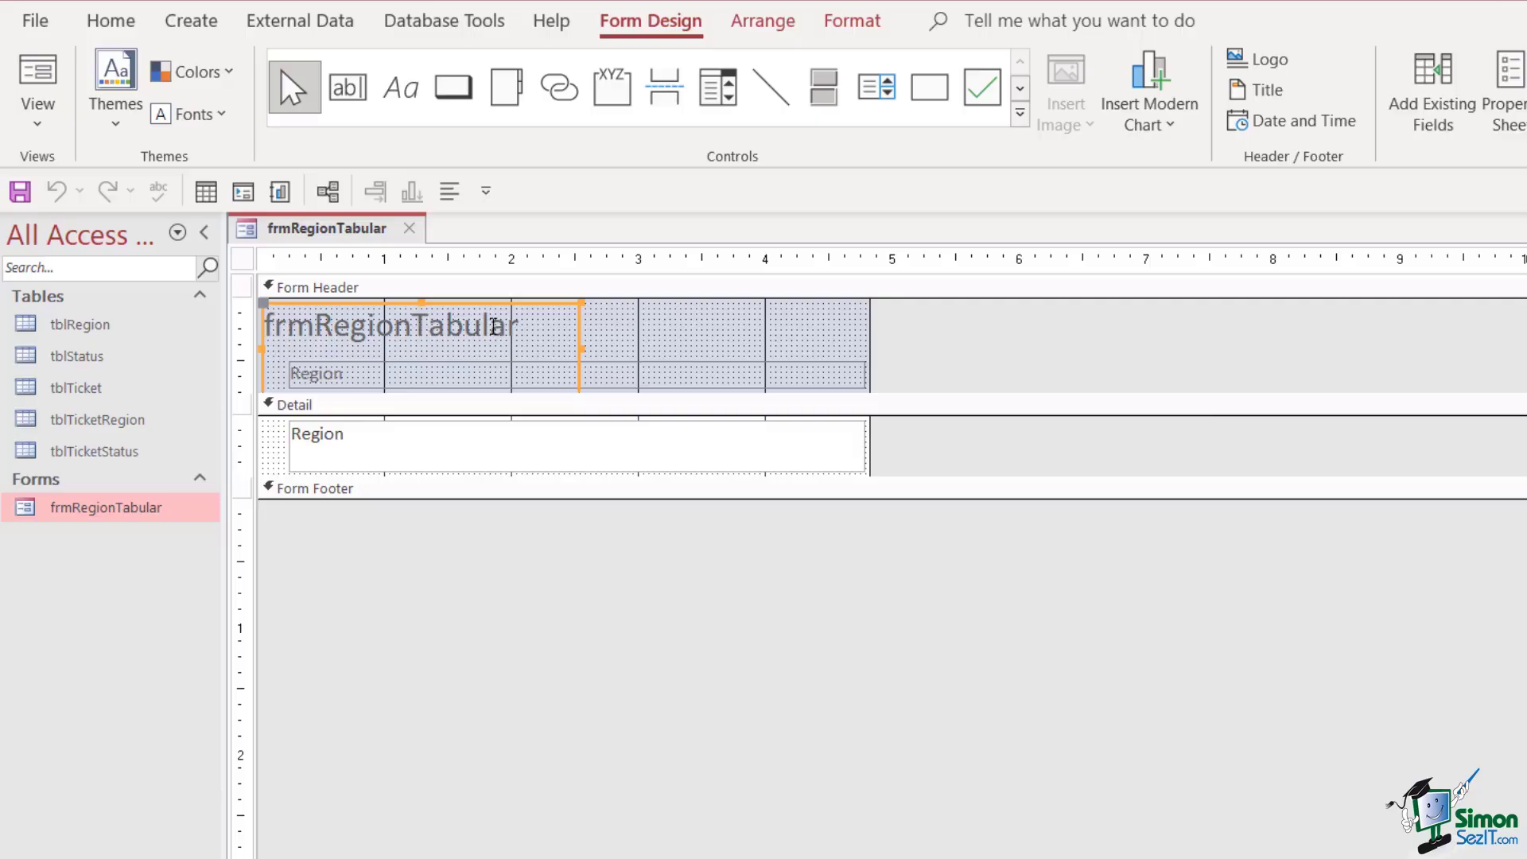
pyautogui.click(377, 328)
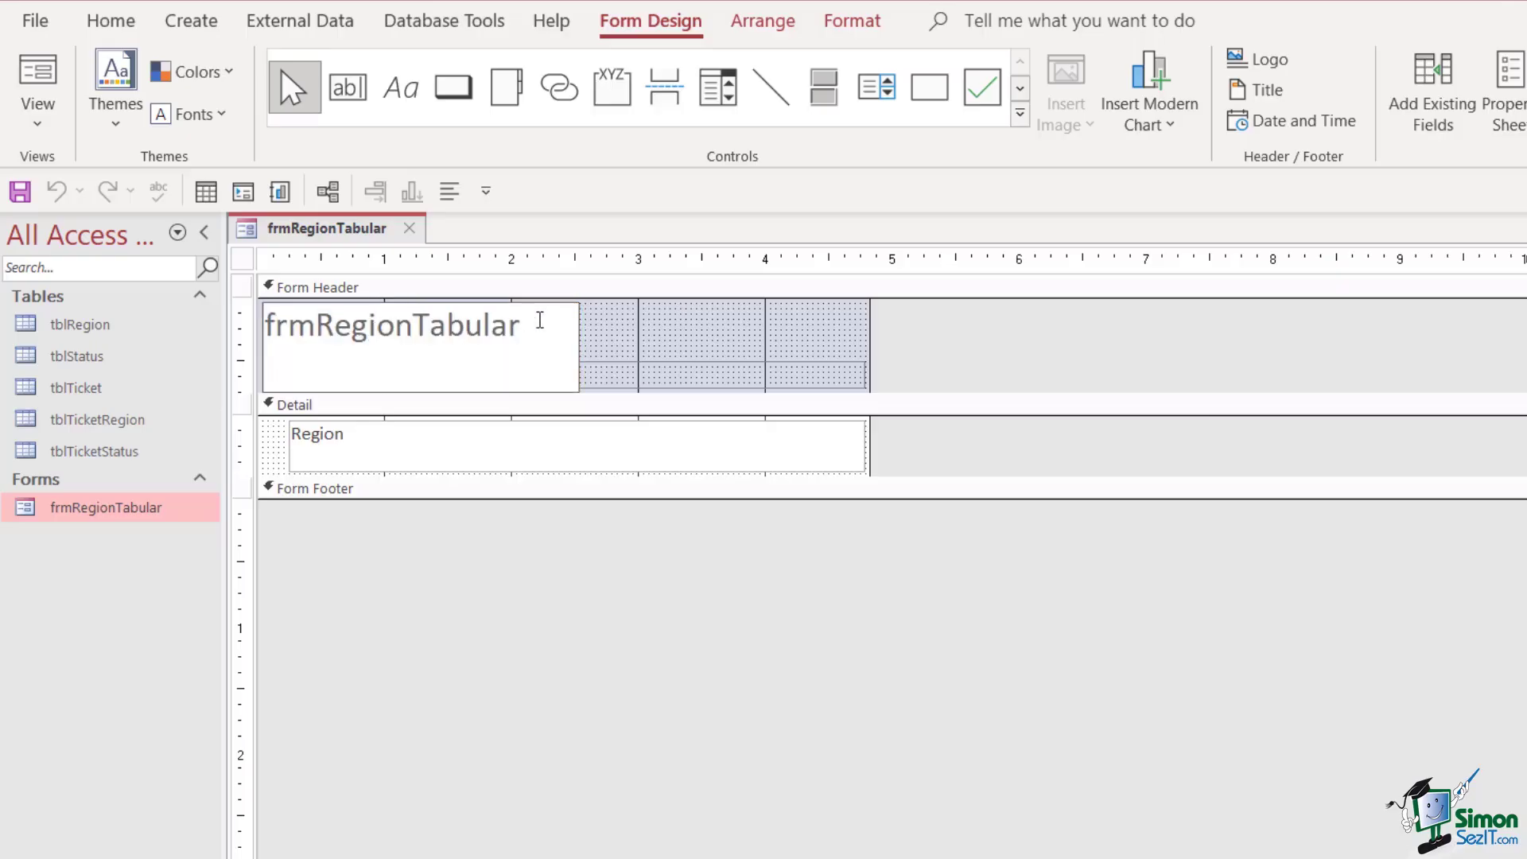
pyautogui.moveTo(536, 323); pyautogui.dragTo(265, 326)
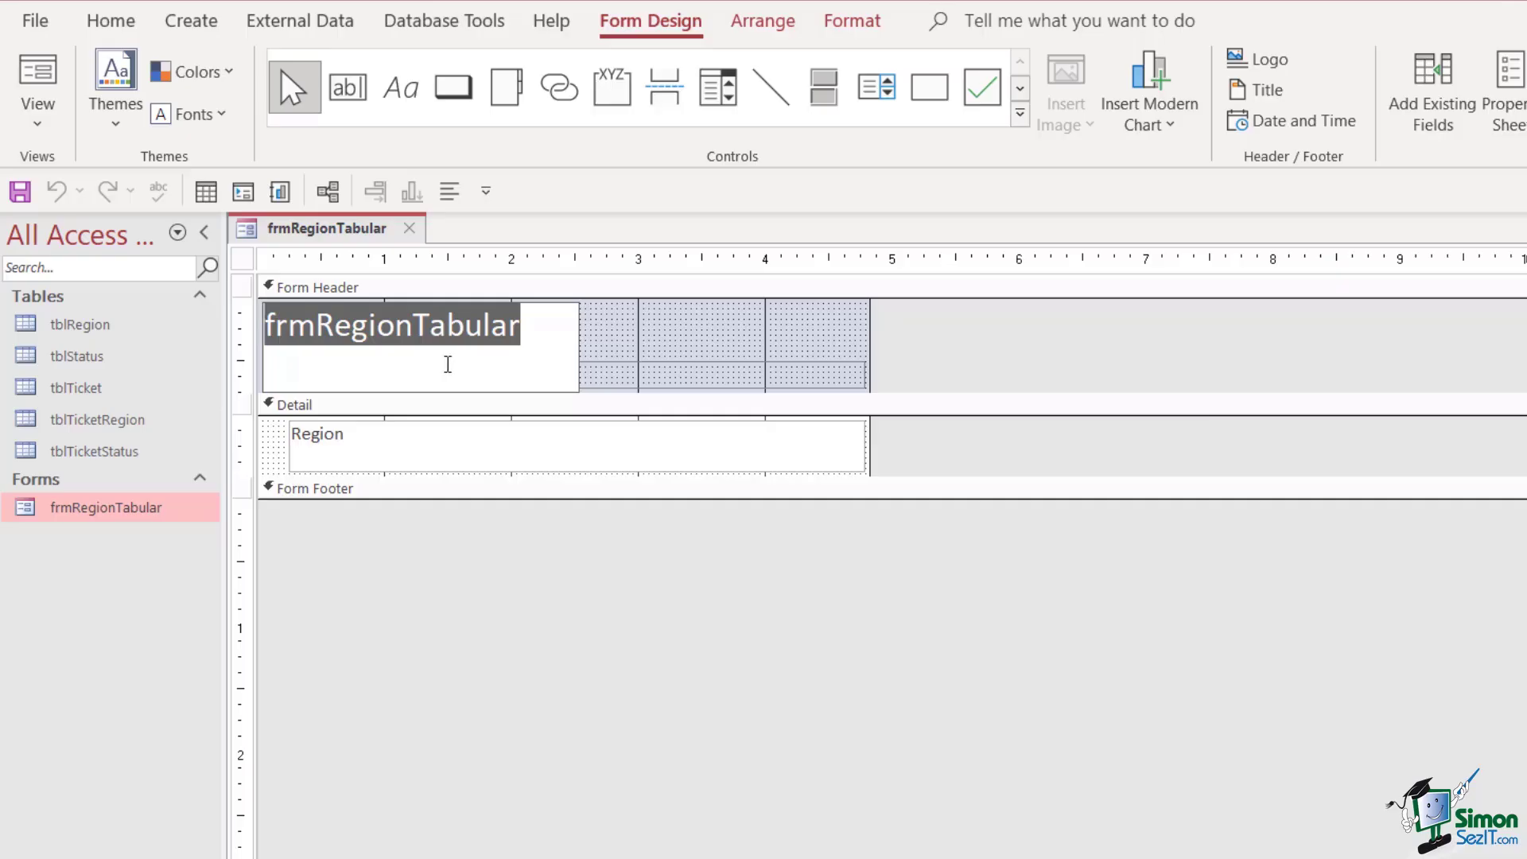
pyautogui.write('Reh')
pyautogui.press('BackSpace')
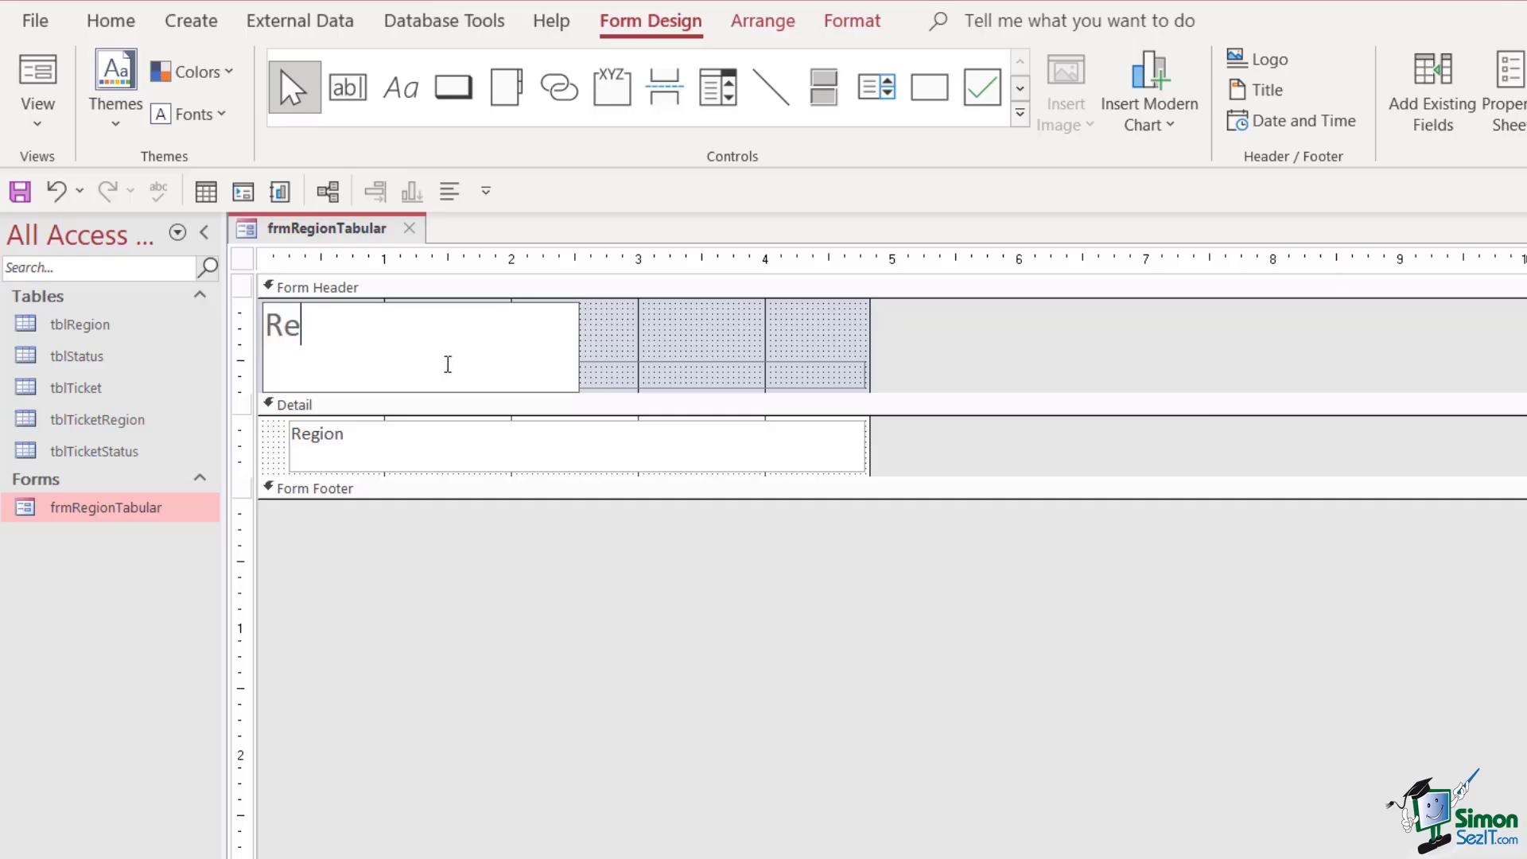
pyautogui.write('gion Li')
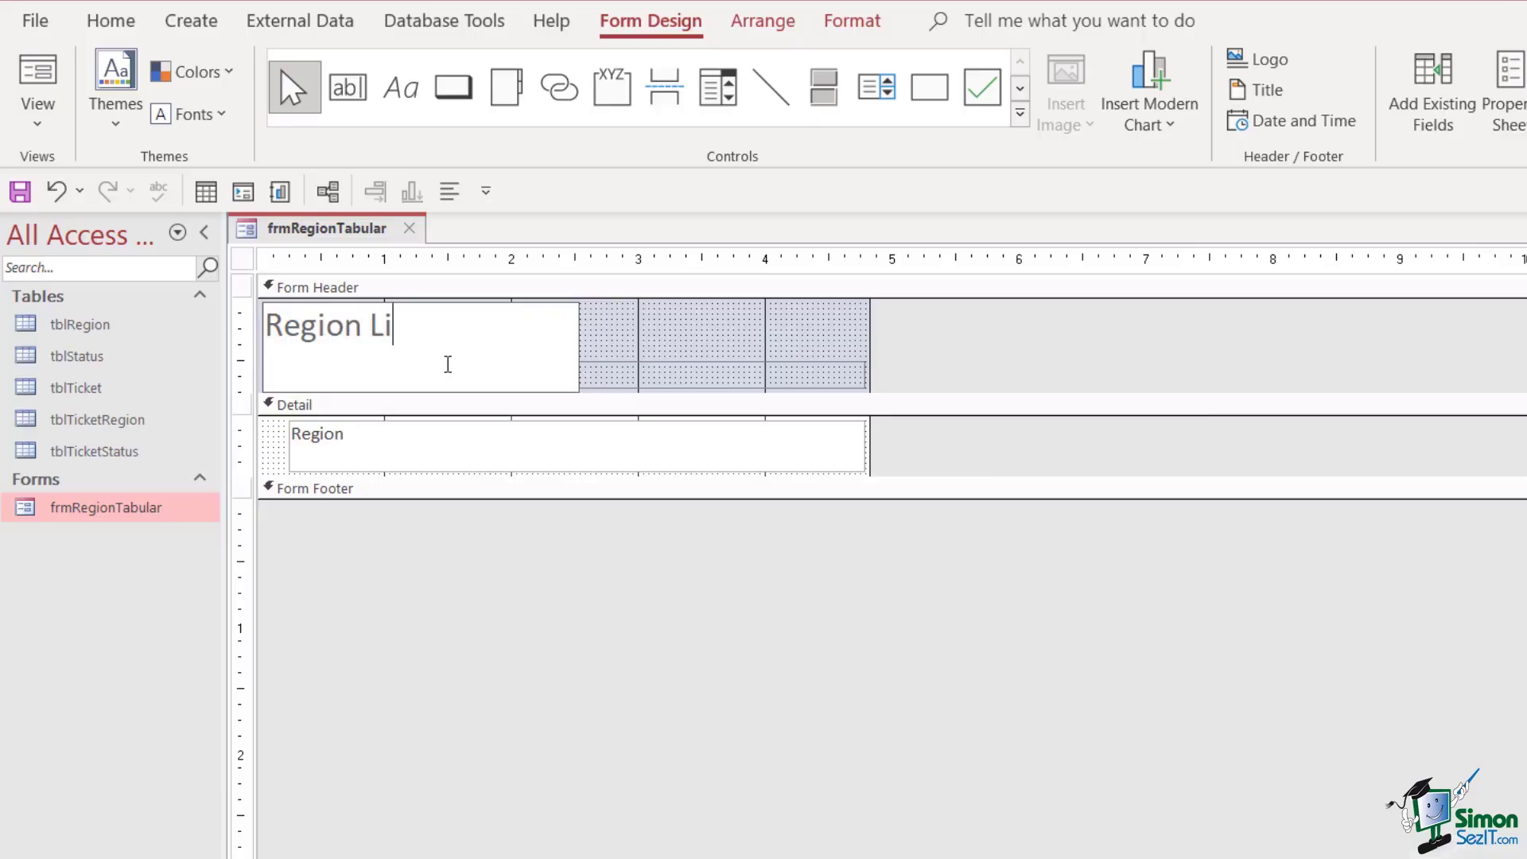
pyautogui.write('st')
pyautogui.click(740, 351)
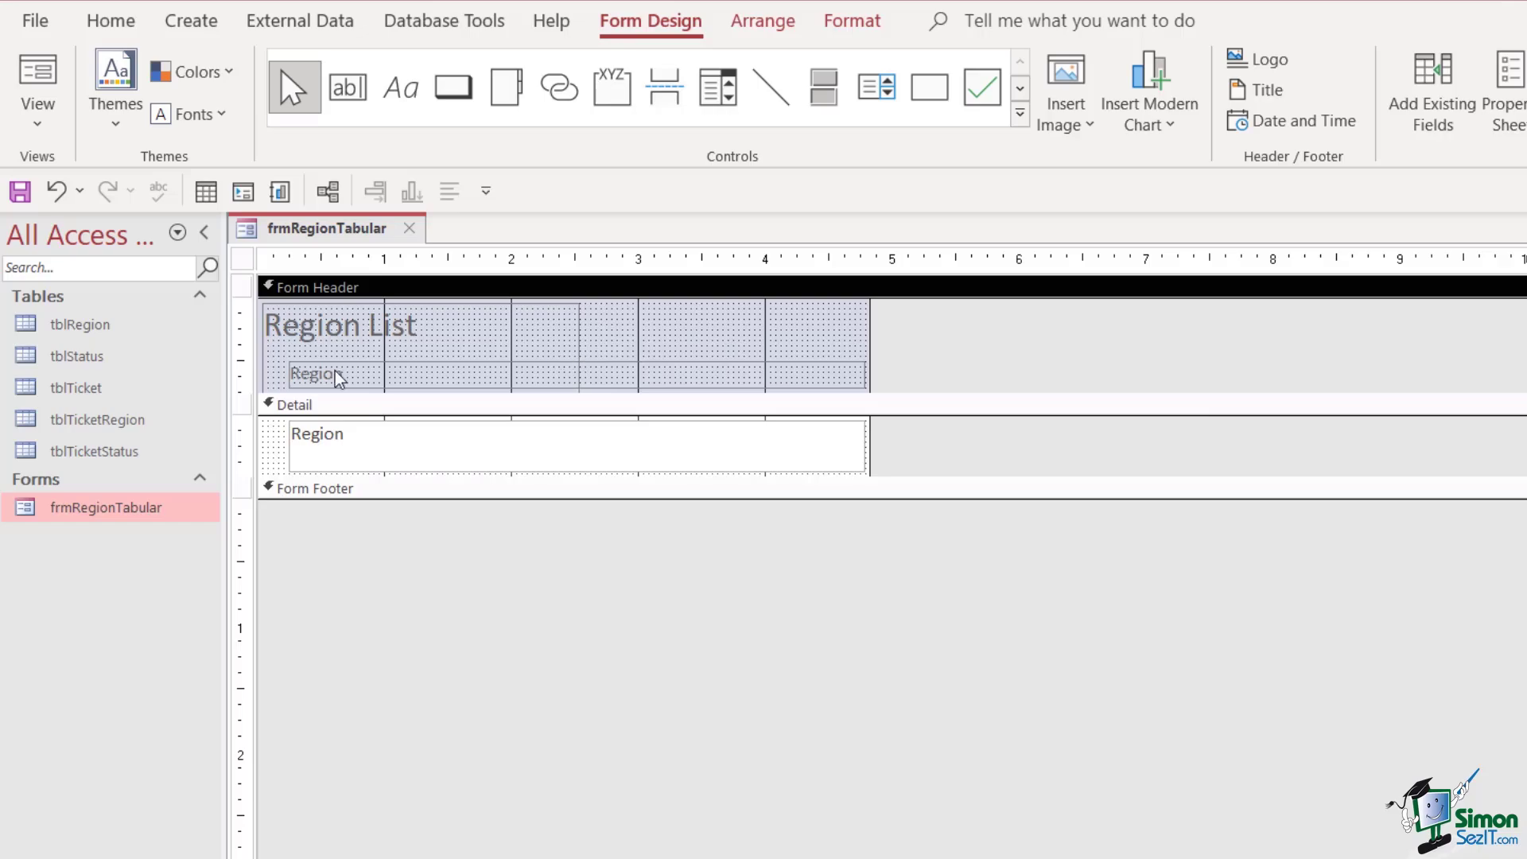
# Show the Property Sheet for the Region List label as a floating window beside the form and enlarge it
pyautogui.click(342, 331)
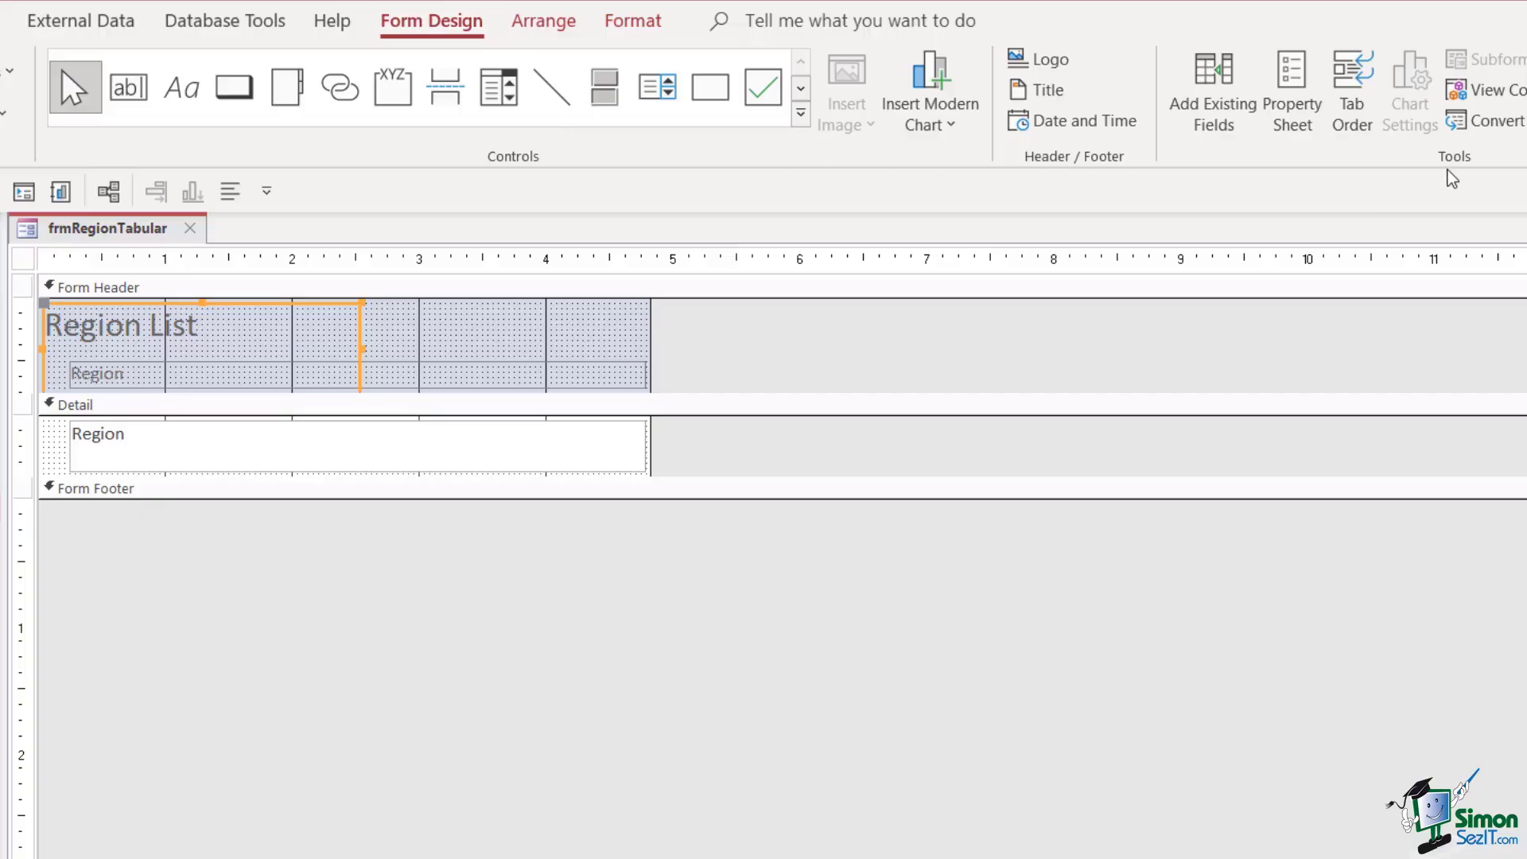
pyautogui.click(1301, 97)
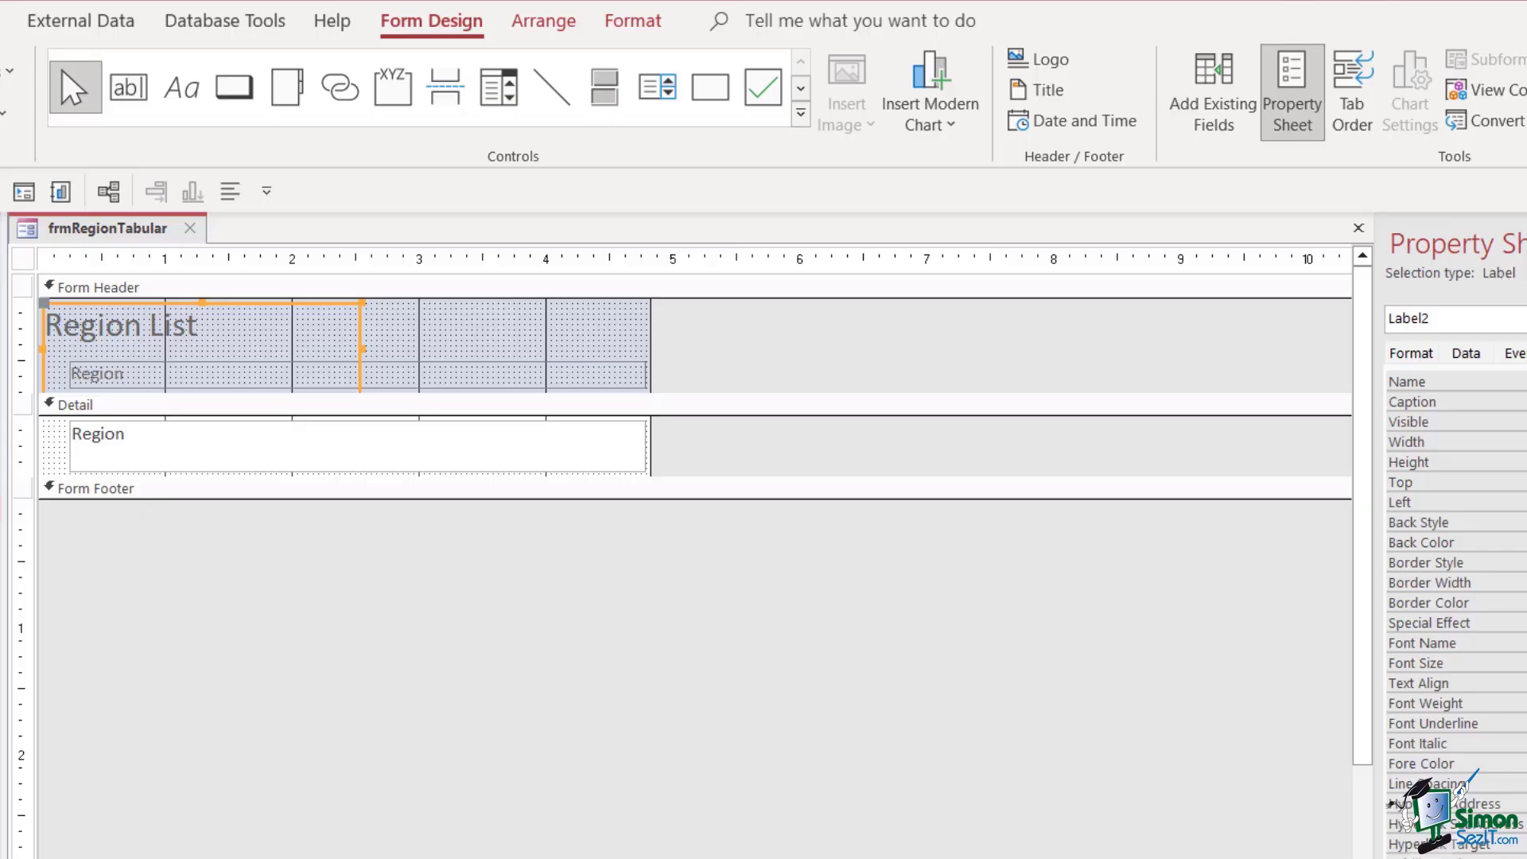
pyautogui.moveTo(1390, 300); pyautogui.dragTo(804, 276)
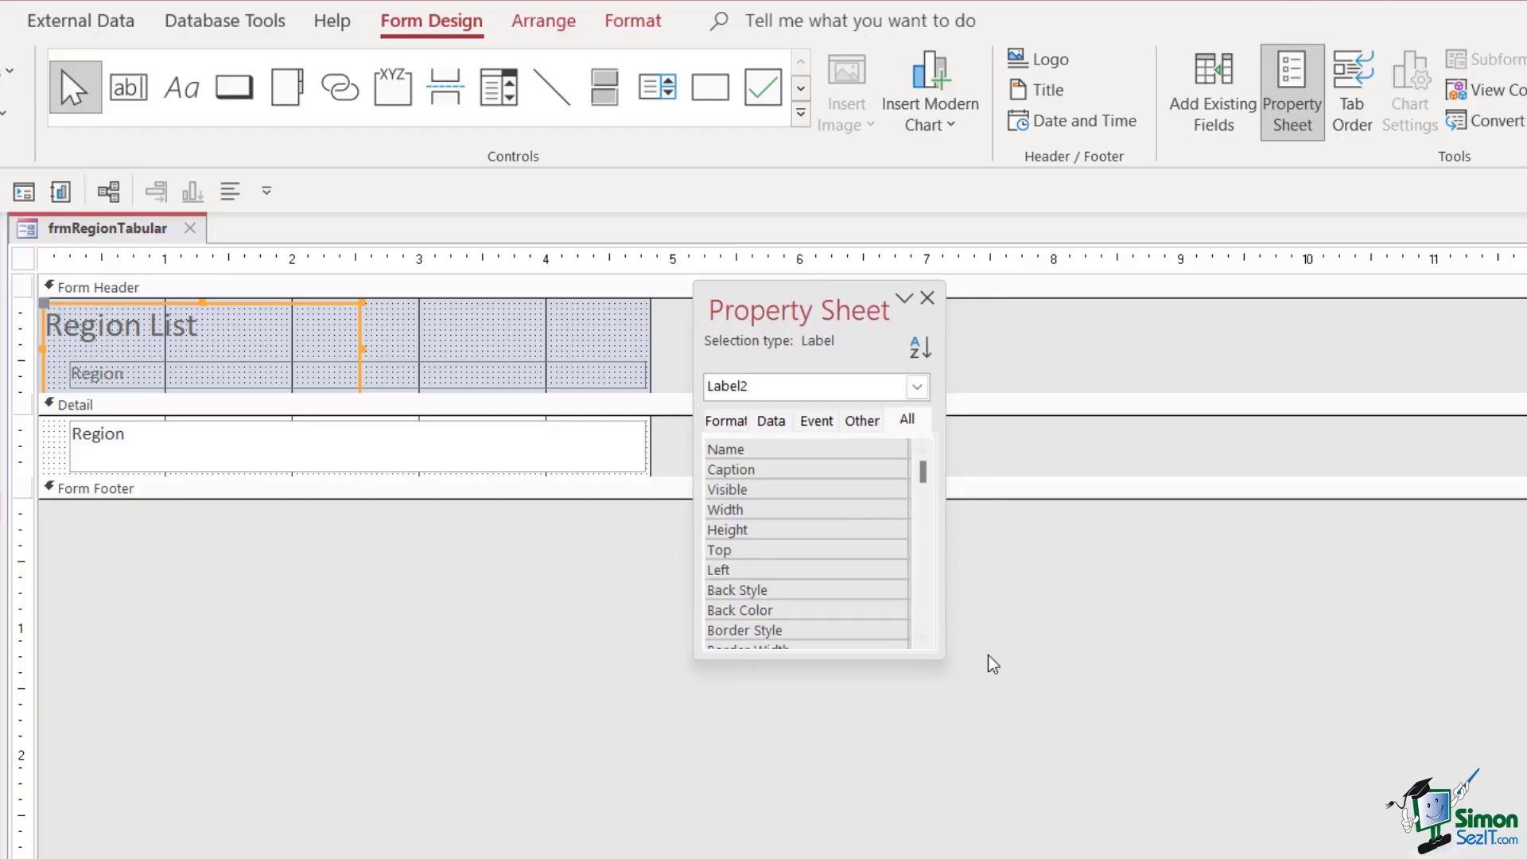
pyautogui.moveTo(941, 655); pyautogui.dragTo(1116, 857)
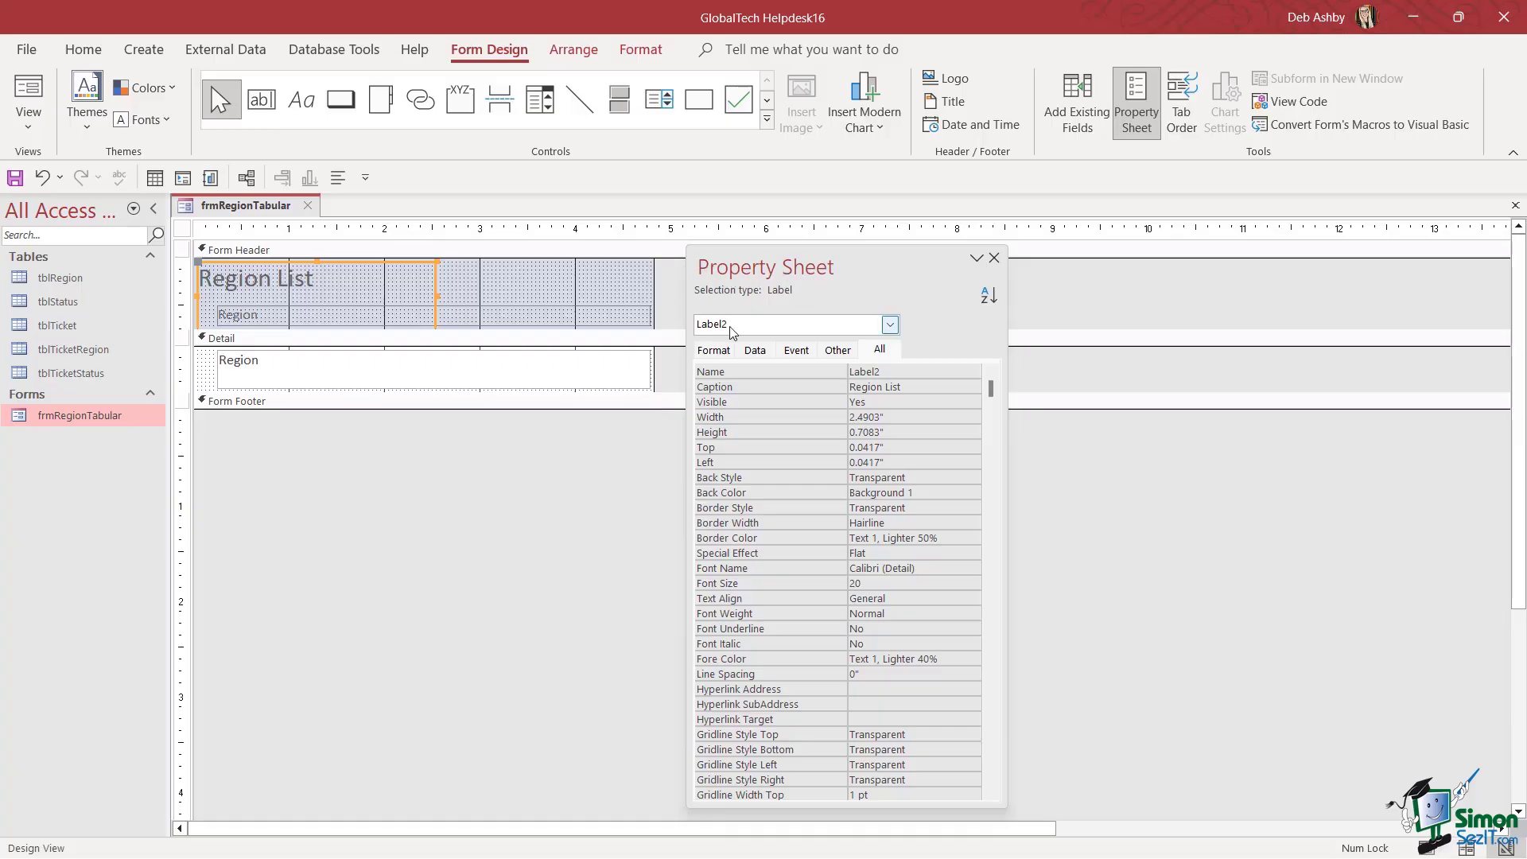
# Examine the properties of the FormHeader, Region, Region_Label, Form and FormFooter objects in the Property Sheet, ending on FormFooter
pyautogui.click(890, 324)
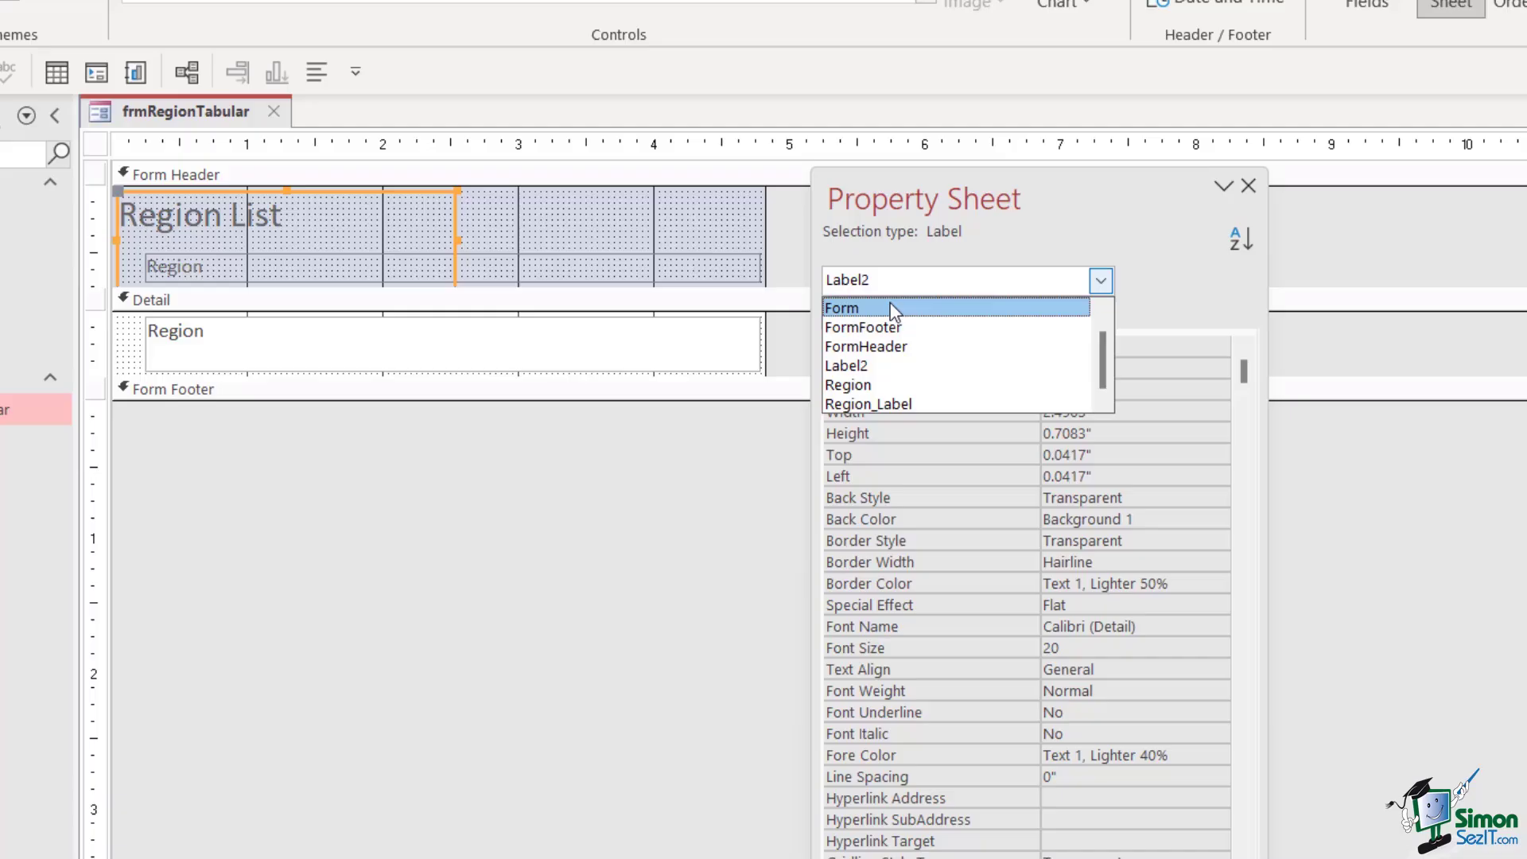
pyautogui.click(891, 350)
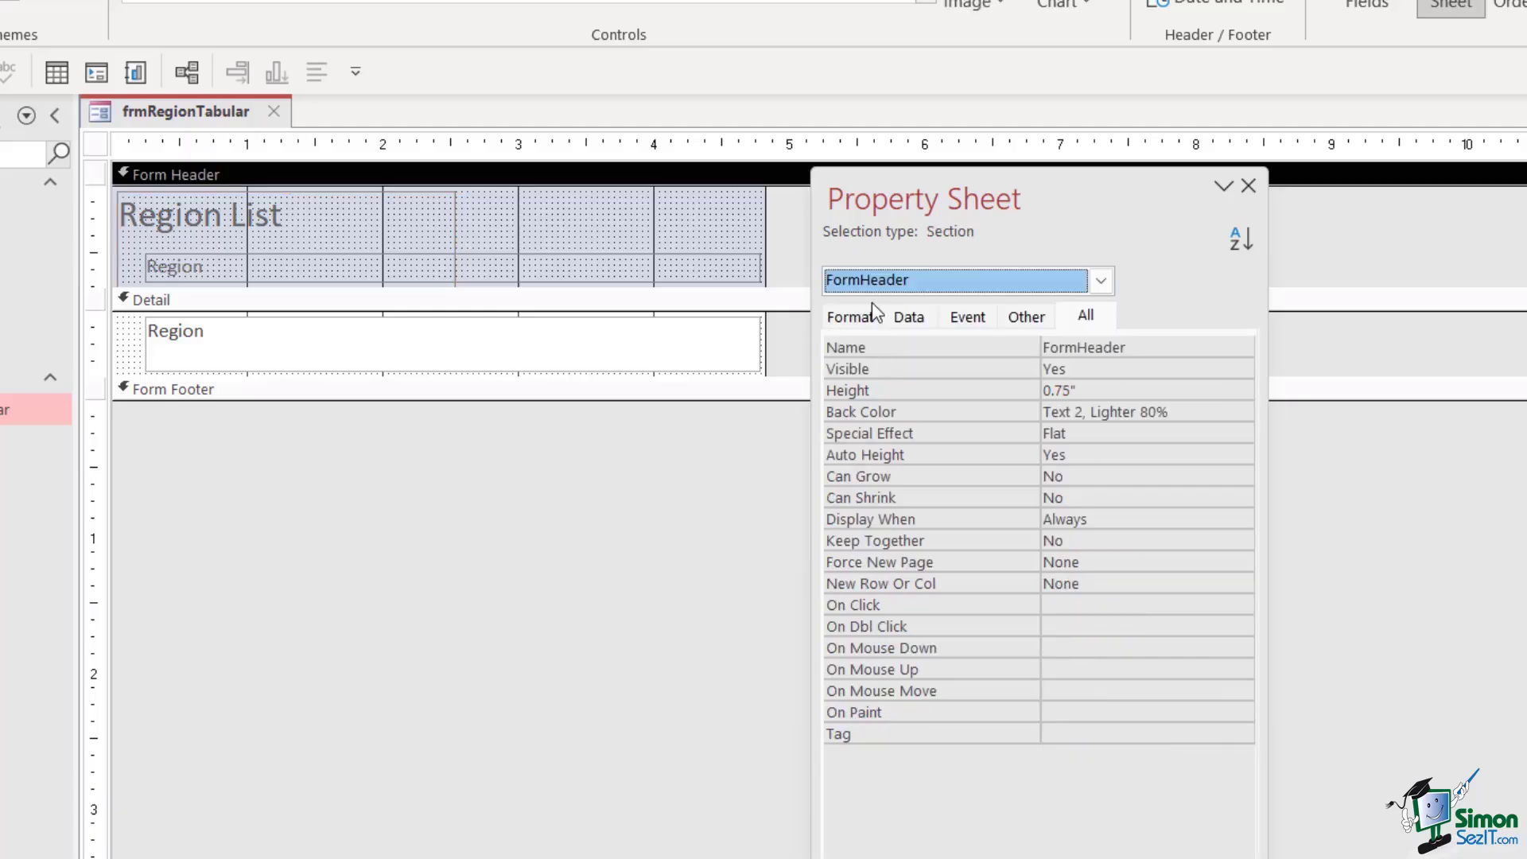
pyautogui.click(1101, 281)
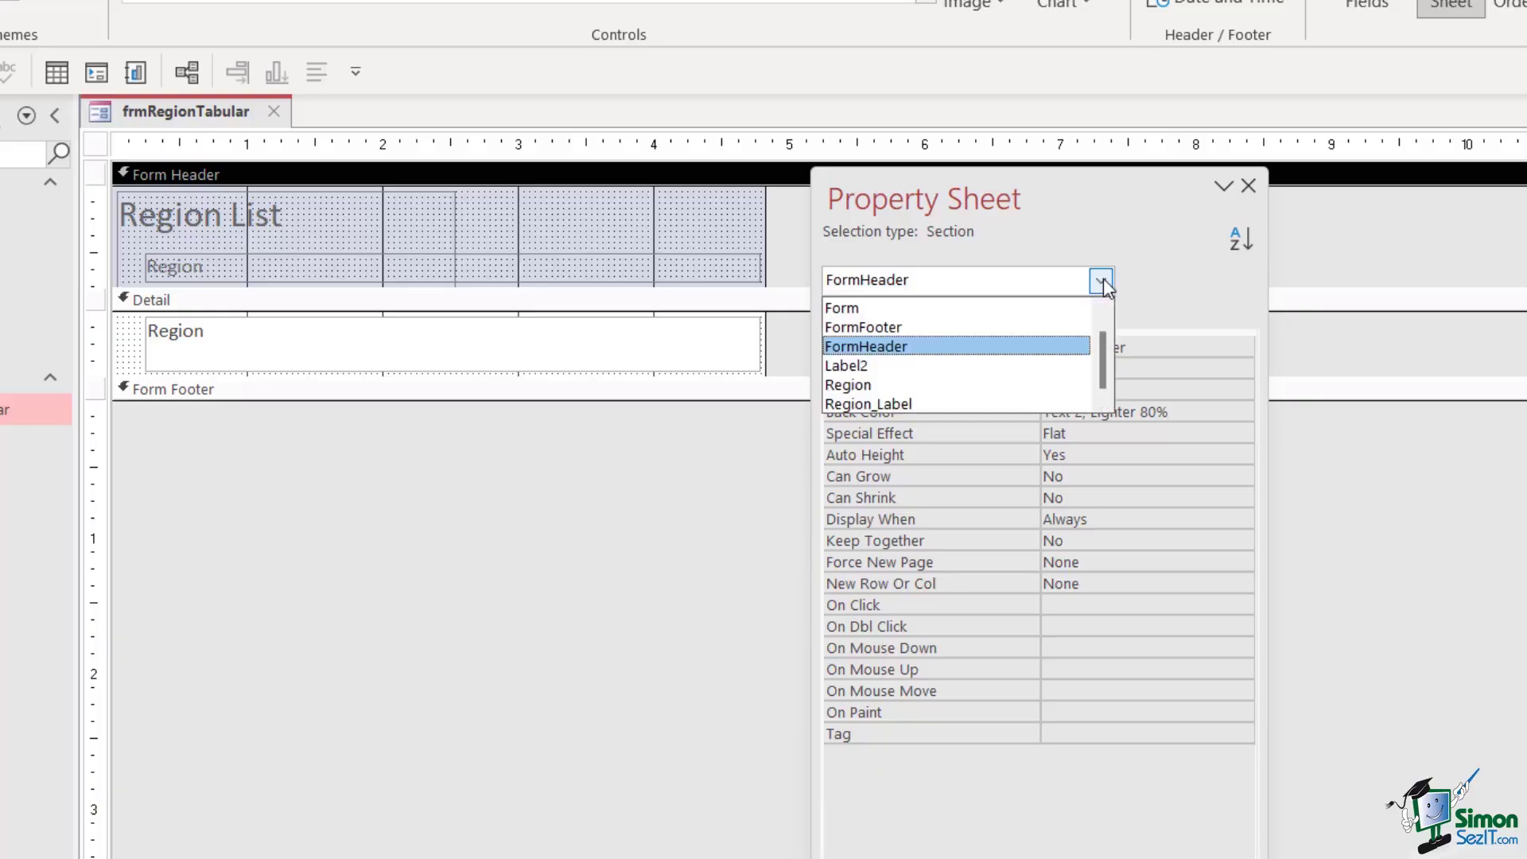
pyautogui.click(879, 385)
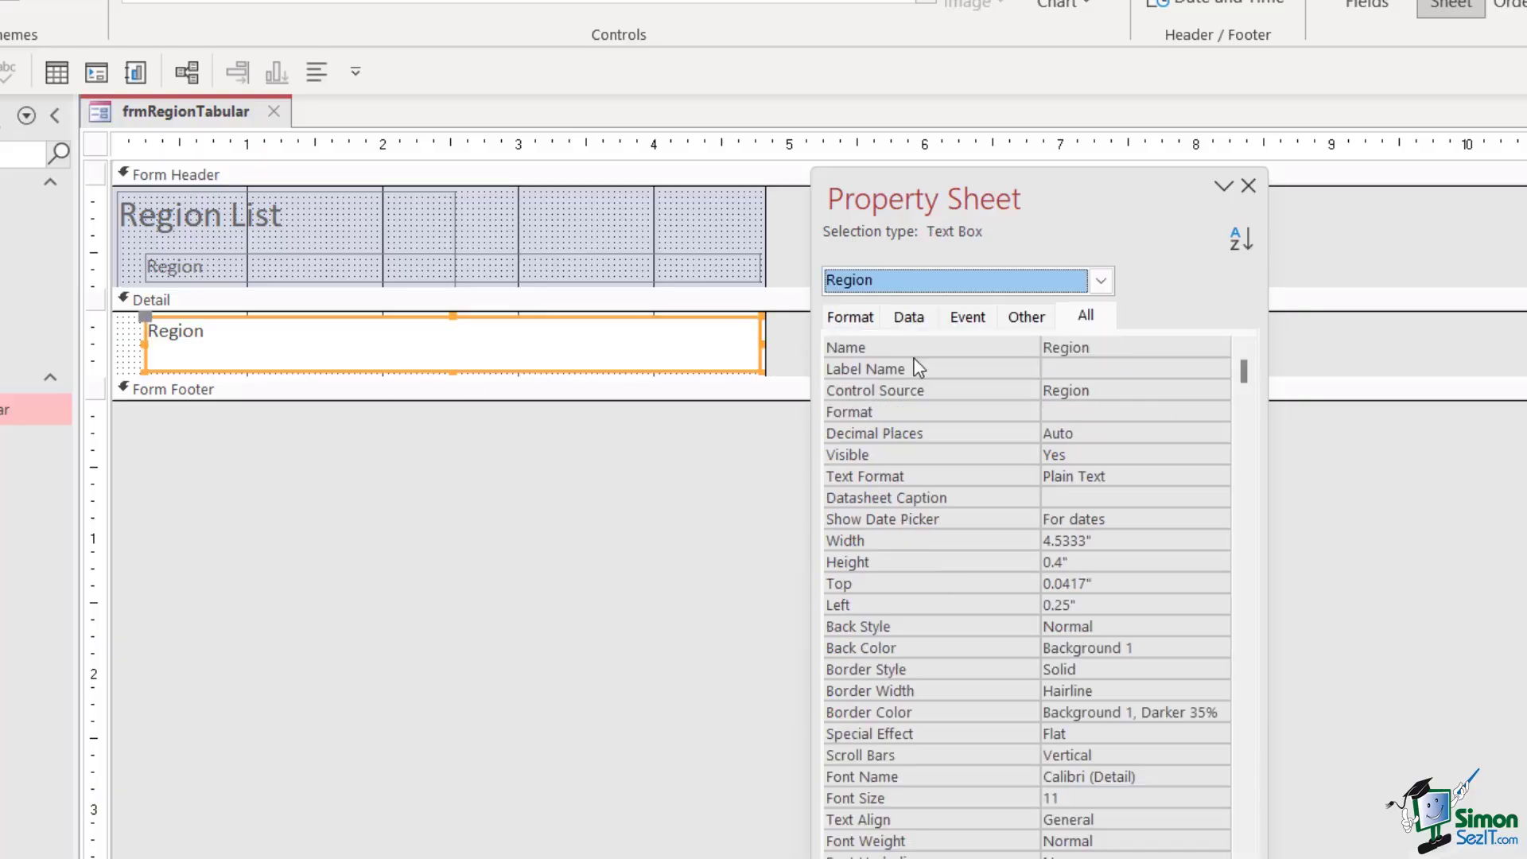
pyautogui.click(1101, 281)
pyautogui.click(1030, 406)
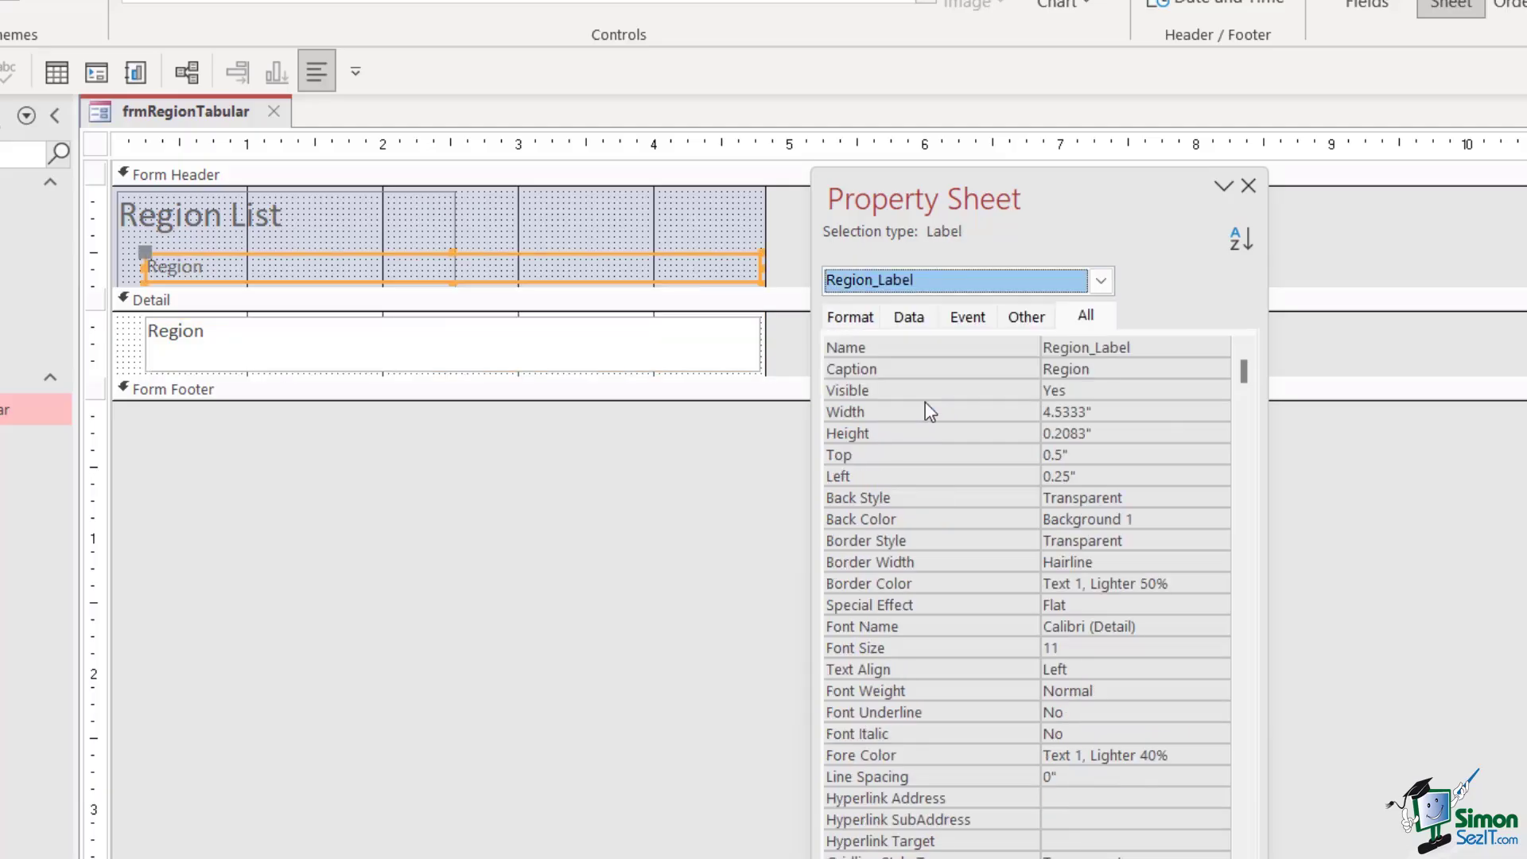
pyautogui.click(1101, 280)
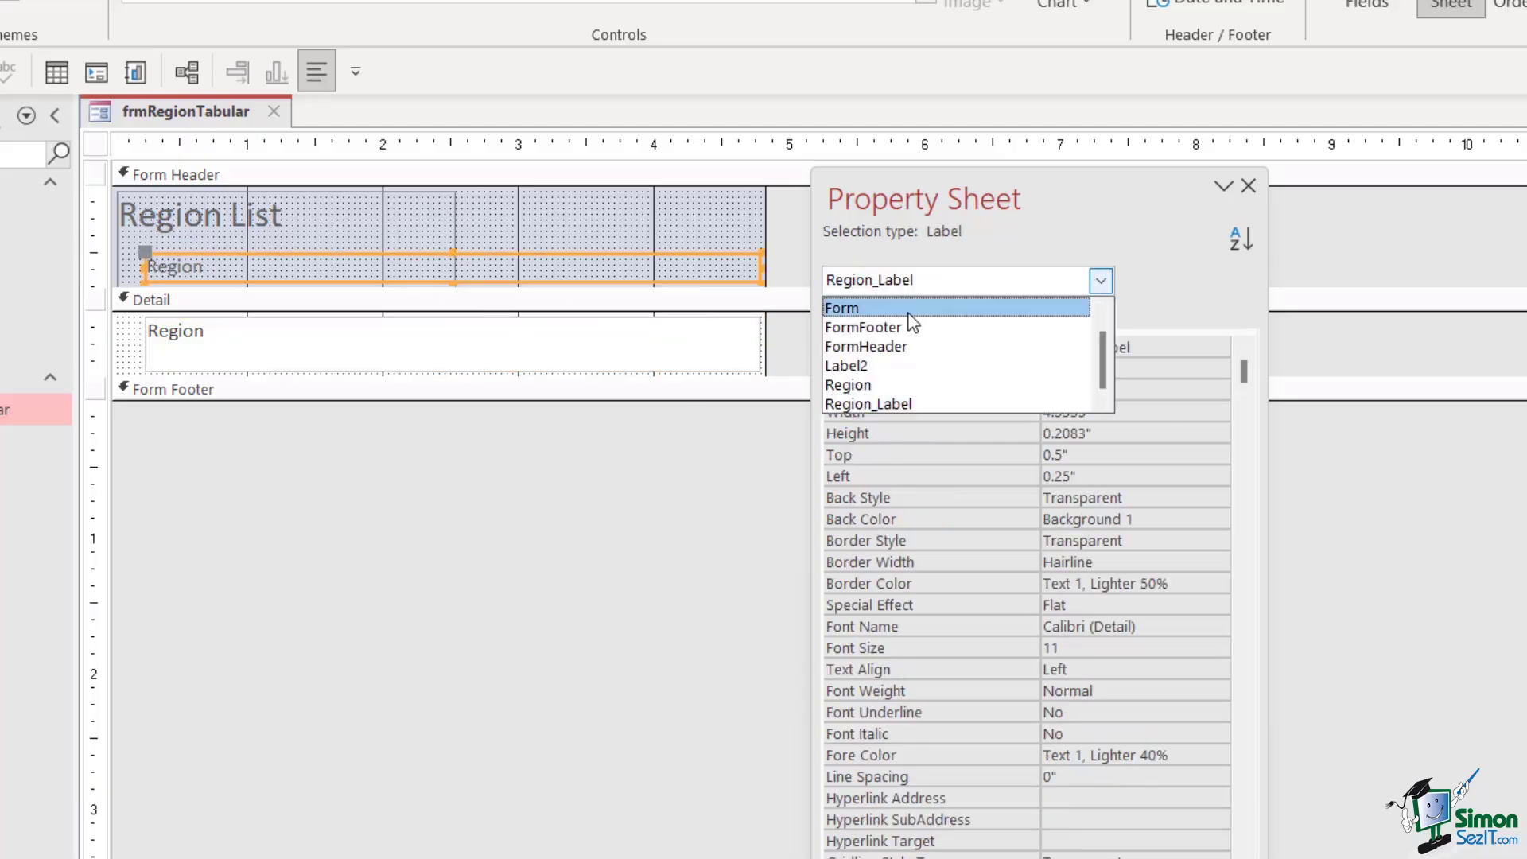
pyautogui.click(888, 350)
pyautogui.click(1101, 281)
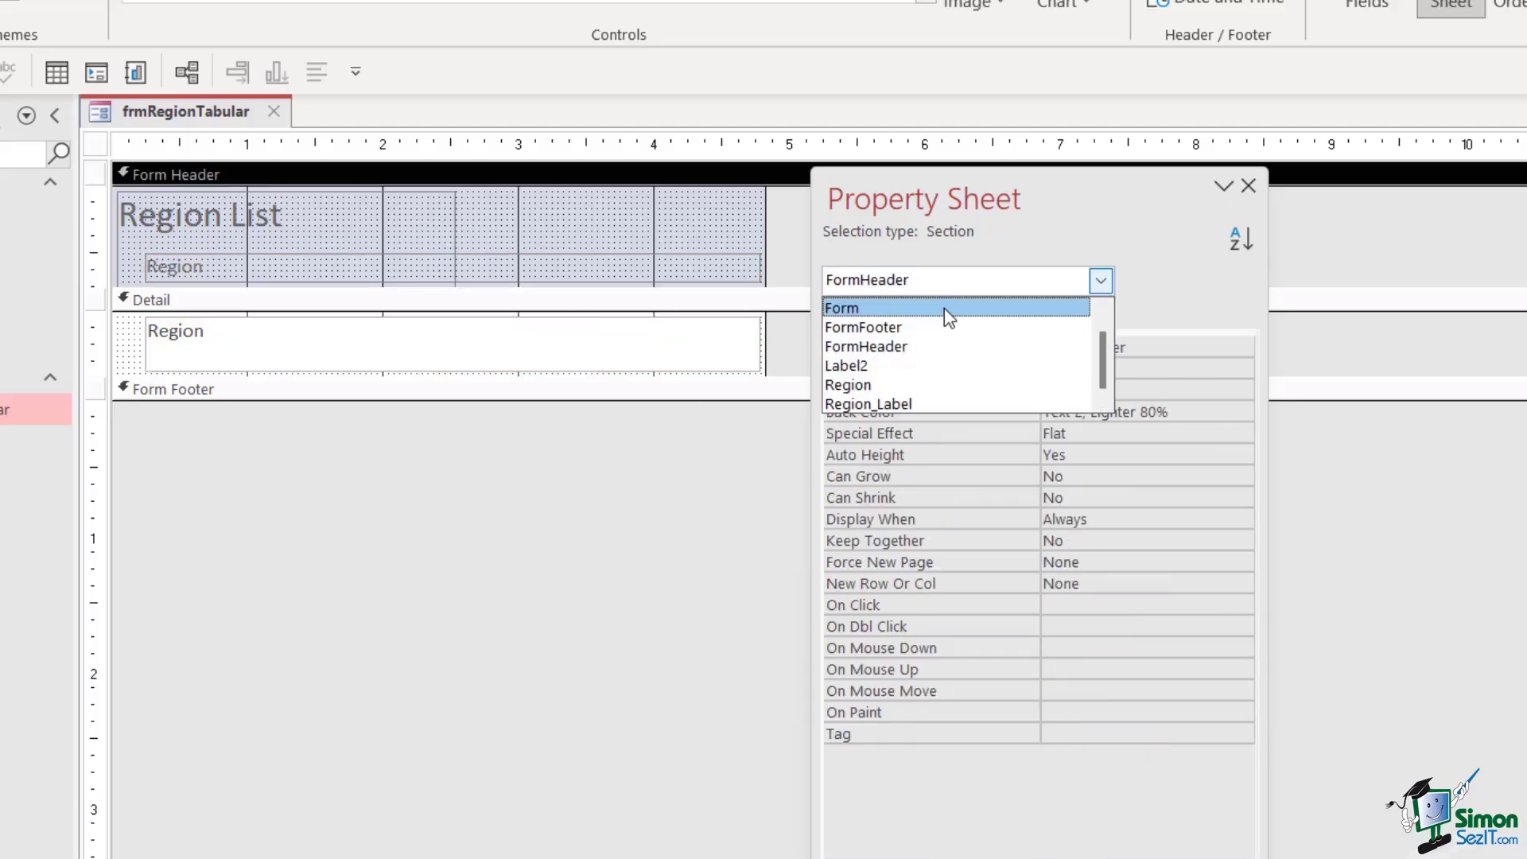
pyautogui.click(931, 329)
pyautogui.click(1103, 283)
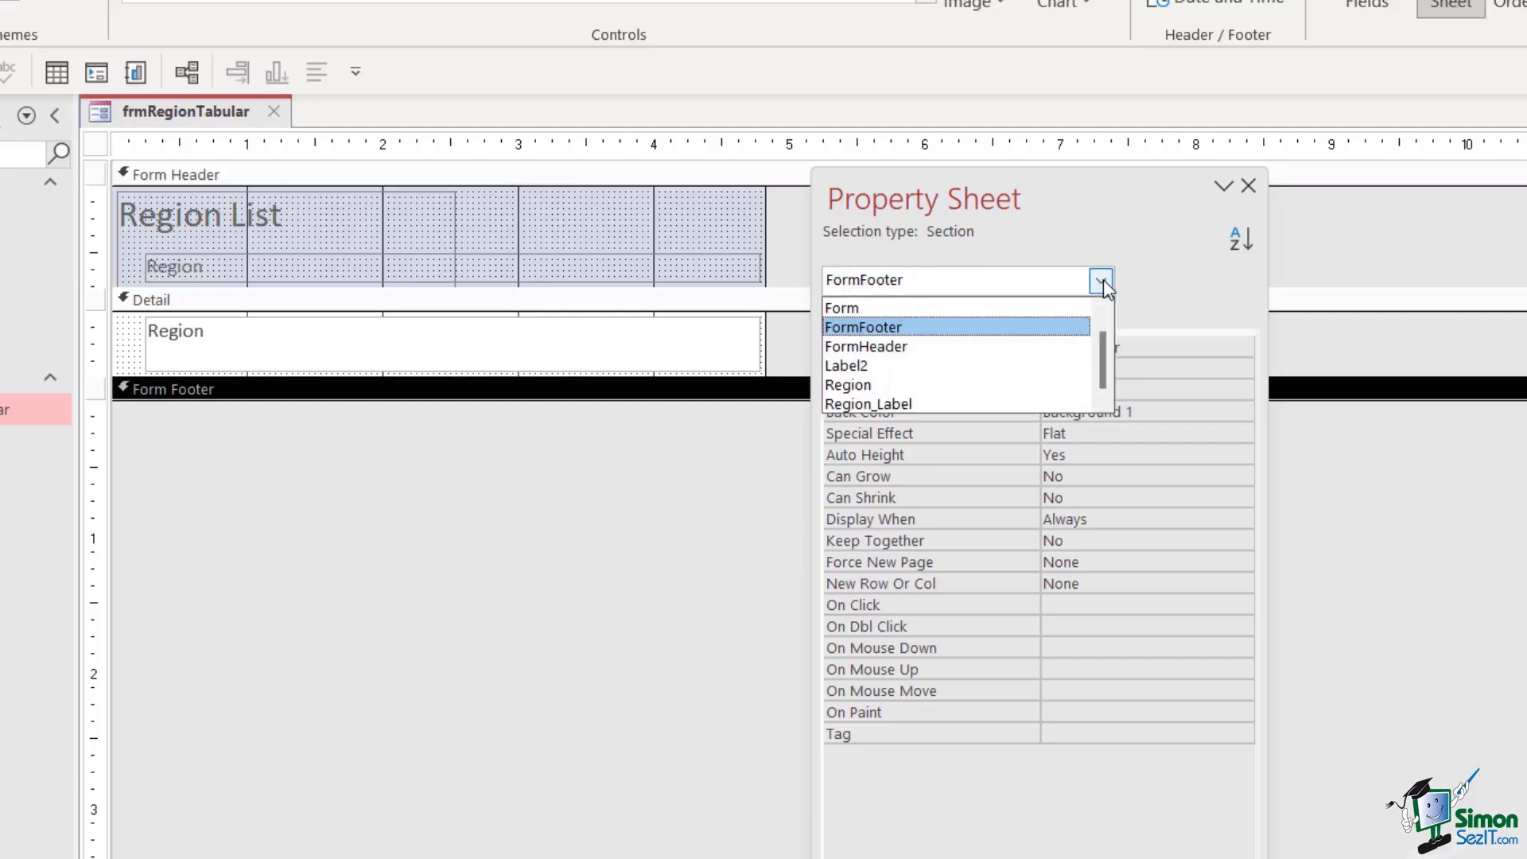
pyautogui.click(920, 308)
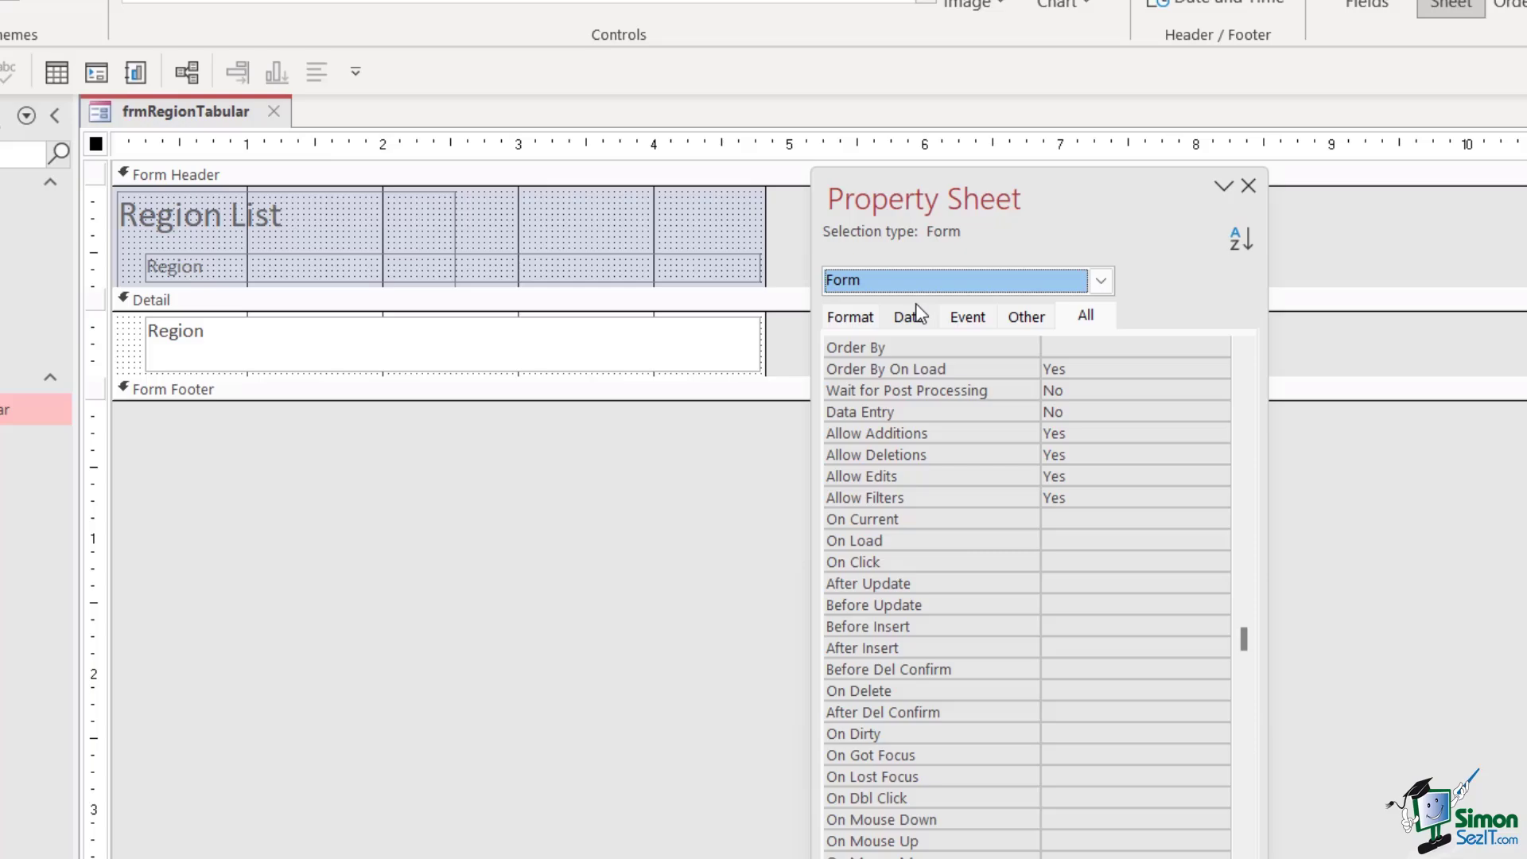
pyautogui.click(1101, 283)
pyautogui.click(951, 337)
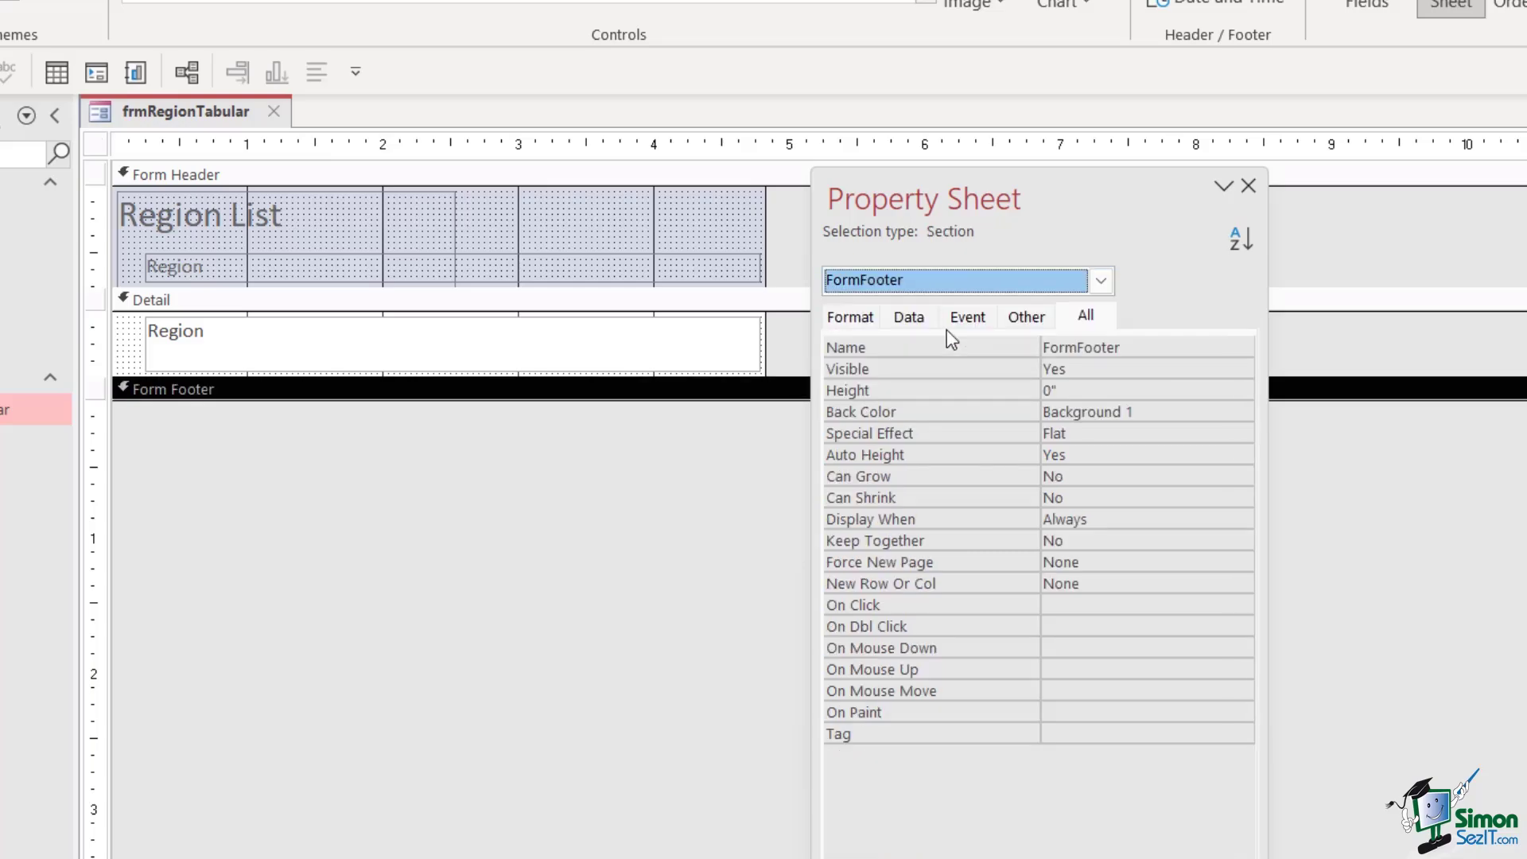
# Show the properties of the Region_Label object and of the title label Label2 in the Property Sheet
pyautogui.click(1101, 283)
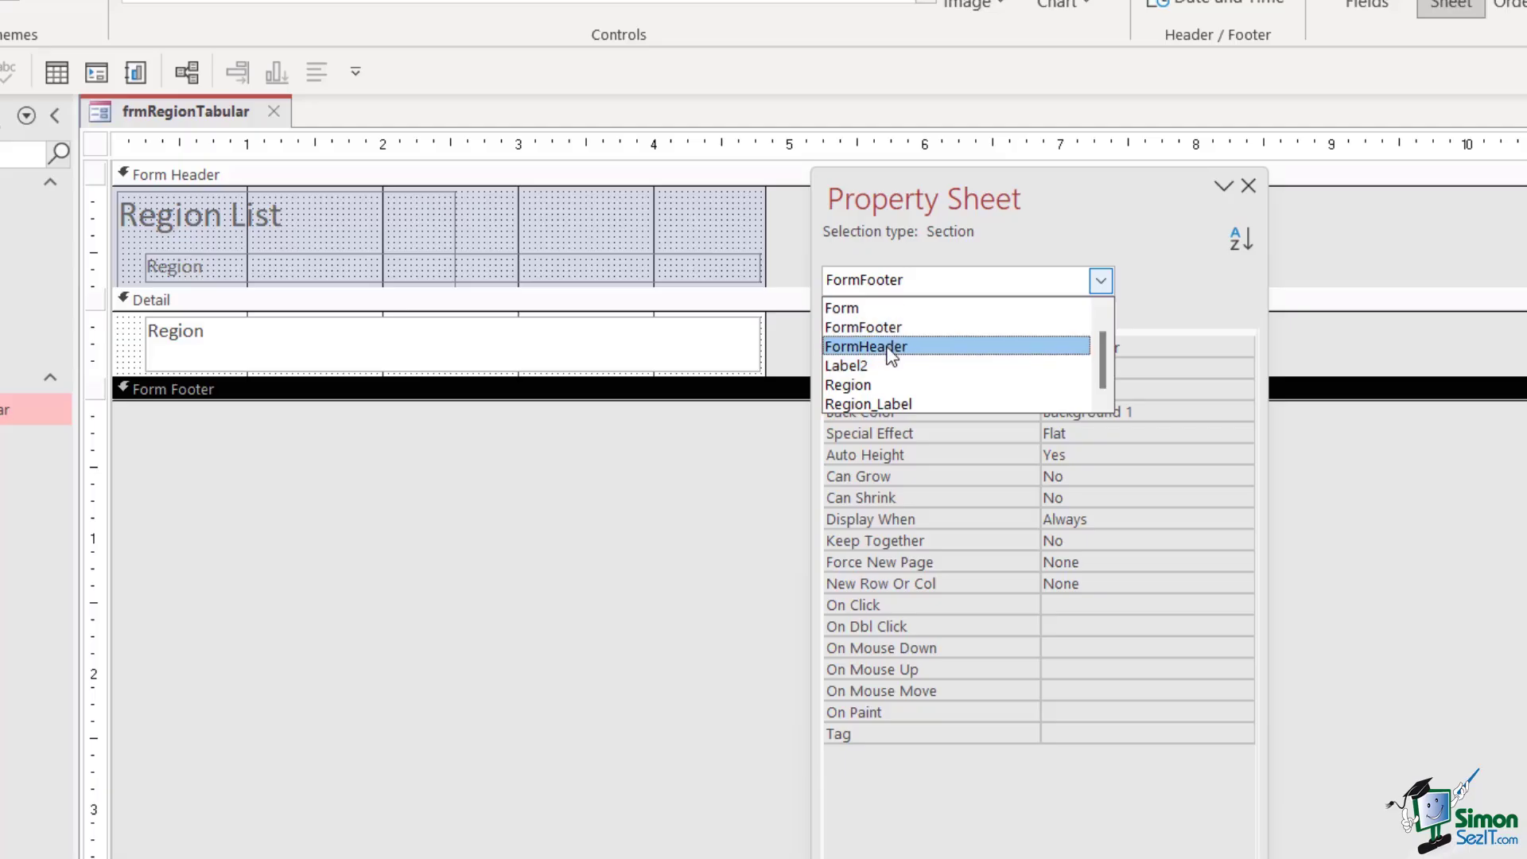
pyautogui.click(867, 405)
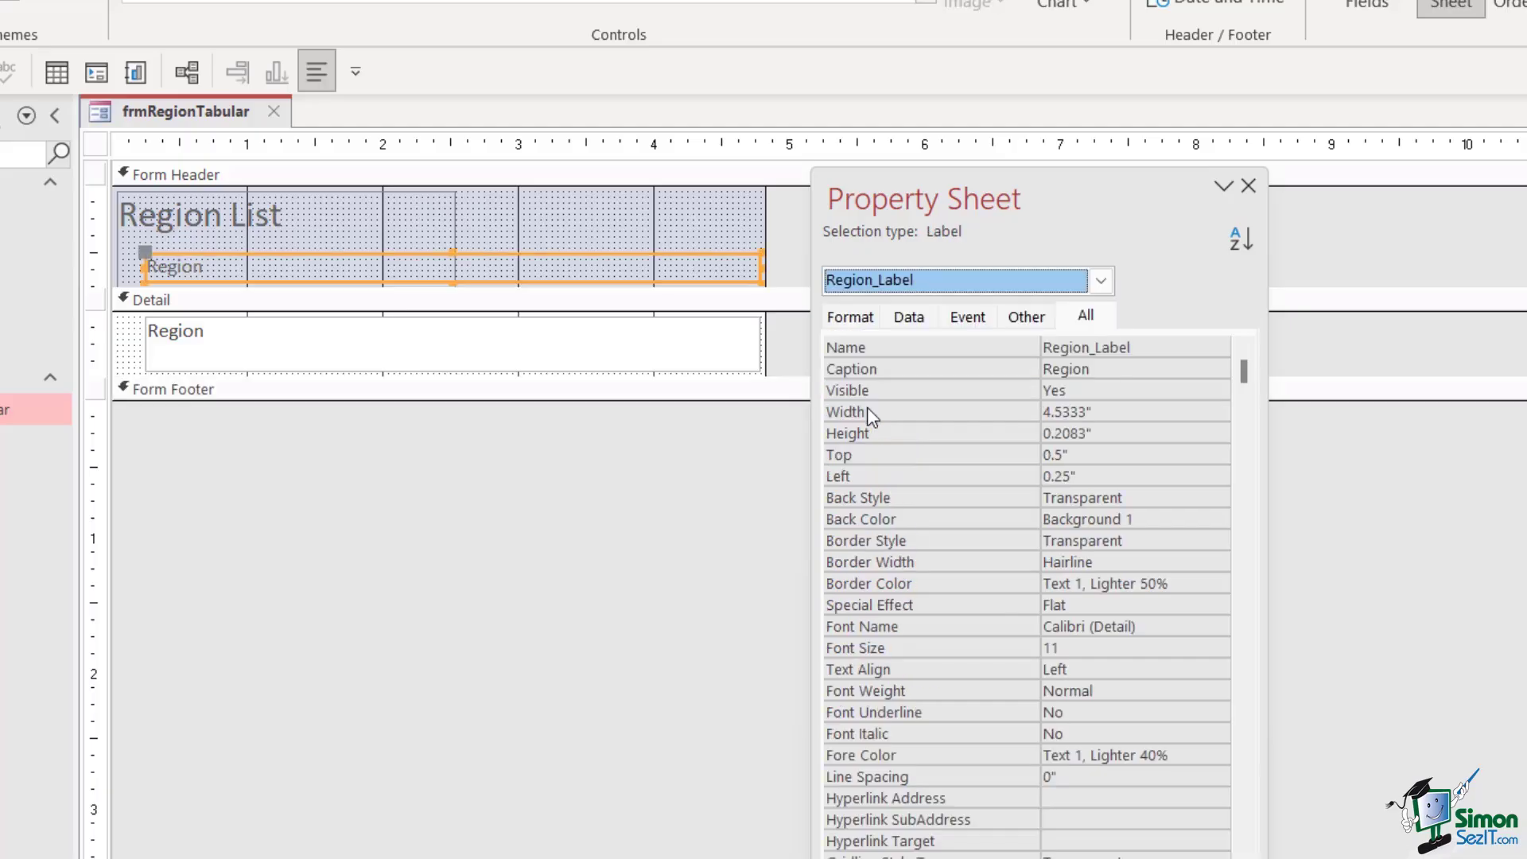
pyautogui.click(1104, 280)
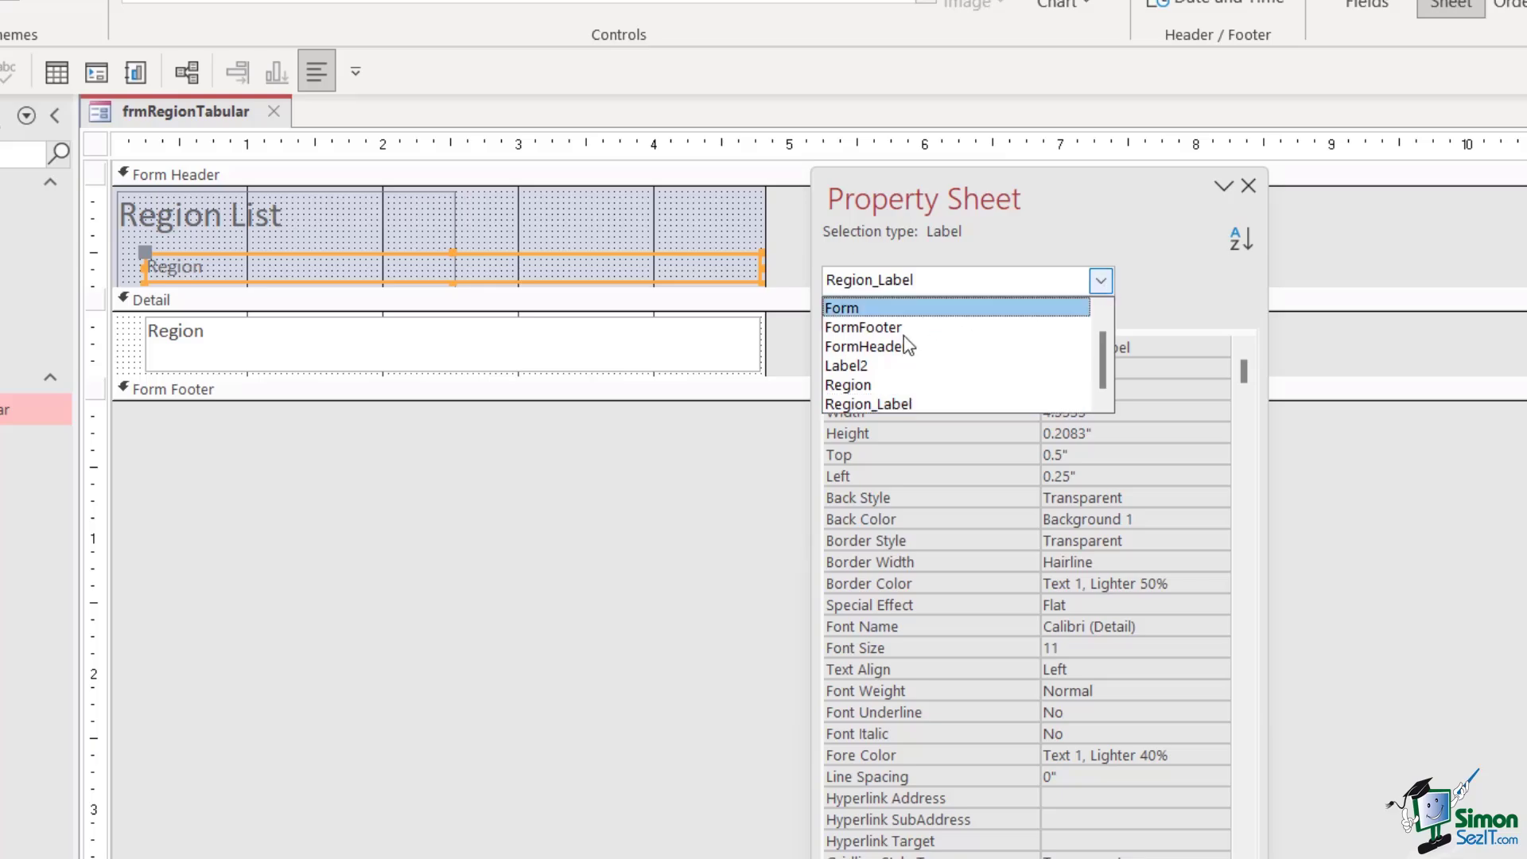
pyautogui.click(905, 368)
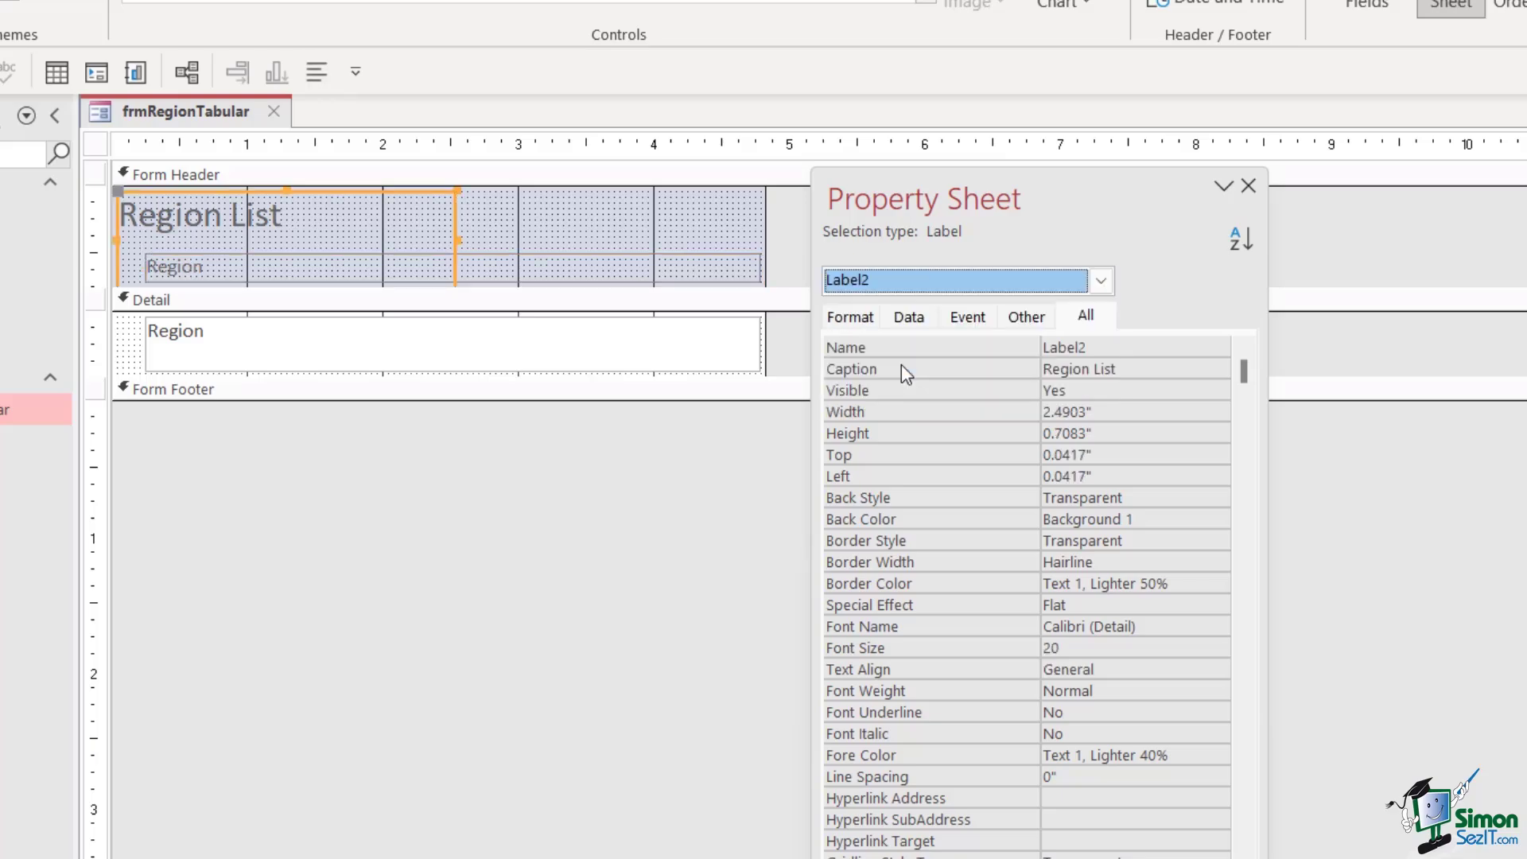
# Rename the title label Label2 as RegionsHeading and check its name in the Property Sheet's object list
pyautogui.click(1101, 280)
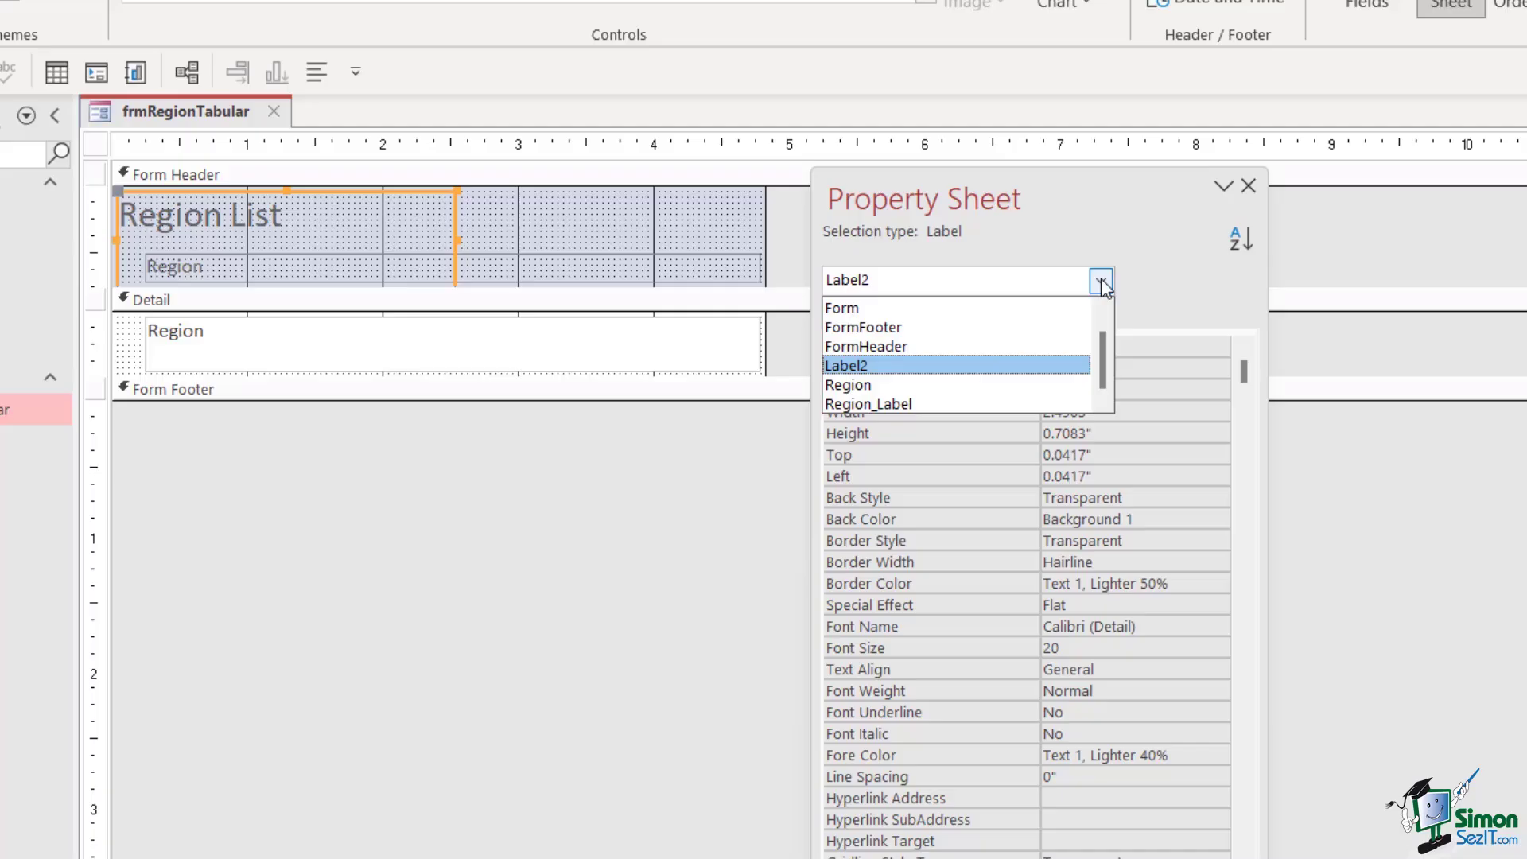
pyautogui.click(873, 364)
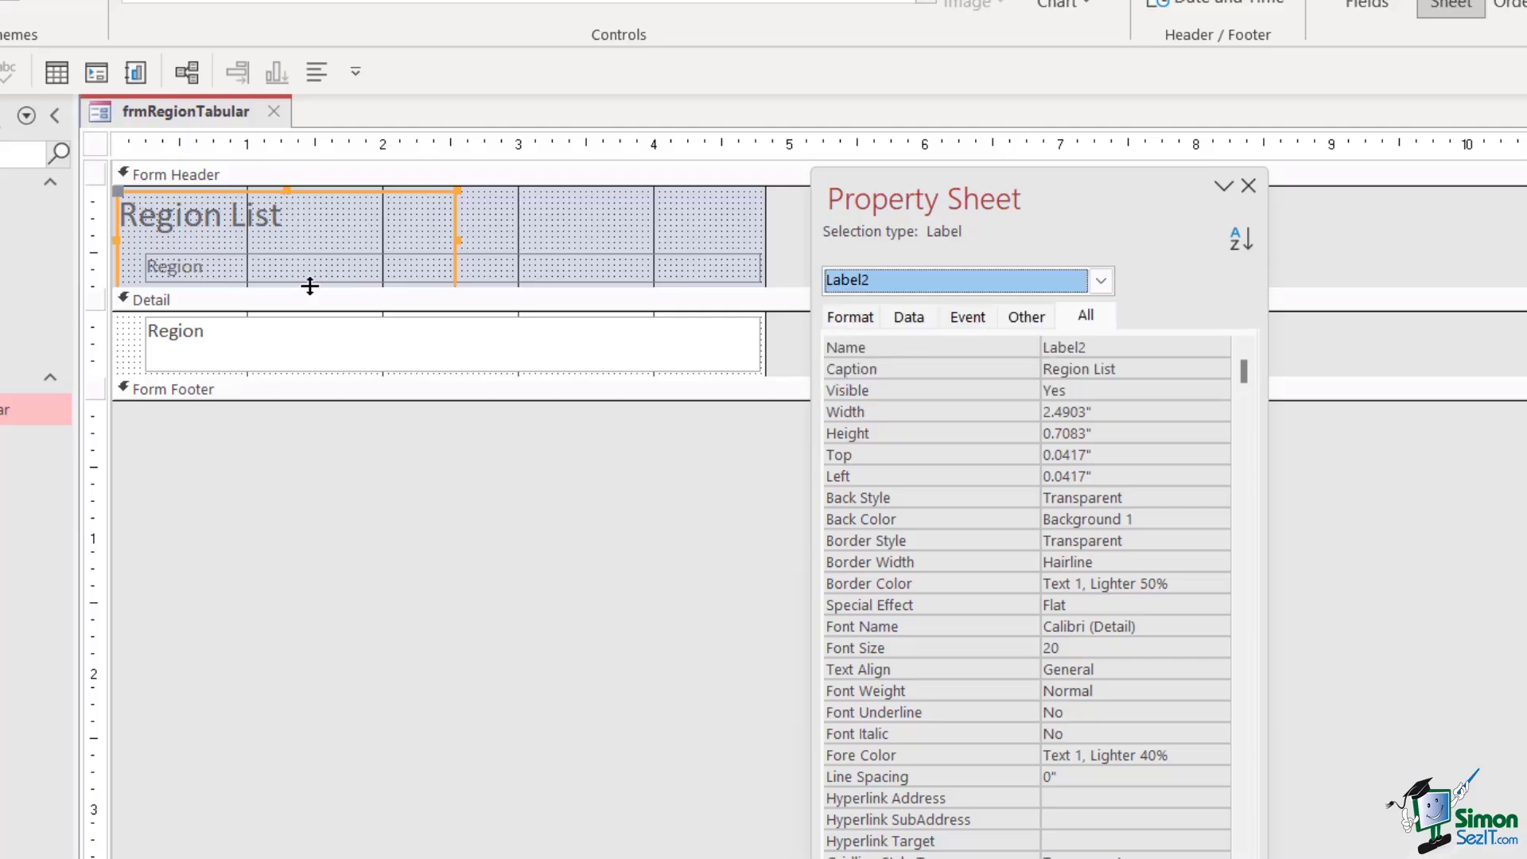
pyautogui.doubleClick(1062, 350)
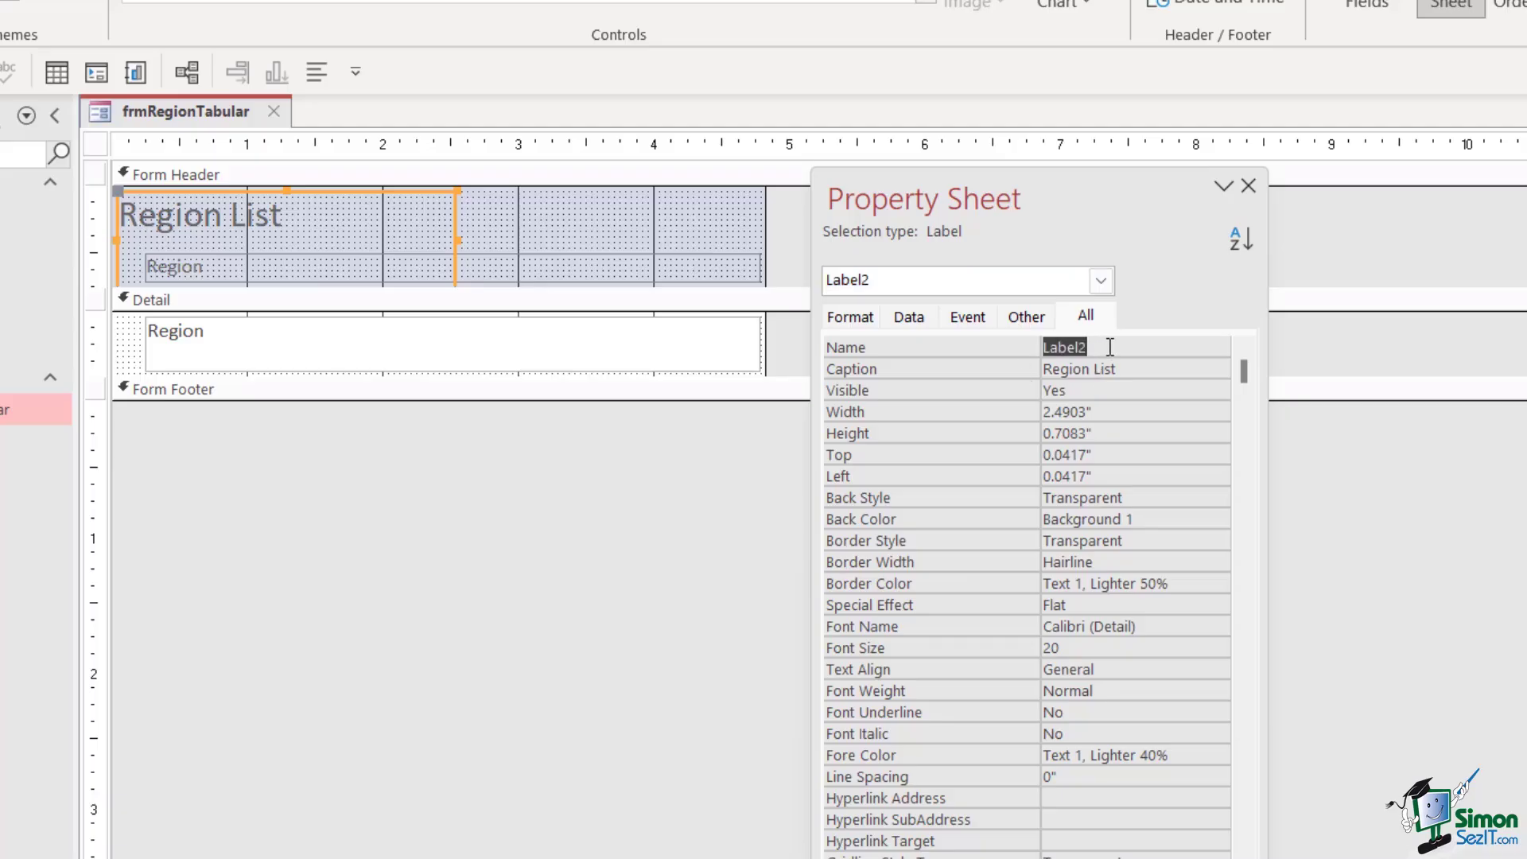
pyautogui.write('RegionsHeading')
pyautogui.click(1156, 370)
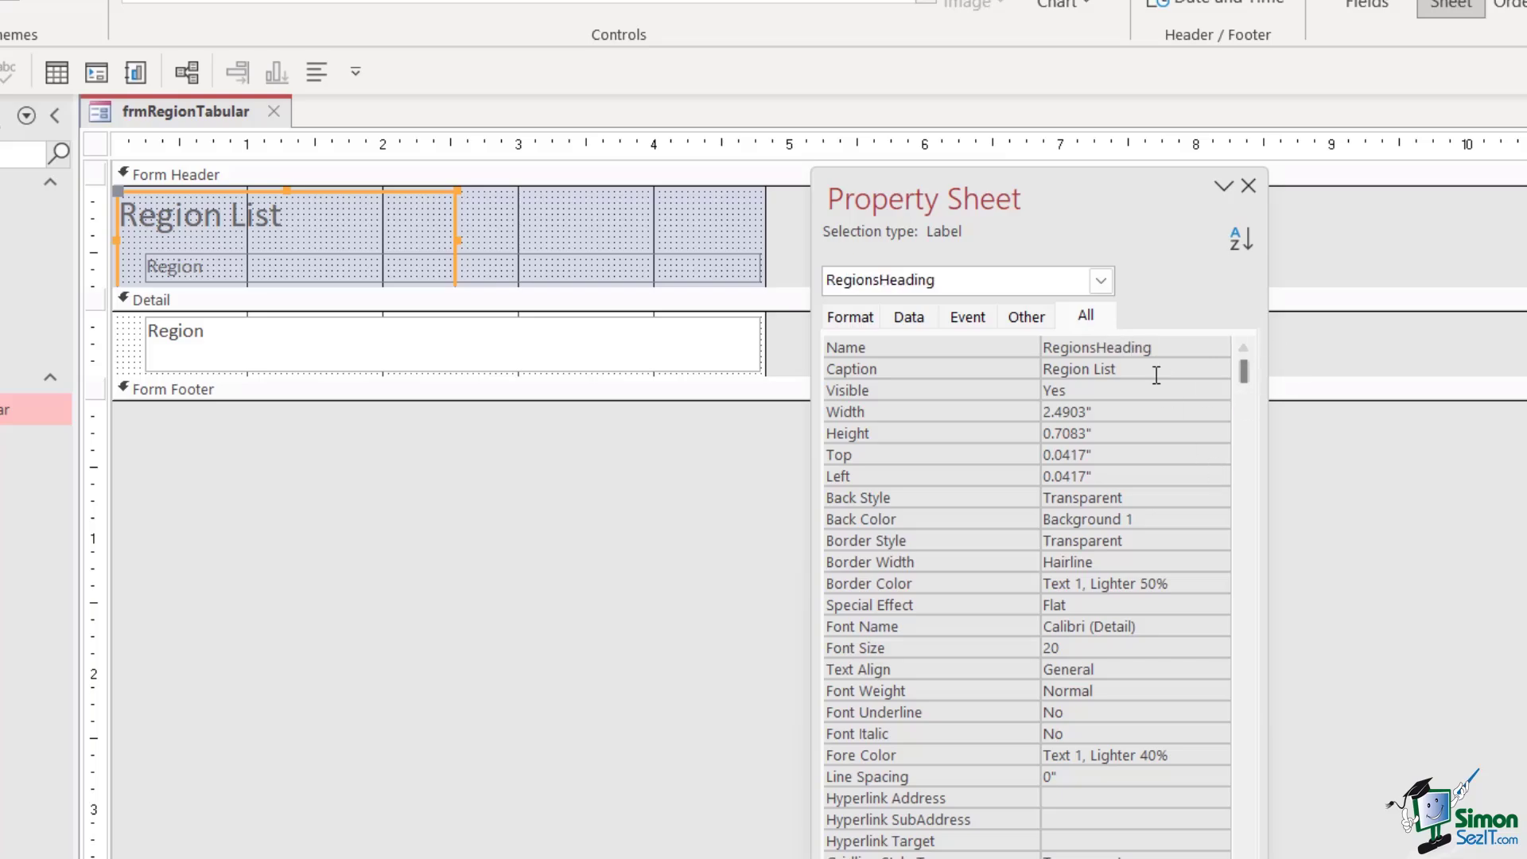
pyautogui.click(1100, 280)
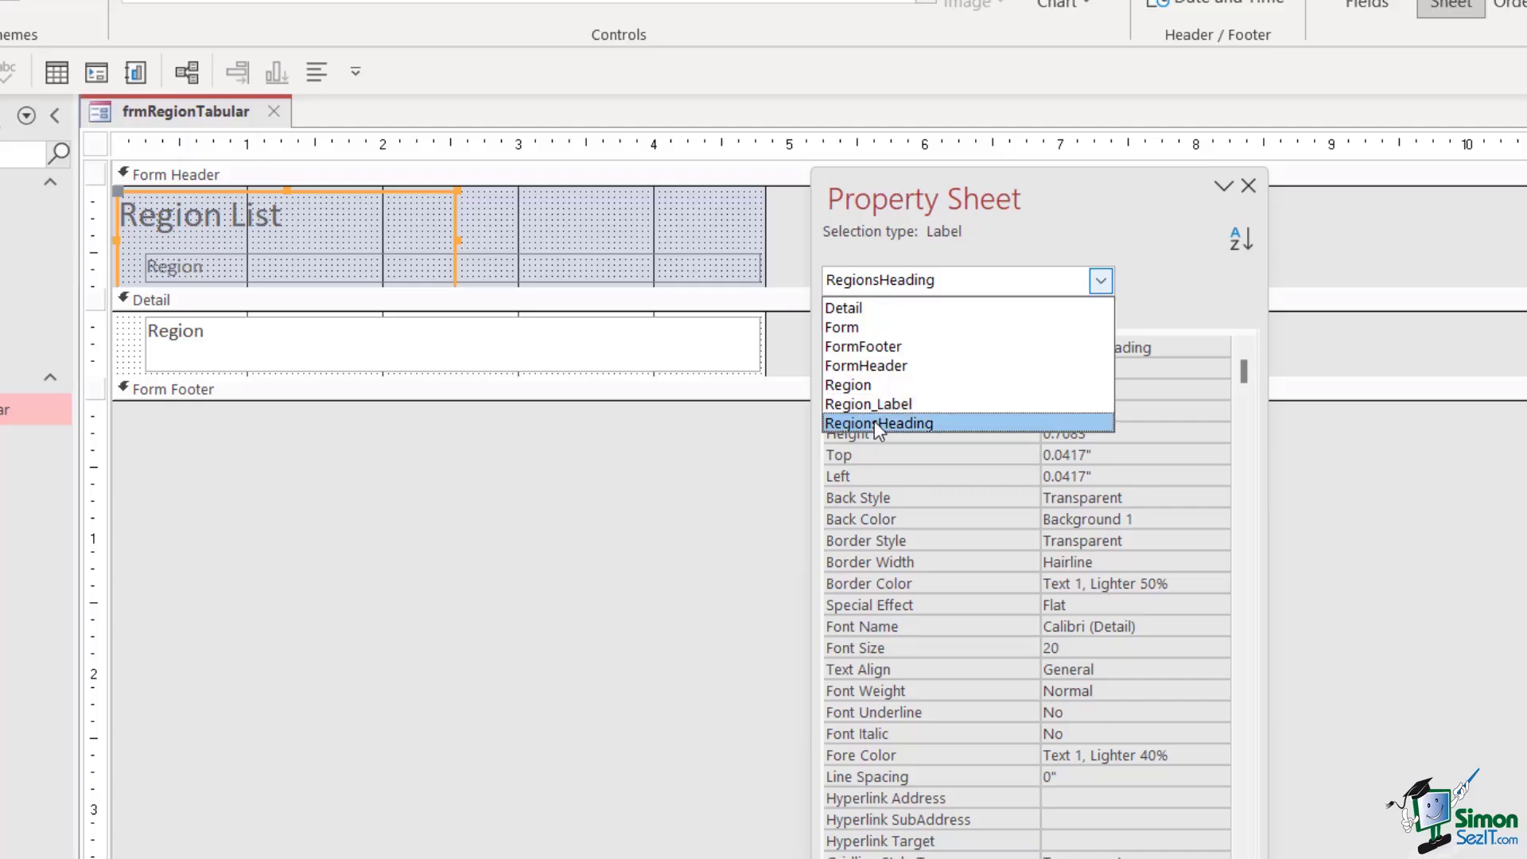
pyautogui.click(1088, 277)
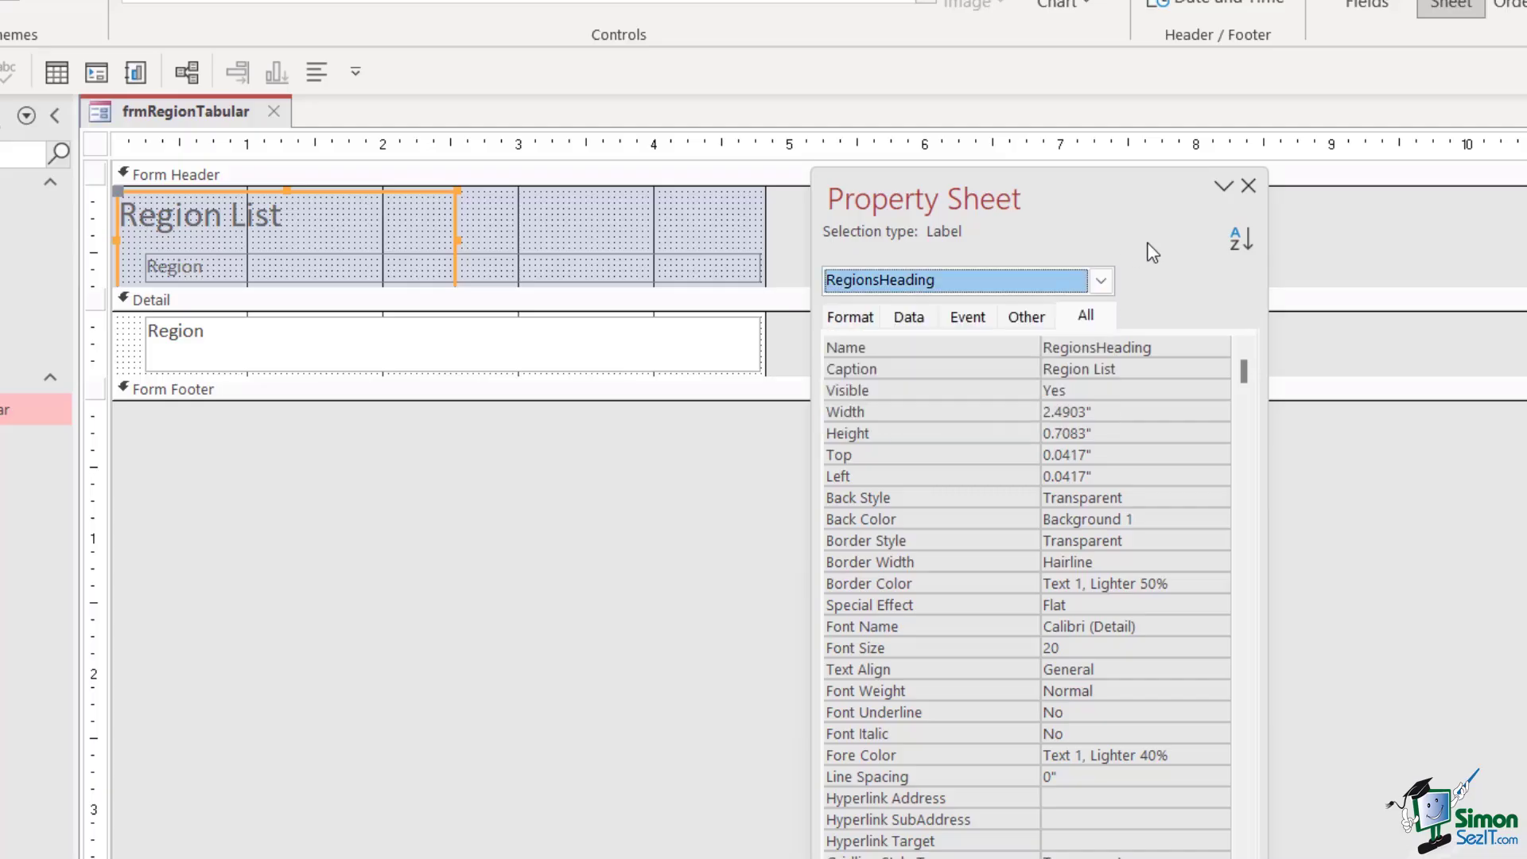
# Add an underscore to the title label's name so it reads Regions_Heading, and check it in the object list
pyautogui.click(1096, 348)
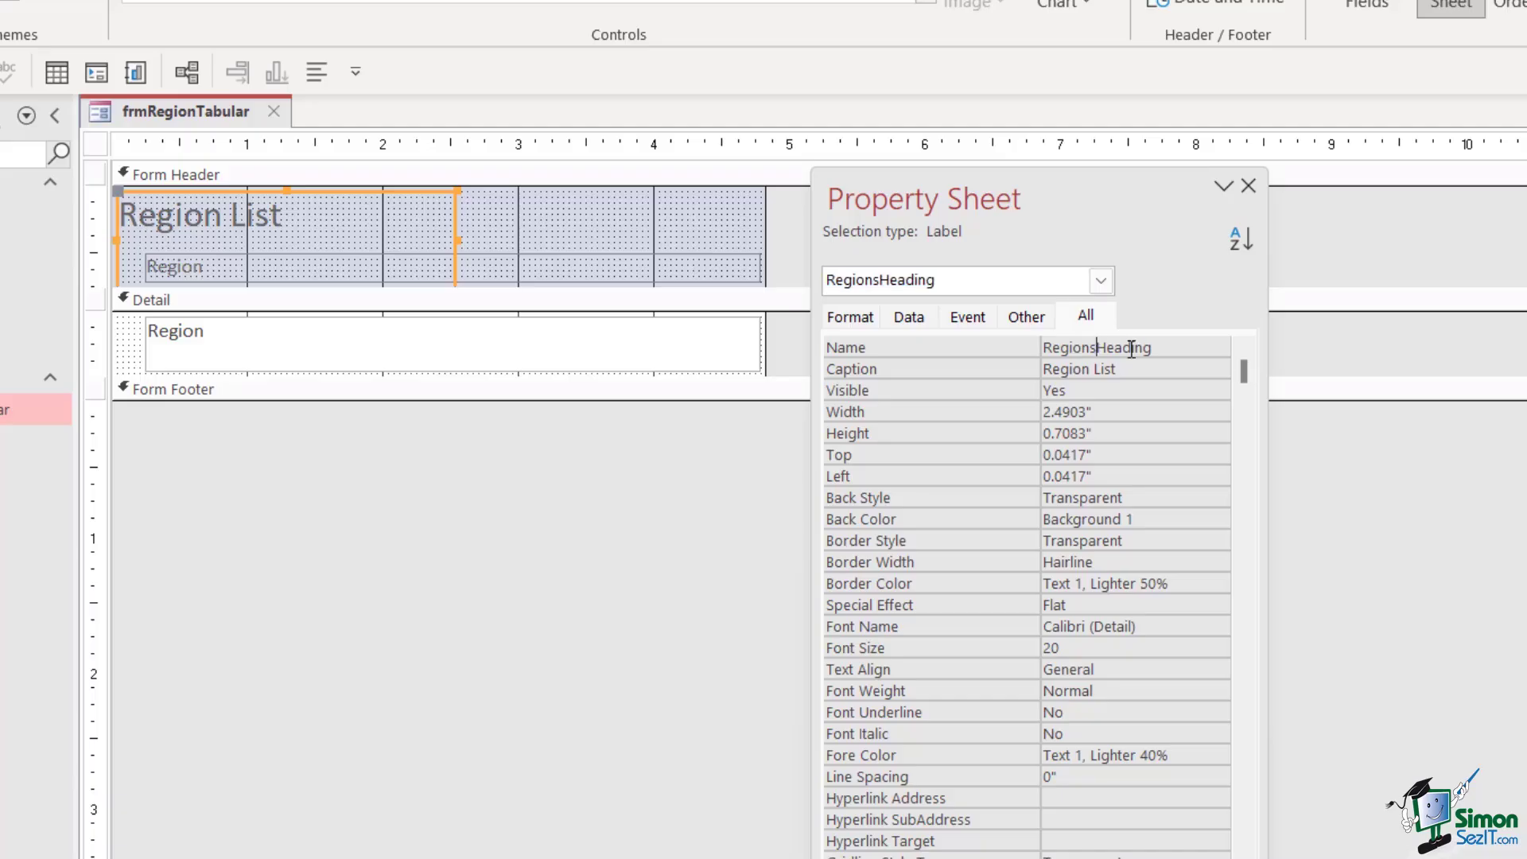
pyautogui.write('_')
pyautogui.press('Return')
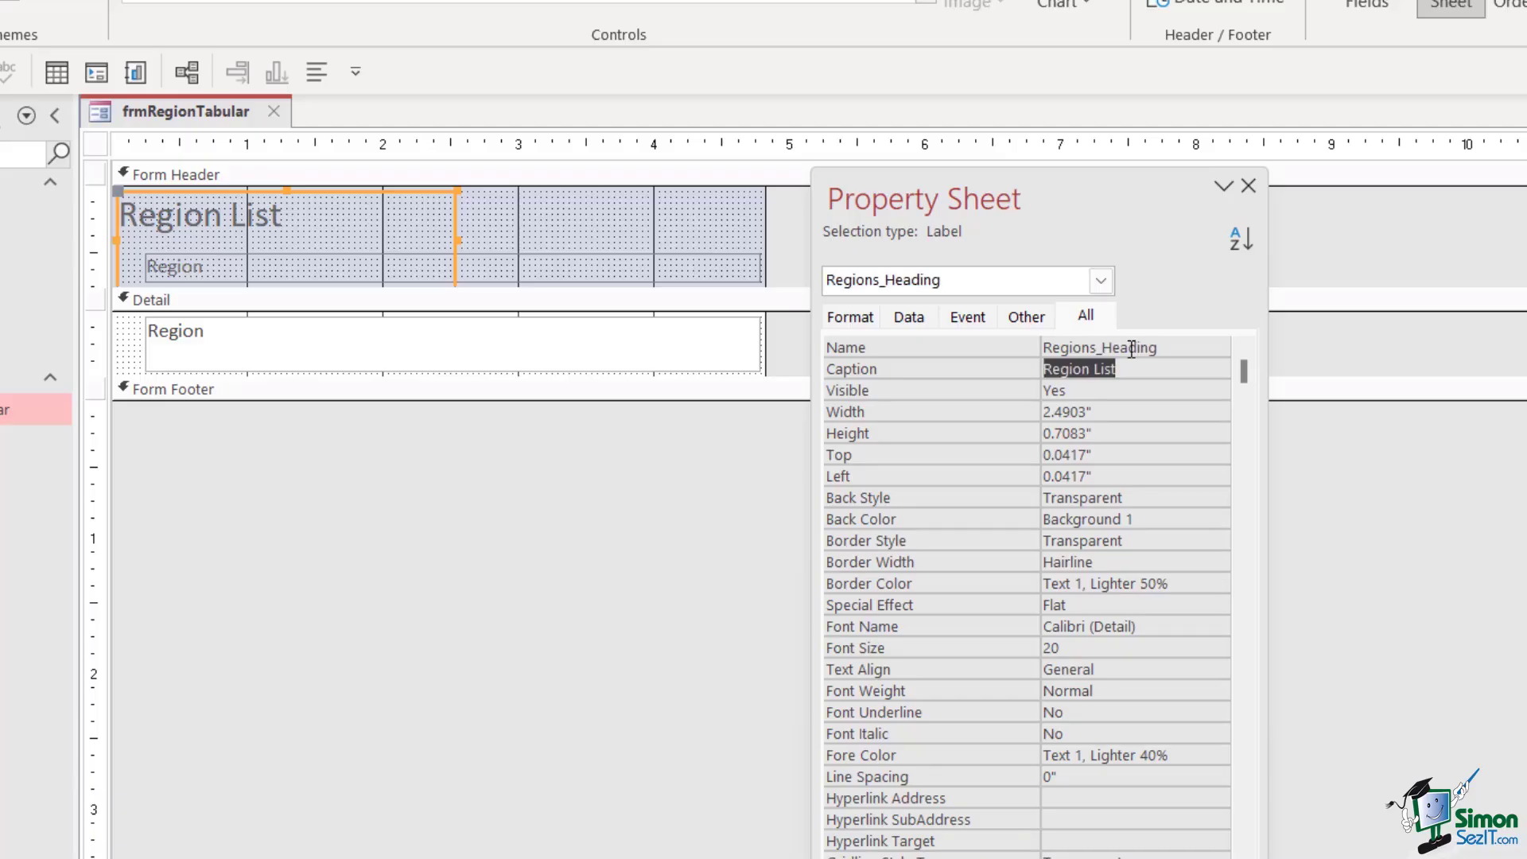
pyautogui.click(1101, 280)
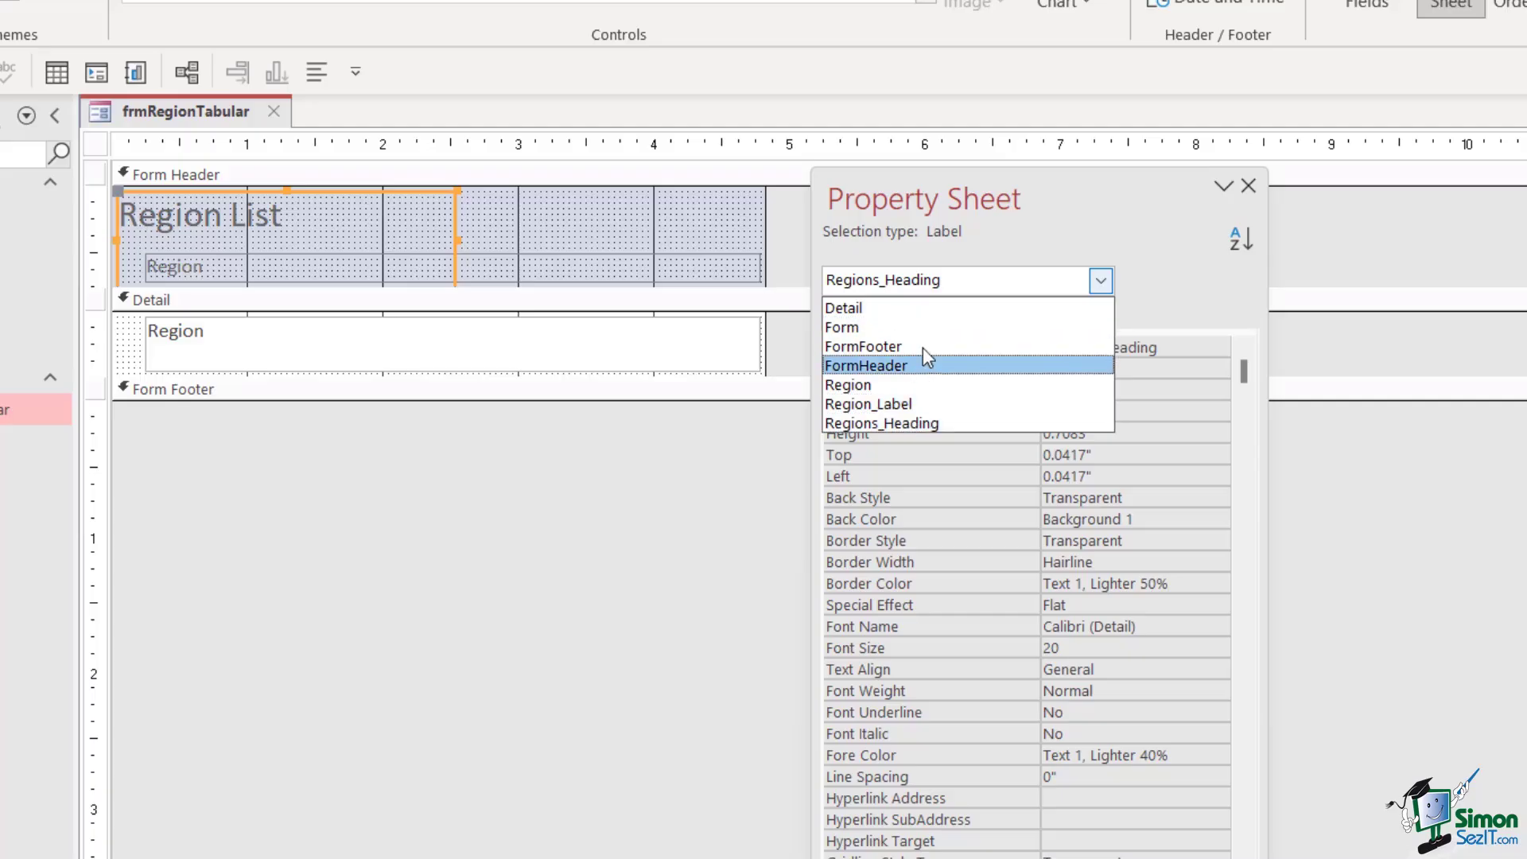
pyautogui.click(1104, 233)
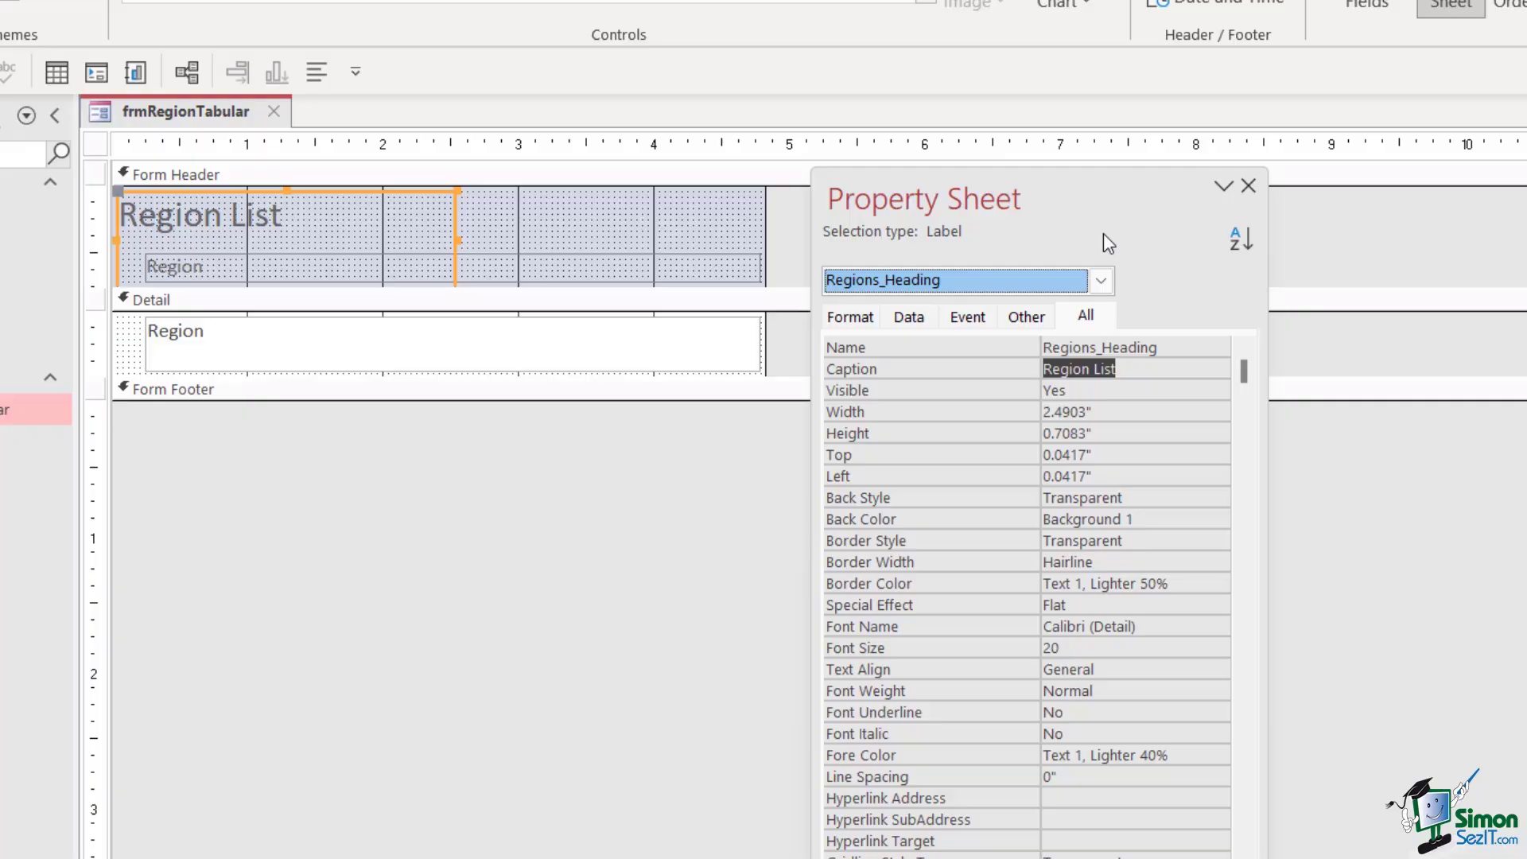
pyautogui.click(1104, 232)
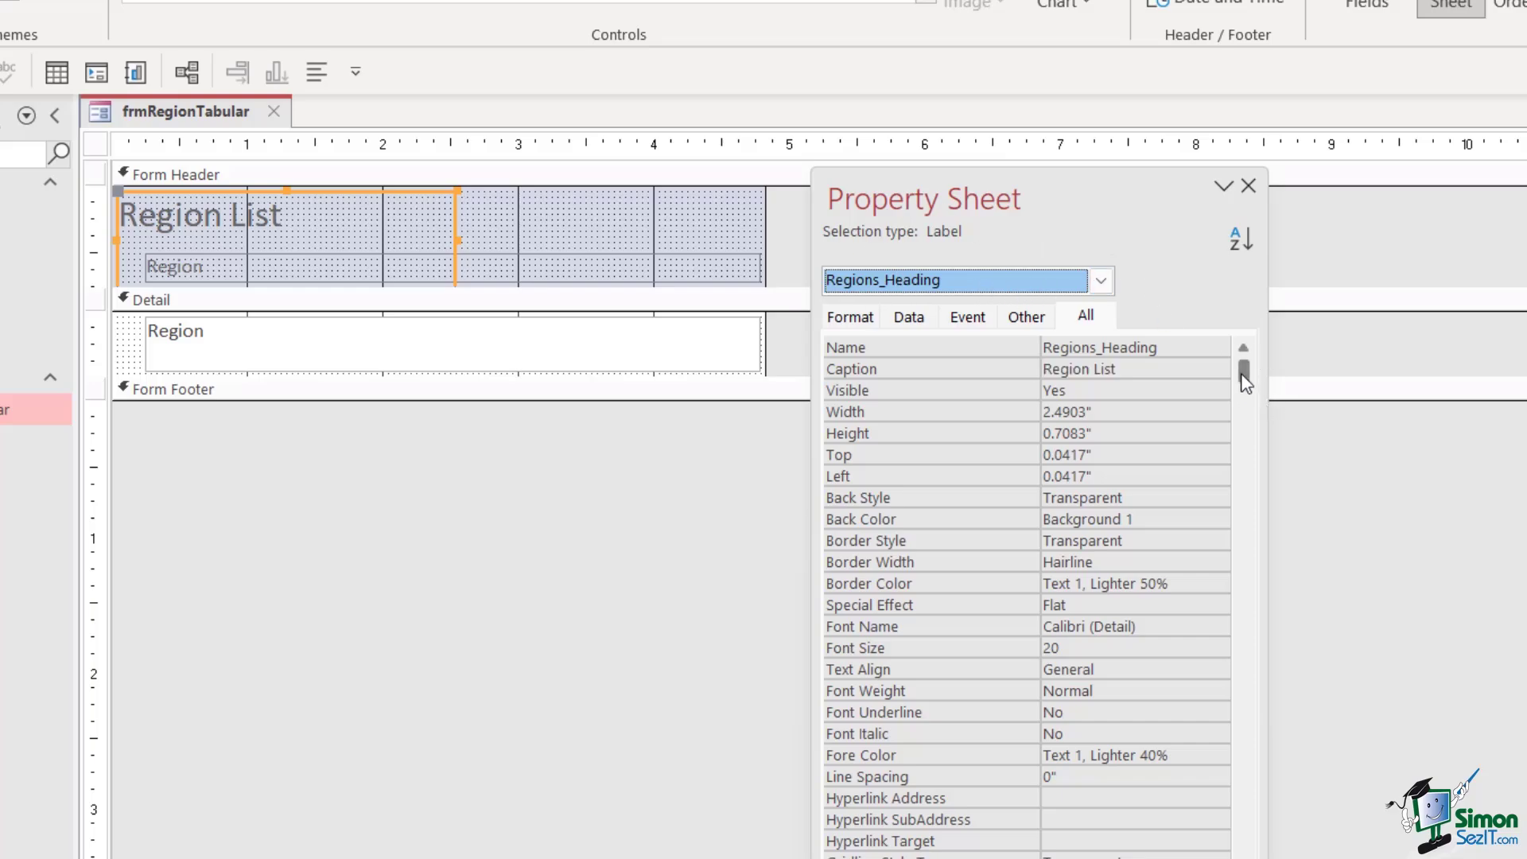
# Set the Regions_Heading label's font size to 24 and its font weight to Bold
pyautogui.moveTo(1246, 381); pyautogui.dragTo(1245, 403)
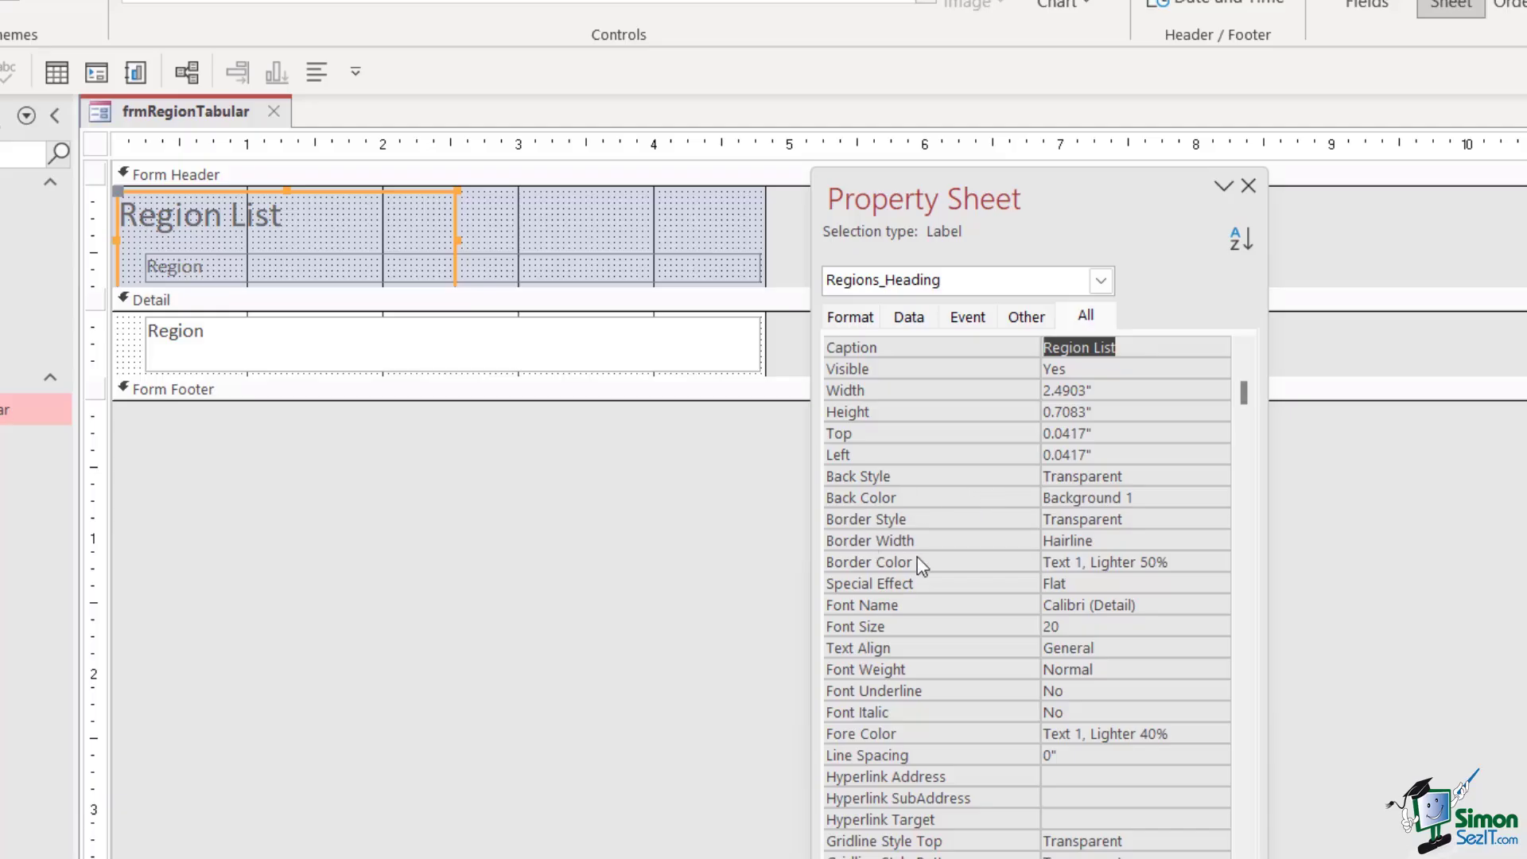
pyautogui.click(1076, 628)
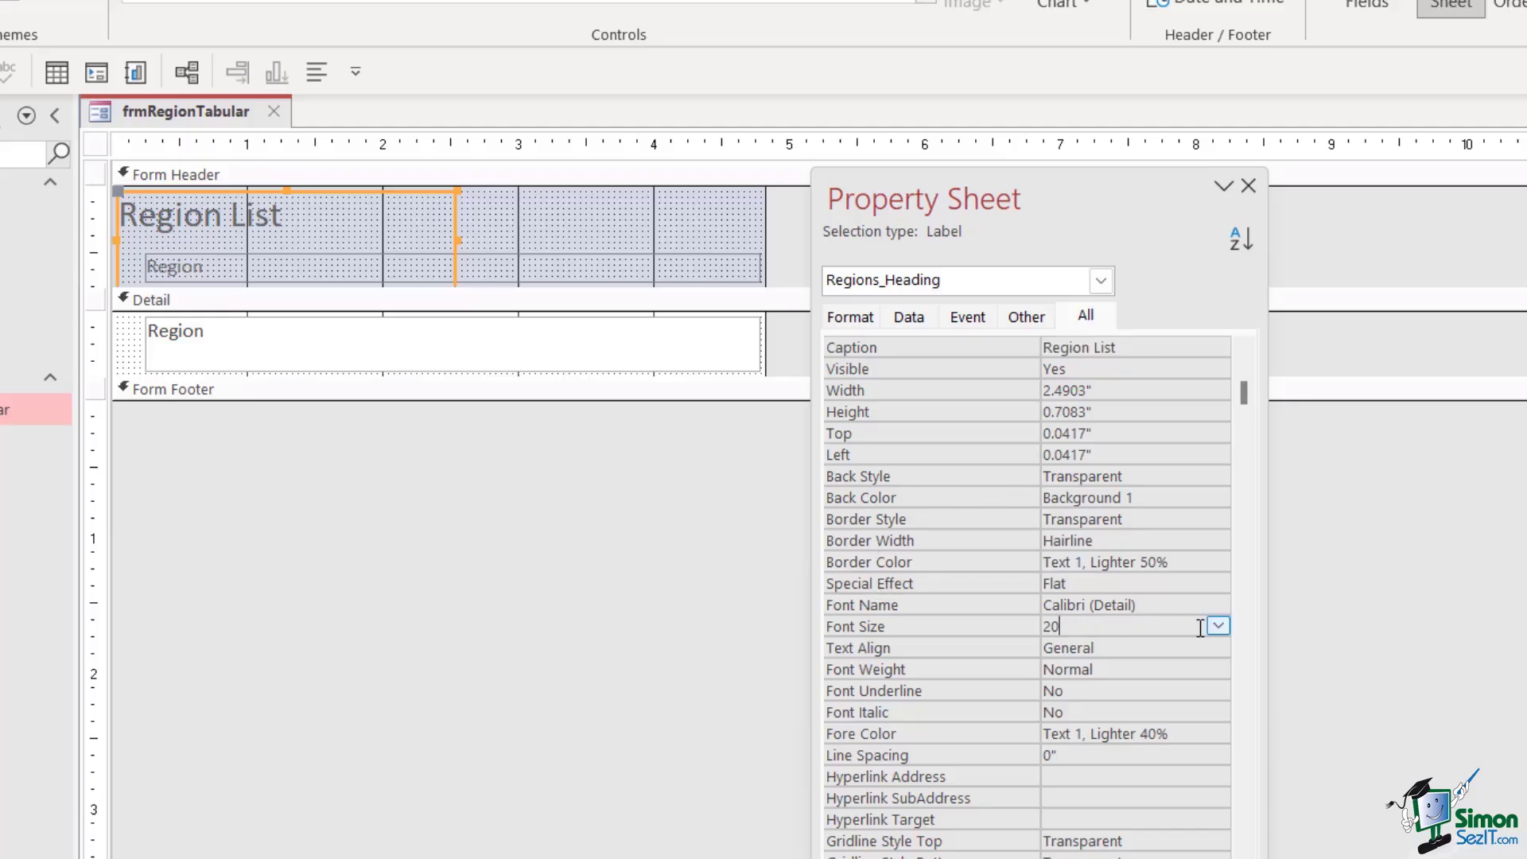
pyautogui.click(1218, 627)
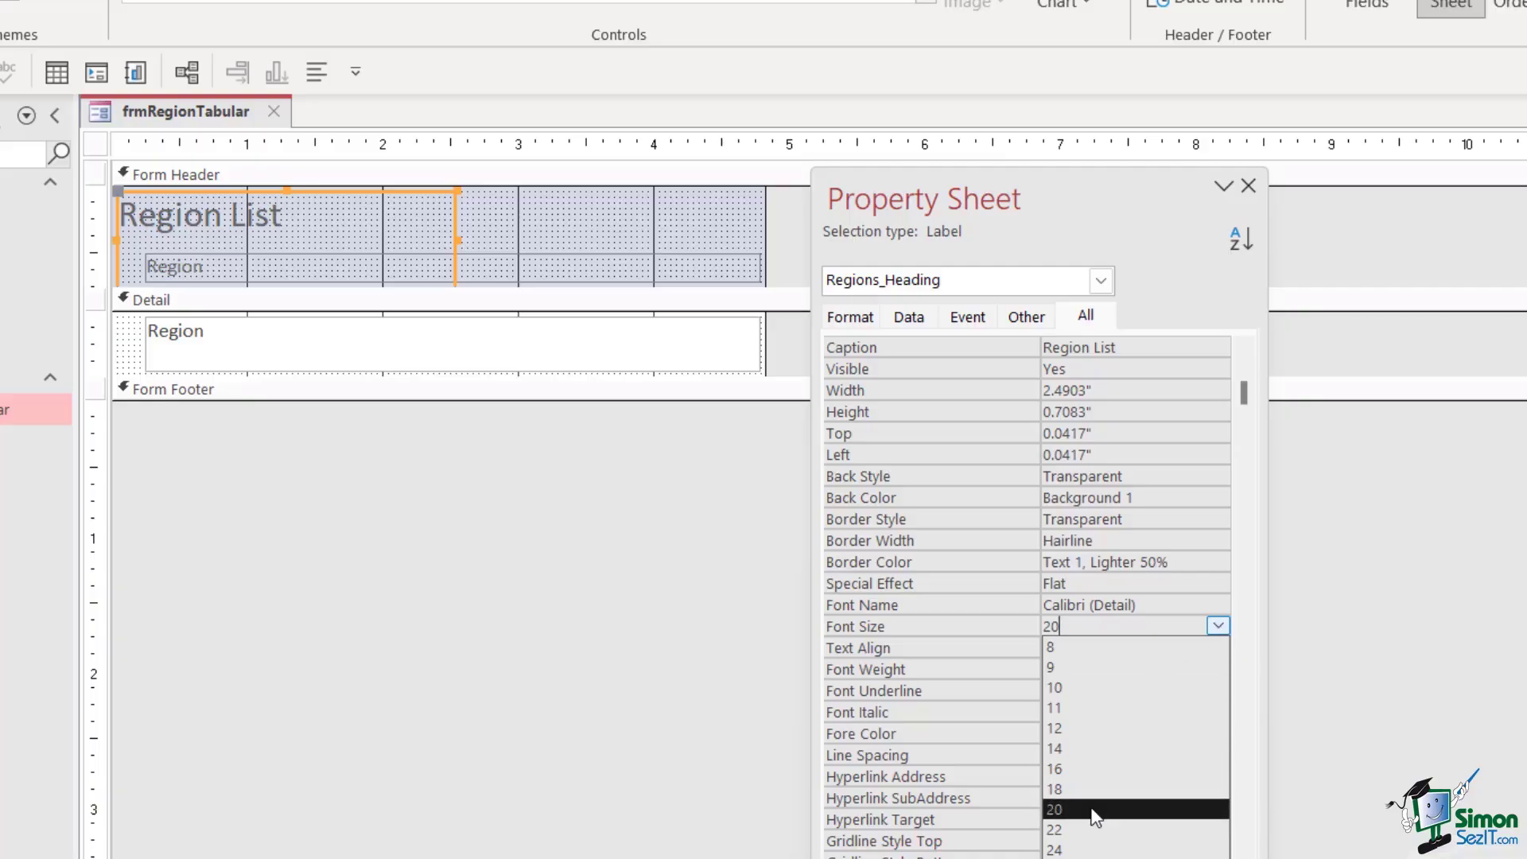
pyautogui.click(1084, 849)
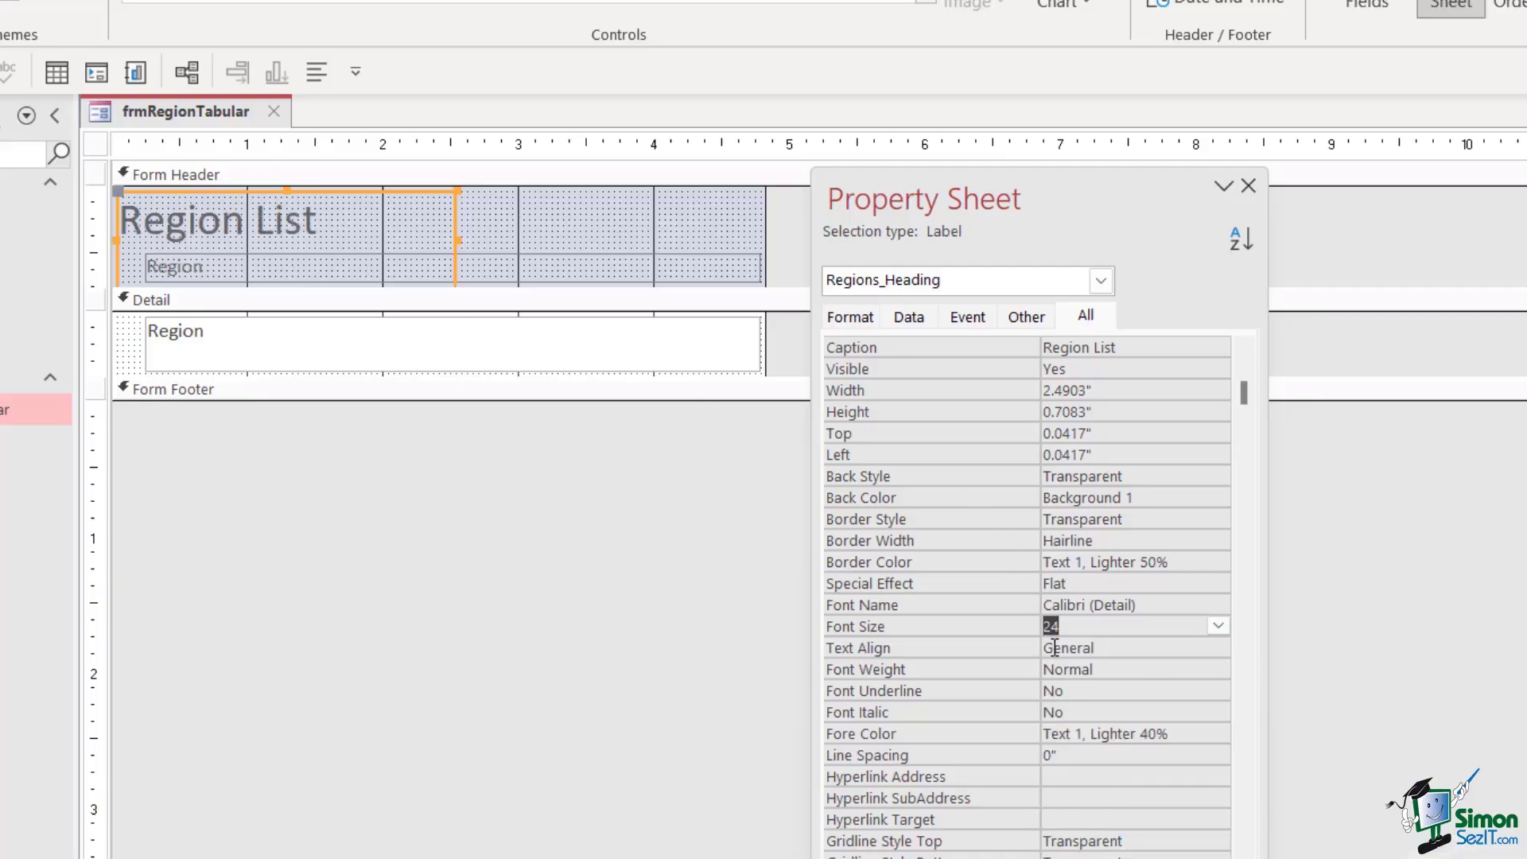
pyautogui.click(1098, 672)
pyautogui.click(1219, 669)
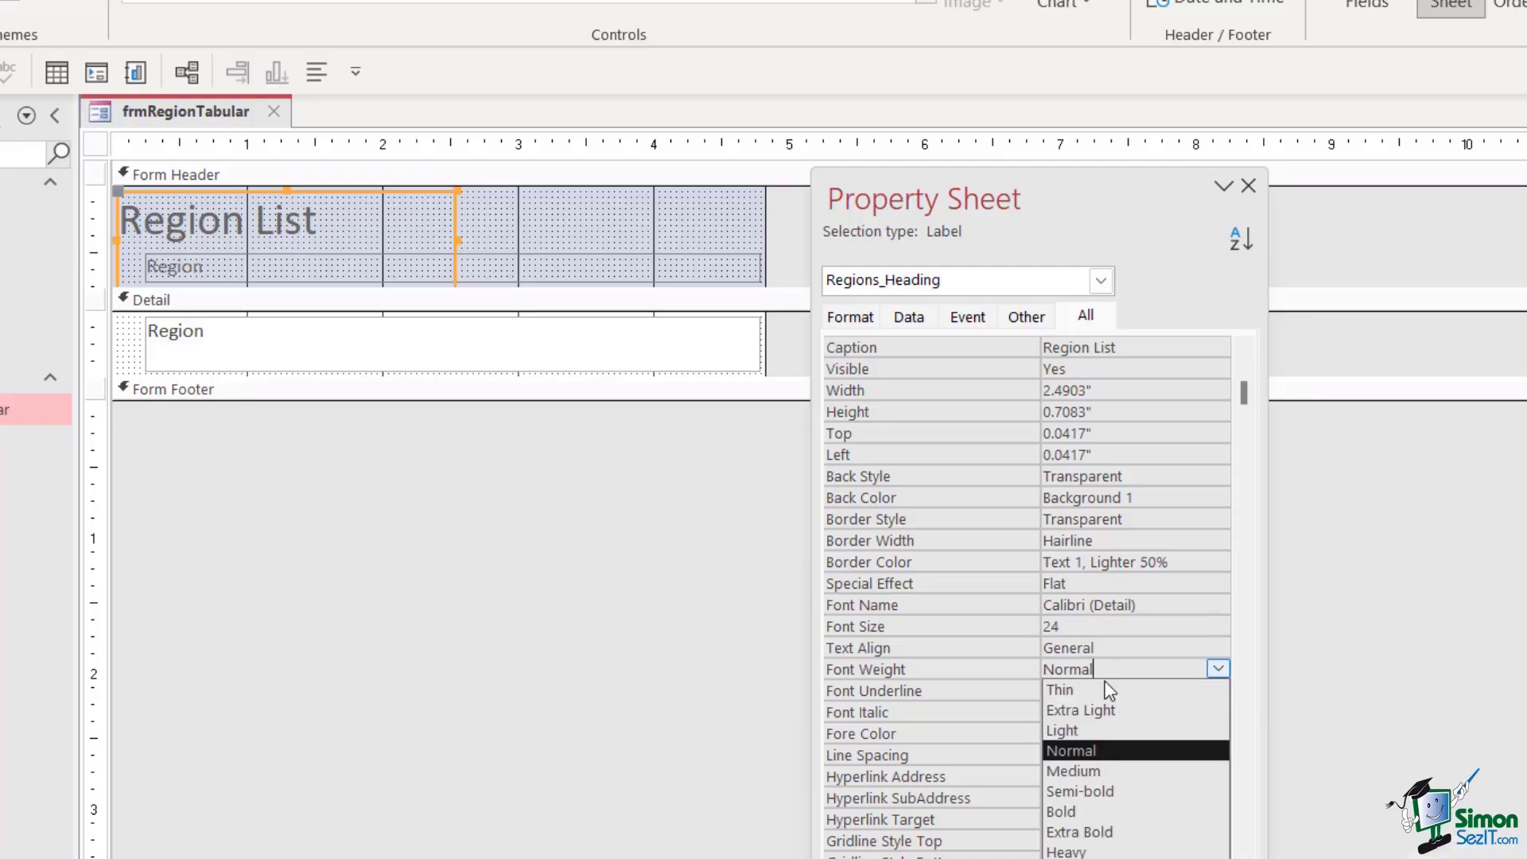
pyautogui.click(1068, 810)
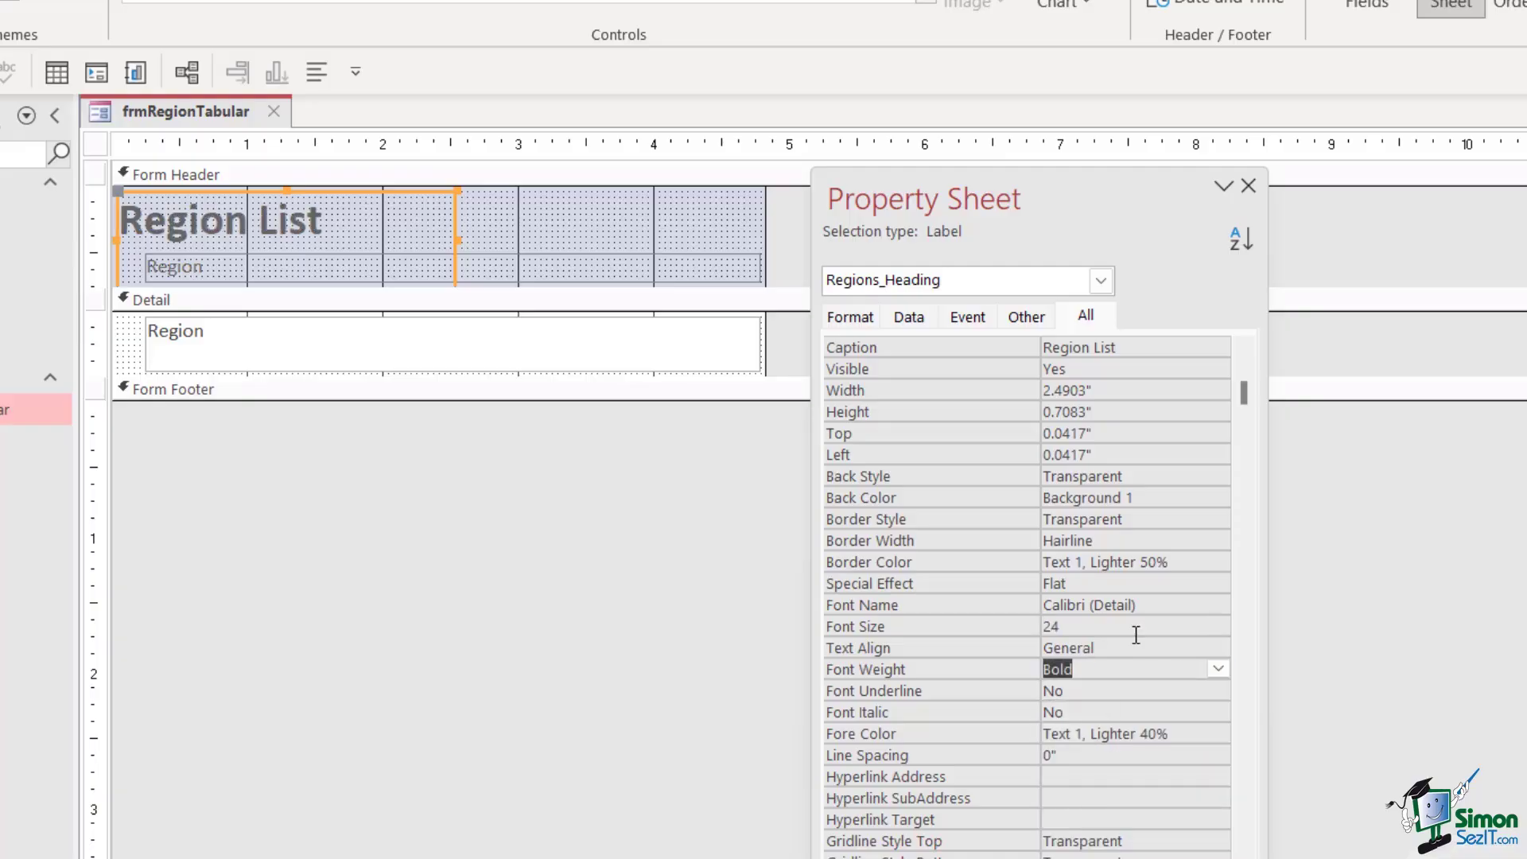
# Set the Regions_Heading label's Fore Color to the standard blue #0072BC and look over its remaining properties
pyautogui.click(1140, 733)
pyautogui.click(1218, 733)
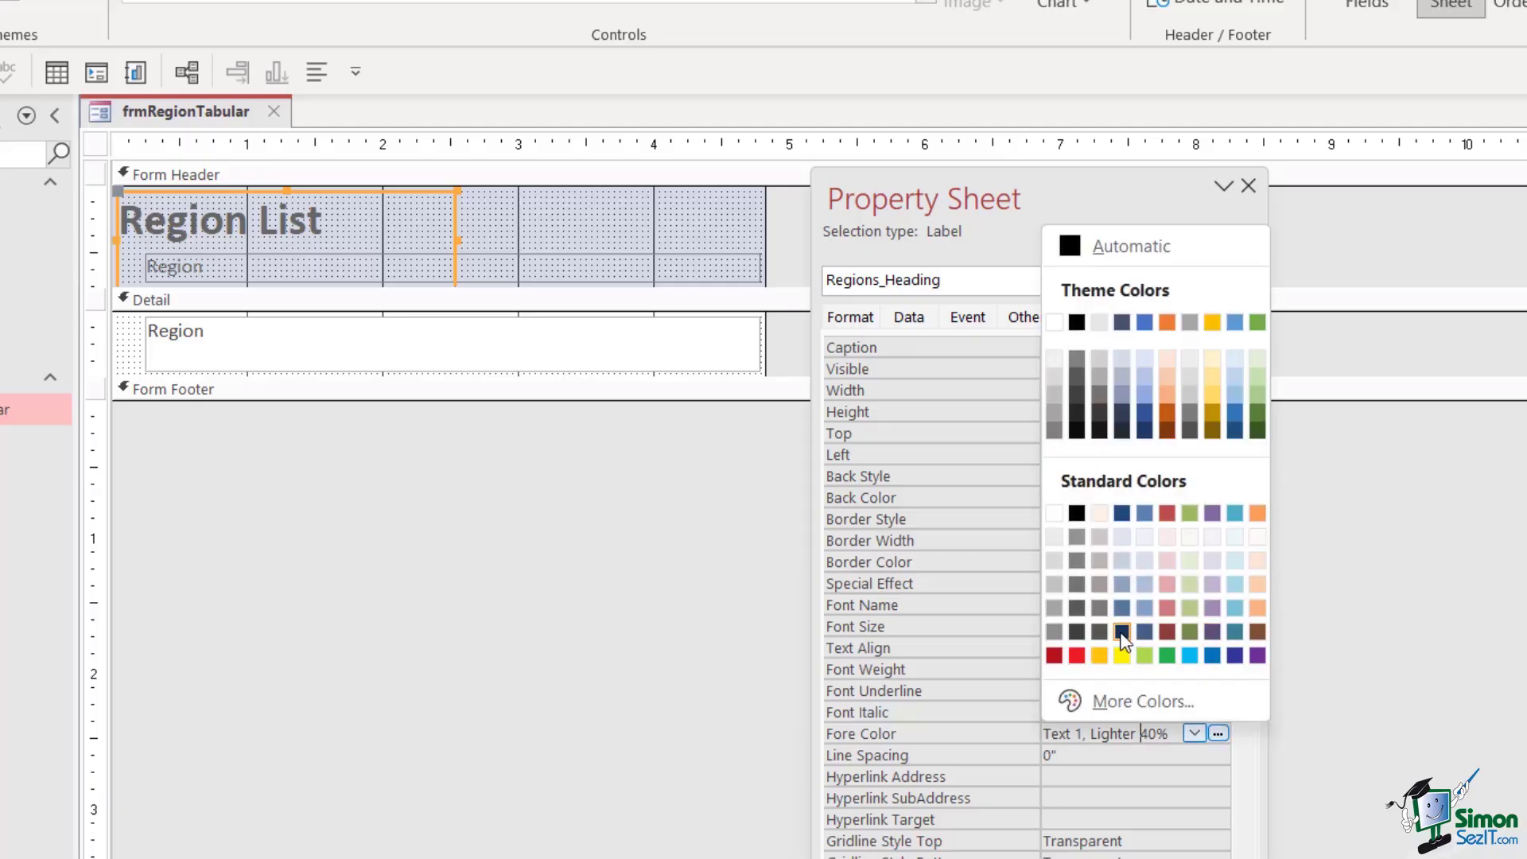
pyautogui.click(1217, 657)
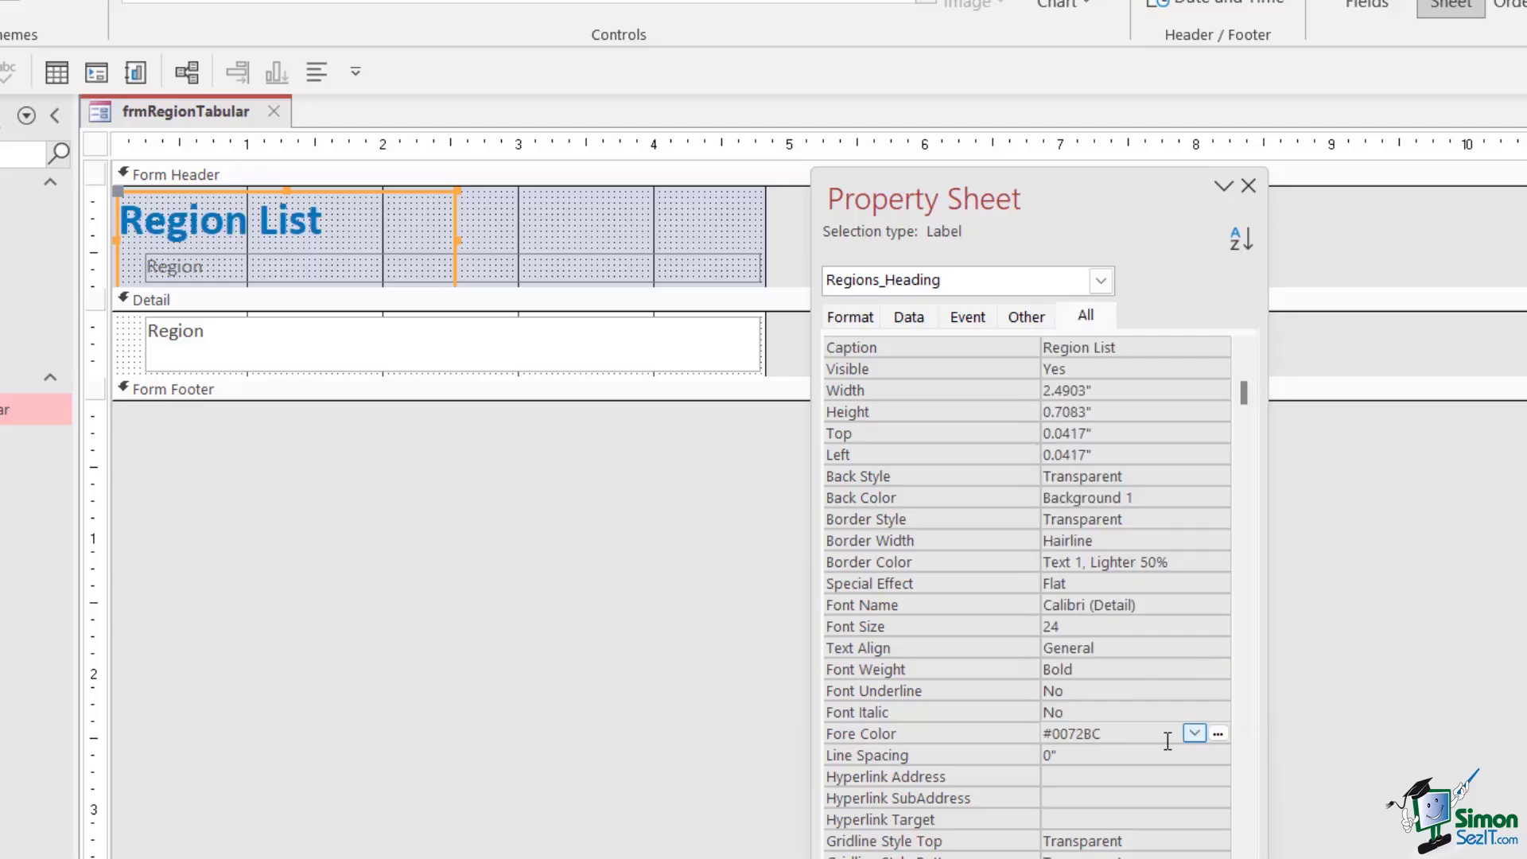
pyautogui.scroll(-8, 1092, 463)
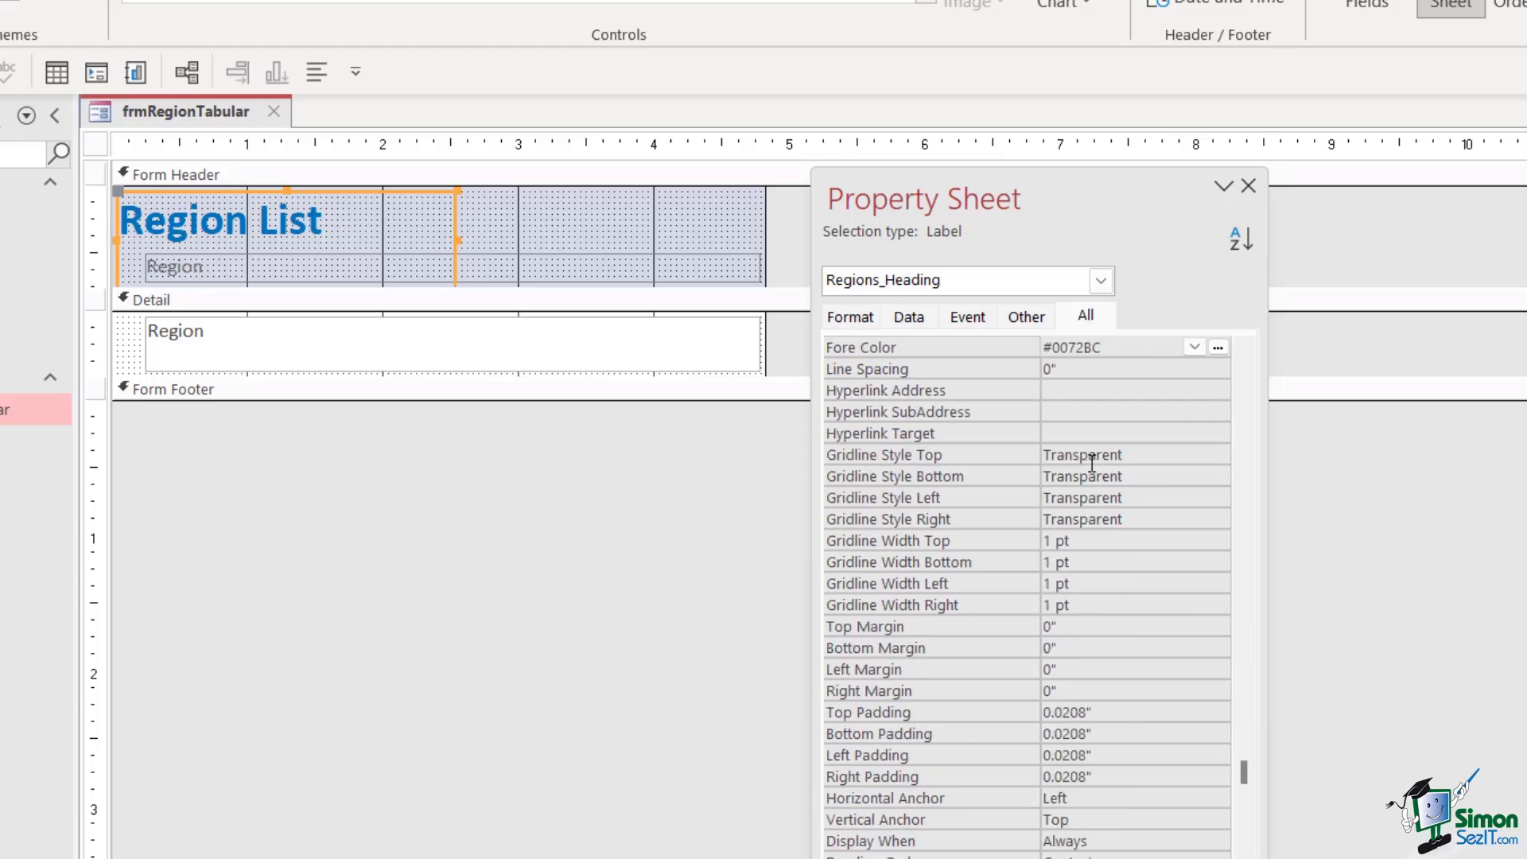
pyautogui.scroll(8, 1093, 463)
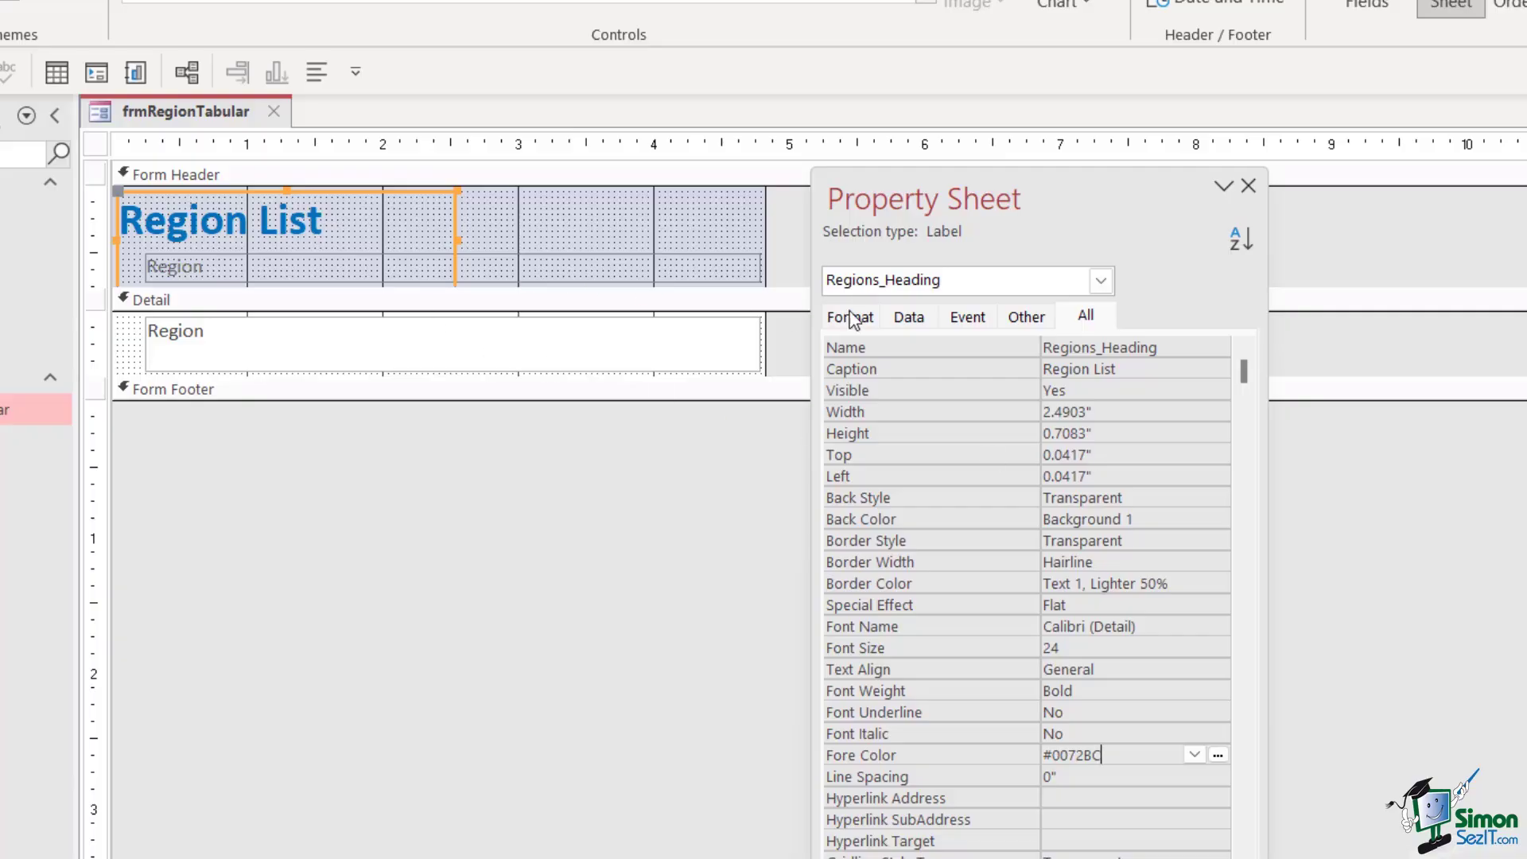
# Set the Region text box's Fore Color to the standard blue #0072BC and its font size to 14
pyautogui.click(1101, 283)
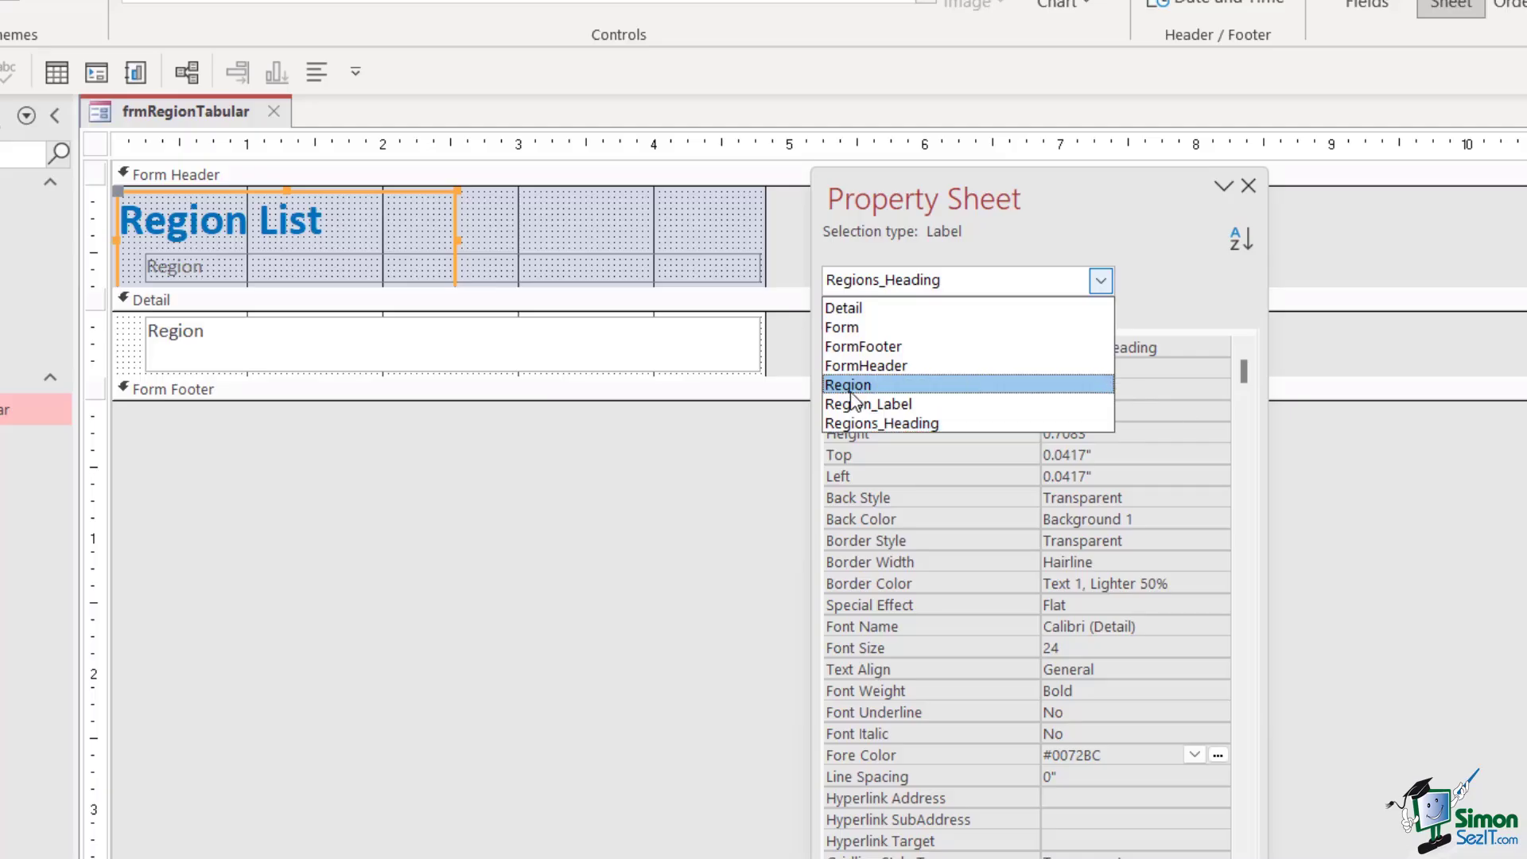
pyautogui.click(897, 386)
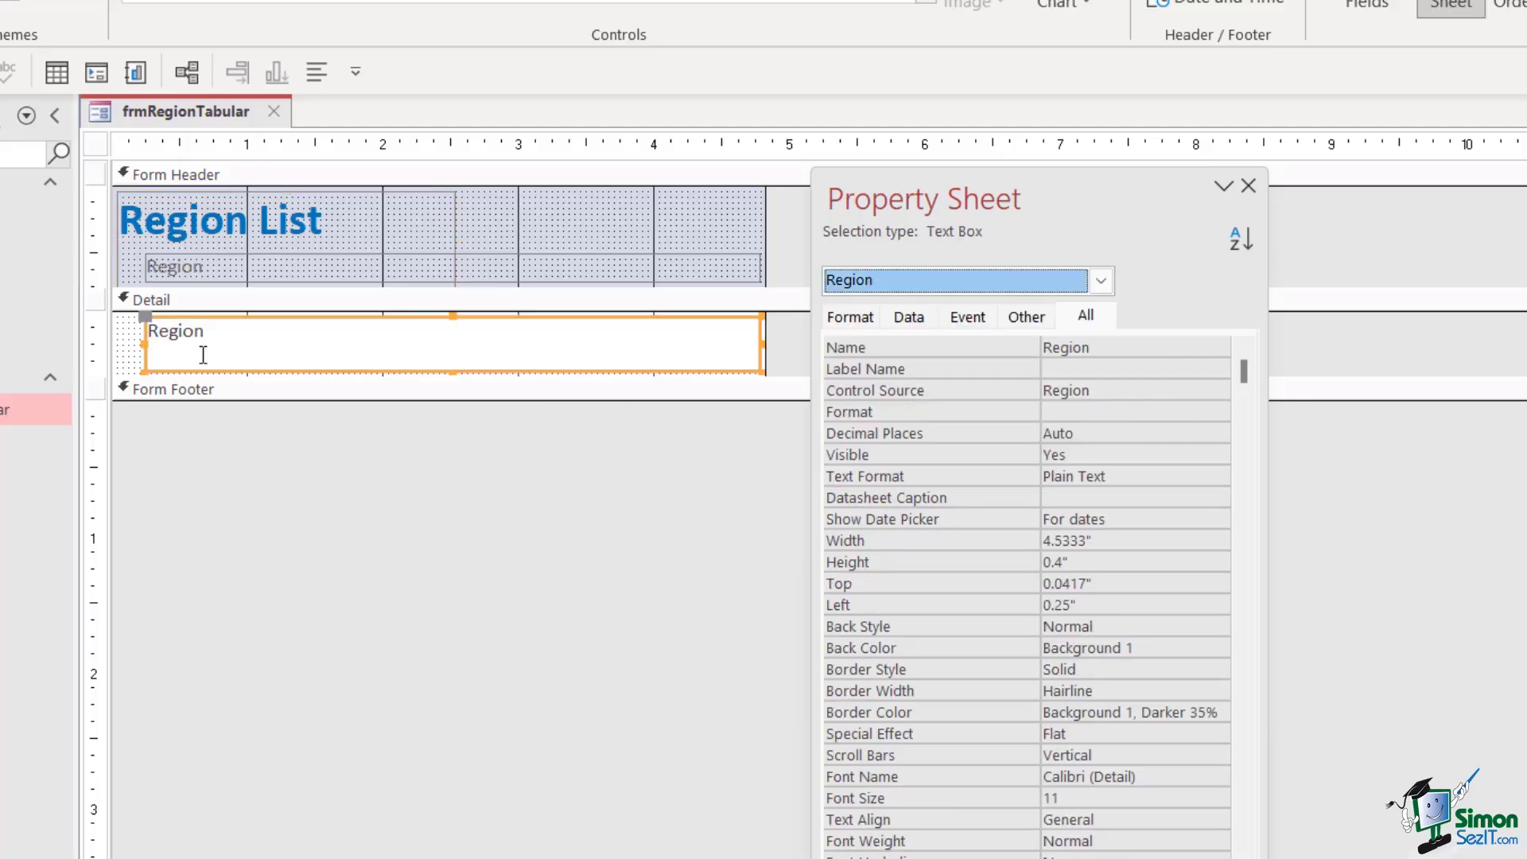
pyautogui.moveTo(1245, 374); pyautogui.dragTo(1259, 513)
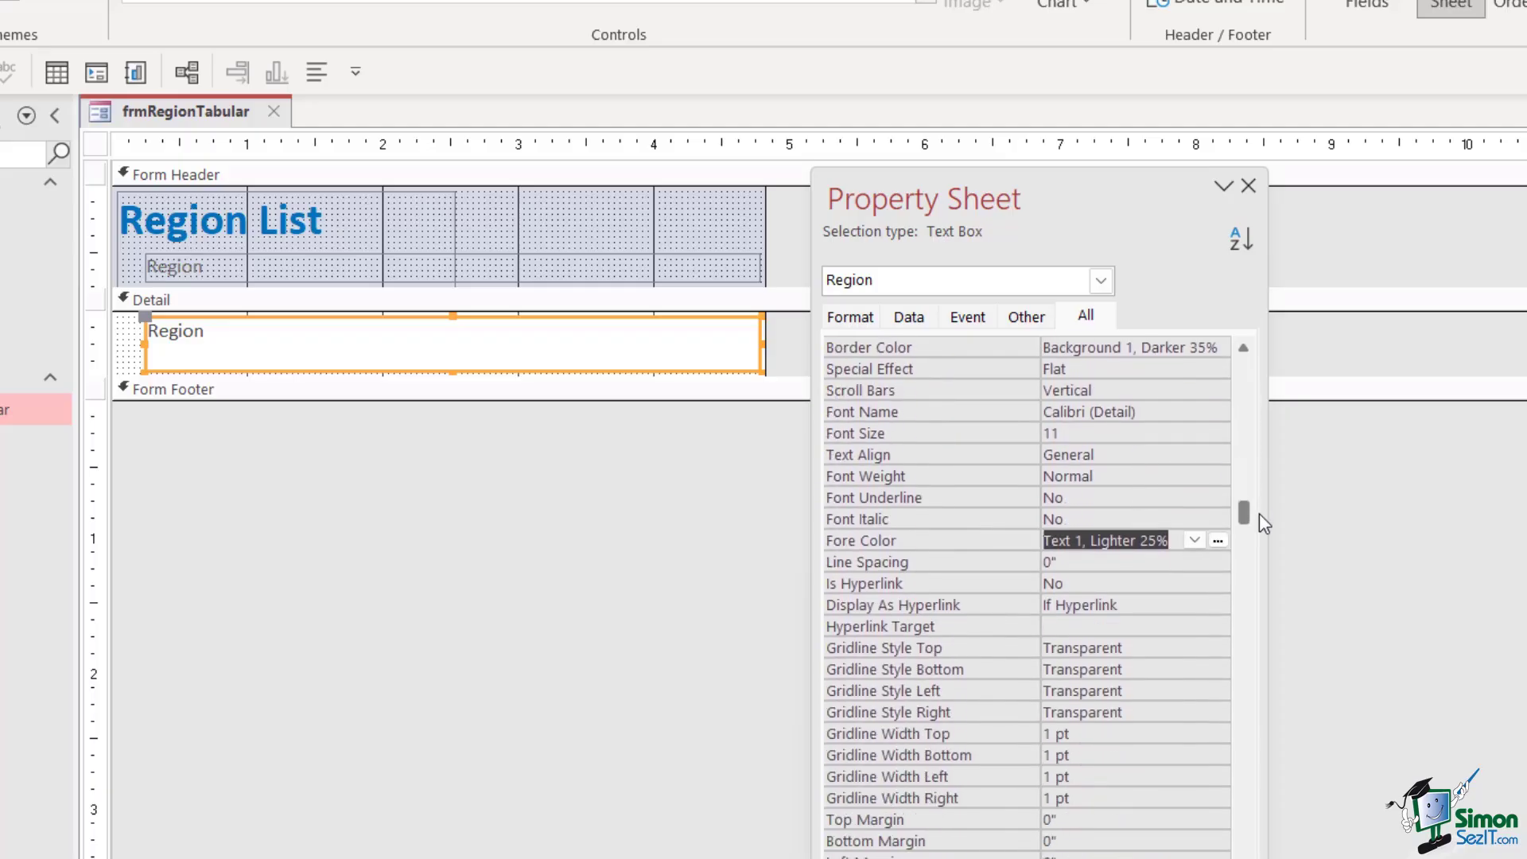
pyautogui.click(1218, 540)
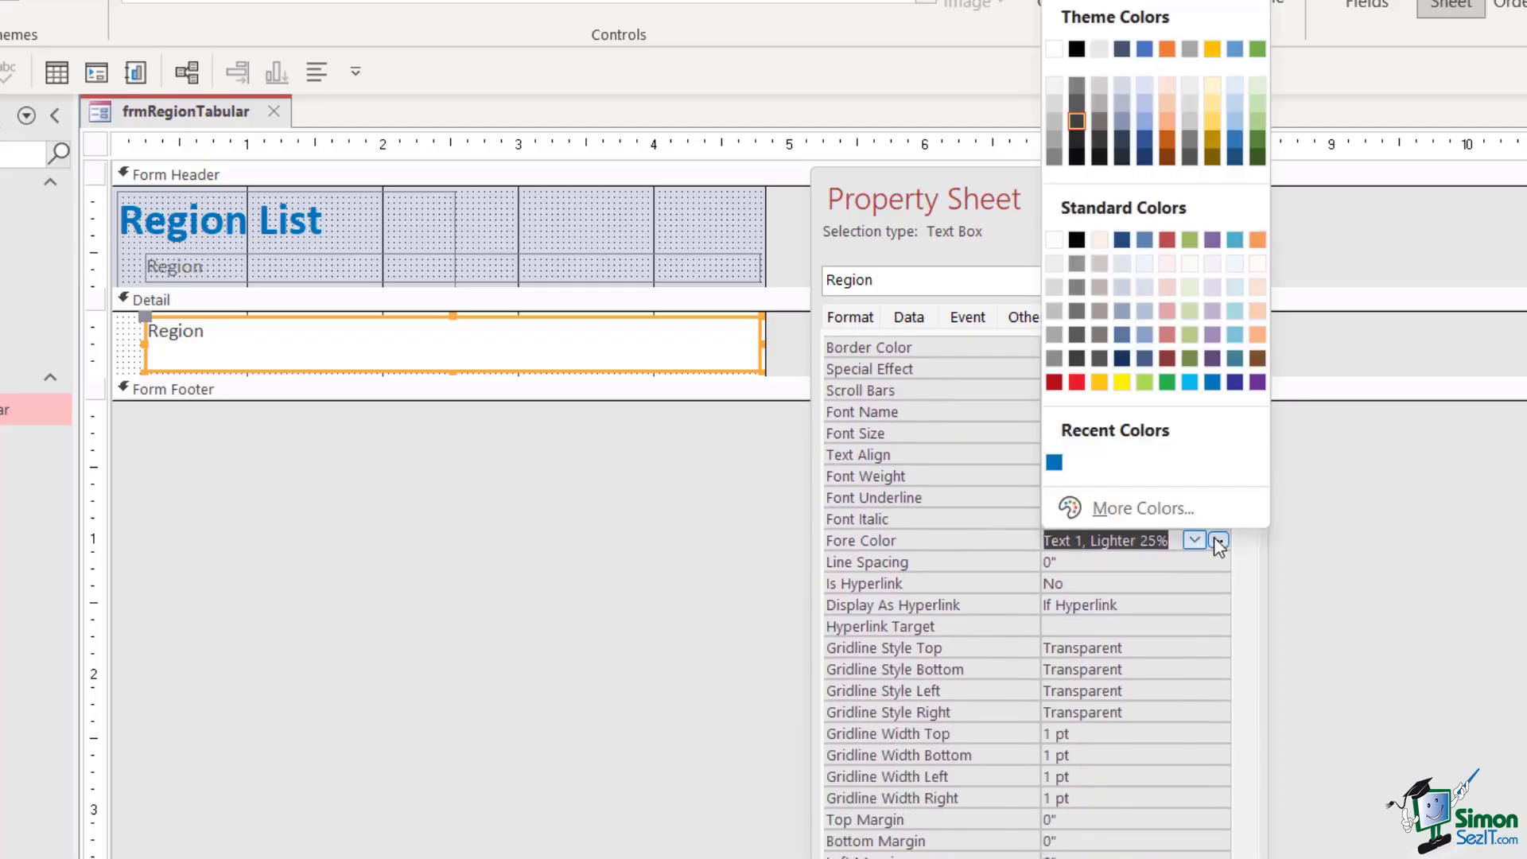
pyautogui.click(1212, 383)
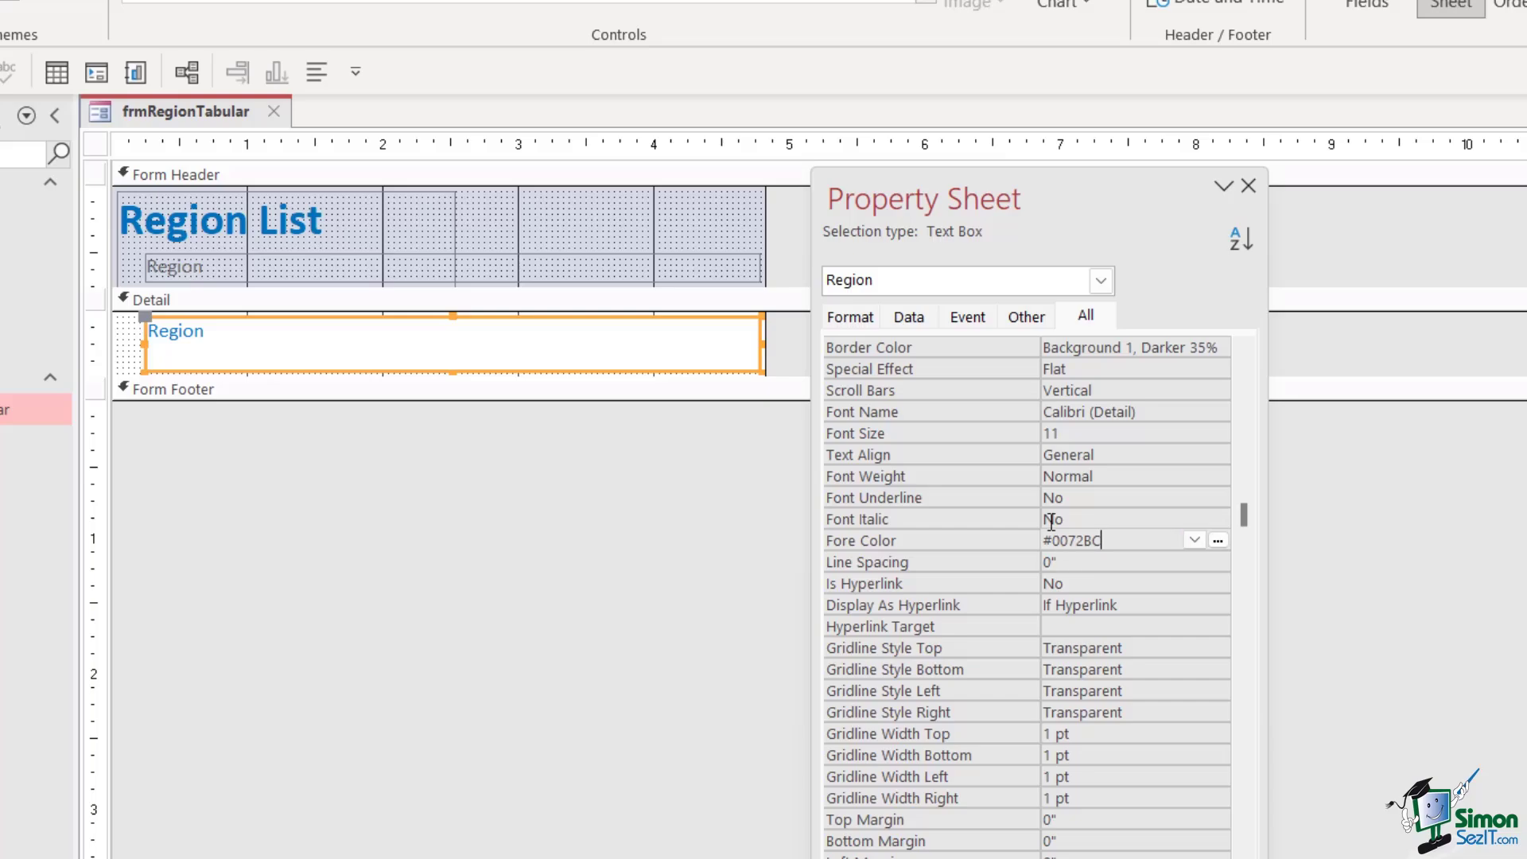
pyautogui.click(1076, 432)
pyautogui.click(1215, 434)
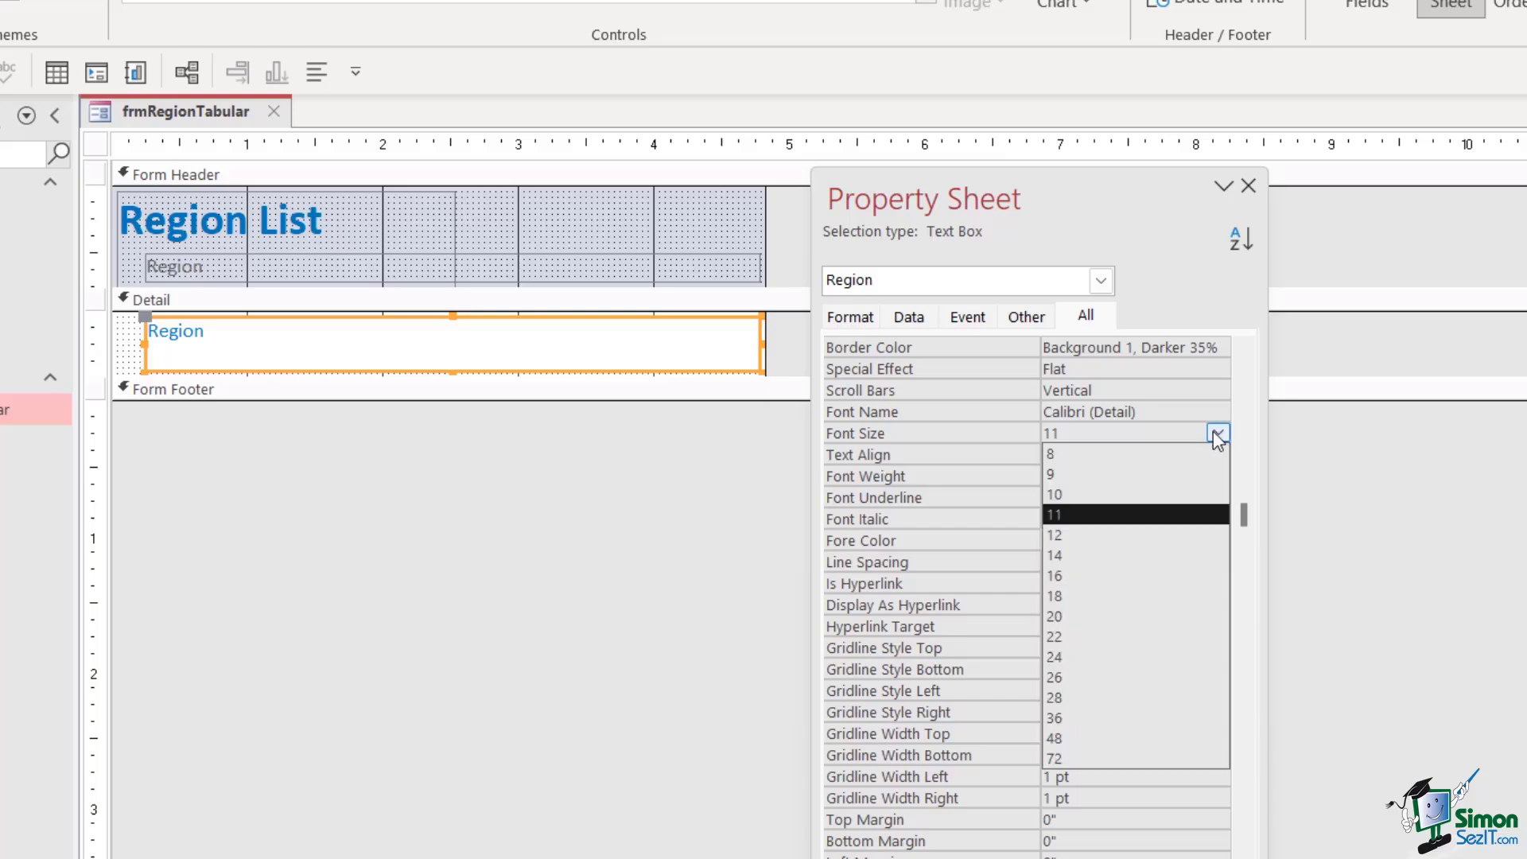
pyautogui.click(1096, 555)
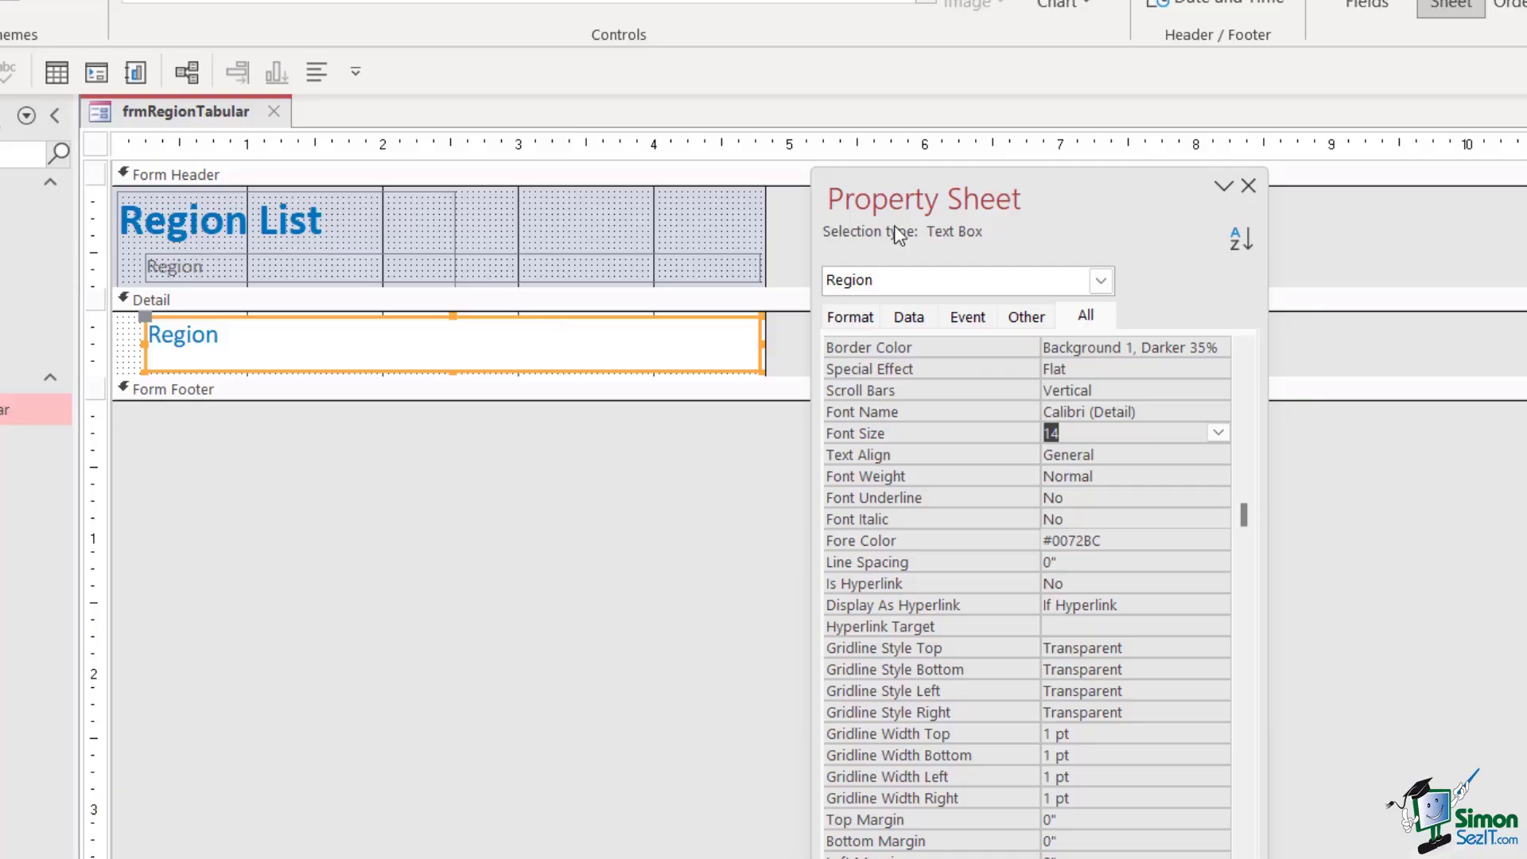
# Set the form's Order By property to Region and display the form in Form View
pyautogui.click(1101, 281)
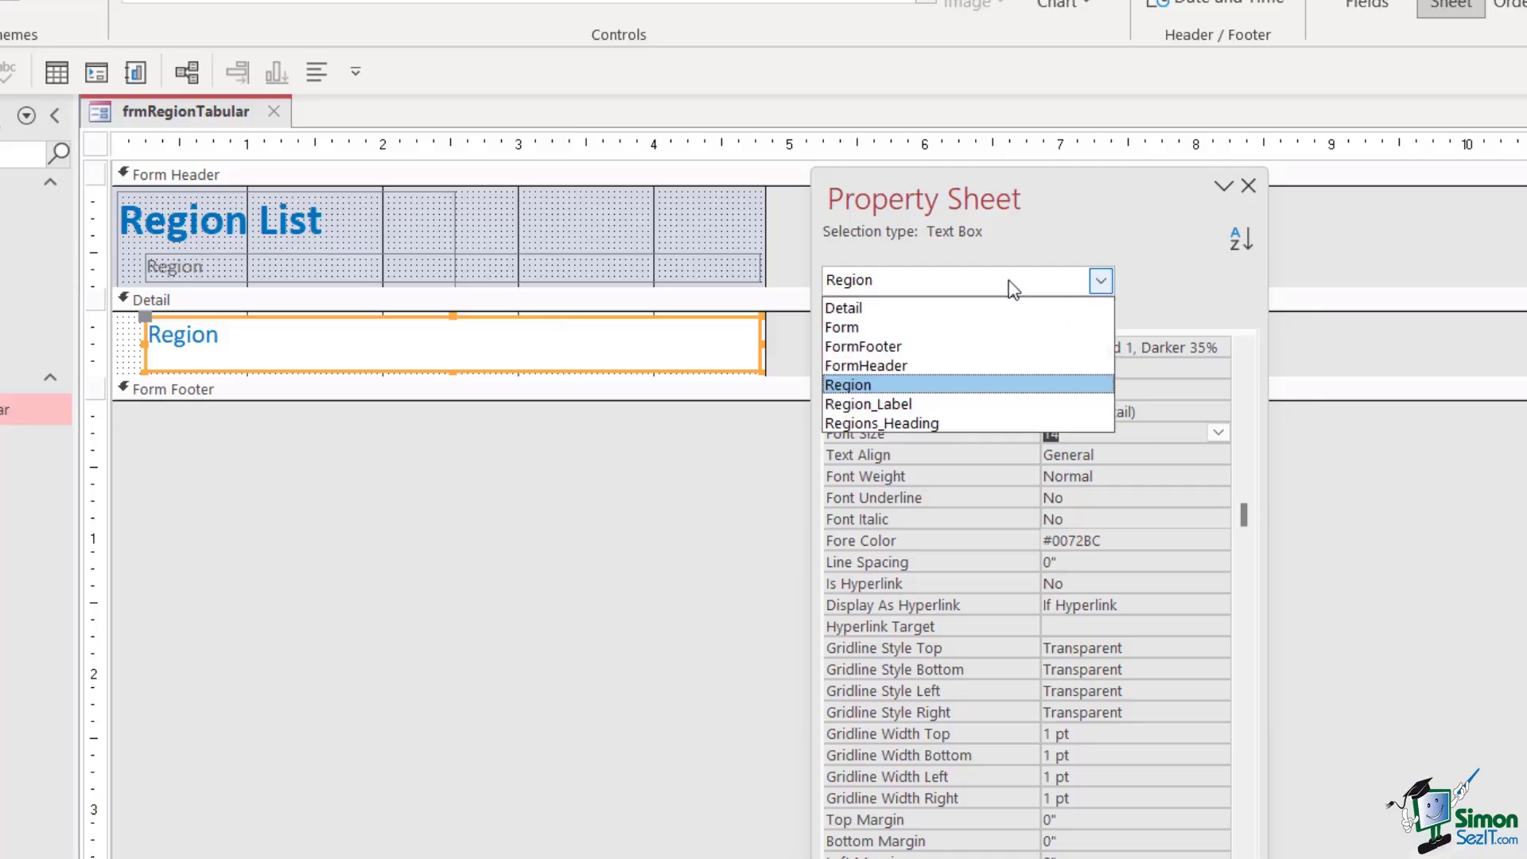
pyautogui.click(866, 329)
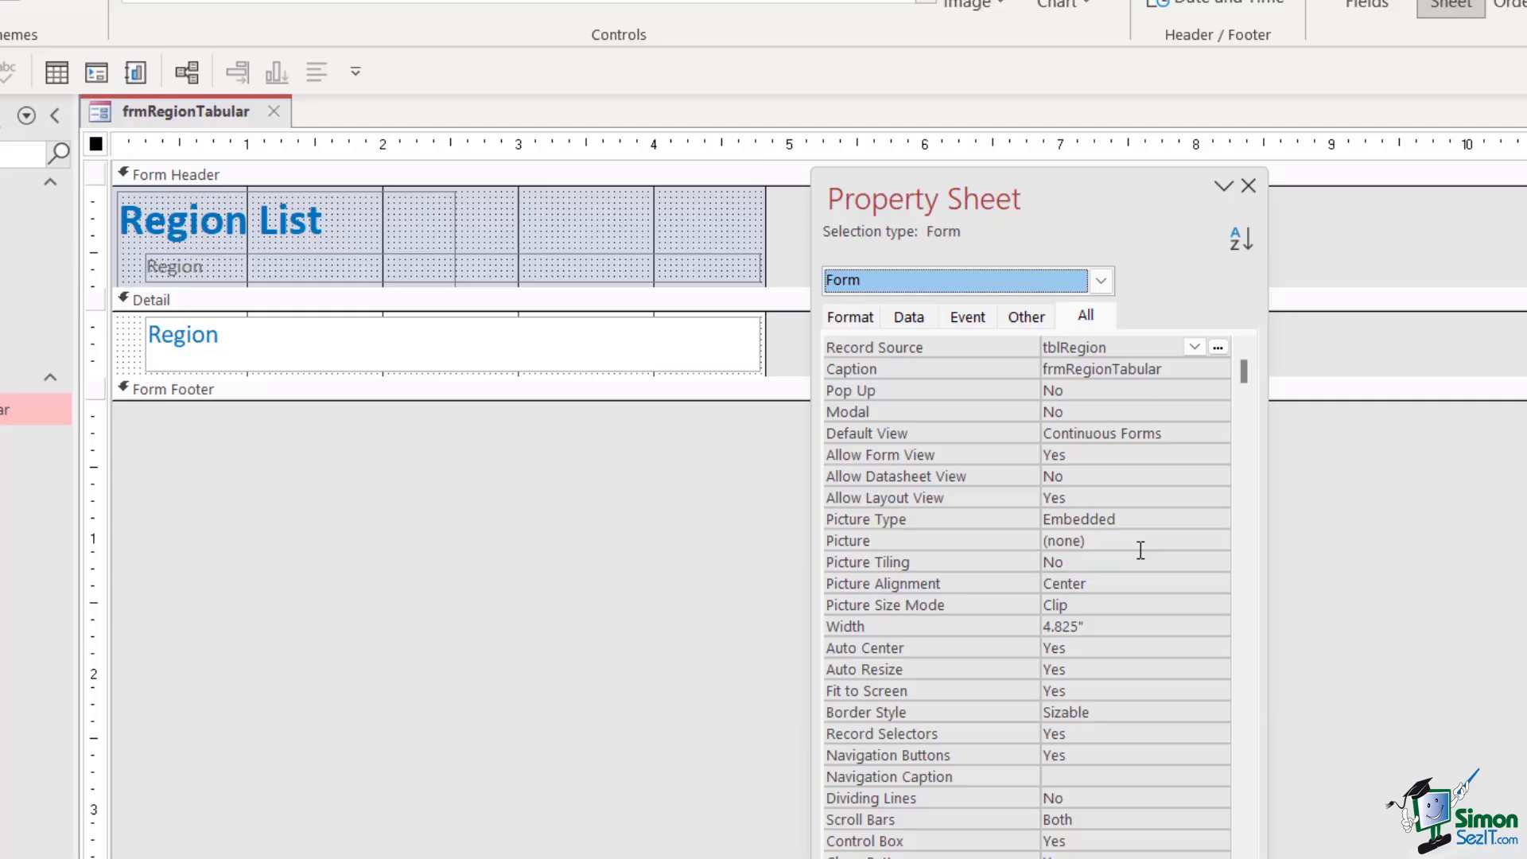
pyautogui.scroll(-6, 1141, 550)
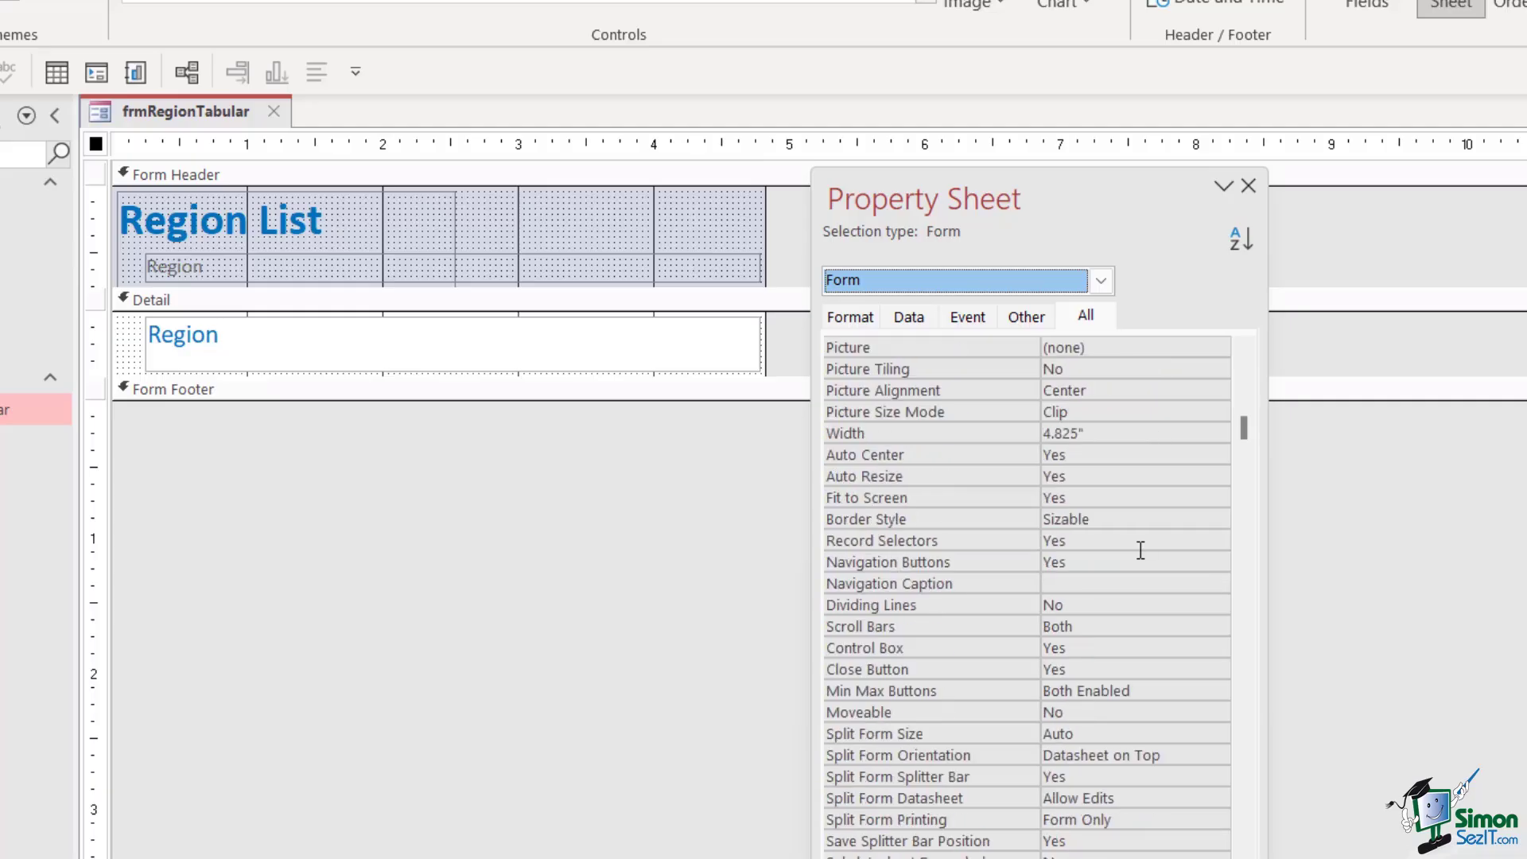
pyautogui.scroll(-4, 1141, 551)
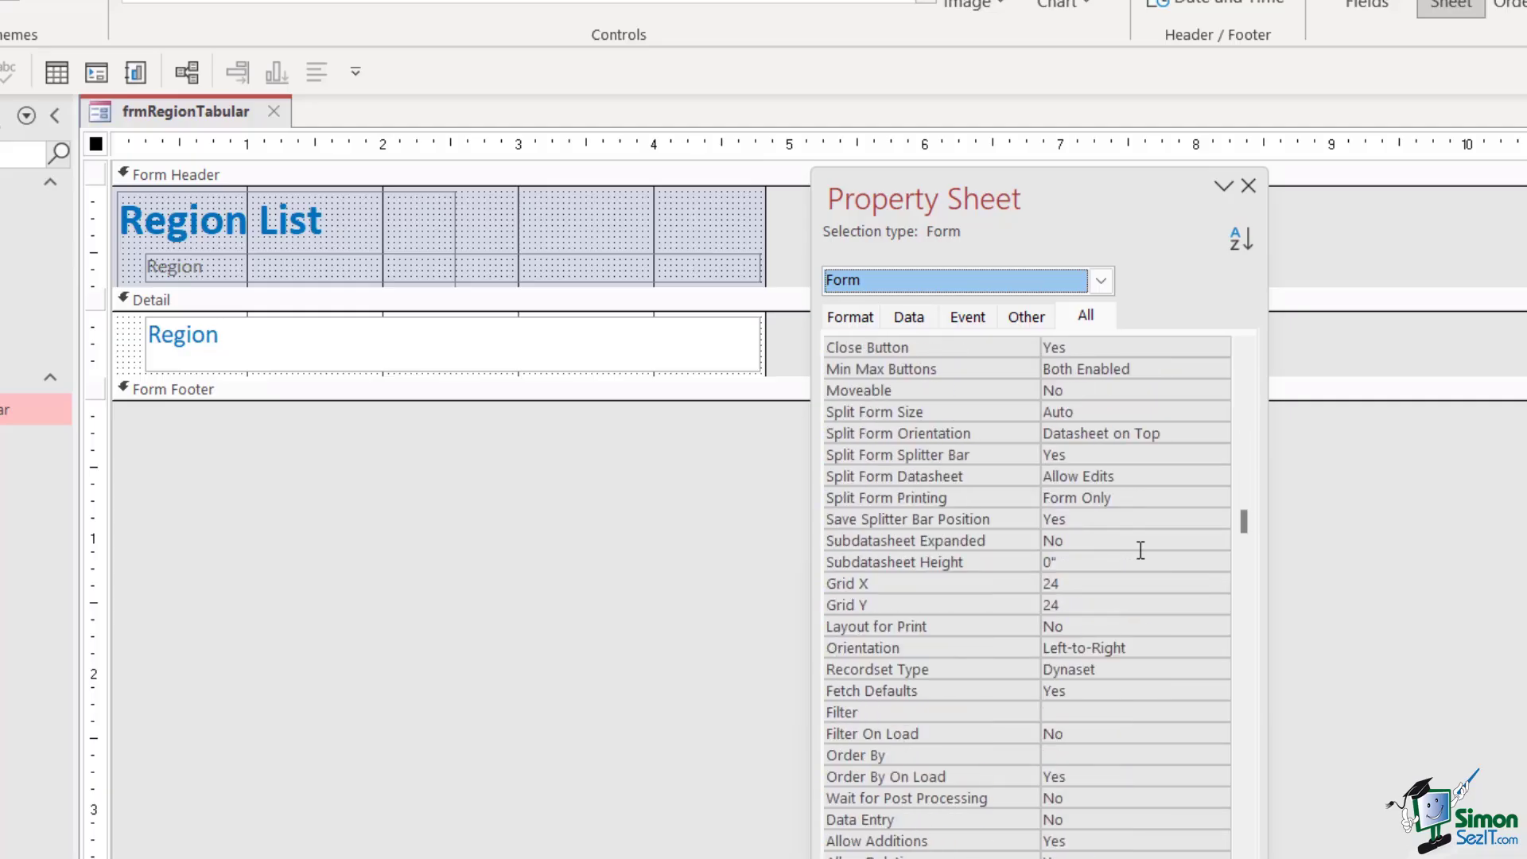
pyautogui.scroll(-1, 1141, 550)
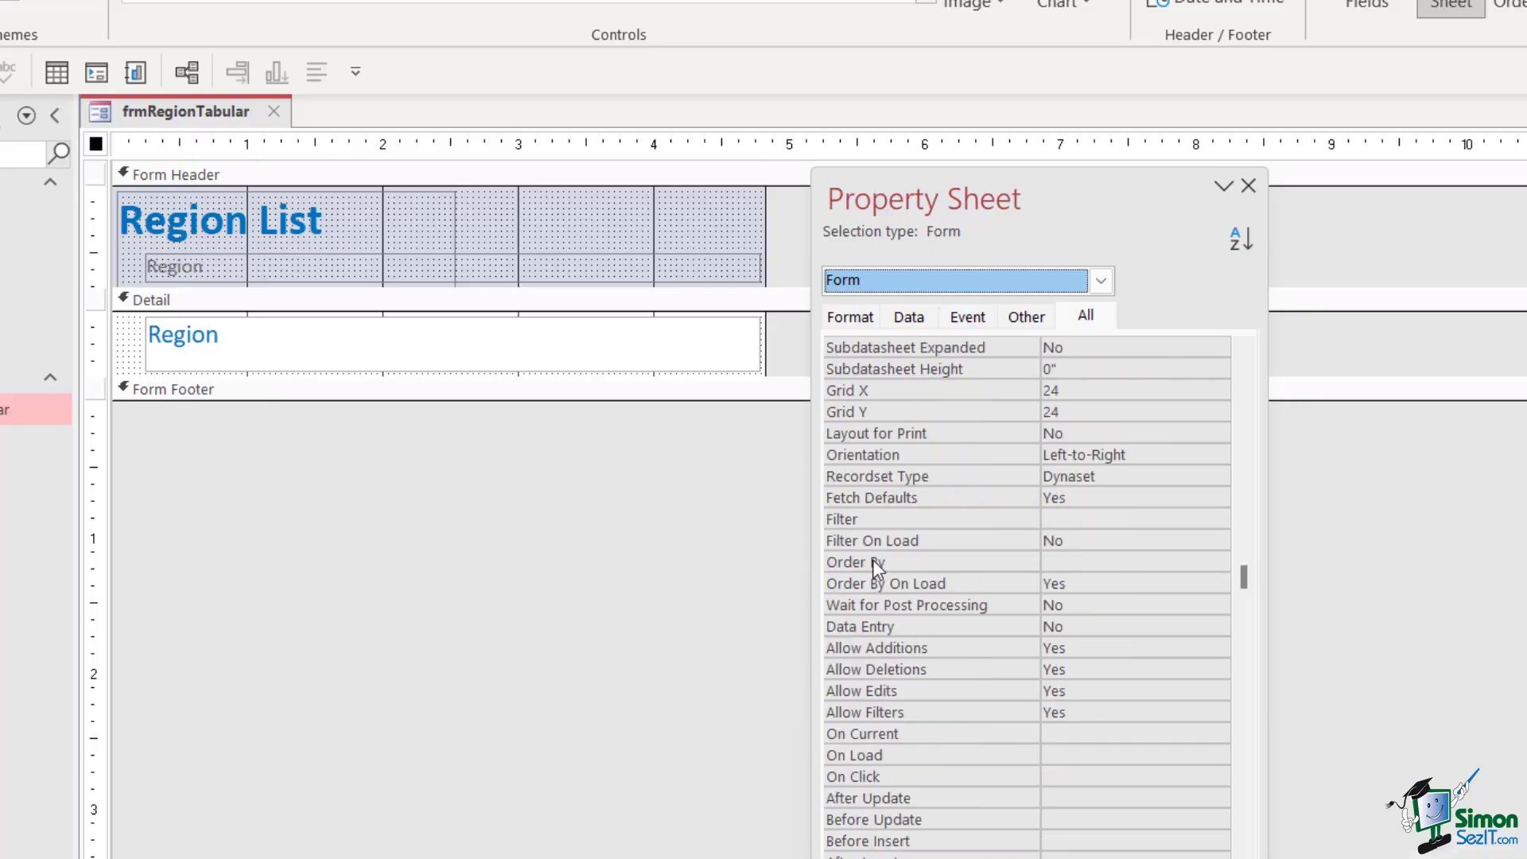
pyautogui.click(1067, 562)
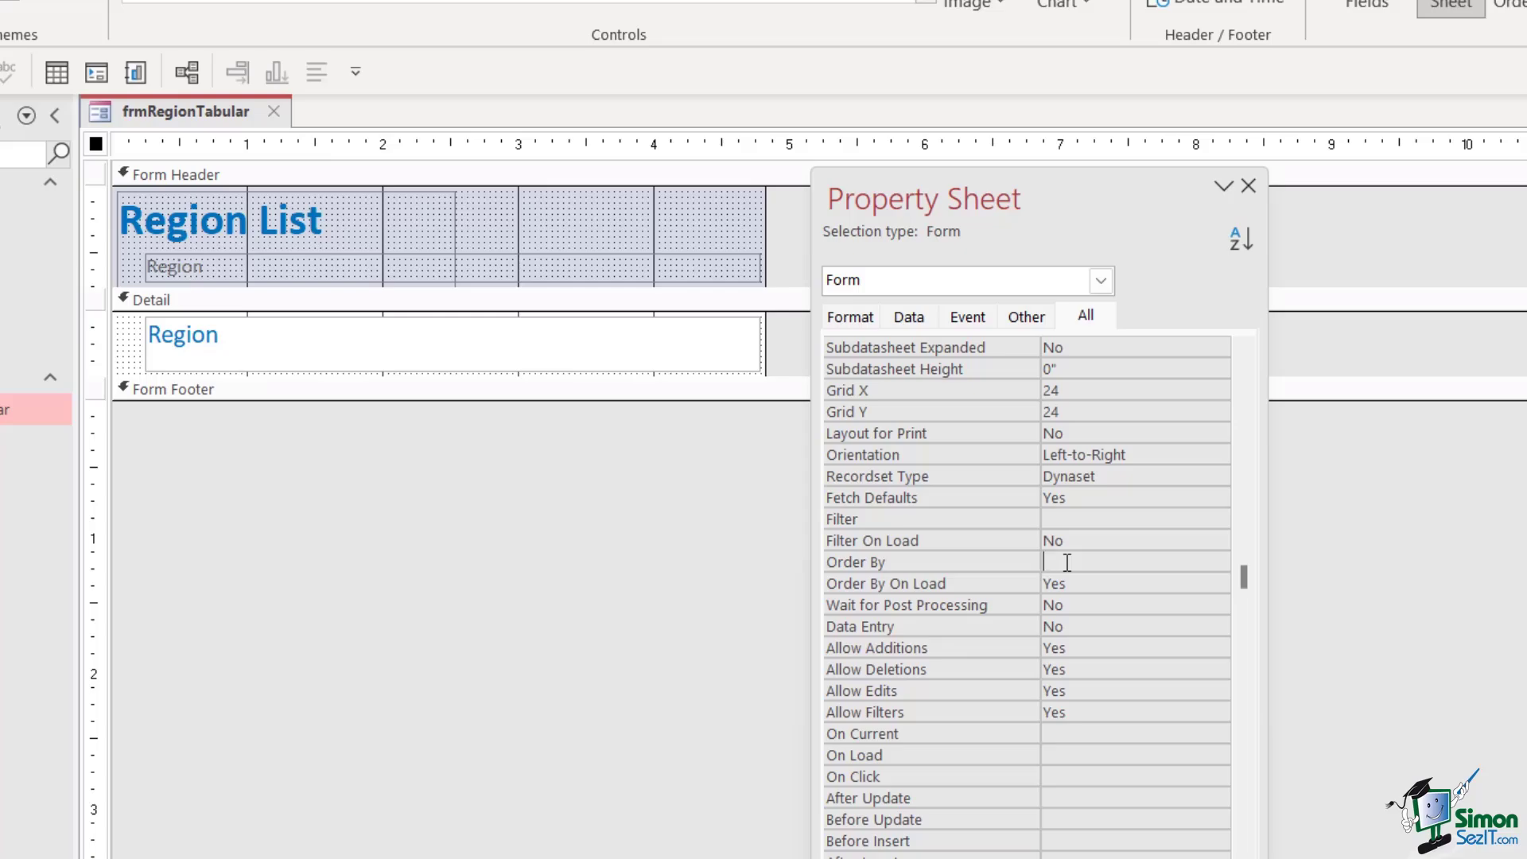
pyautogui.write('Region')
pyautogui.click(1249, 184)
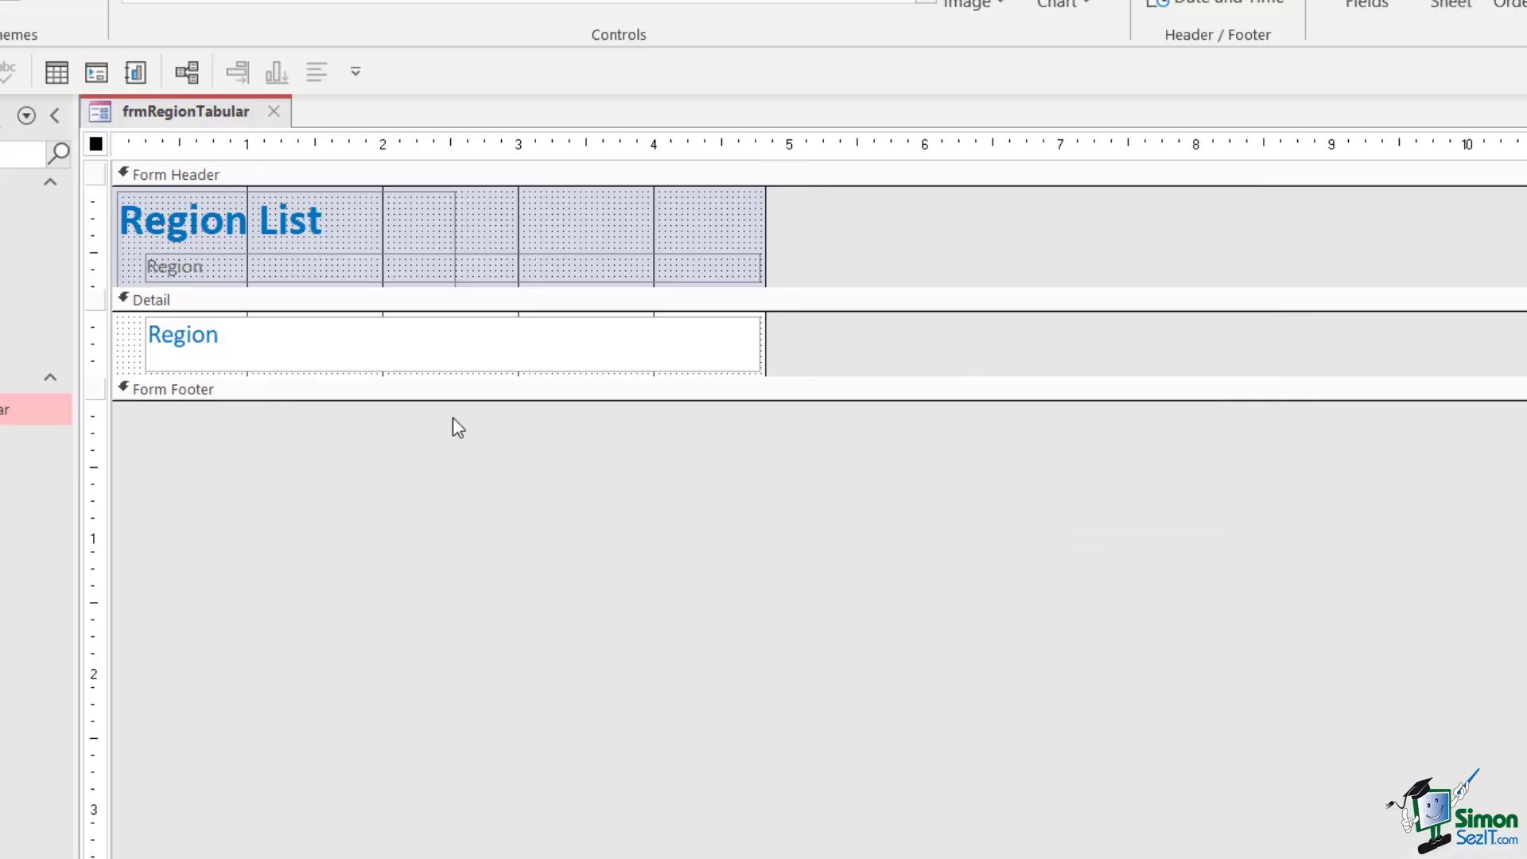
pyautogui.rightClick(184, 120)
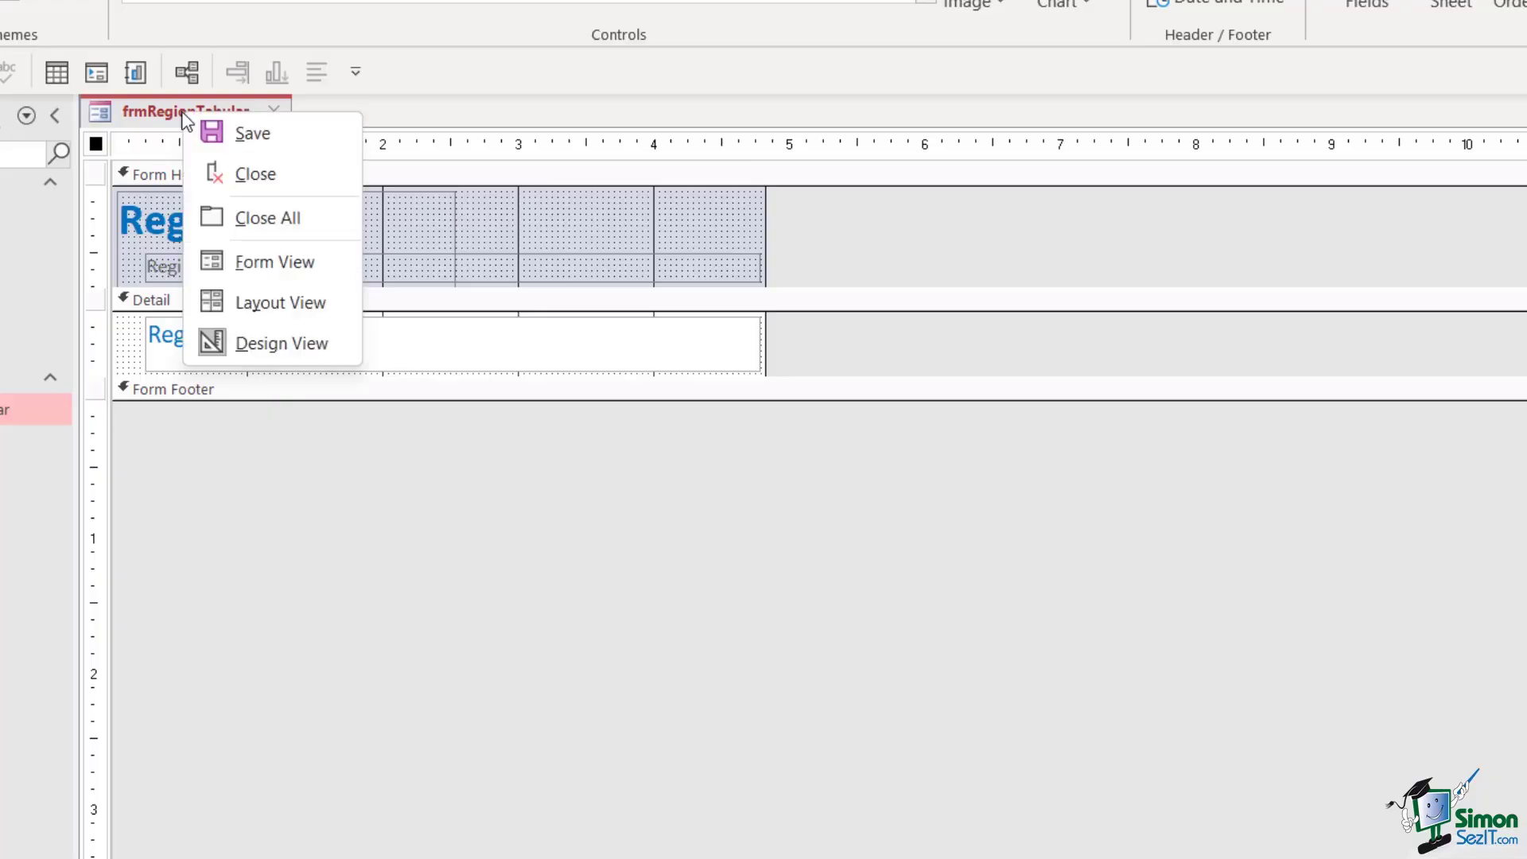
pyautogui.click(268, 275)
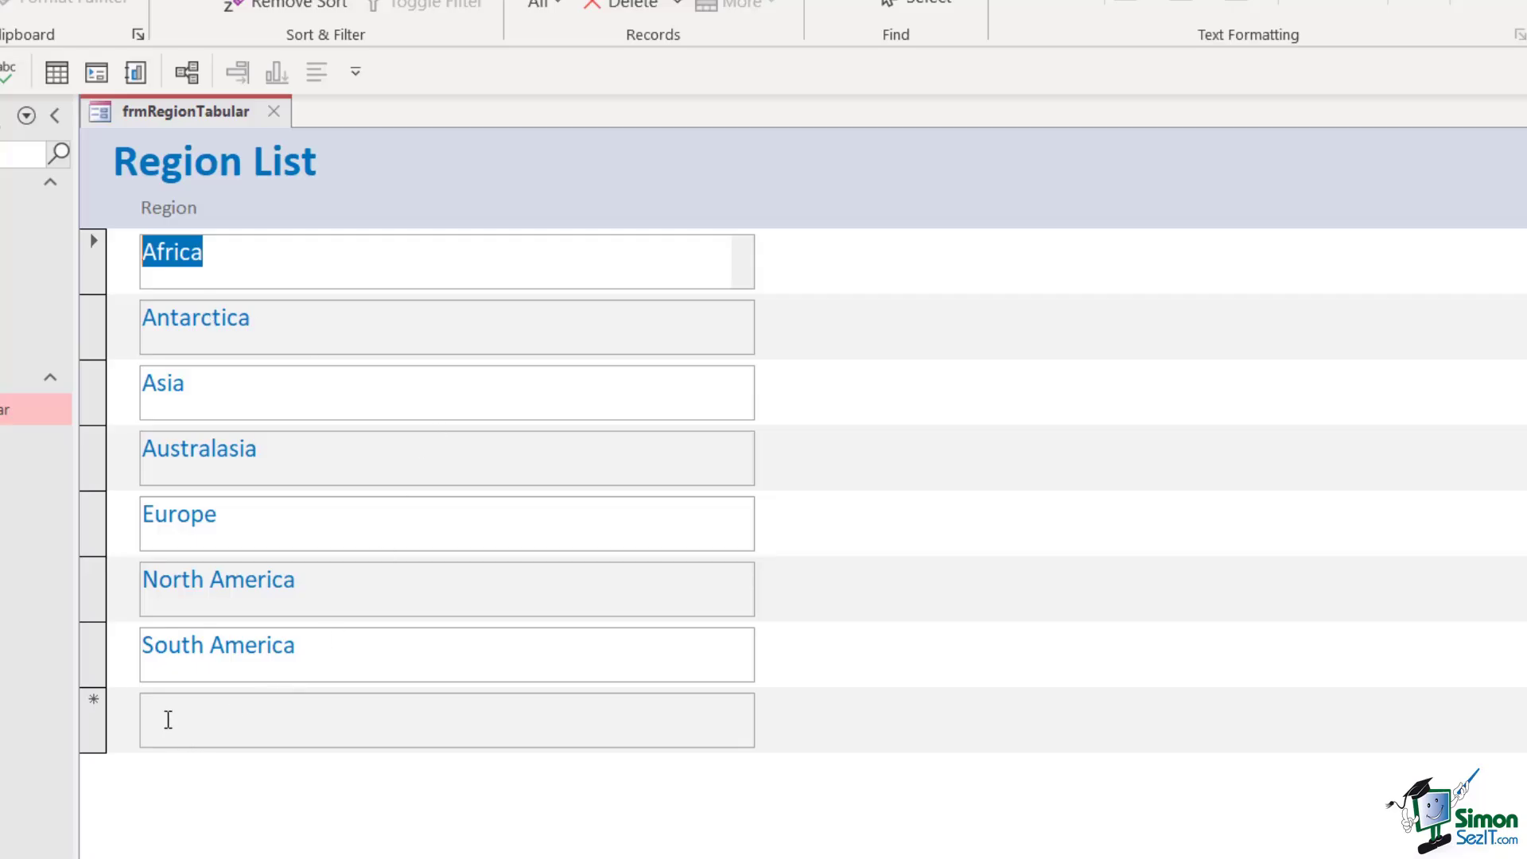
# Add a new region record named Oceania and refresh all records to apply the sort order
pyautogui.click(157, 711)
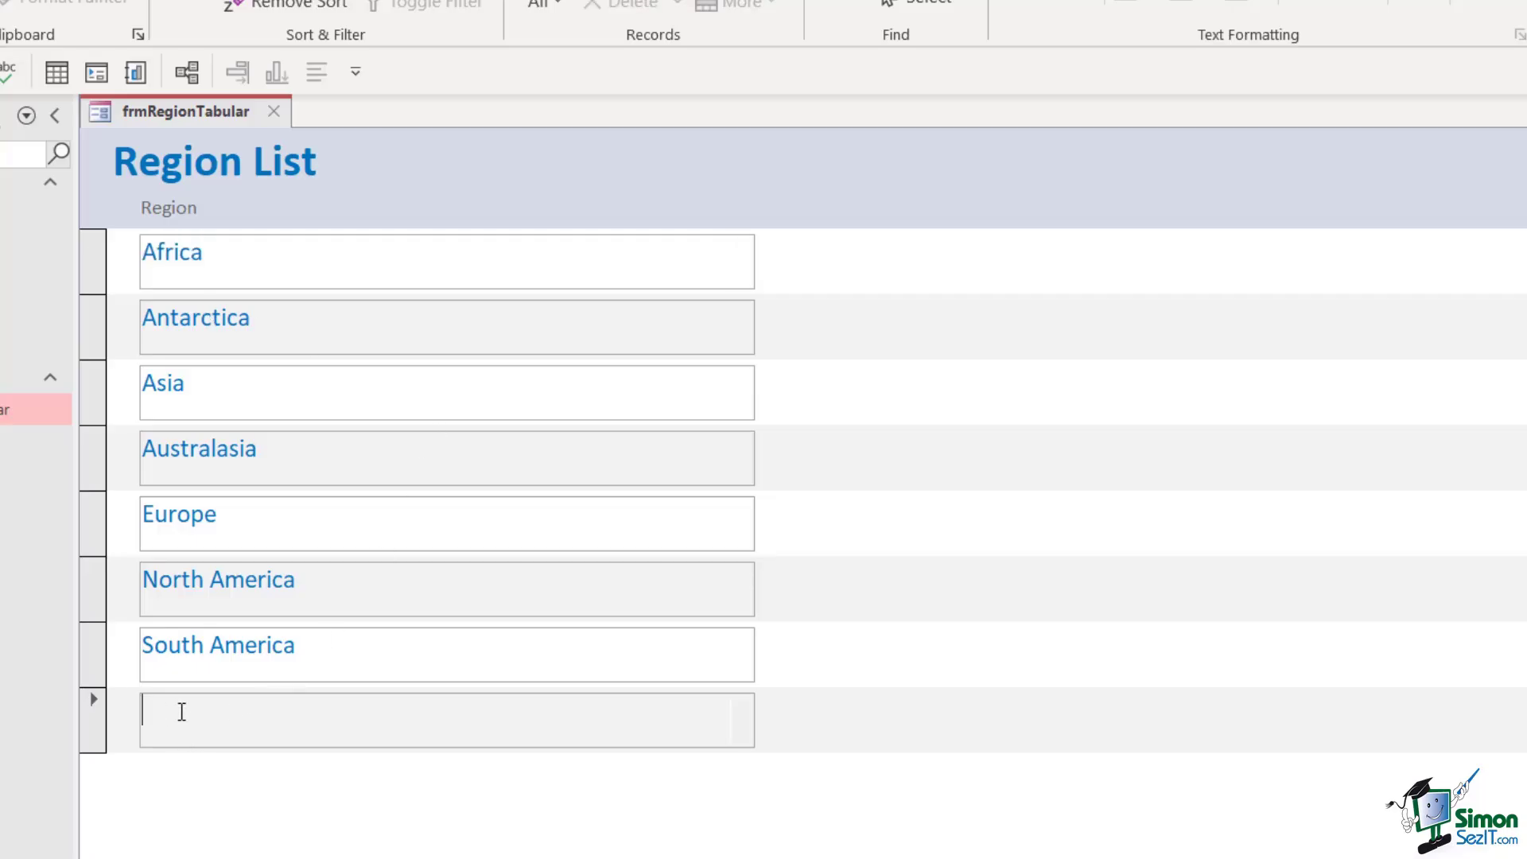
pyautogui.press('BackSpace')
pyautogui.write('Oceania')
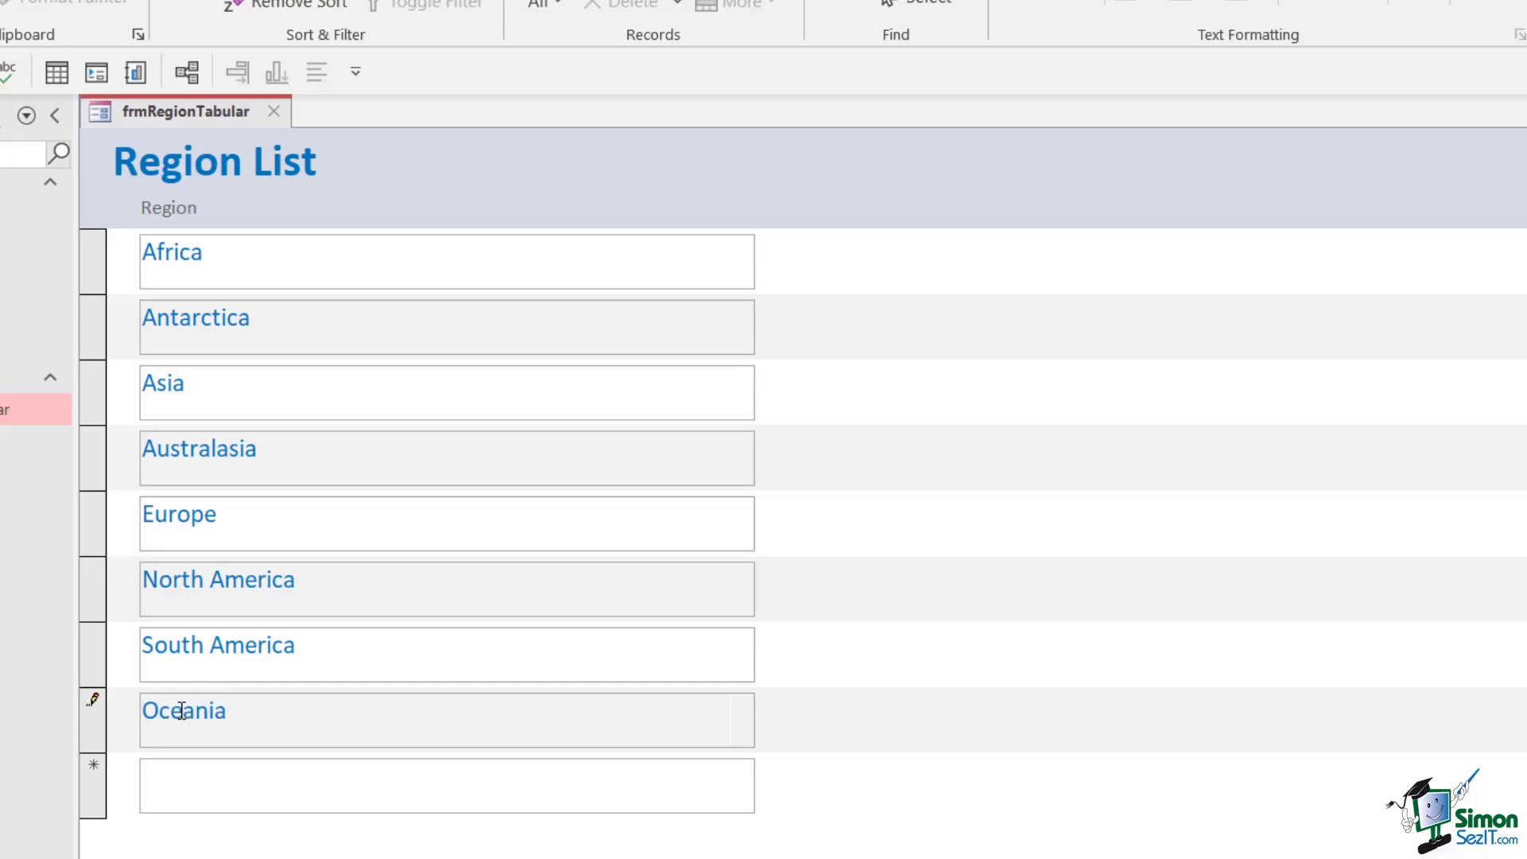
pyautogui.click(236, 771)
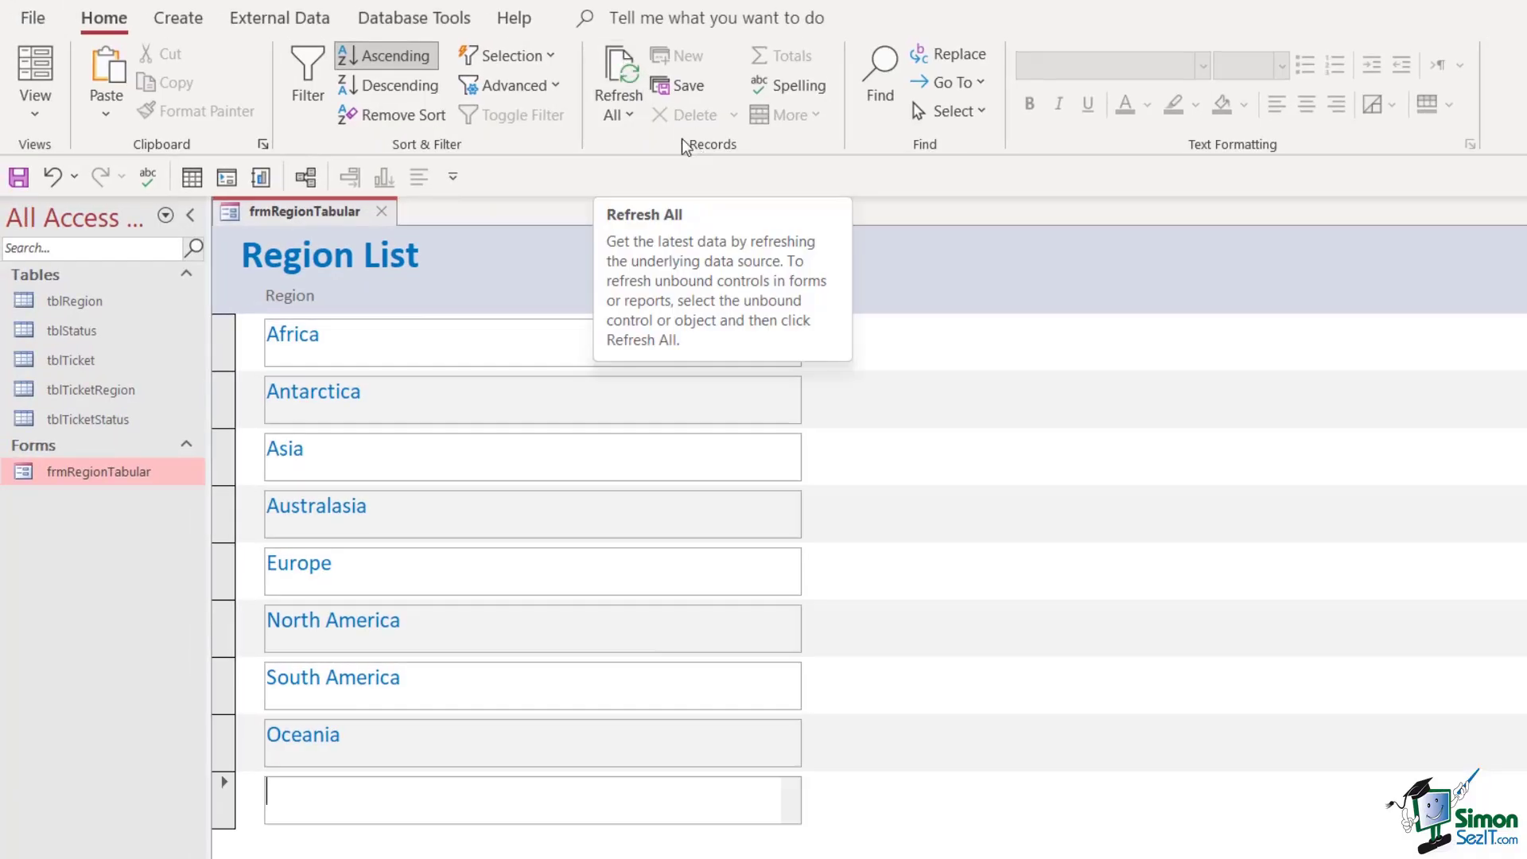
pyautogui.click(625, 67)
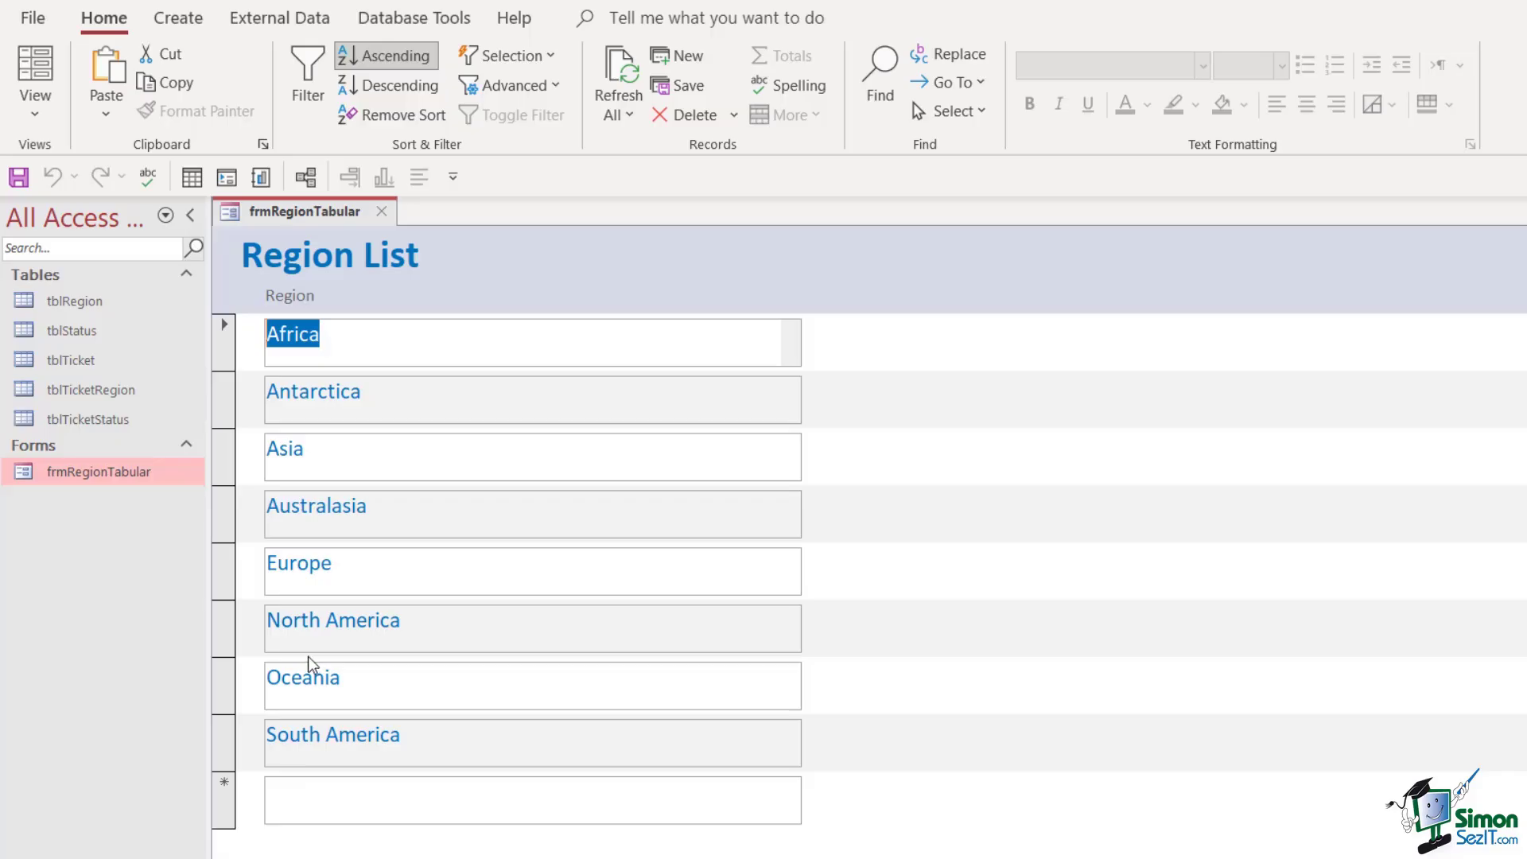
# Delete the Oceania record from the region list and confirm the deletion
pyautogui.click(225, 694)
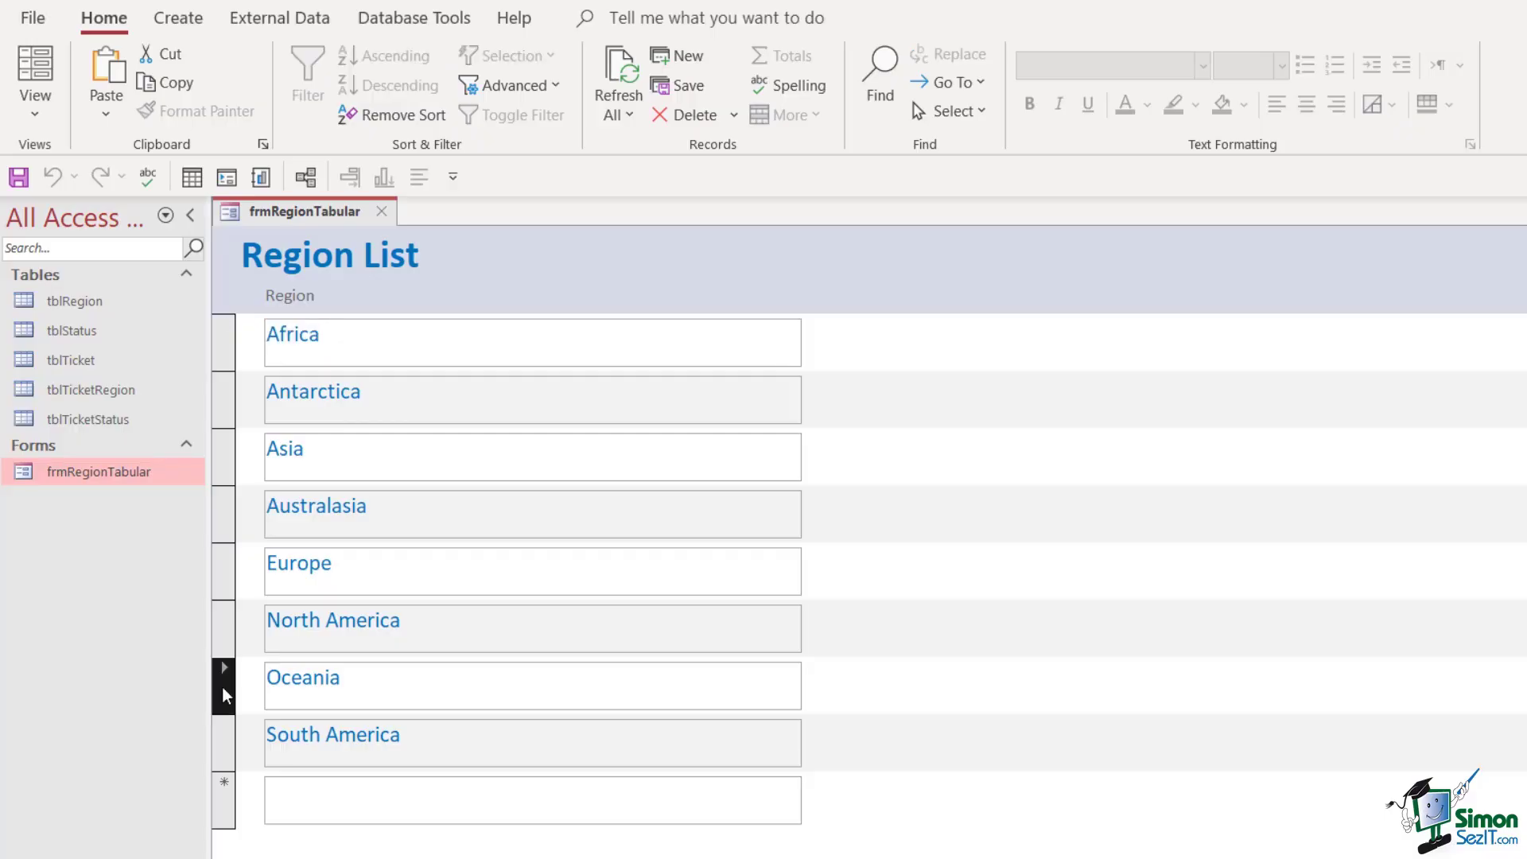
pyautogui.click(719, 119)
pyautogui.click(911, 586)
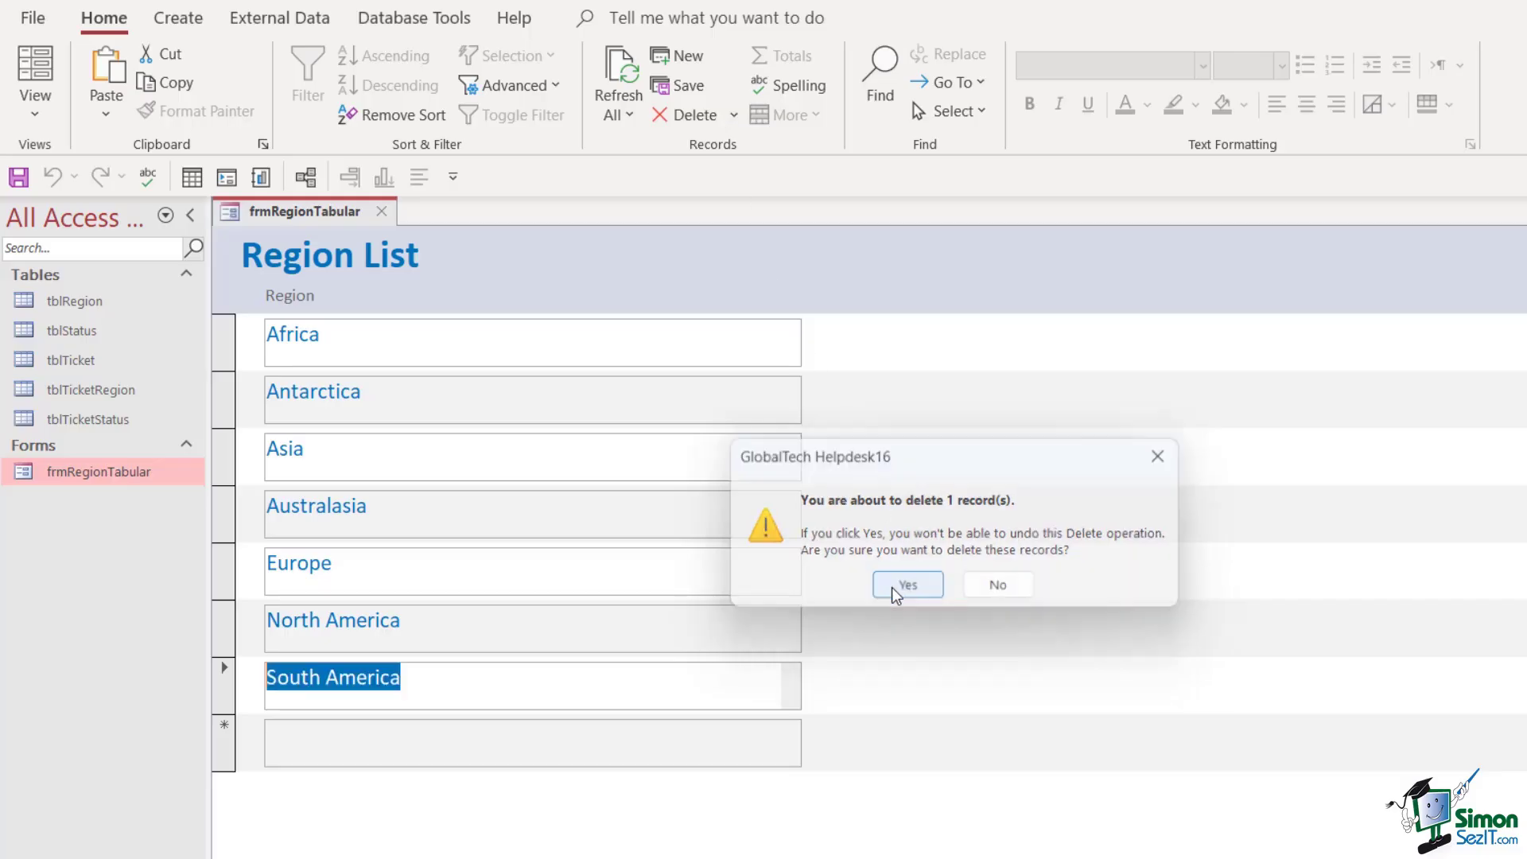
pyautogui.click(464, 678)
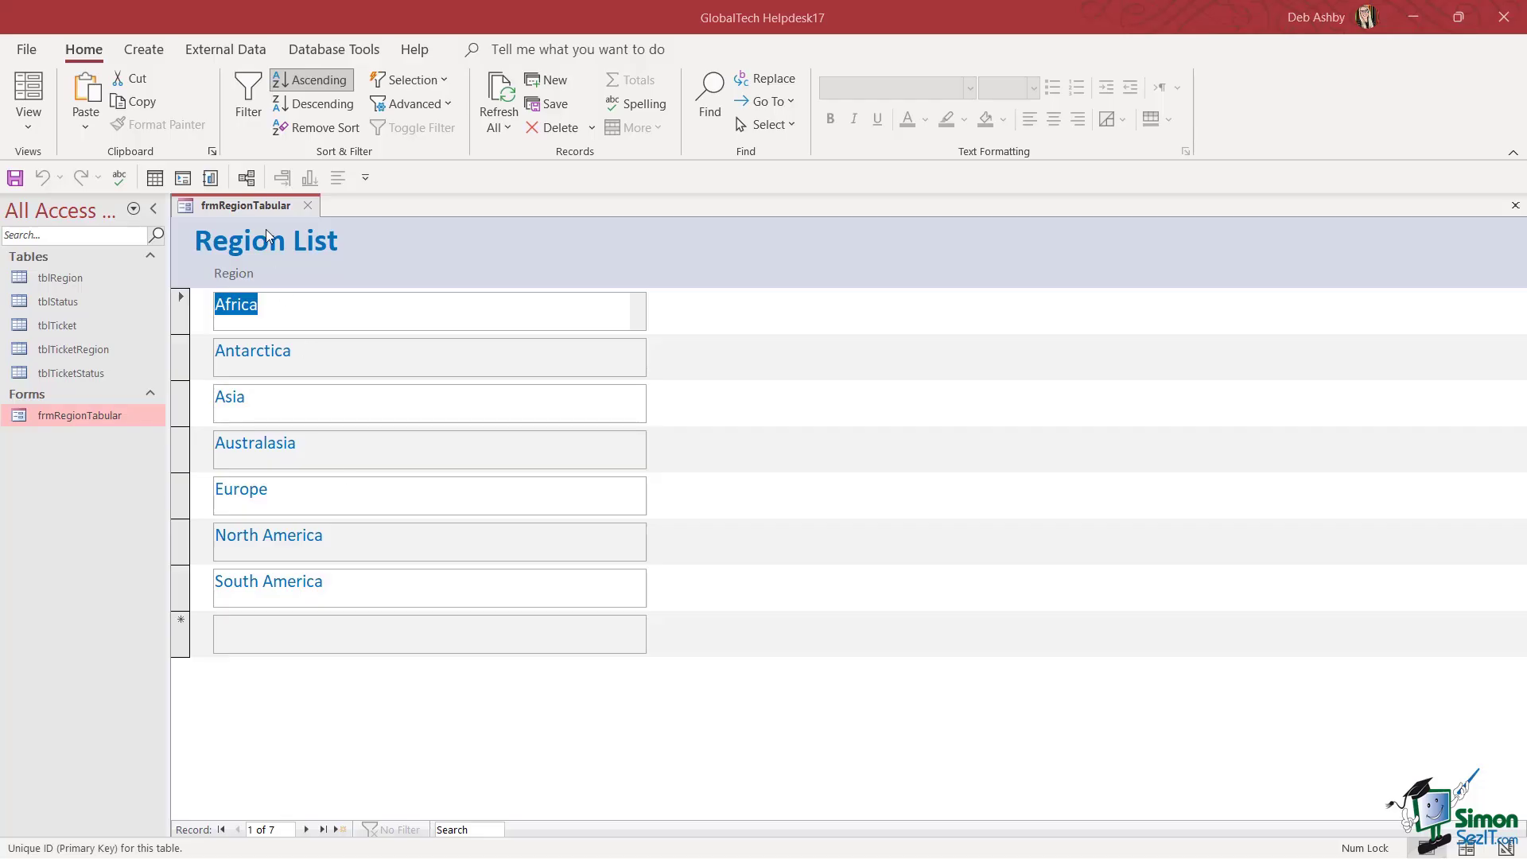
# Reopen frmRegionTabular in Design View and display the Form object's properties from the start of its list
pyautogui.rightClick(250, 206)
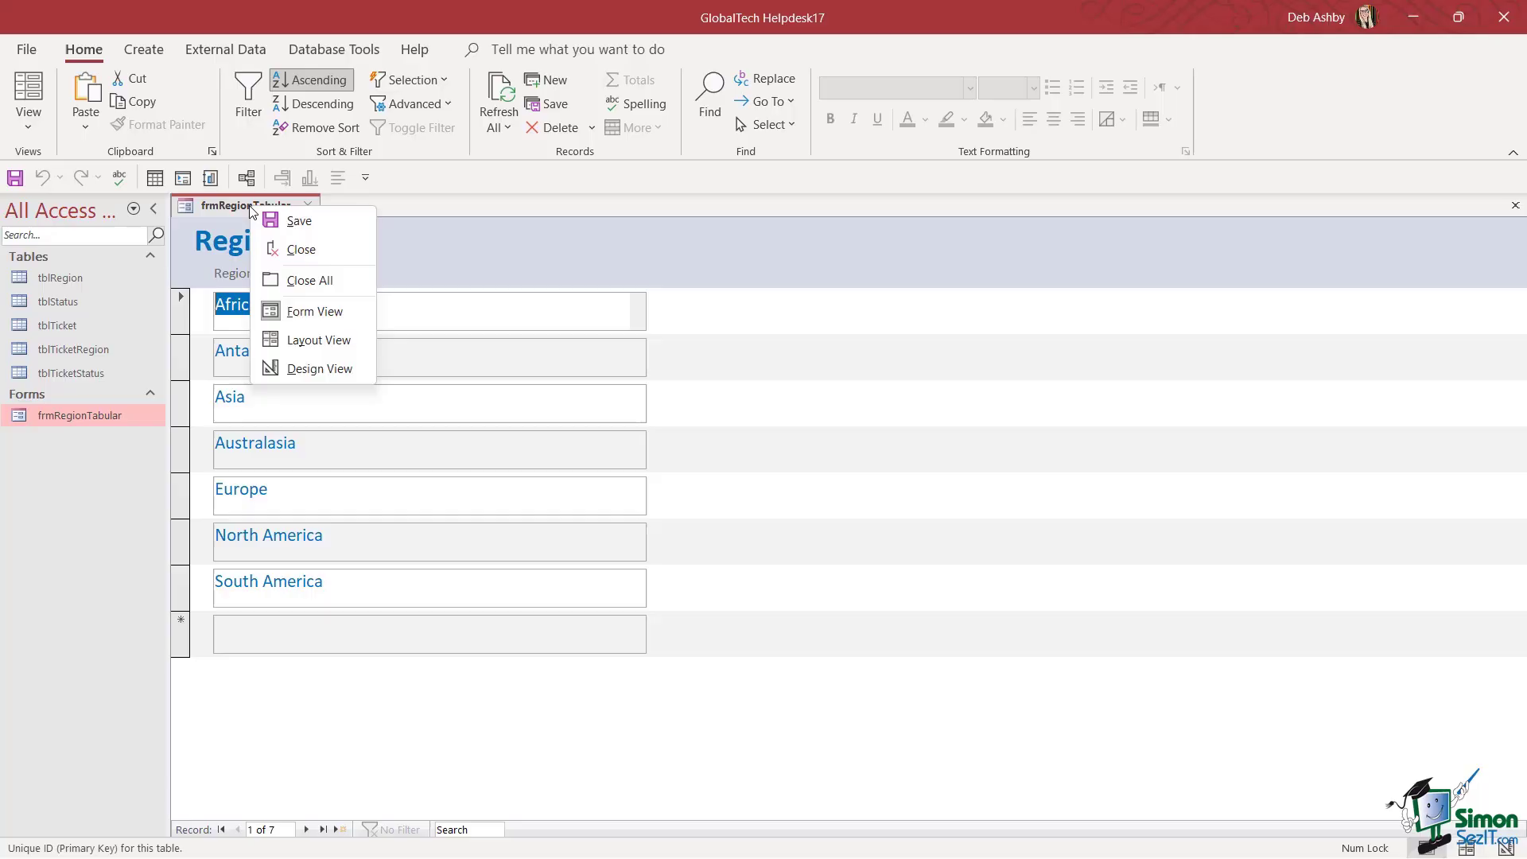
pyautogui.click(316, 374)
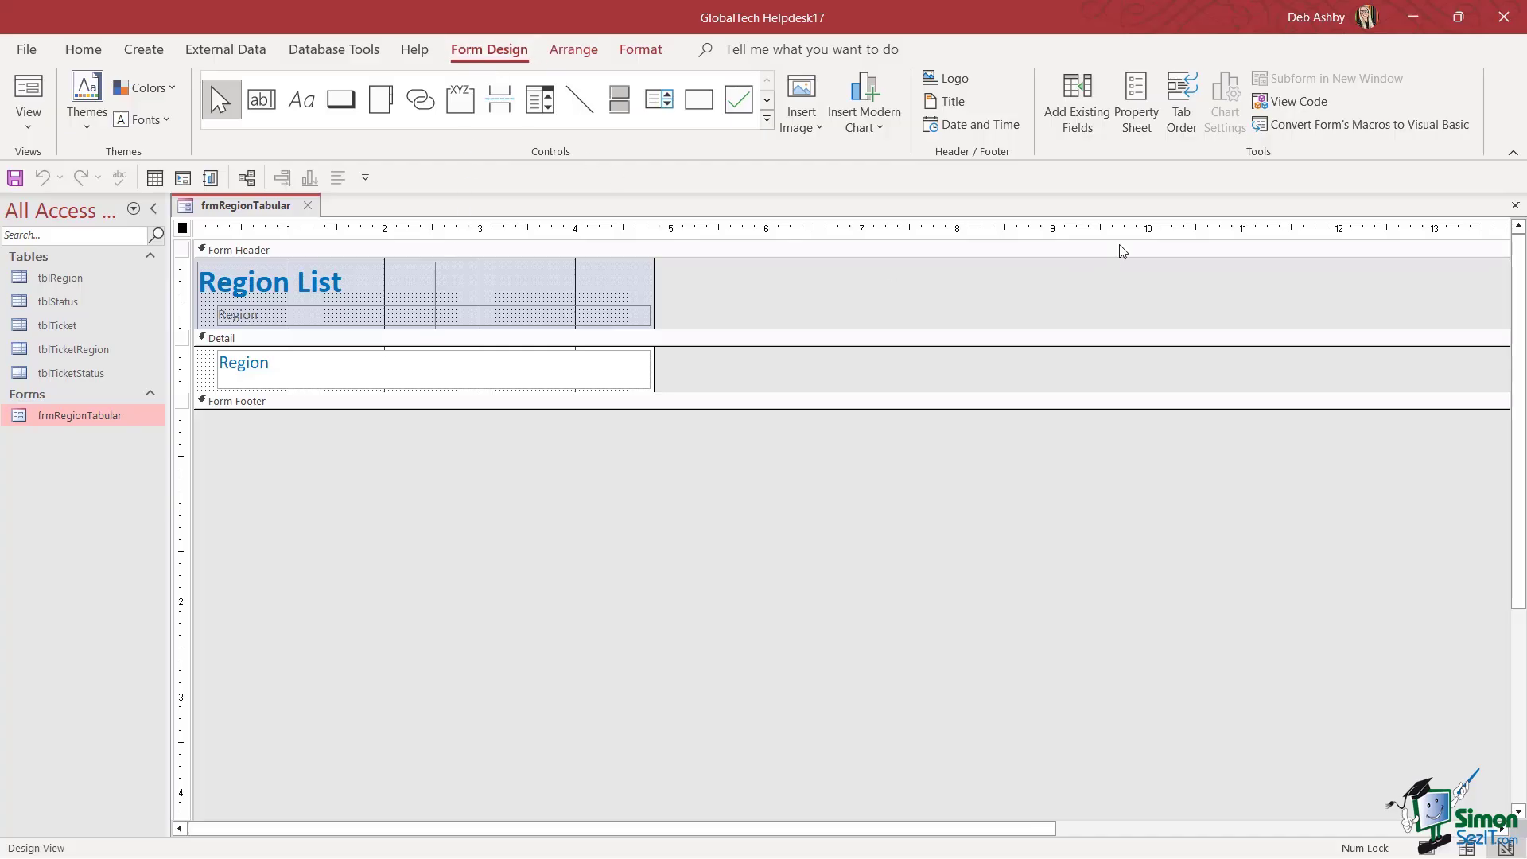
pyautogui.click(1148, 106)
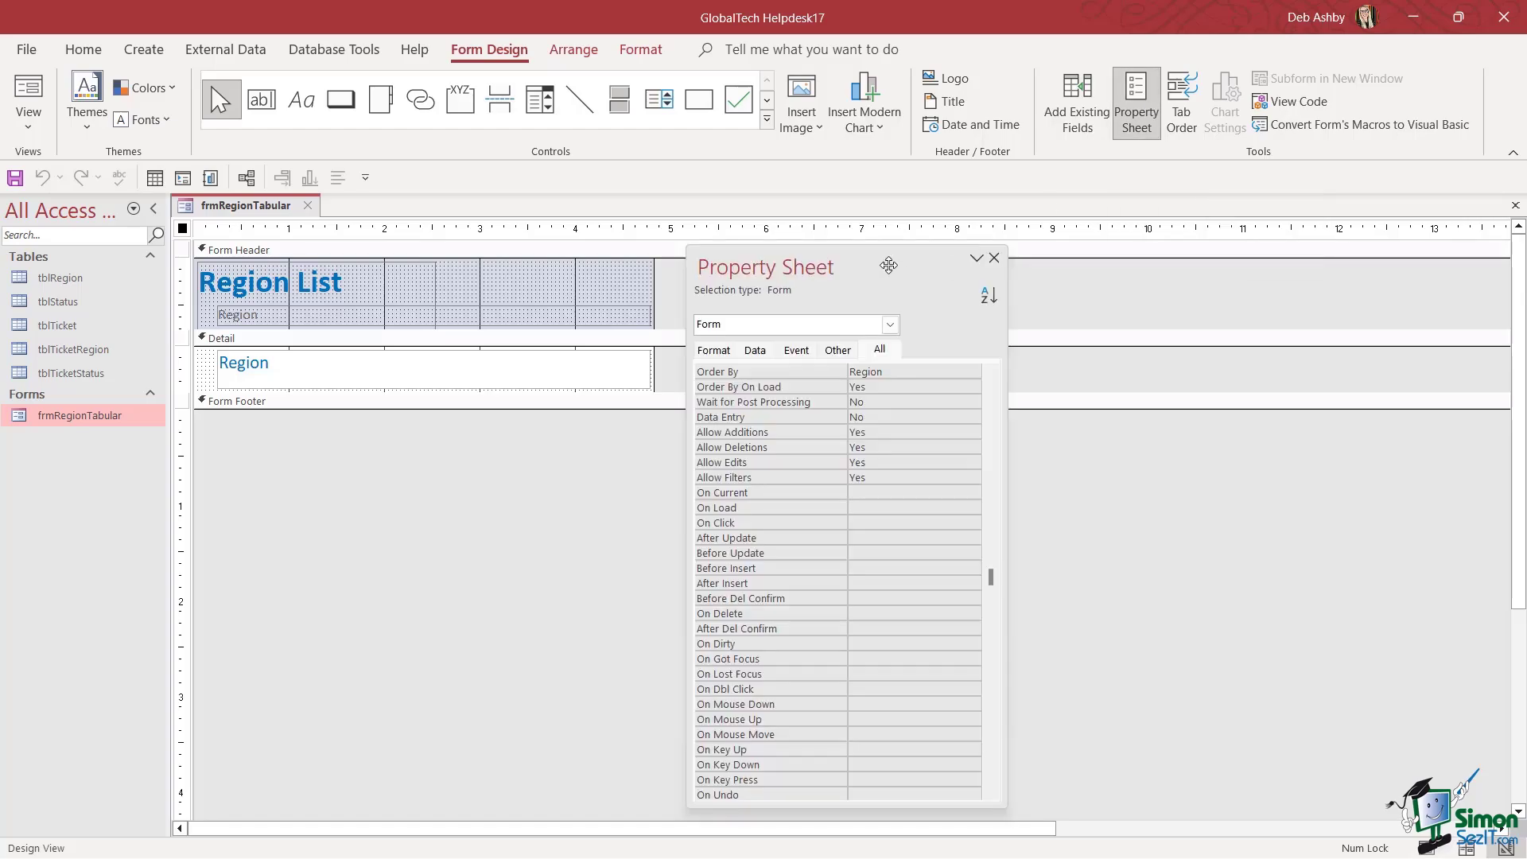
pyautogui.moveTo(886, 262); pyautogui.dragTo(801, 184)
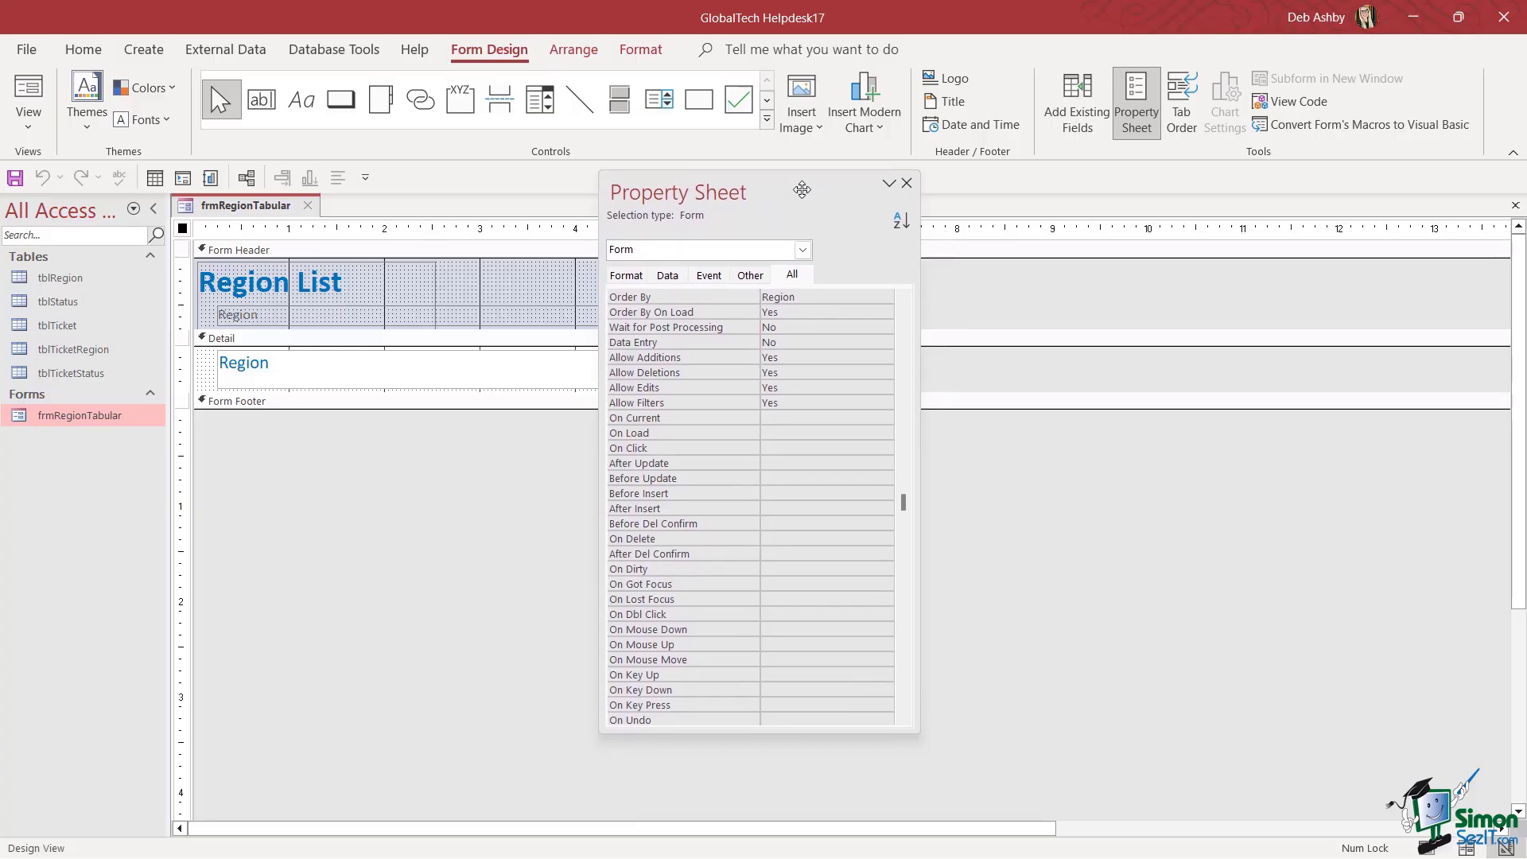
pyautogui.click(802, 249)
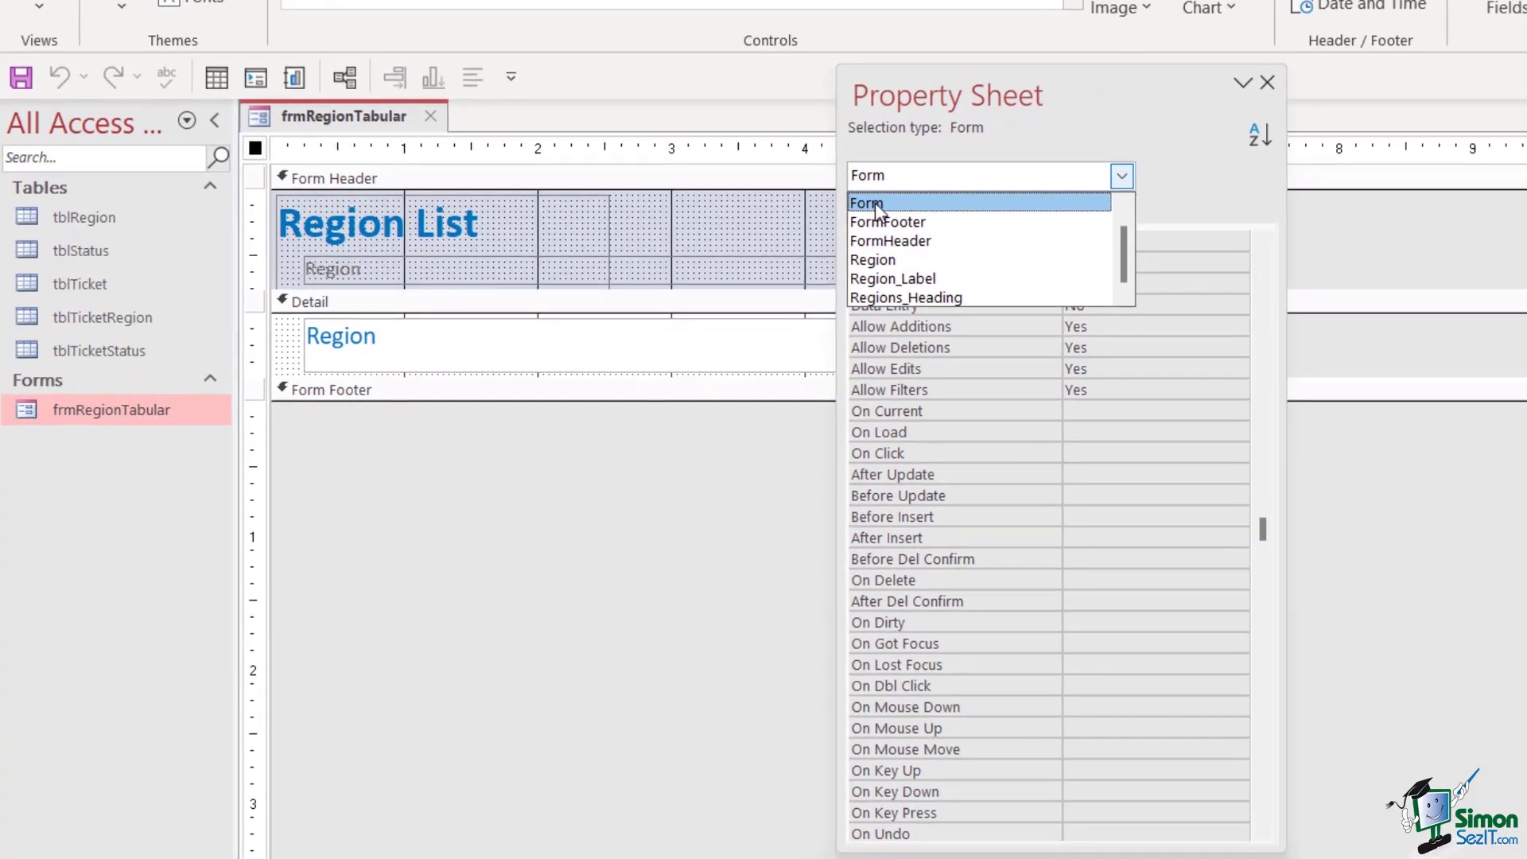
pyautogui.click(877, 204)
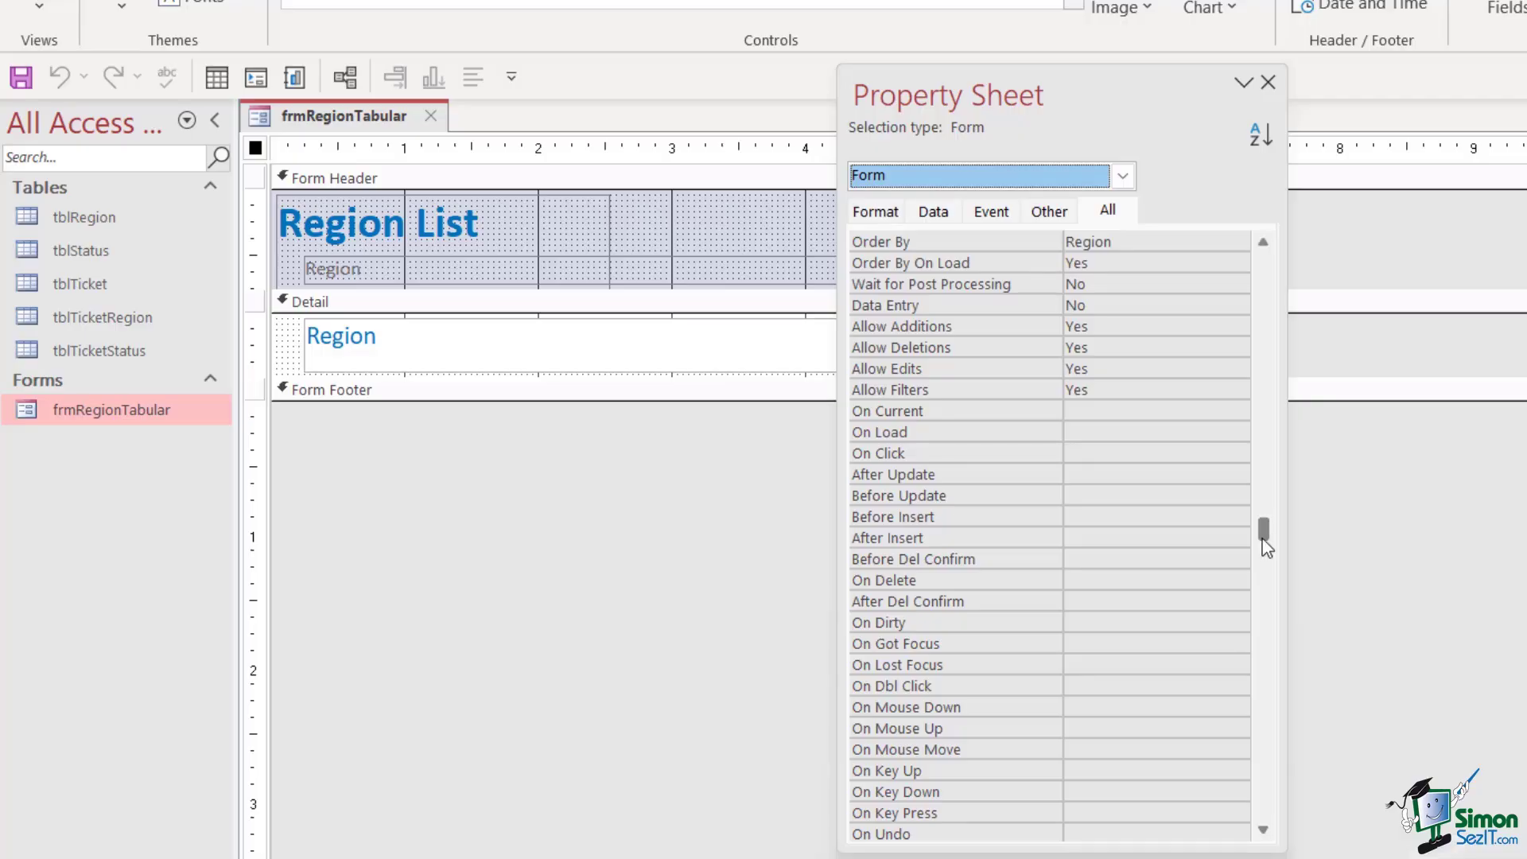
pyautogui.moveTo(1264, 531); pyautogui.dragTo(1265, 262)
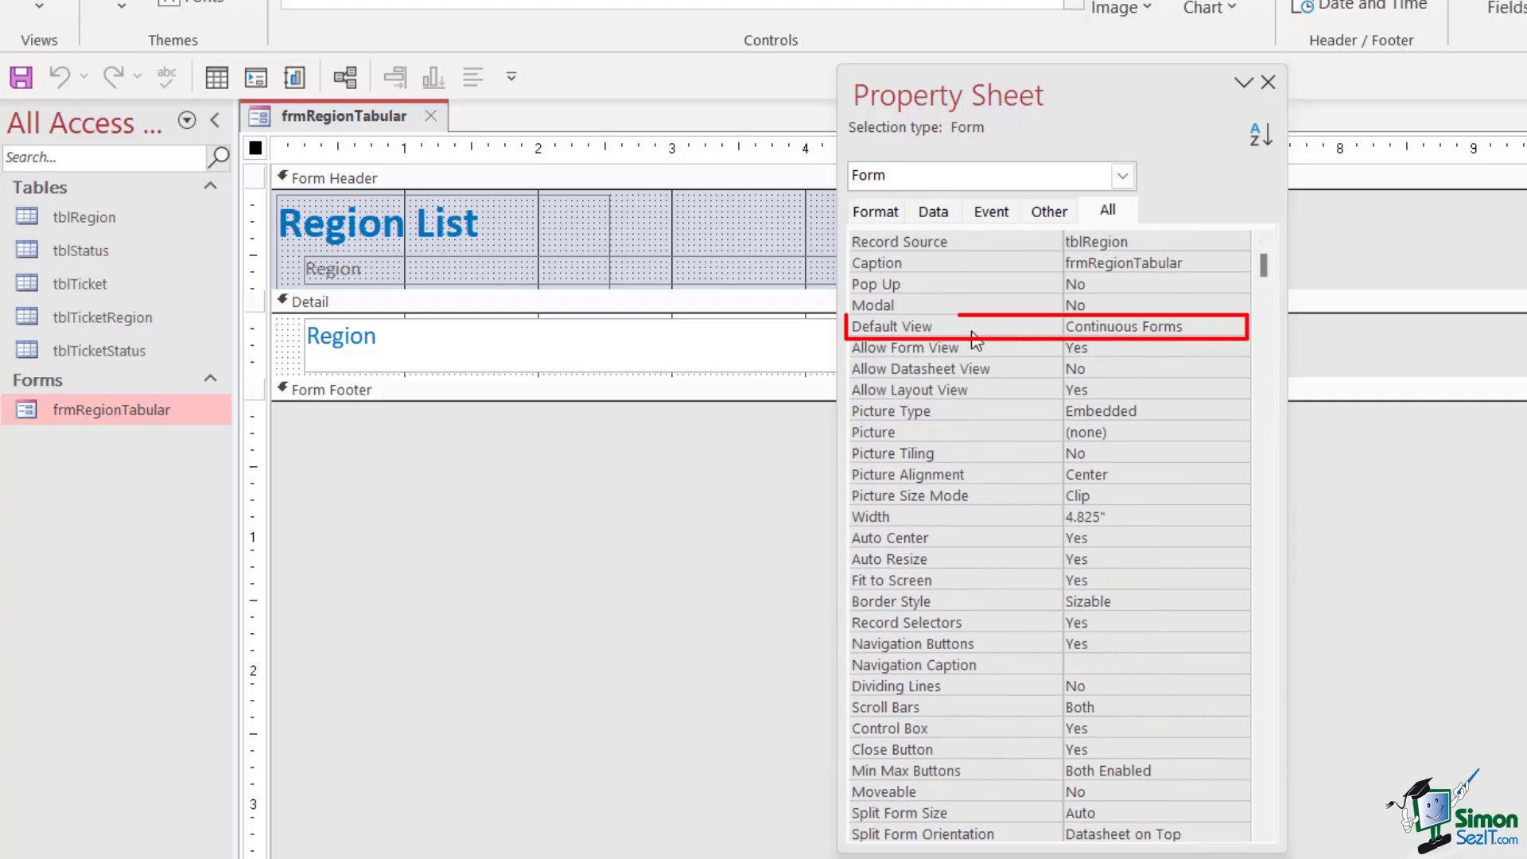
# Set the form's Default View property to Single Form and display the form in Form View
pyautogui.click(1112, 333)
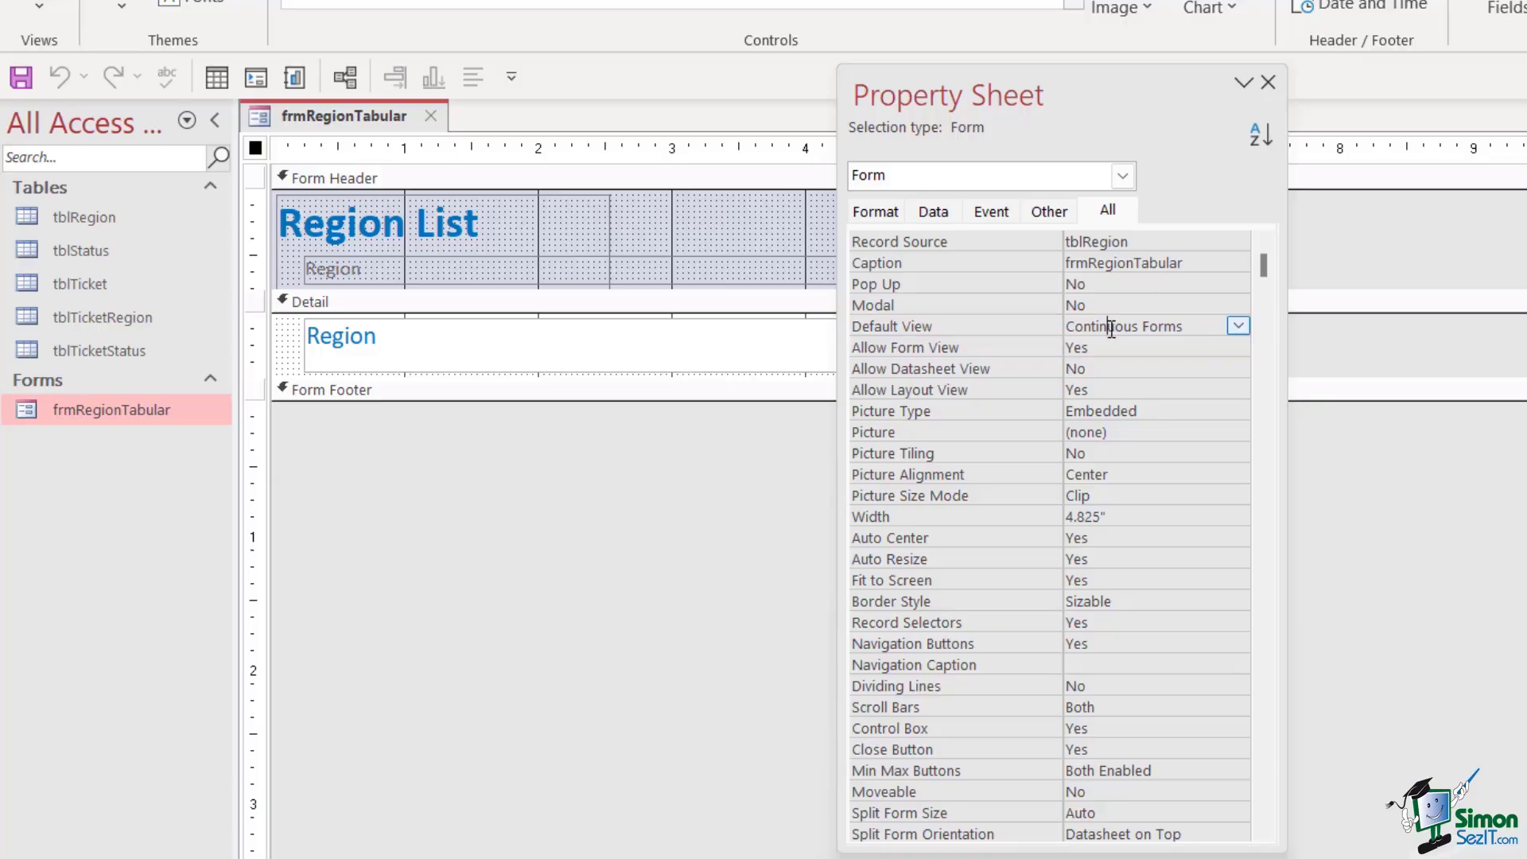
pyautogui.click(1238, 326)
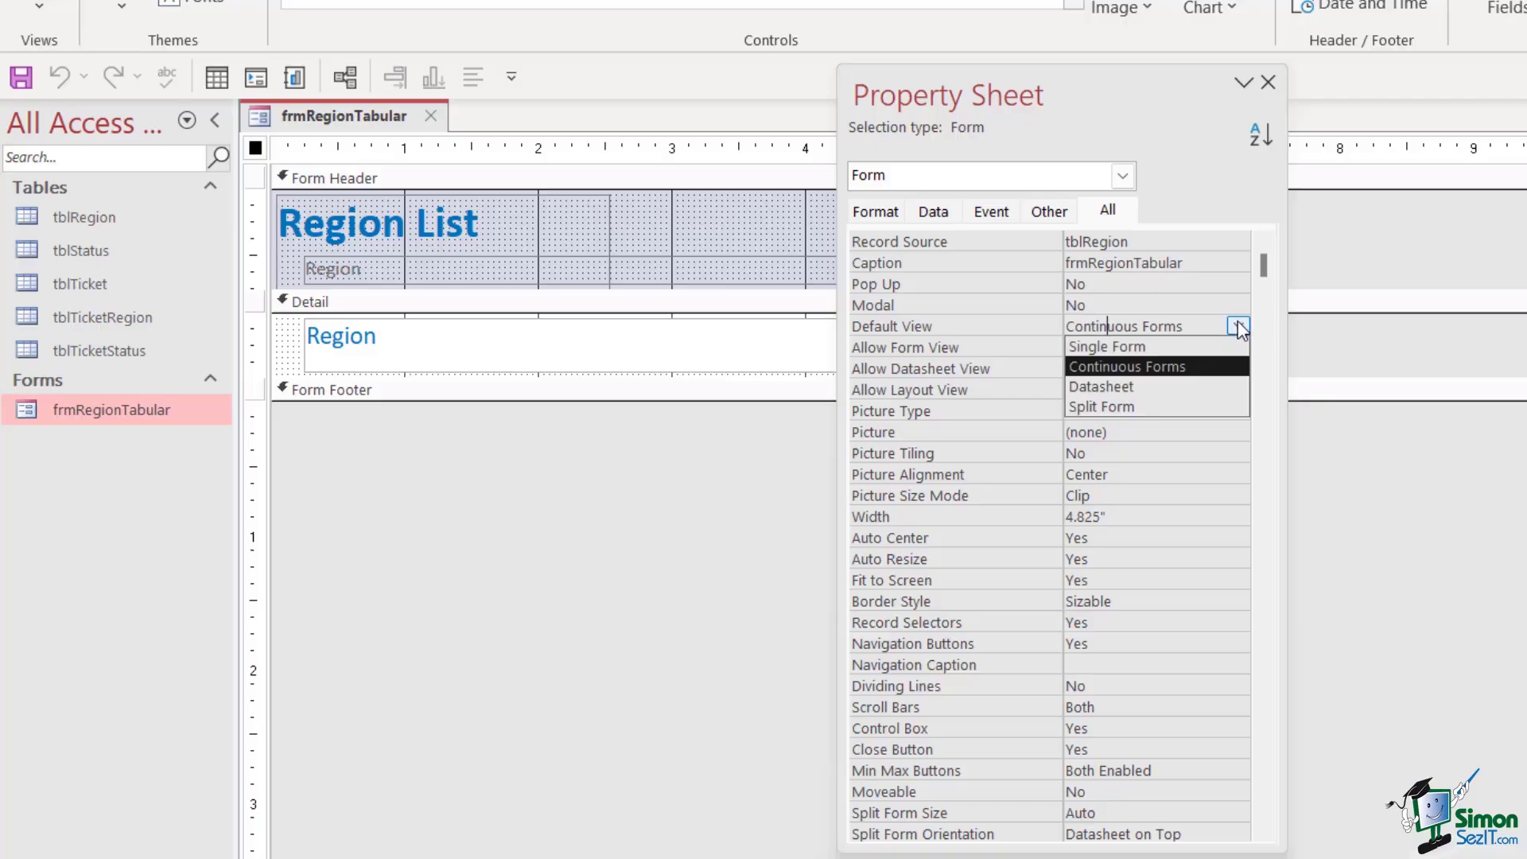
pyautogui.click(1176, 348)
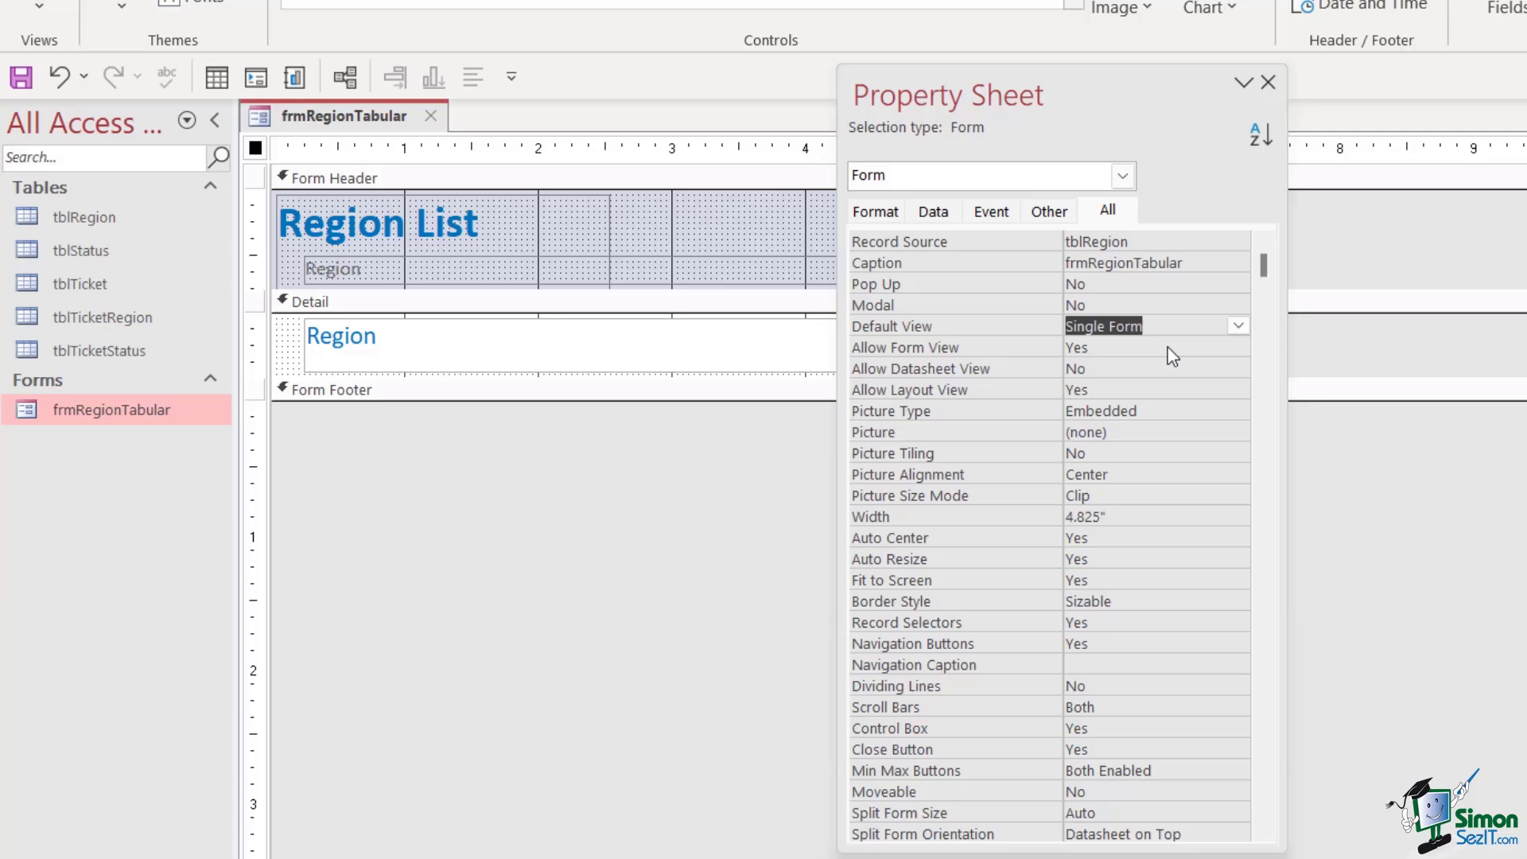
pyautogui.click(1268, 80)
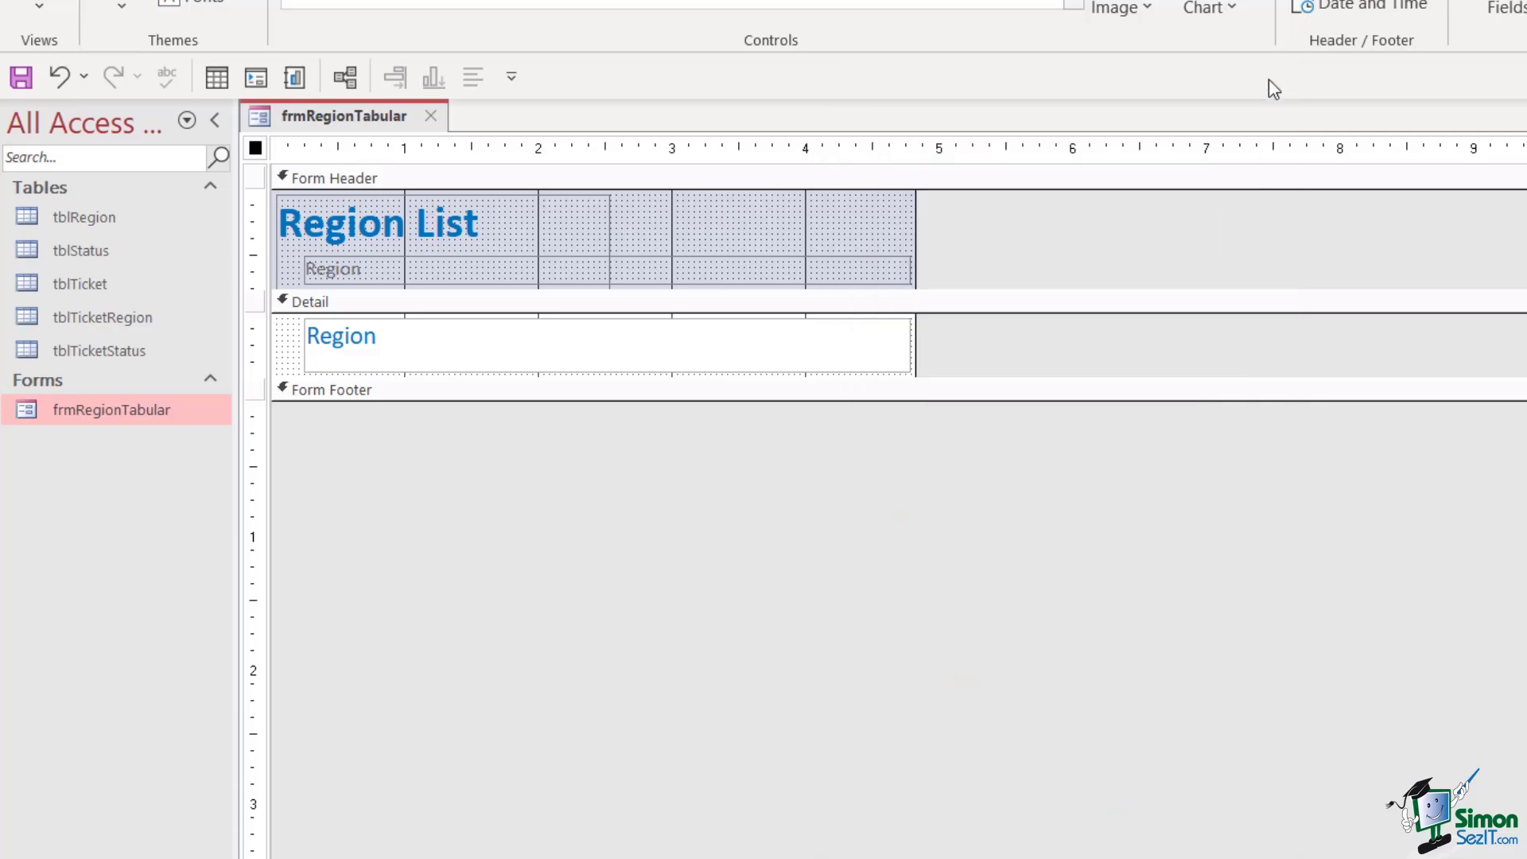
pyautogui.rightClick(355, 128)
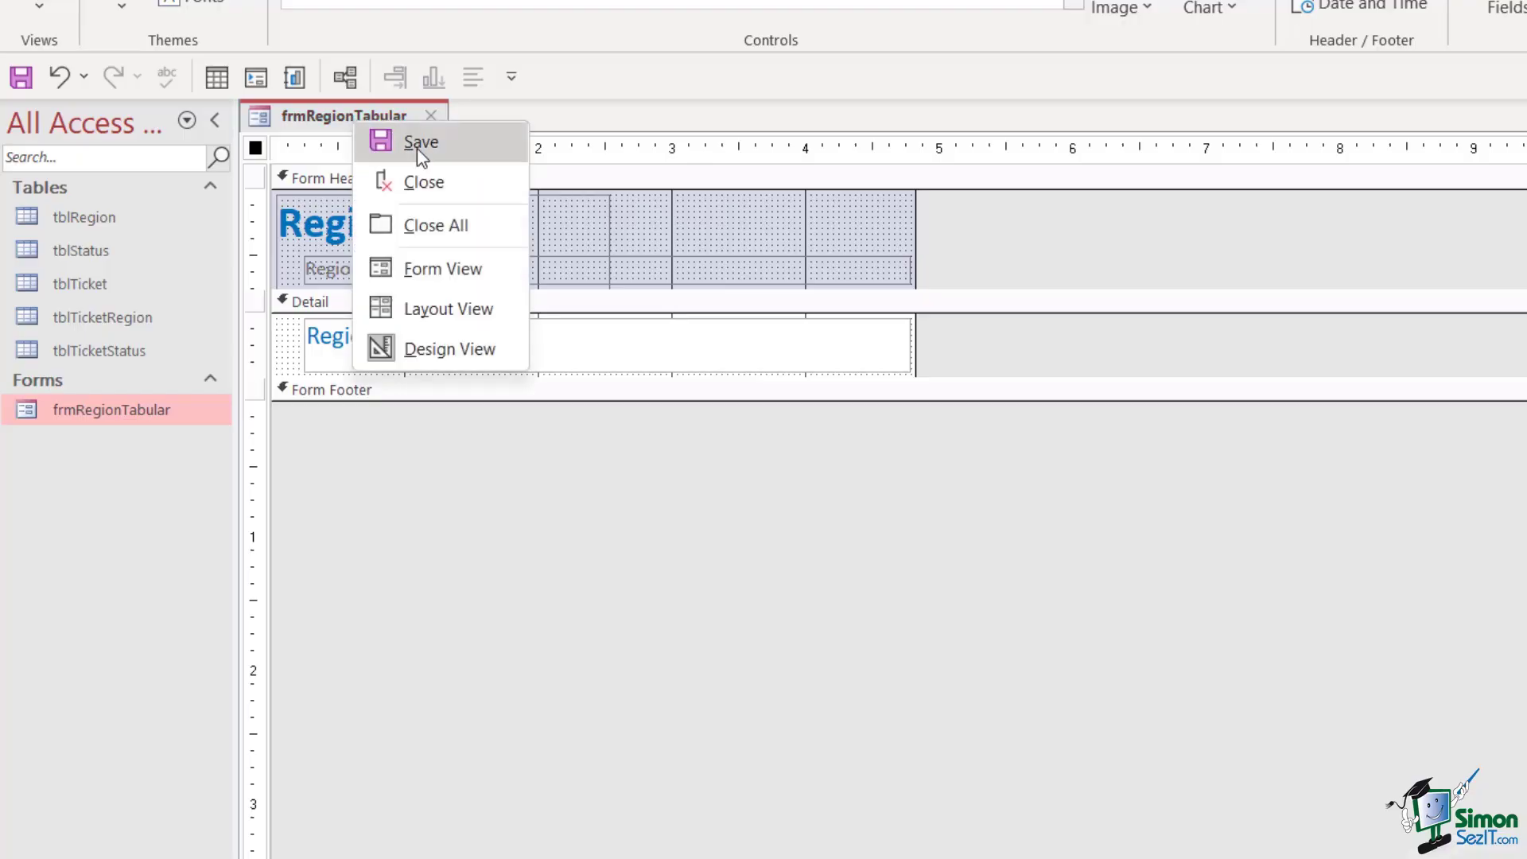
pyautogui.click(417, 271)
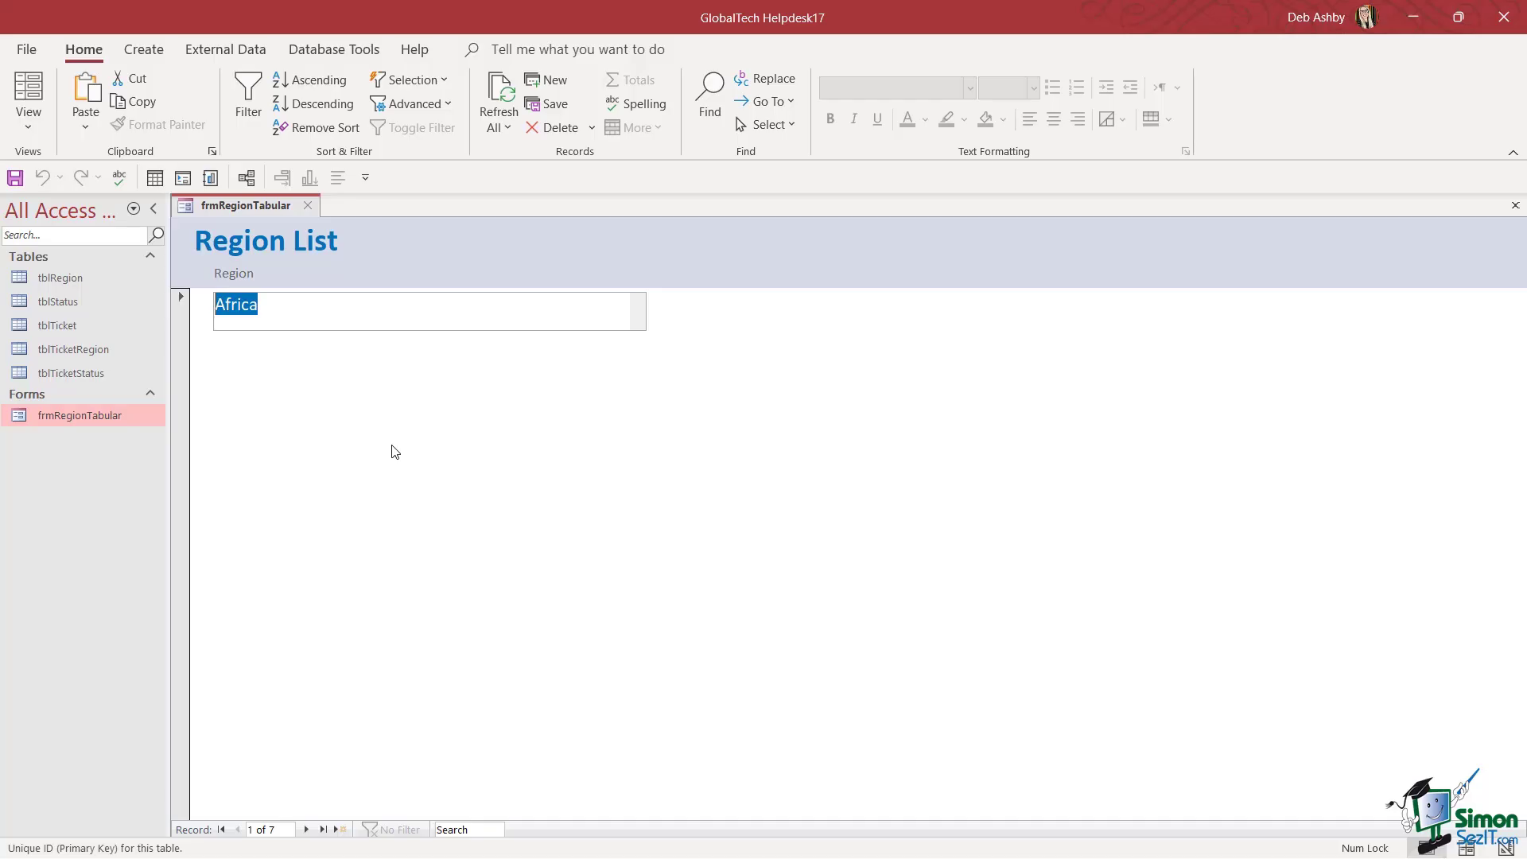
# Browse the single-form records forward and backward, and go to the last record
pyautogui.click(307, 830)
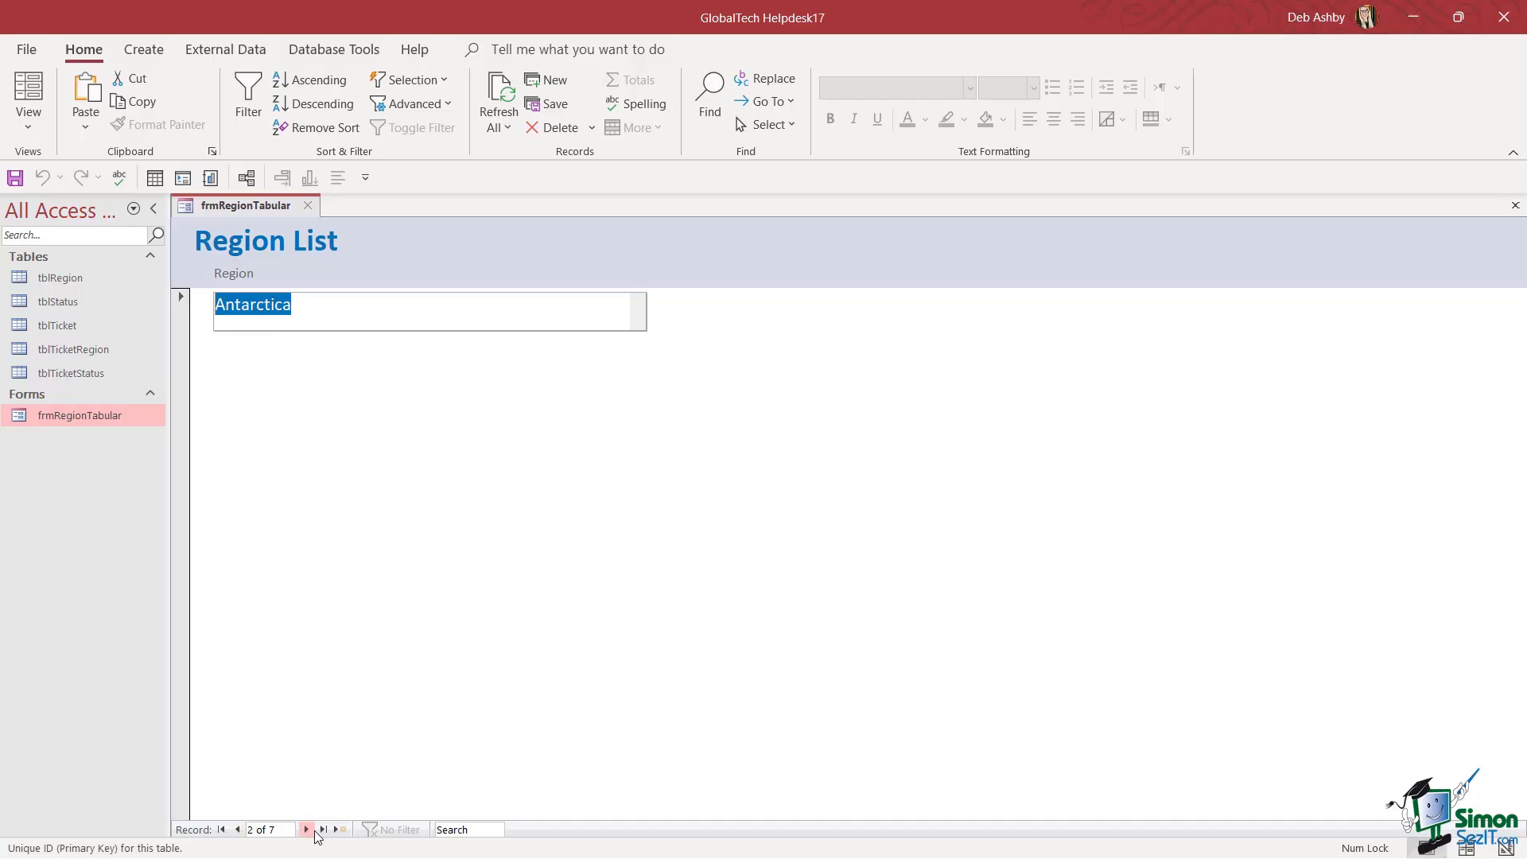
pyautogui.click(307, 830)
pyautogui.click(307, 830)
pyautogui.click(236, 830)
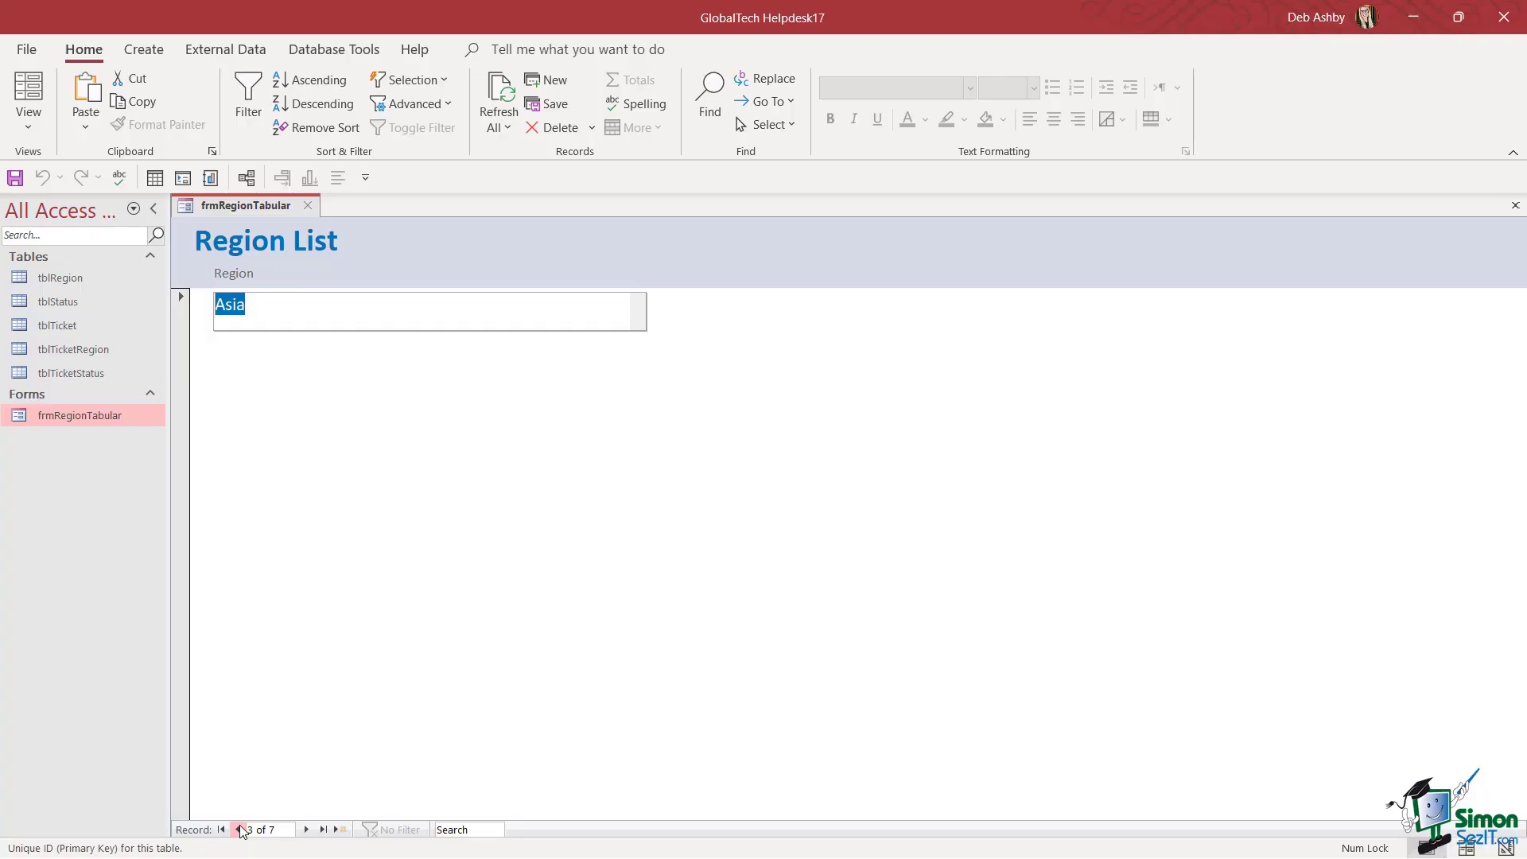
pyautogui.click(239, 830)
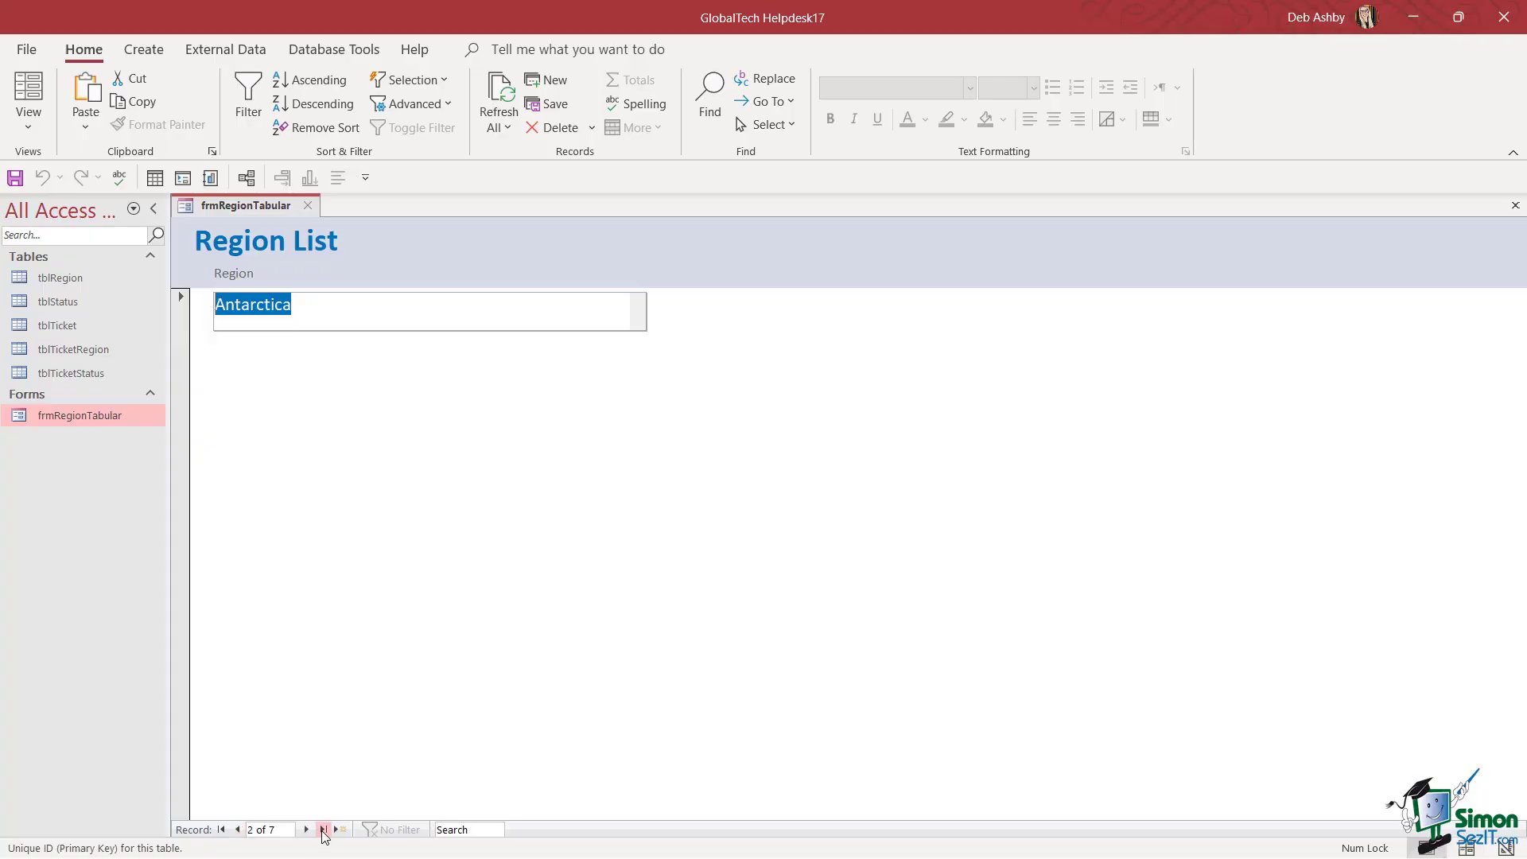
pyautogui.click(323, 830)
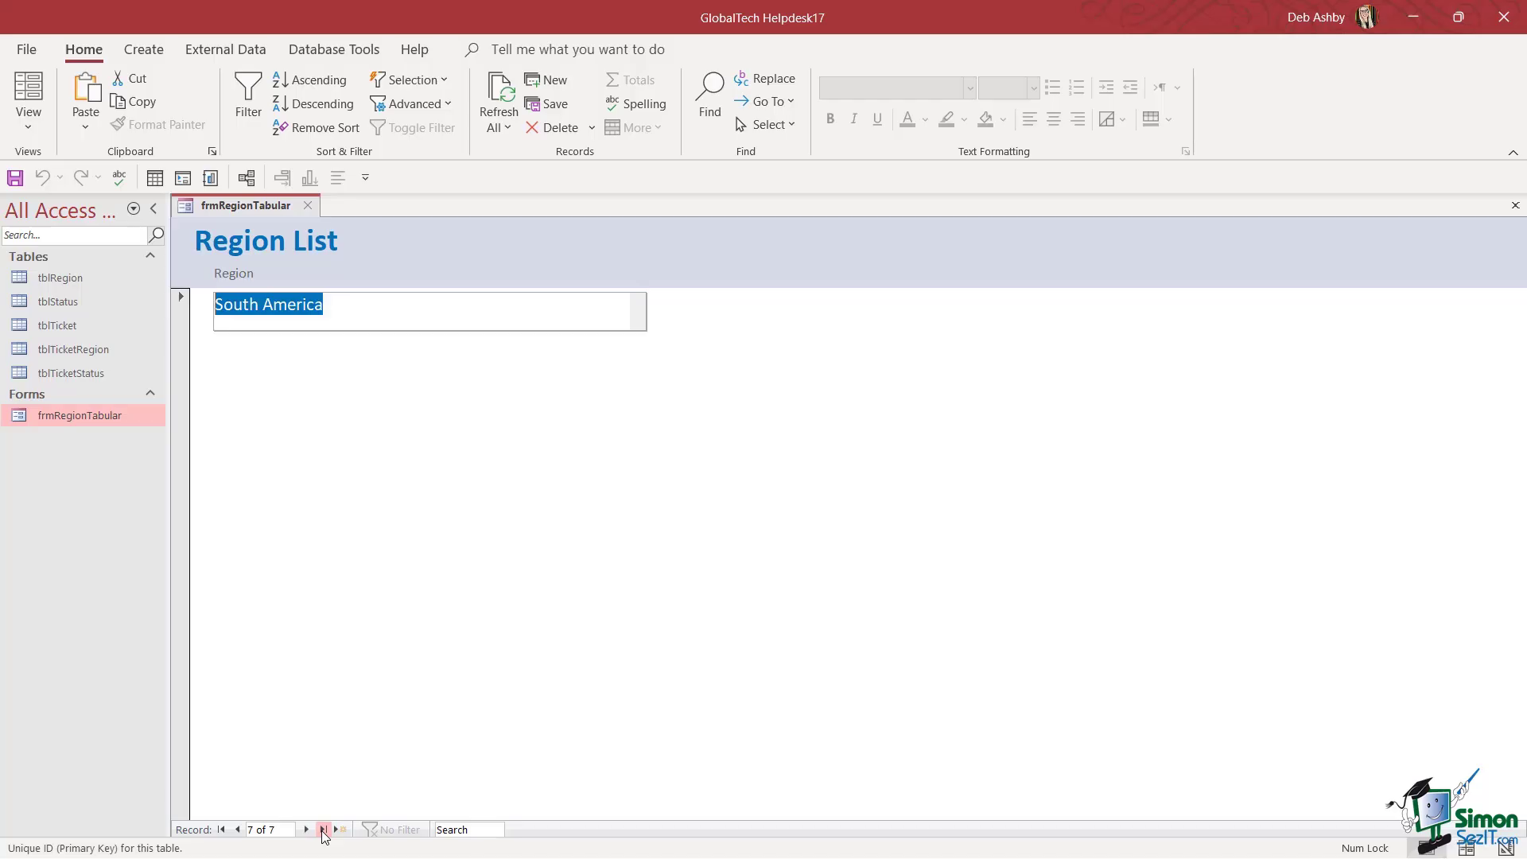
# Return to the first record and search the form's records for "Aus"
pyautogui.click(222, 830)
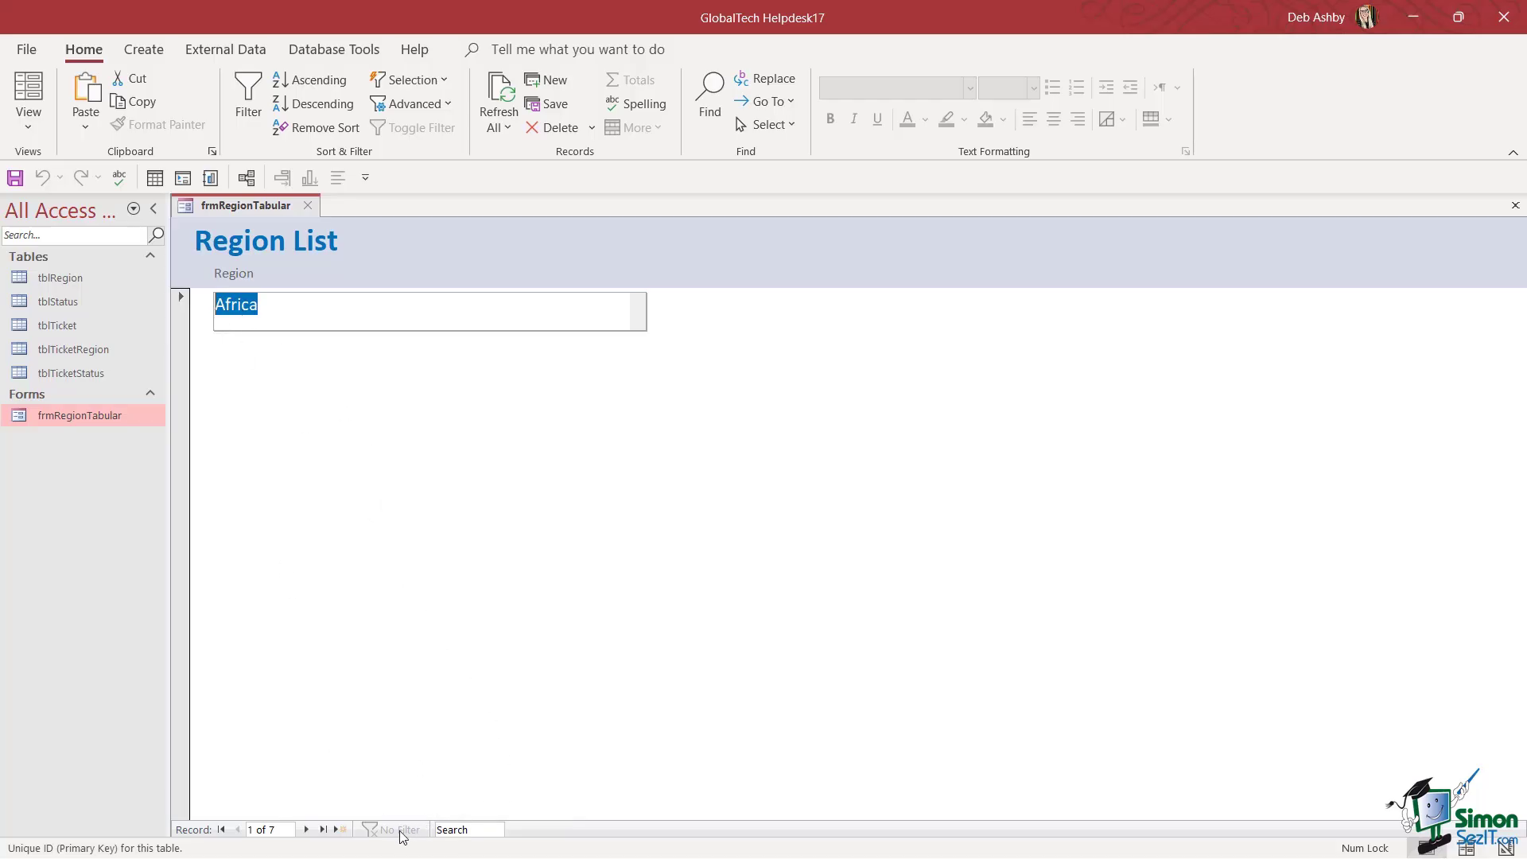
pyautogui.click(473, 829)
pyautogui.write('Aus')
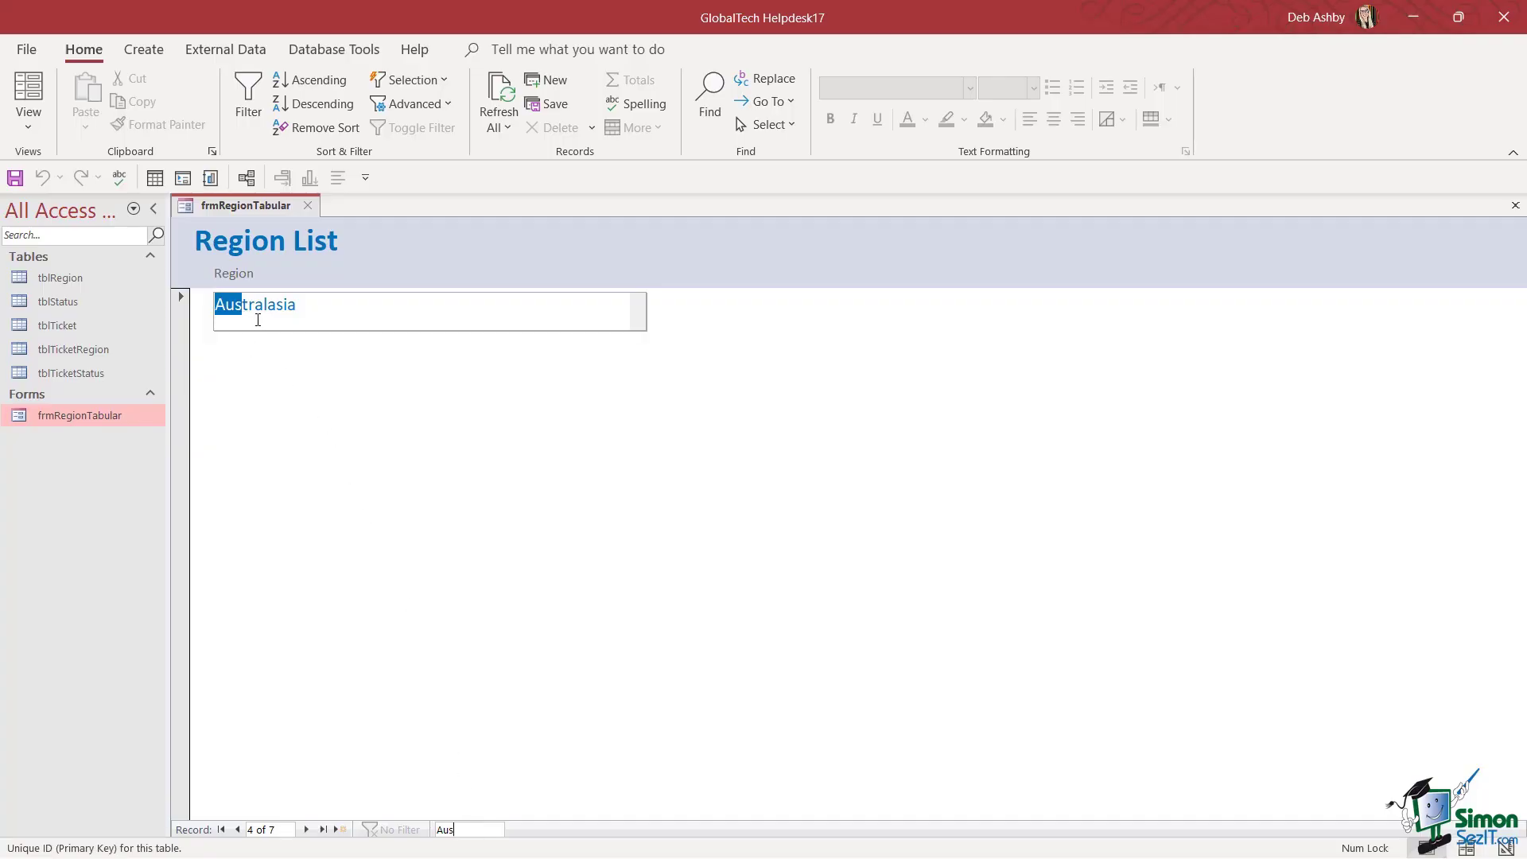
# Clear the search text from the form's record search
pyautogui.click(415, 830)
pyautogui.press('BackSpace')
pyautogui.click(440, 648)
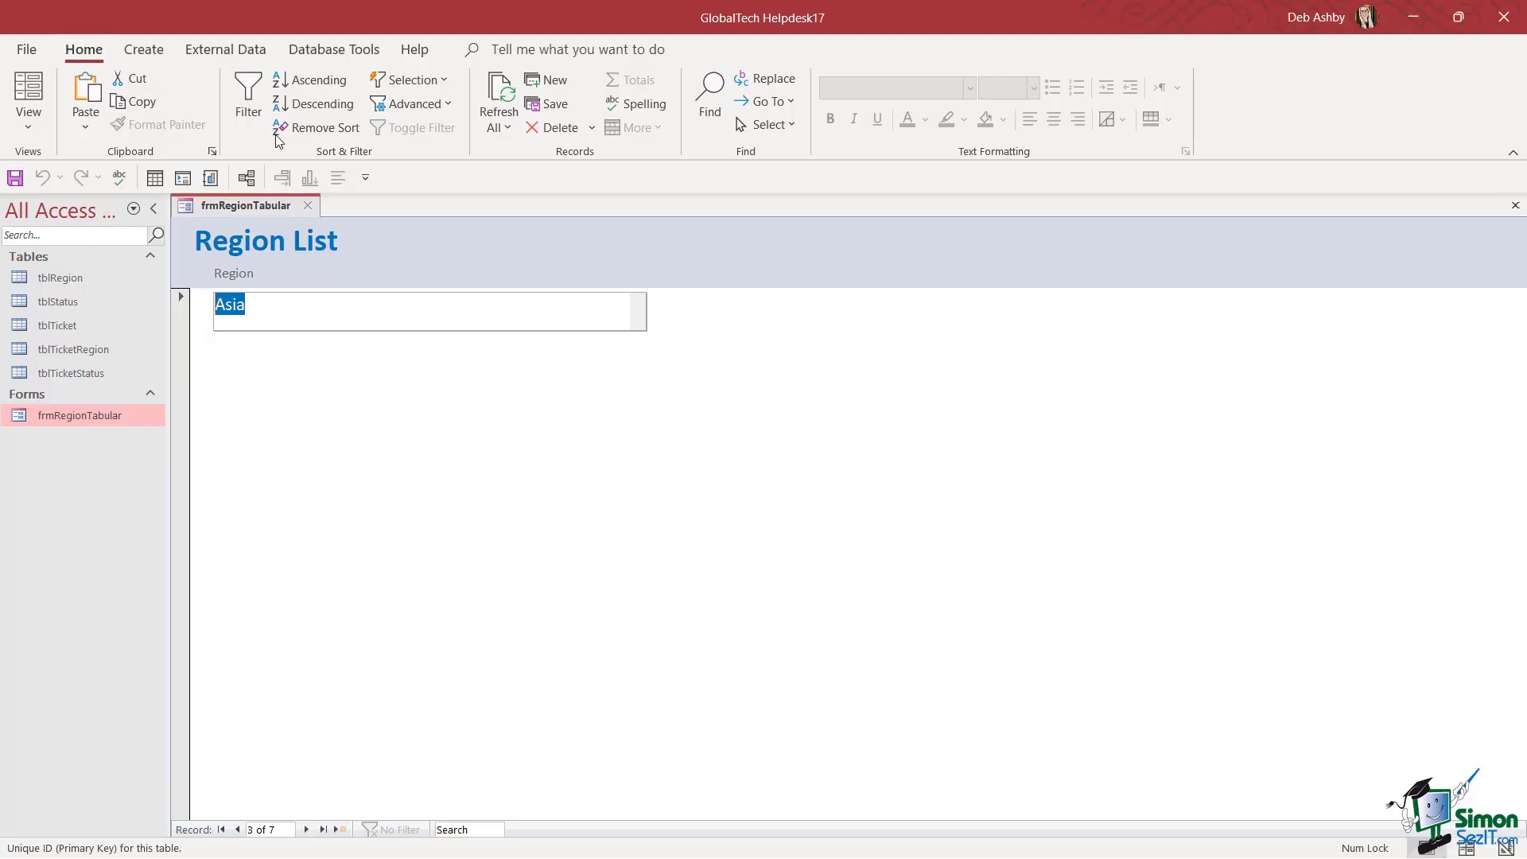
# Filter the Region field to Africa, Asia and Australasia only, and browse the filtered records through to the last one
pyautogui.click(260, 107)
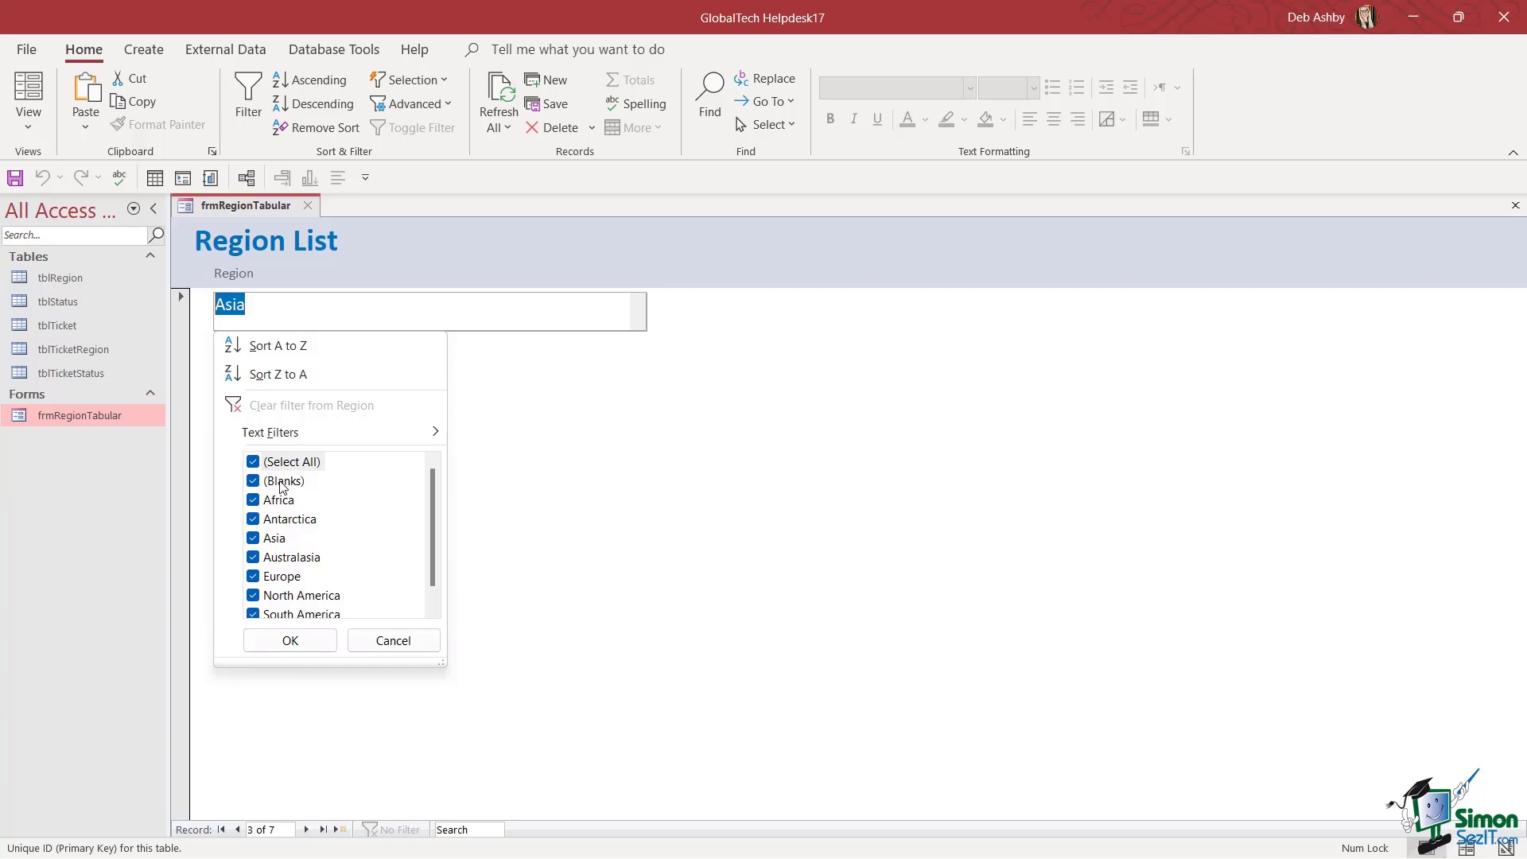
pyautogui.moveTo(432, 524); pyautogui.dragTo(435, 465)
pyautogui.click(253, 462)
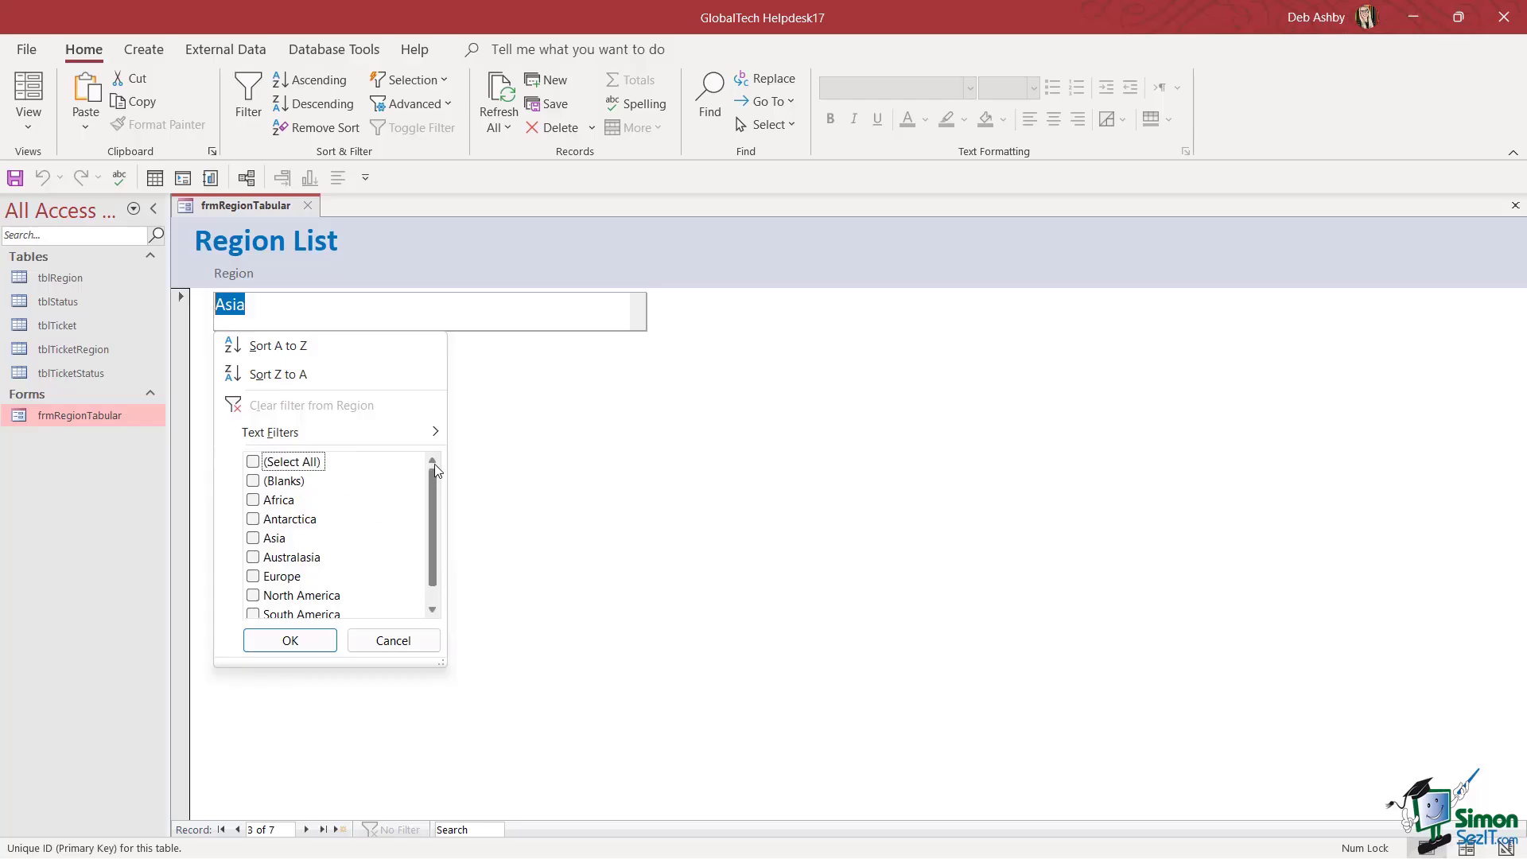
pyautogui.click(253, 500)
pyautogui.click(253, 538)
pyautogui.click(253, 557)
pyautogui.click(290, 641)
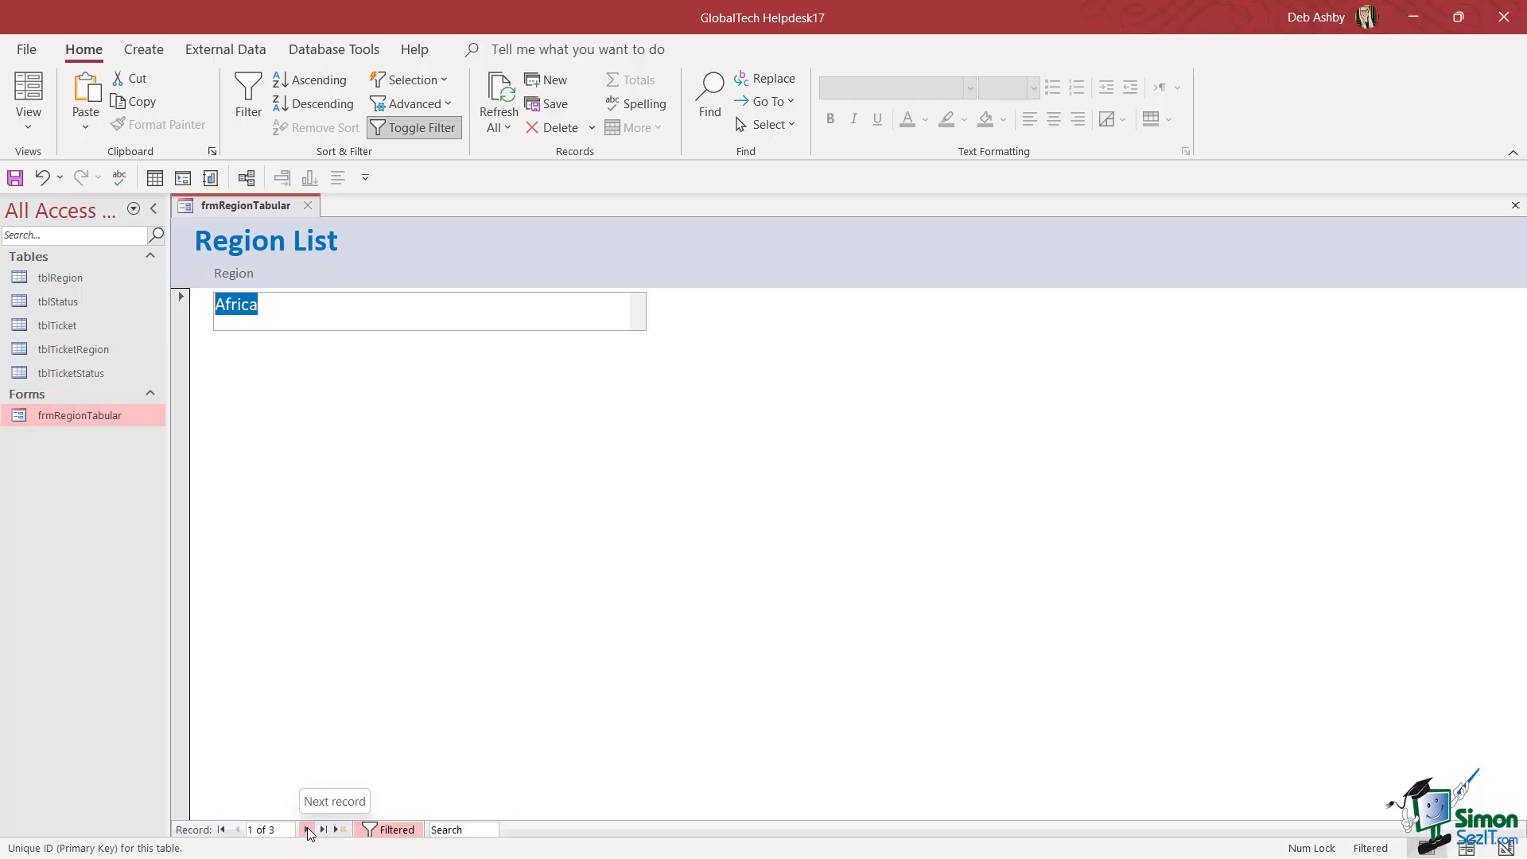
pyautogui.click(307, 830)
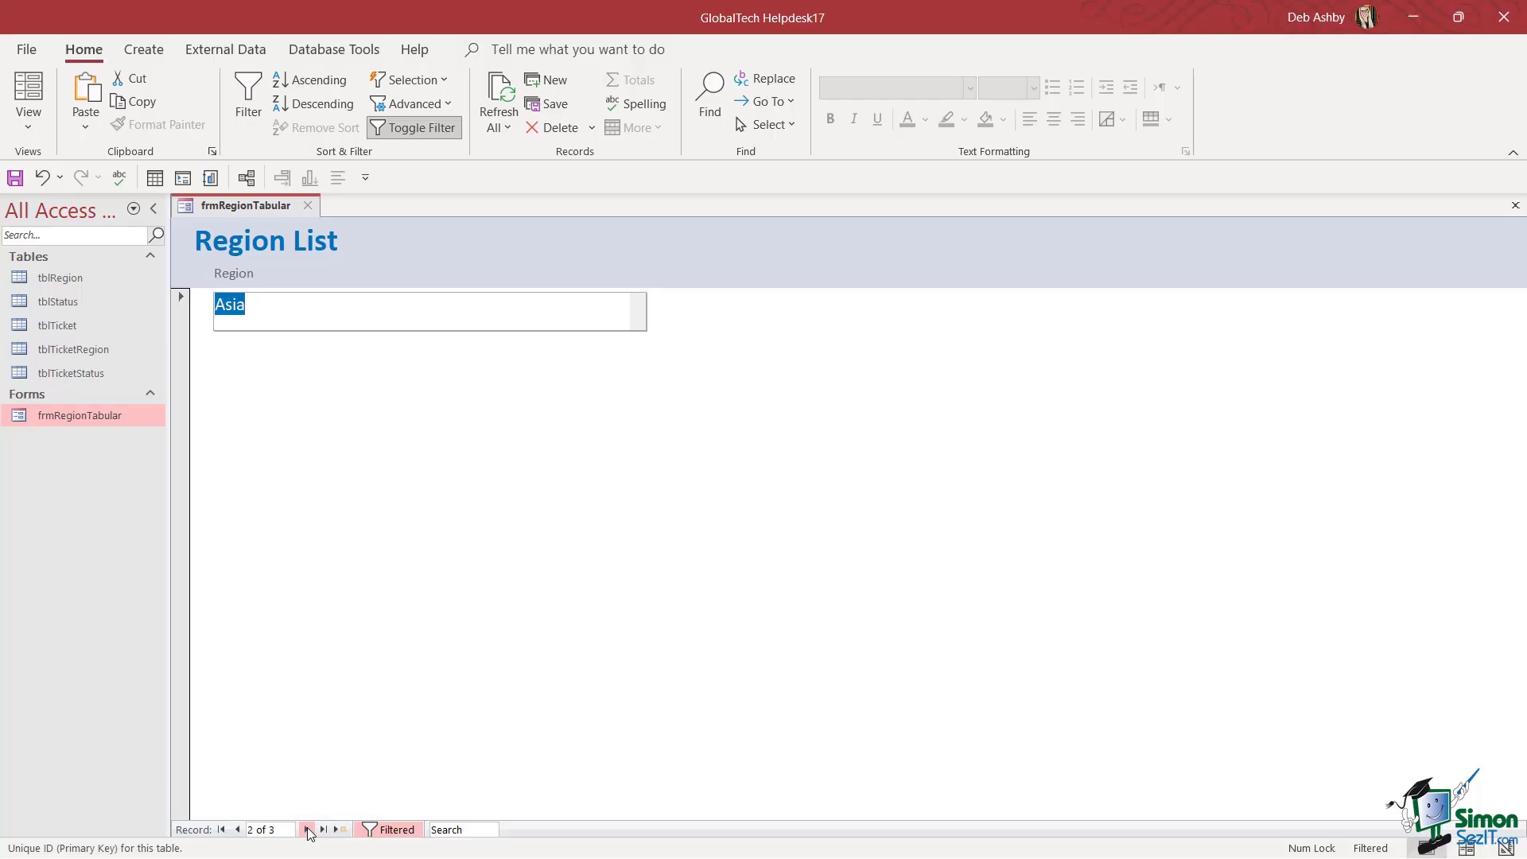
pyautogui.click(307, 830)
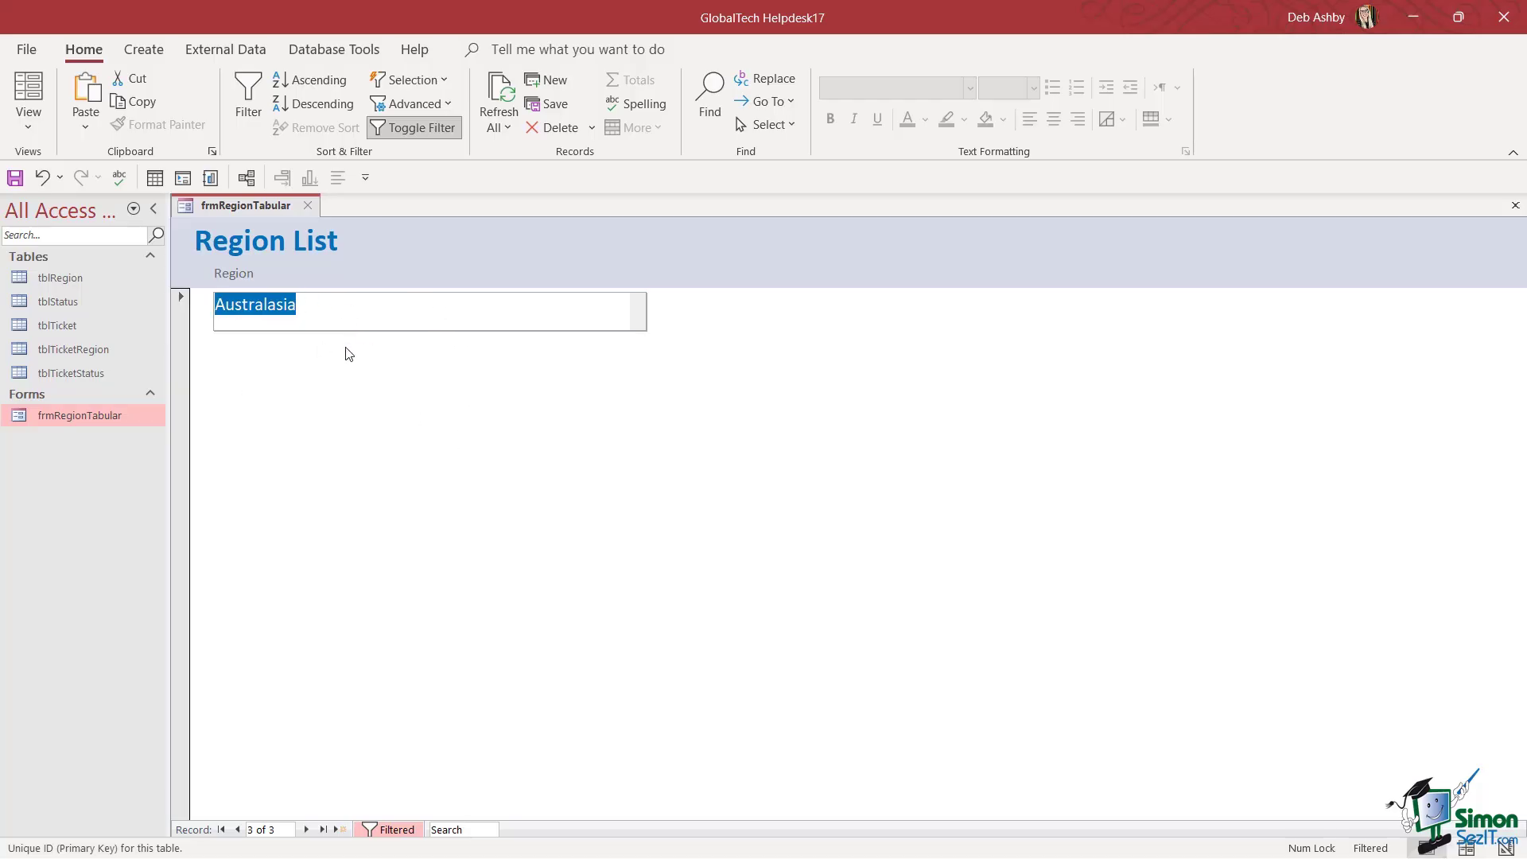
# Toggle the region filter off and on several times, and leave the form unfiltered
pyautogui.click(394, 831)
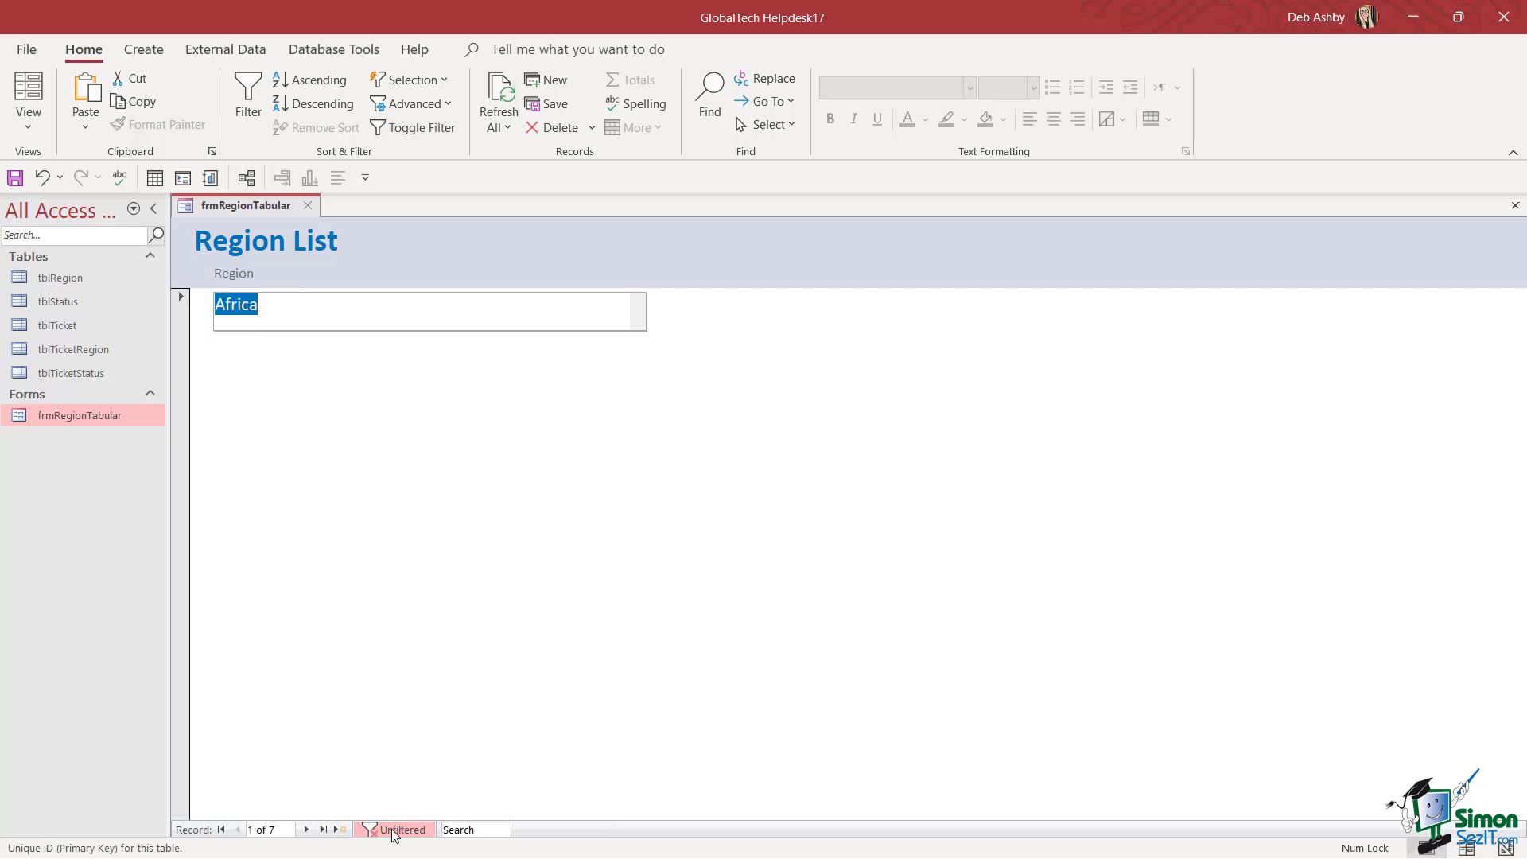
pyautogui.click(394, 832)
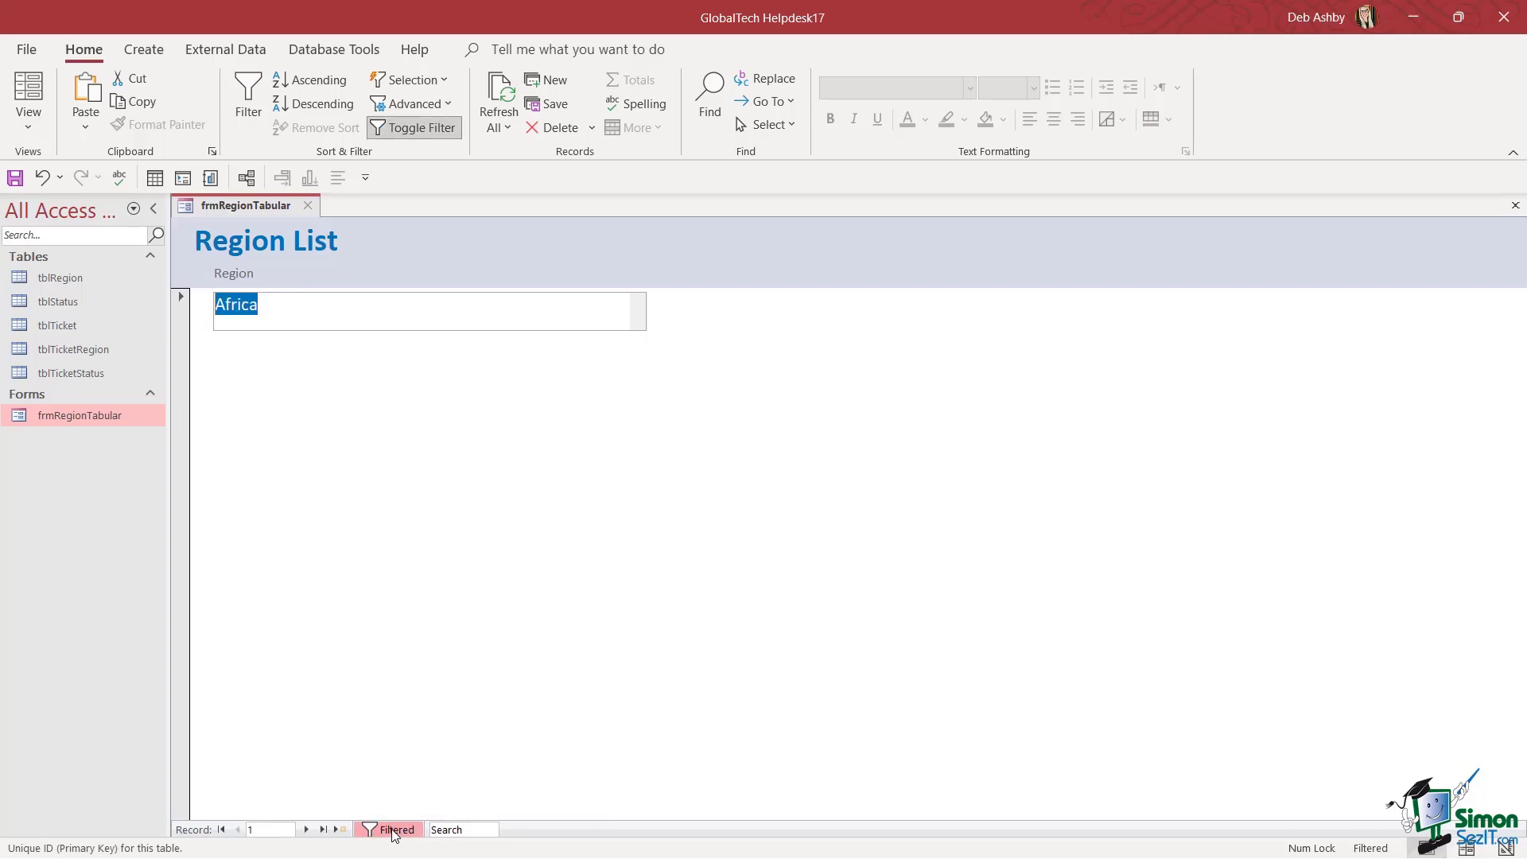
pyautogui.click(394, 832)
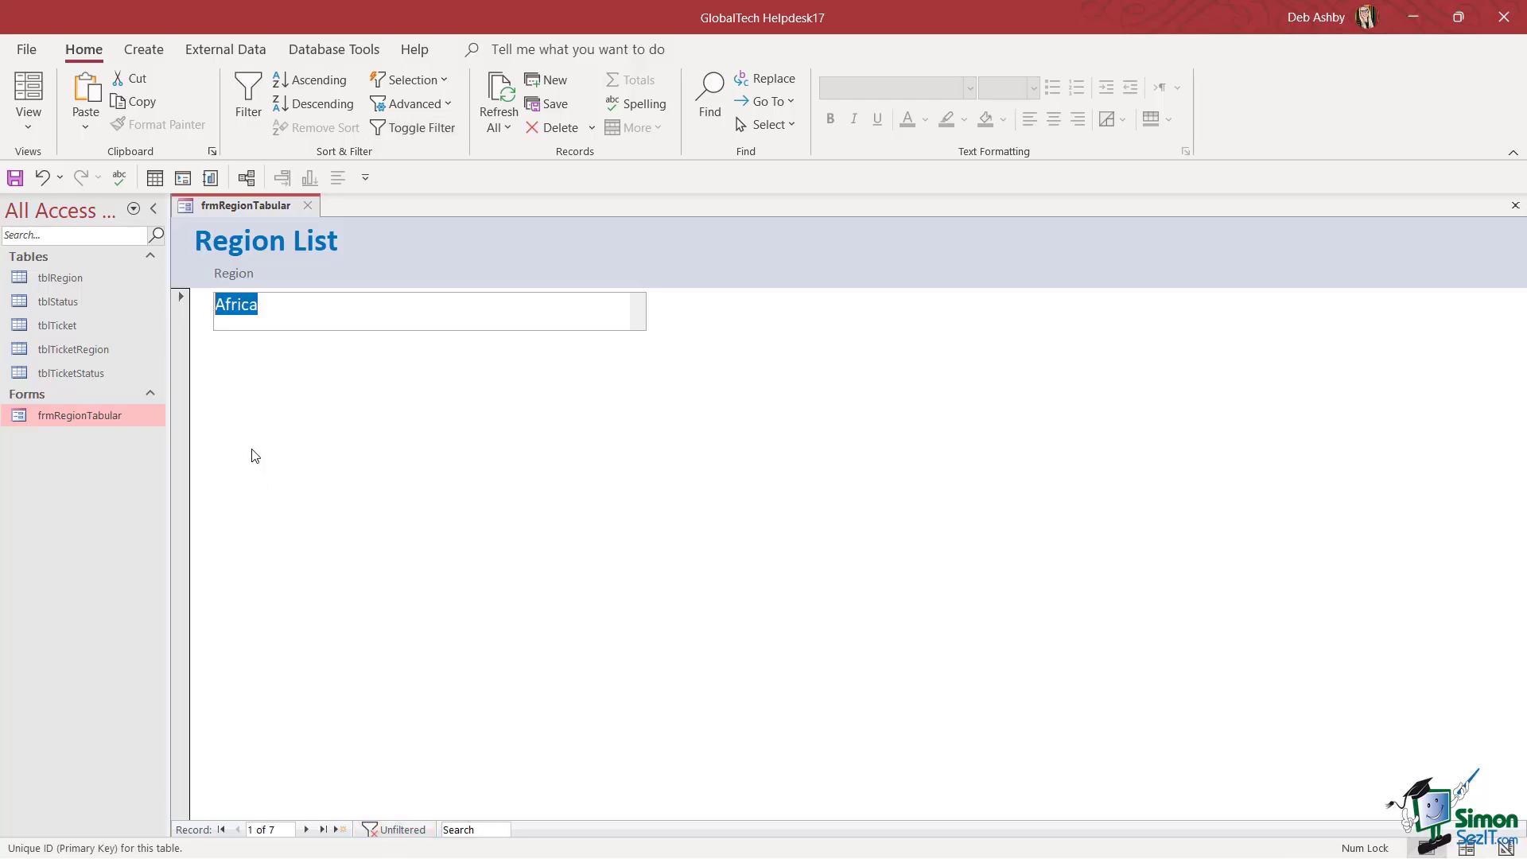
pyautogui.click(389, 832)
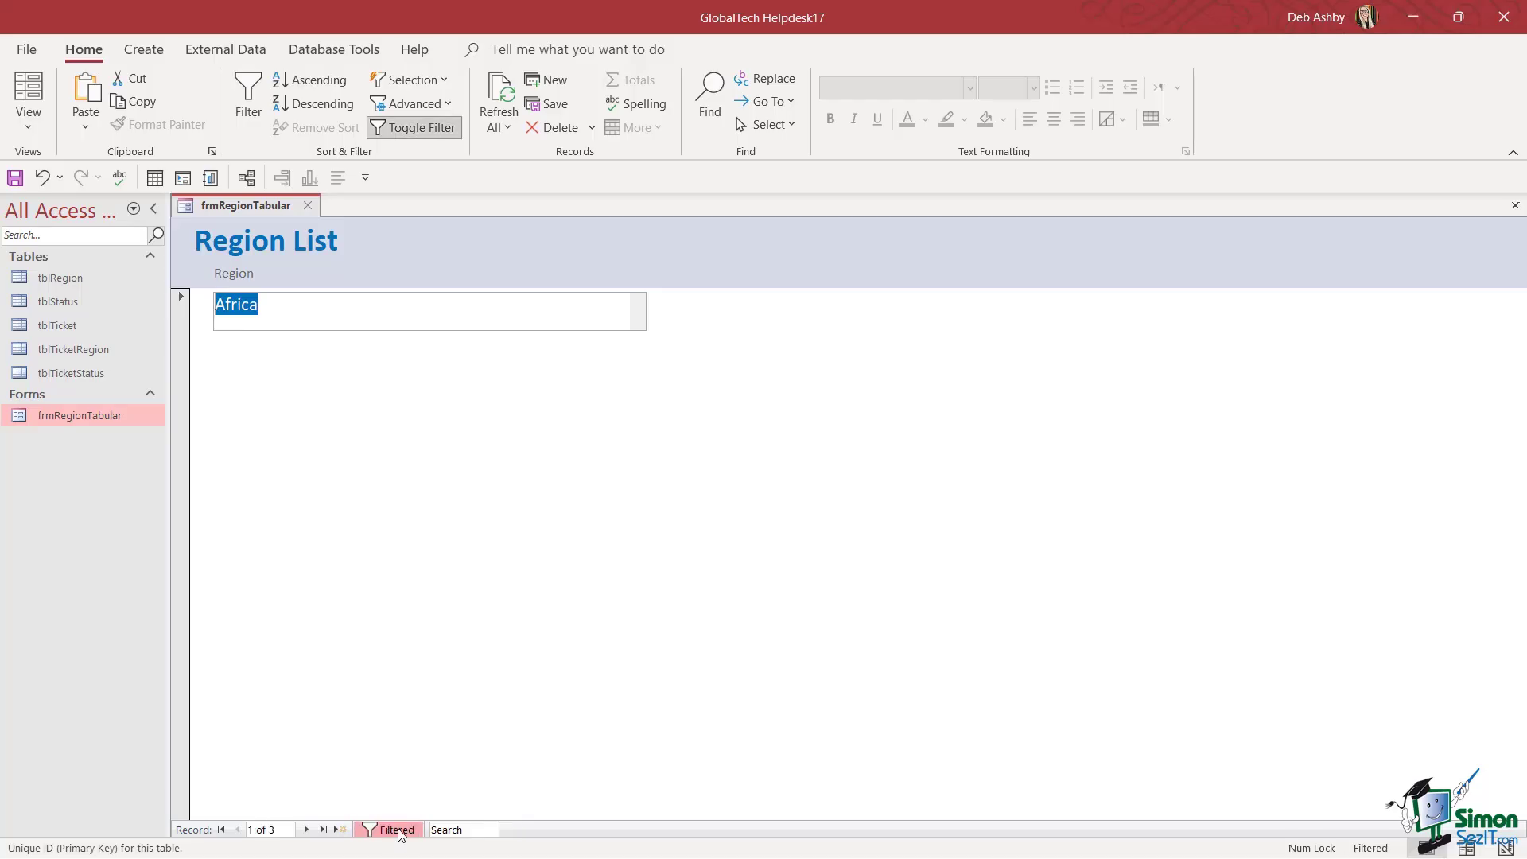
pyautogui.click(396, 830)
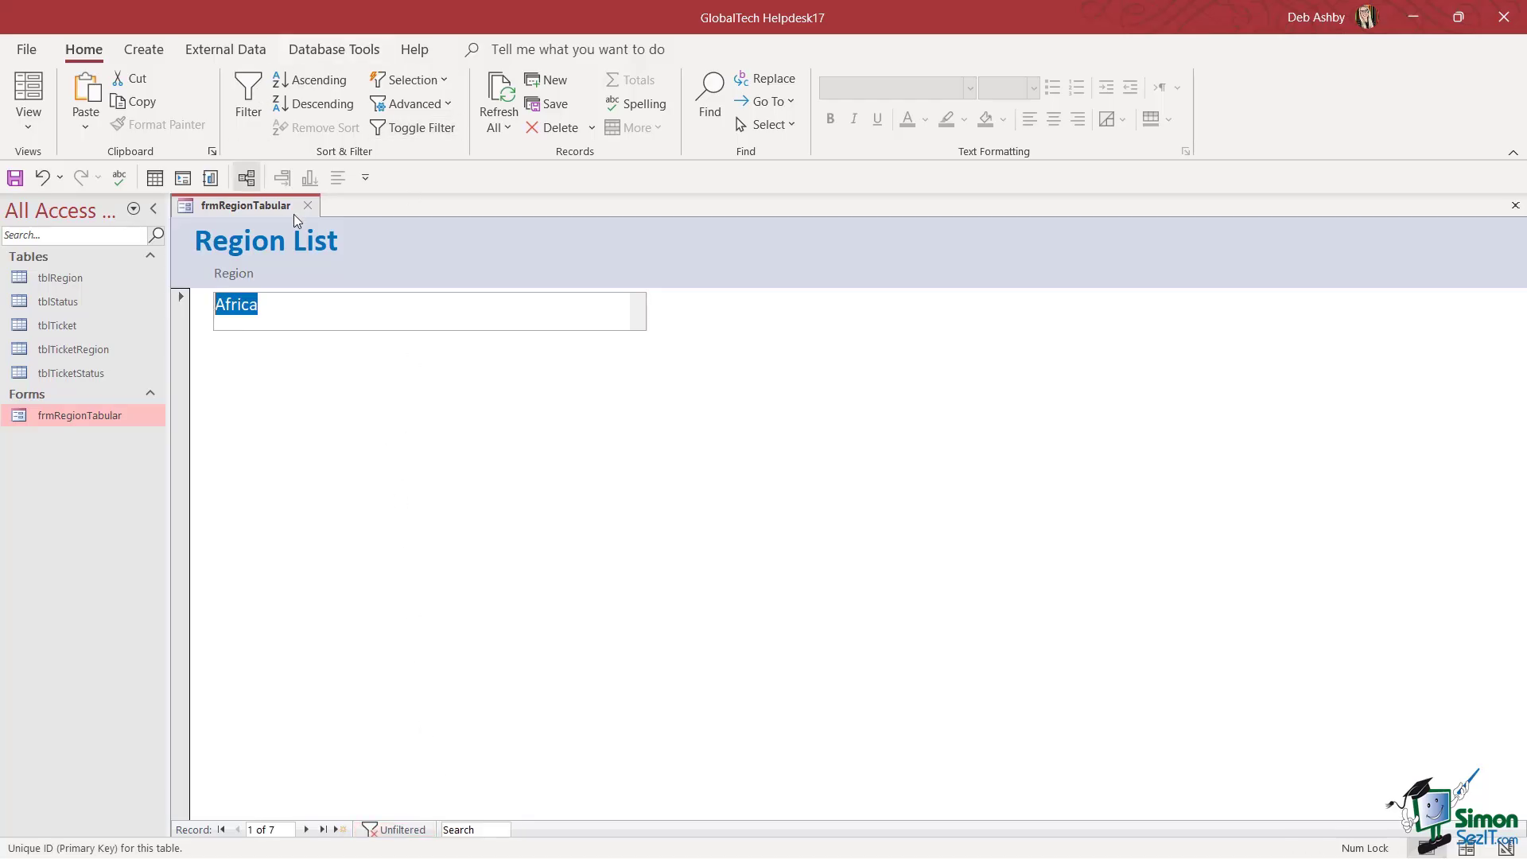
pyautogui.click(439, 132)
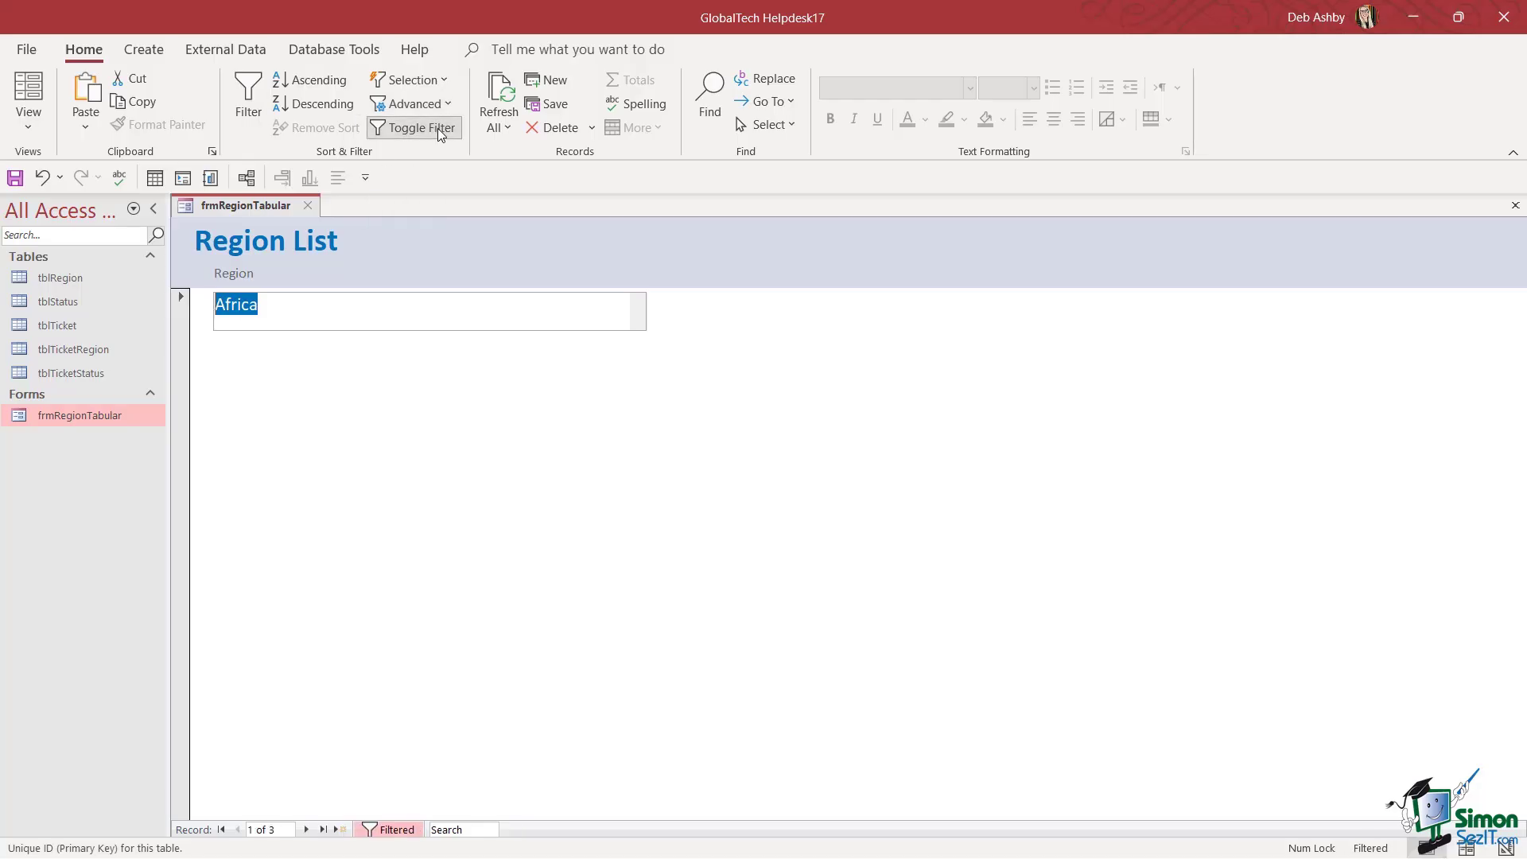
pyautogui.click(437, 128)
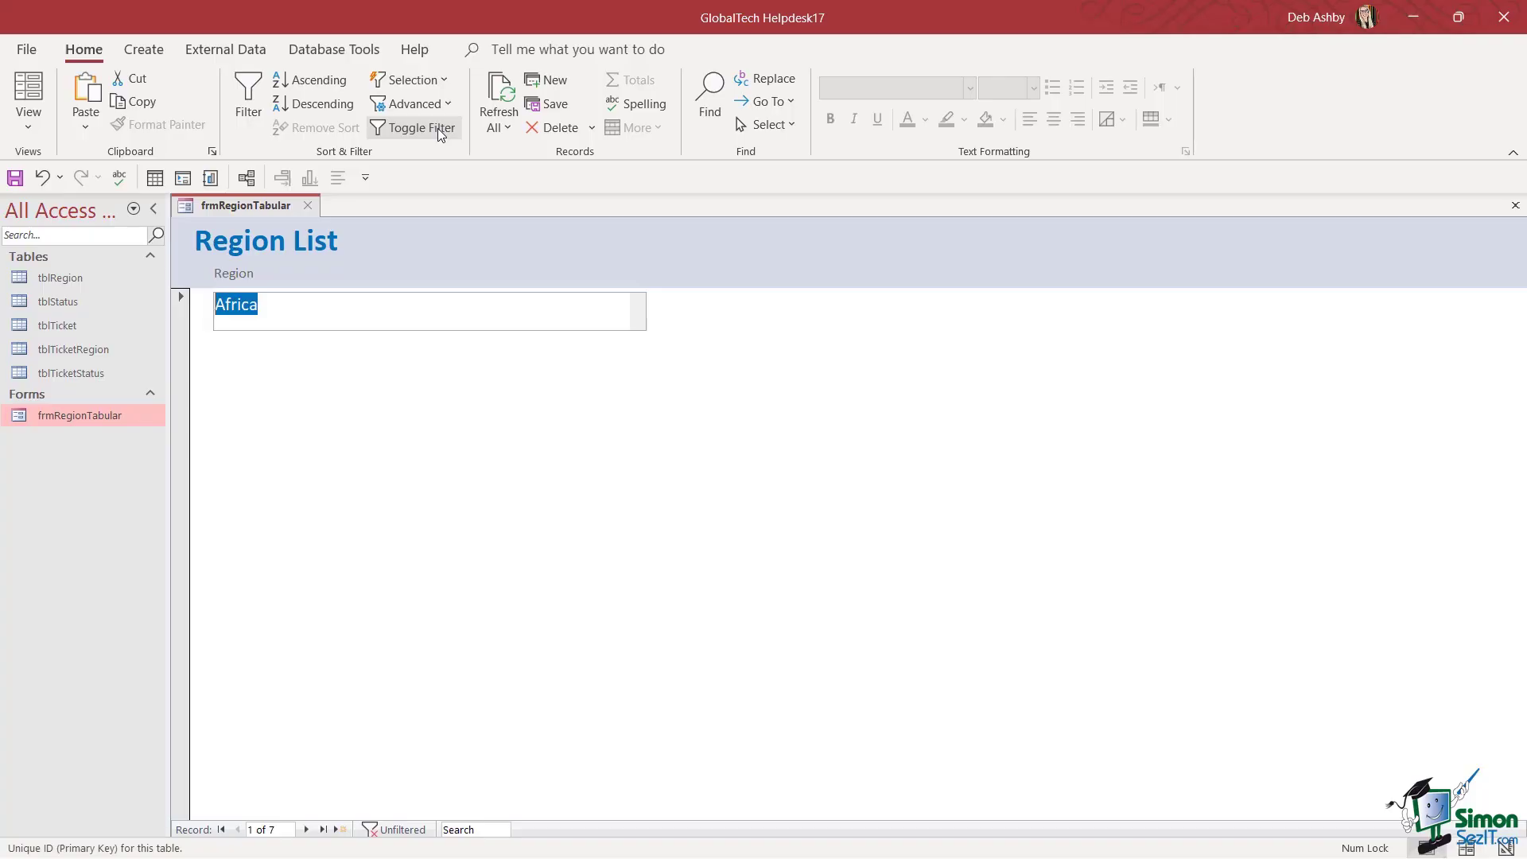
pyautogui.click(438, 127)
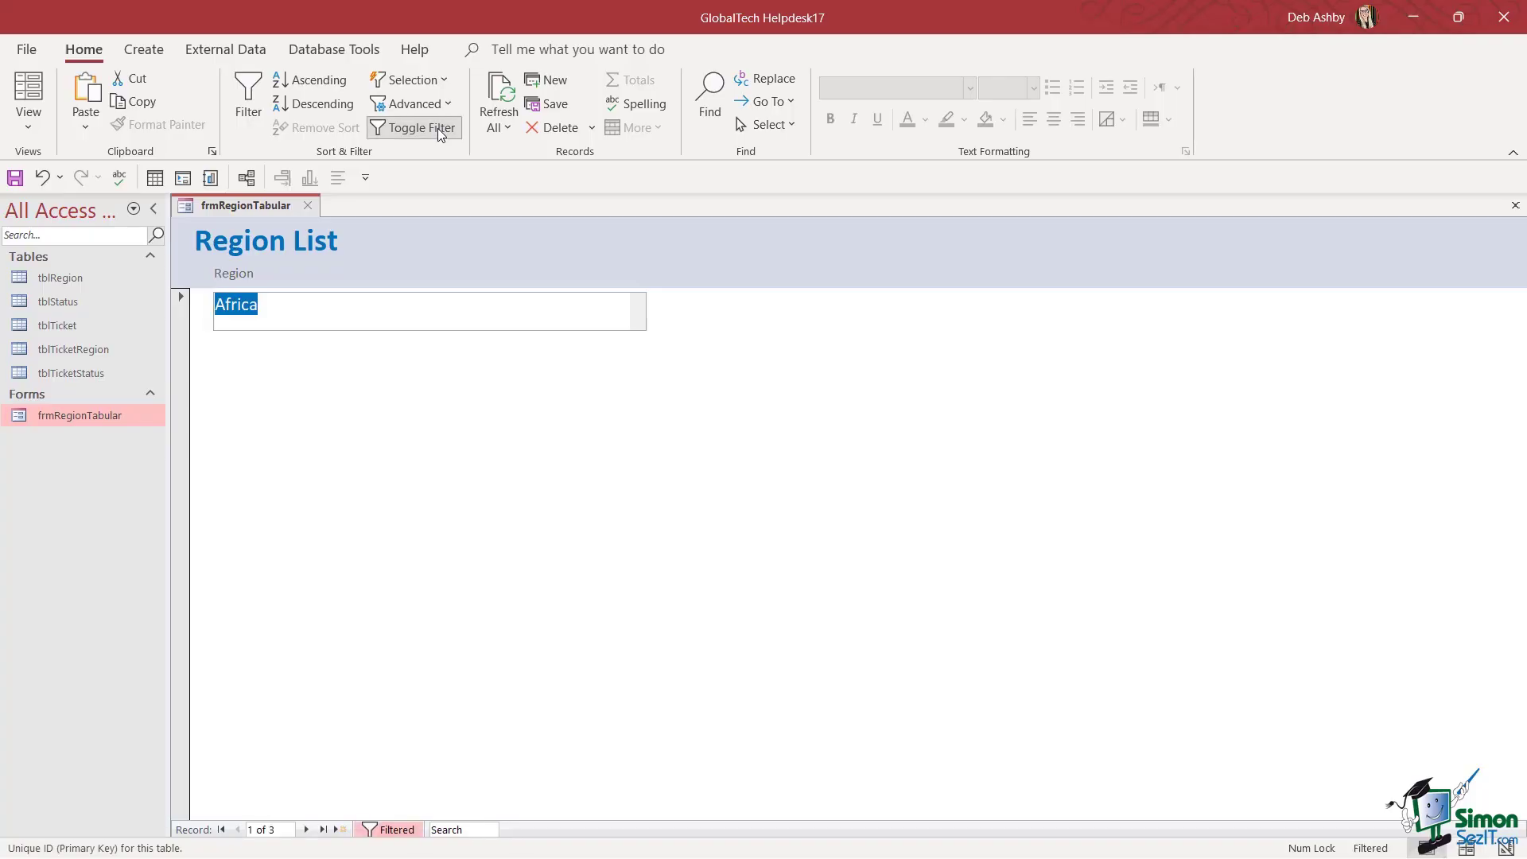
pyautogui.click(438, 127)
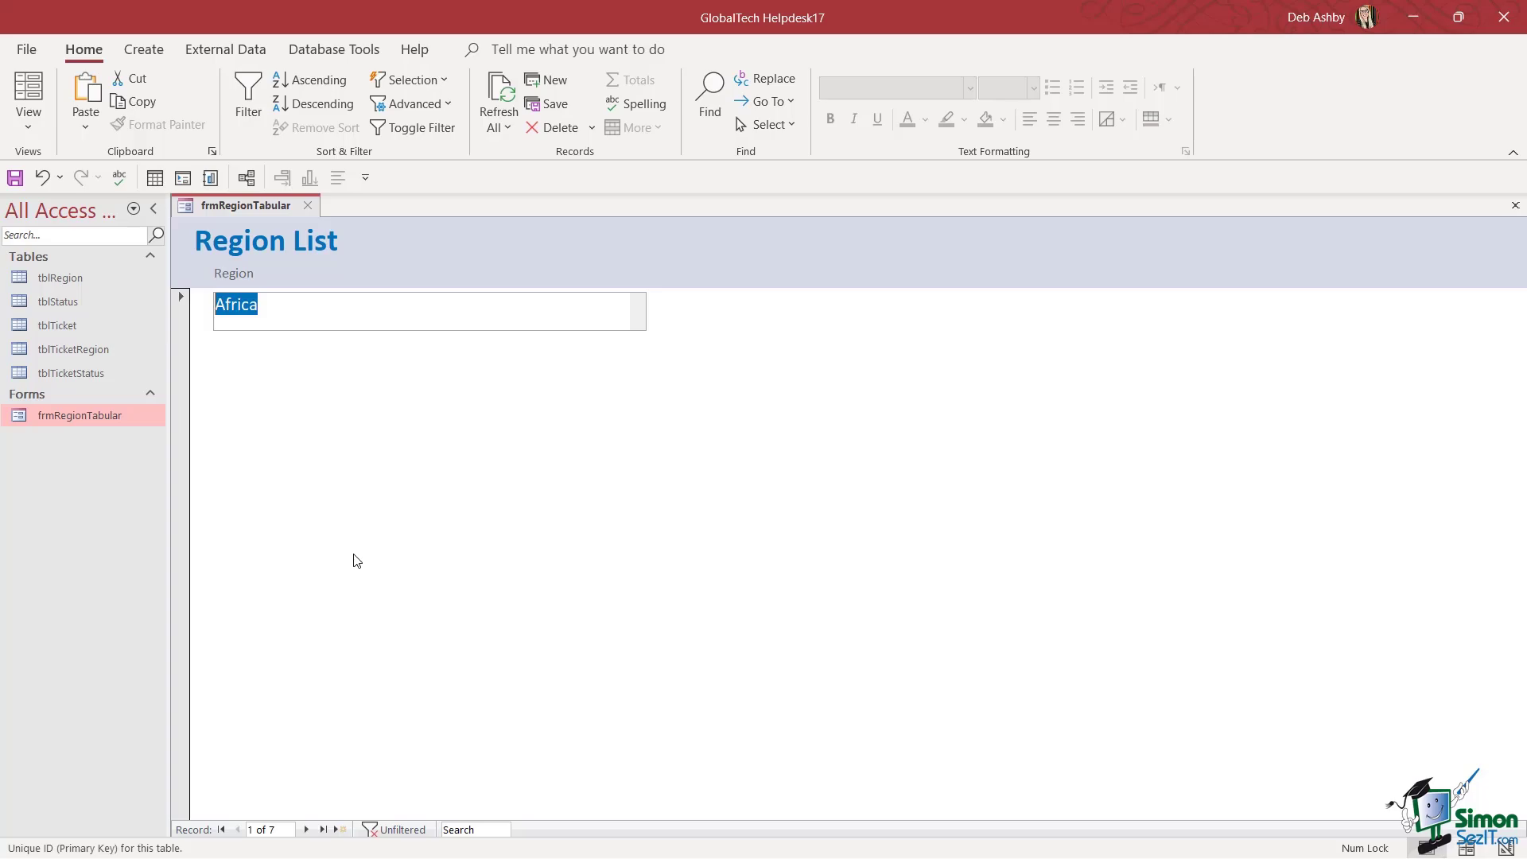
# Check which views the form offers, and reopen it in Design View with the Form object's properties displayed
pyautogui.rightClick(239, 204)
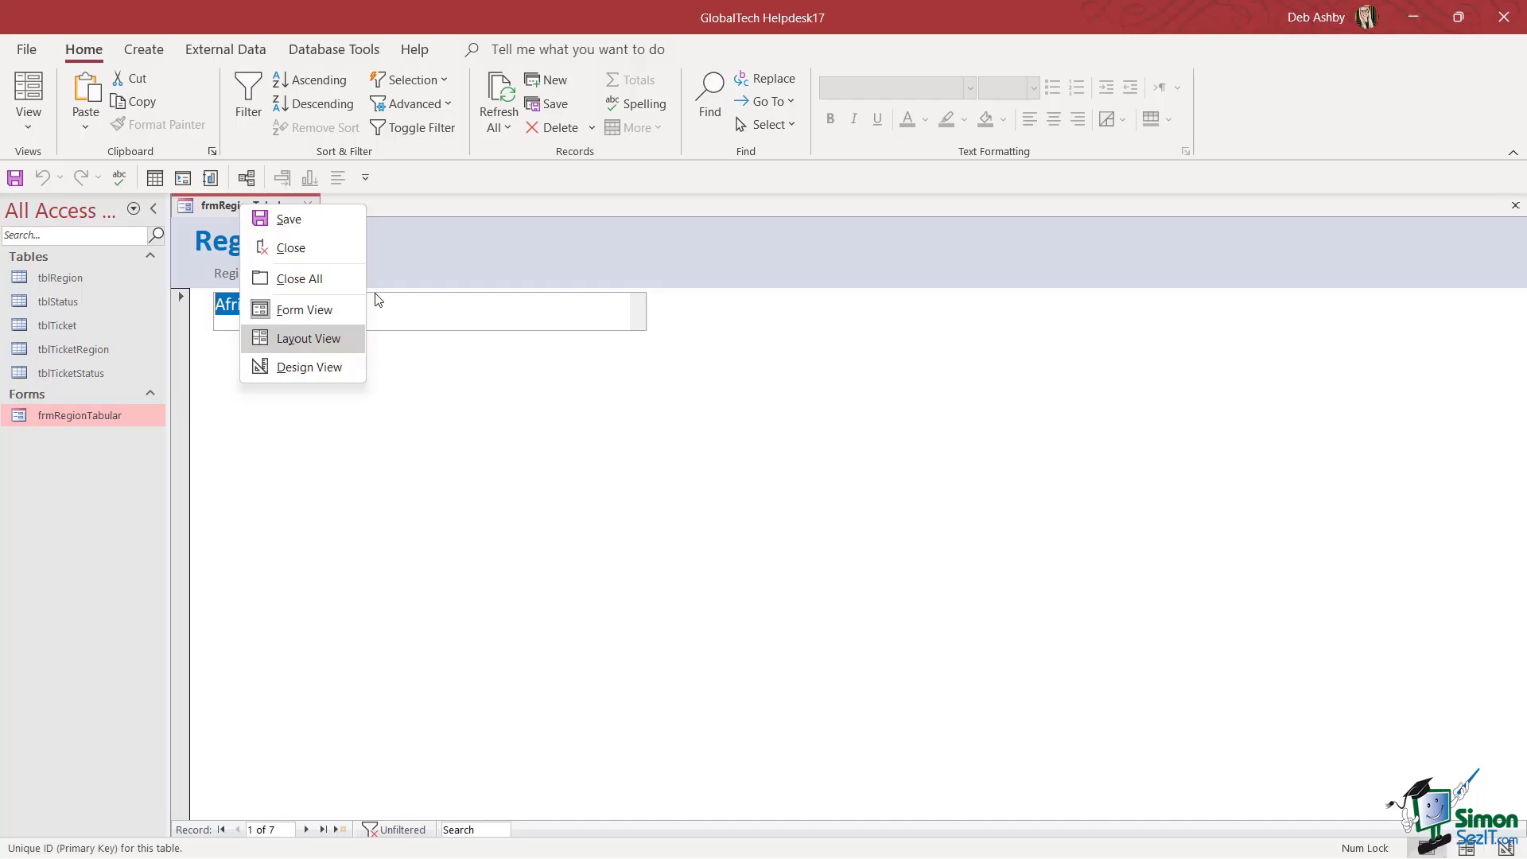
pyautogui.click(433, 209)
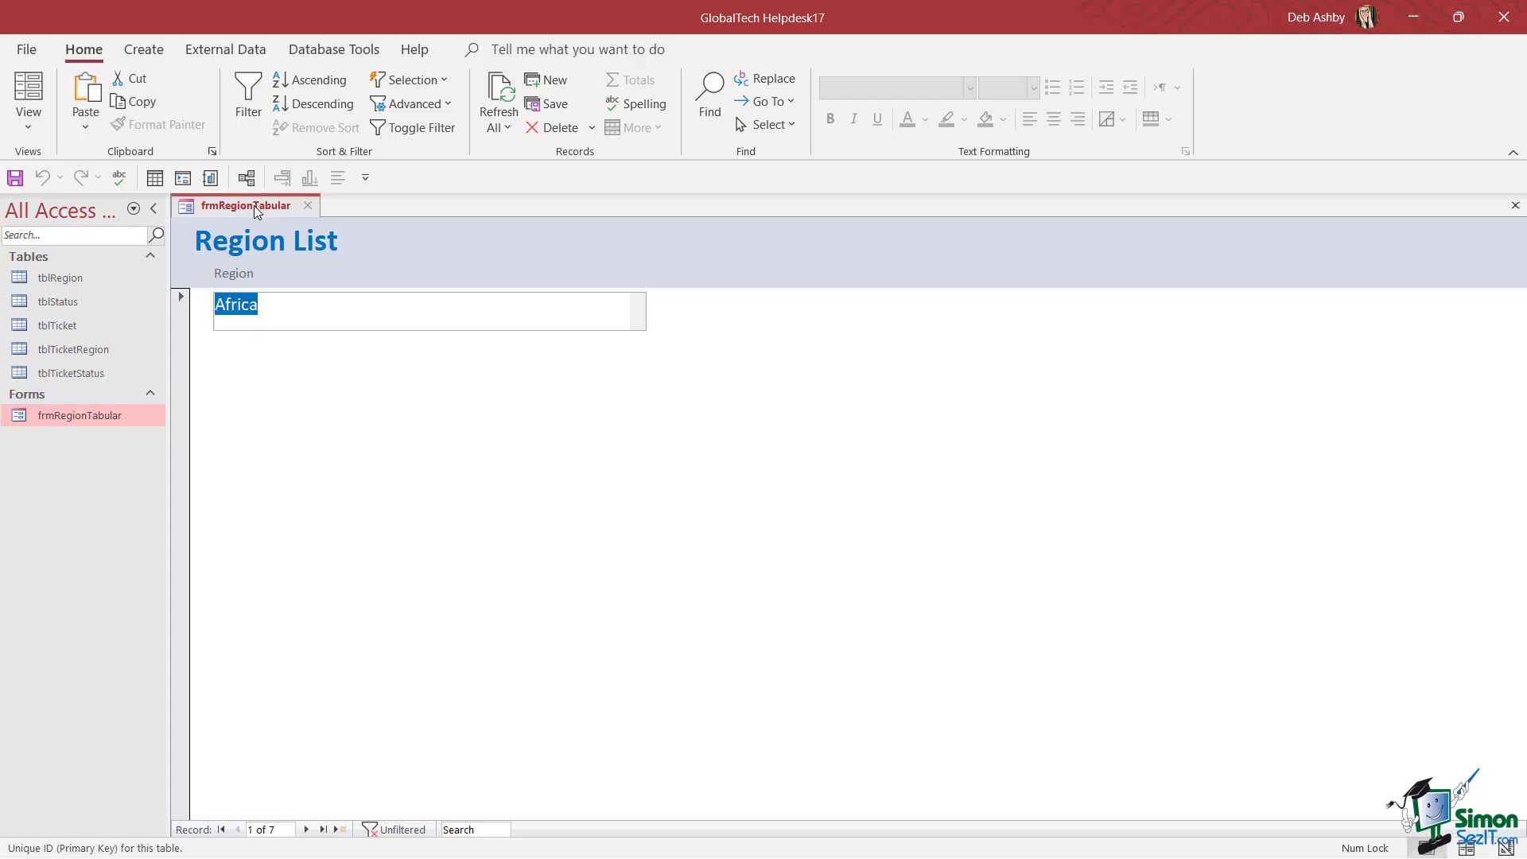
pyautogui.rightClick(254, 205)
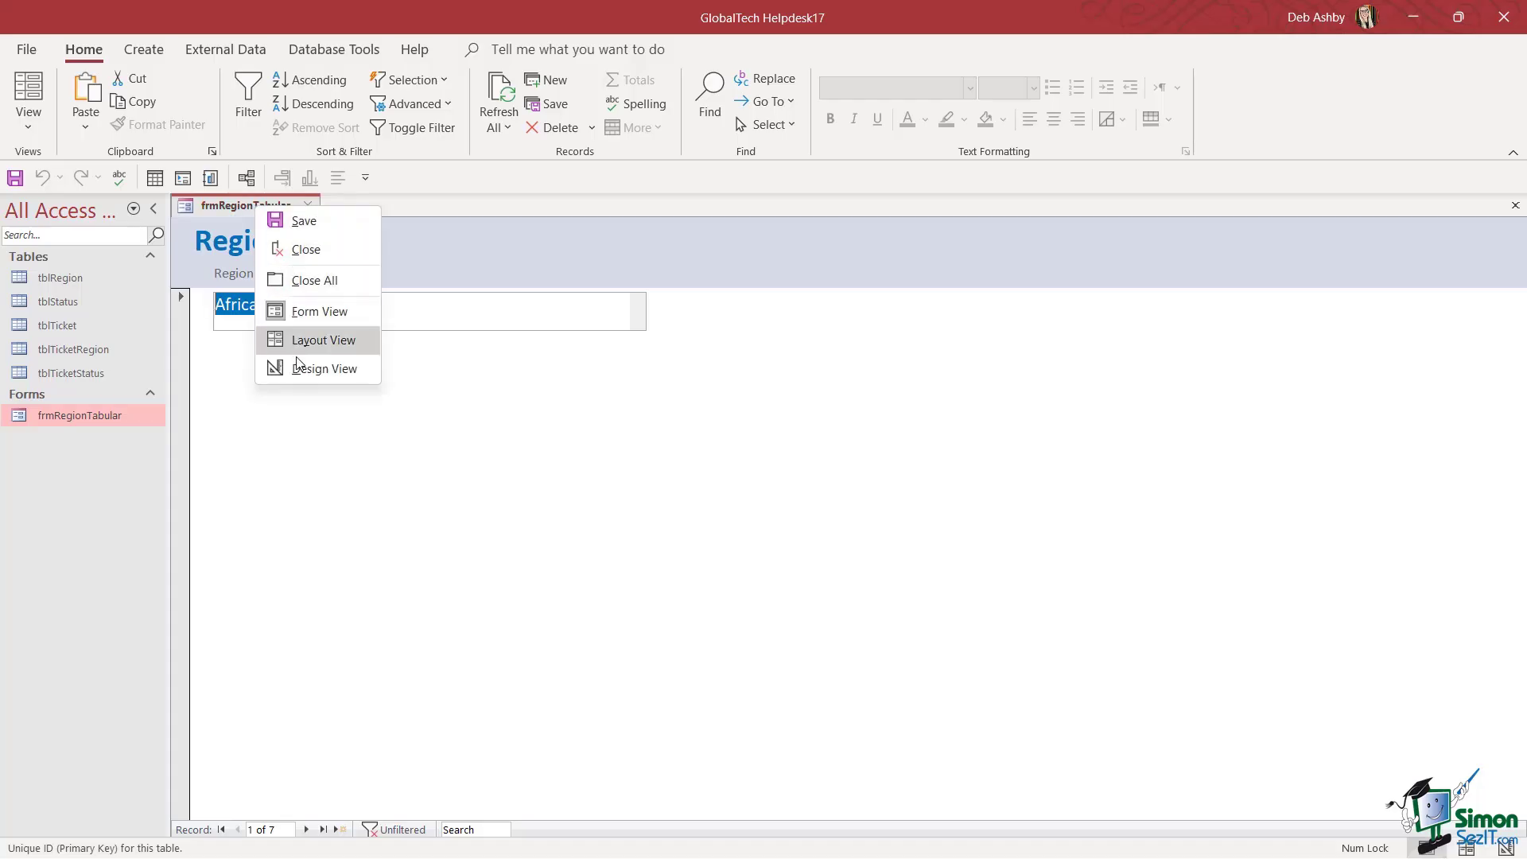
pyautogui.click(298, 370)
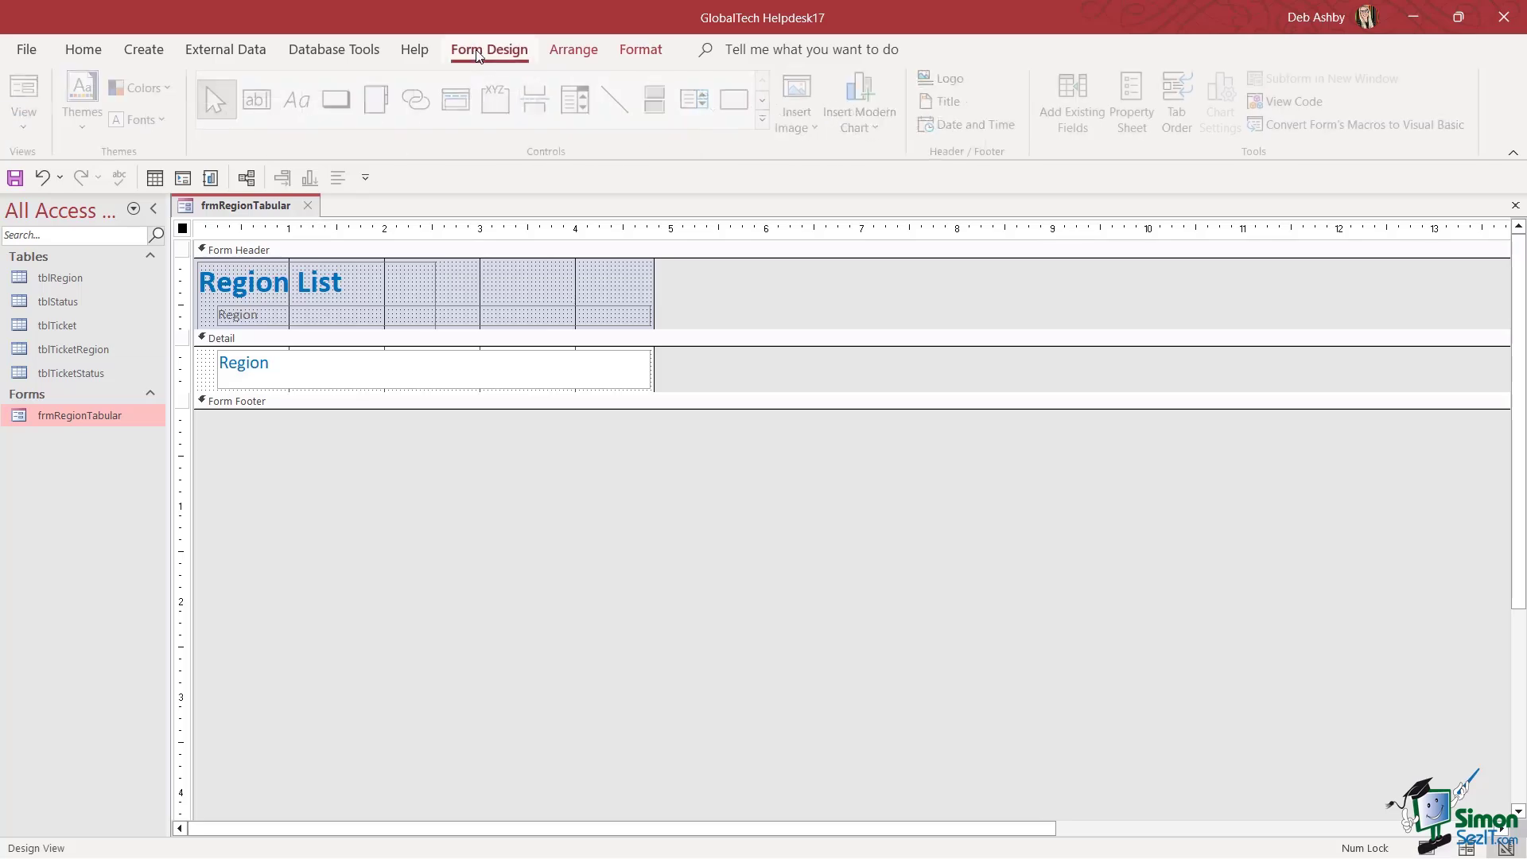
pyautogui.click(1136, 104)
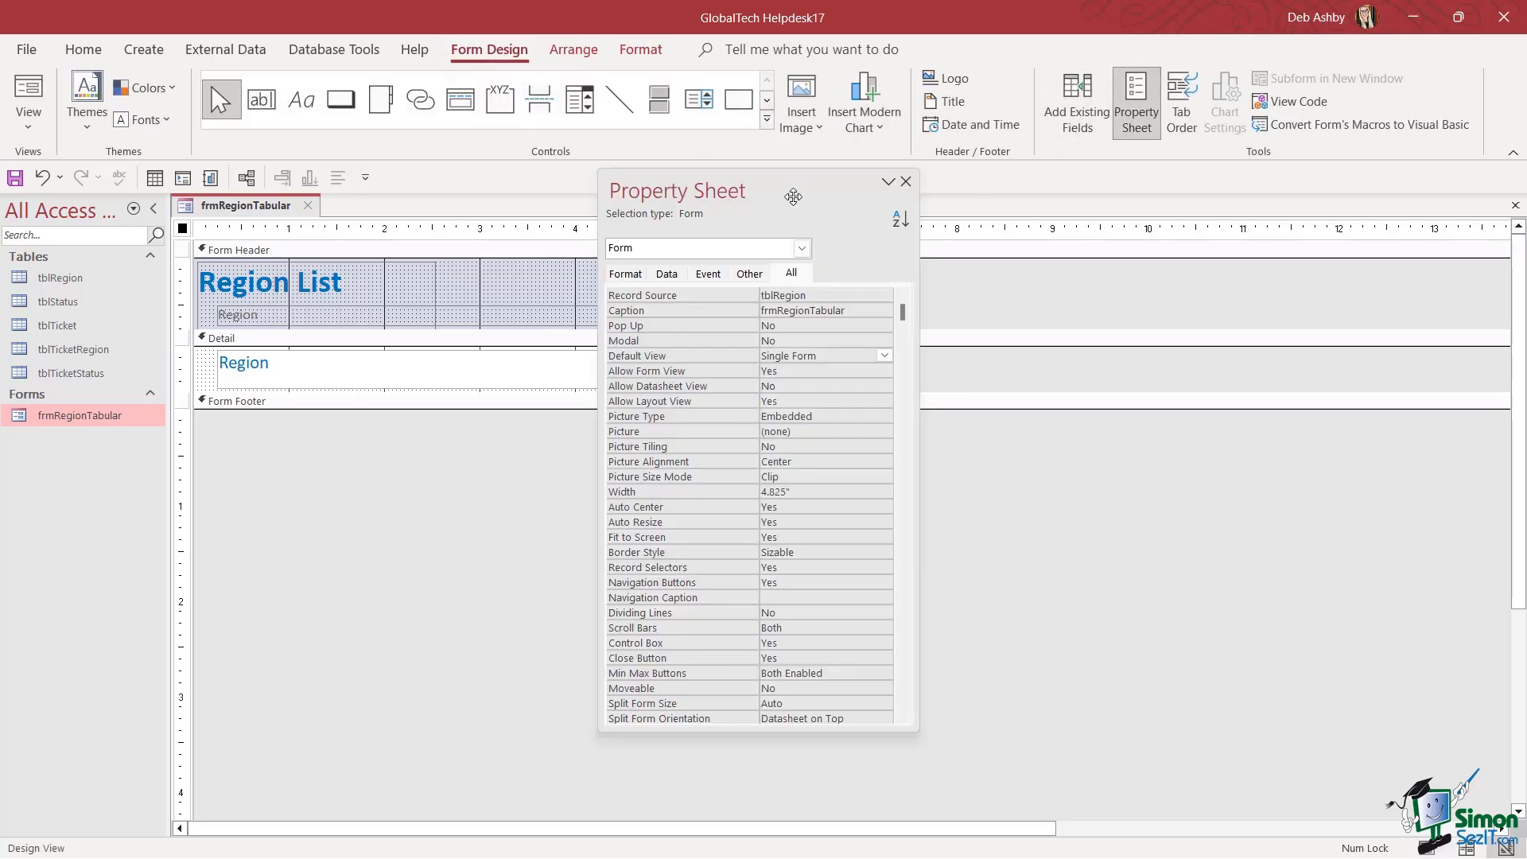
pyautogui.moveTo(787, 191); pyautogui.dragTo(708, 196)
pyautogui.click(723, 252)
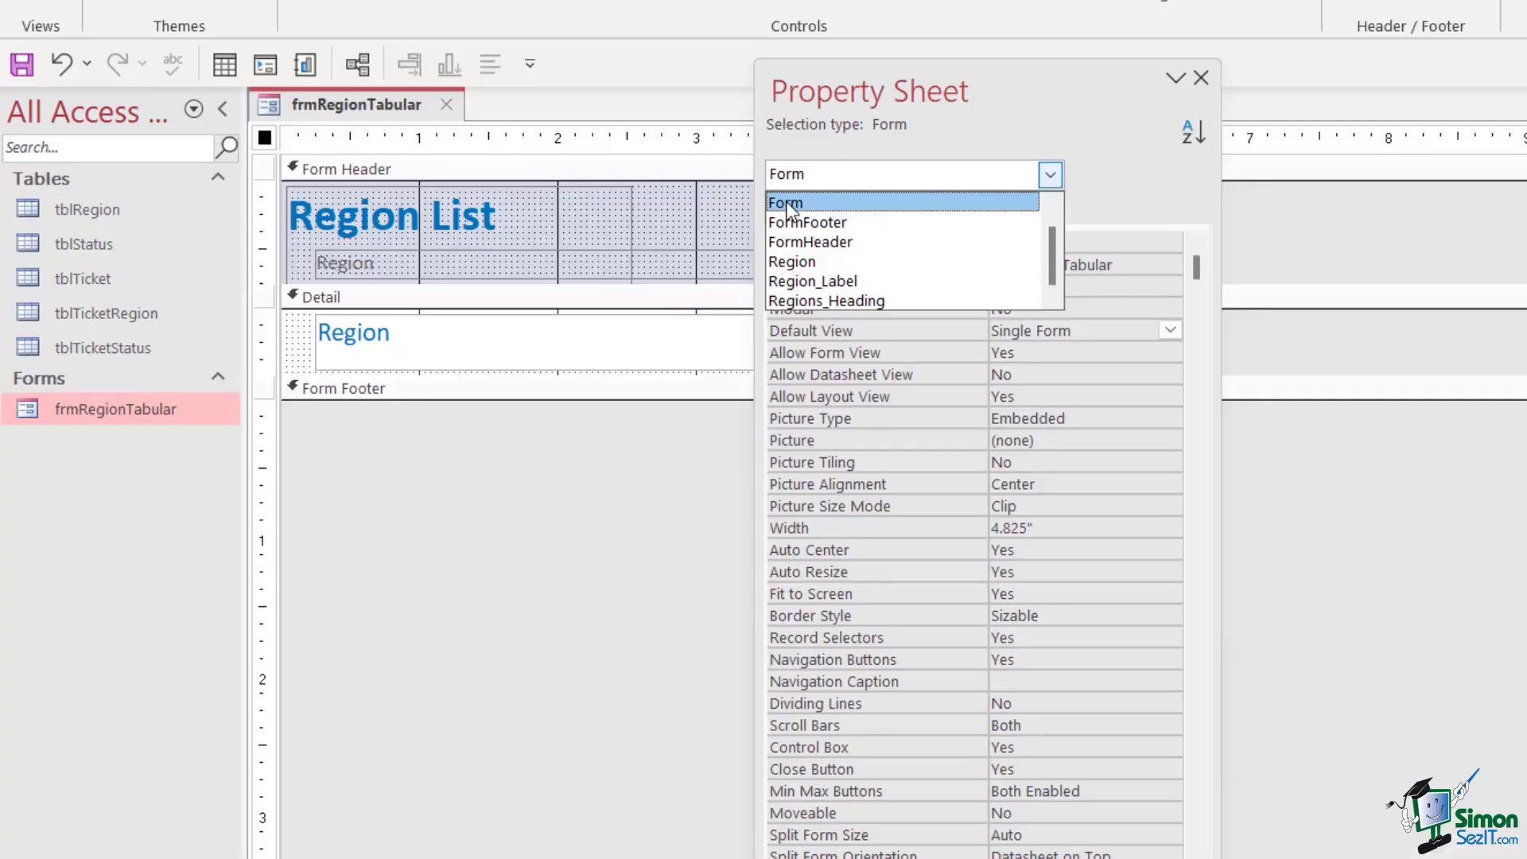
pyautogui.click(829, 202)
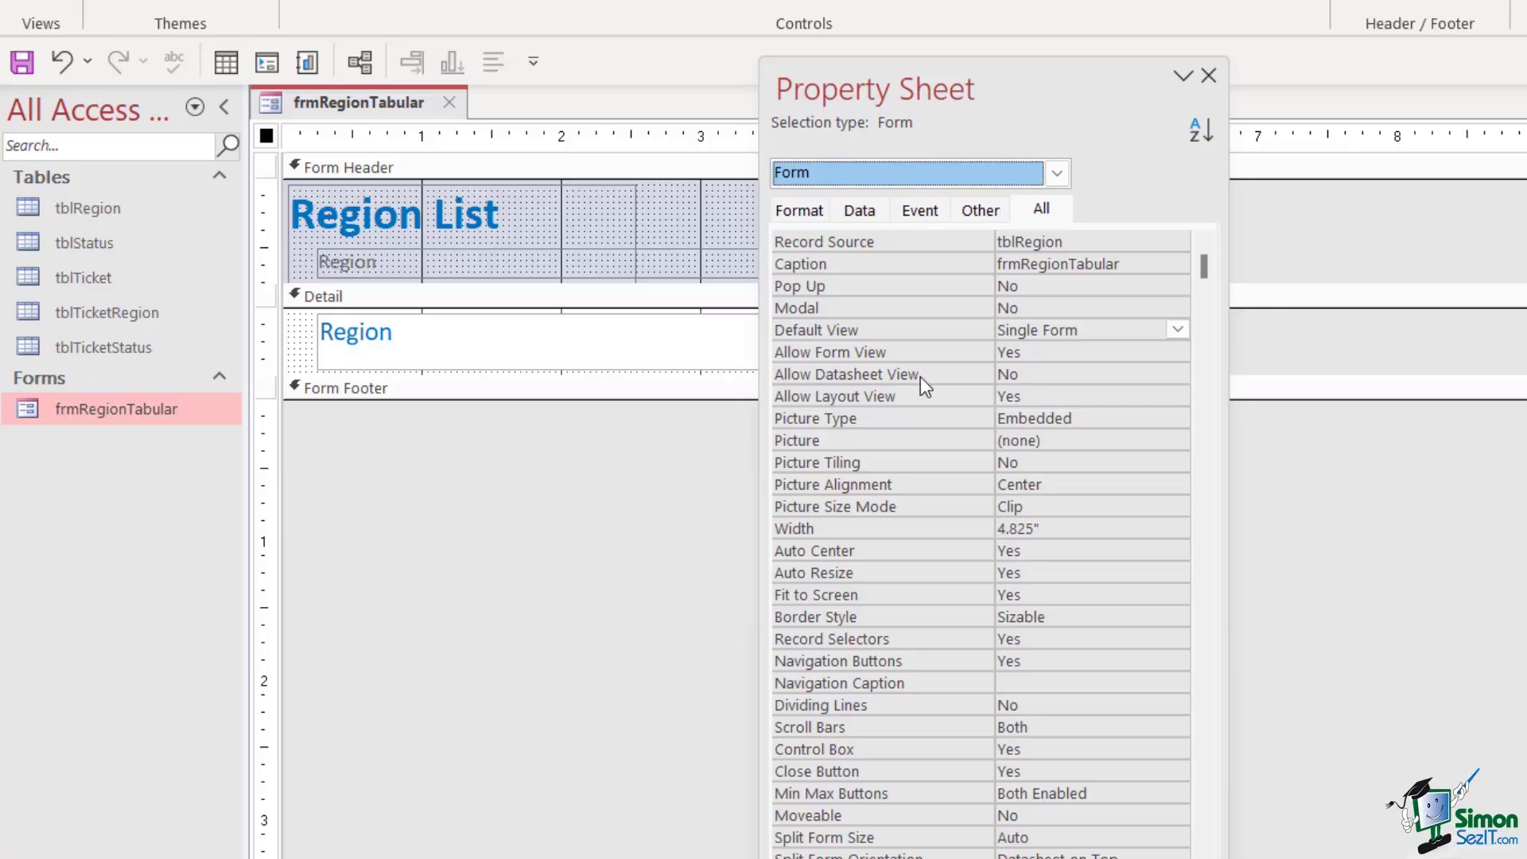
# Set the form's Allow Datasheet View property to Yes and close the property sheet
pyautogui.click(1021, 375)
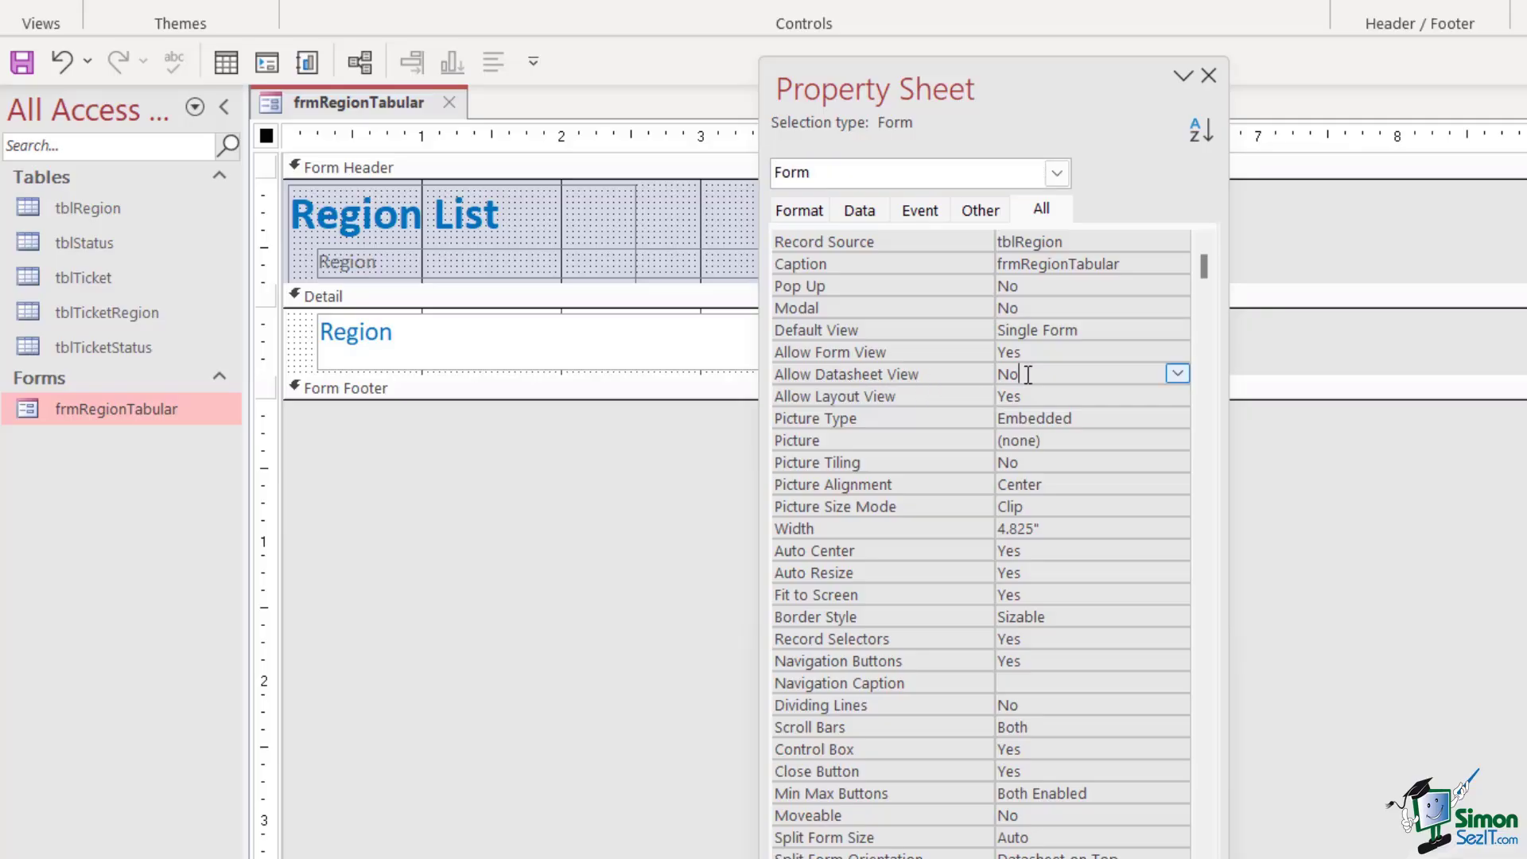
pyautogui.click(1179, 374)
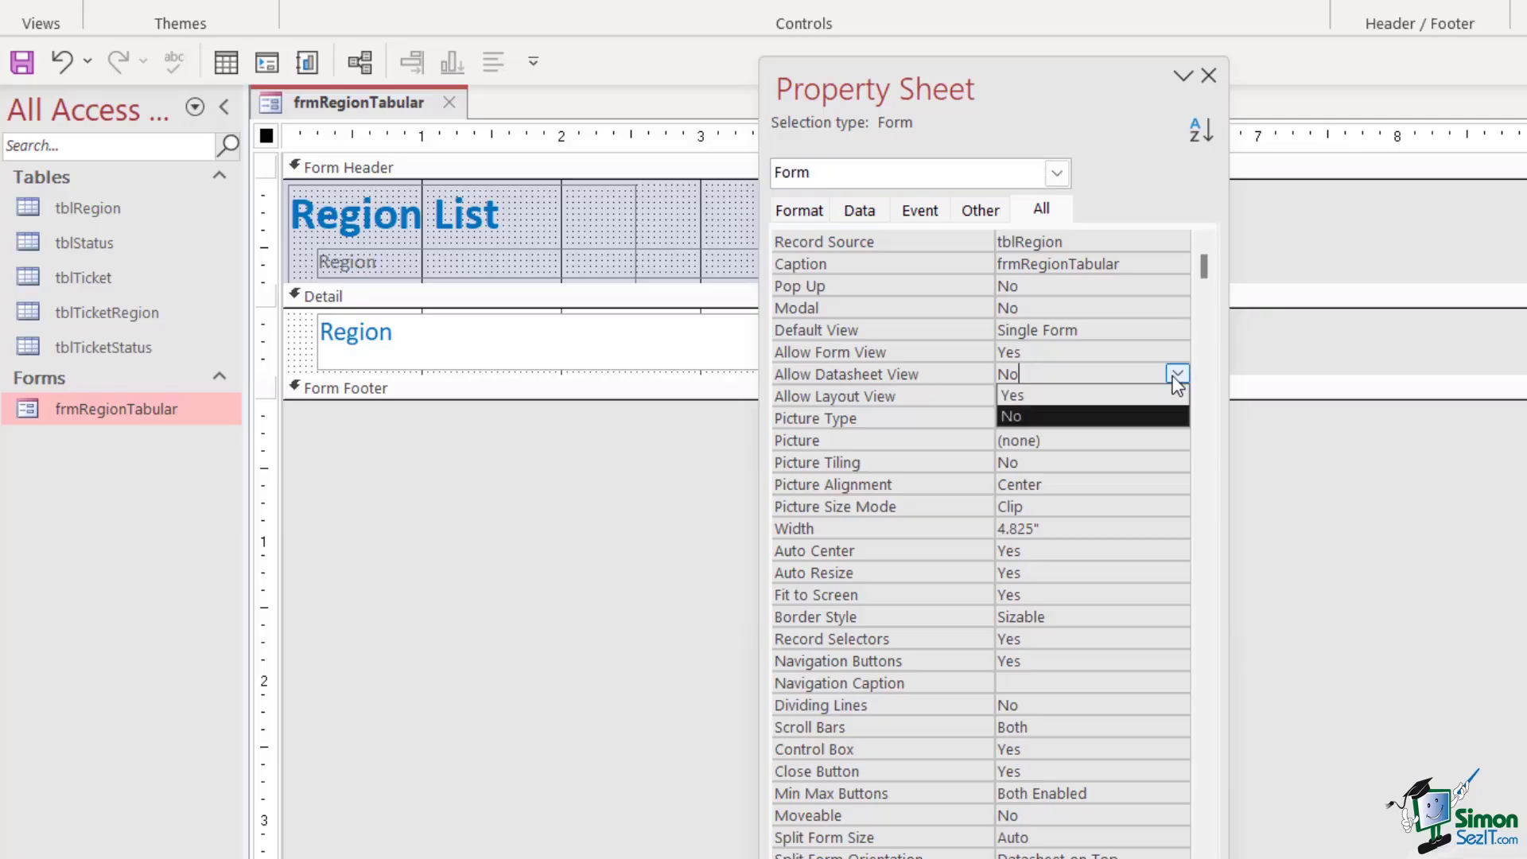
pyautogui.click(1051, 396)
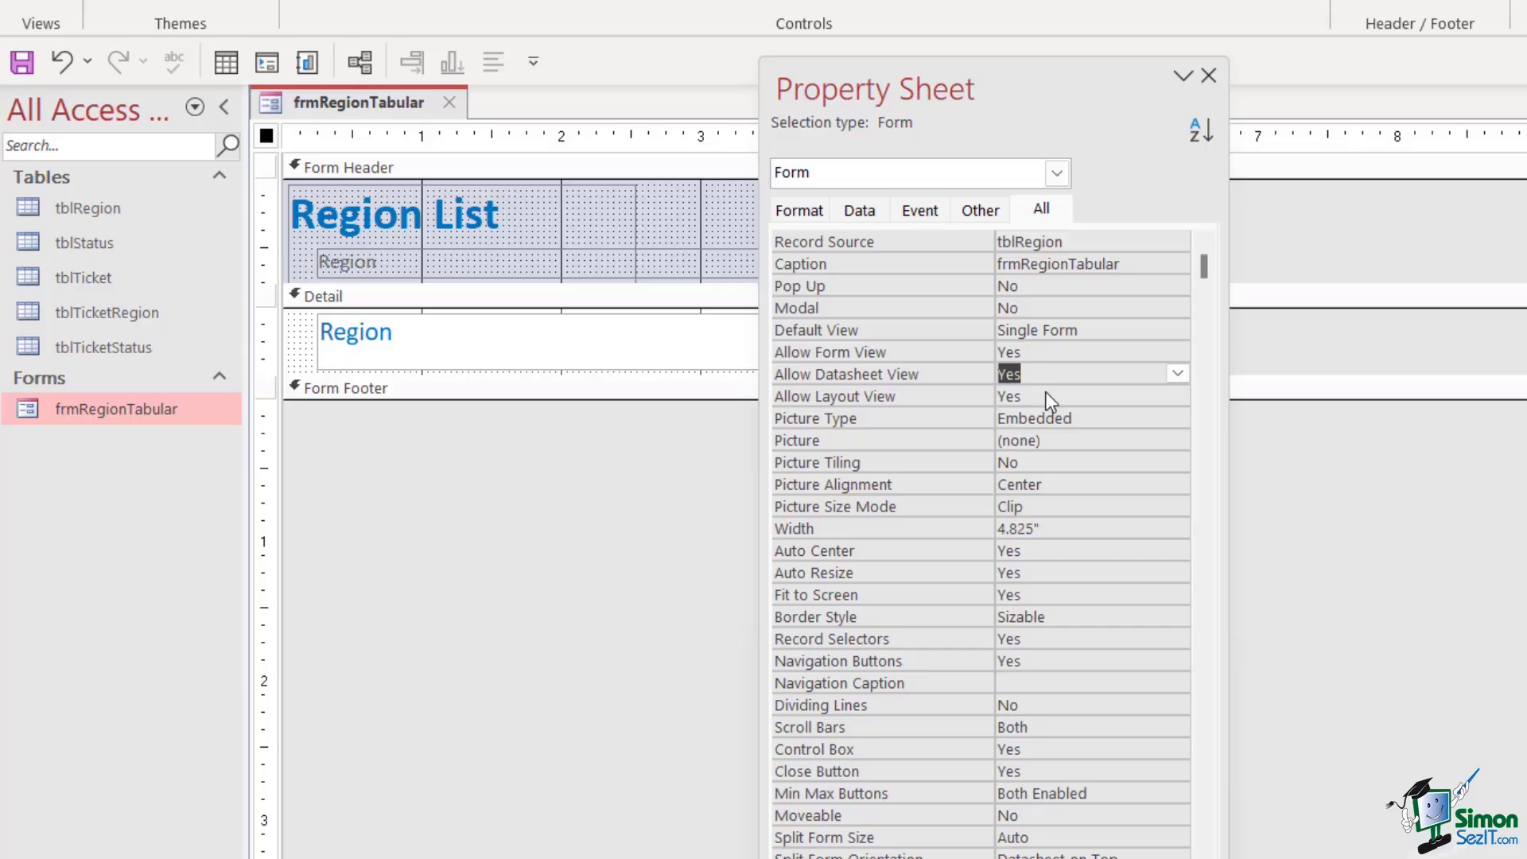
pyautogui.click(1207, 80)
# Display frmRegionTabular in Datasheet View and return it to Form View
pyautogui.rightClick(383, 118)
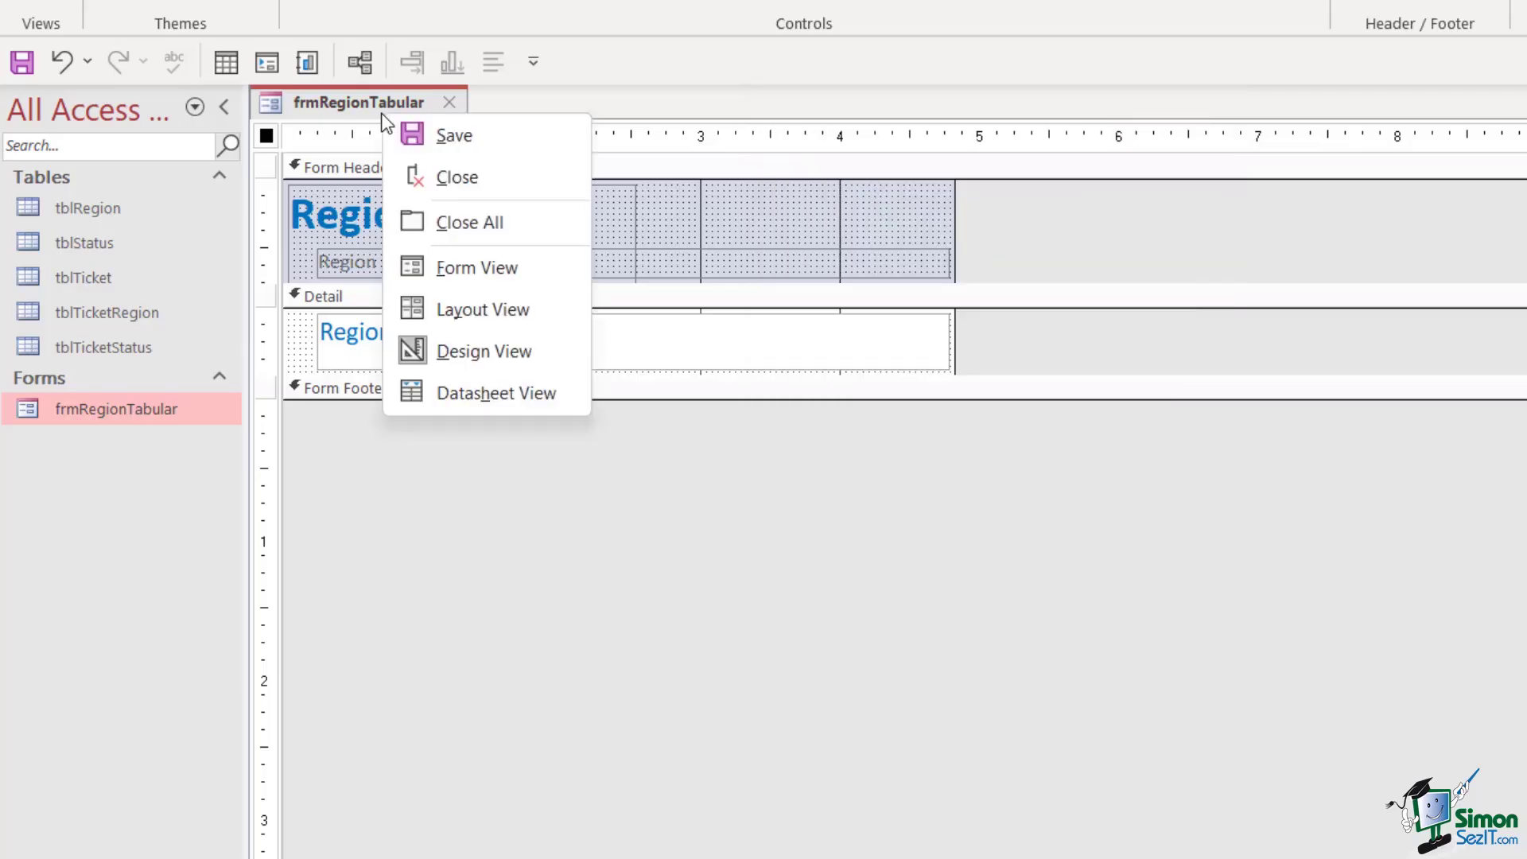
pyautogui.click(505, 395)
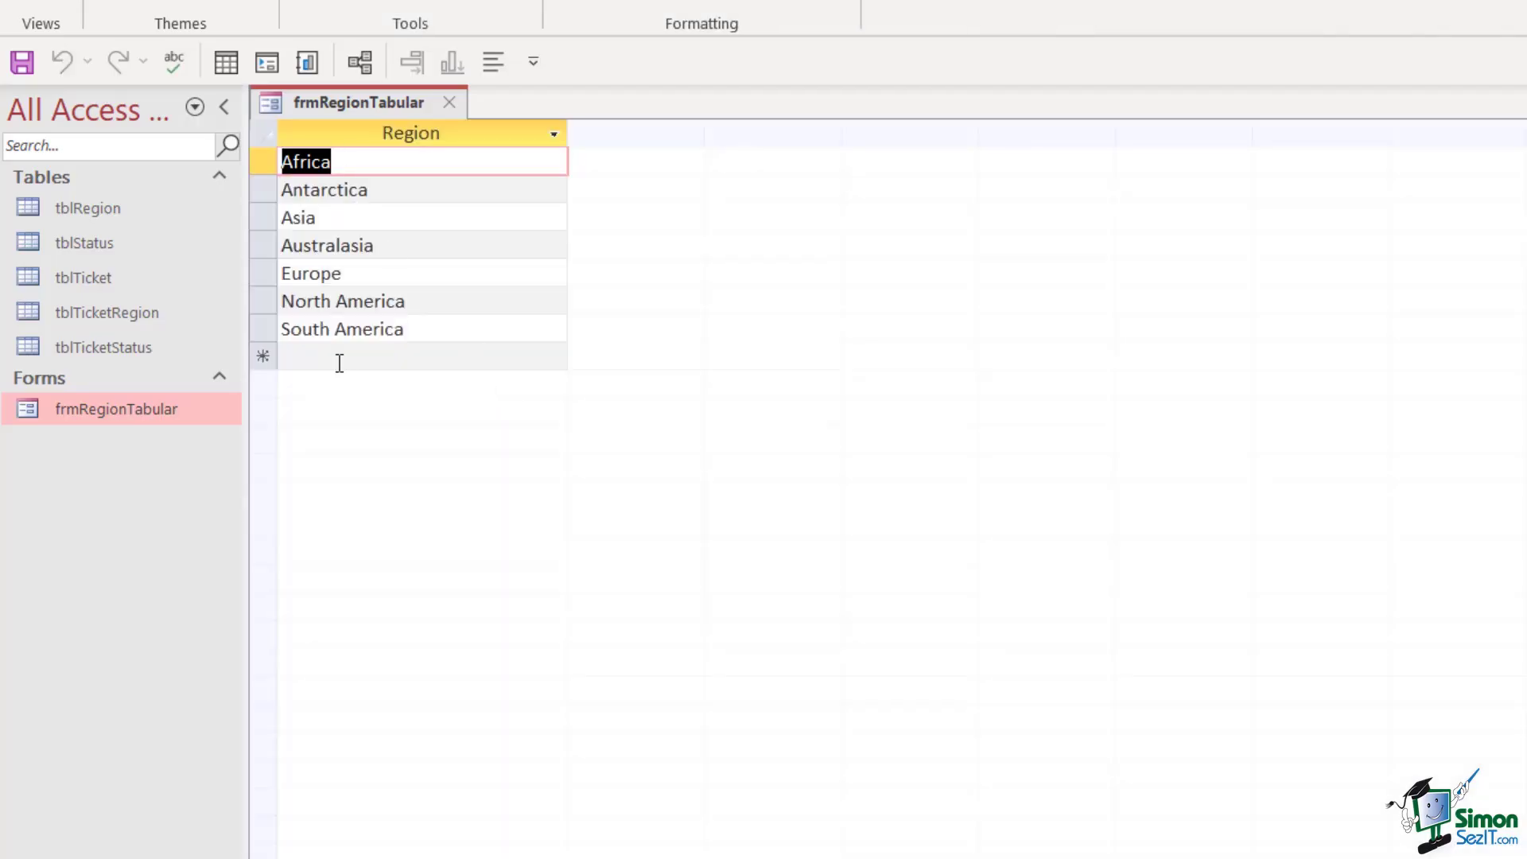
pyautogui.rightClick(352, 113)
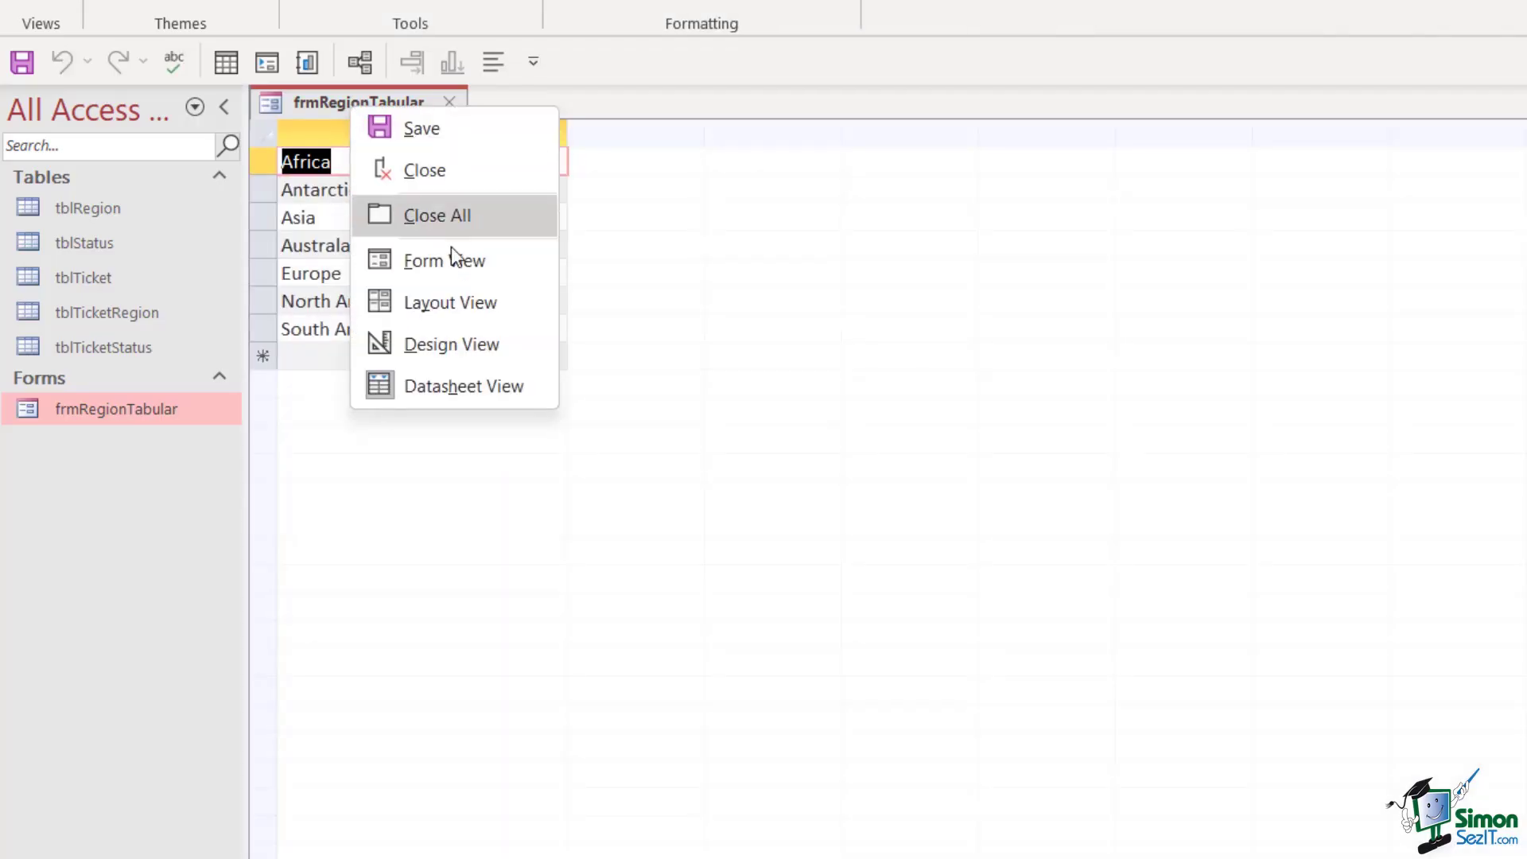
pyautogui.click(449, 259)
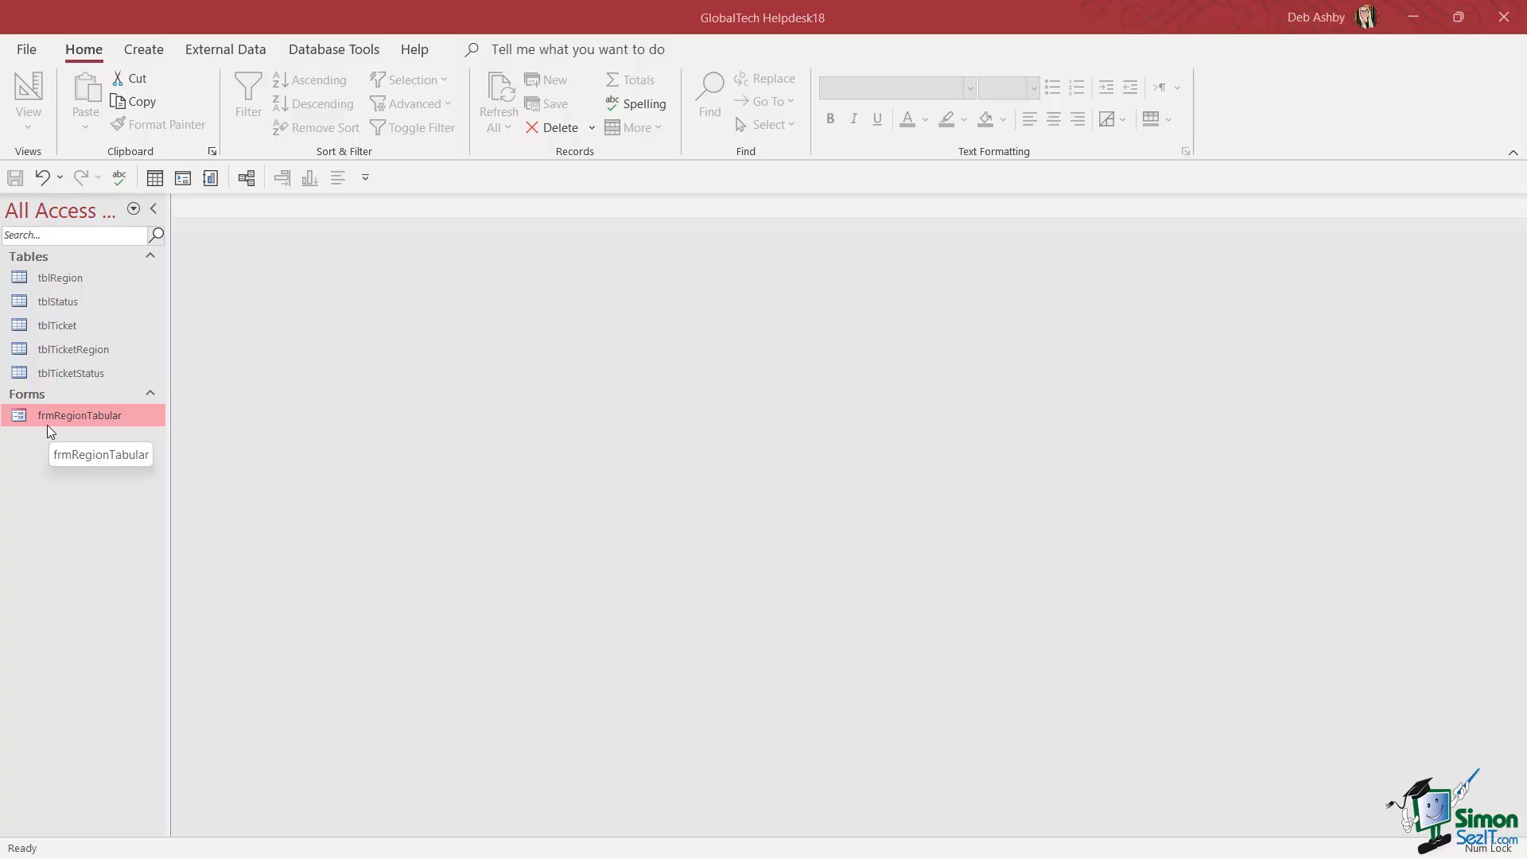
# Review frmRegionTabular in Form View, and rename the closed form as frmRegionMaintenance
pyautogui.doubleClick(94, 417)
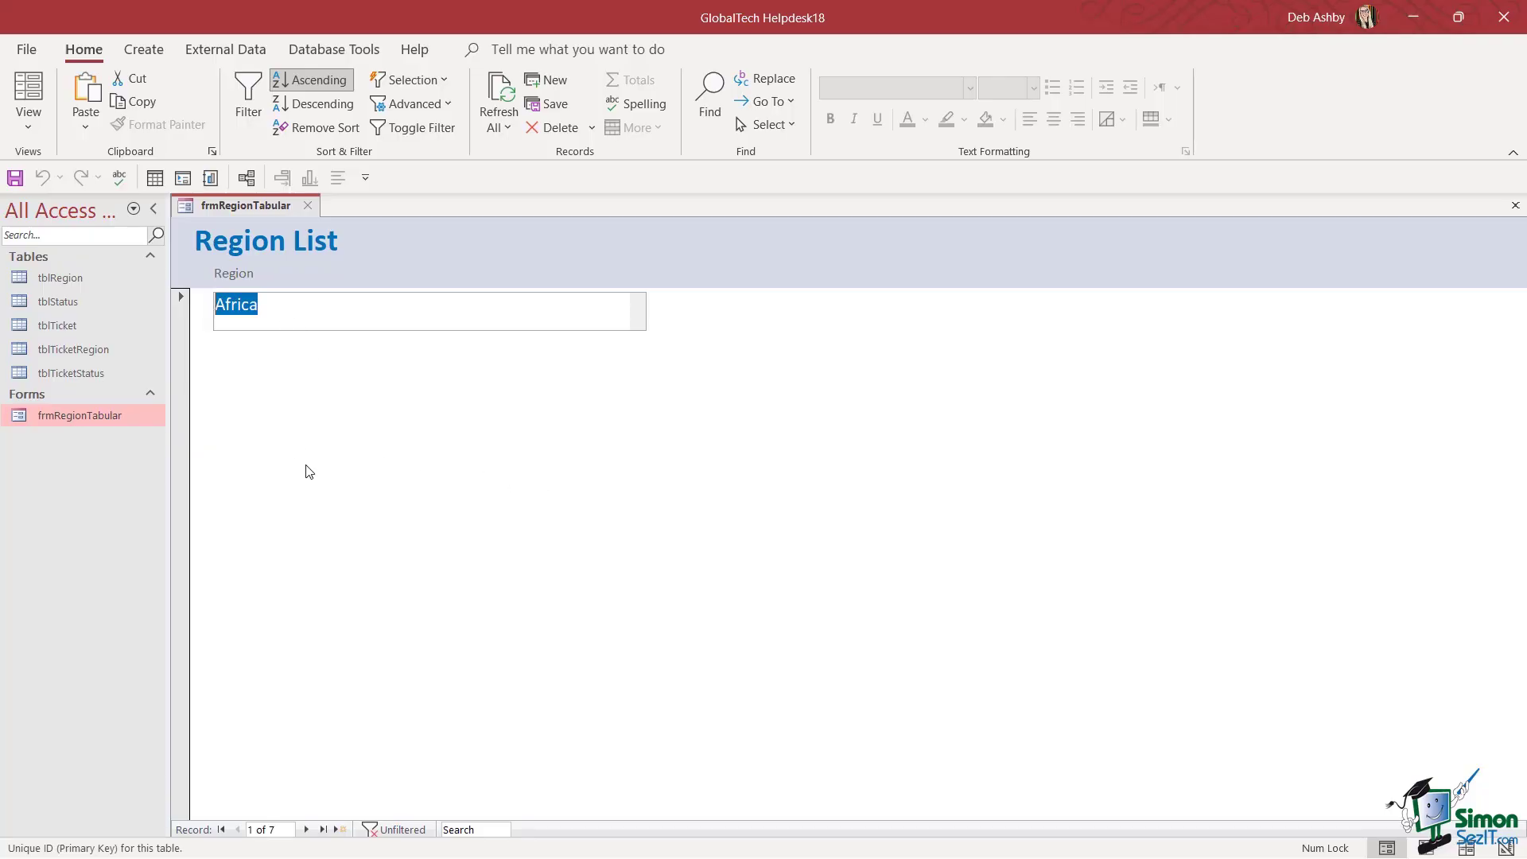
pyautogui.click(311, 206)
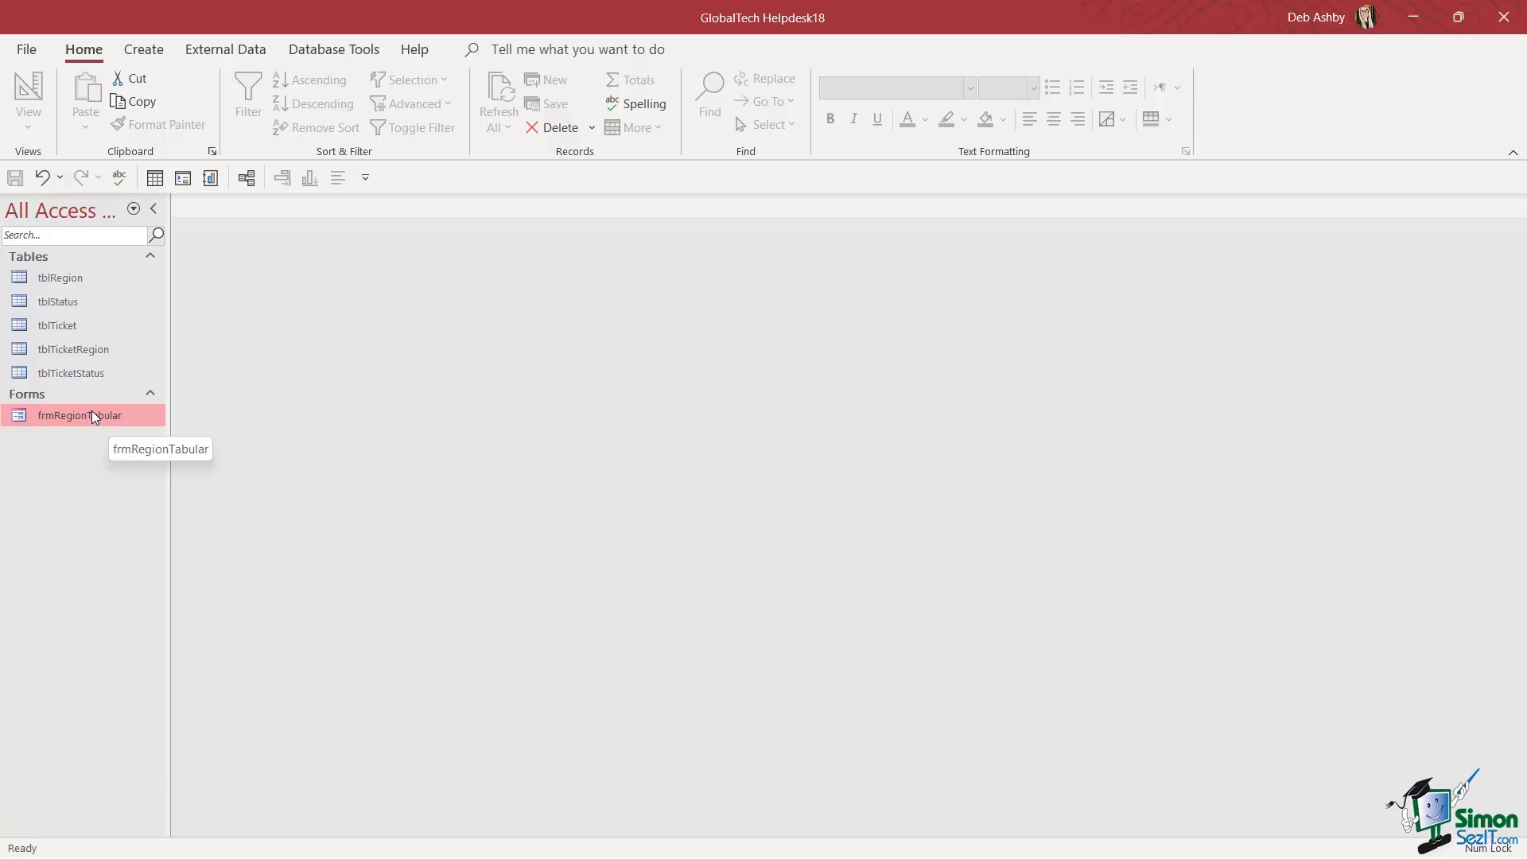
pyautogui.rightClick(93, 412)
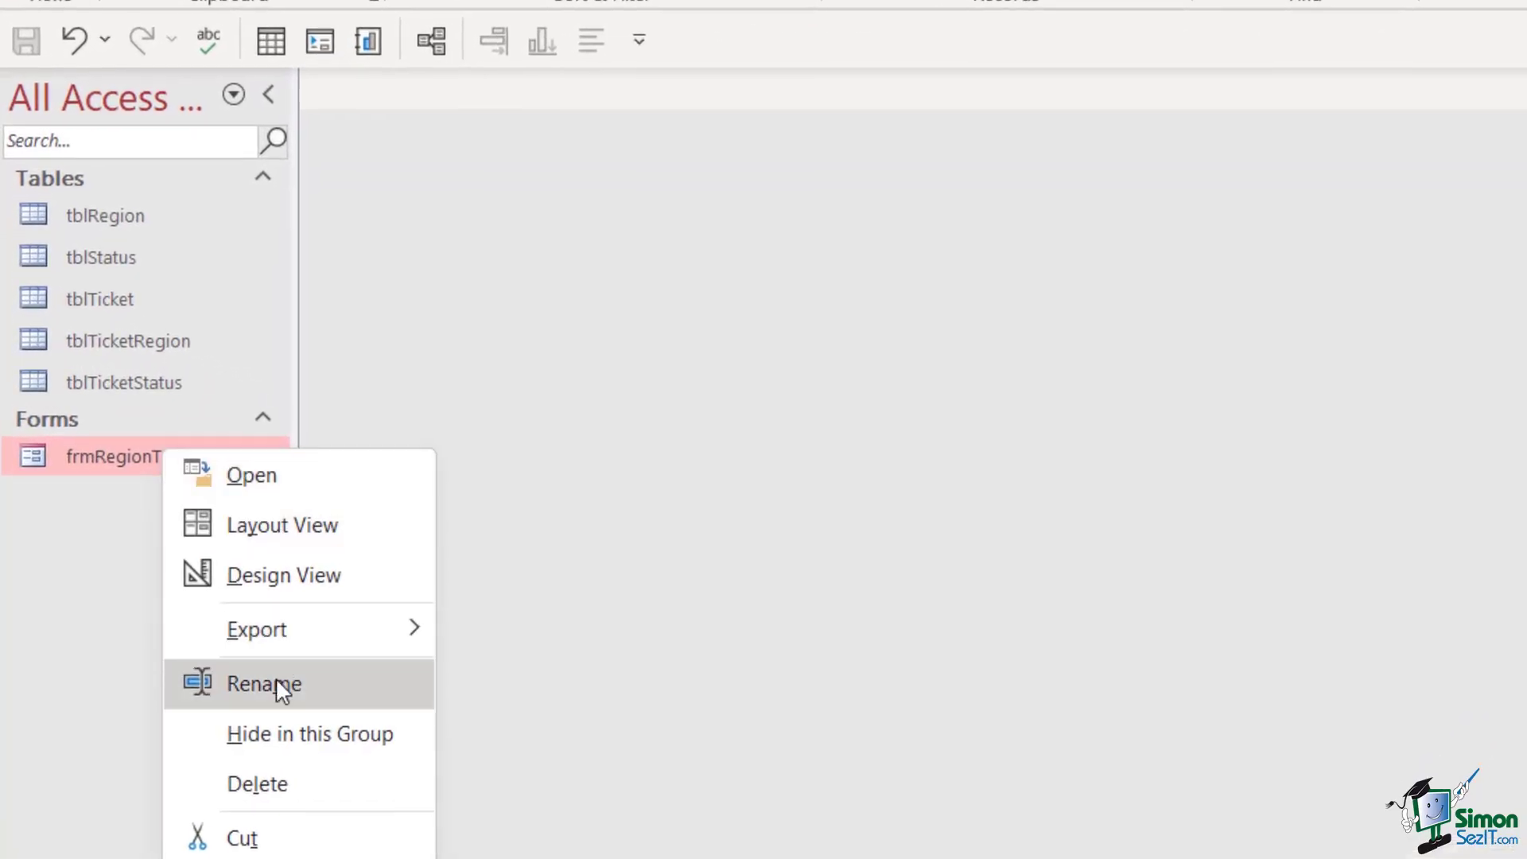
pyautogui.click(276, 681)
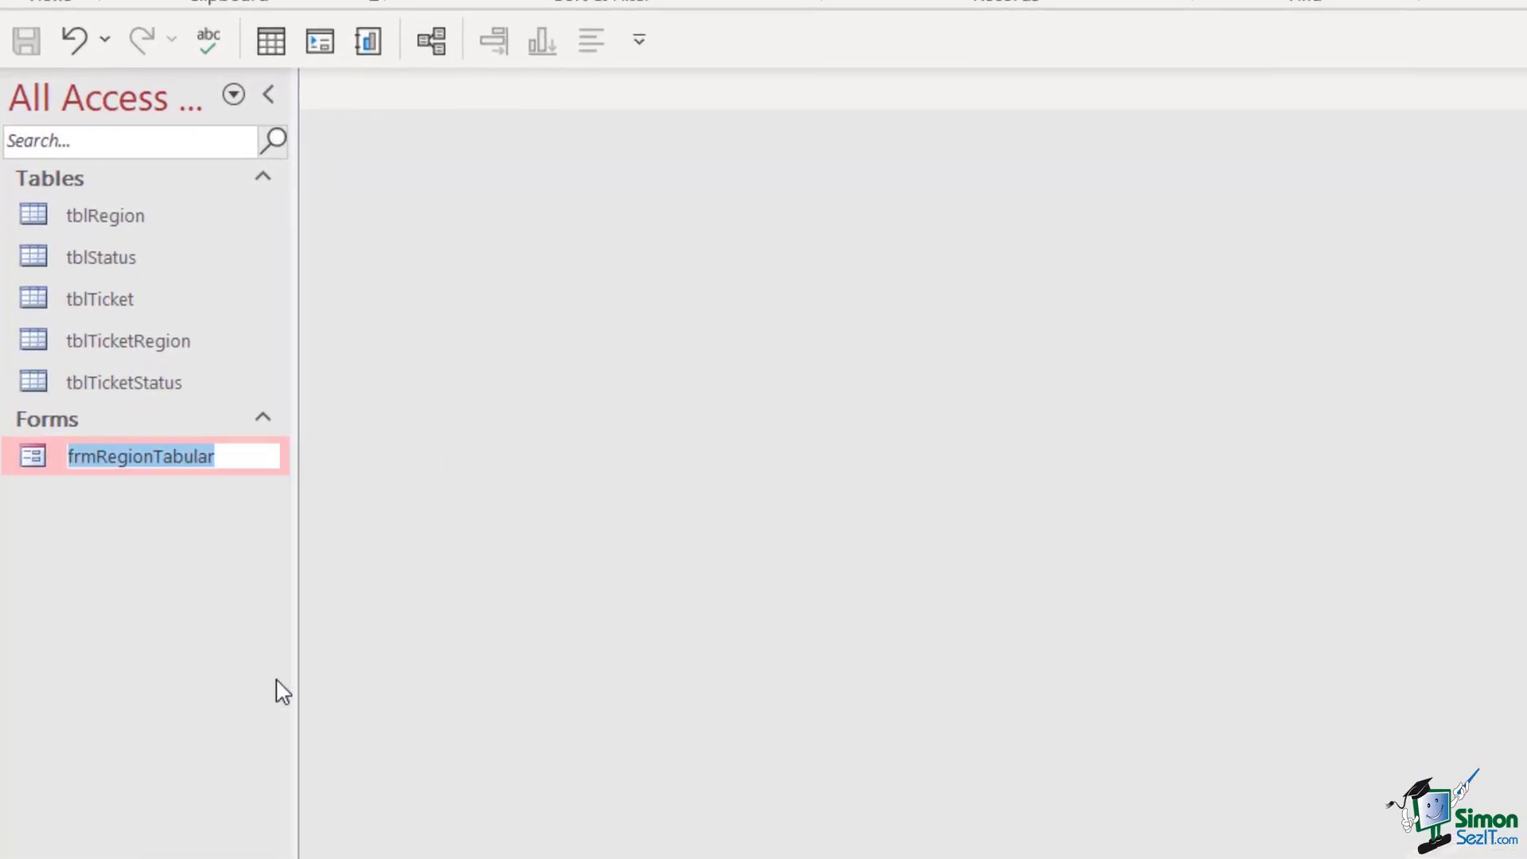
pyautogui.write('frmRegio')
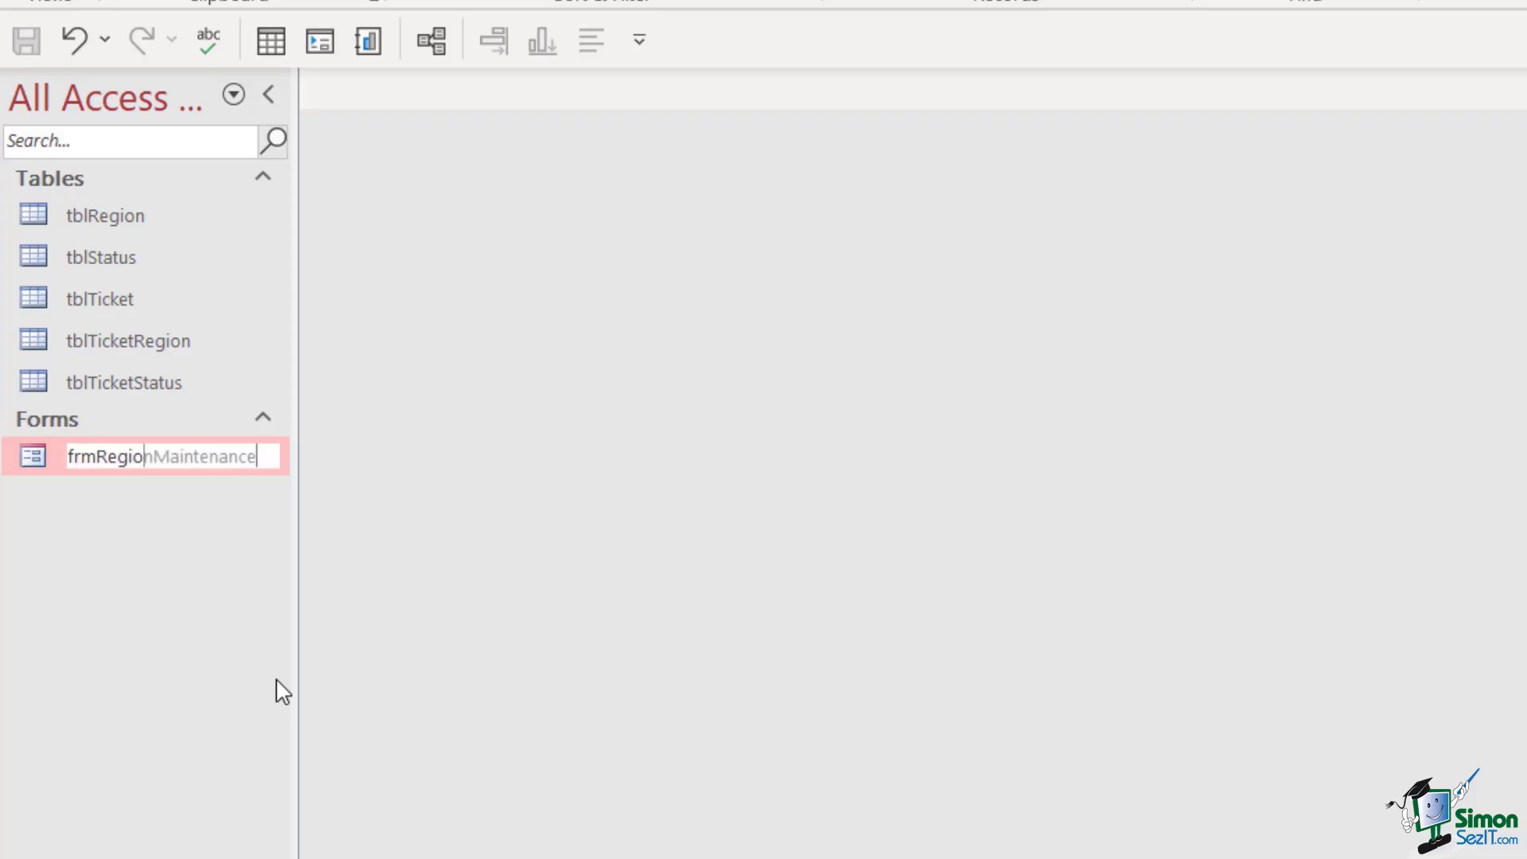
pyautogui.write('nMaintenance')
pyautogui.press('Return')
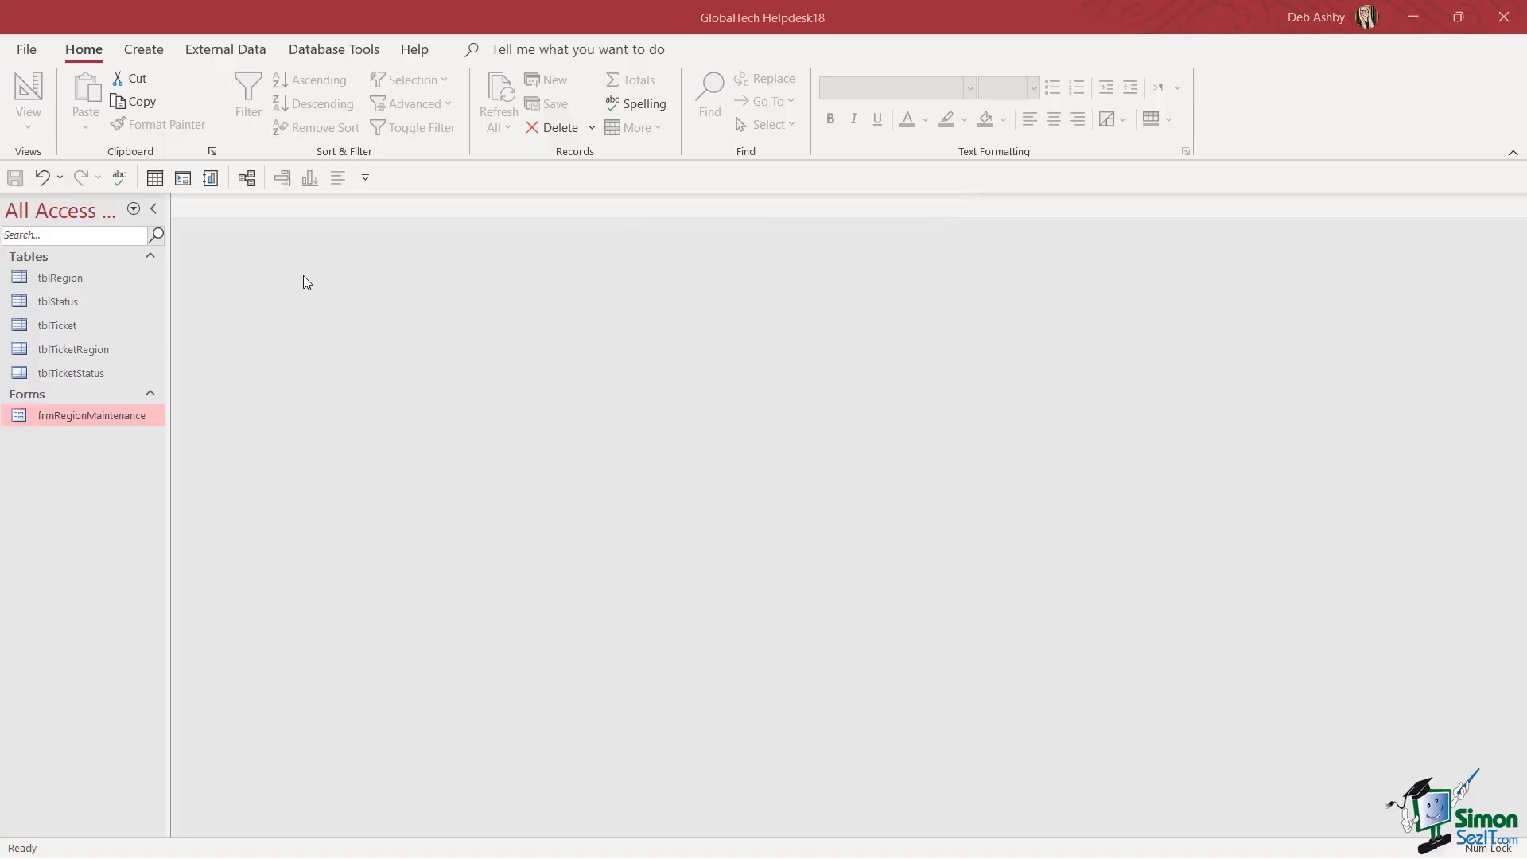
# Create a single-record form from tblTicket and display it in Form View
pyautogui.click(59, 326)
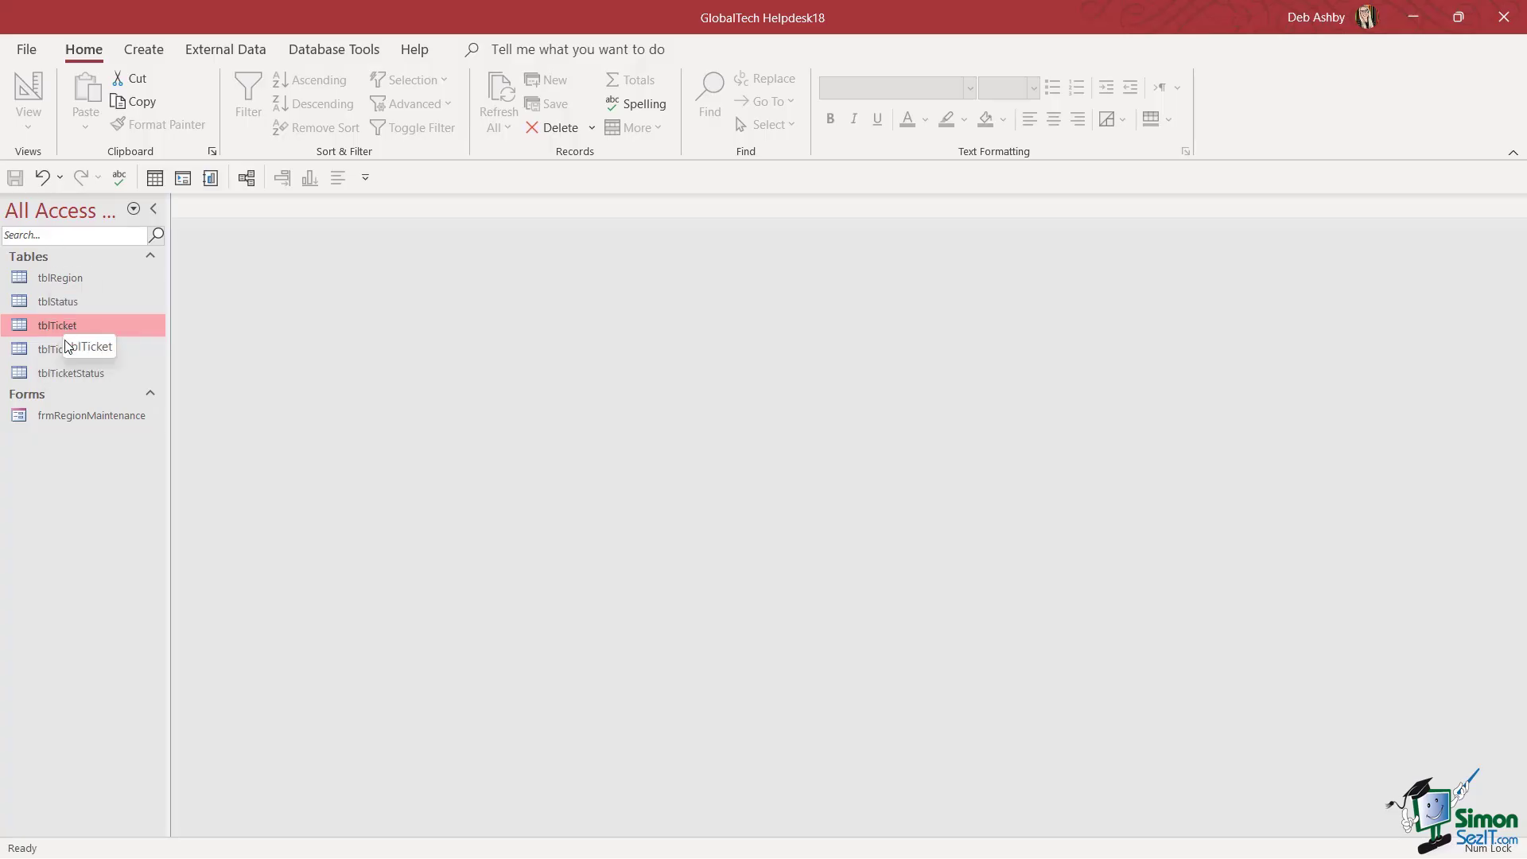
pyautogui.click(139, 60)
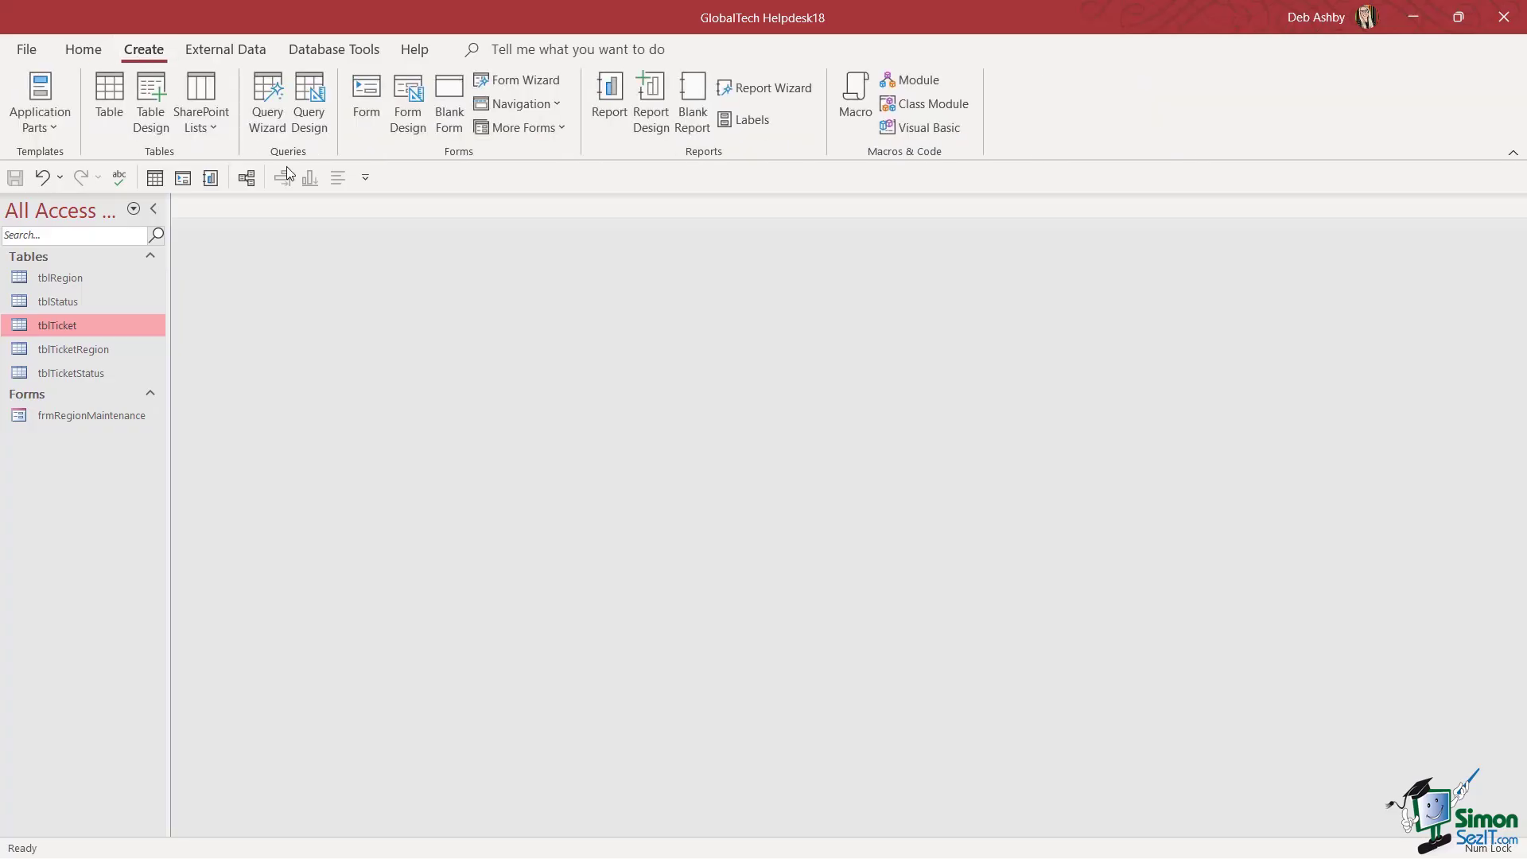
pyautogui.click(366, 102)
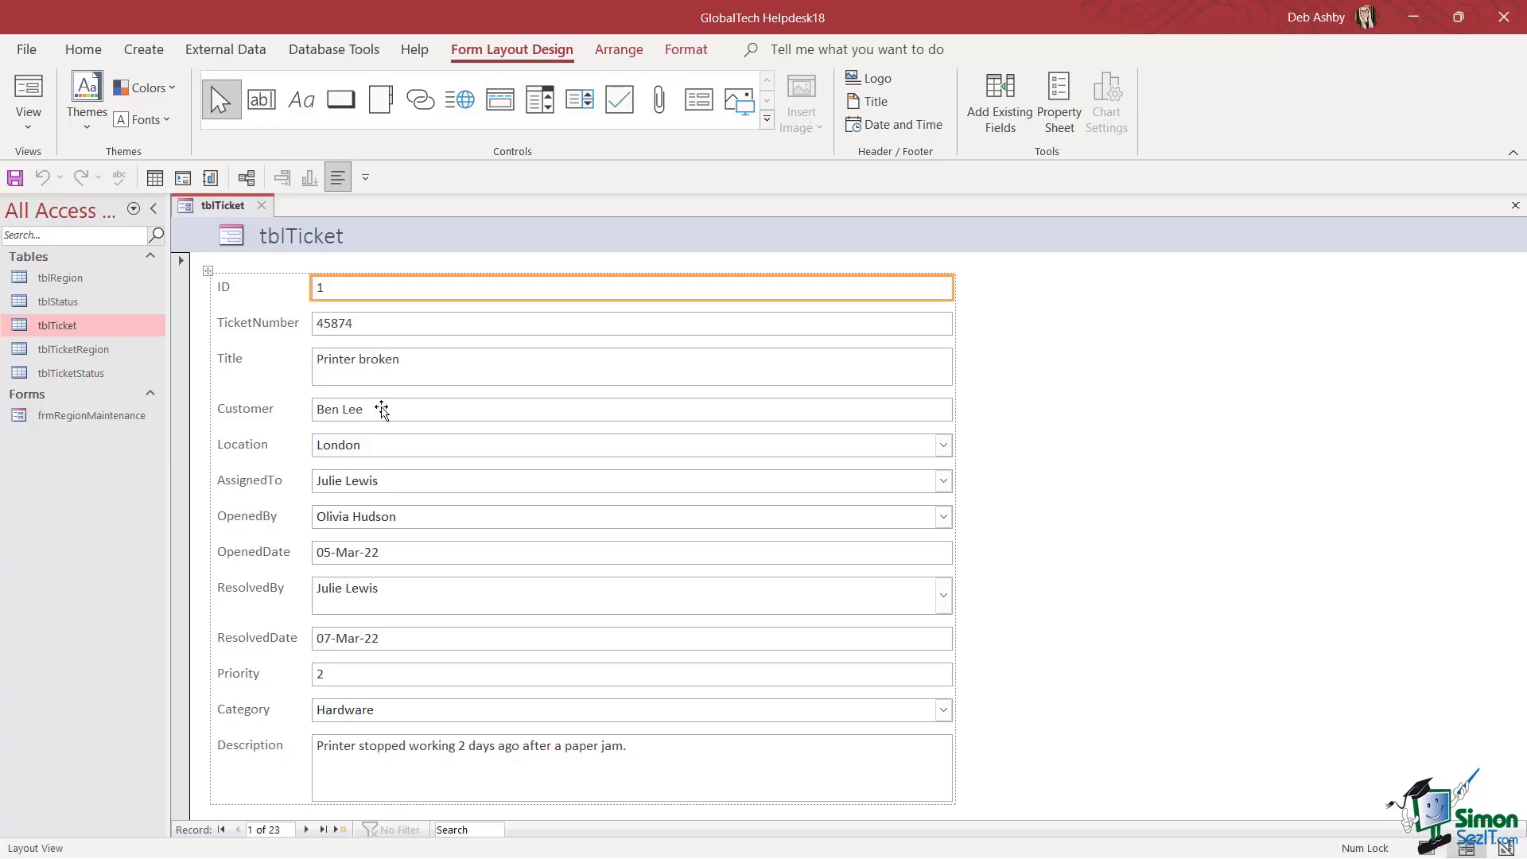
pyautogui.rightClick(224, 208)
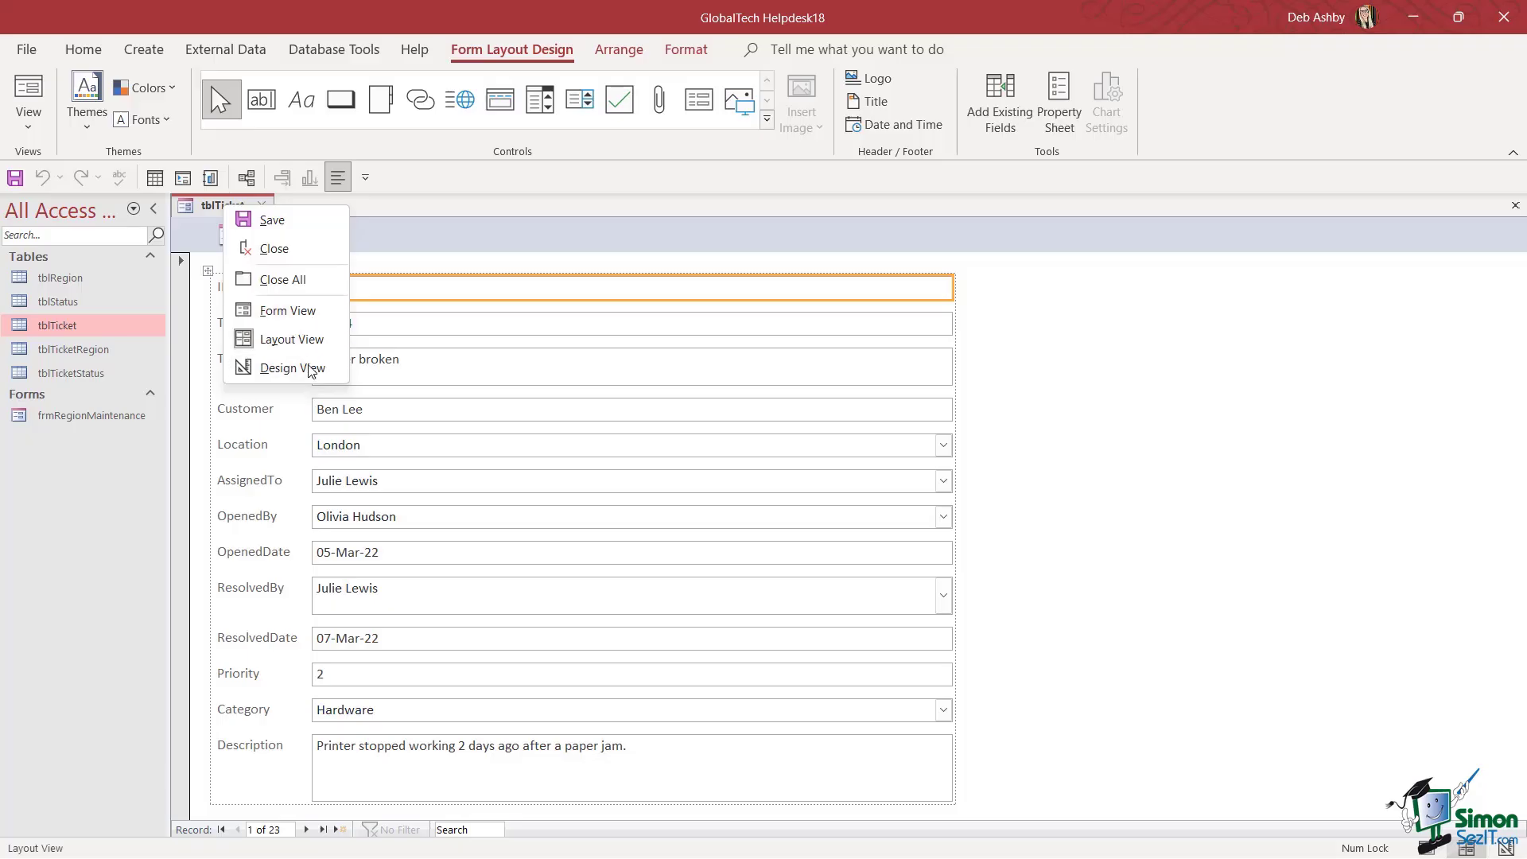
pyautogui.click(287, 310)
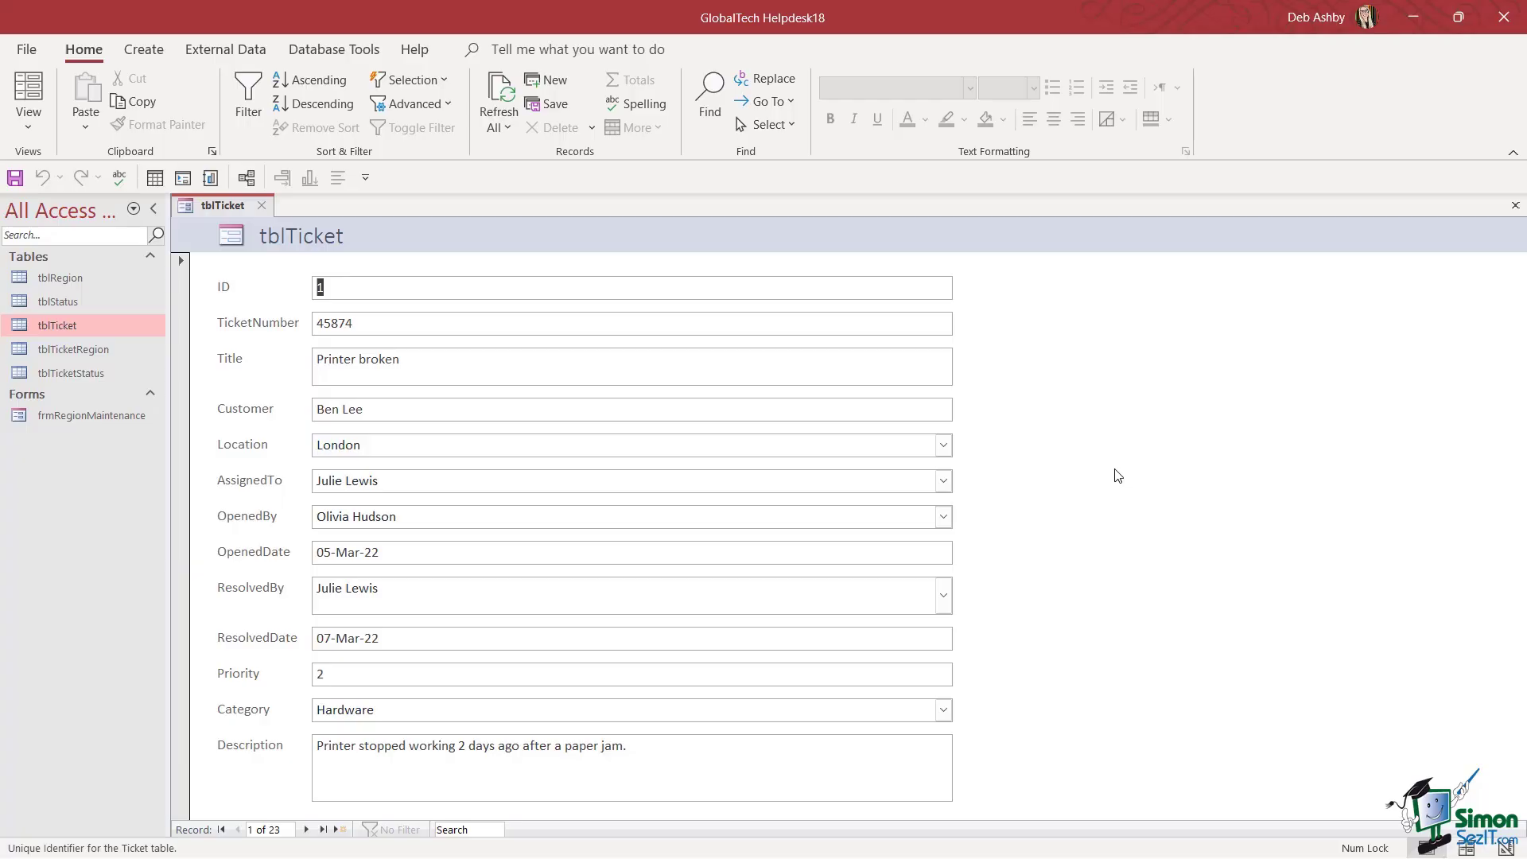
# Step through the first ticket record's fields from ID to Priority
pyautogui.press('Tab')
pyautogui.press('Tab')
pyautogui.press('Tab')
pyautogui.press('Tab')
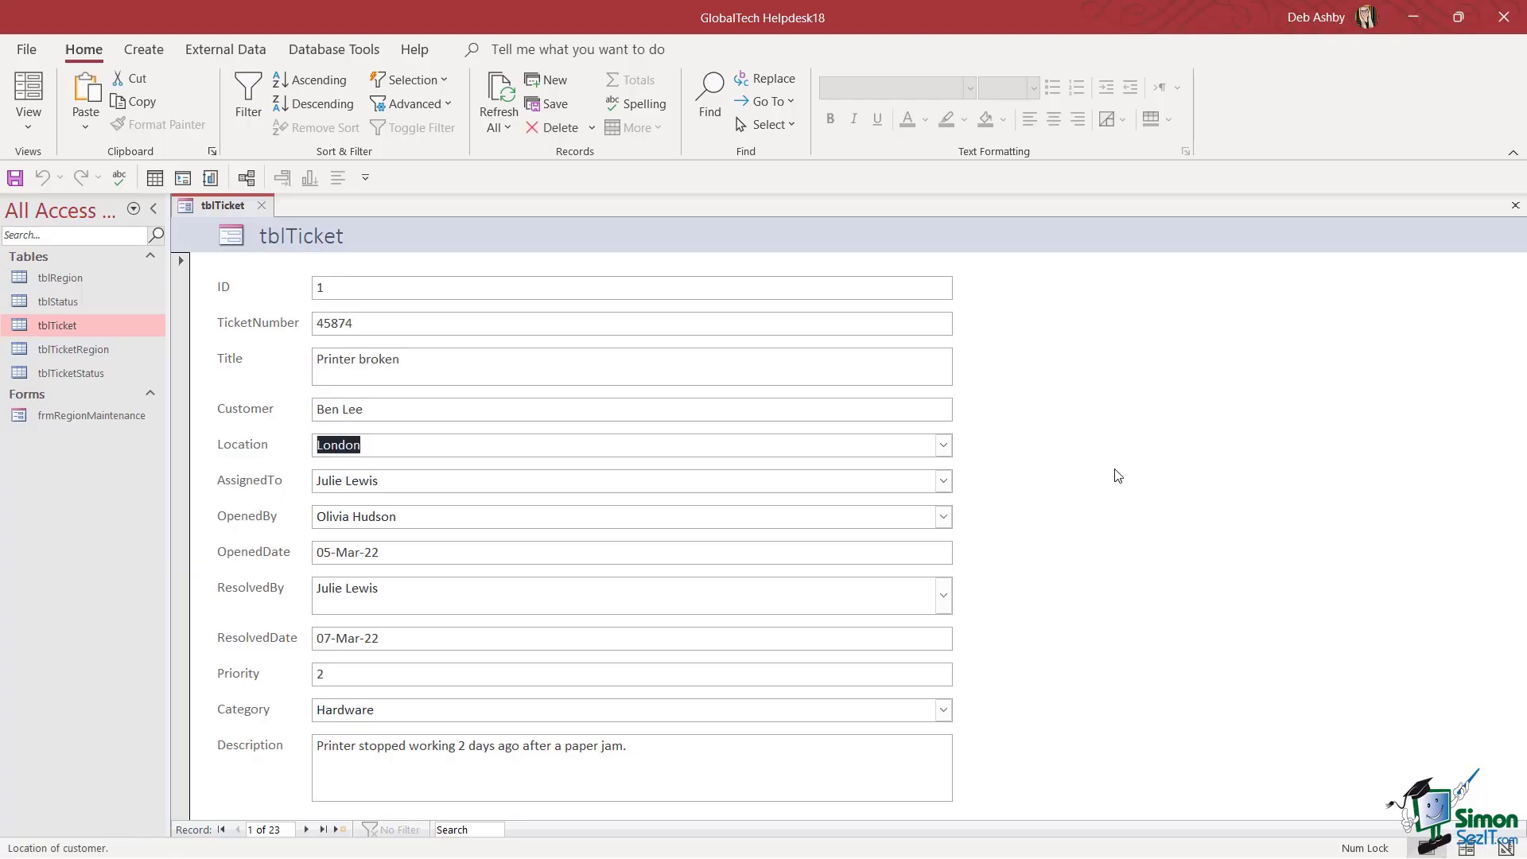
pyautogui.press('Tab')
pyautogui.press('Tab')
pyautogui.press('Tab')
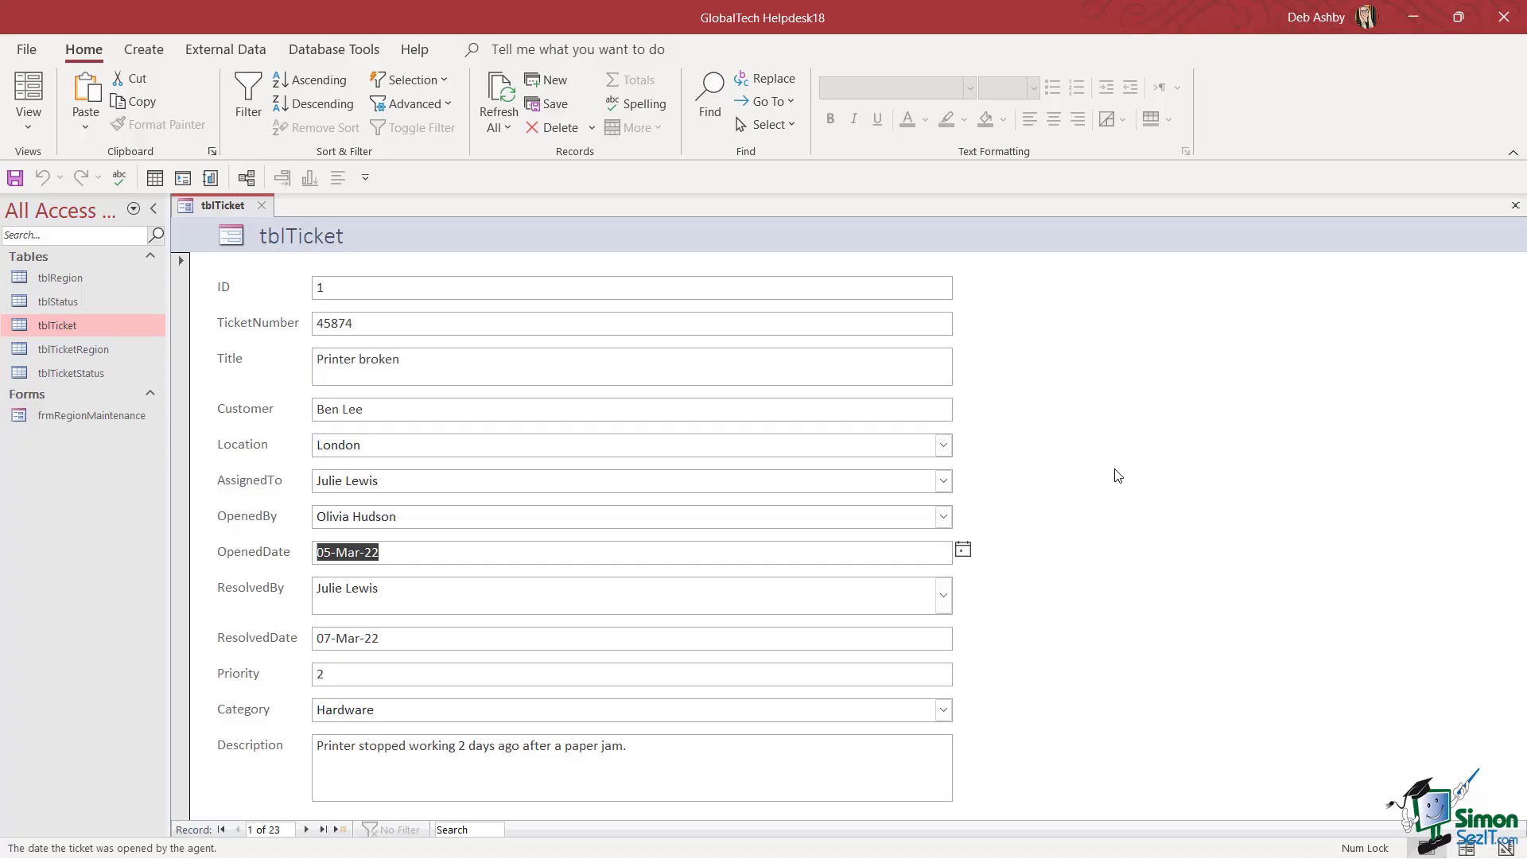
pyautogui.press('Tab')
pyautogui.press('Tab')
pyautogui.press('Tab')
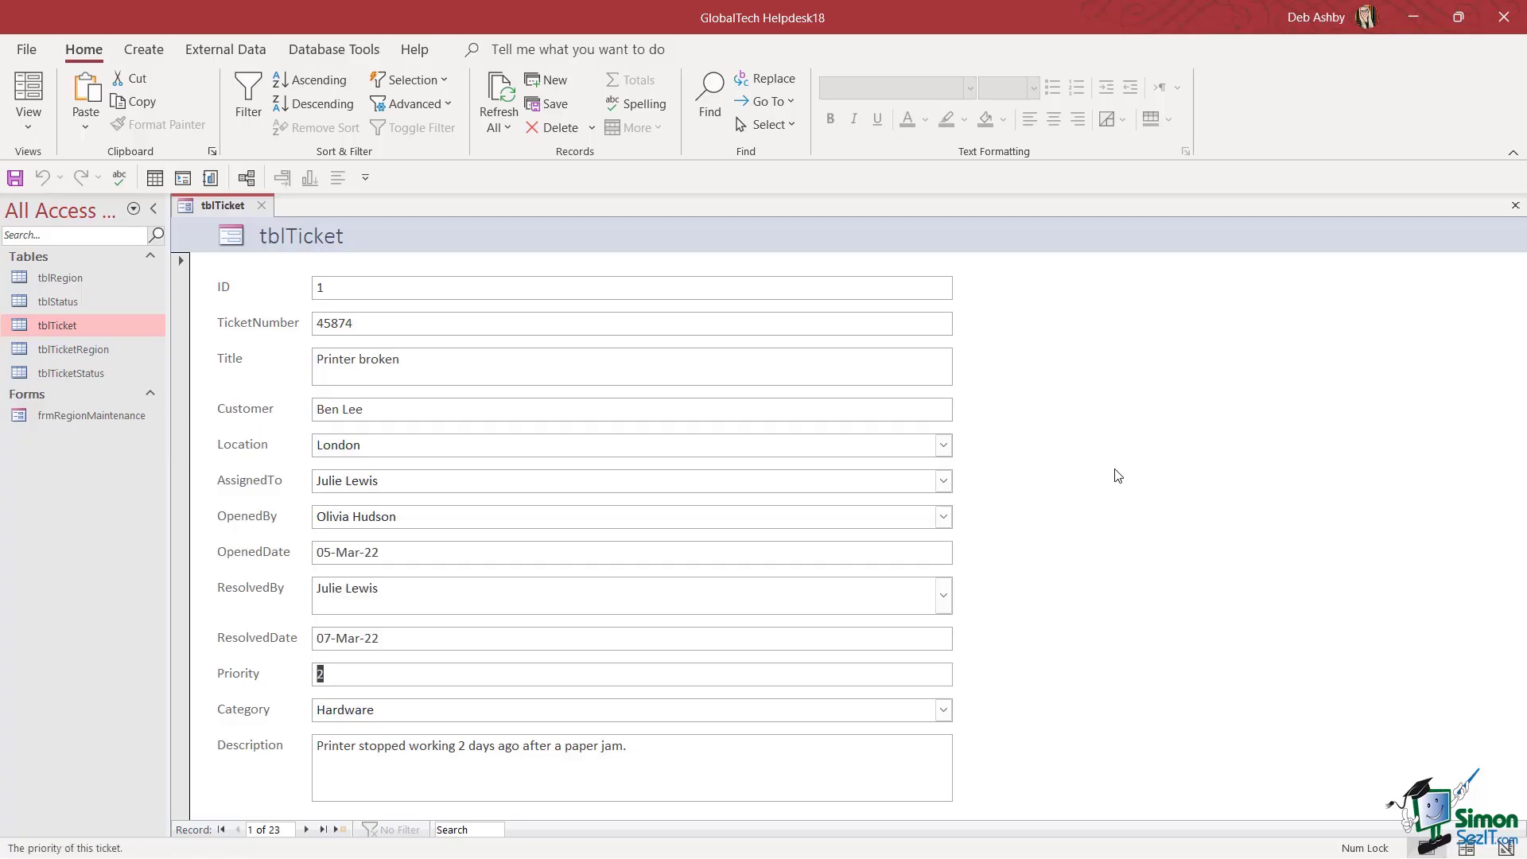
# Browse the ticket records forward to the sixth one and return to the first record
pyautogui.click(307, 830)
pyautogui.click(307, 830)
pyautogui.click(307, 830)
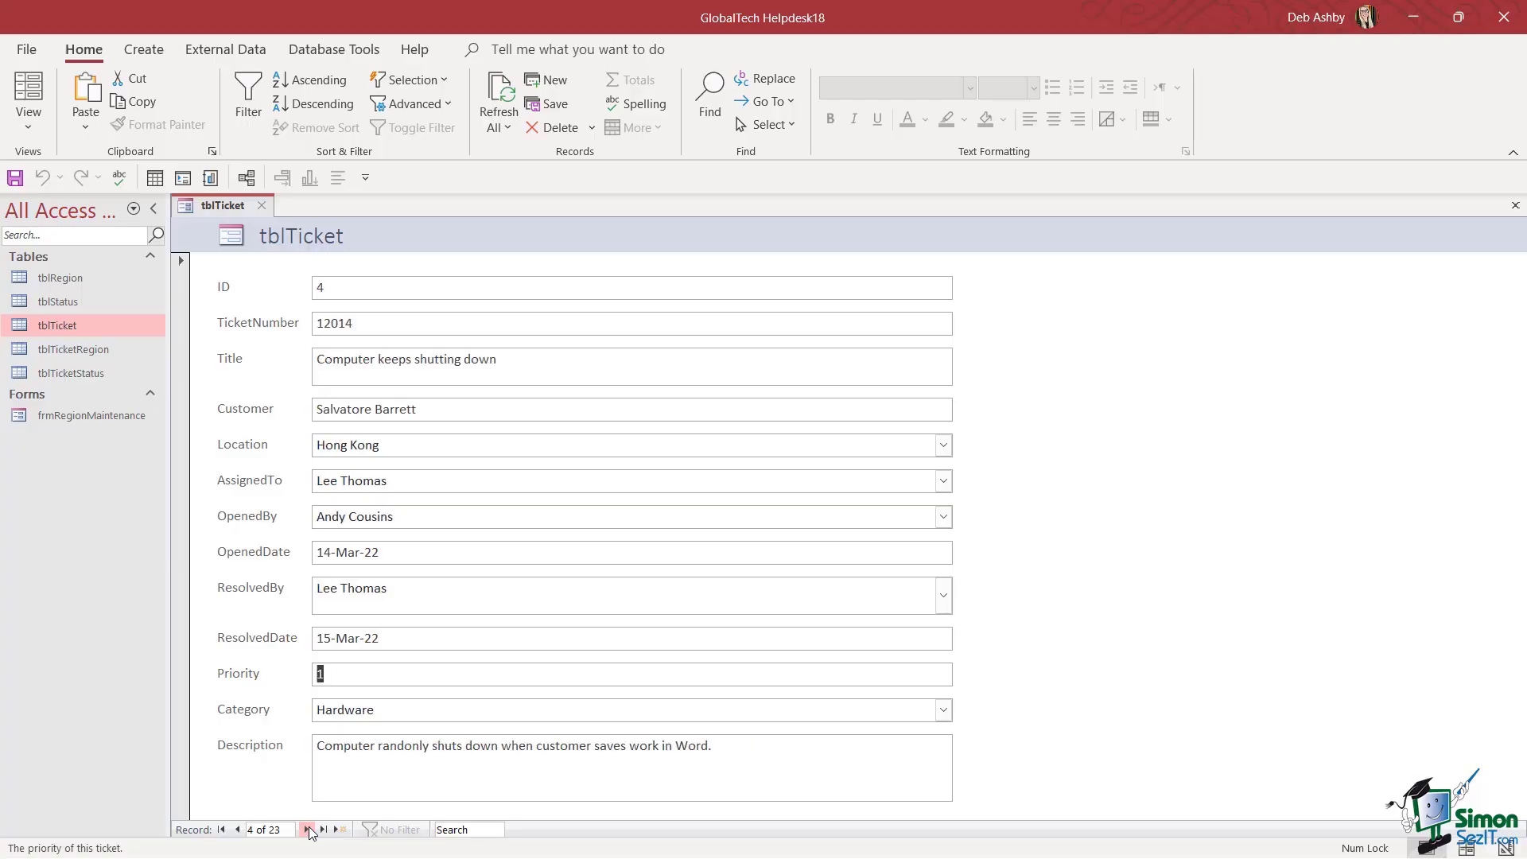
pyautogui.click(307, 830)
pyautogui.click(307, 830)
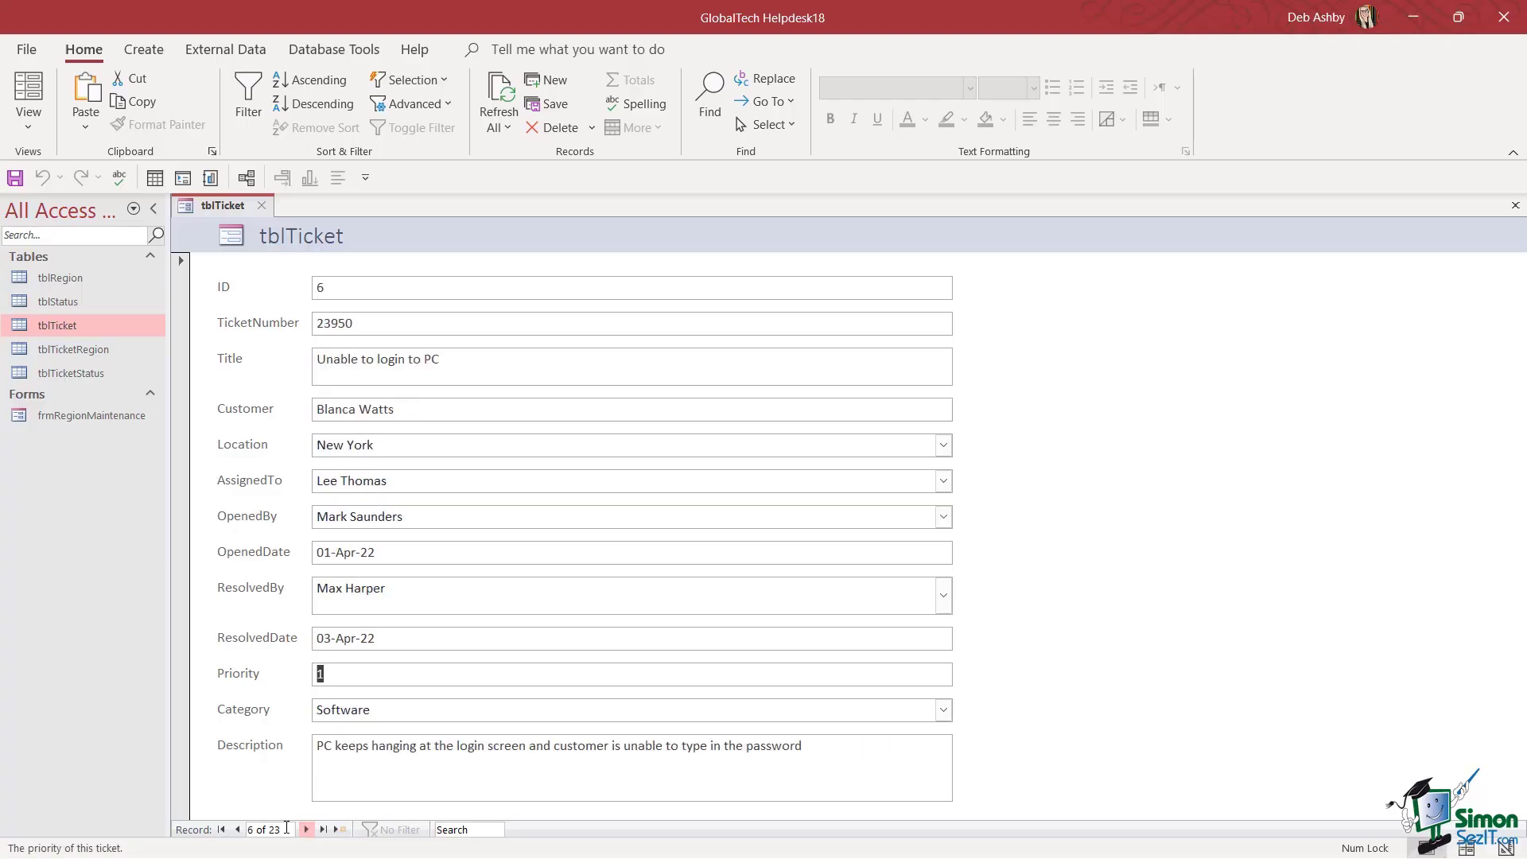
pyautogui.click(222, 830)
# Switch the tblTicket form to Layout View and display the Form object's properties
pyautogui.rightClick(220, 209)
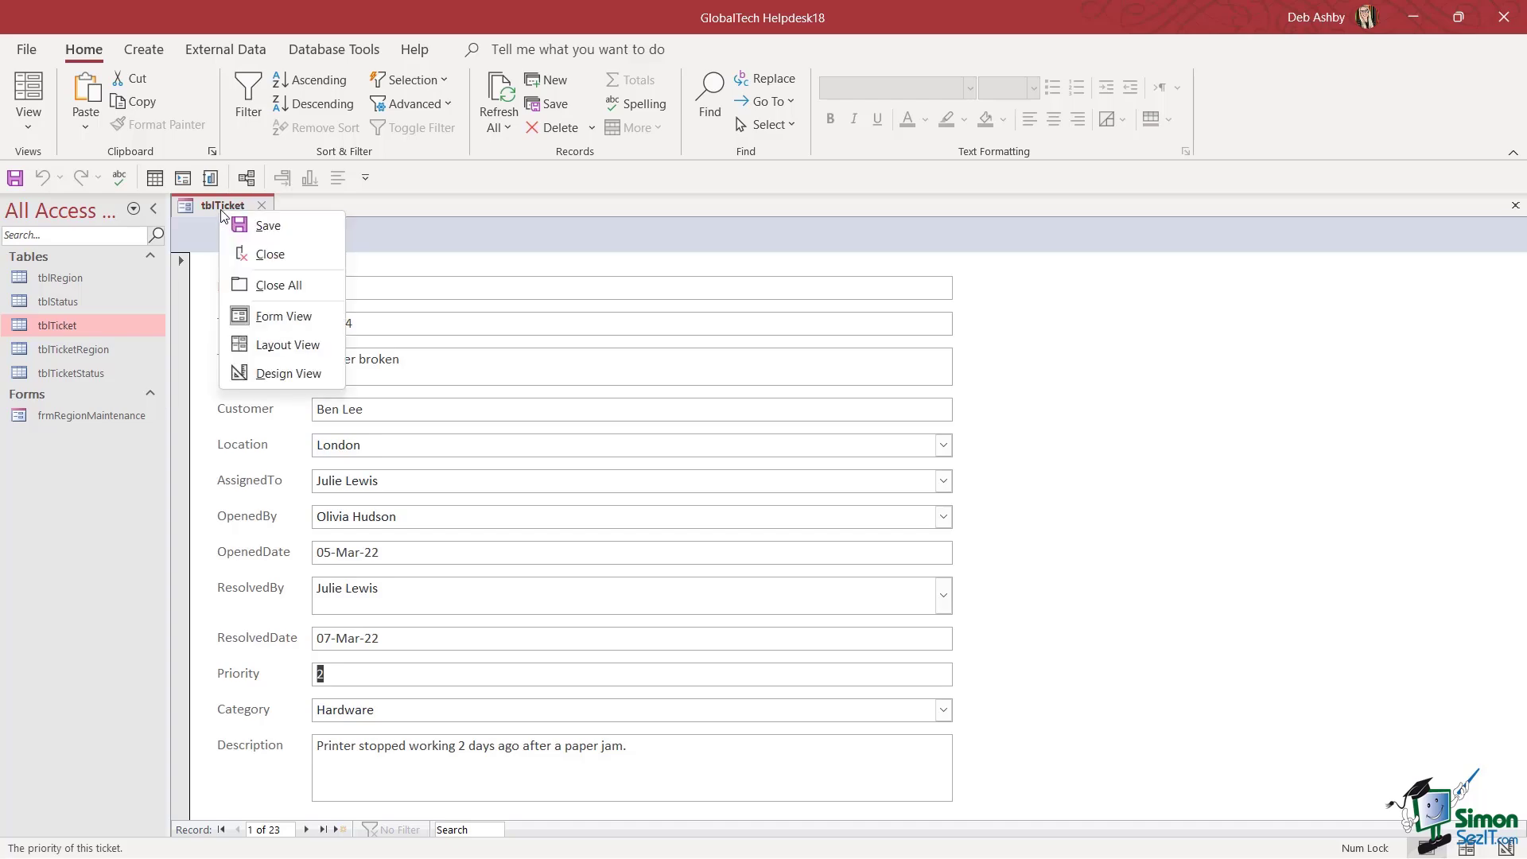
pyautogui.click(256, 349)
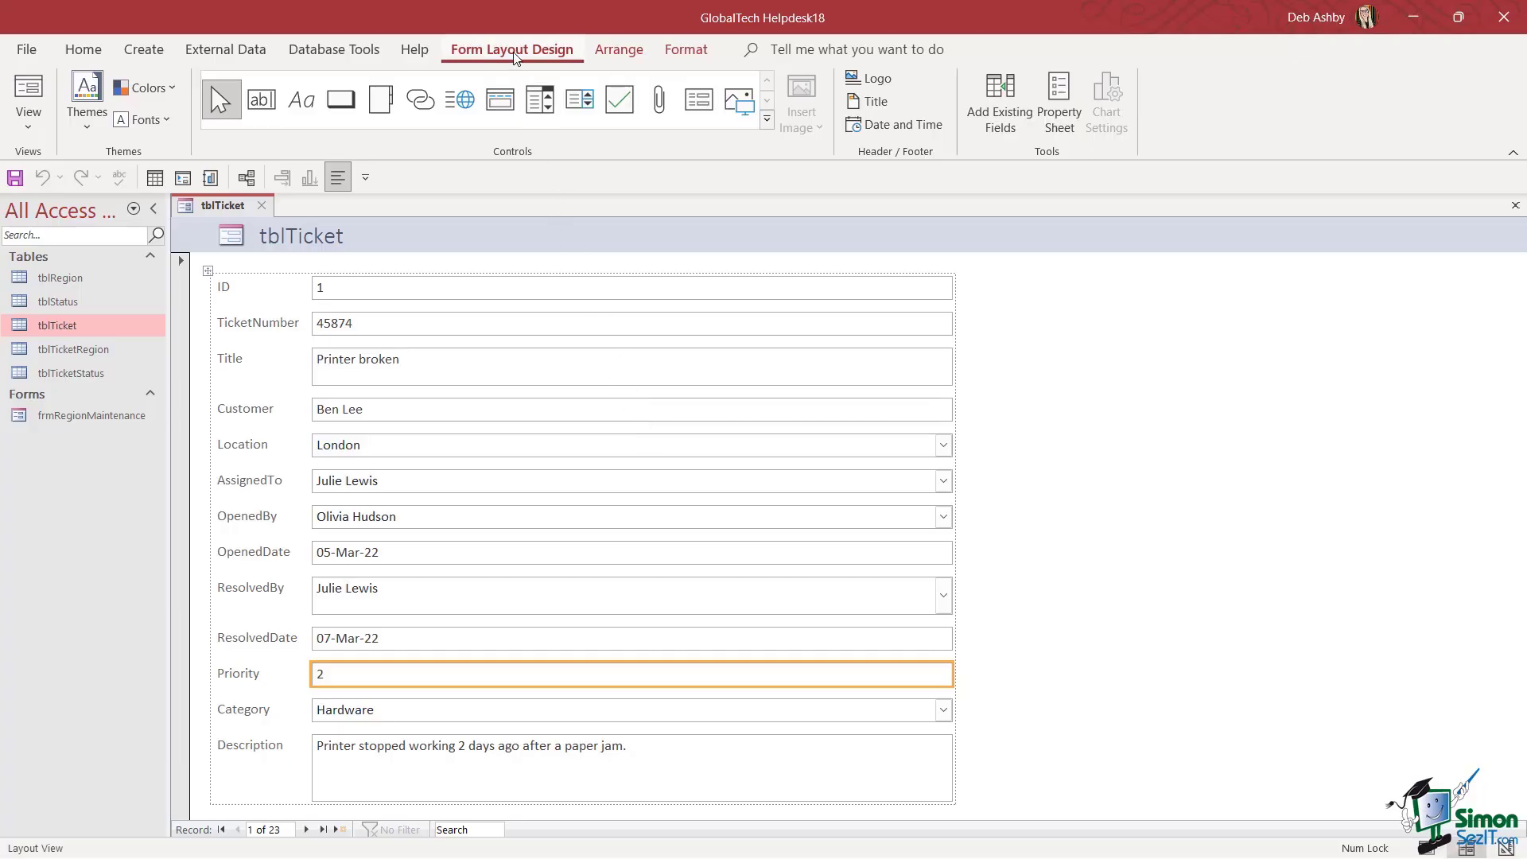
pyautogui.click(1060, 95)
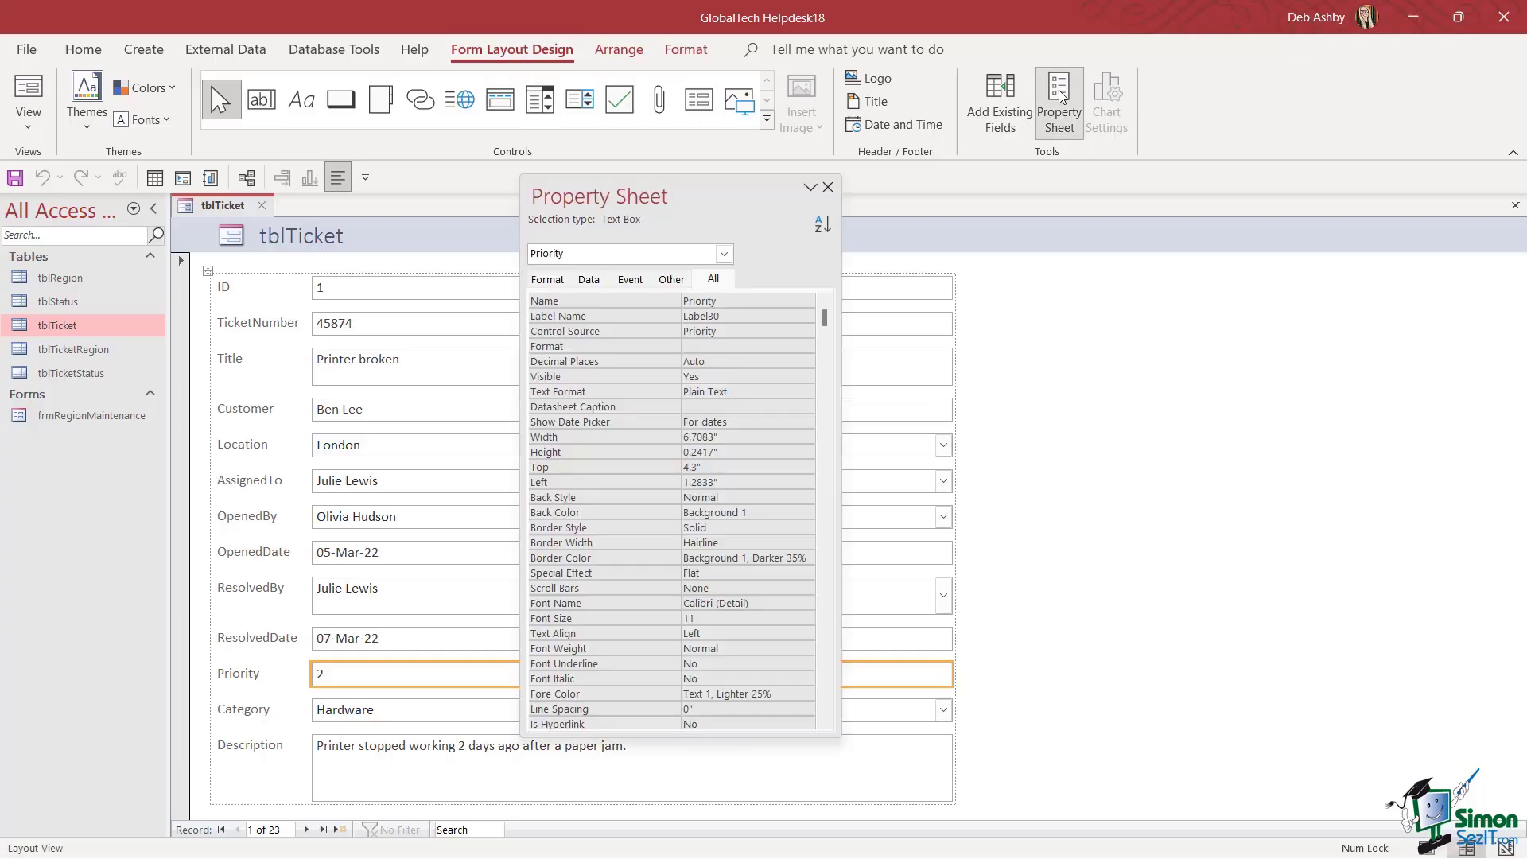
pyautogui.moveTo(694, 195); pyautogui.dragTo(735, 195)
pyautogui.click(765, 253)
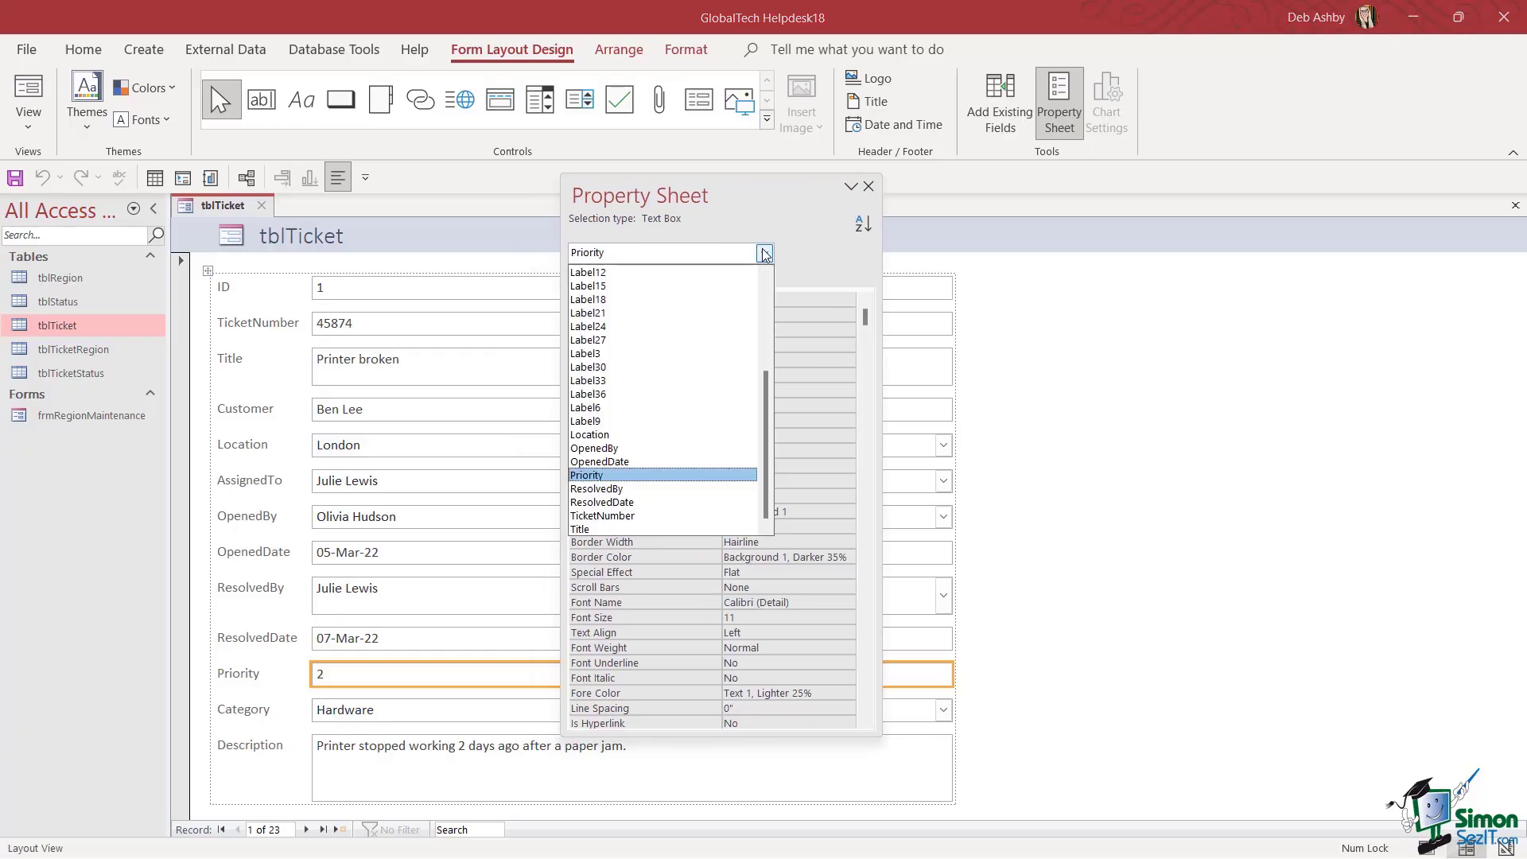
pyautogui.moveTo(770, 422); pyautogui.dragTo(770, 329)
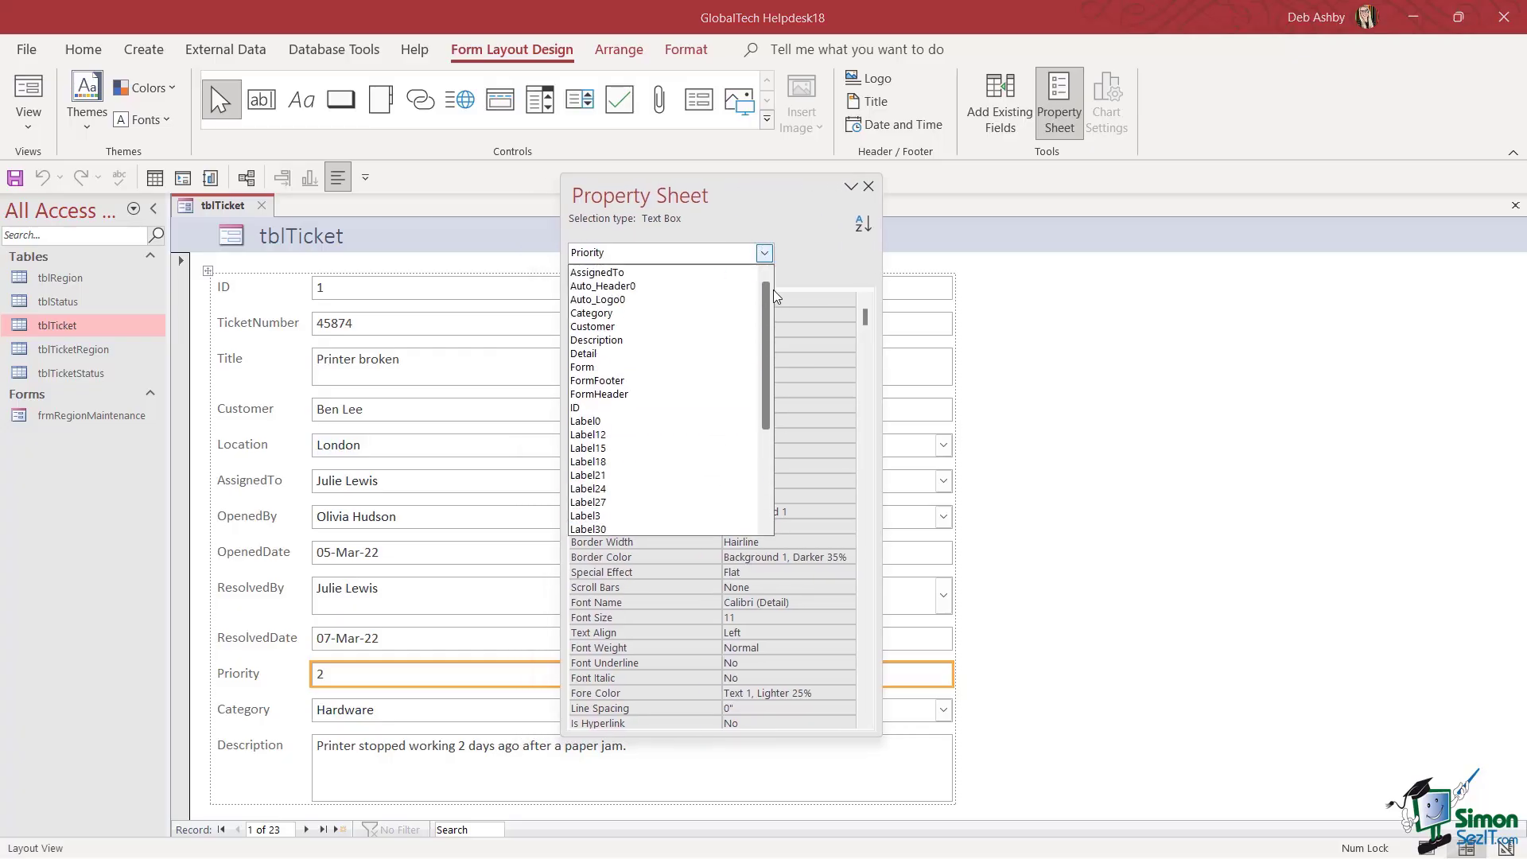
pyautogui.click(582, 366)
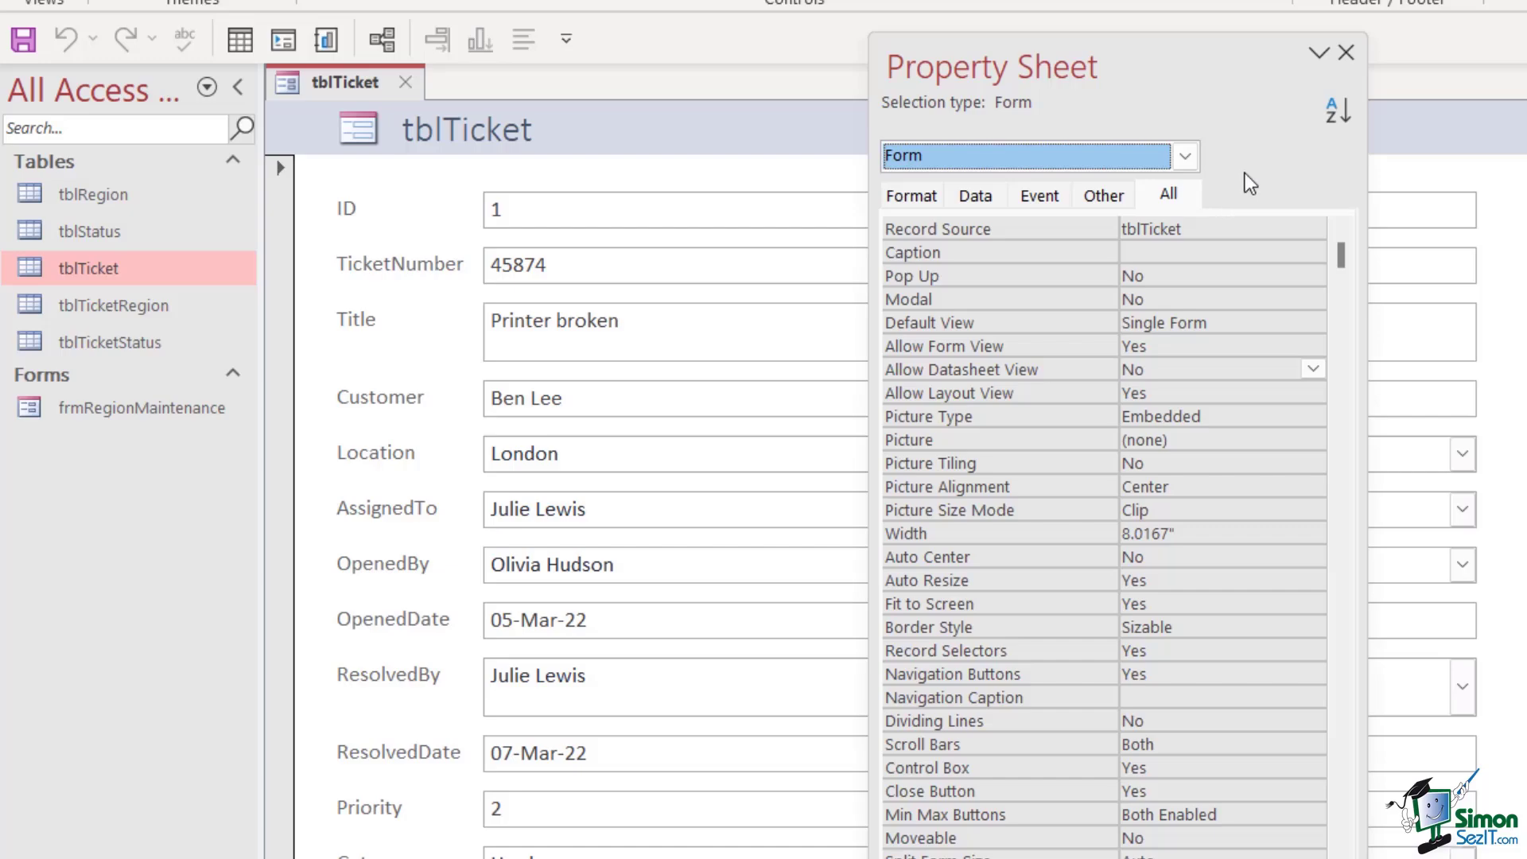
# Close the property sheet and select all labels and fields in the form's control layout
pyautogui.click(1345, 52)
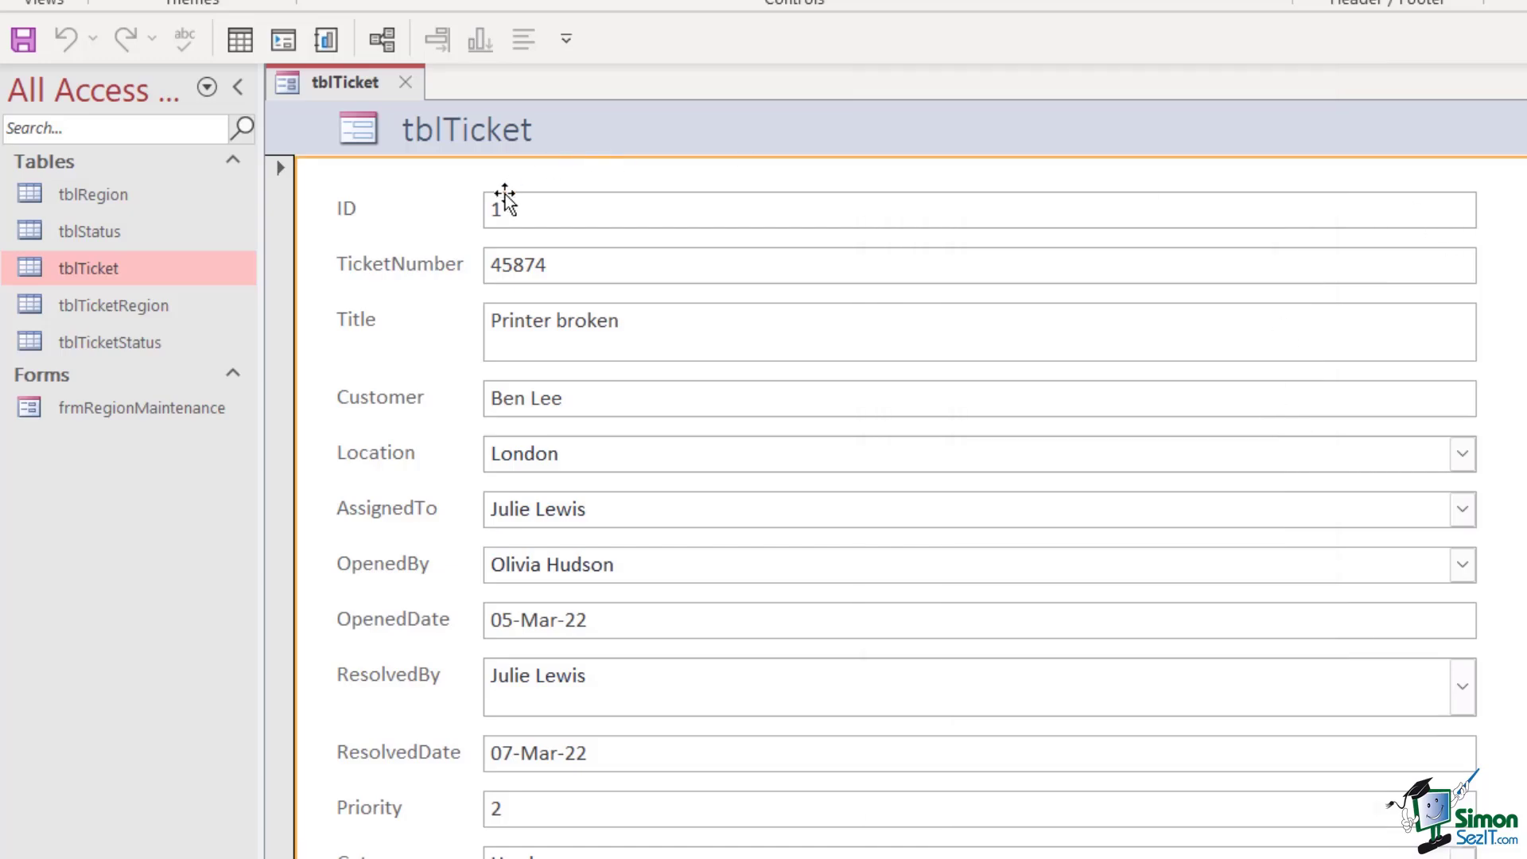
pyautogui.click(628, 265)
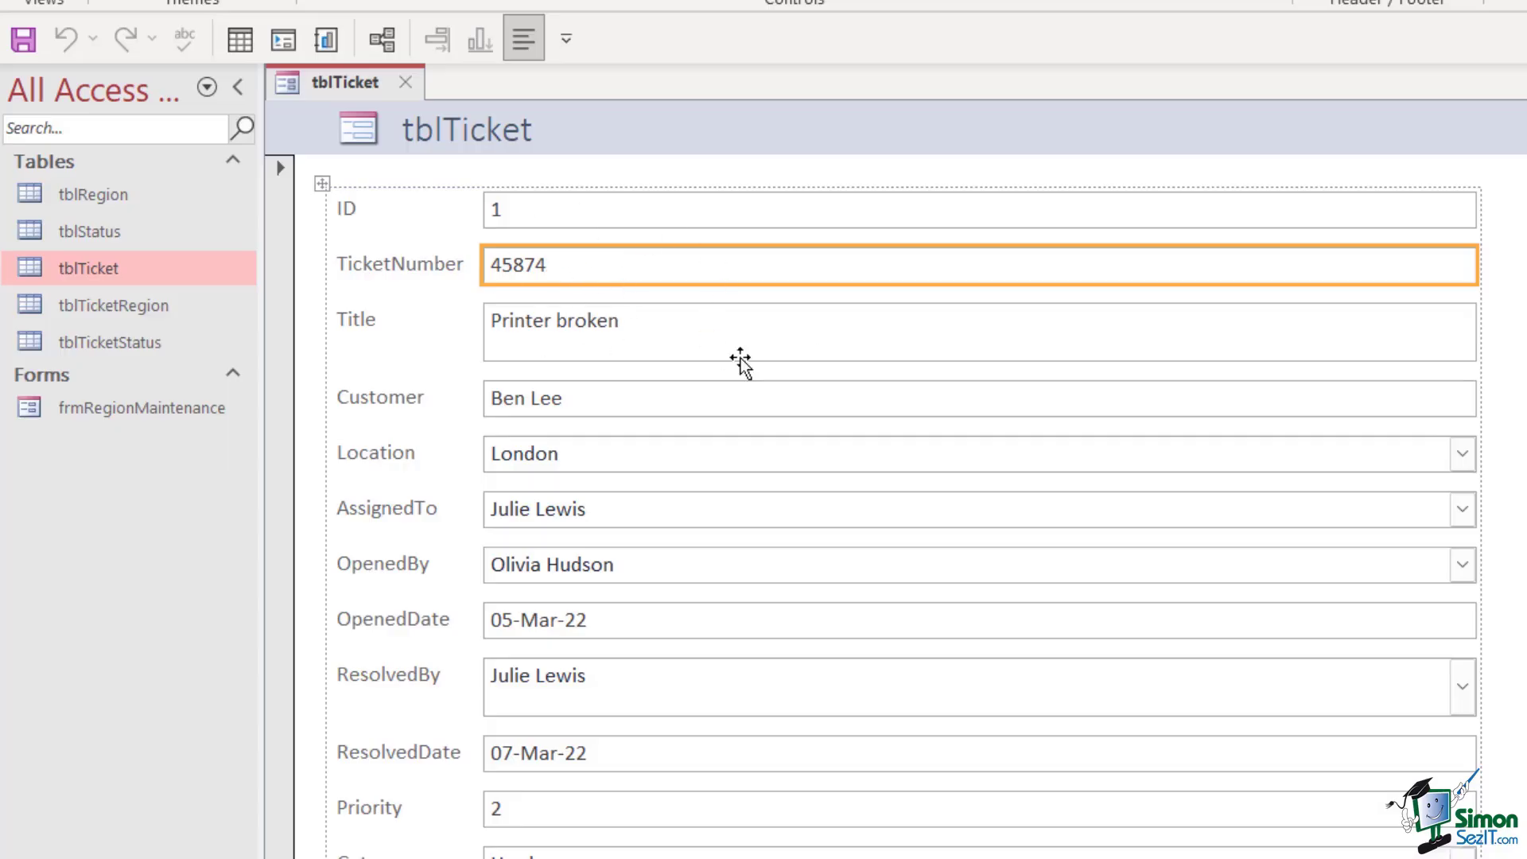
pyautogui.click(322, 183)
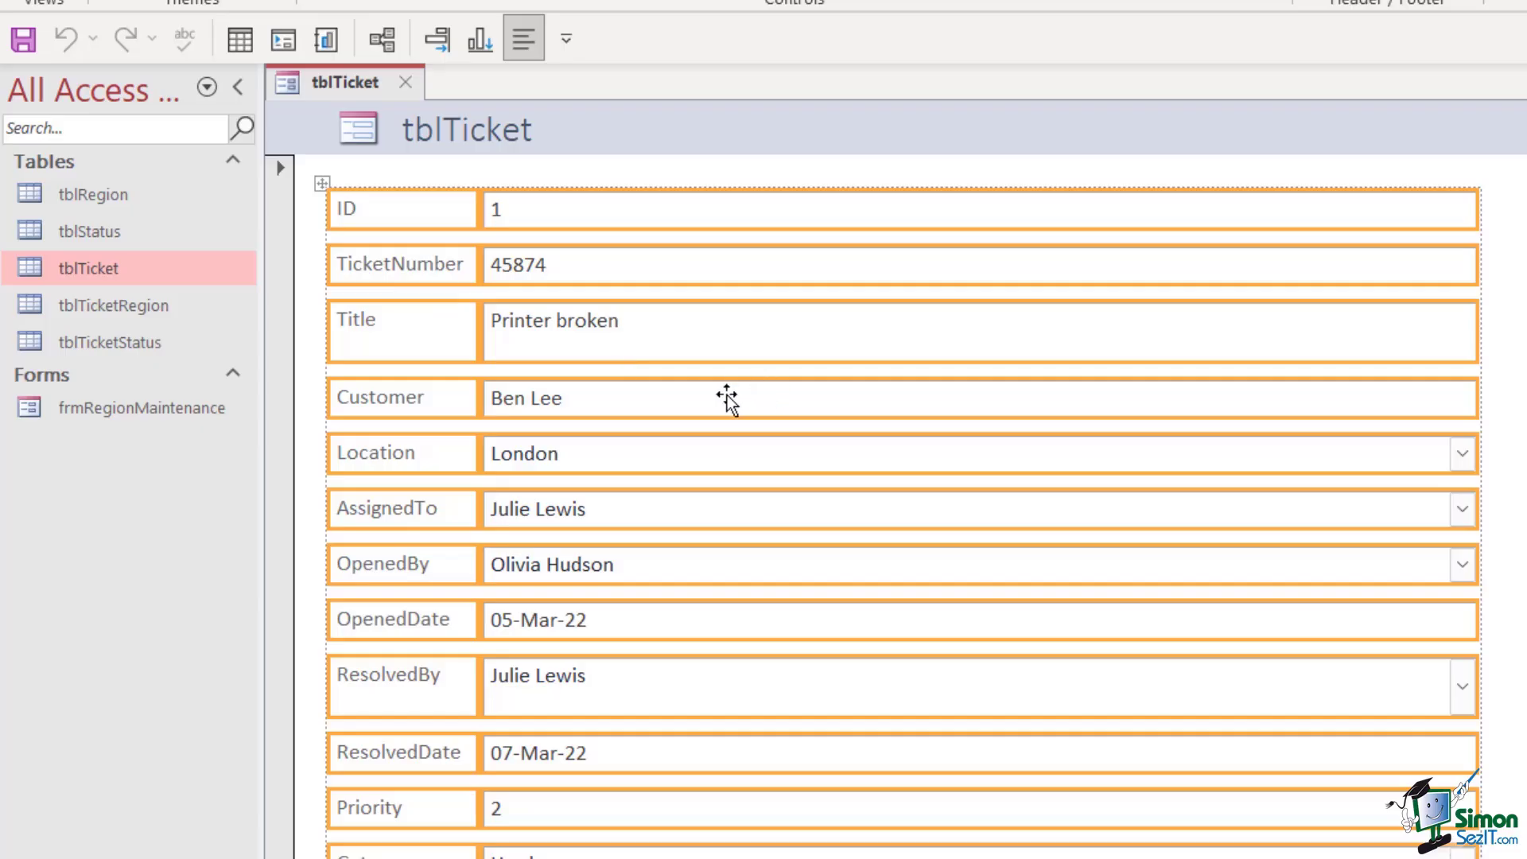
# Return the form to Form View, step through the fields to AssignedTo, and place the cursor in Location
pyautogui.rightClick(368, 86)
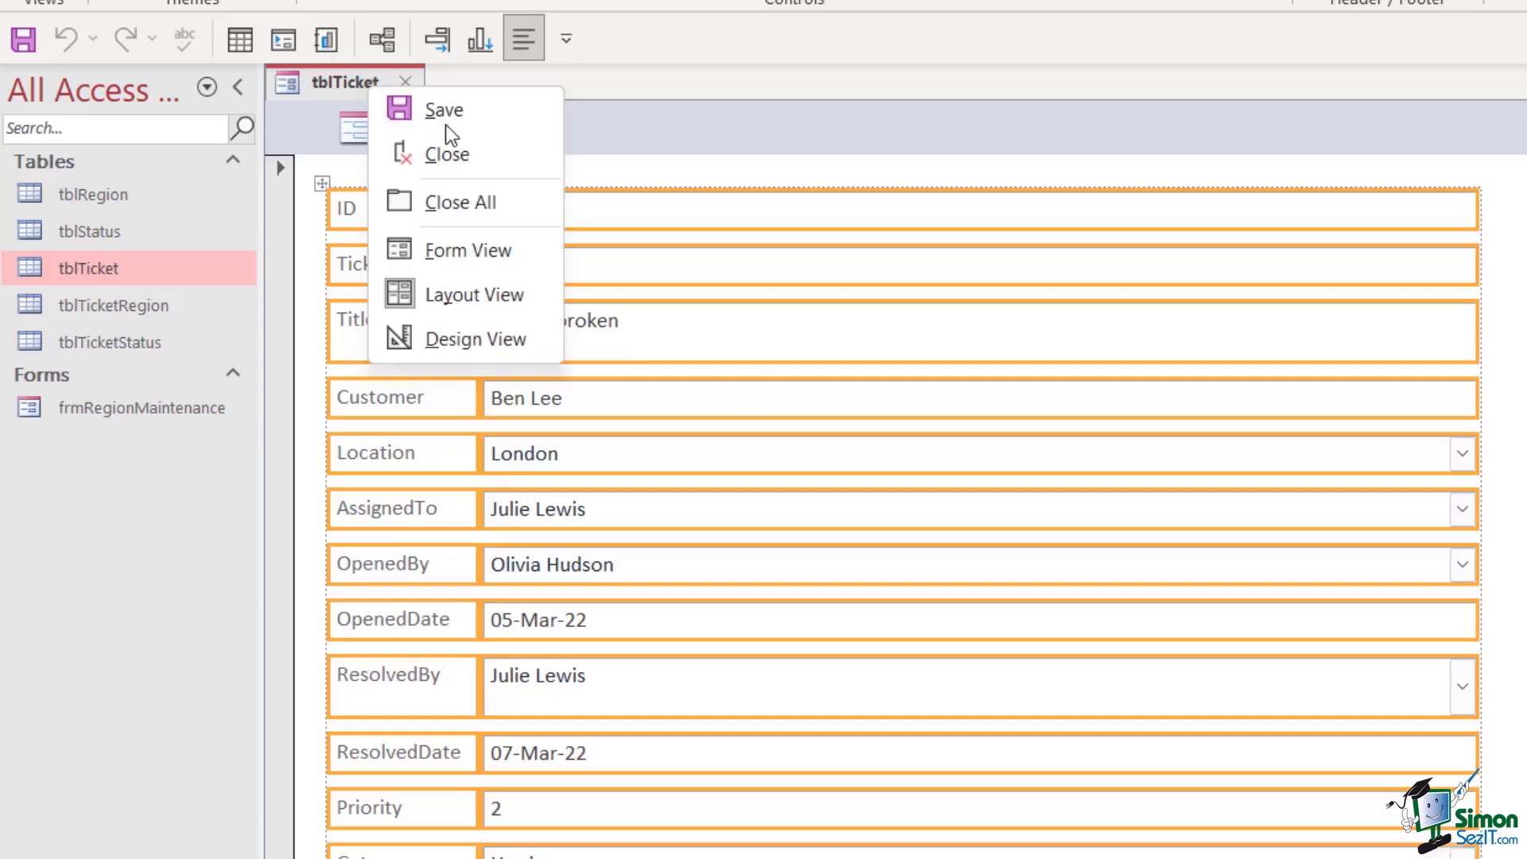
pyautogui.click(460, 249)
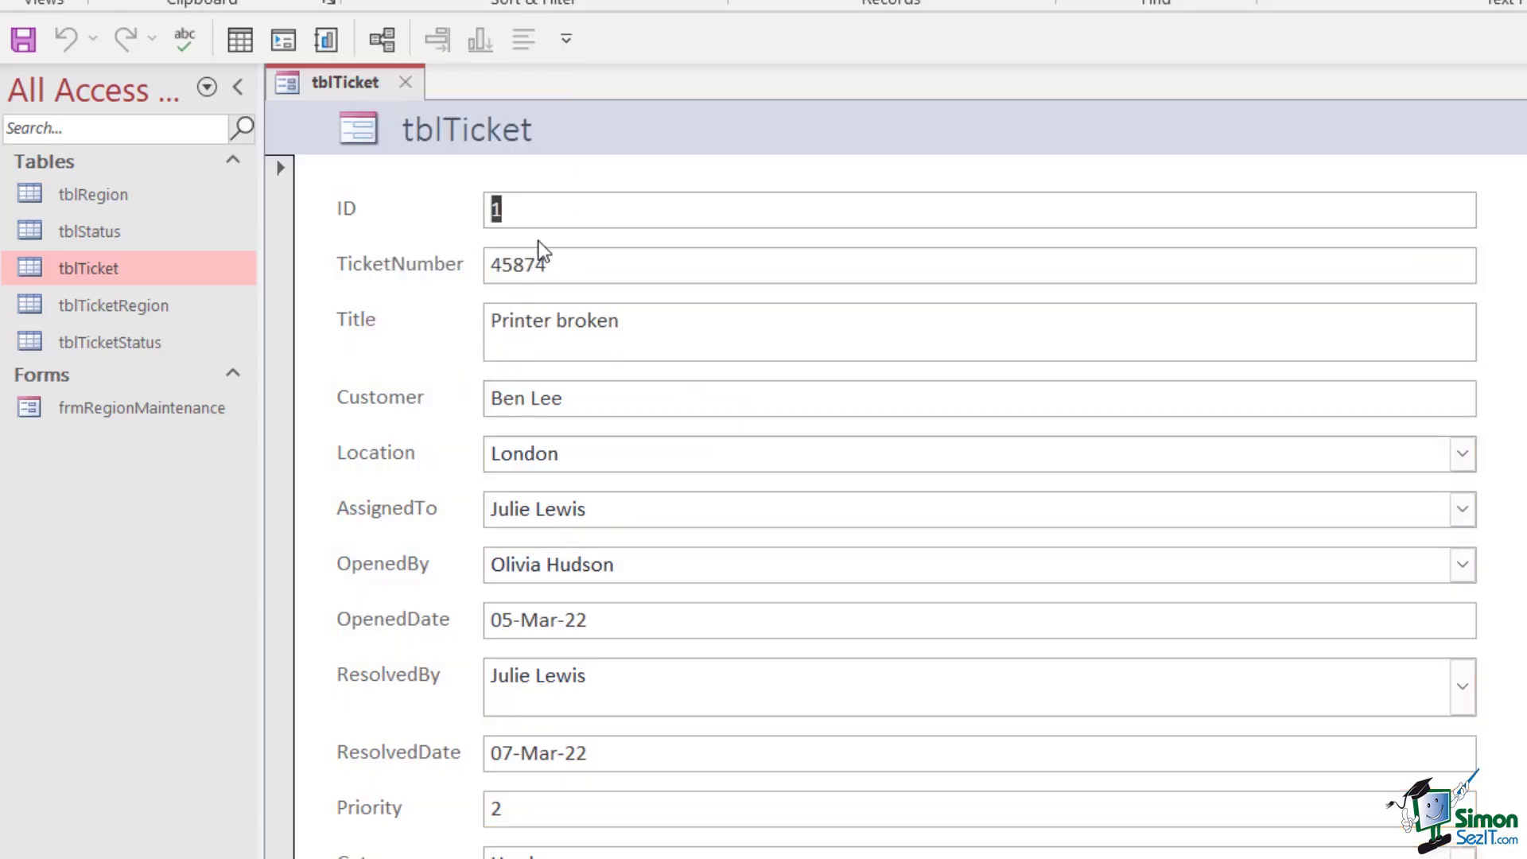
pyautogui.press('Tab')
pyautogui.press('Tab')
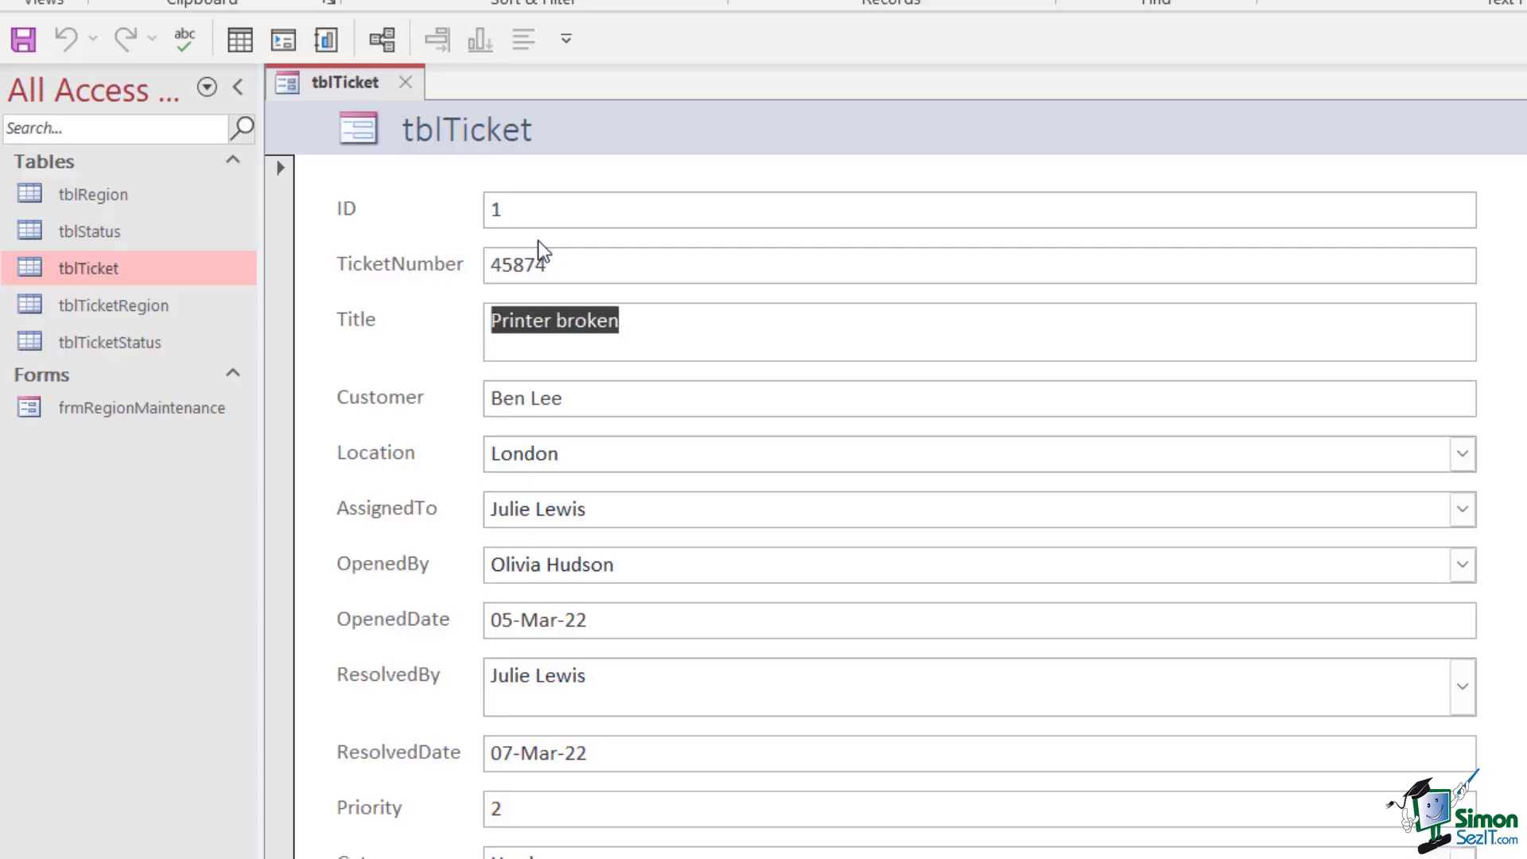
pyautogui.press('Tab')
pyautogui.press('Tab')
pyautogui.press('Tab')
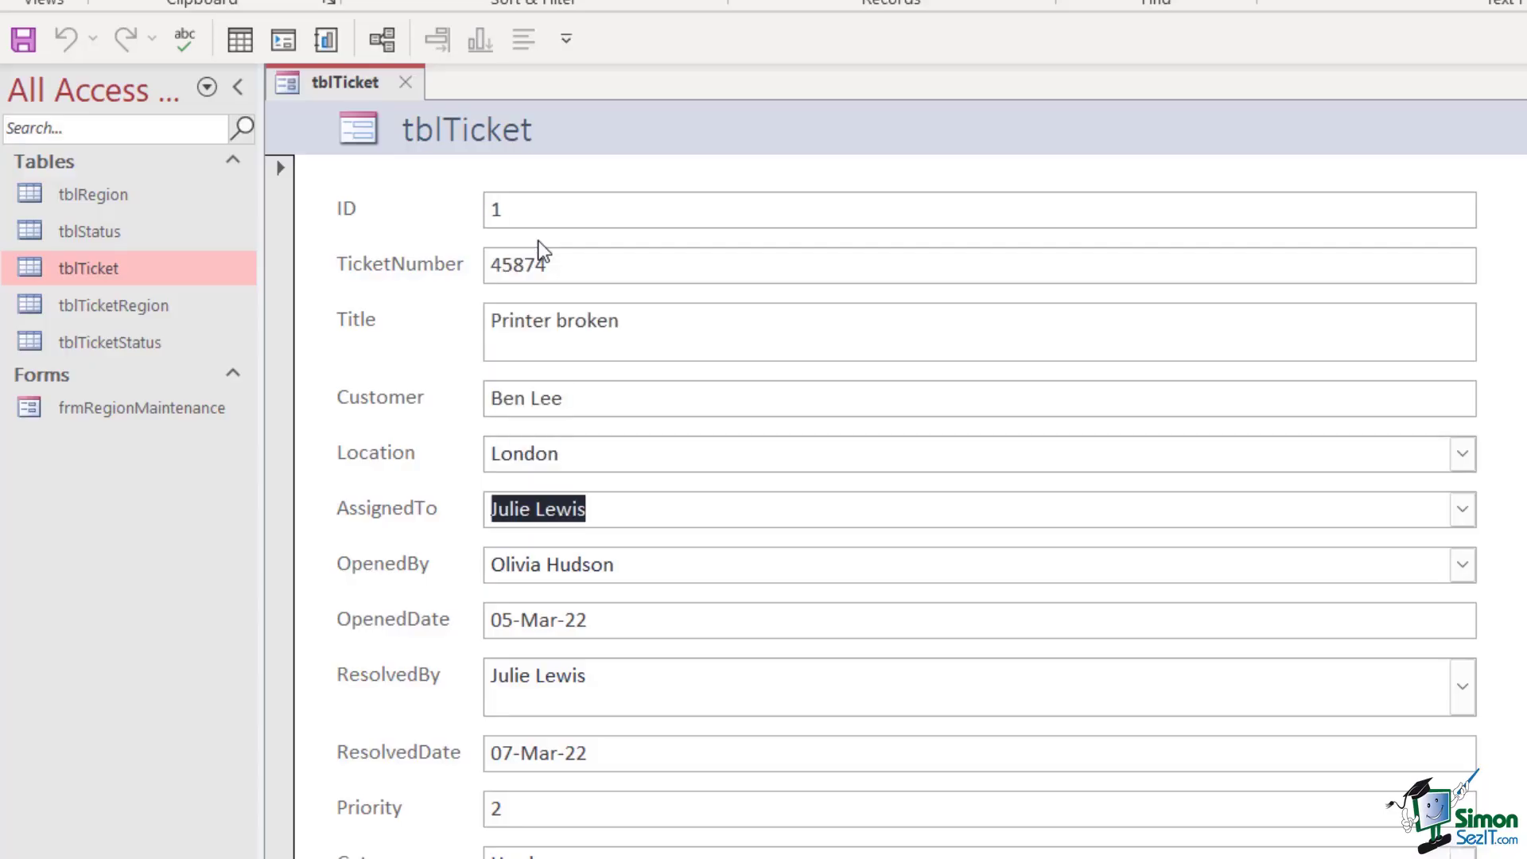
pyautogui.click(610, 457)
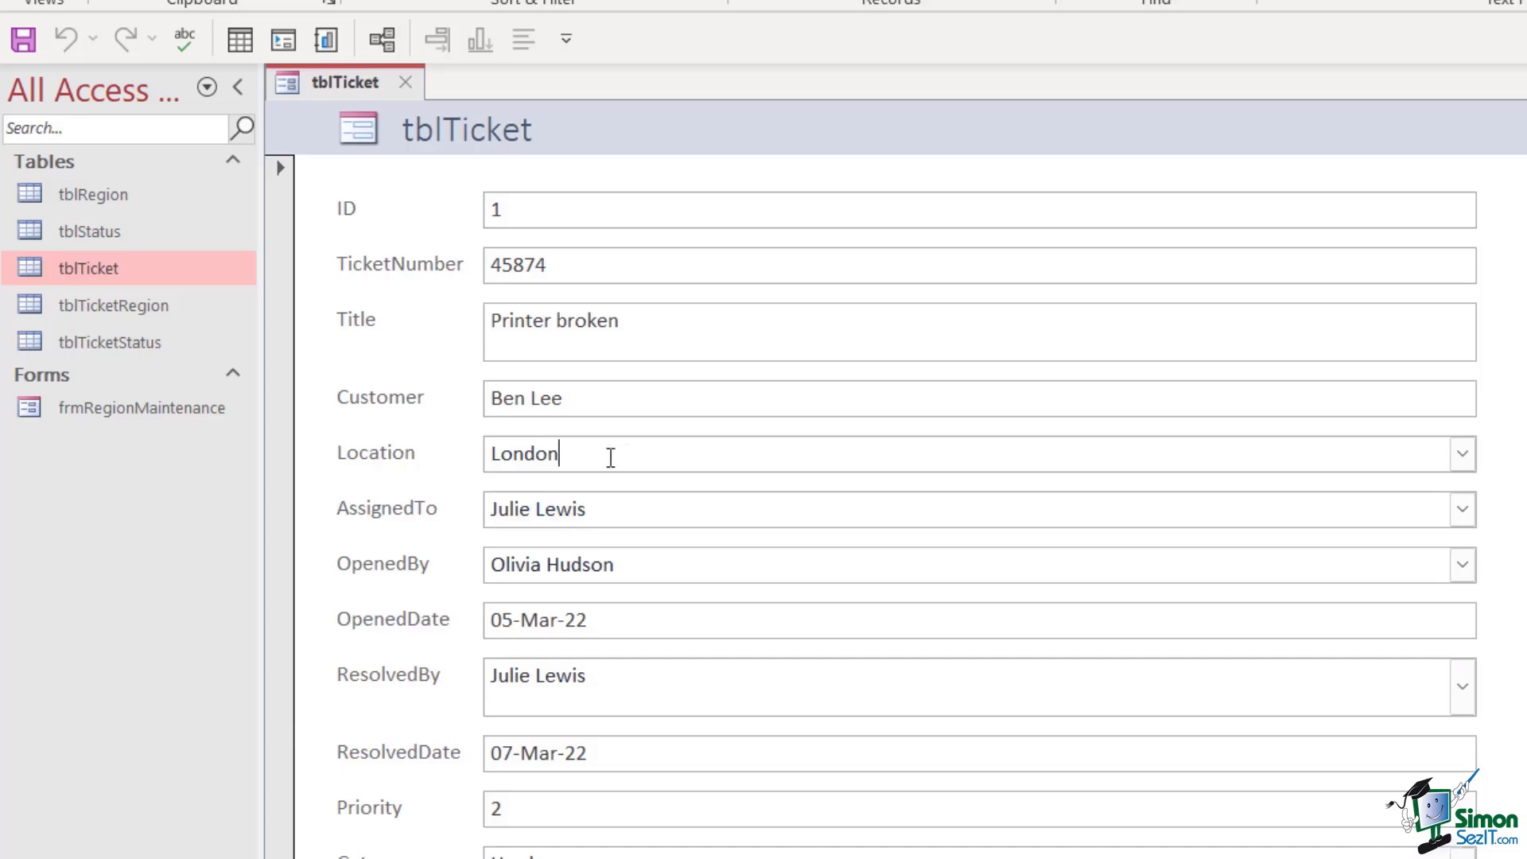
# Add the test text "sdfsdf" to the first record's Title and remove it again
pyautogui.click(637, 324)
pyautogui.write('sdfsdf')
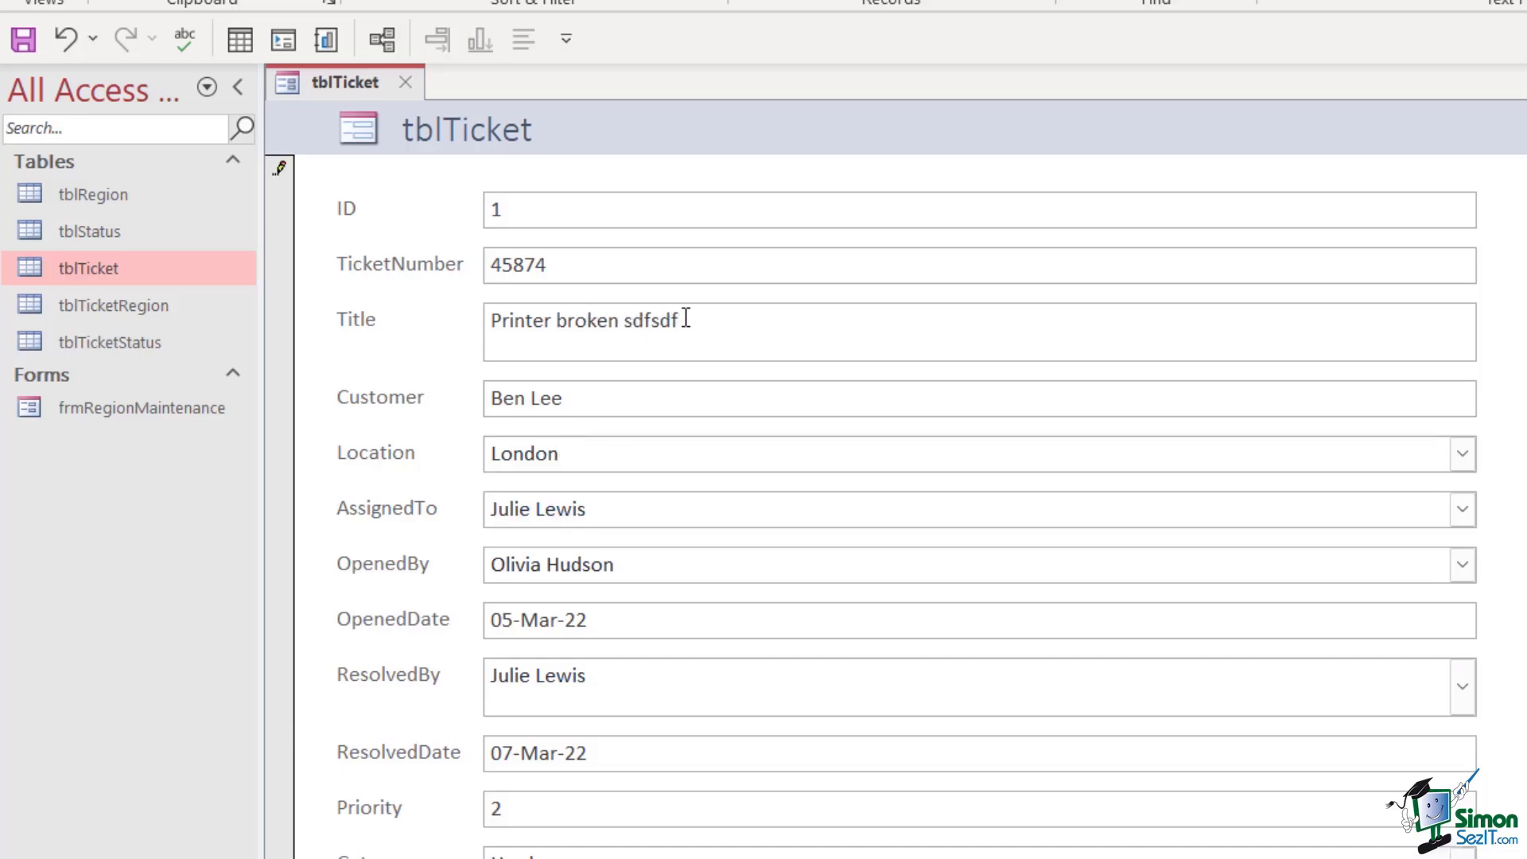
pyautogui.moveTo(683, 320); pyautogui.dragTo(615, 314)
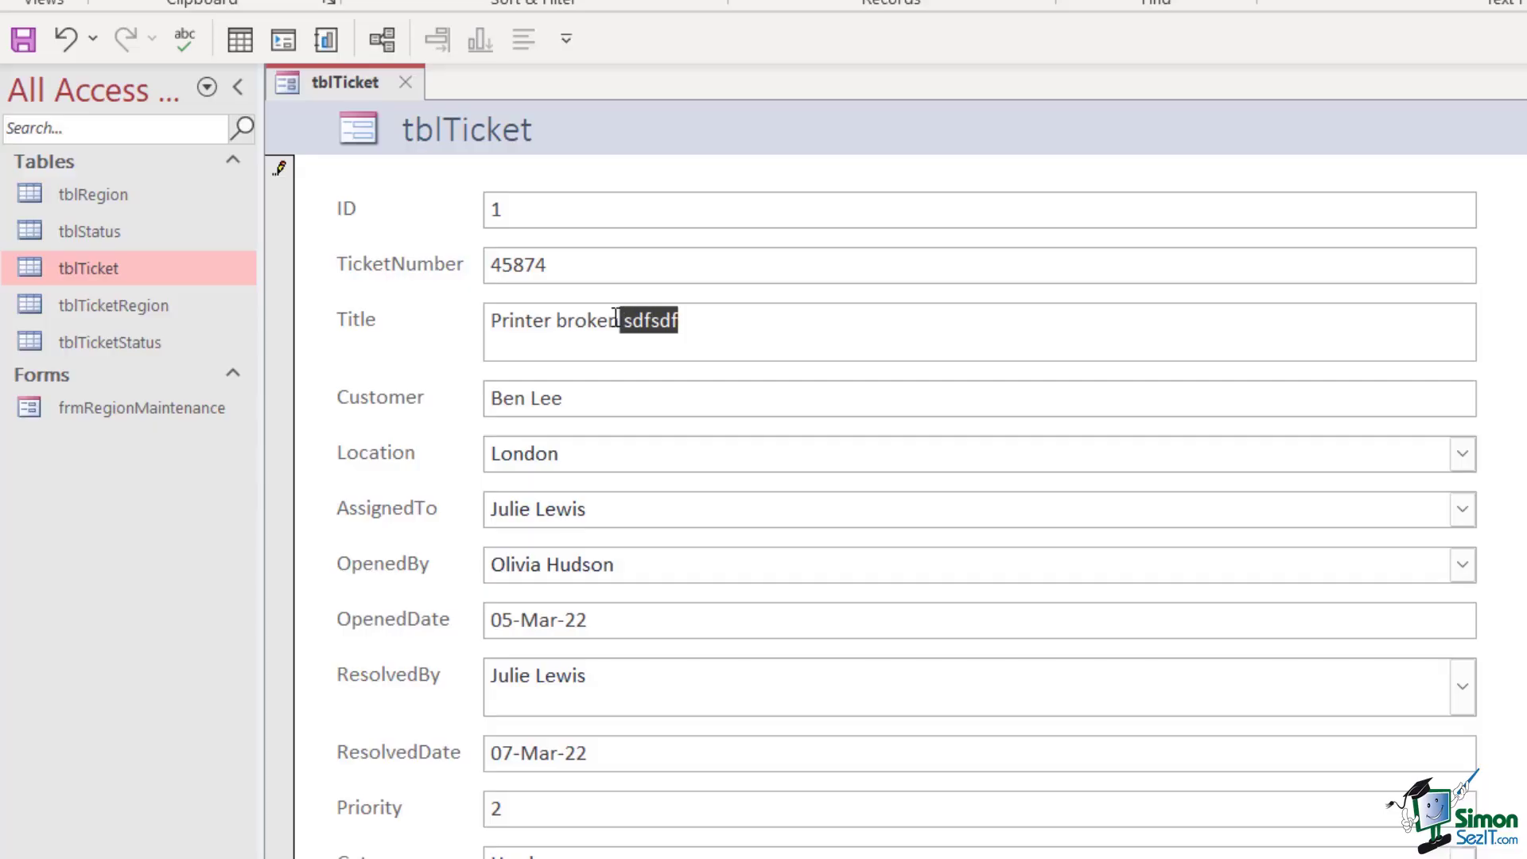
pyautogui.press('Delete')
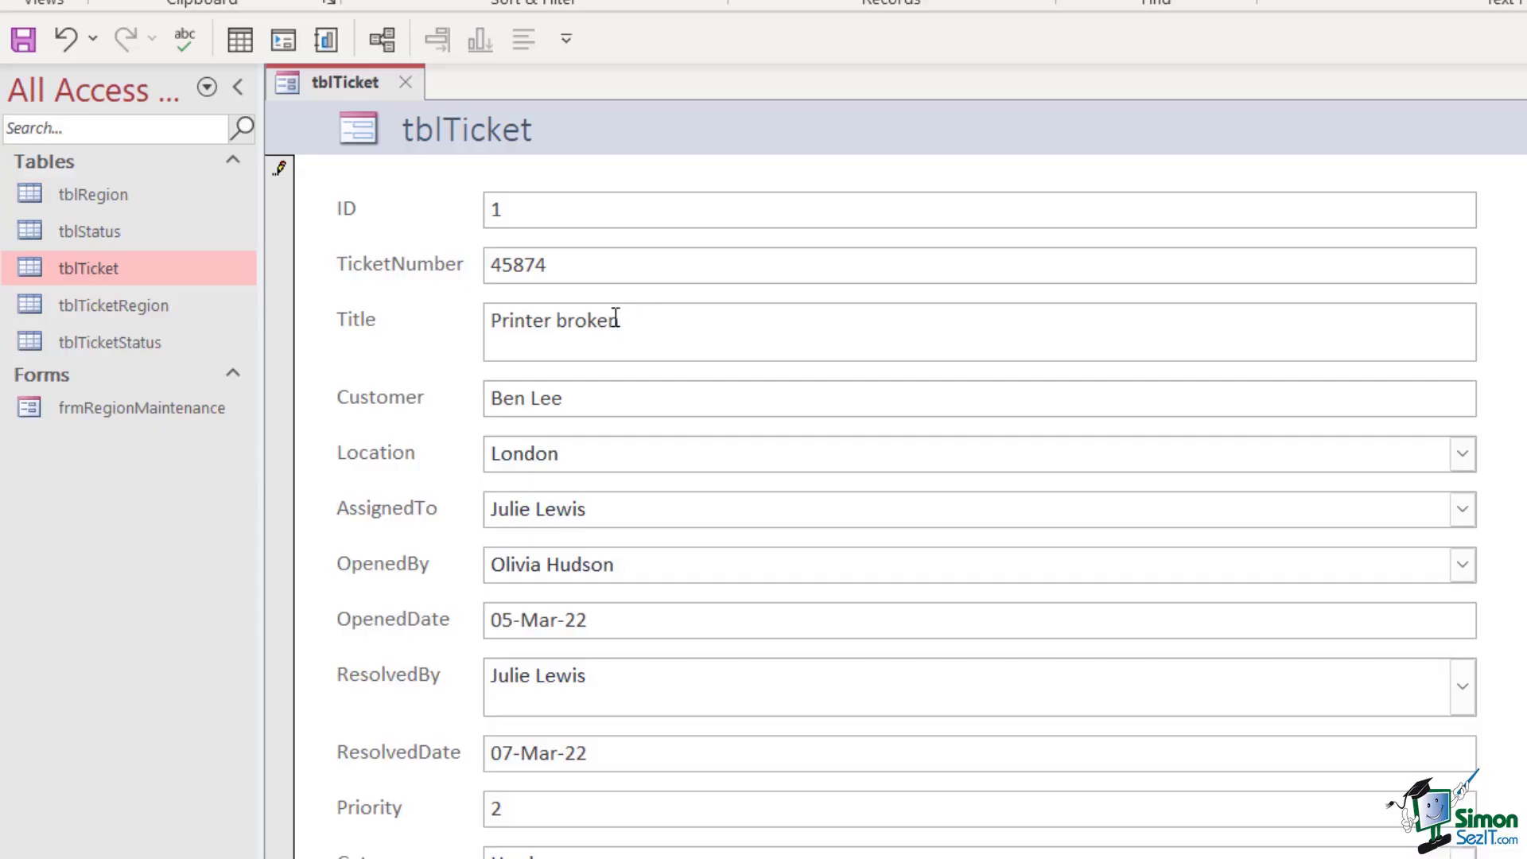
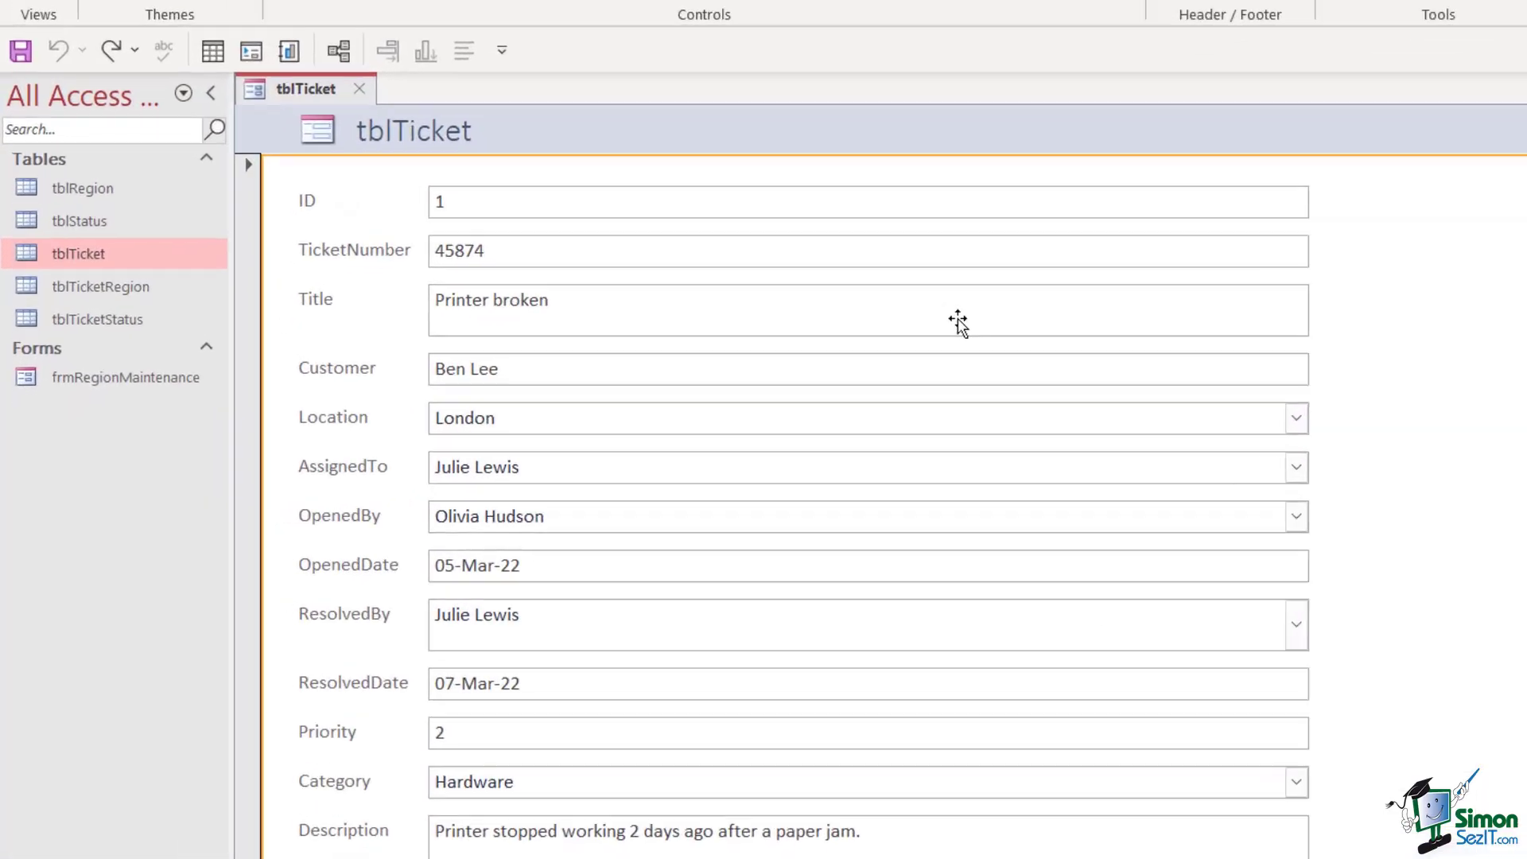
# Delete the ID label and its field from the tblTicket form in Layout View
pyautogui.click(347, 159)
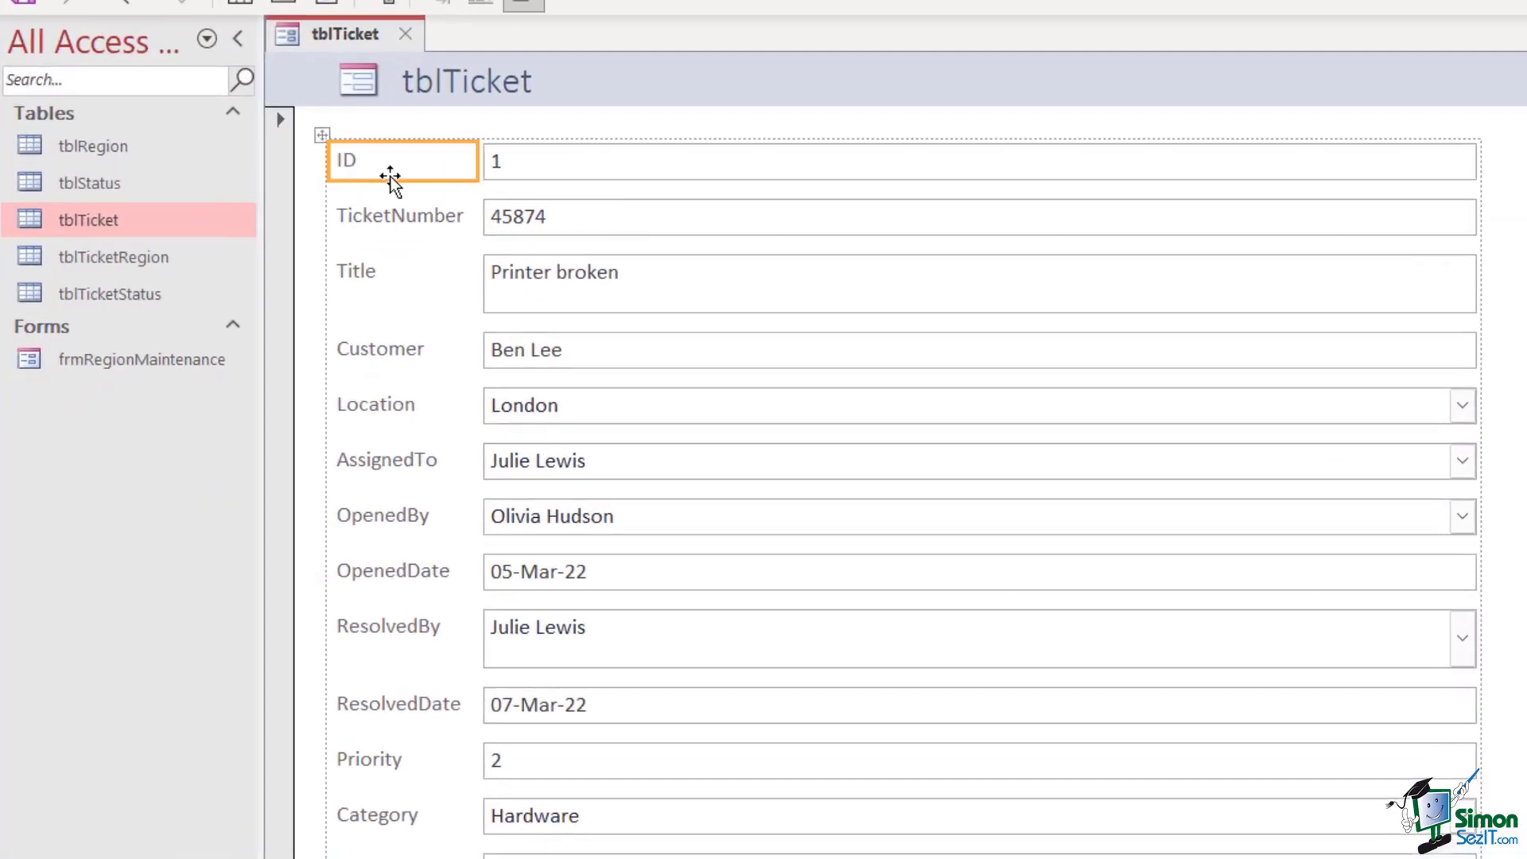
pyautogui.keyDown('shift'); pyautogui.click(568, 171); pyautogui.keyUp('shift')
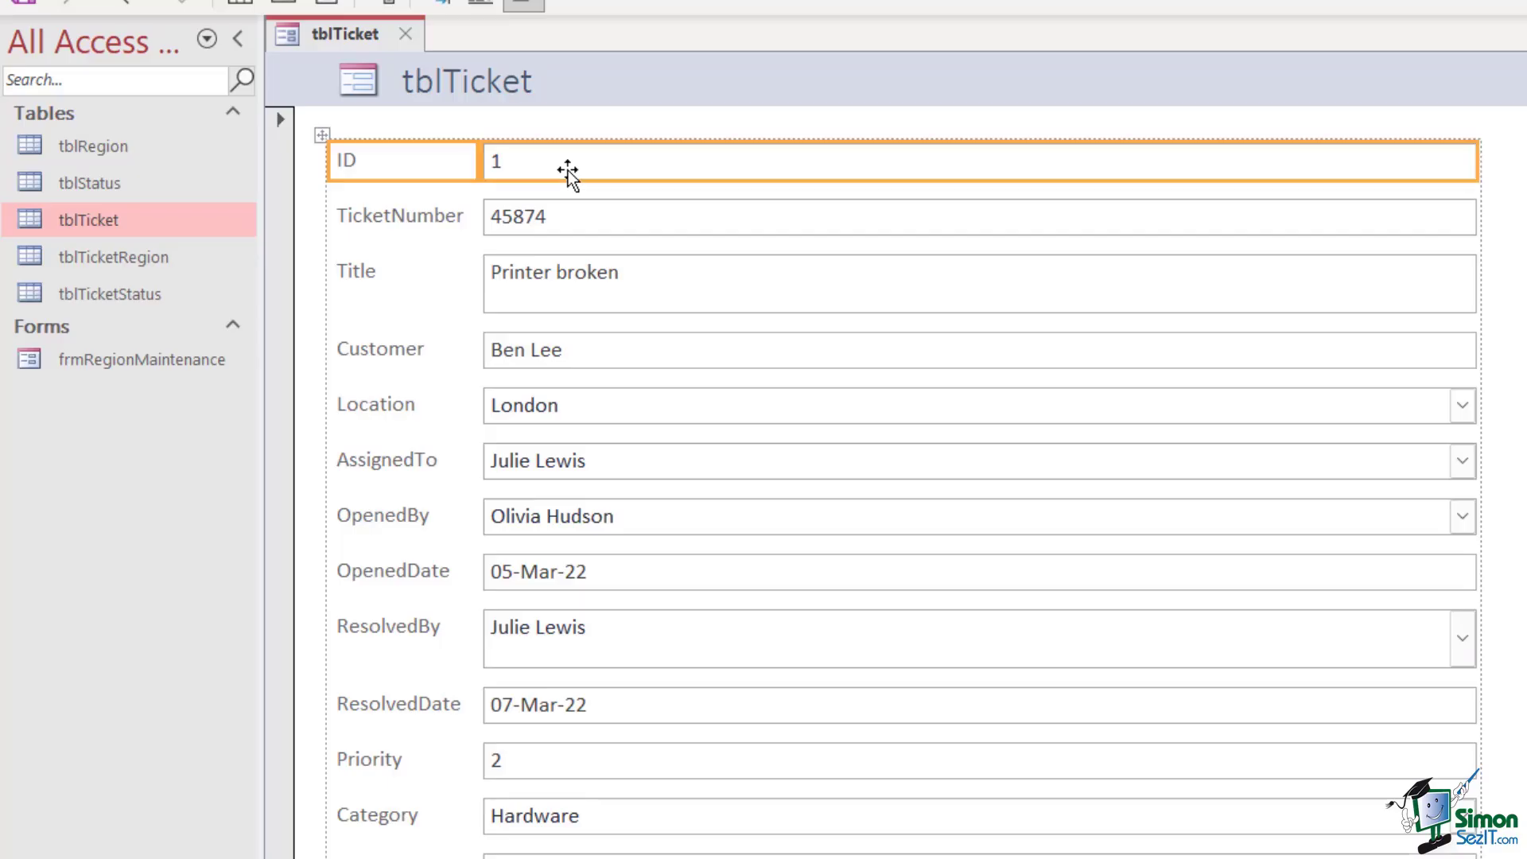
pyautogui.press('Delete')
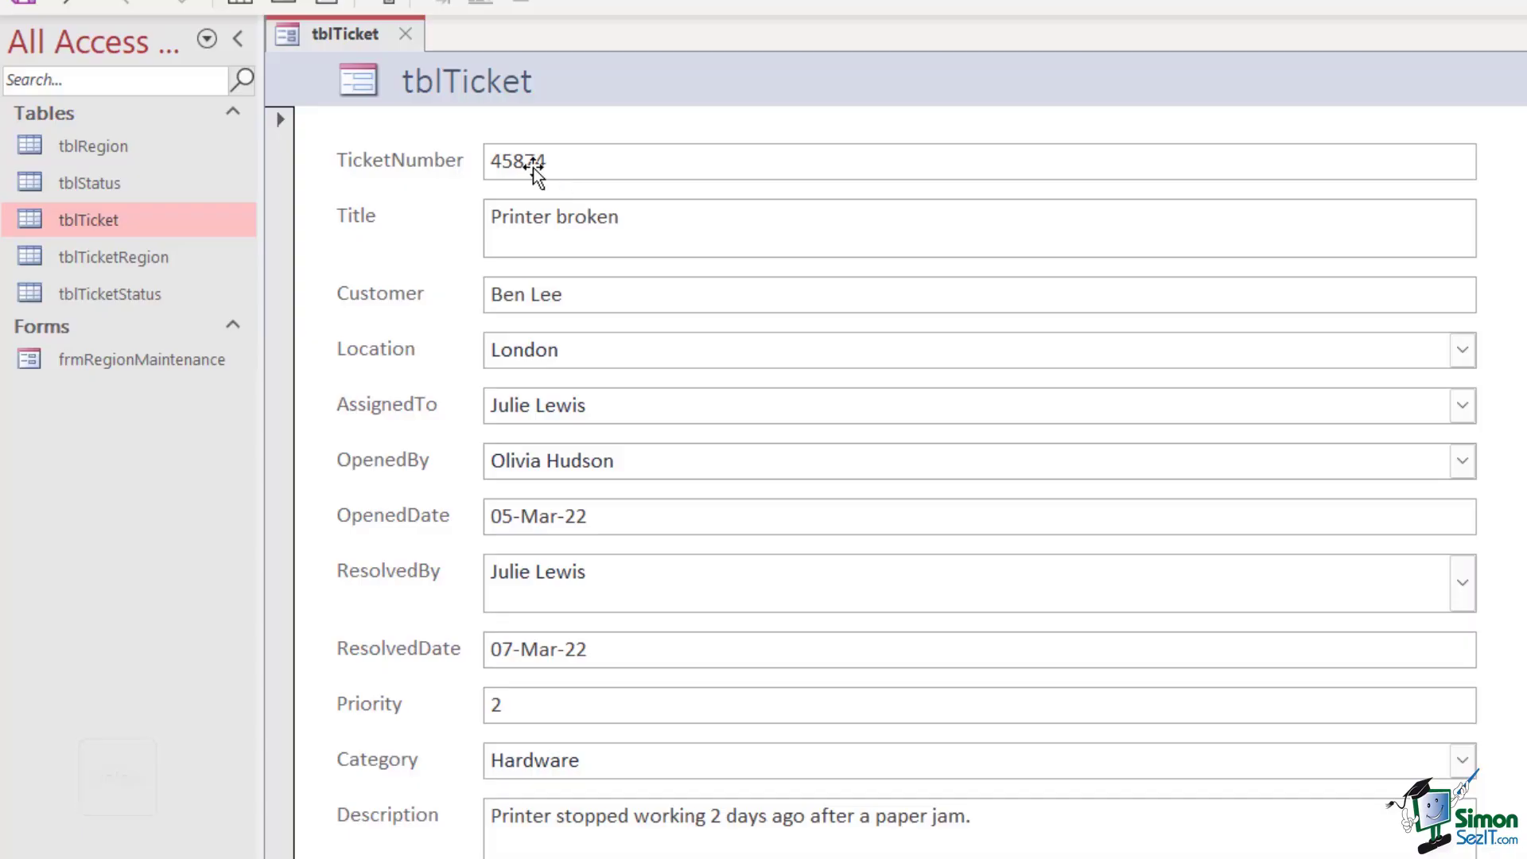
# Insert an empty layout row above the TicketNumber label and field
pyautogui.click(375, 165)
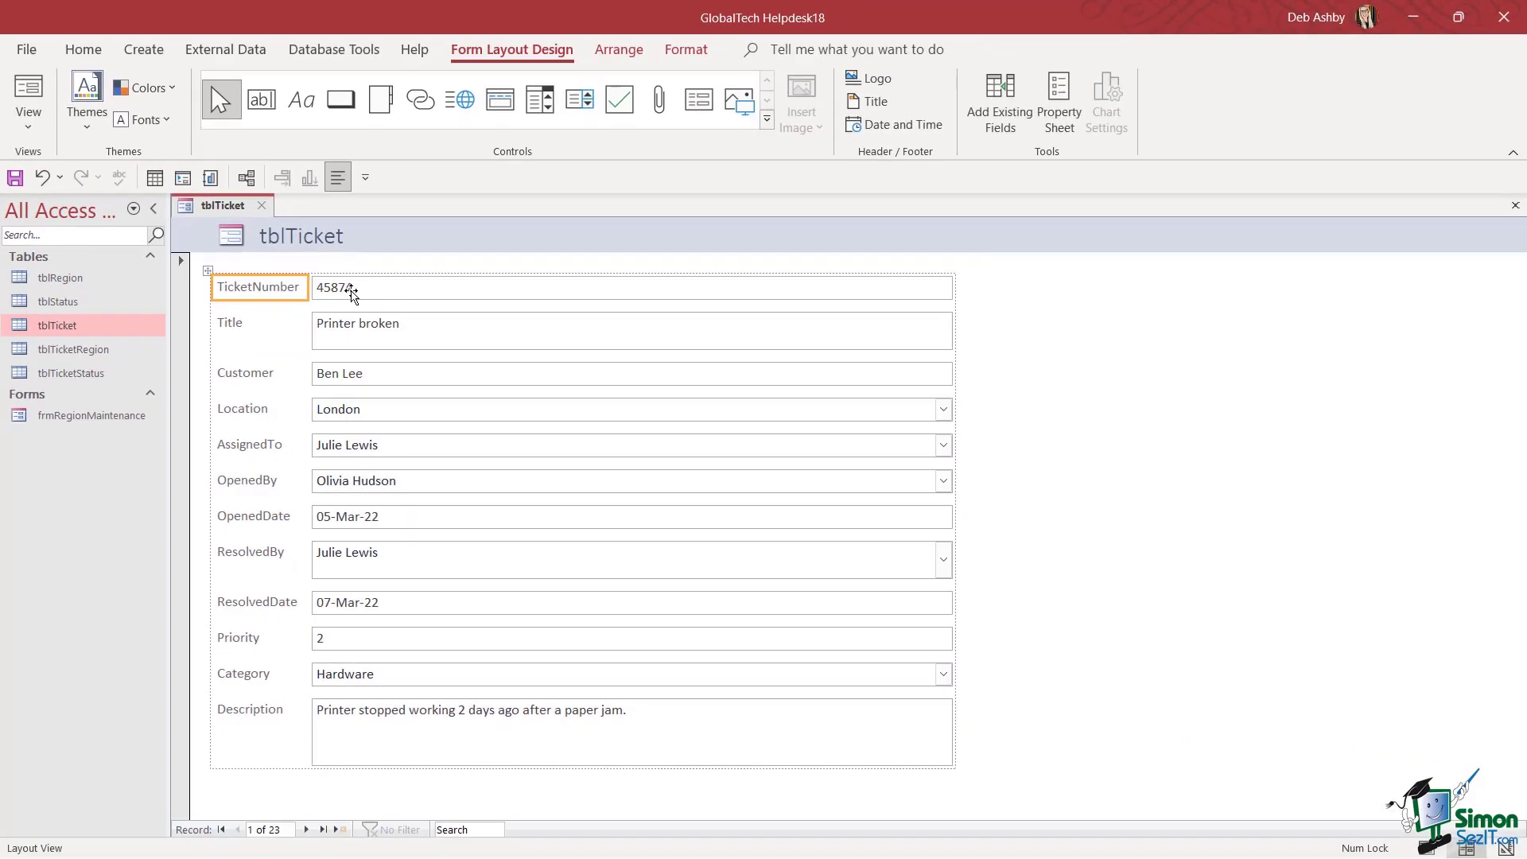
pyautogui.keyDown('shift'); pyautogui.click(351, 294); pyautogui.keyUp('shift')
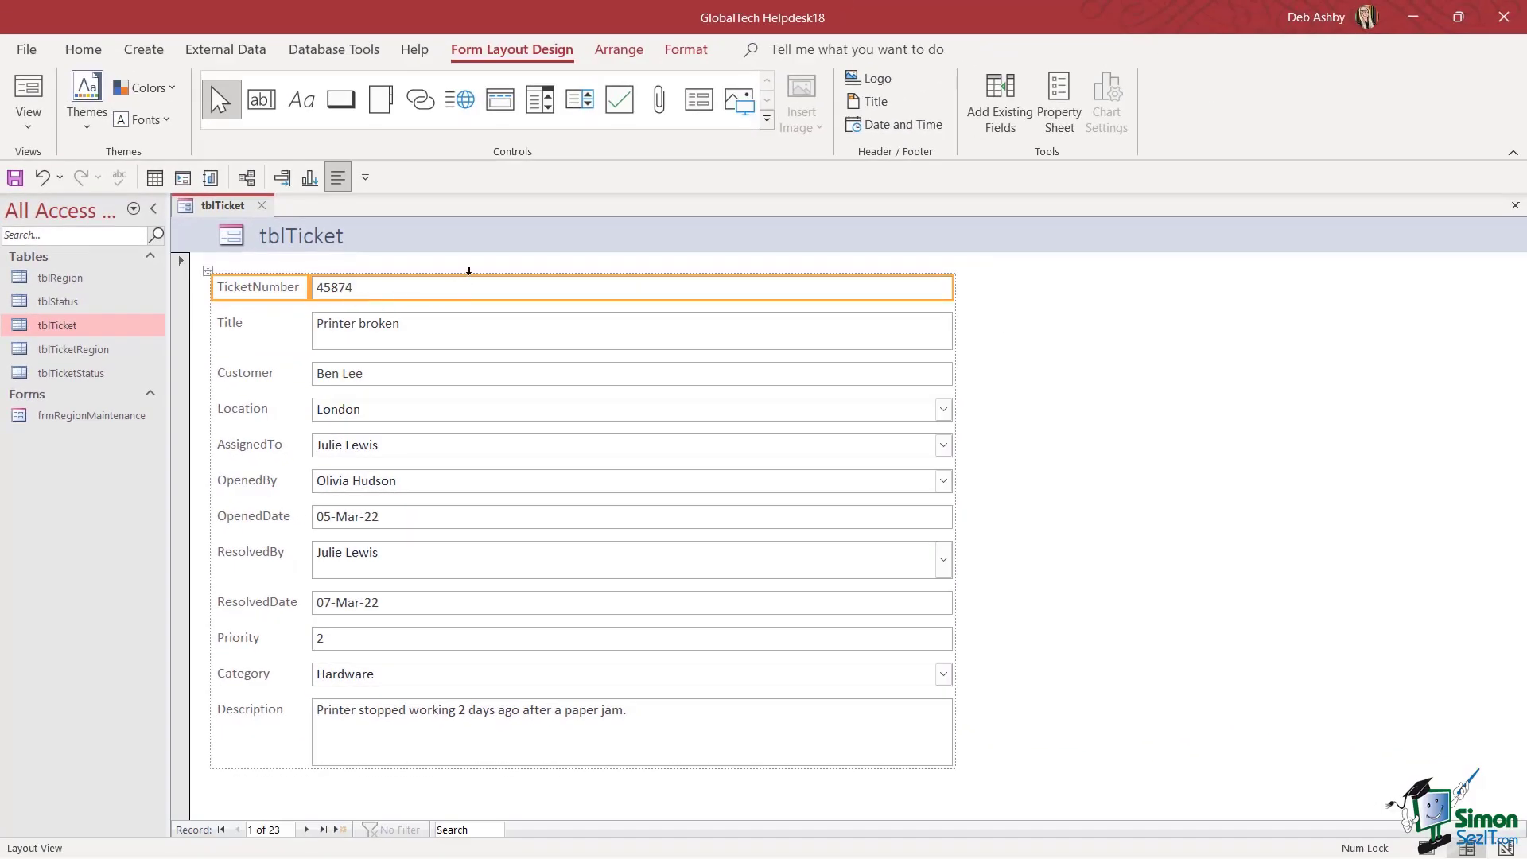
pyautogui.click(618, 51)
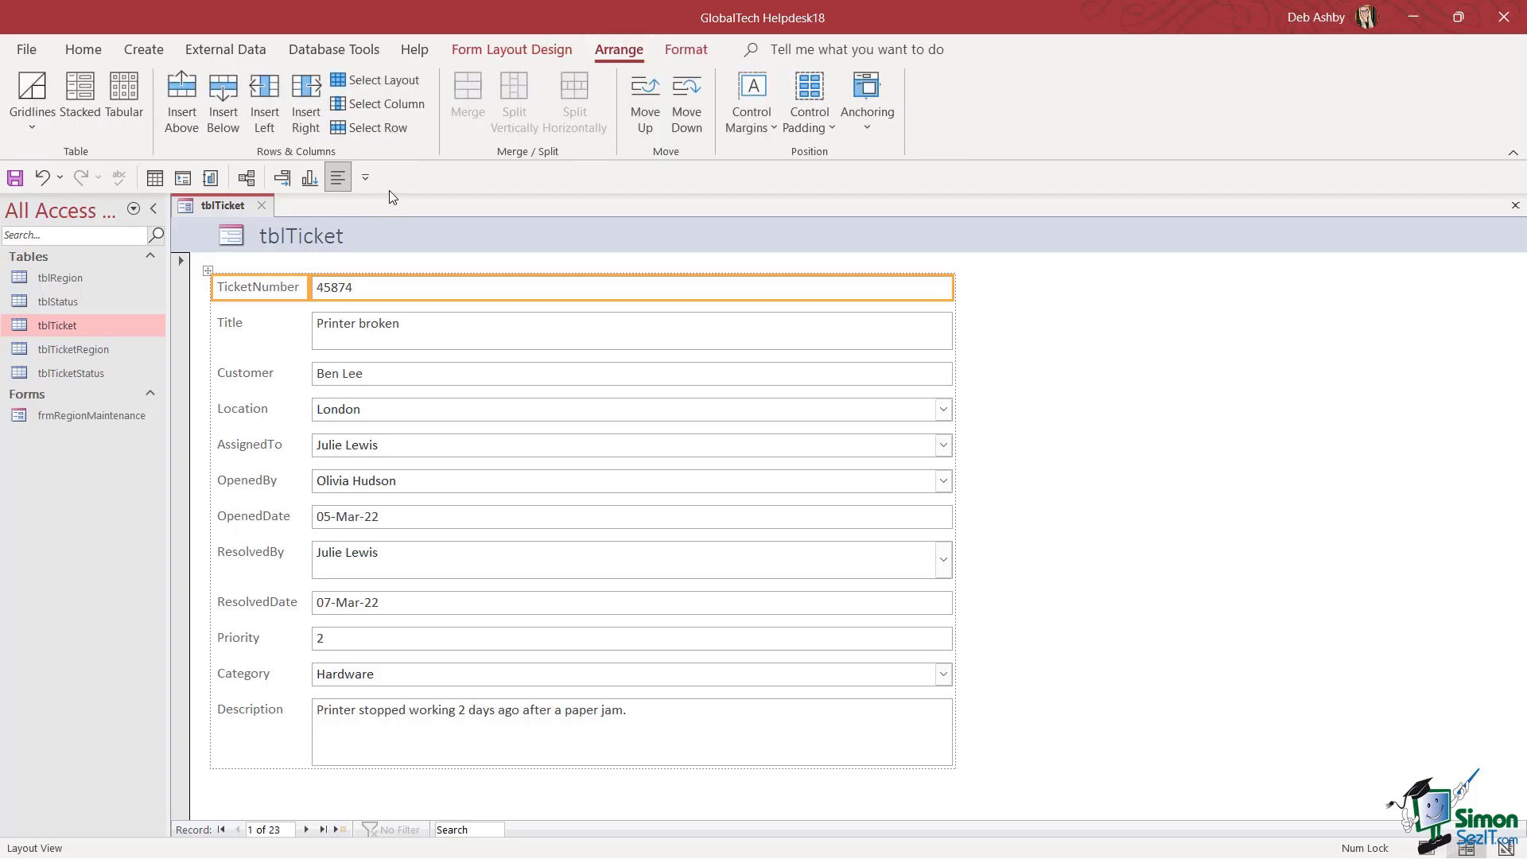
pyautogui.click(182, 94)
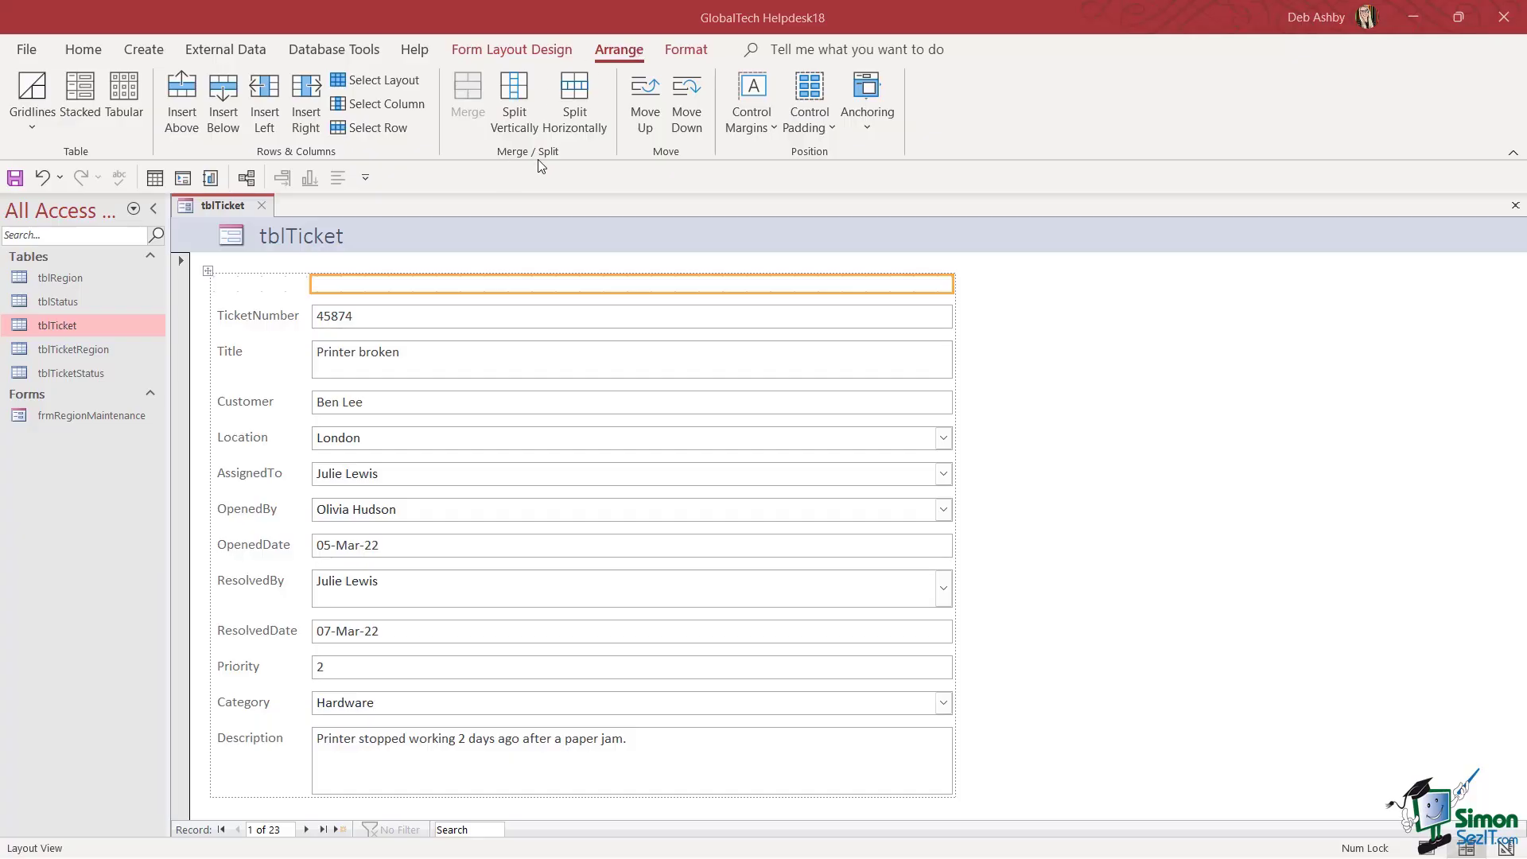
# Split the empty layout cell above the TicketNumber field horizontally into two cells and select the one nearer the labels
pyautogui.click(575, 99)
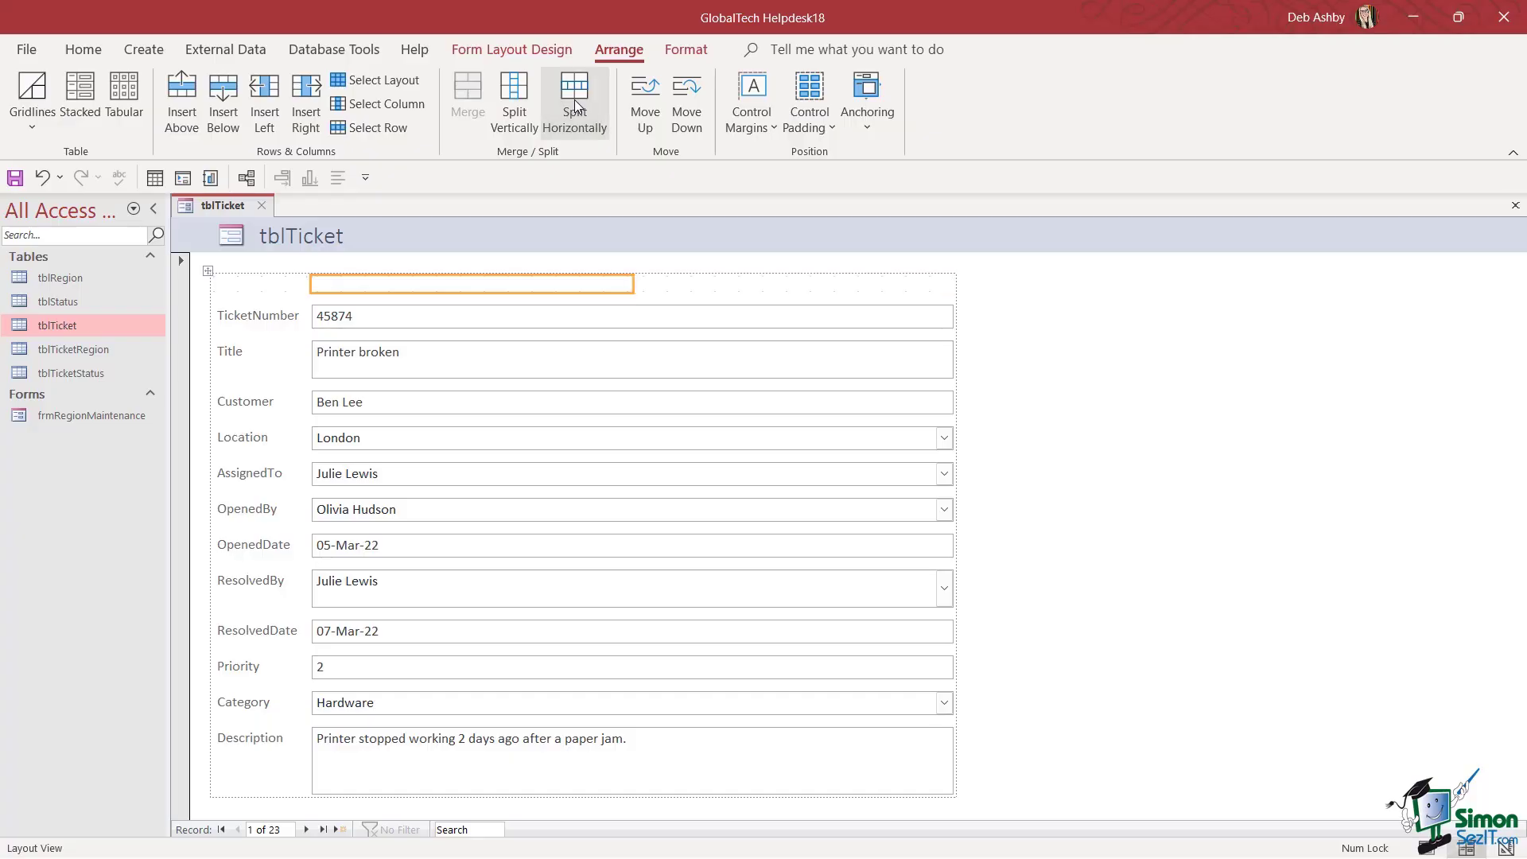
pyautogui.click(689, 286)
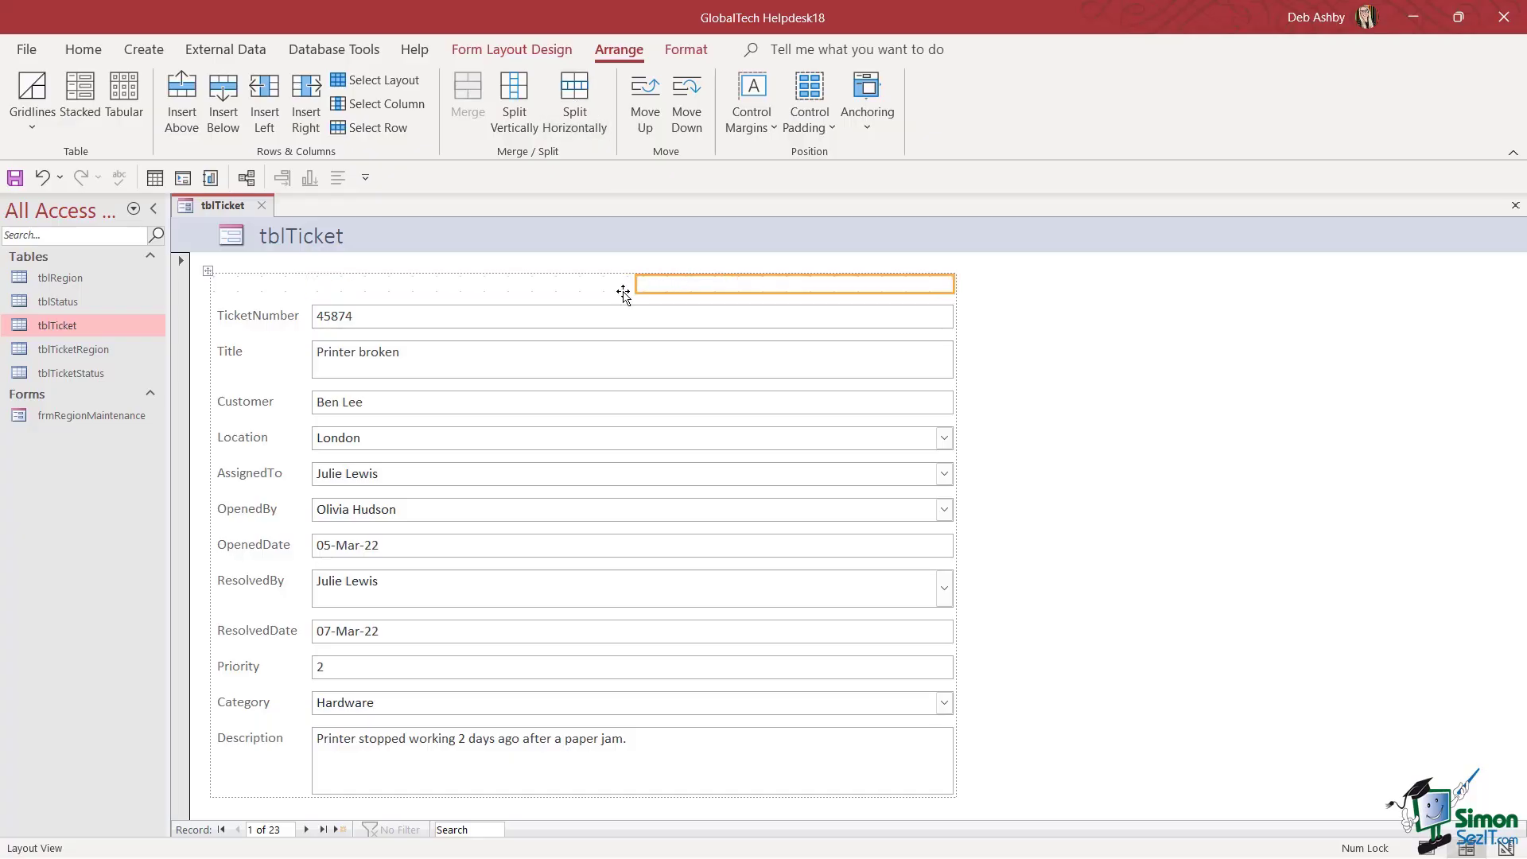
pyautogui.click(583, 285)
pyautogui.click(699, 288)
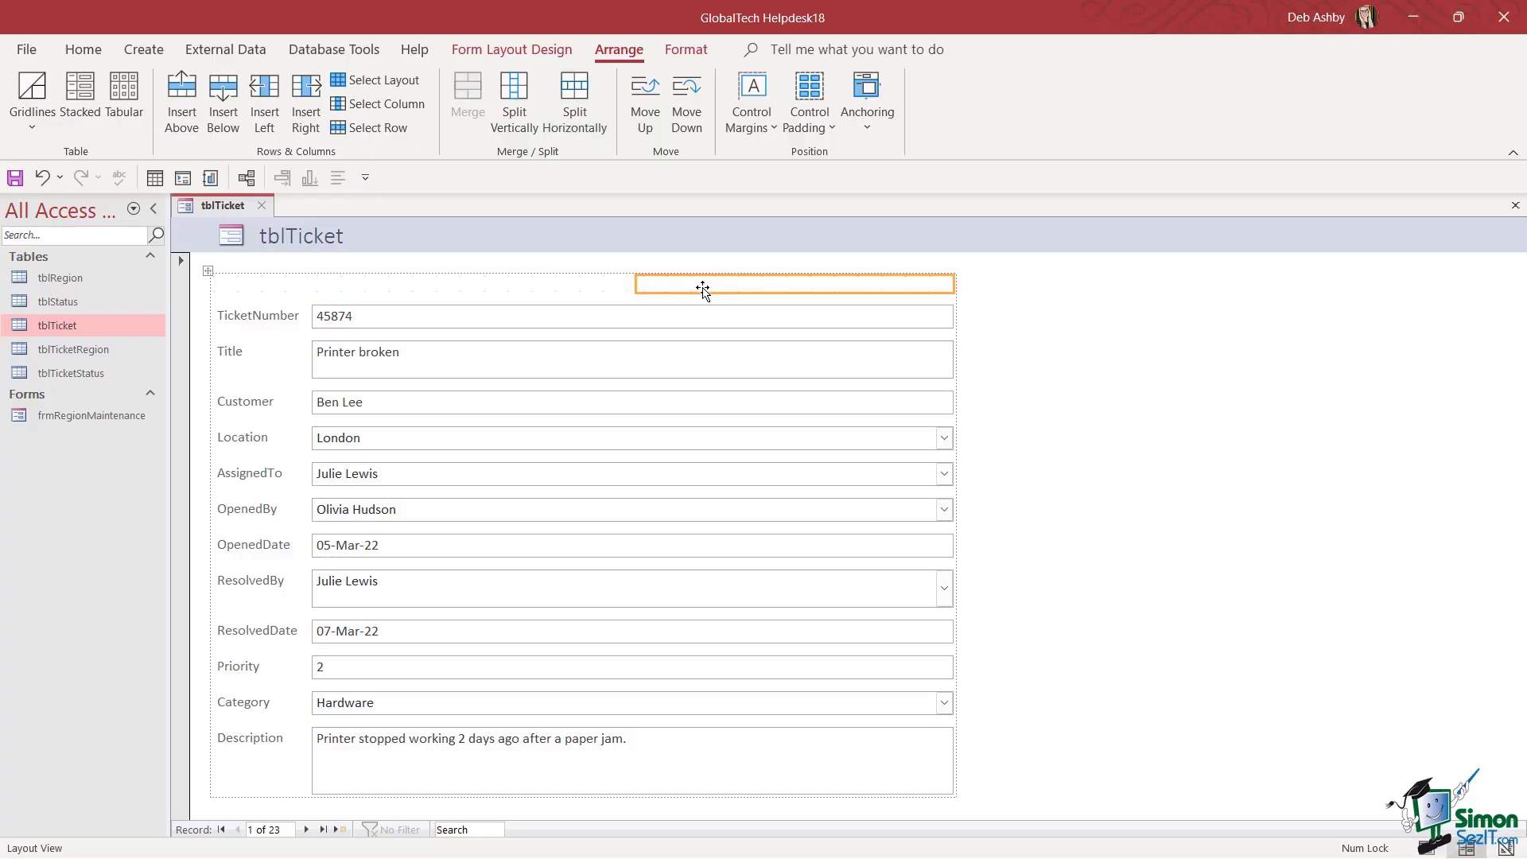
pyautogui.click(585, 289)
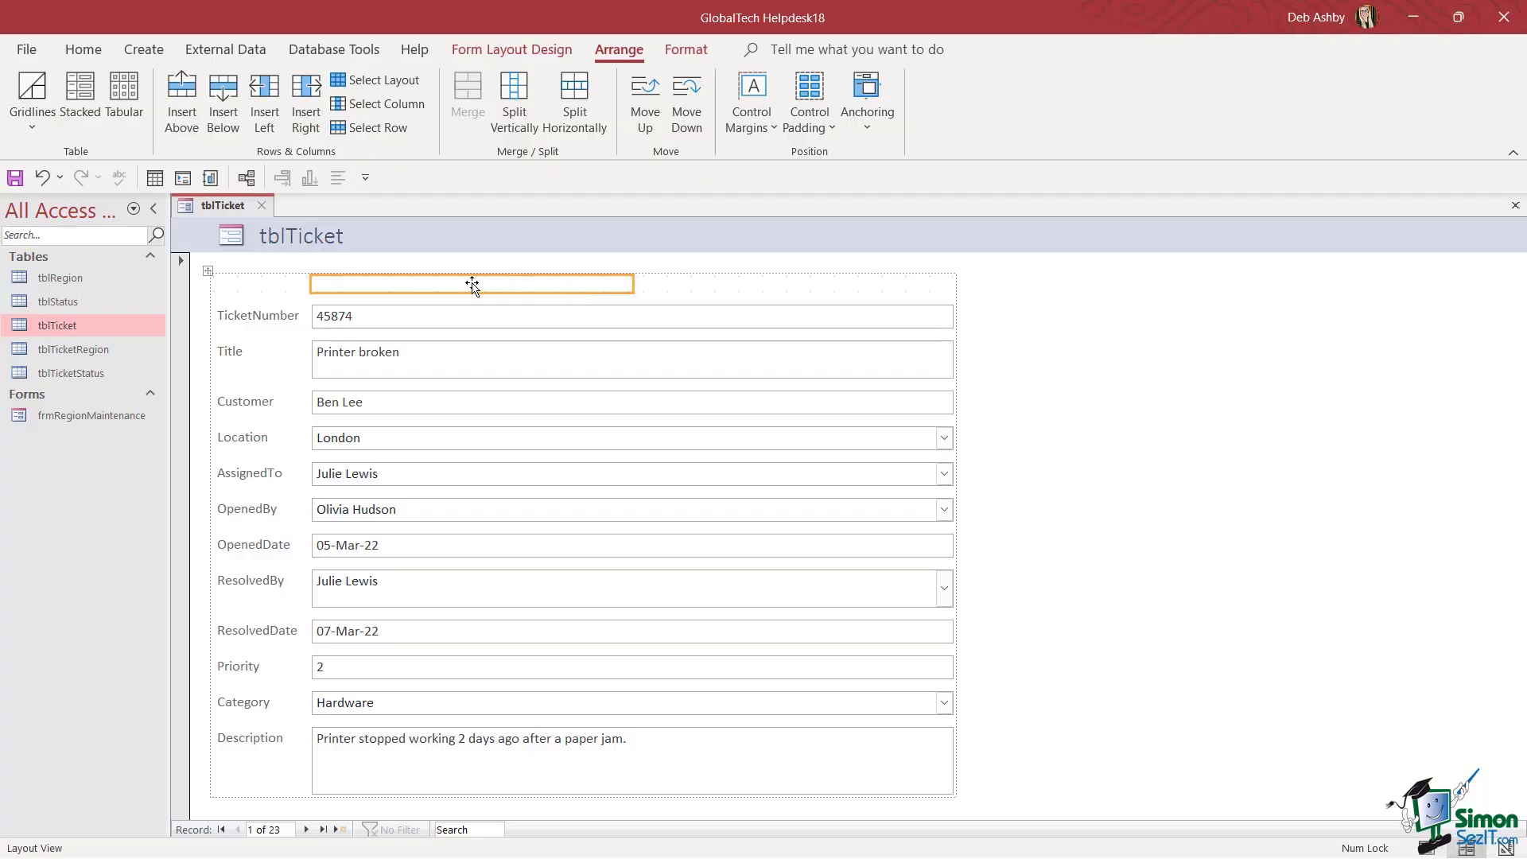
pyautogui.click(705, 285)
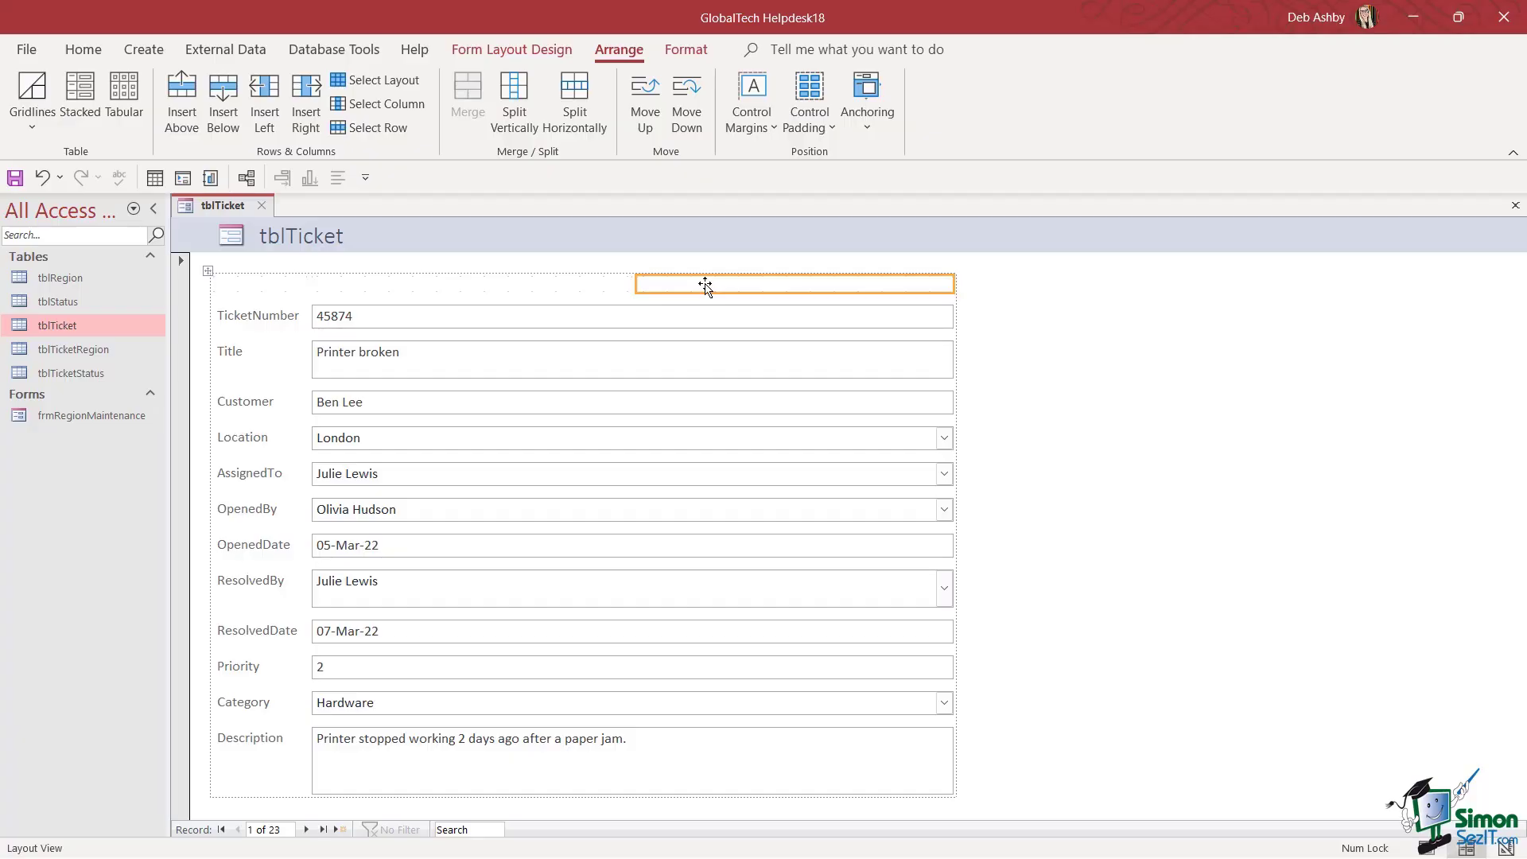
pyautogui.click(510, 285)
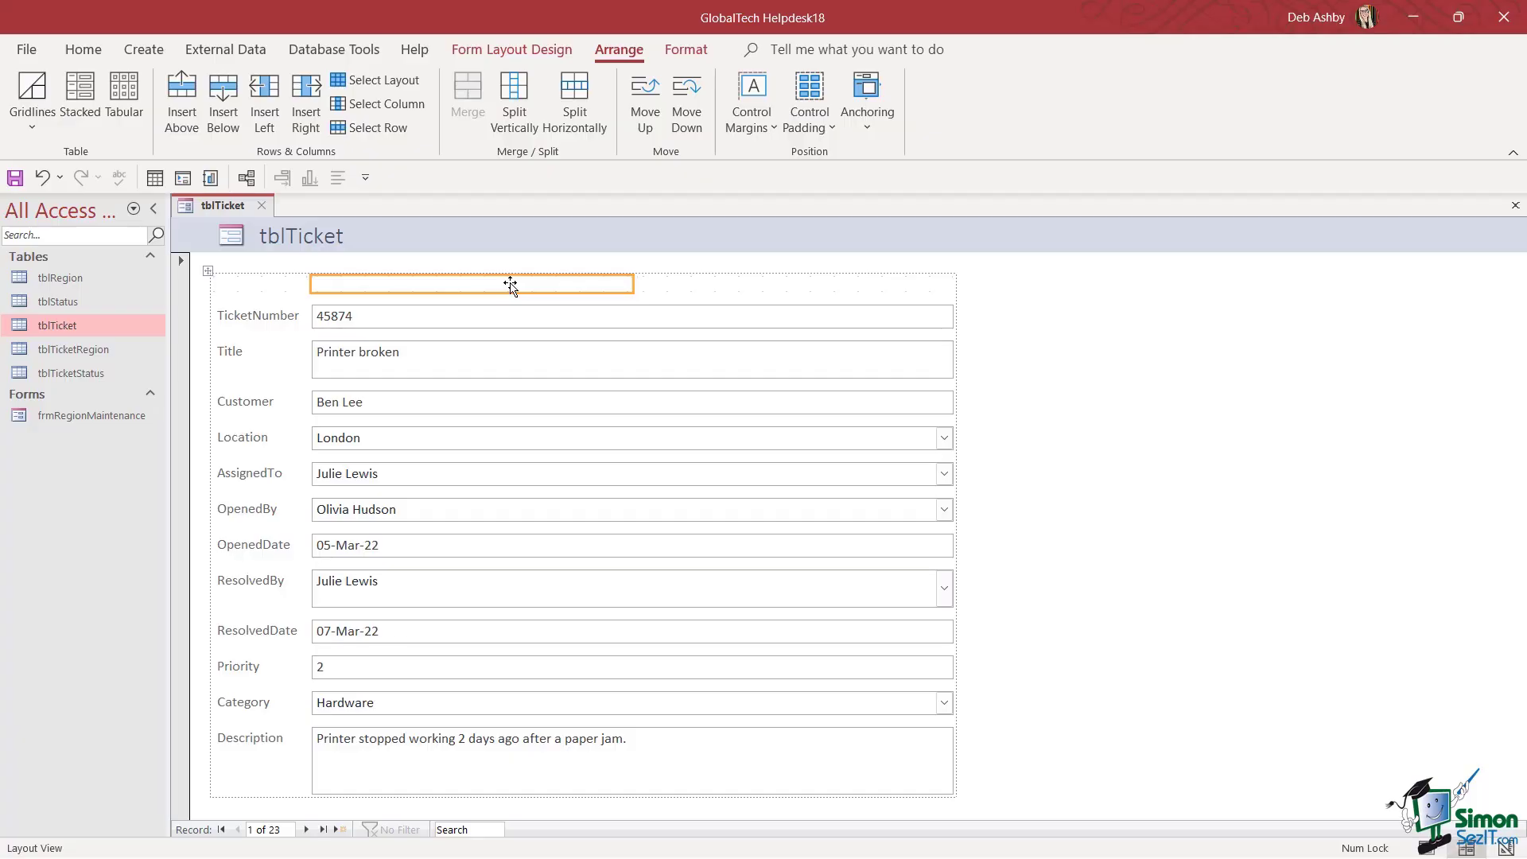
# Show the list of existing fields for the tblTicket form and place it beside the form so it covers no controls
pyautogui.click(532, 53)
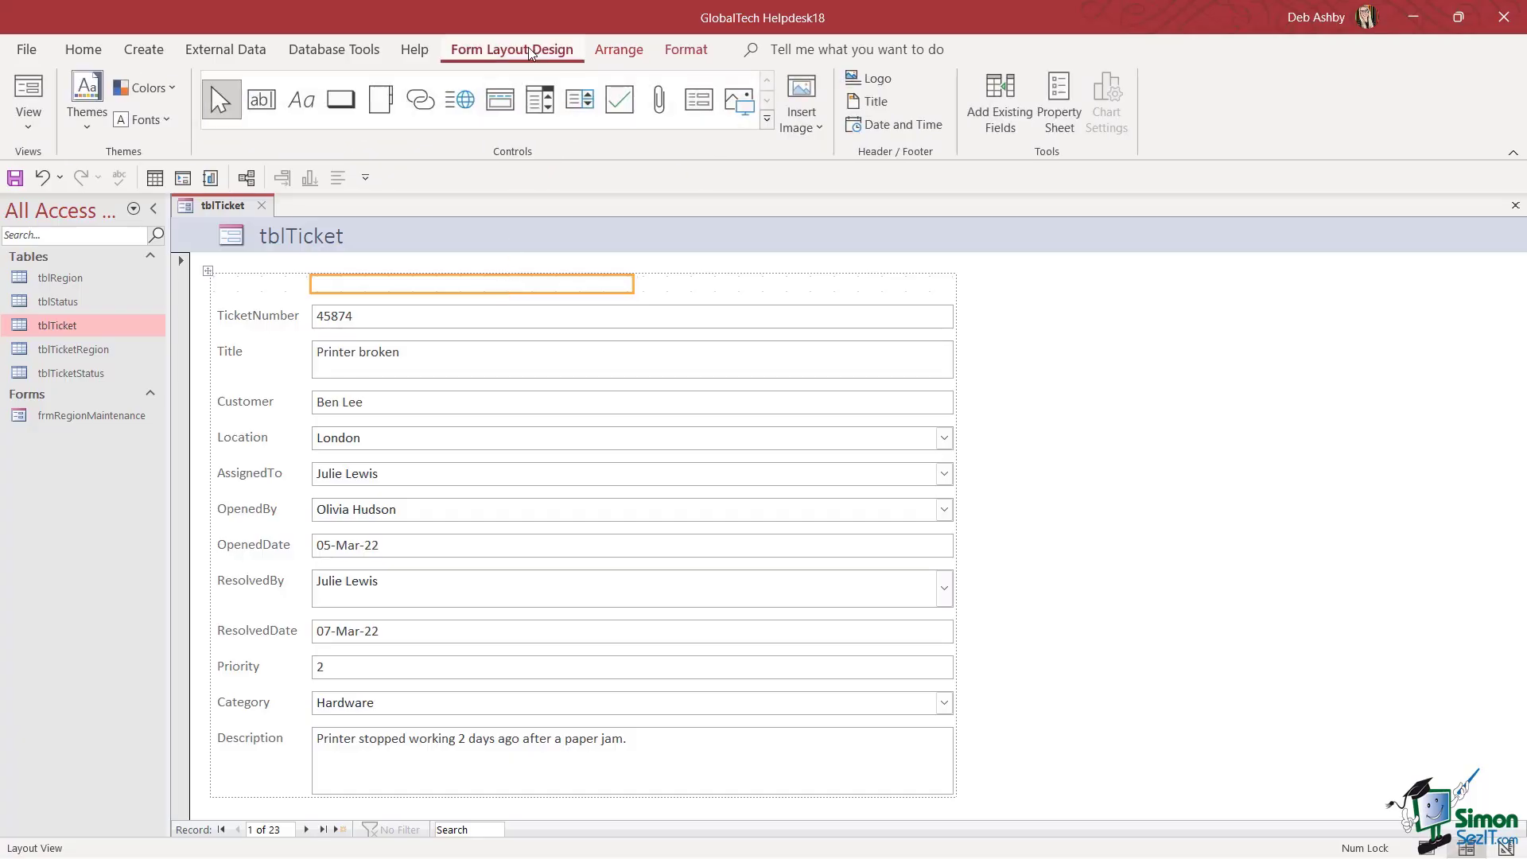
pyautogui.click(1002, 97)
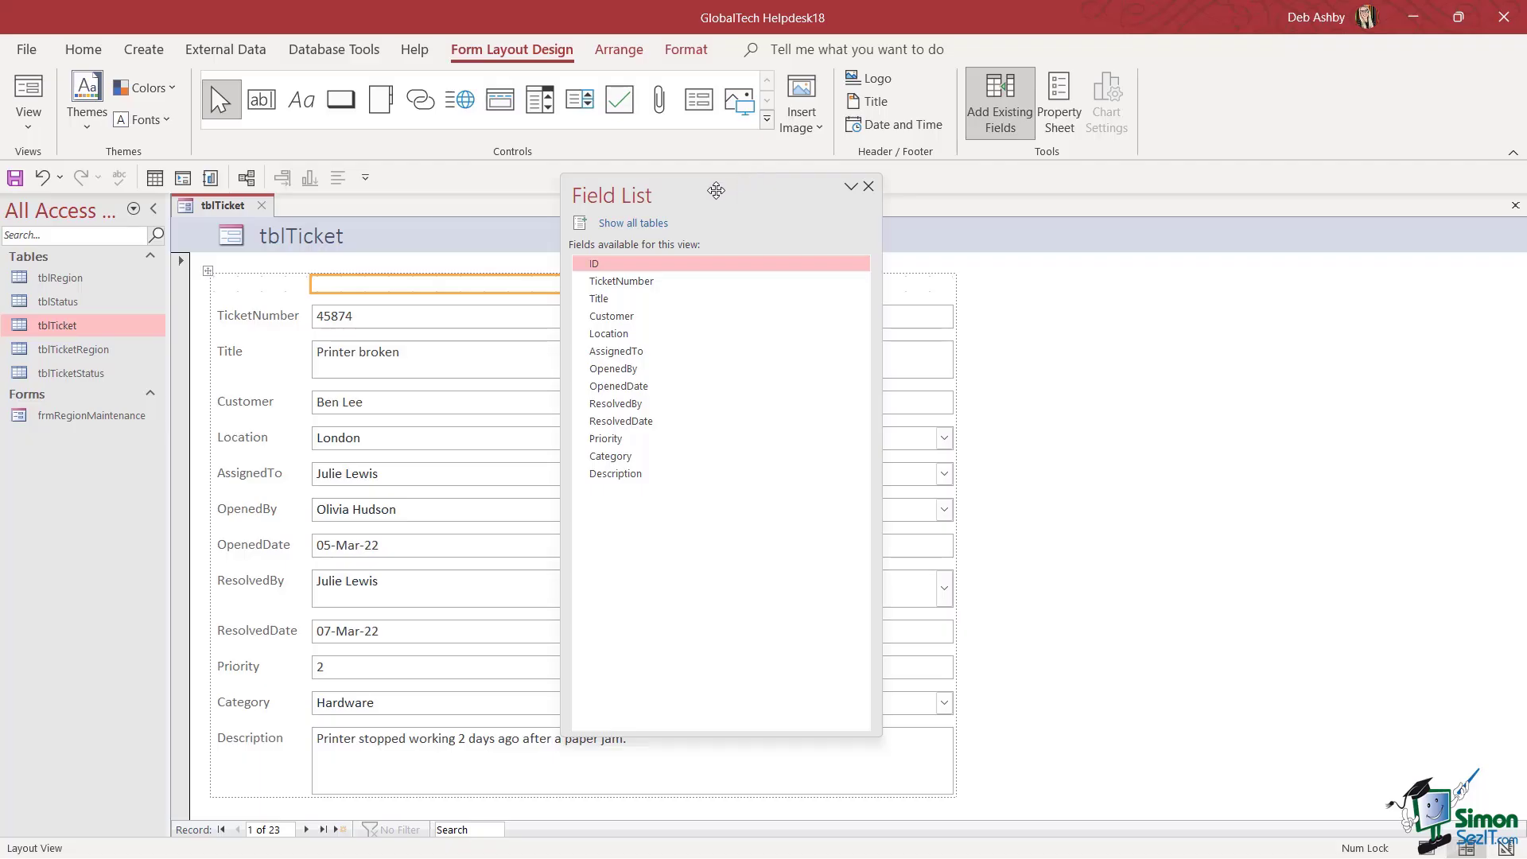
pyautogui.moveTo(716, 192); pyautogui.dragTo(1134, 258)
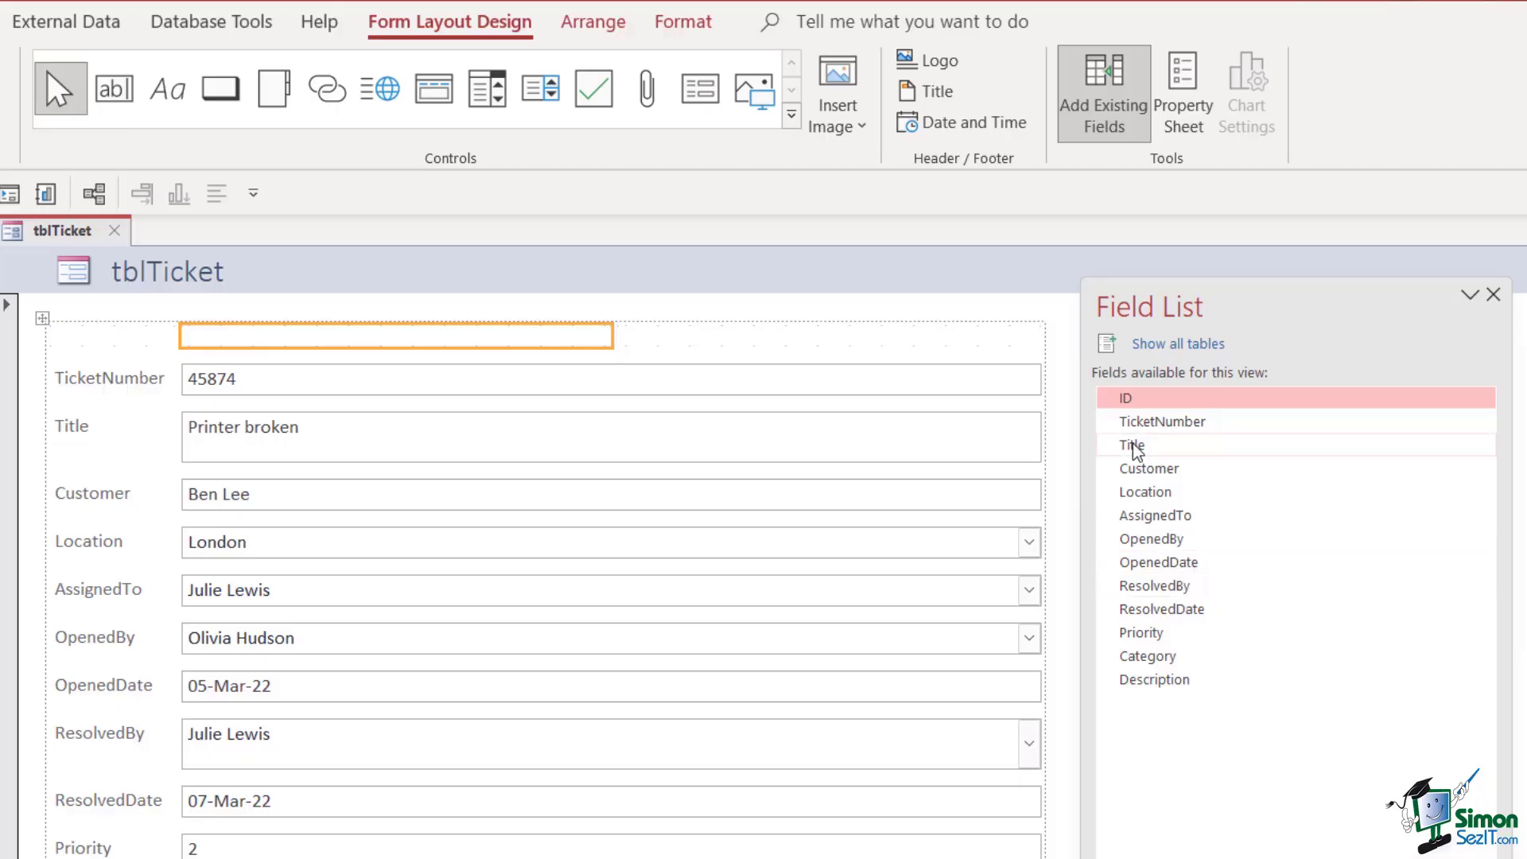
# Add the ID field to the form's empty top row with the TicketNumber field beside it, and close the field list
pyautogui.moveTo(1153, 405); pyautogui.dragTo(323, 340)
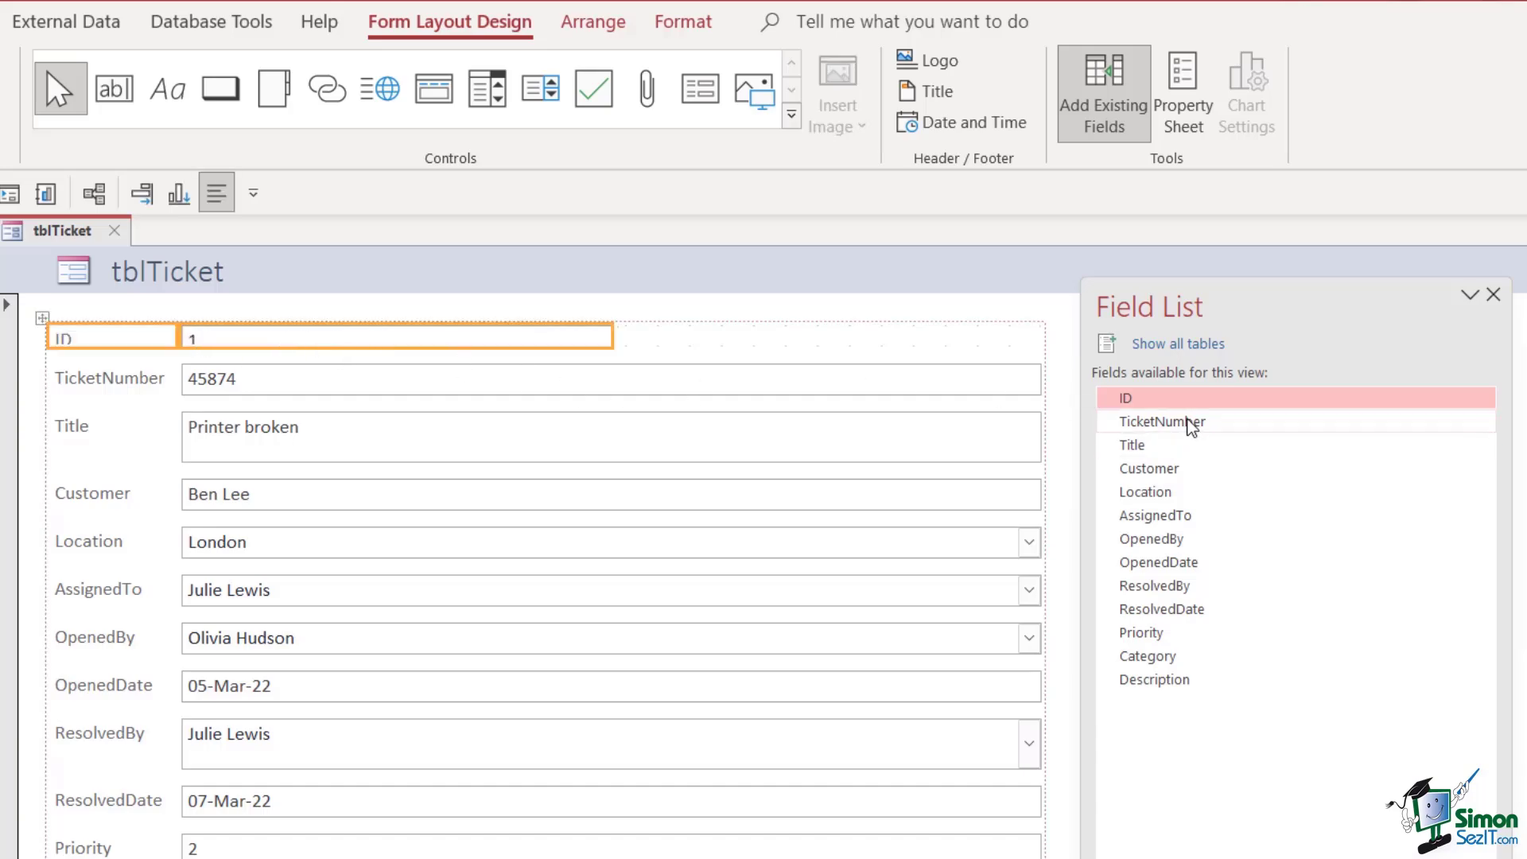
pyautogui.moveTo(1191, 422); pyautogui.dragTo(819, 335)
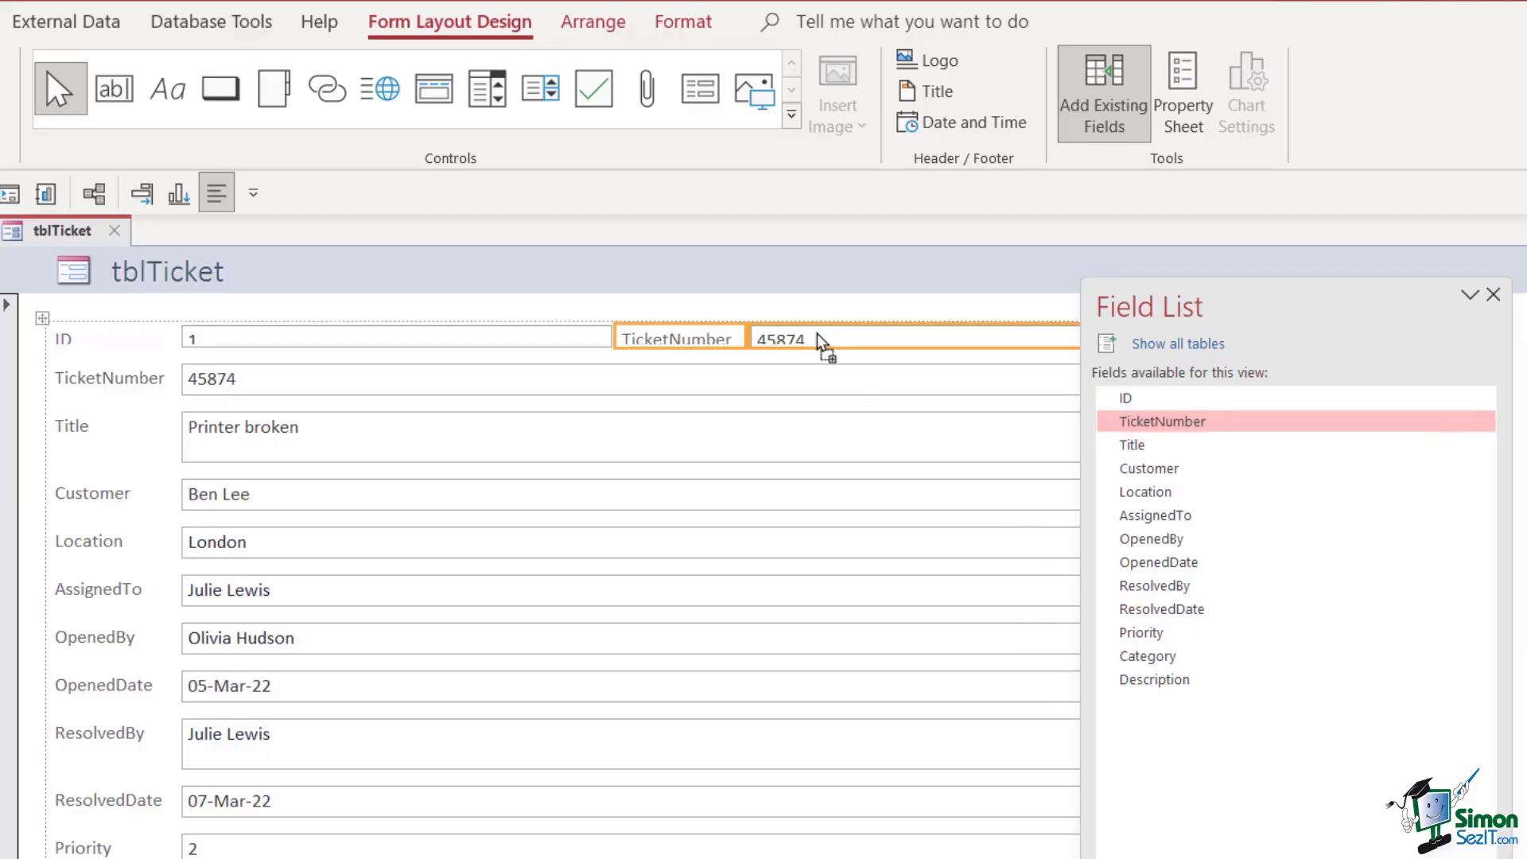
pyautogui.click(1493, 294)
pyautogui.click(1430, 593)
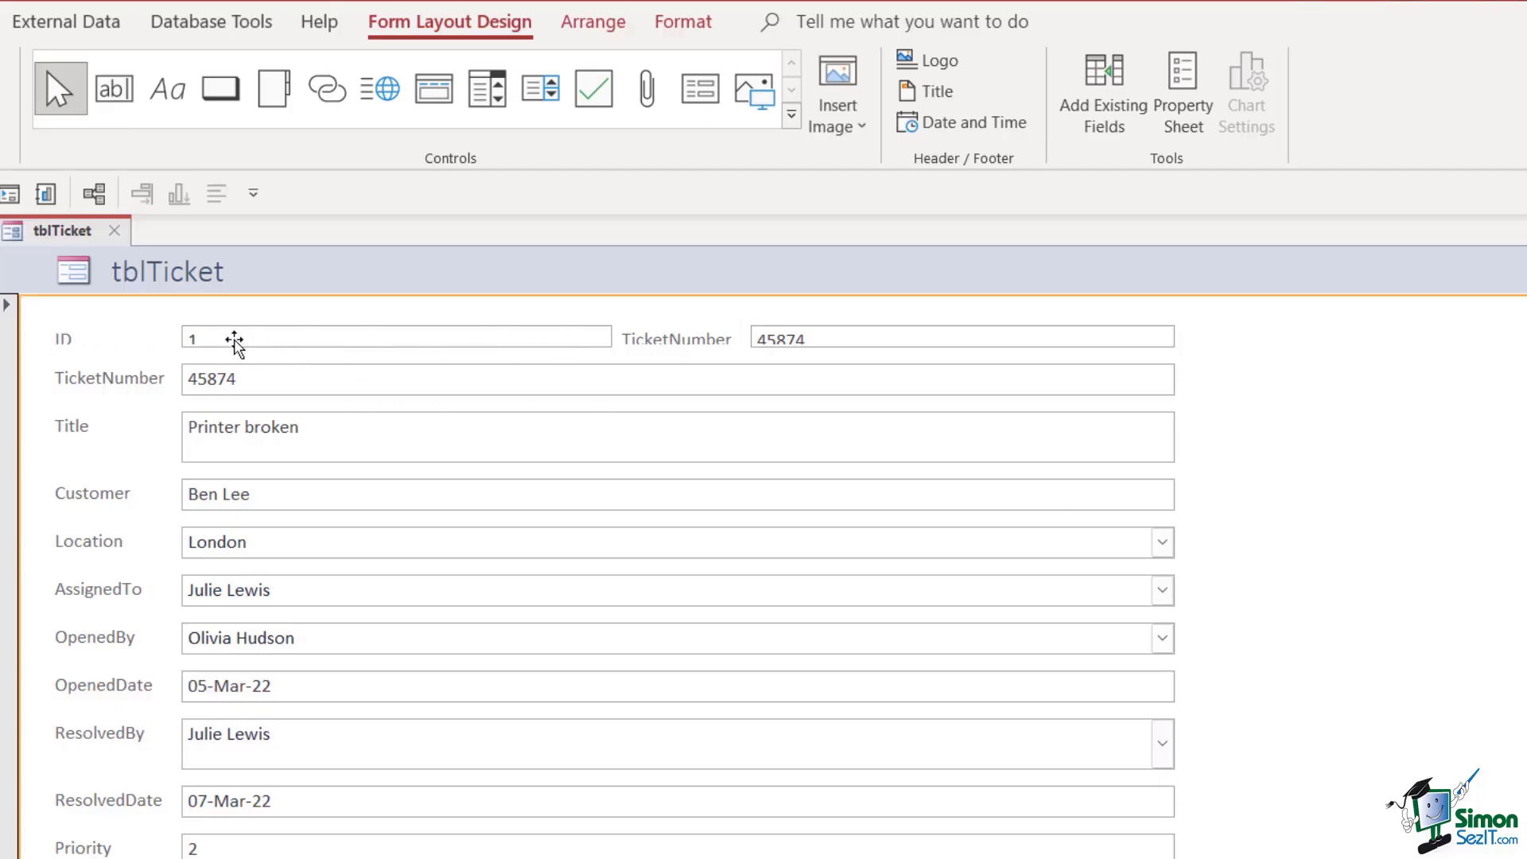
# Increase the height of the form's top row so the ID and TicketNumber text fits fully
pyautogui.click(235, 342)
pyautogui.click(79, 342)
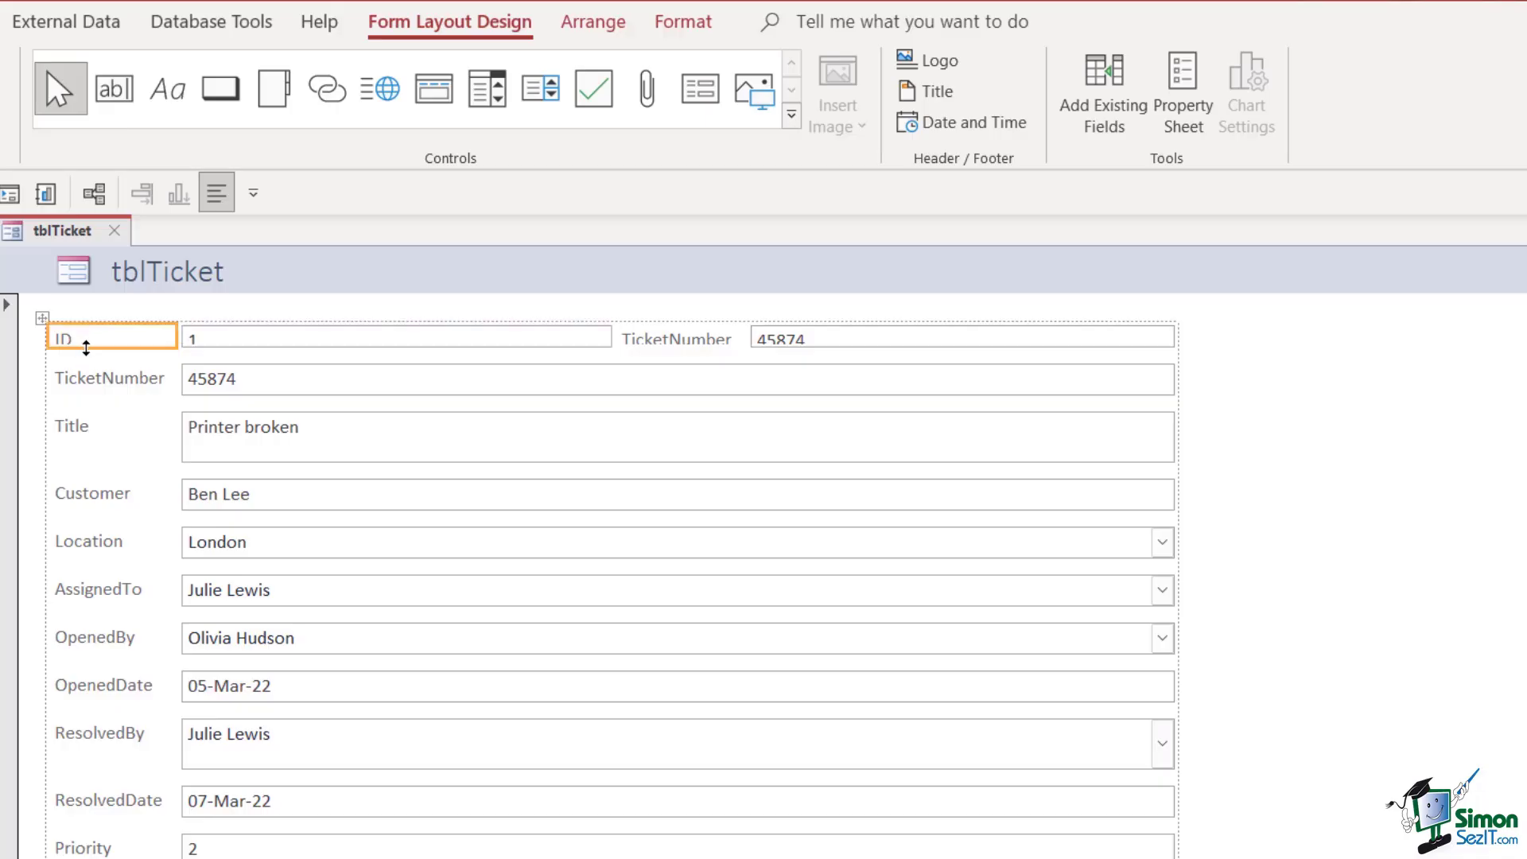
pyautogui.moveTo(86, 348); pyautogui.dragTo(85, 359)
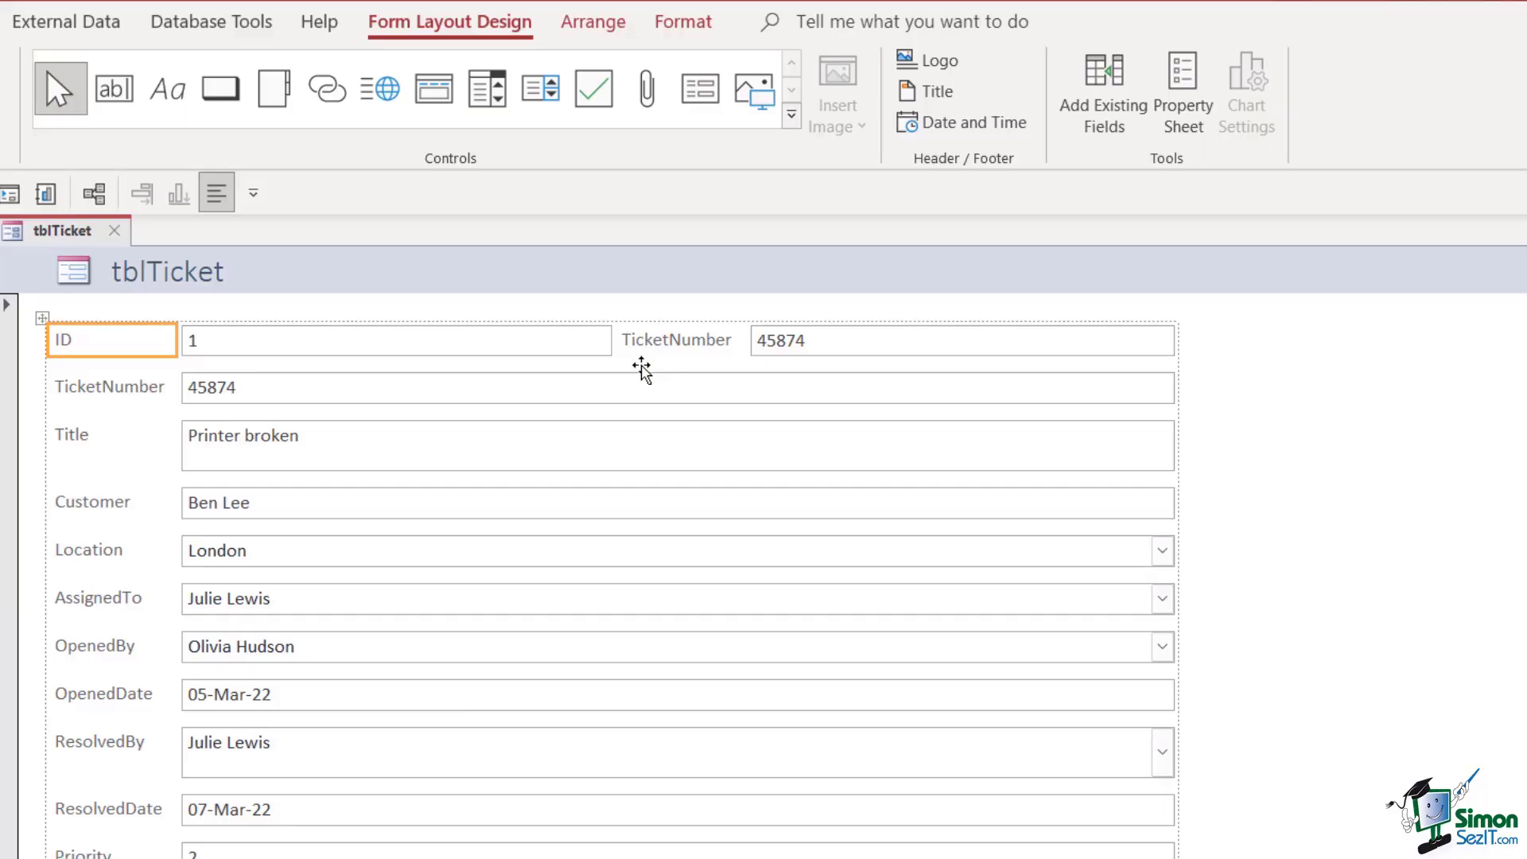
pyautogui.click(1369, 470)
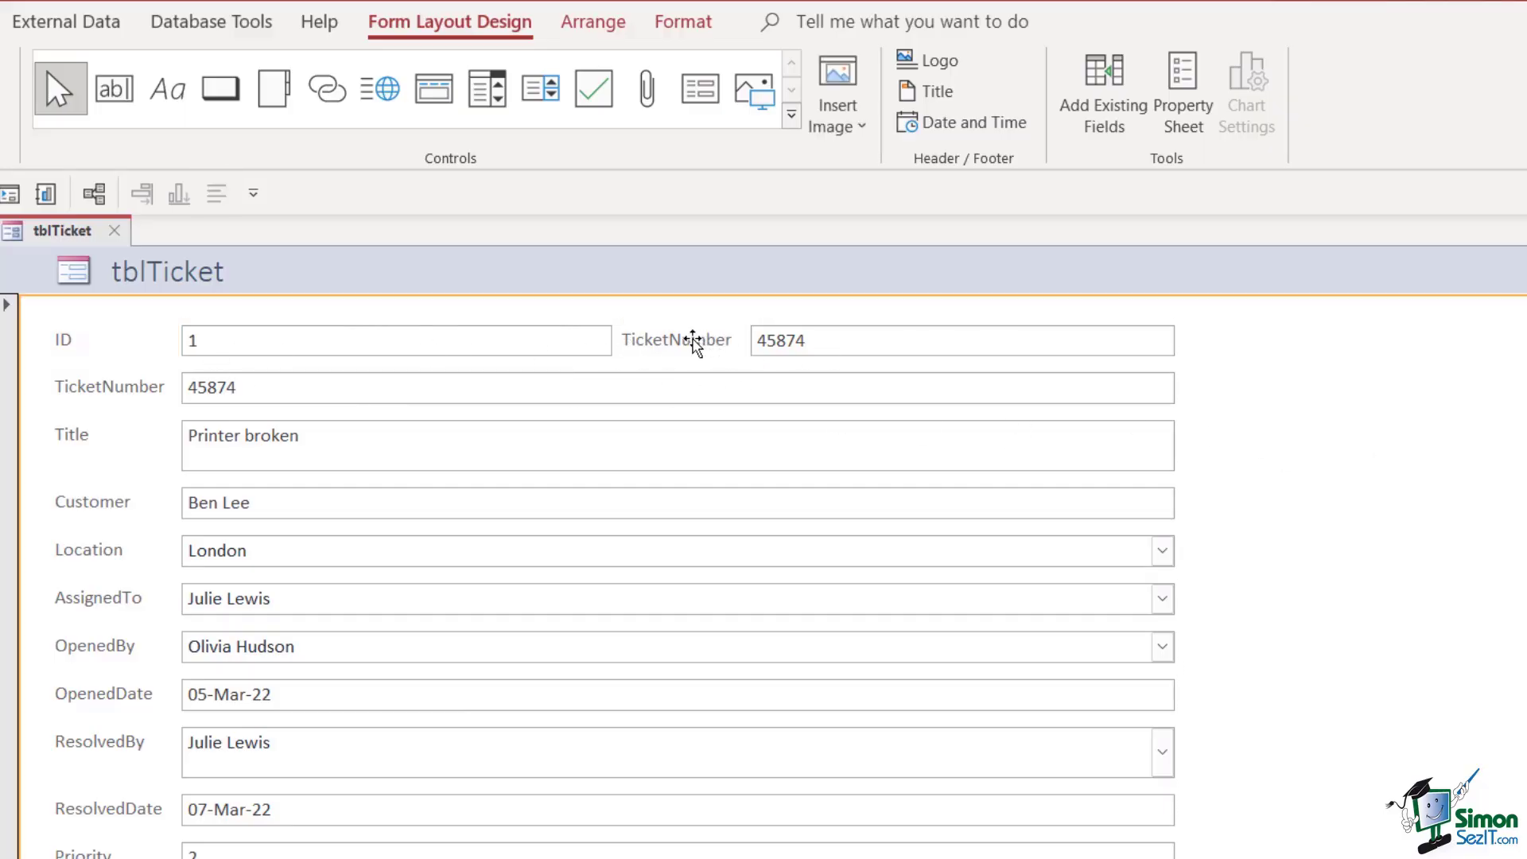
# Delete the duplicate TicketNumber label and text box from the row below the ID field
pyautogui.click(119, 390)
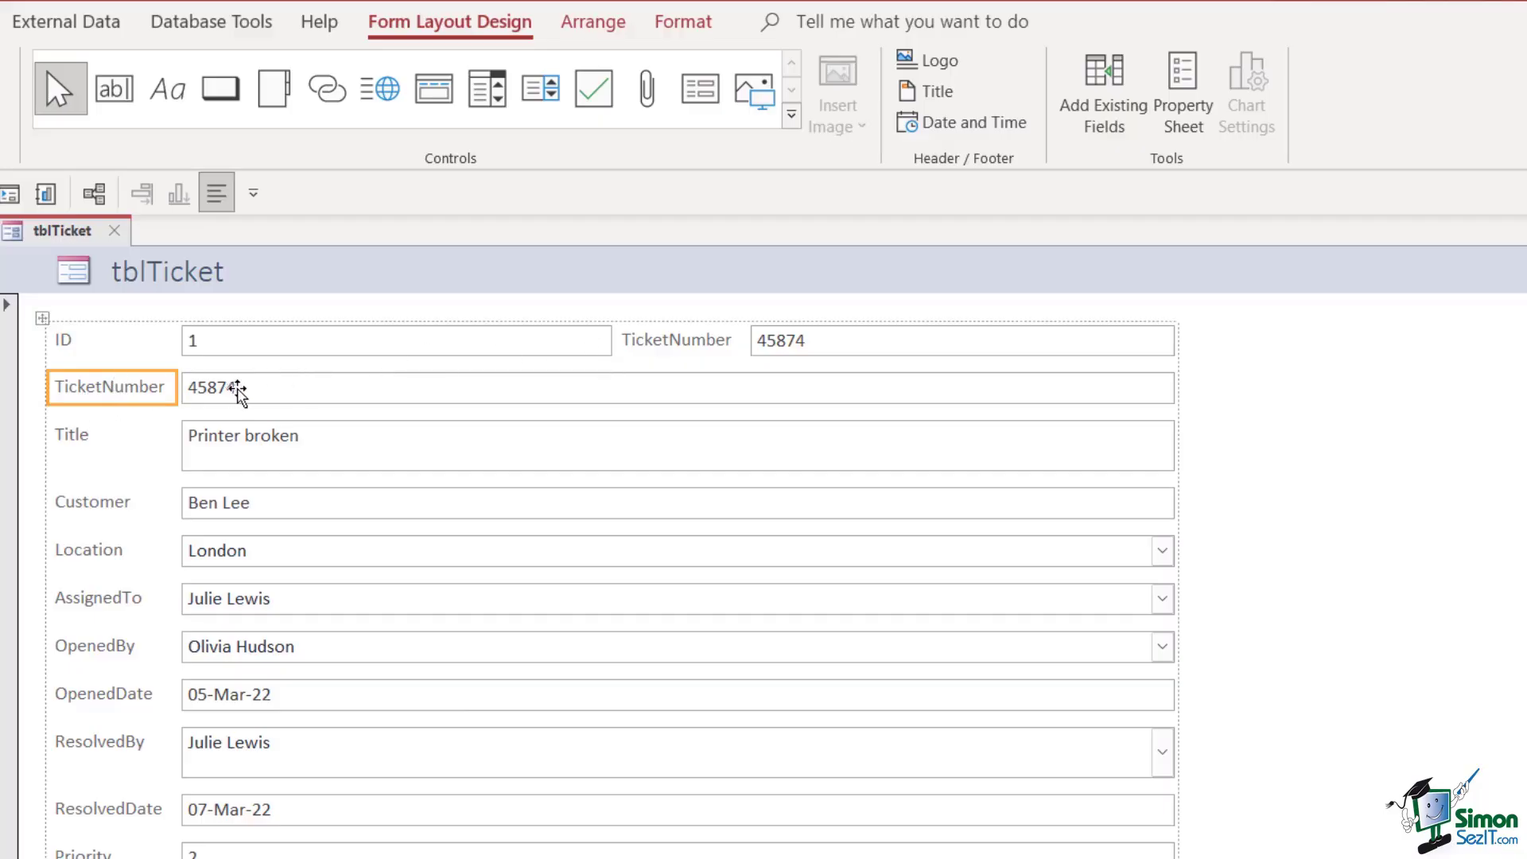
pyautogui.keyDown('shift'); pyautogui.click(237, 390); pyautogui.keyUp('shift')
pyautogui.press('Delete')
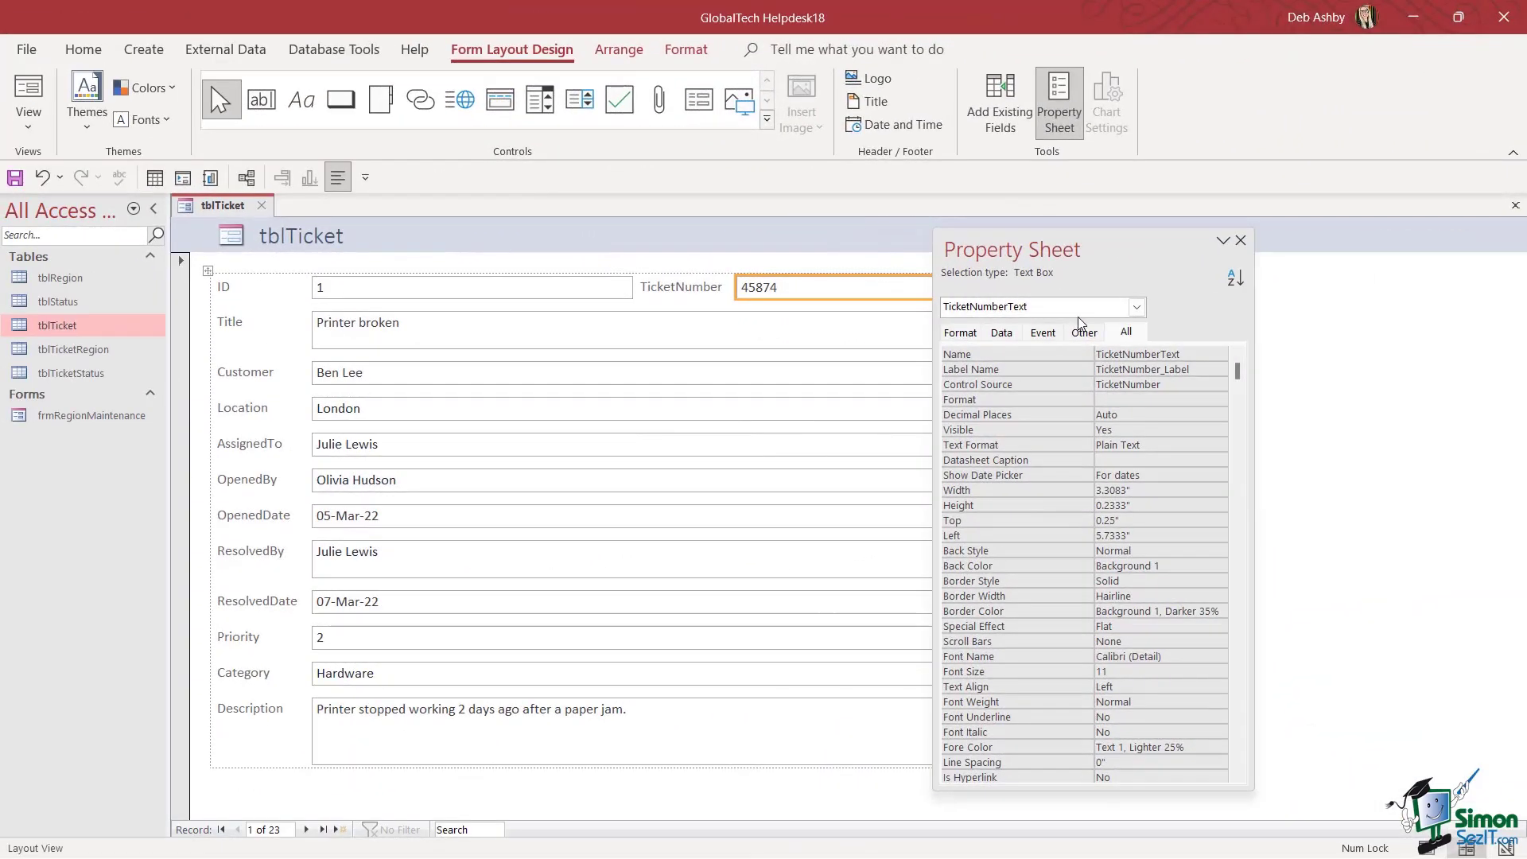
# Select TicketNumber_Label in the property sheet and set its caption to "Ticket Number"
pyautogui.click(1136, 307)
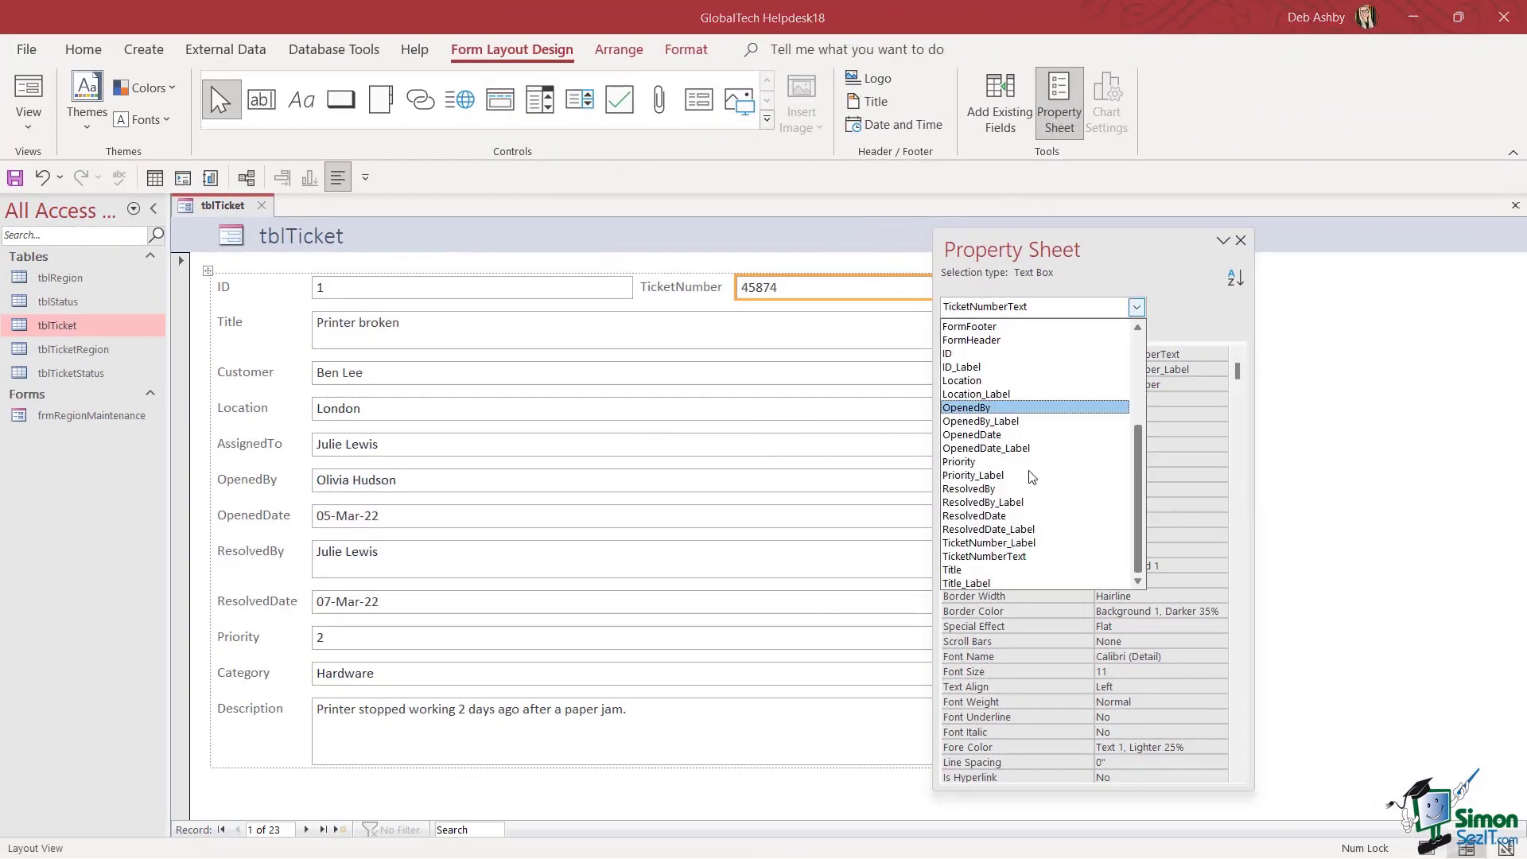
pyautogui.scroll(-4, 1051, 489)
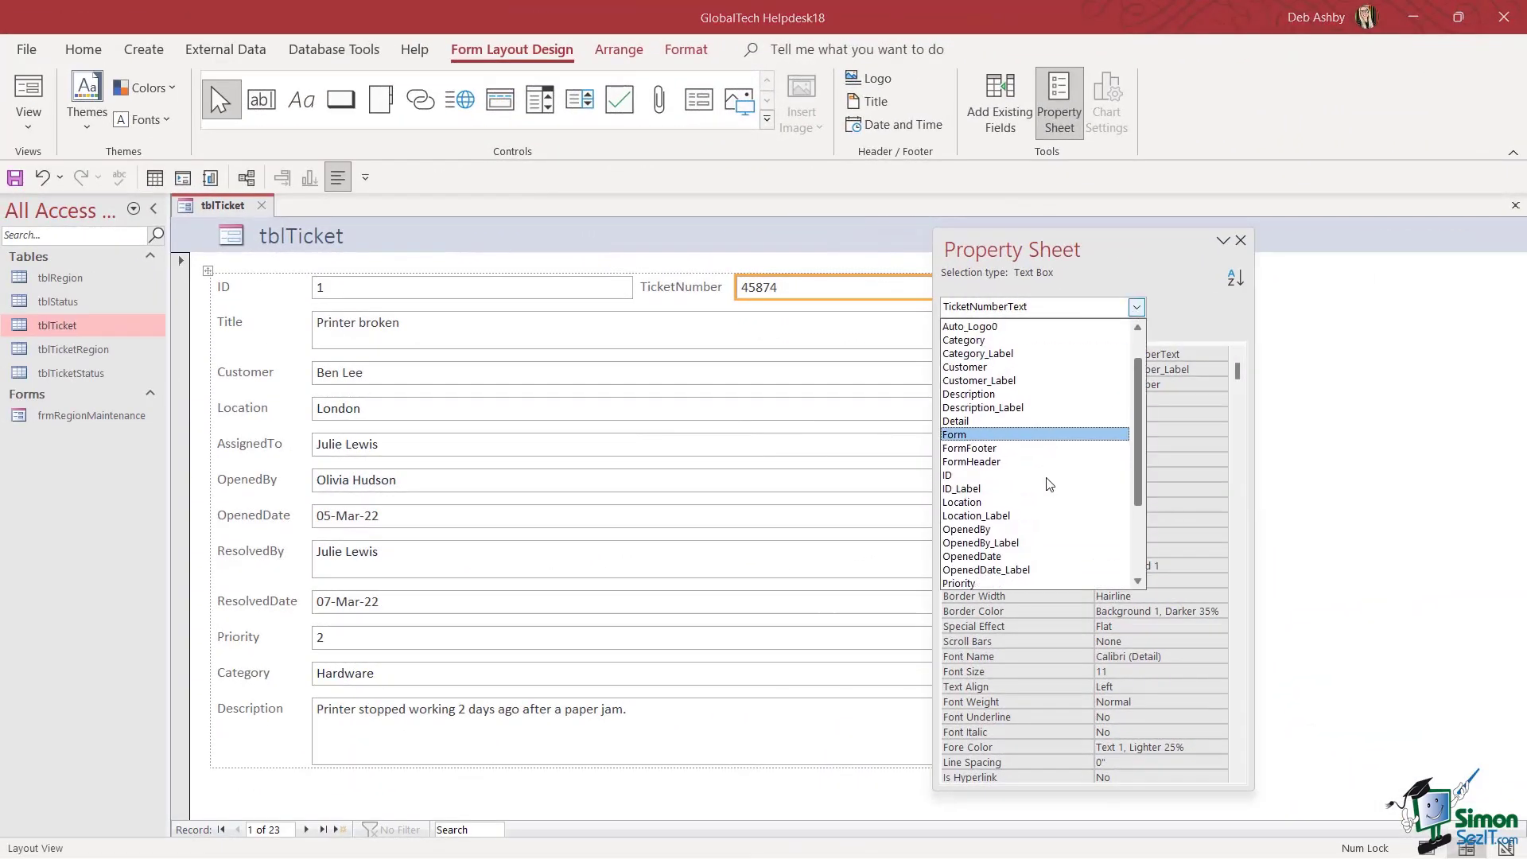
pyautogui.scroll(4, 1050, 484)
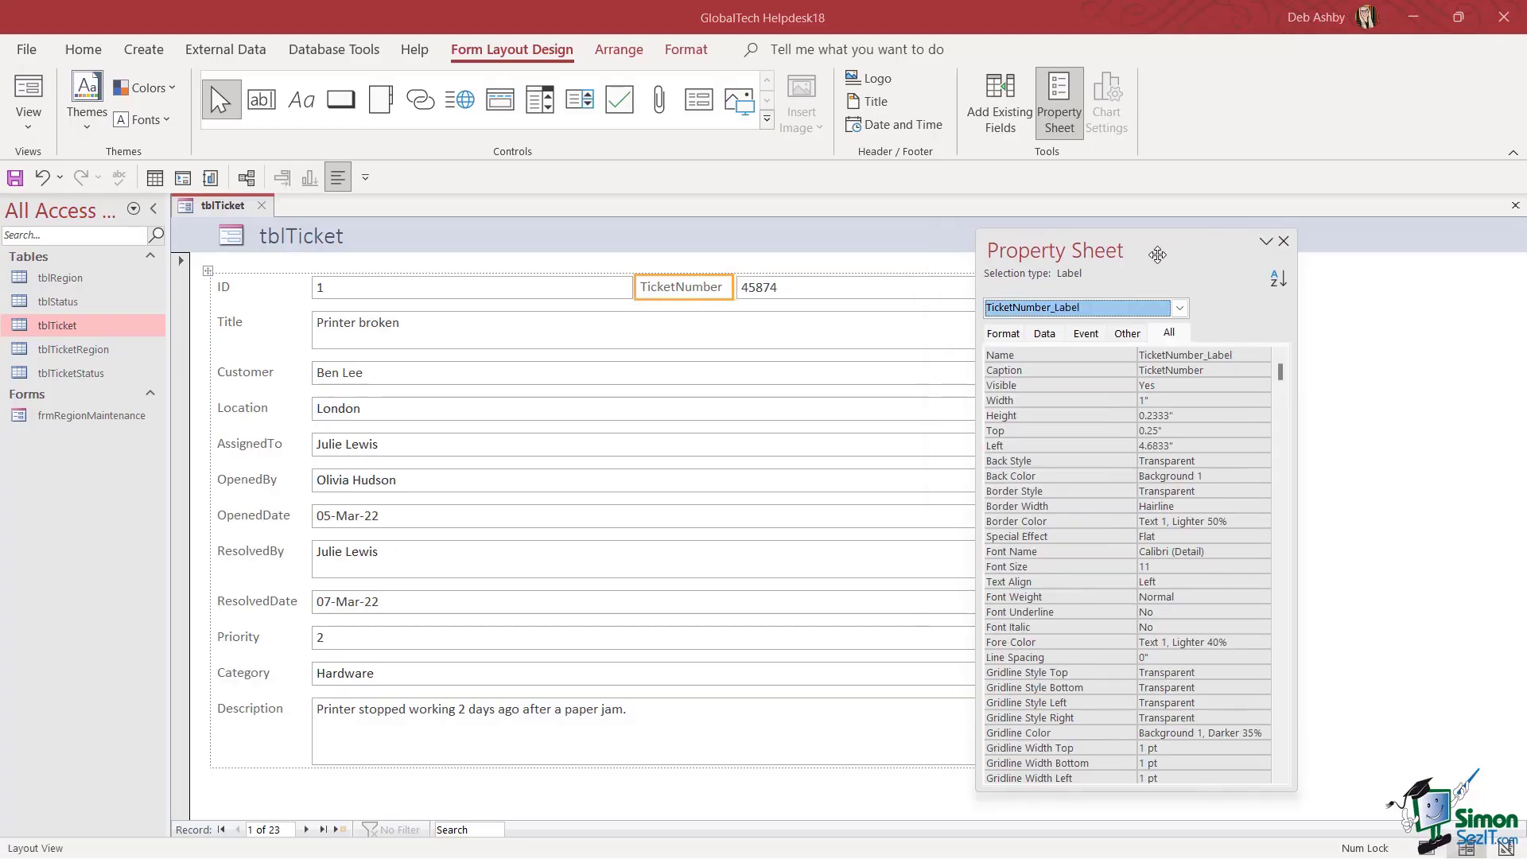
pyautogui.moveTo(1159, 252); pyautogui.dragTo(1100, 253)
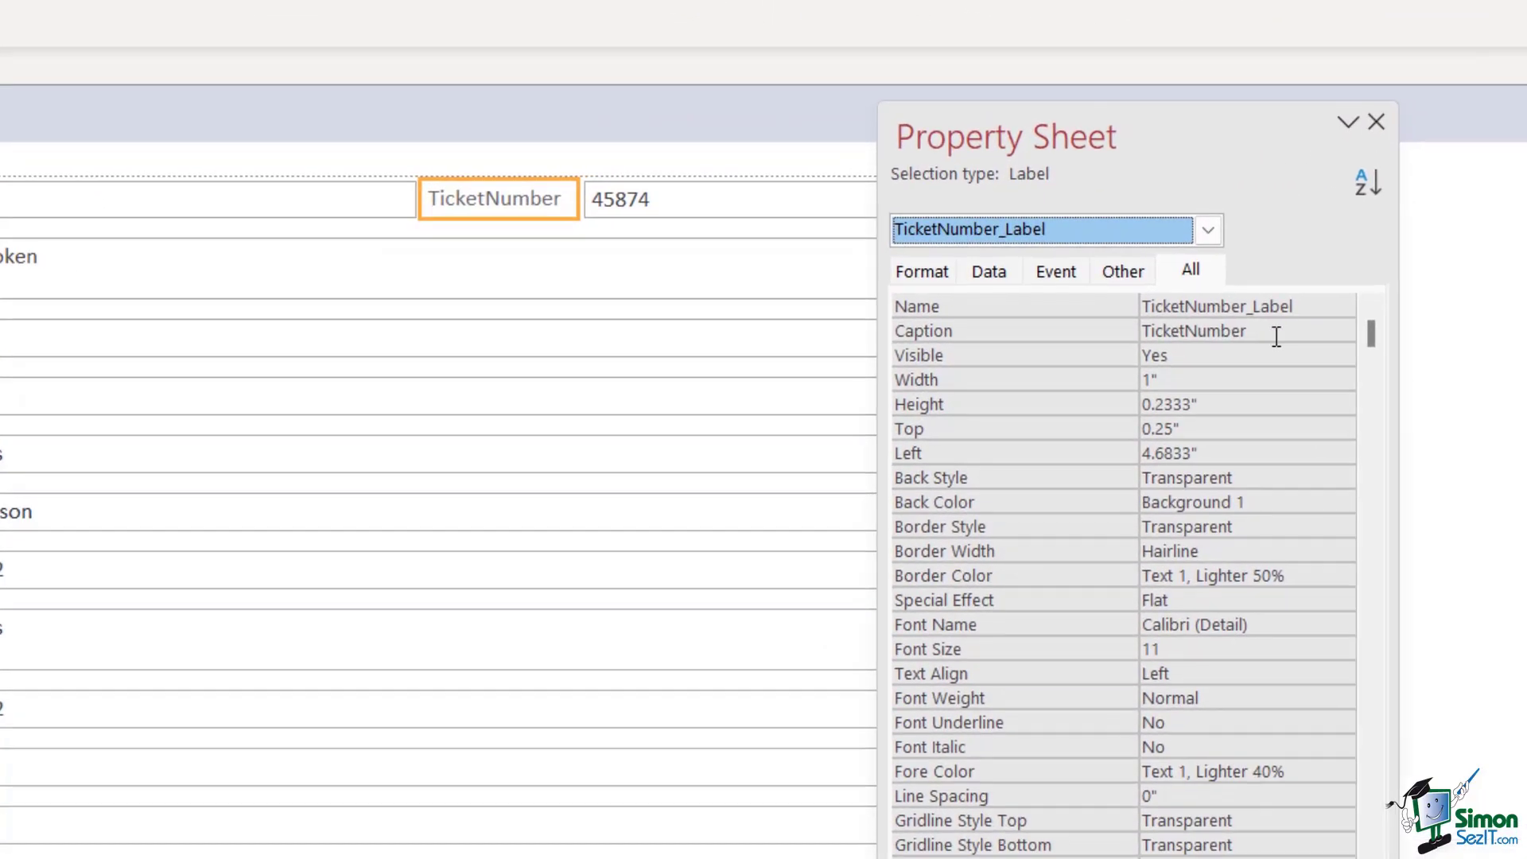
pyautogui.moveTo(1163, 369); pyautogui.dragTo(1064, 369)
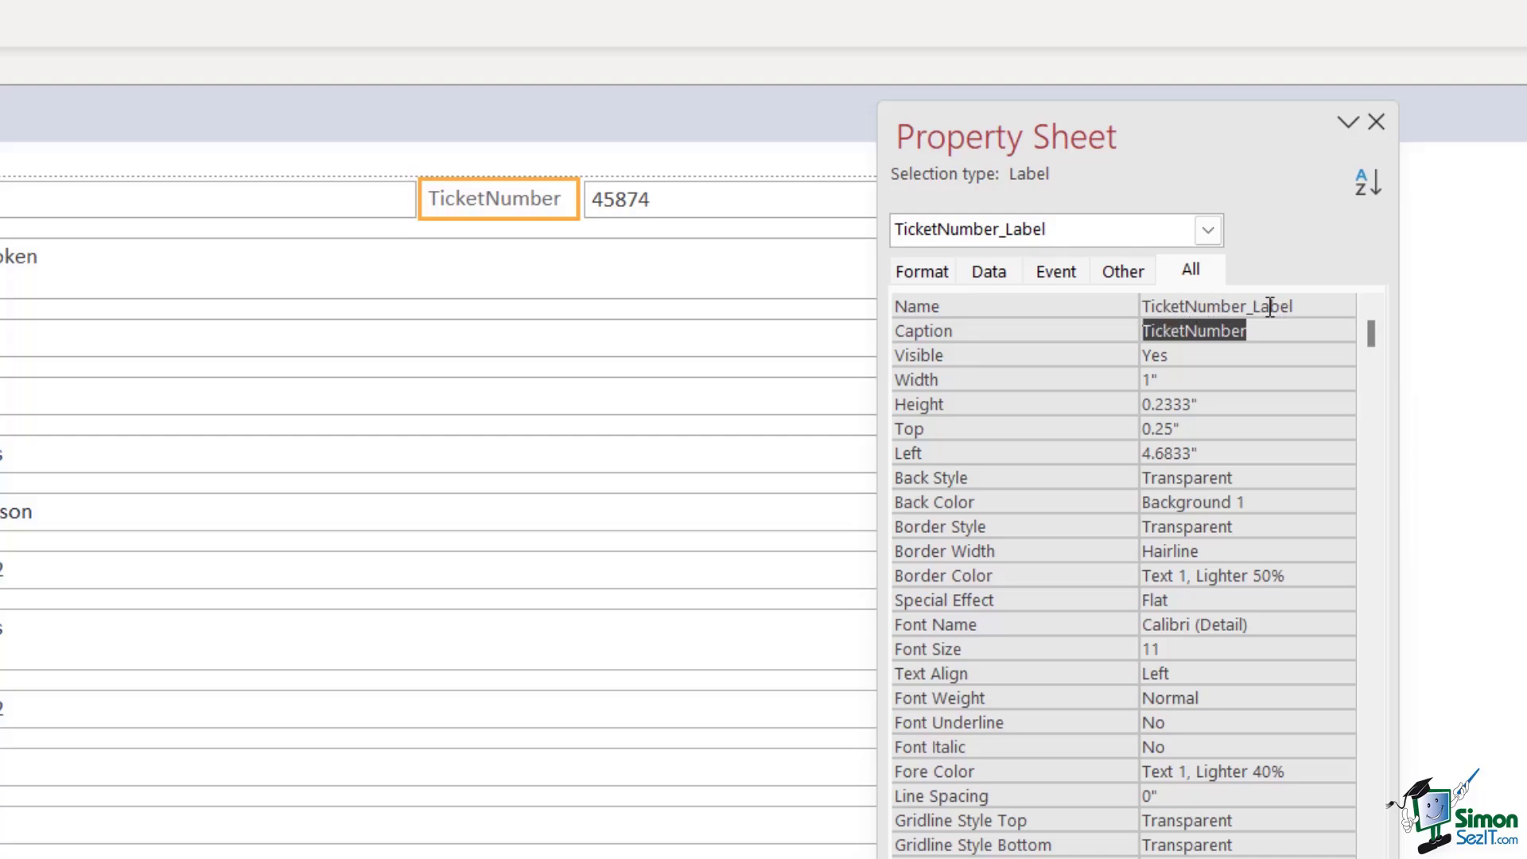
pyautogui.click(1186, 331)
pyautogui.click(641, 293)
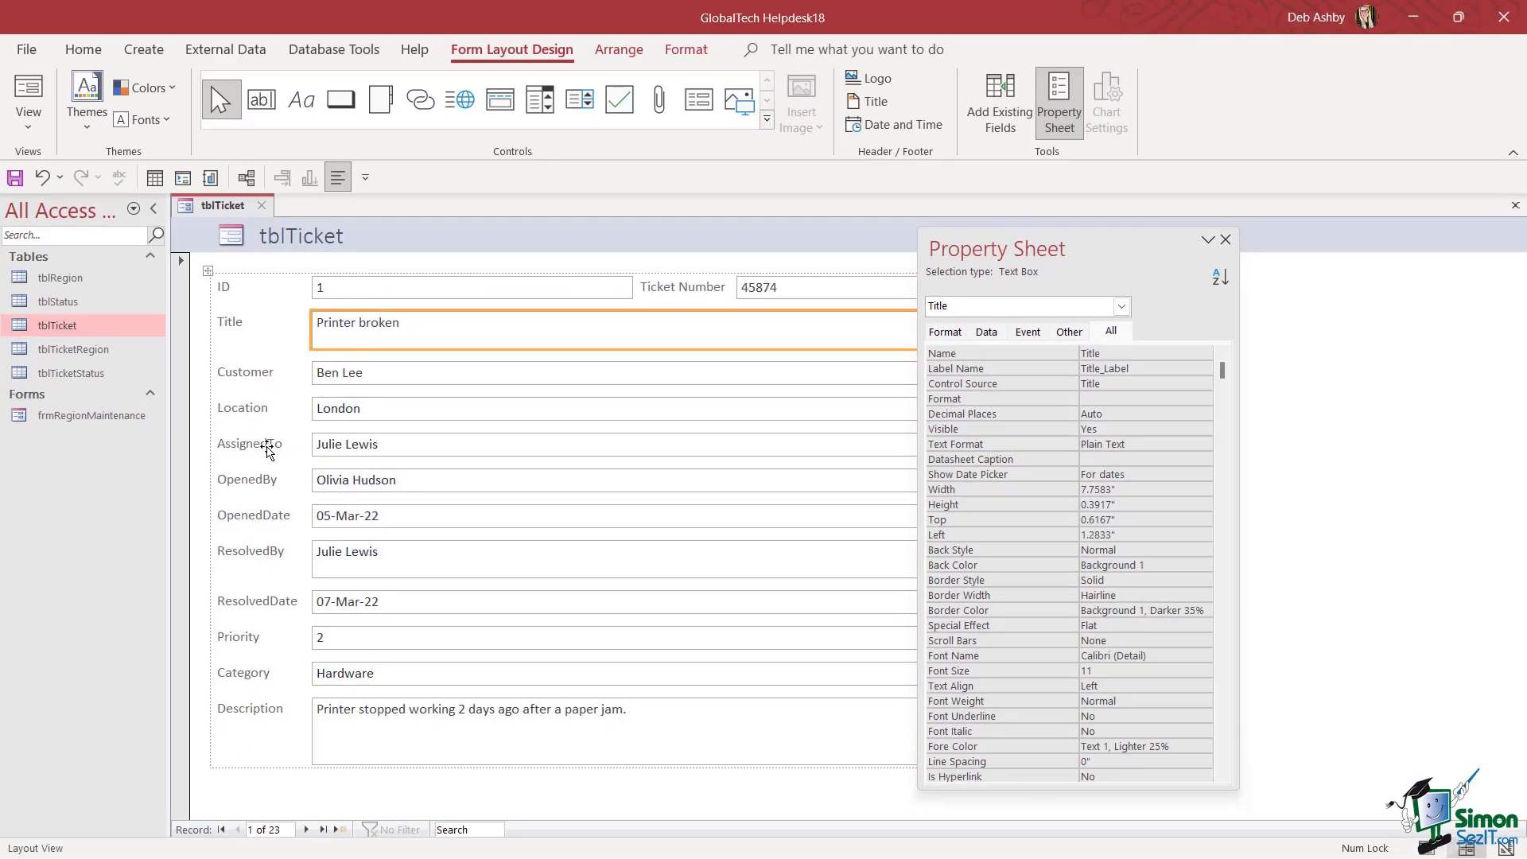
# Change the AssignedTo and OpenedBy label captions to "Assigned To" and "Opened By"
pyautogui.click(270, 448)
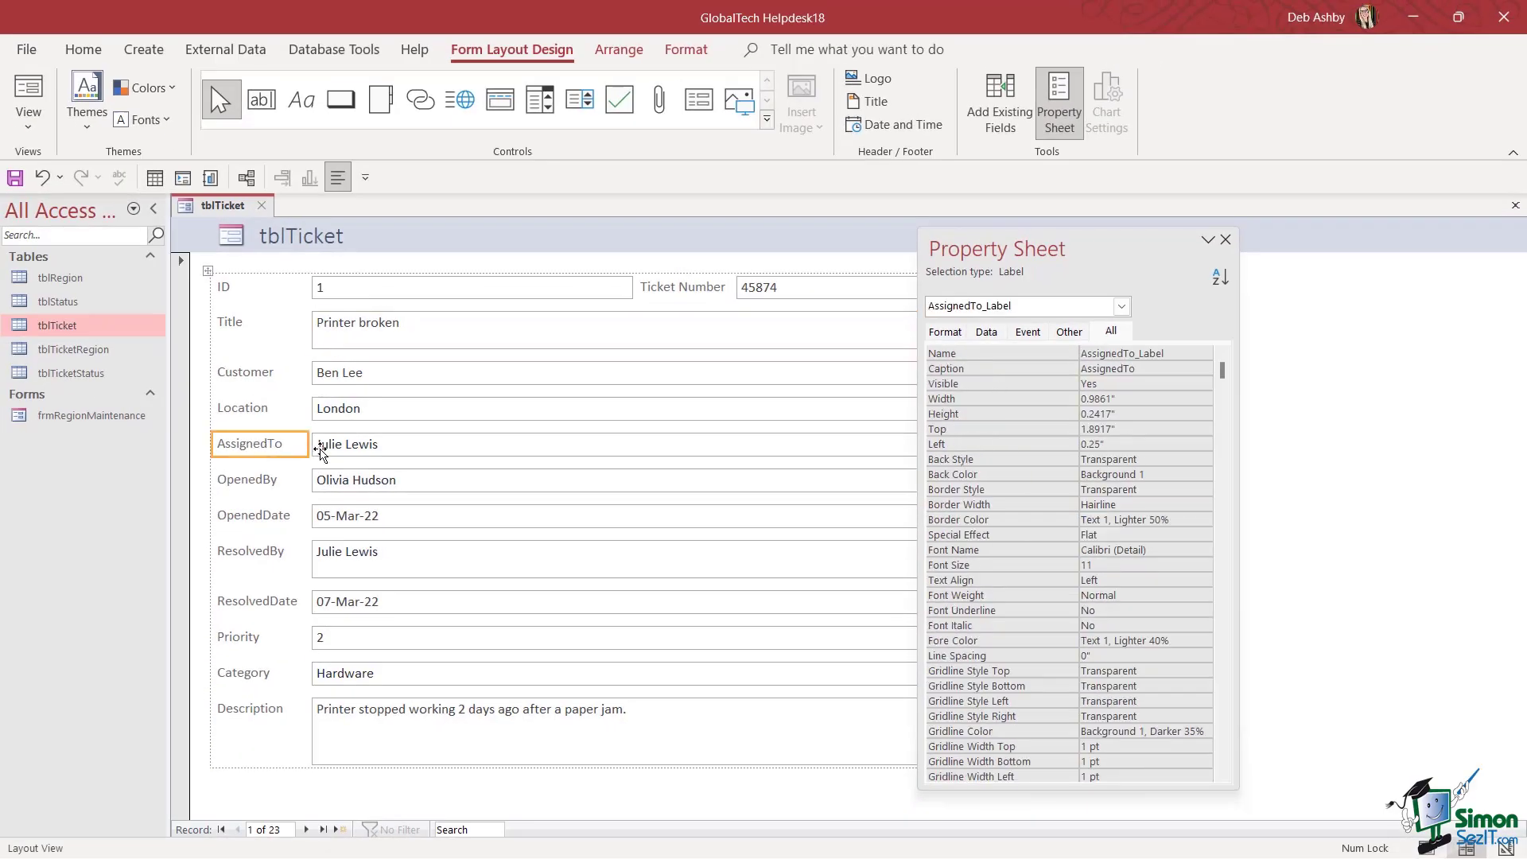
pyautogui.click(1126, 370)
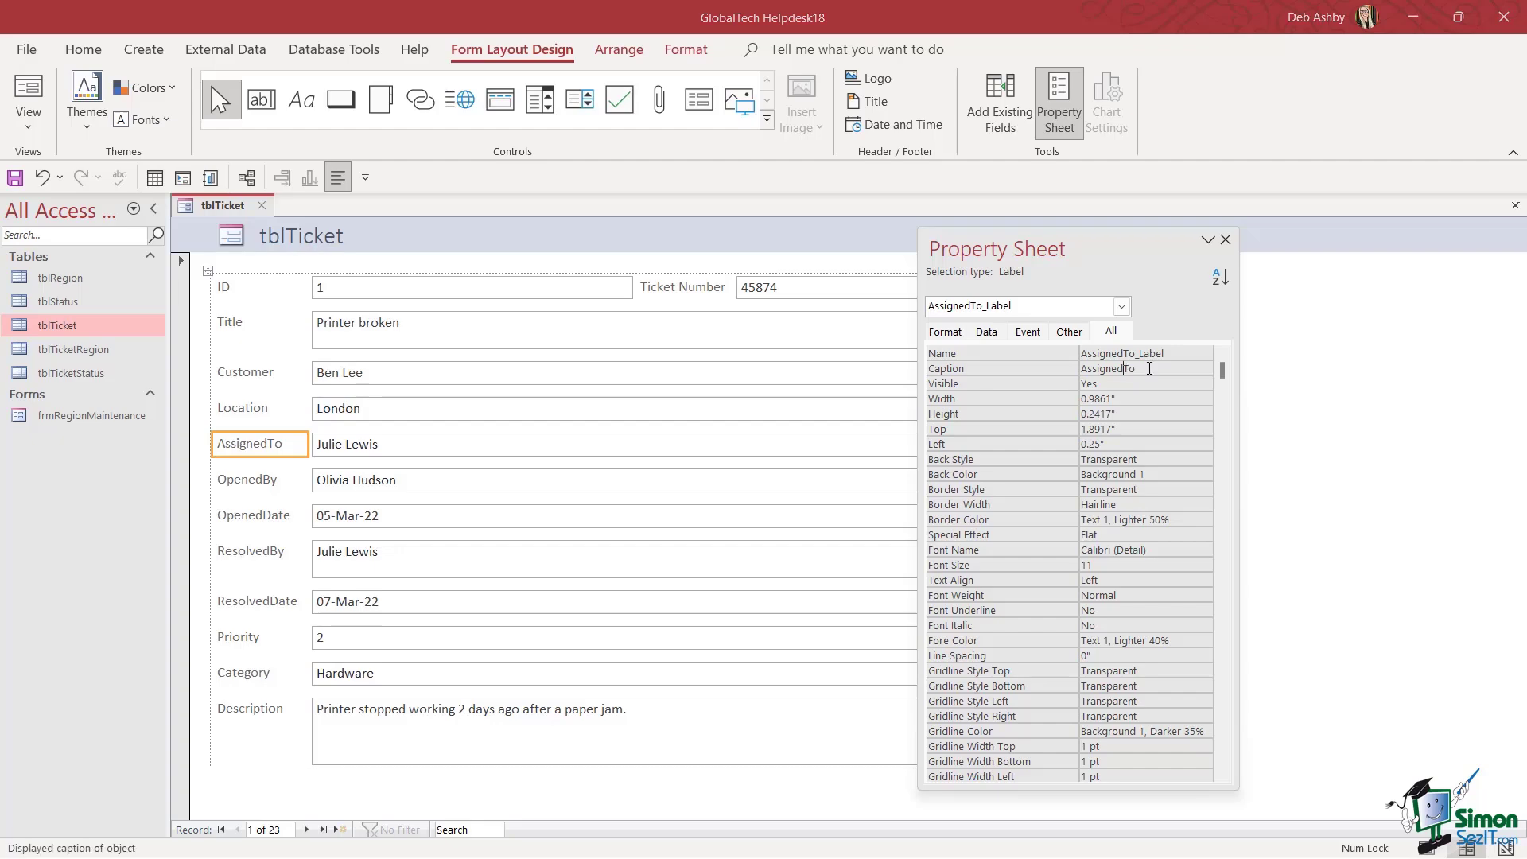
pyautogui.click(253, 484)
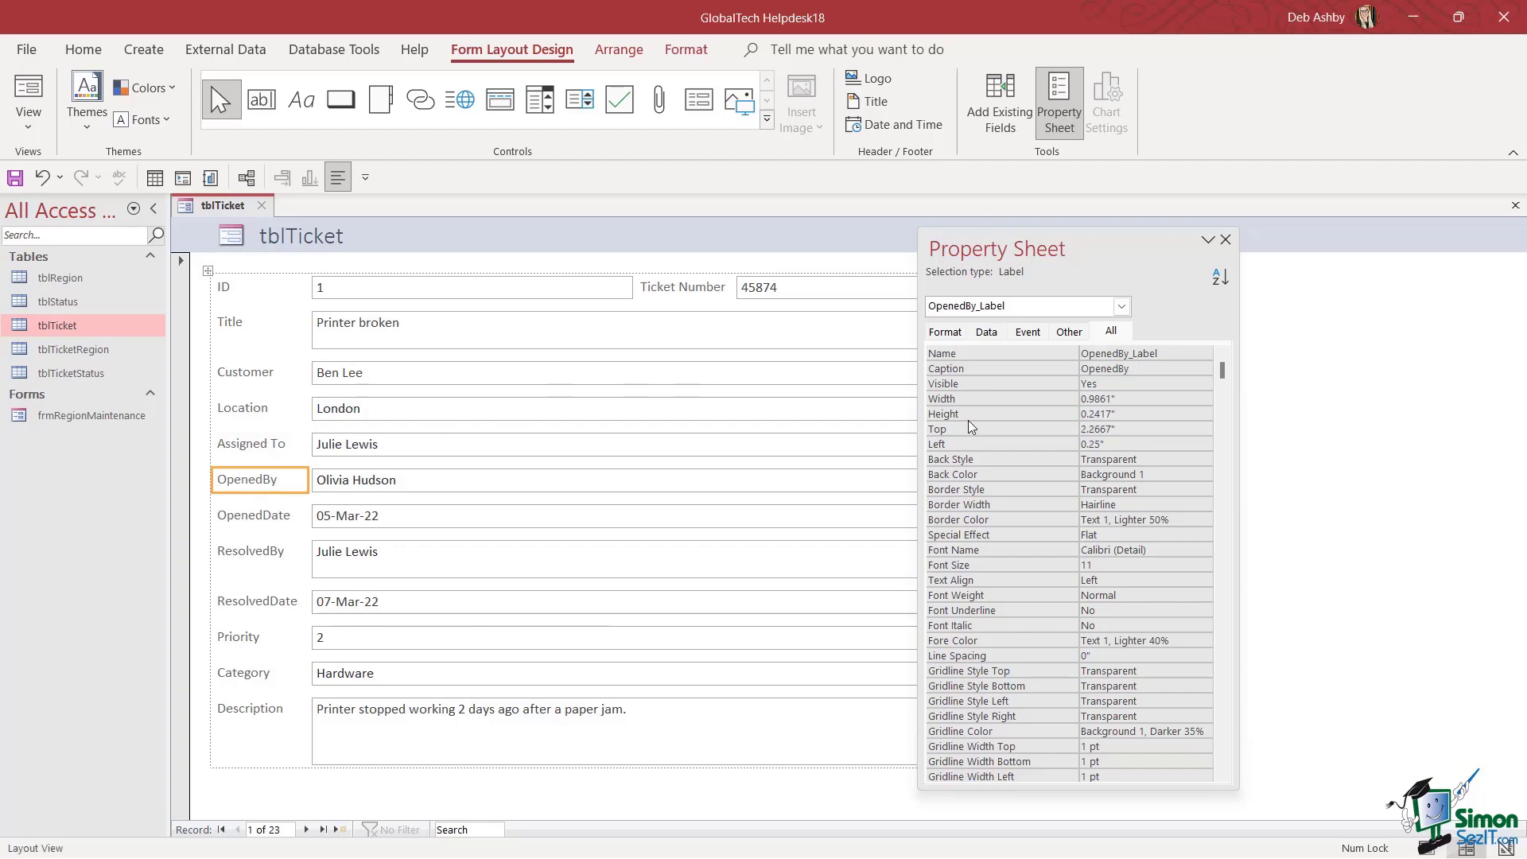
pyautogui.click(1121, 368)
# Change the OpenedDate and ResolvedBy label captions to "Opened Date" and "Resolved By"
pyautogui.click(271, 516)
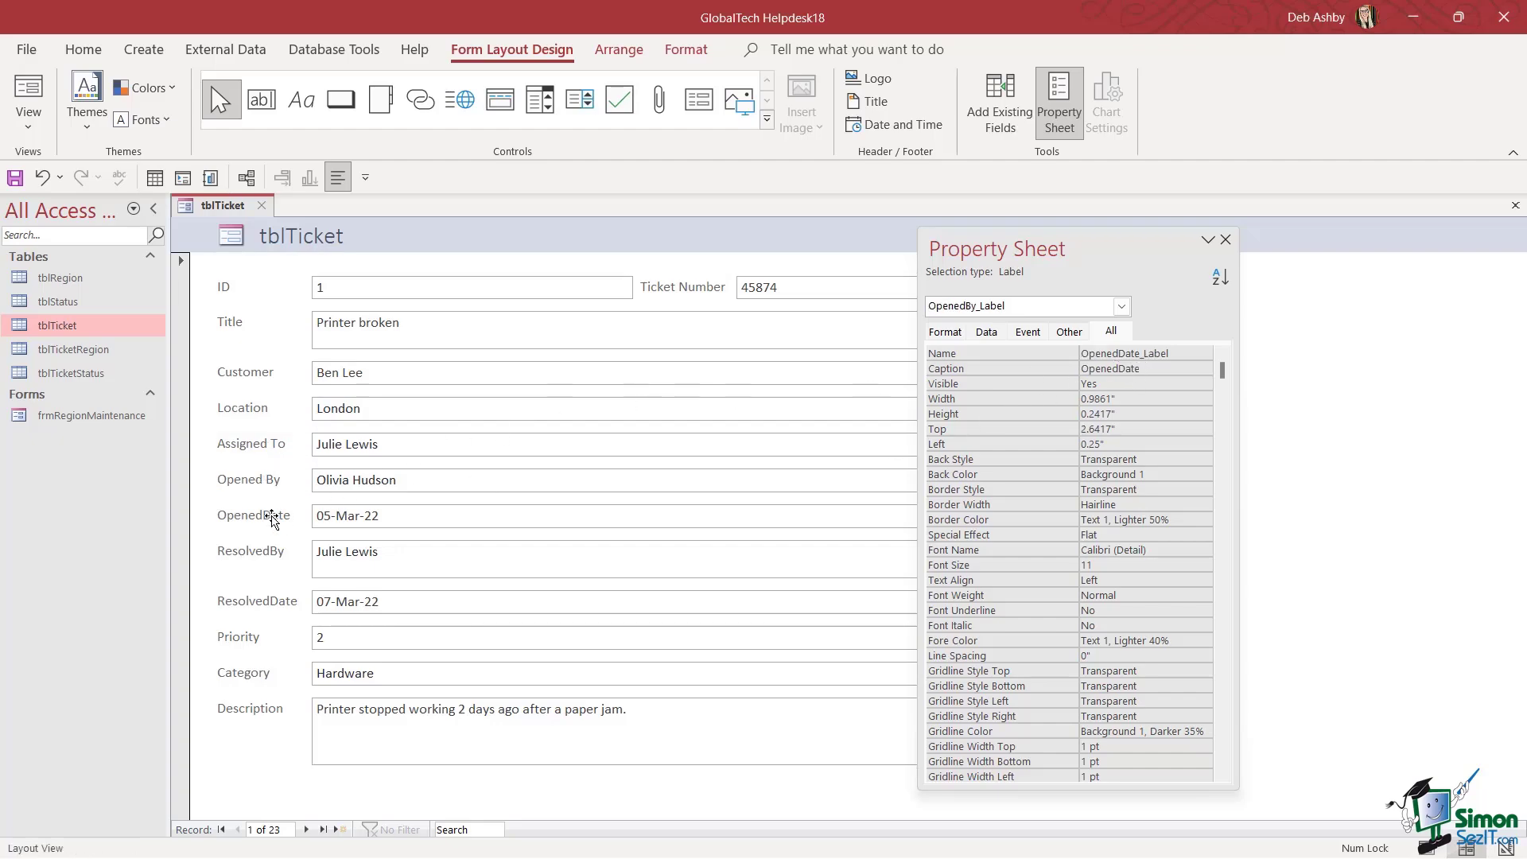
pyautogui.click(1119, 369)
pyautogui.click(248, 557)
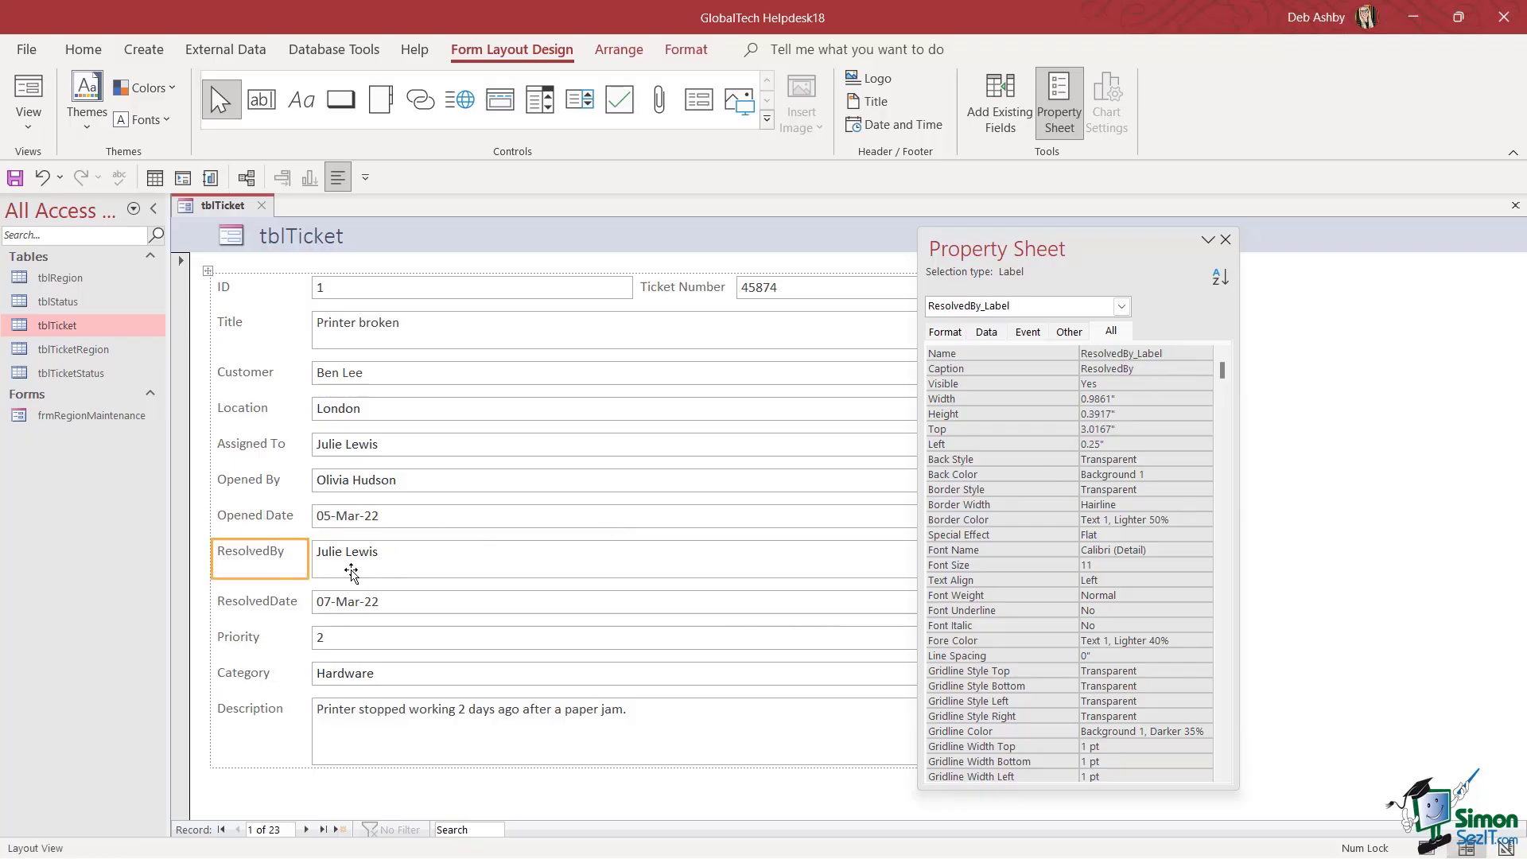
pyautogui.click(1123, 369)
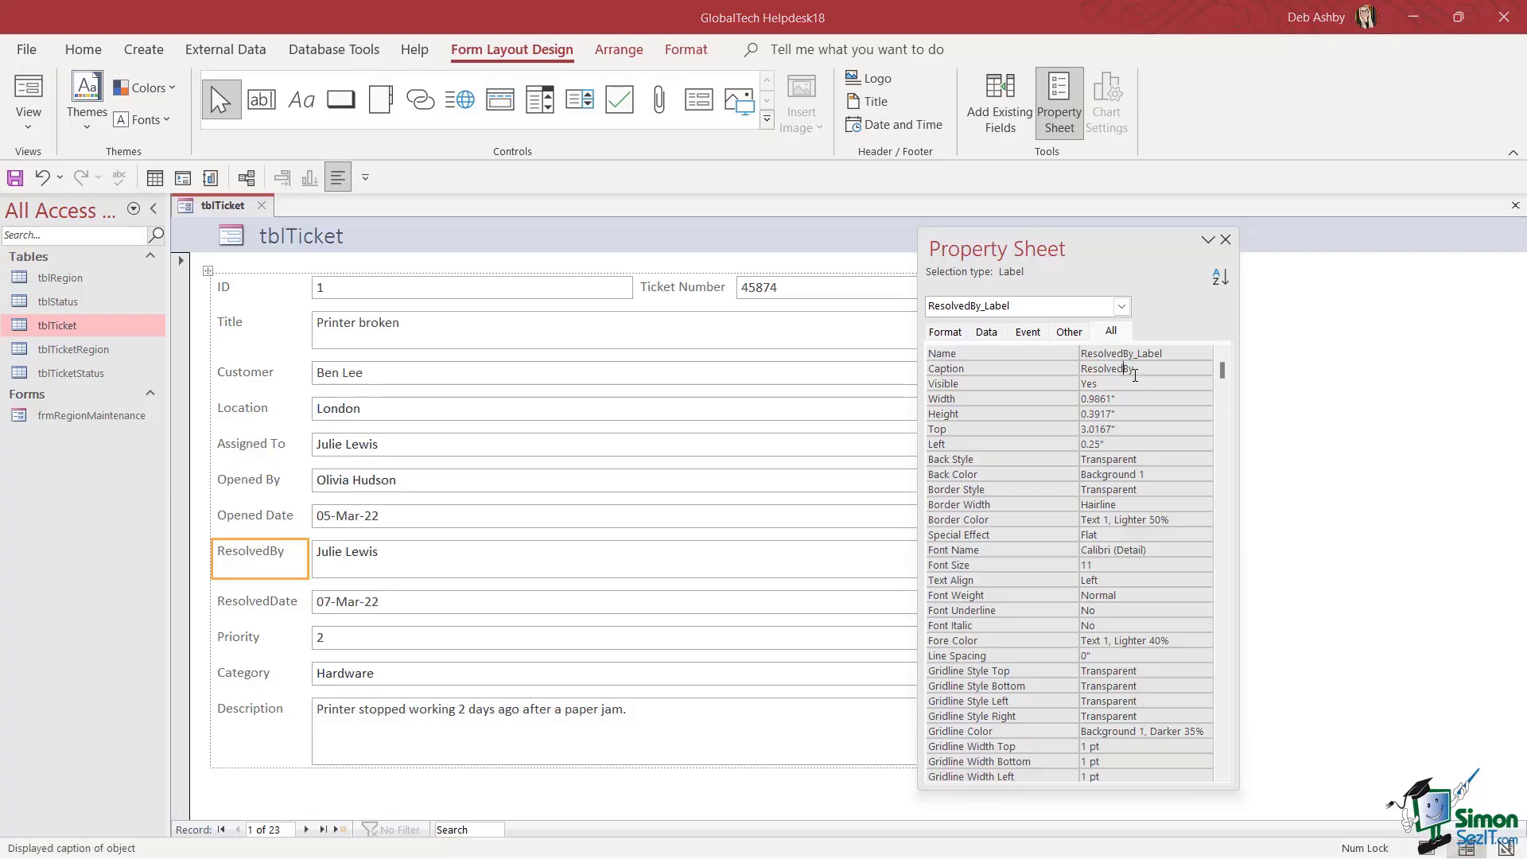
# Set the ResolvedDate label's caption to "Resolved Date" and close the property sheet
pyautogui.click(277, 607)
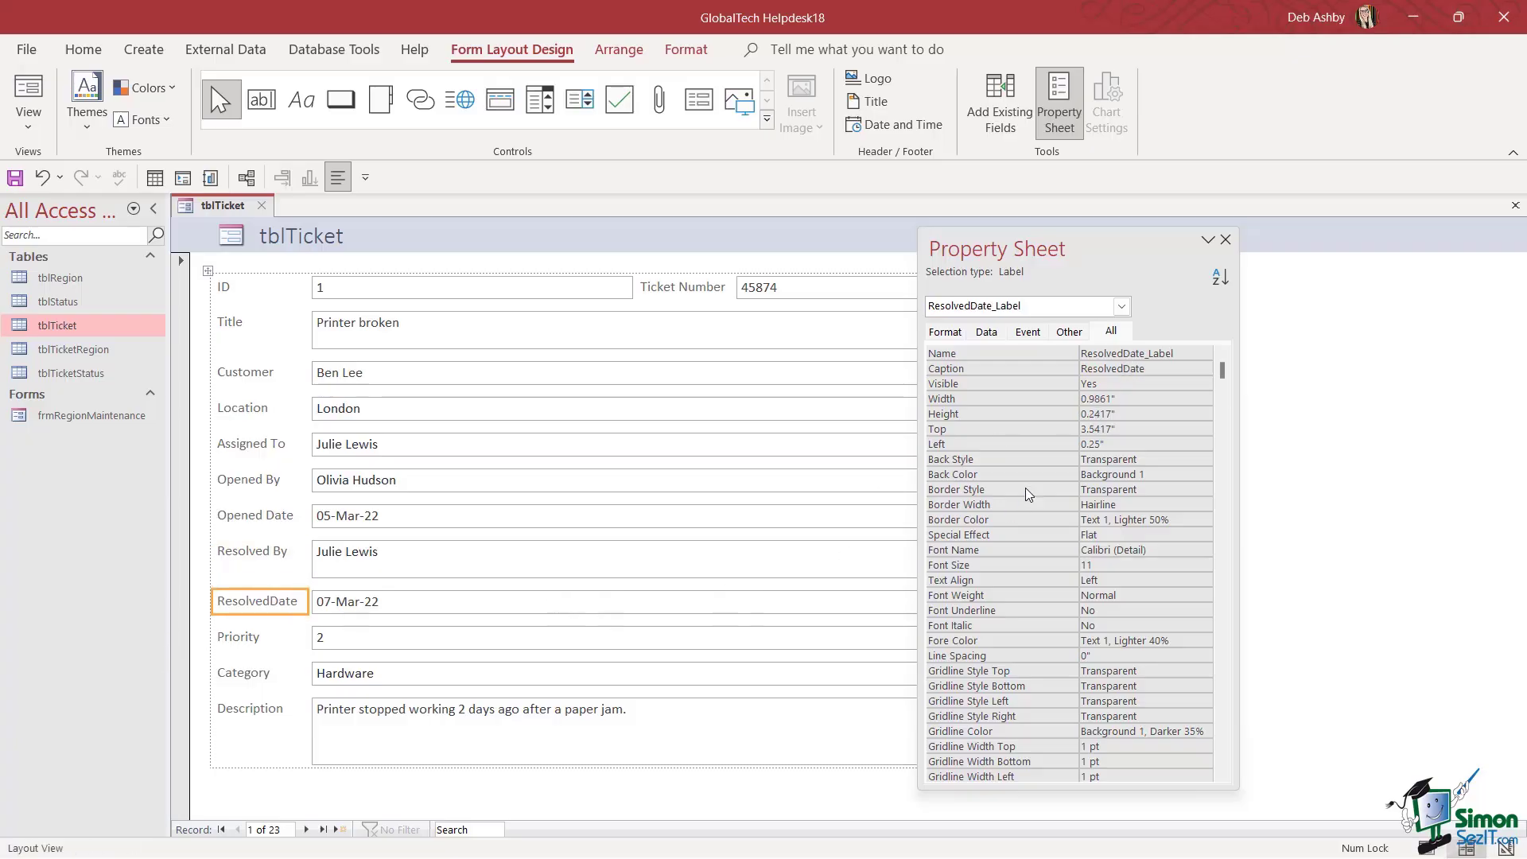
pyautogui.click(1124, 369)
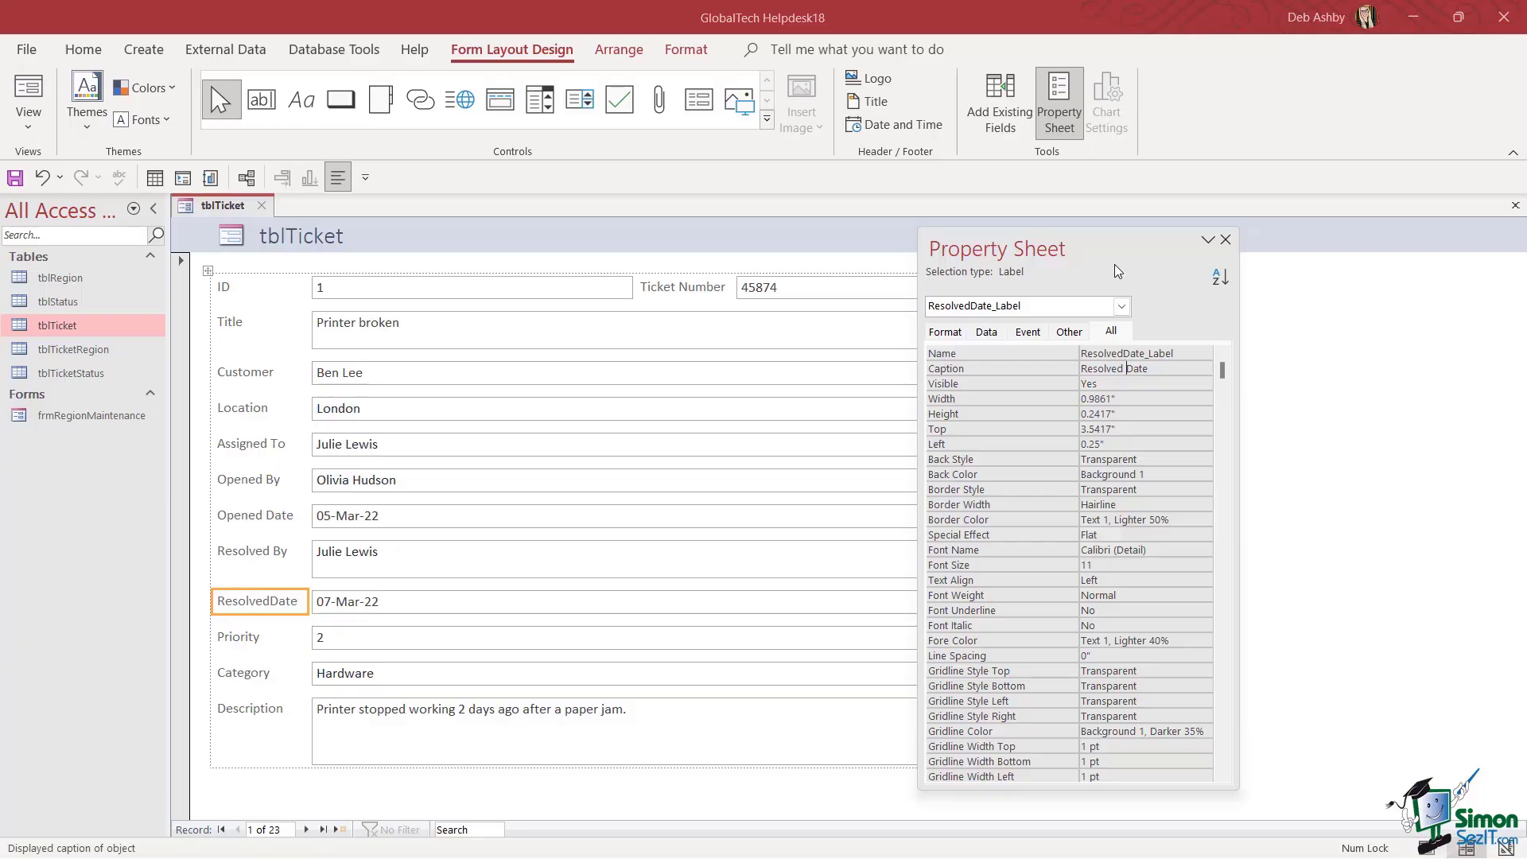
pyautogui.click(1225, 240)
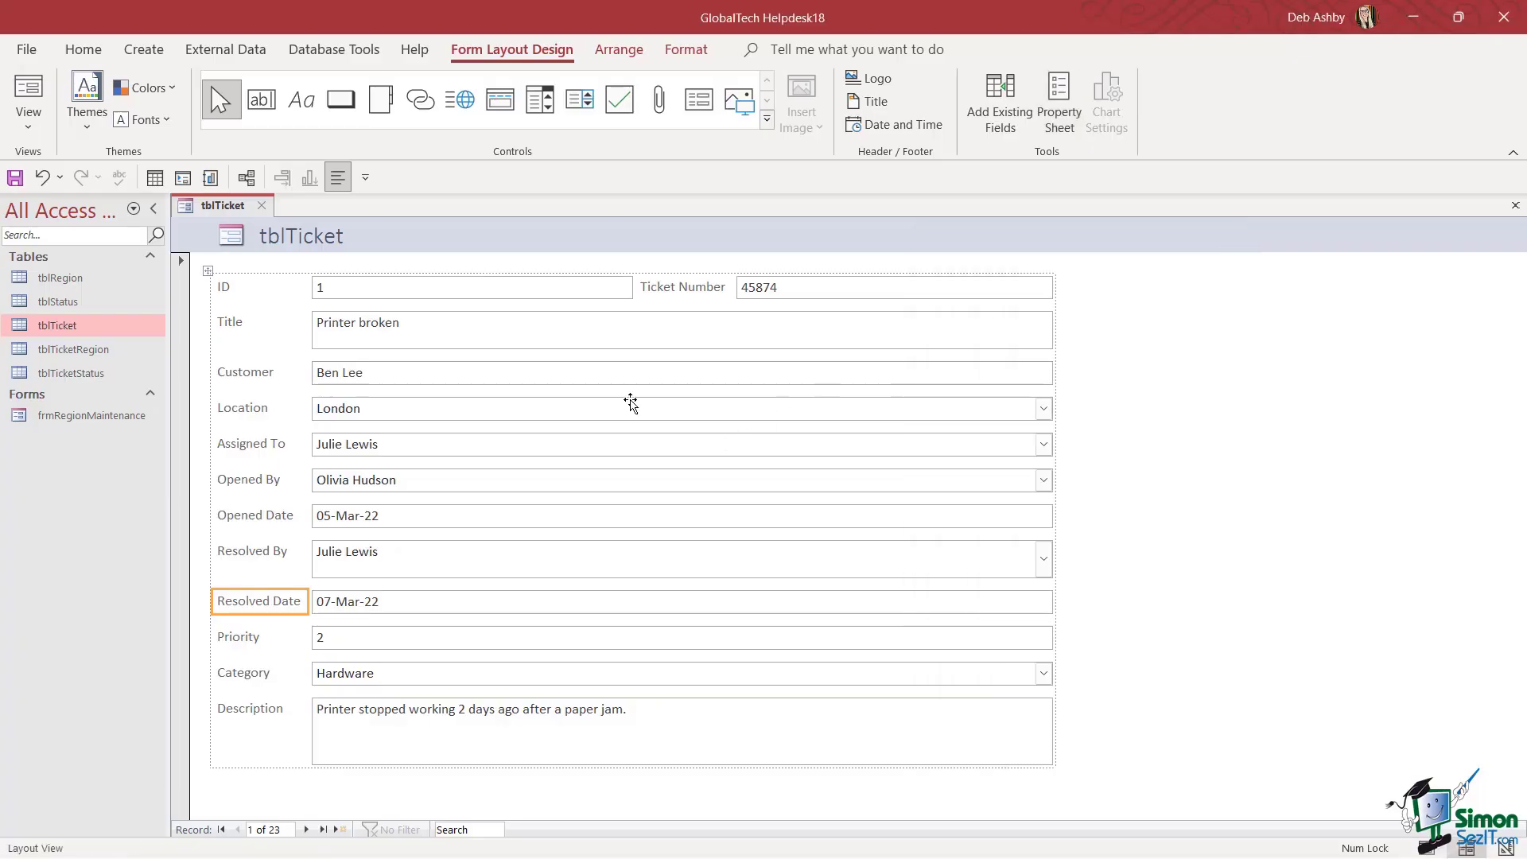
# Set the ID text box's Enabled property to No and close the property sheet
pyautogui.click(422, 323)
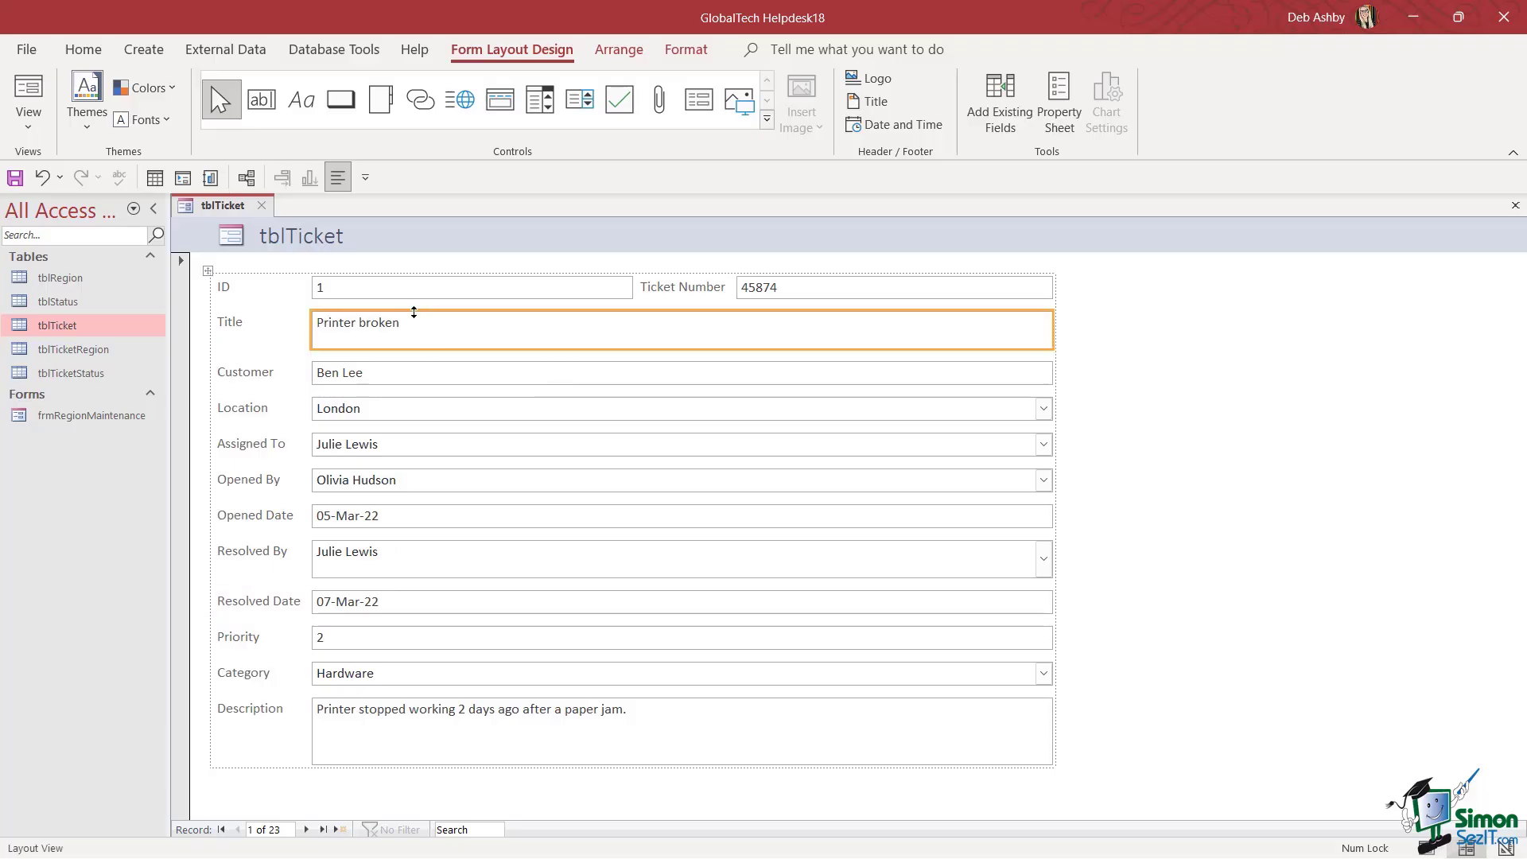
pyautogui.click(408, 291)
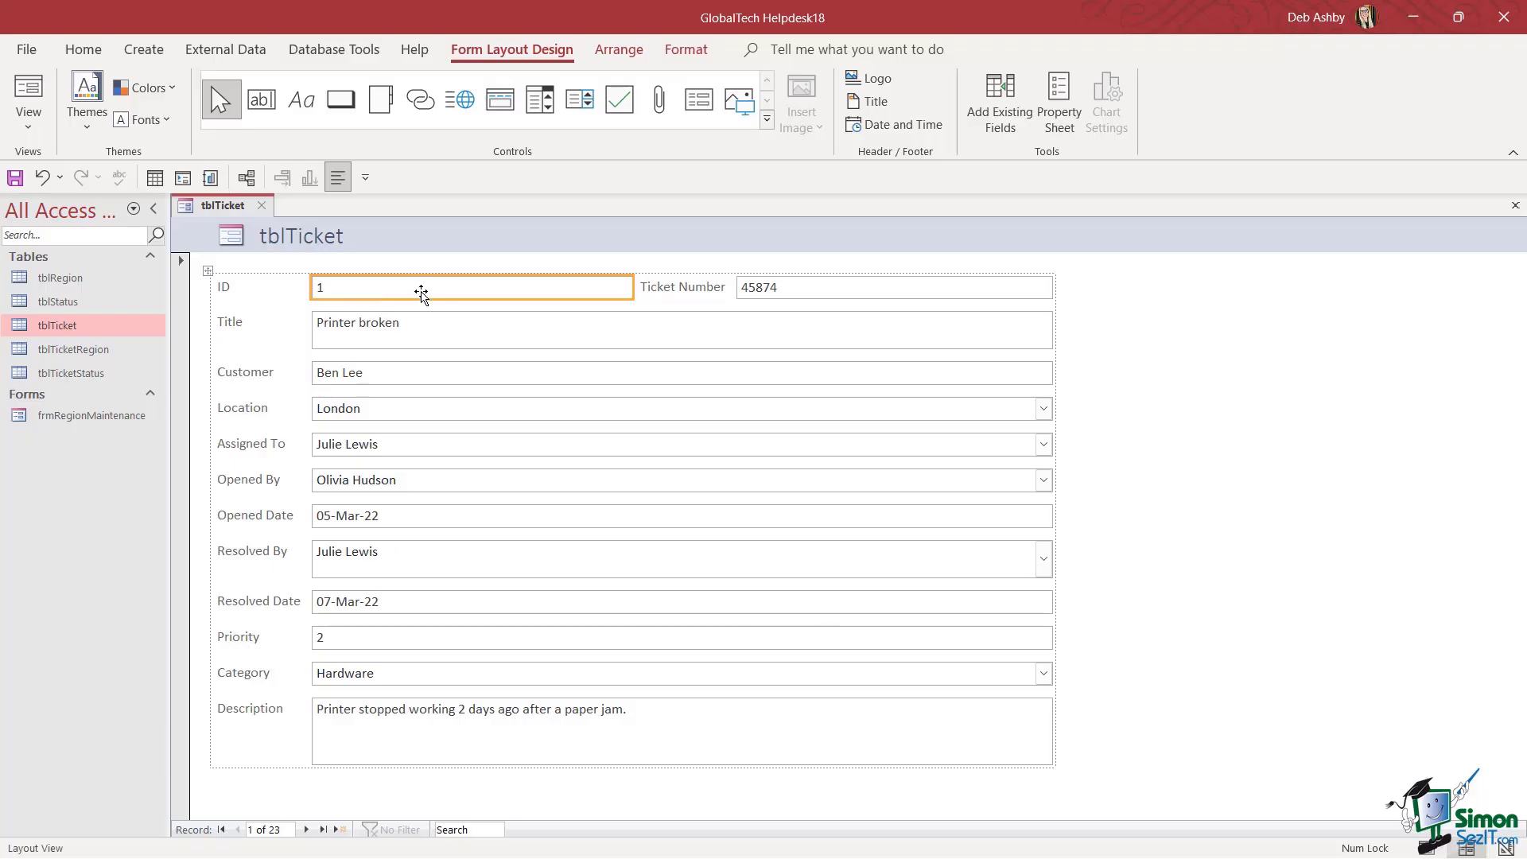
pyautogui.click(1062, 99)
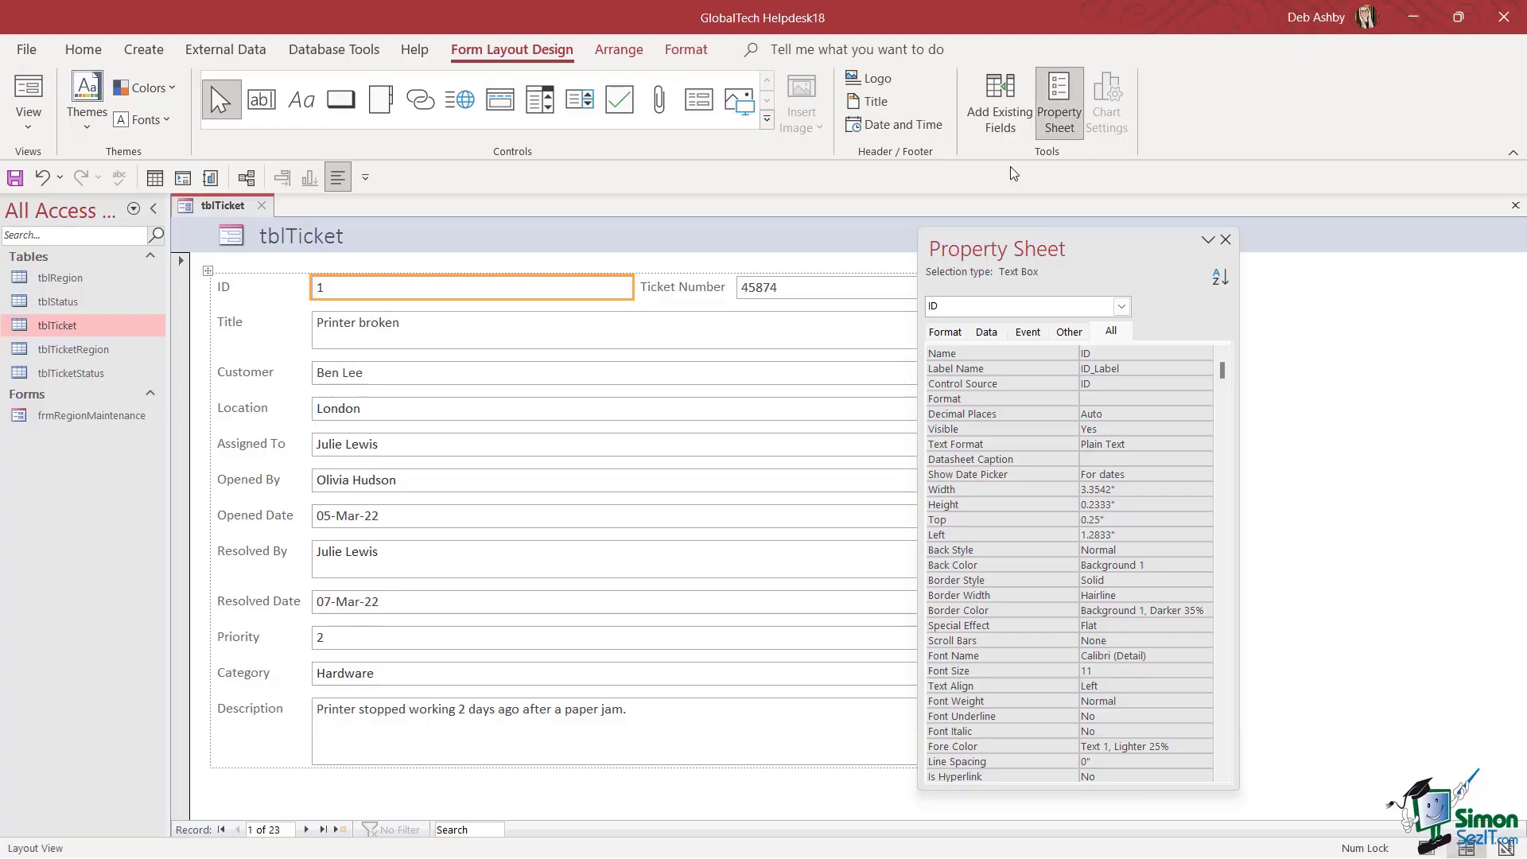
pyautogui.moveTo(1092, 235); pyautogui.dragTo(1038, 217)
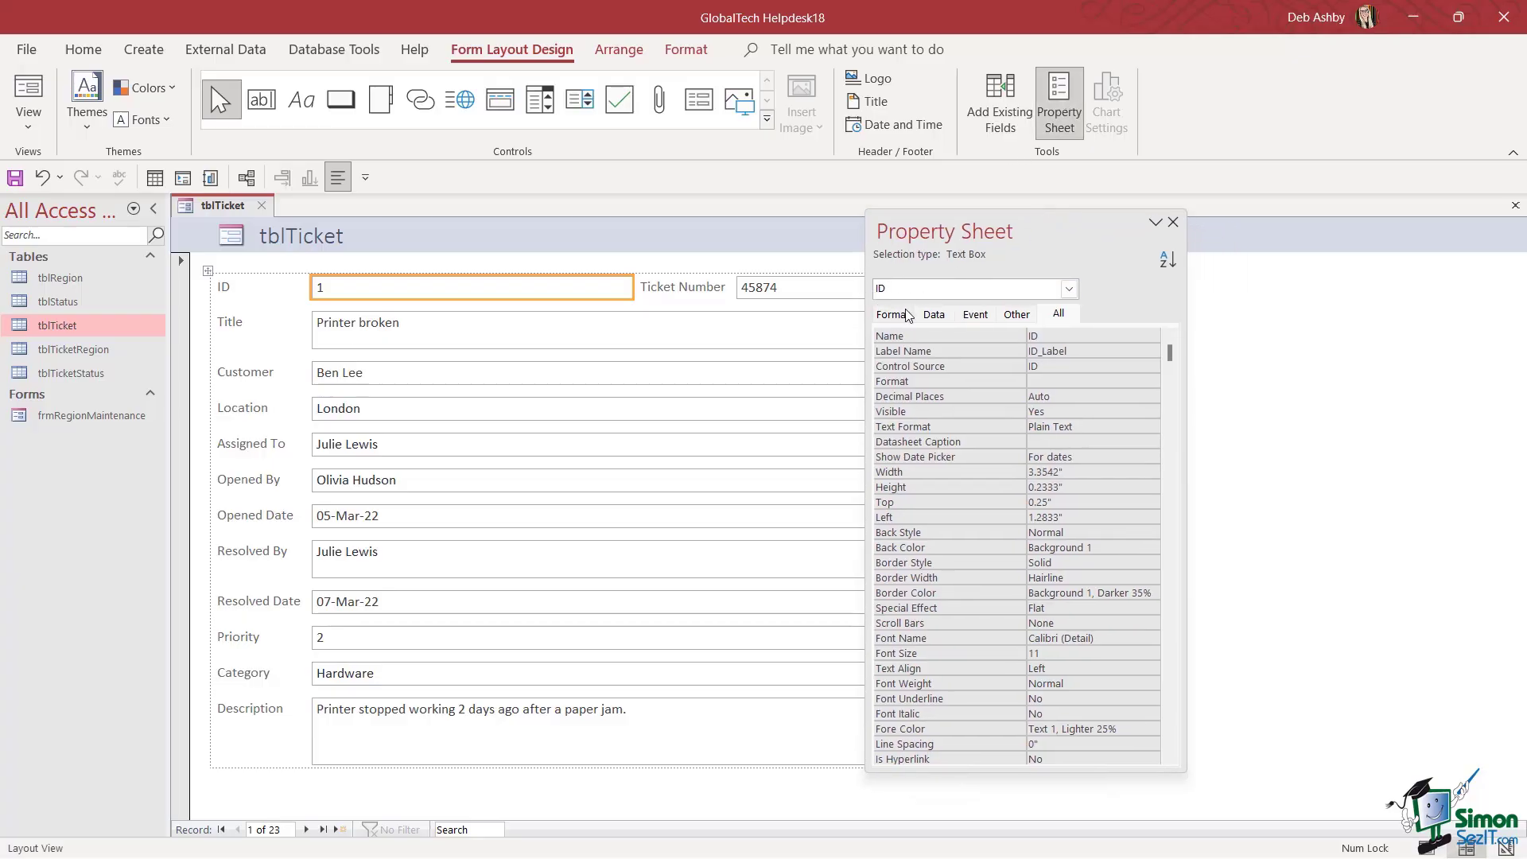
pyautogui.moveTo(1169, 352); pyautogui.dragTo(1182, 650)
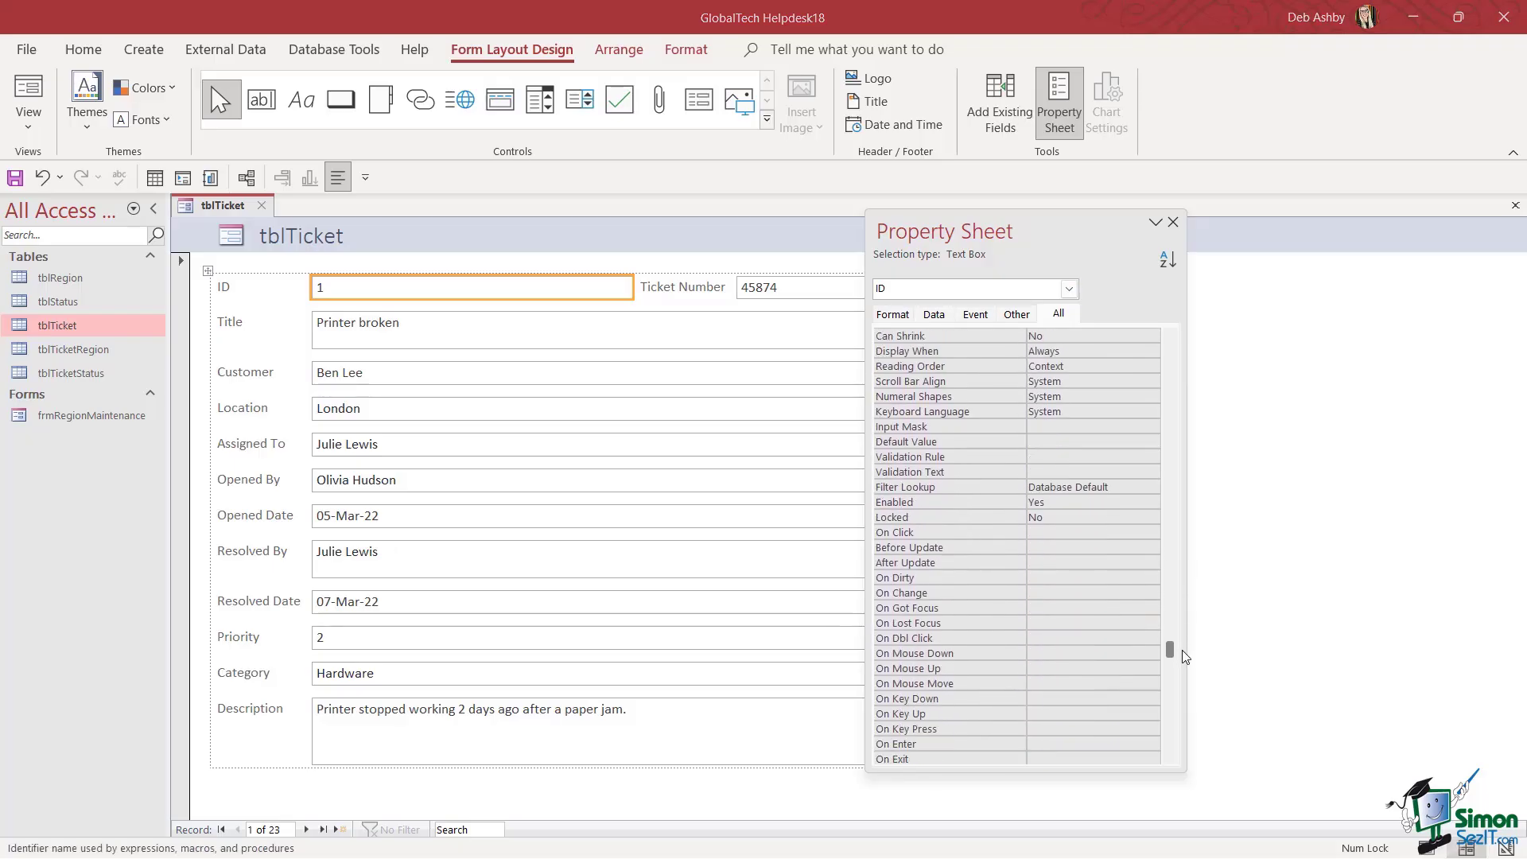
pyautogui.doubleClick(1050, 504)
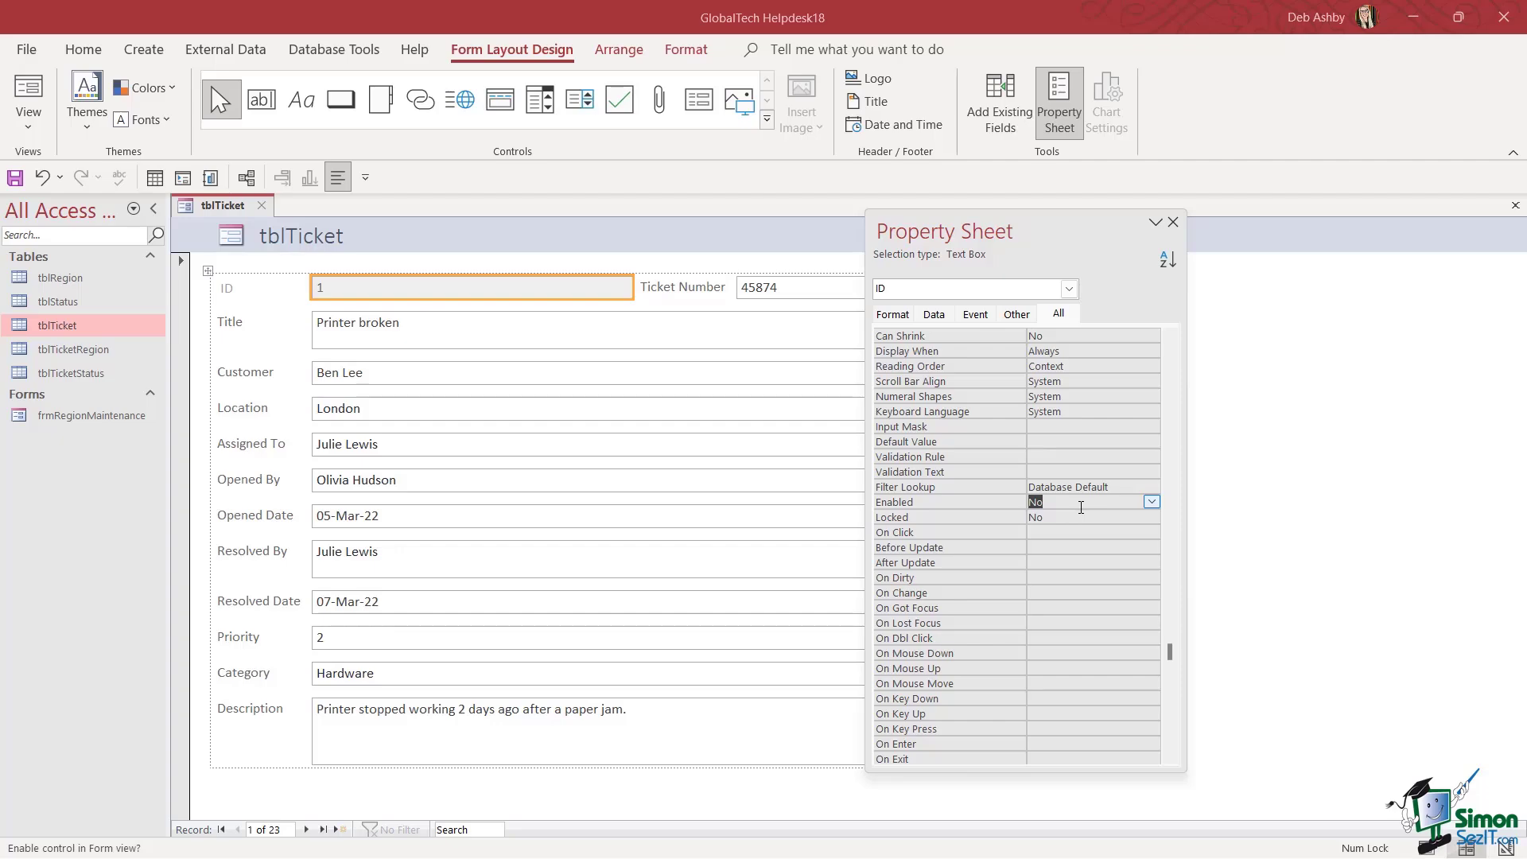
pyautogui.click(1173, 223)
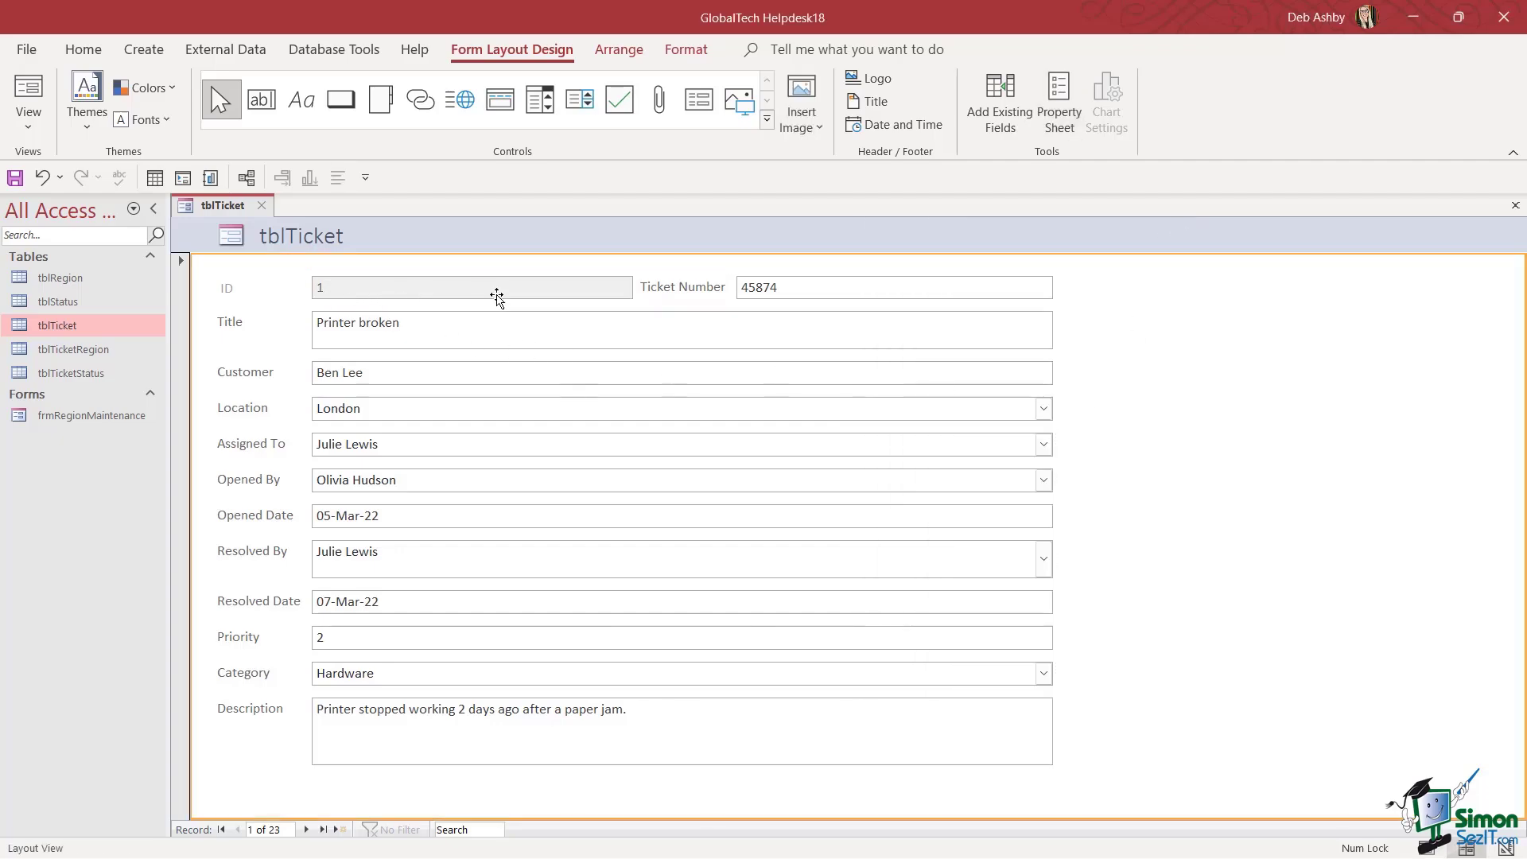
# Go to a new blank record and switch the tblTicket form to Form View
pyautogui.click(414, 289)
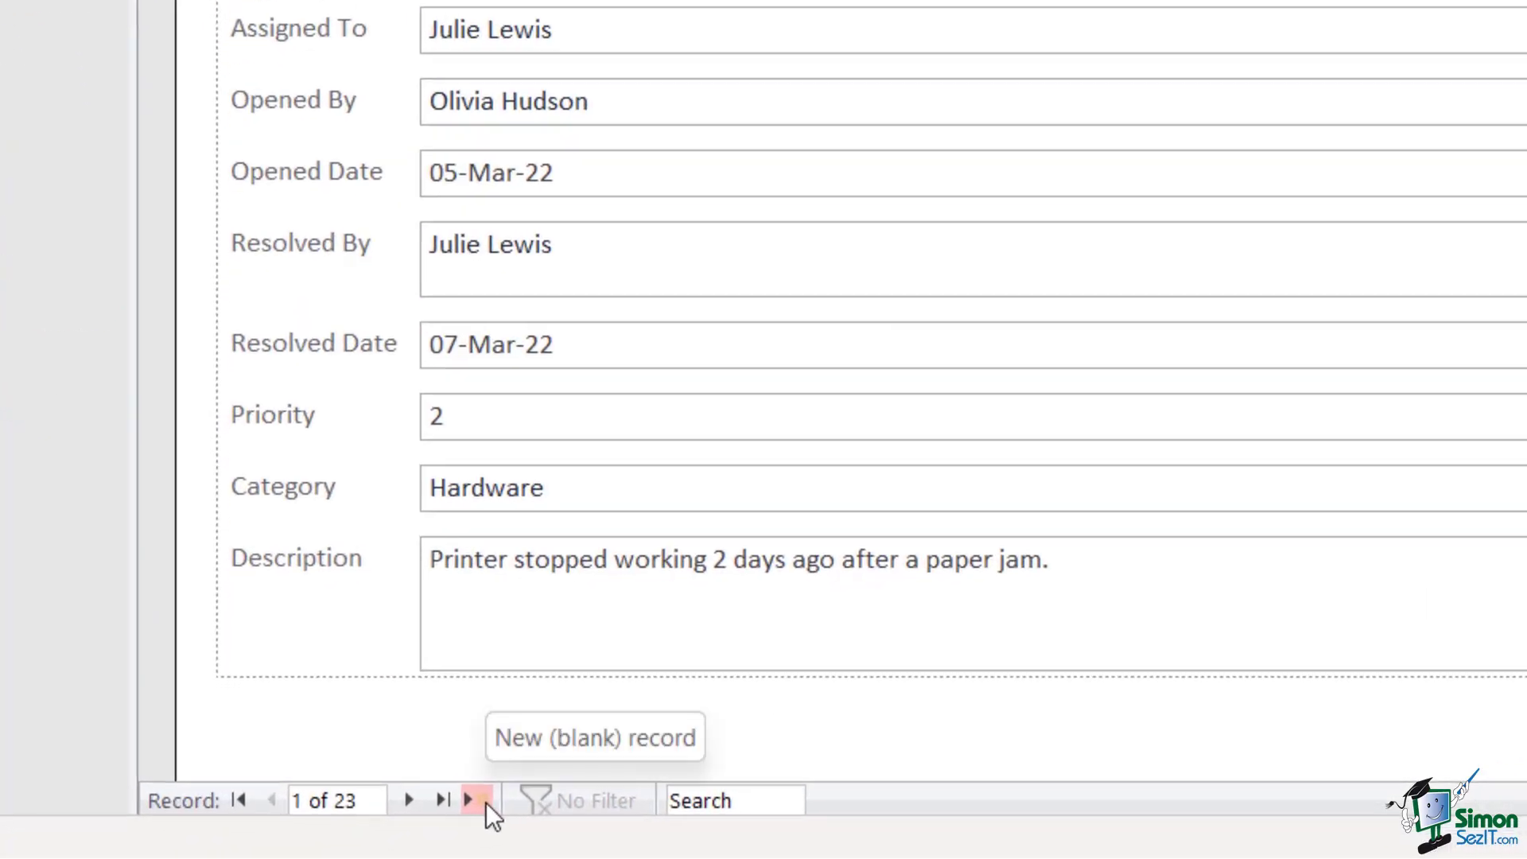
pyautogui.click(483, 804)
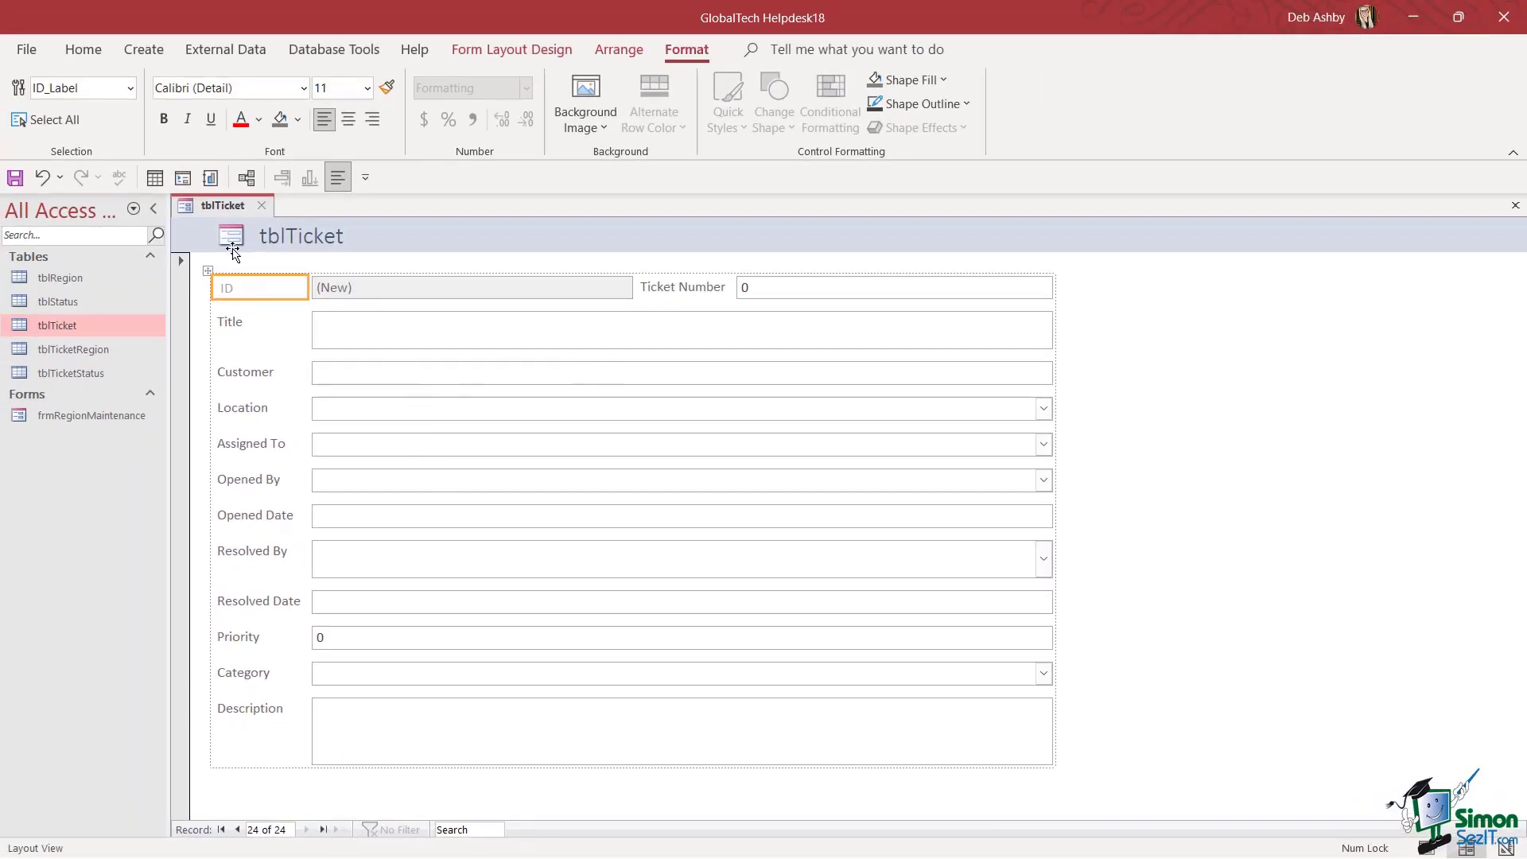
pyautogui.rightClick(226, 211)
pyautogui.click(292, 314)
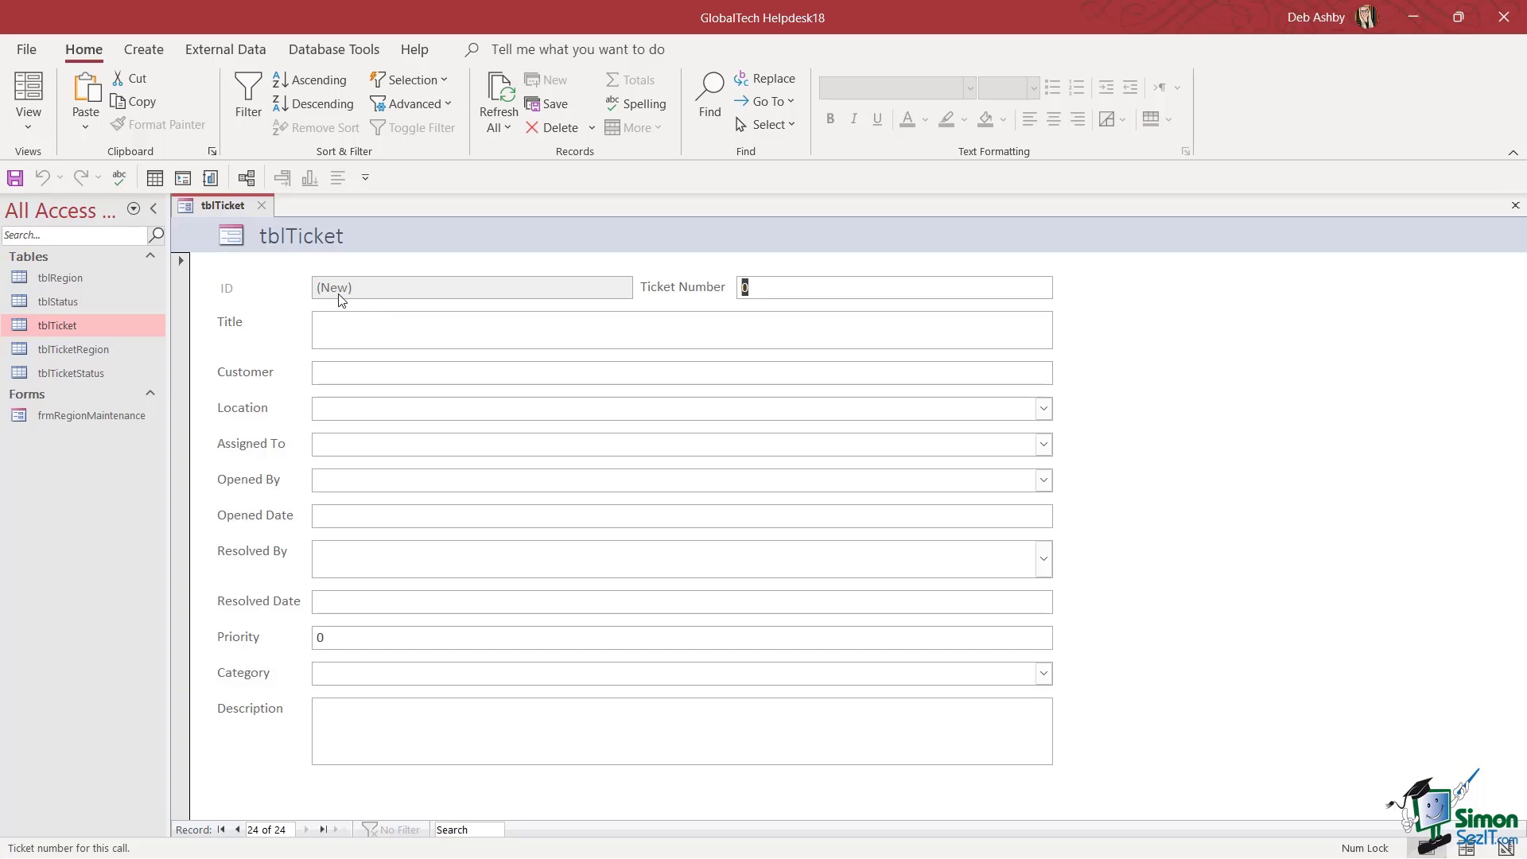
# Enter a trial ticket number in the new record to generate its ID, and discard the record
pyautogui.write('253645')
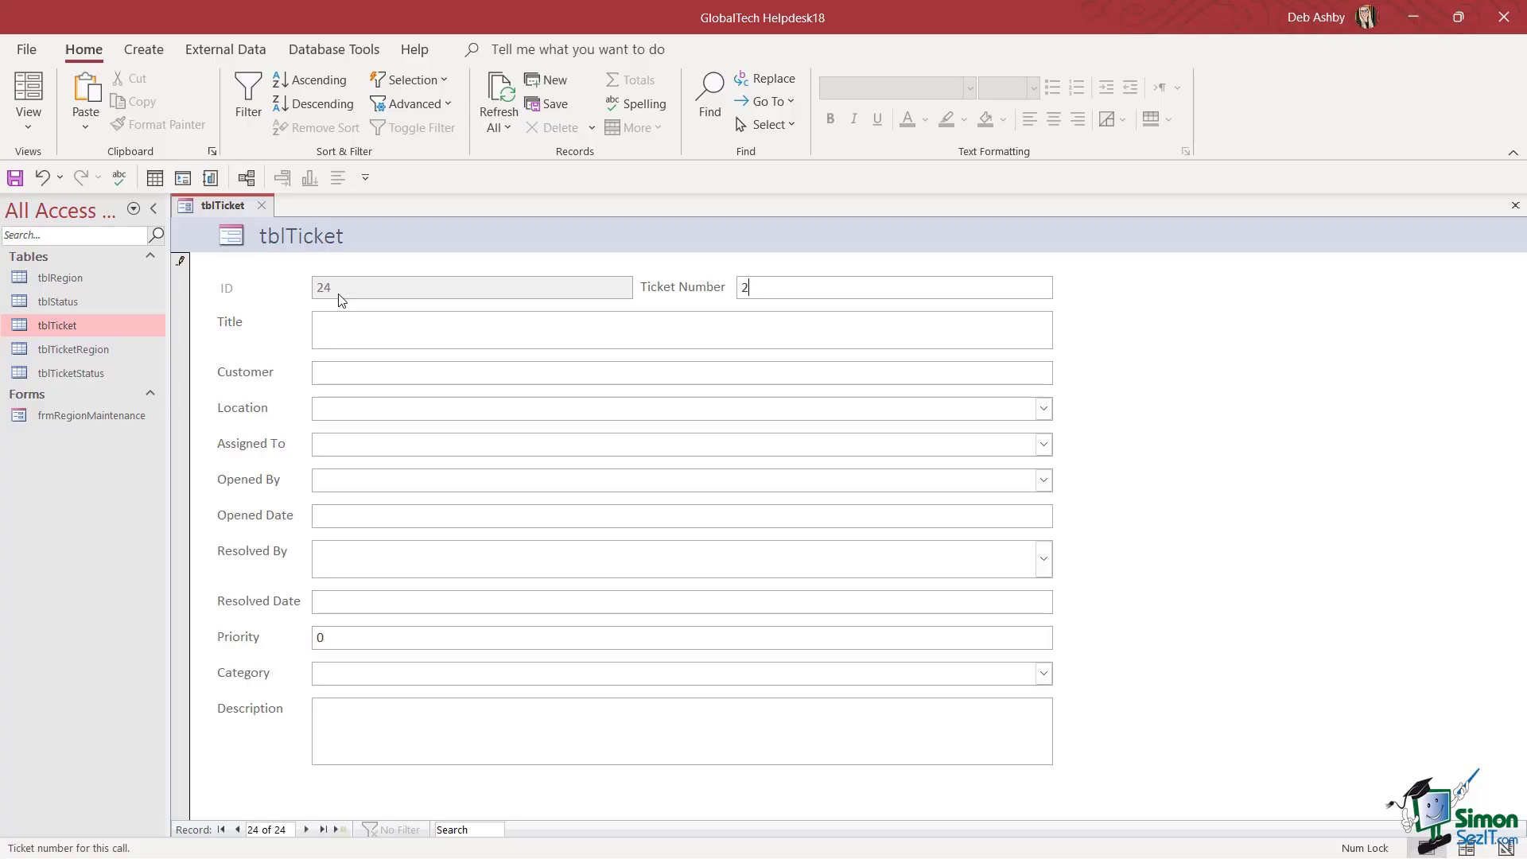
pyautogui.write('5')
pyautogui.click(334, 323)
pyautogui.press('Escape')
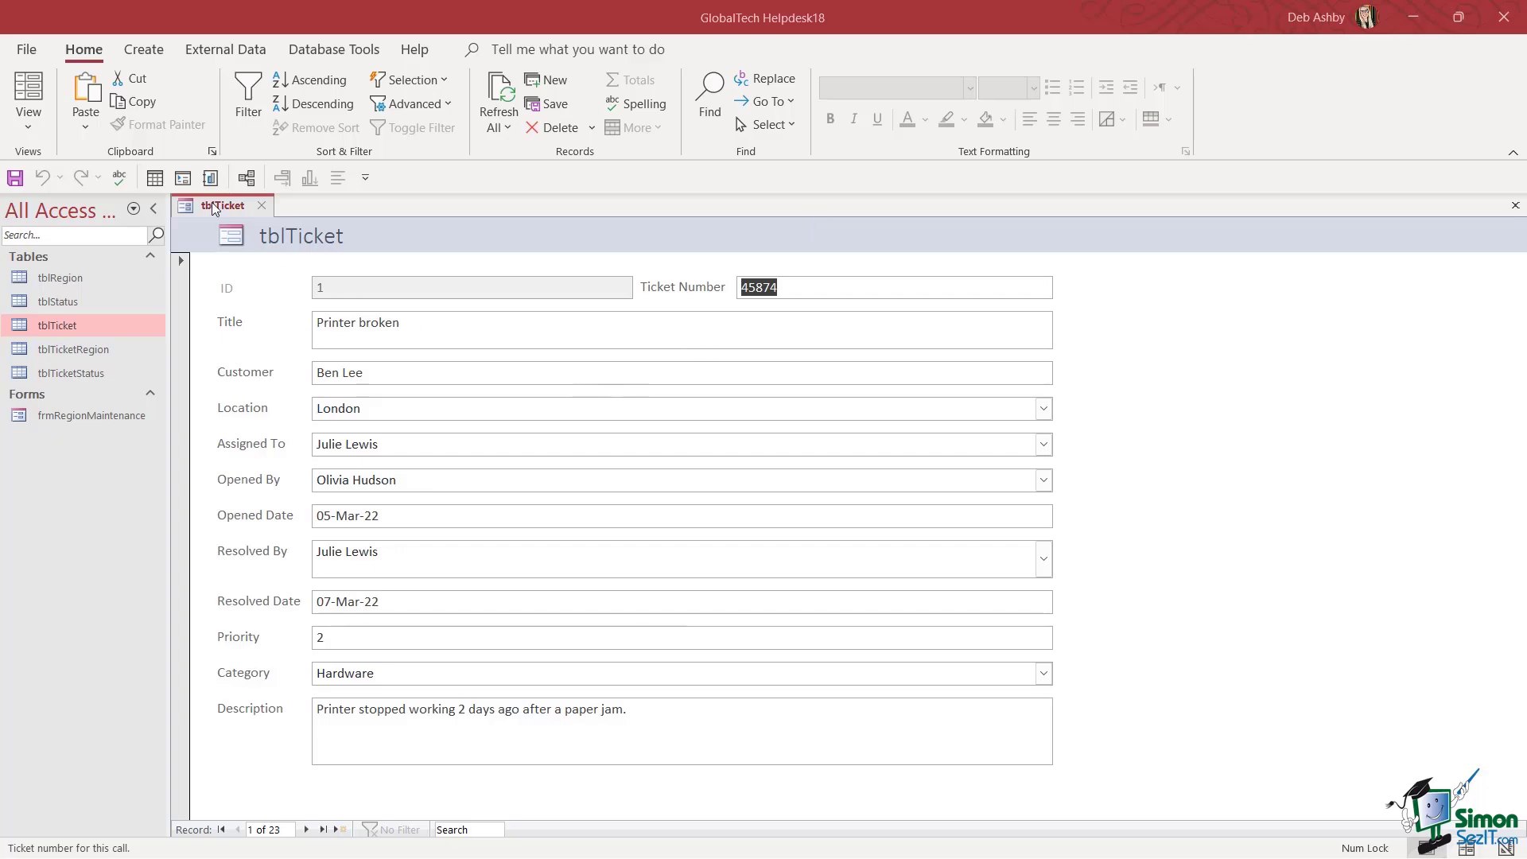
# Close the tblTicket form and save its design changes under the name frmTicketMaintenance
pyautogui.click(264, 207)
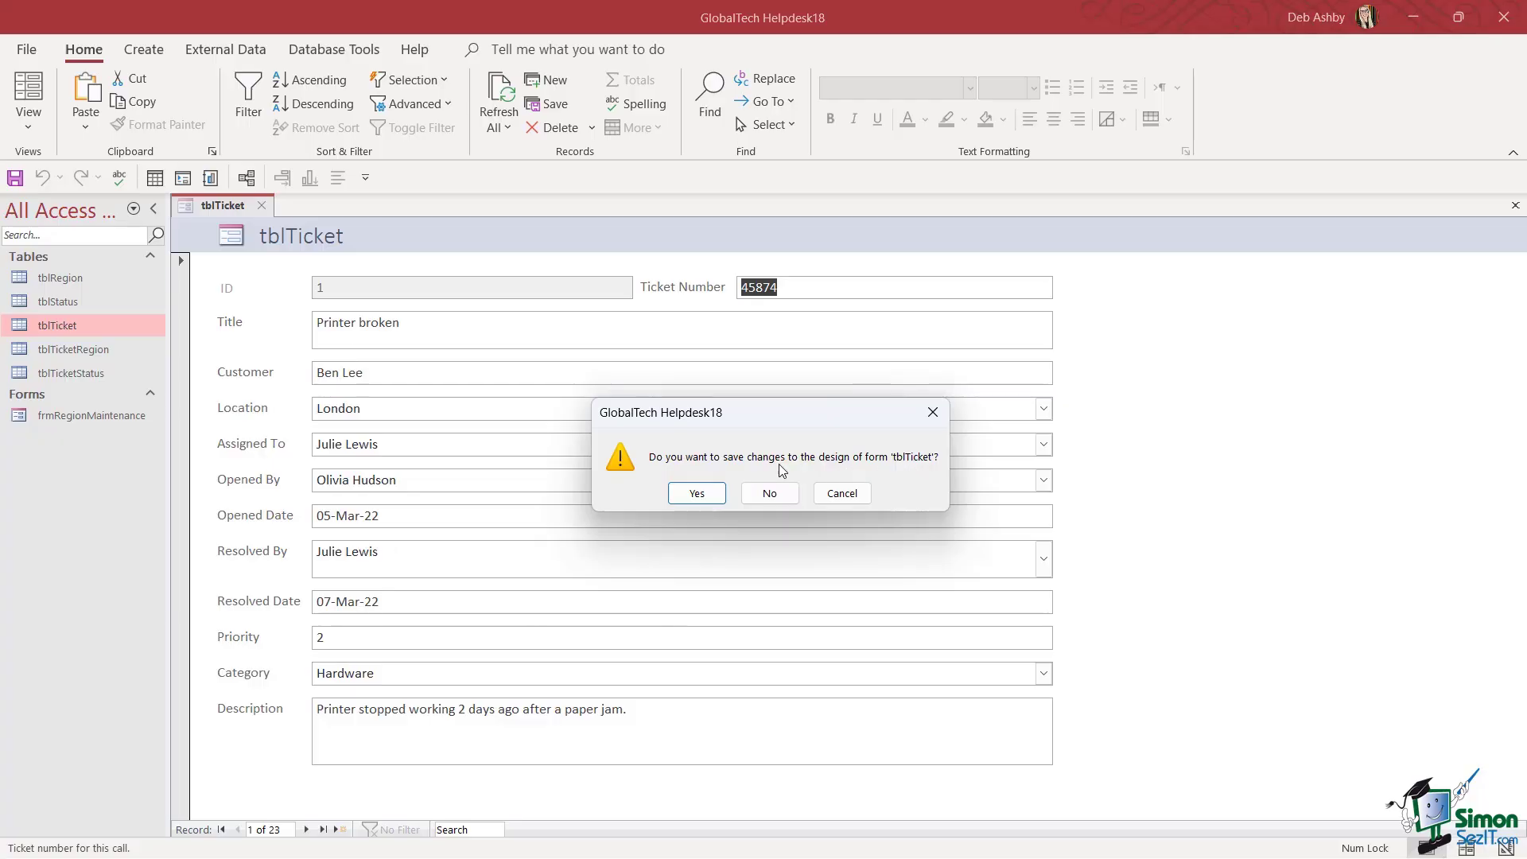
pyautogui.click(697, 493)
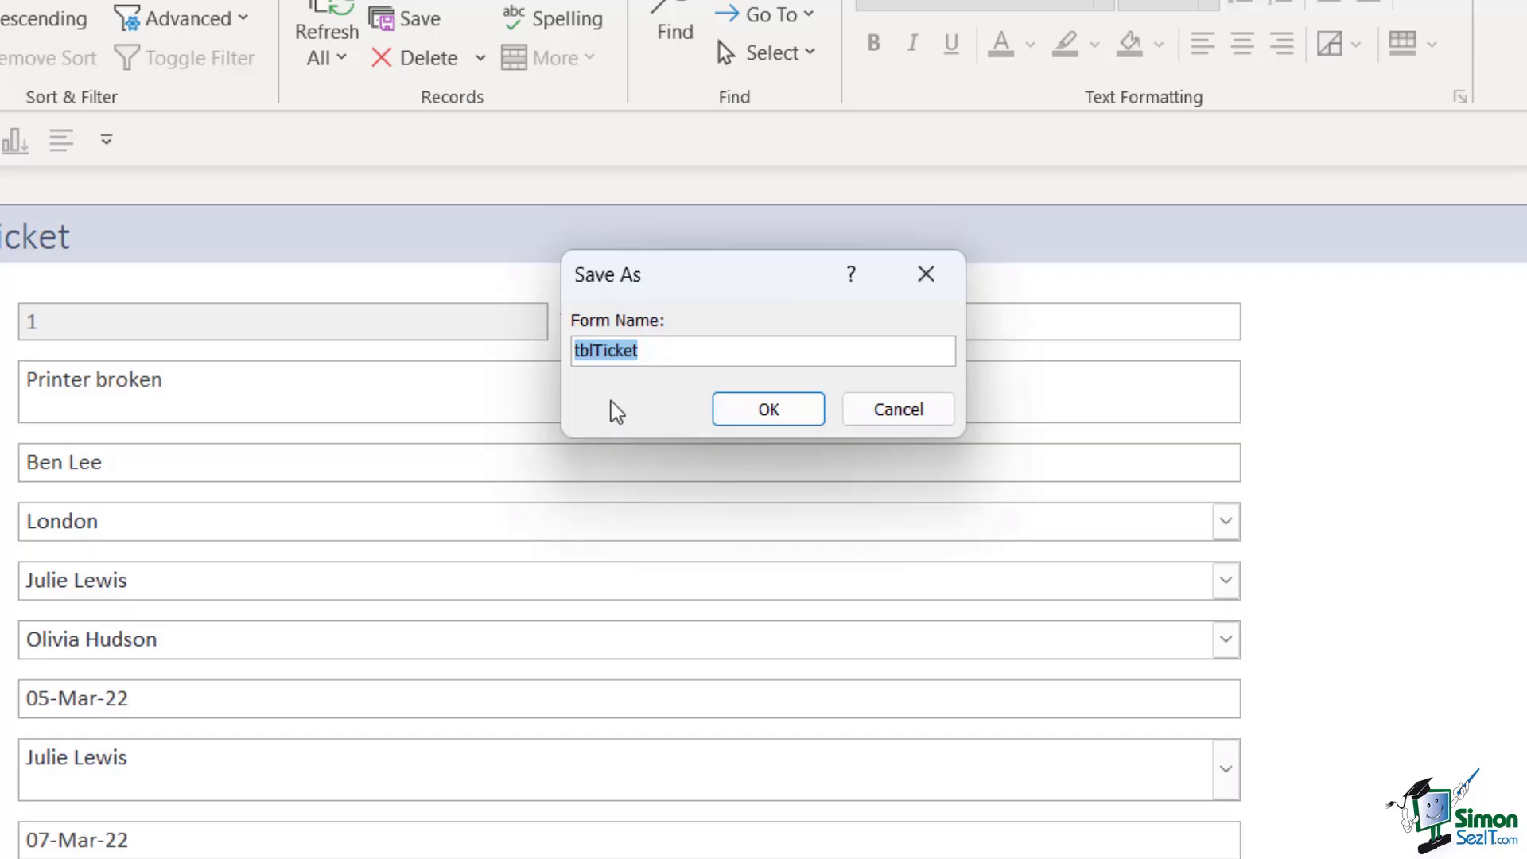
pyautogui.write('fr')
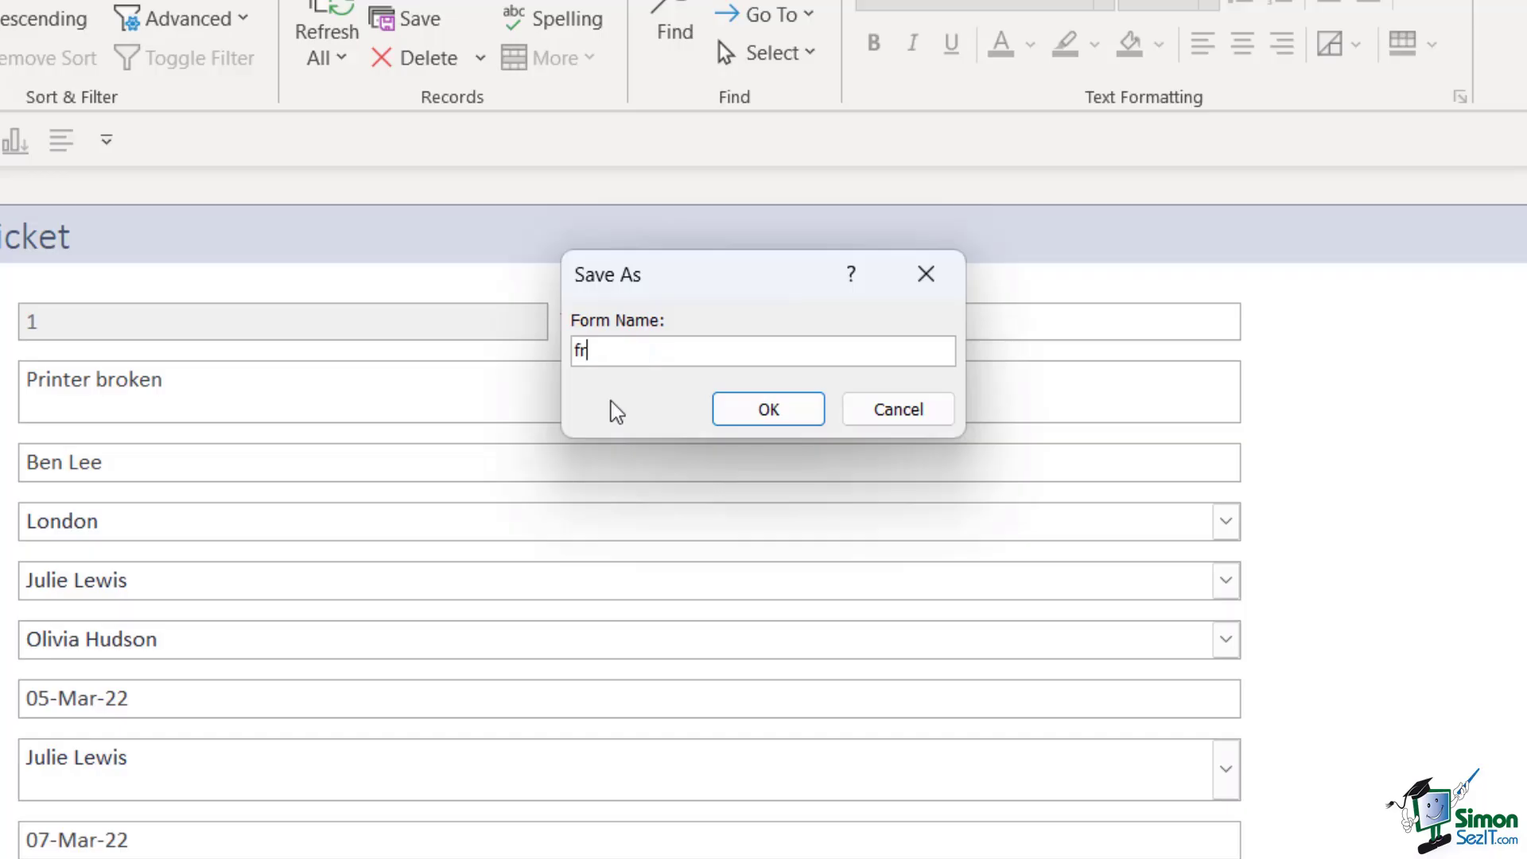
pyautogui.write('mTicketMaintenance')
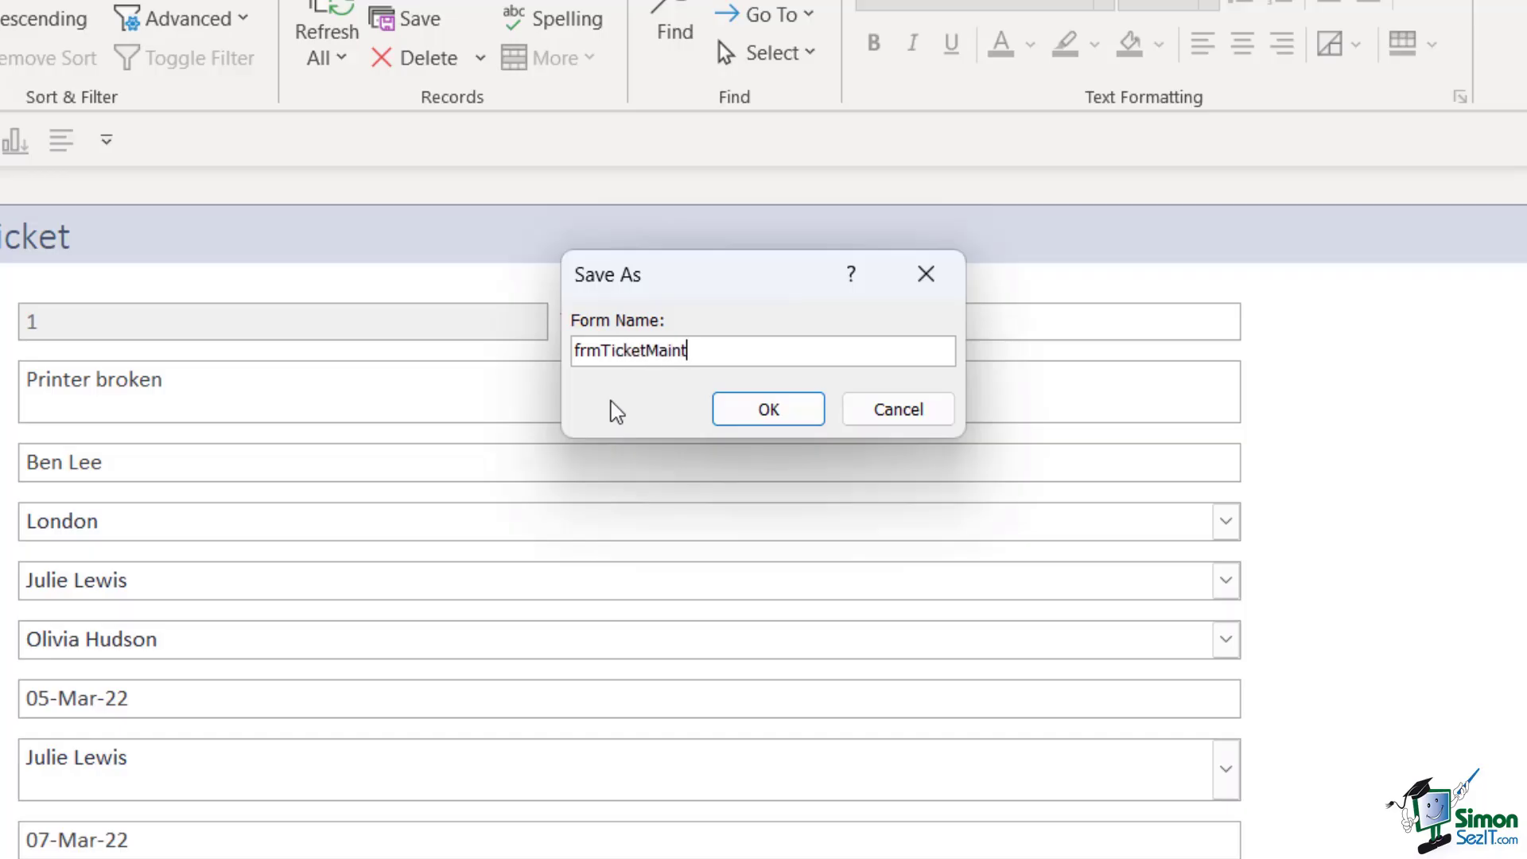
pyautogui.click(766, 412)
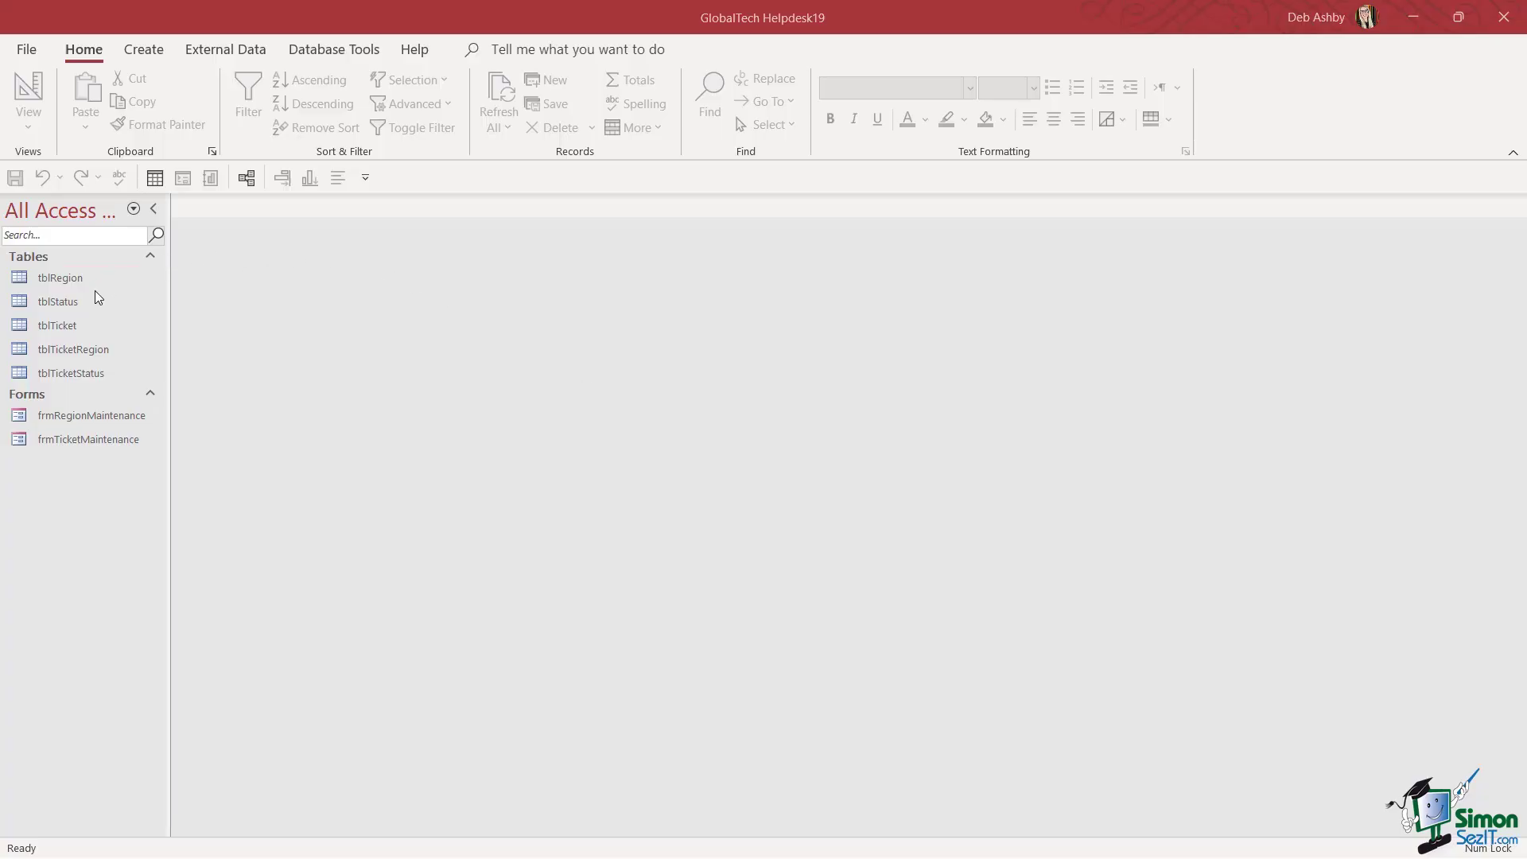
# Create a new blank form in Design View with the tblTicket table selected
pyautogui.click(64, 328)
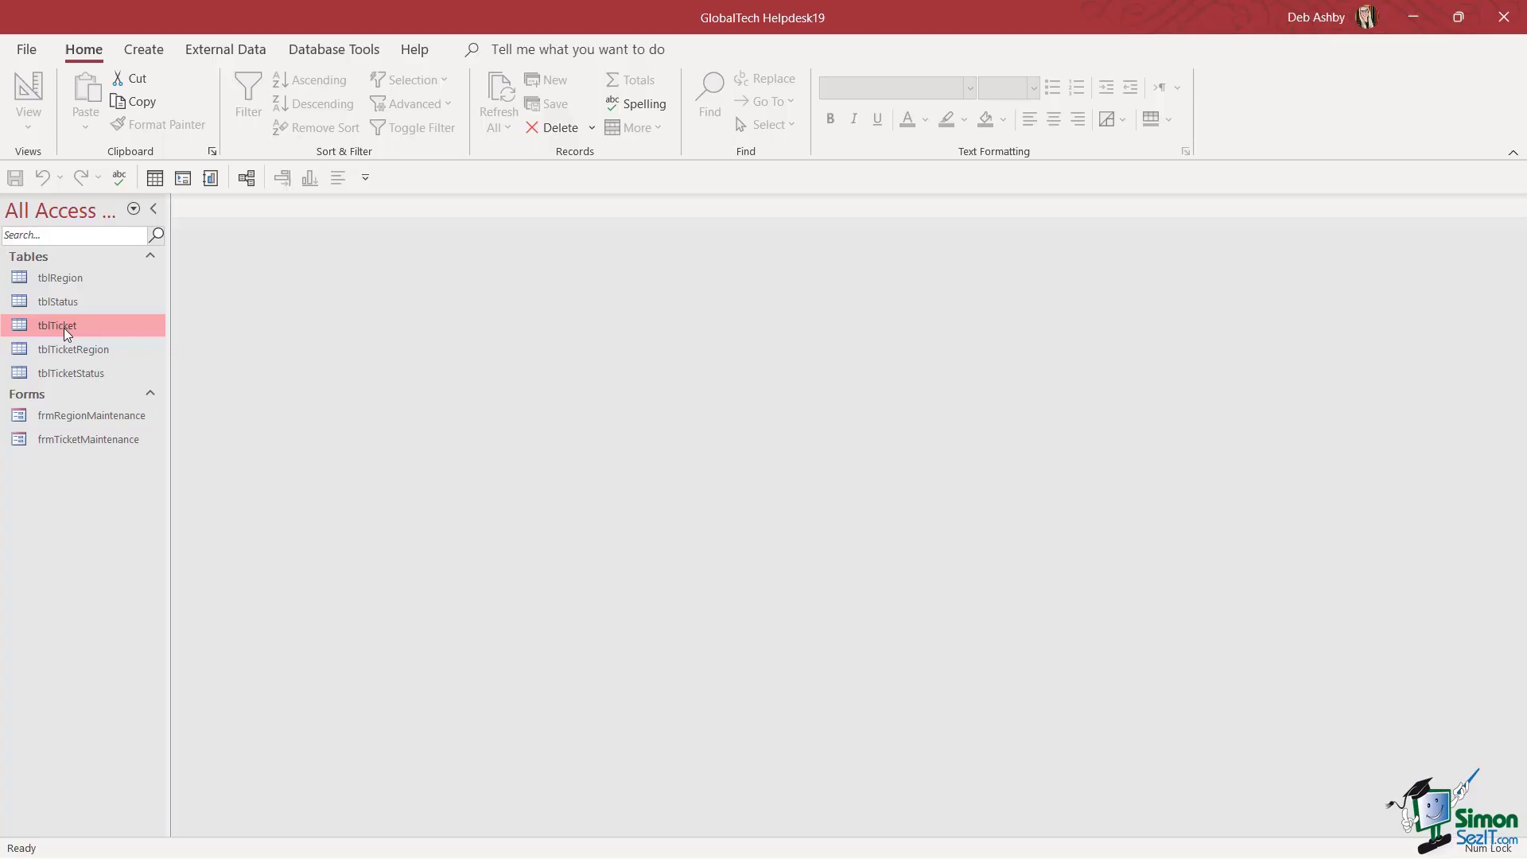
pyautogui.click(150, 54)
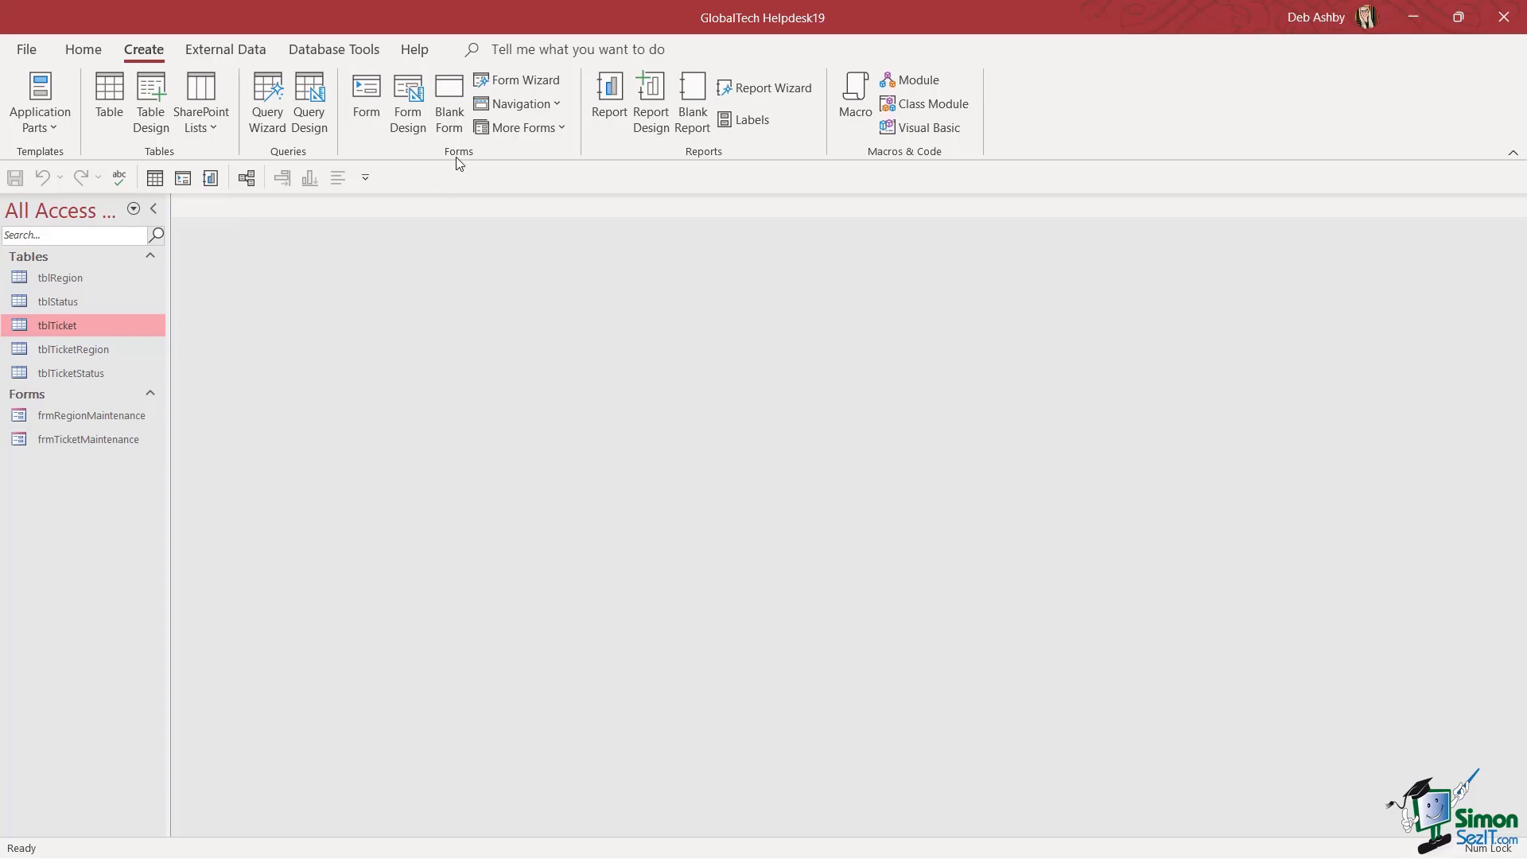
pyautogui.click(409, 102)
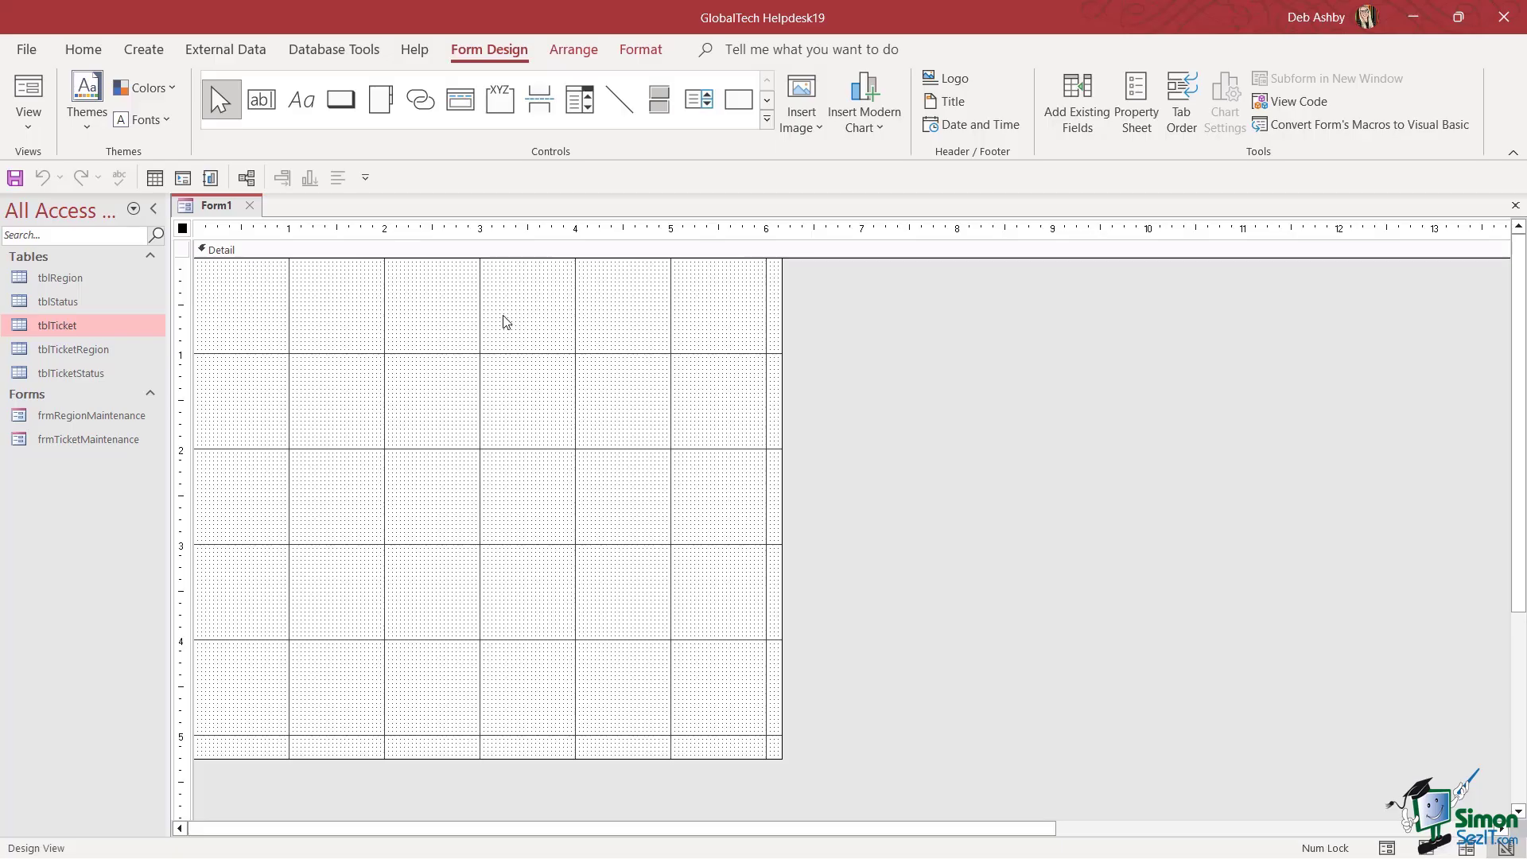
# Set the new form's Record Source property to tblTicket and close the property sheet
pyautogui.click(1133, 100)
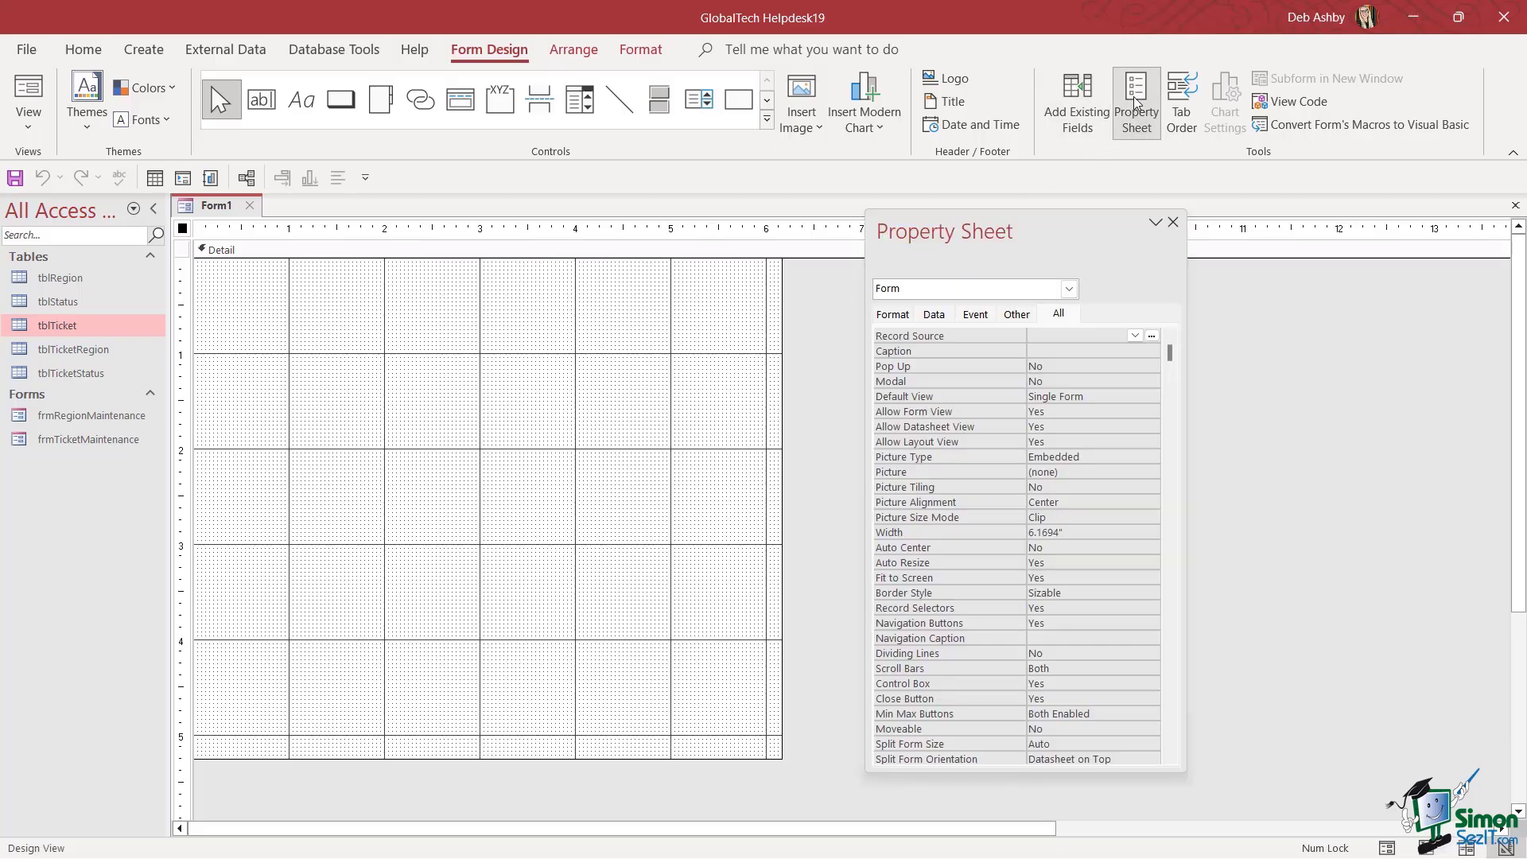
pyautogui.moveTo(1083, 243); pyautogui.dragTo(989, 266)
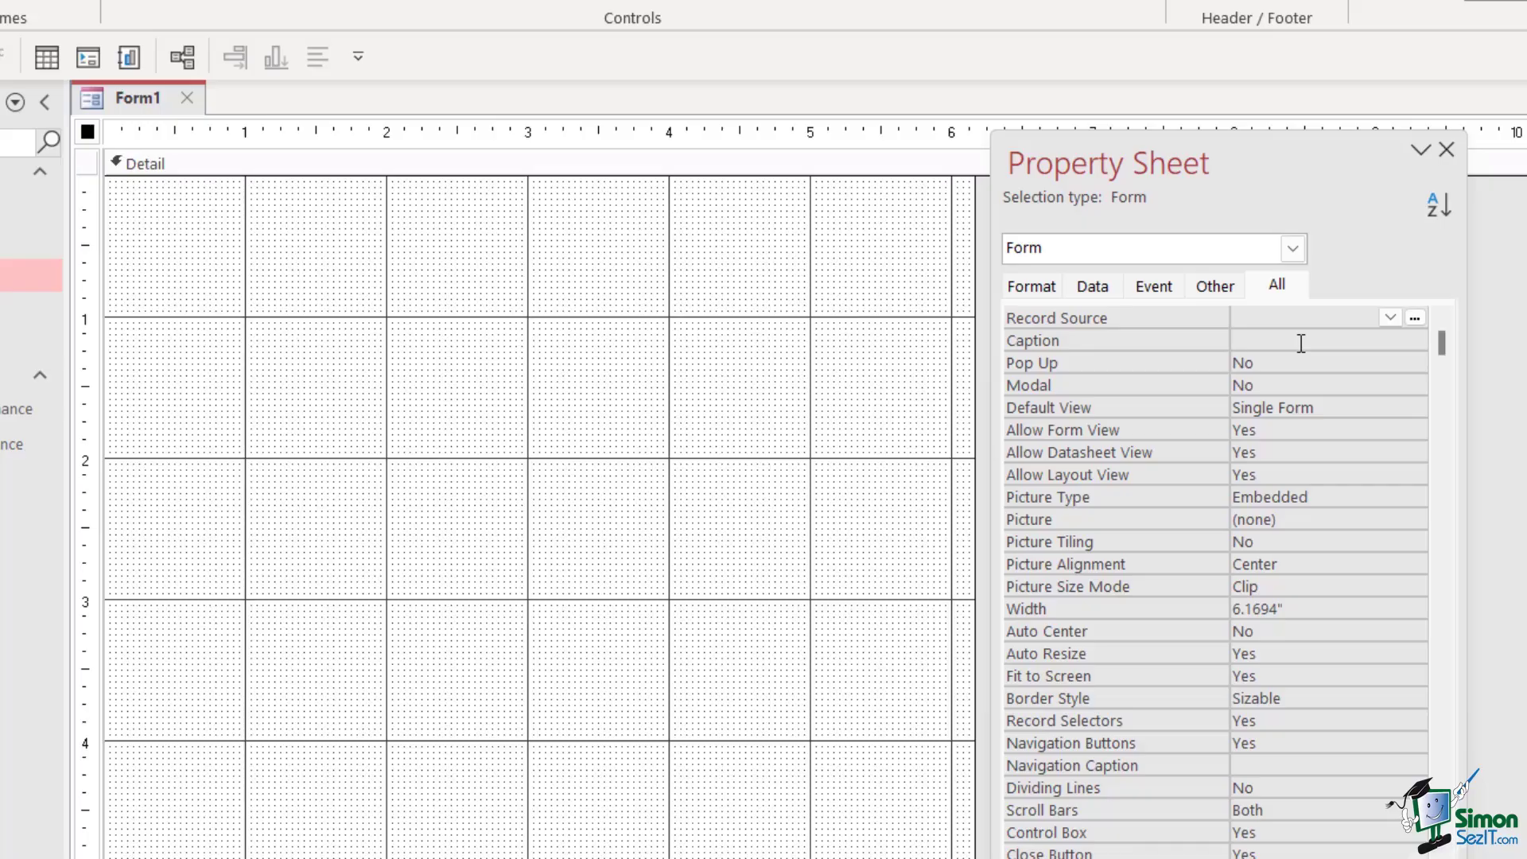
pyautogui.click(1391, 317)
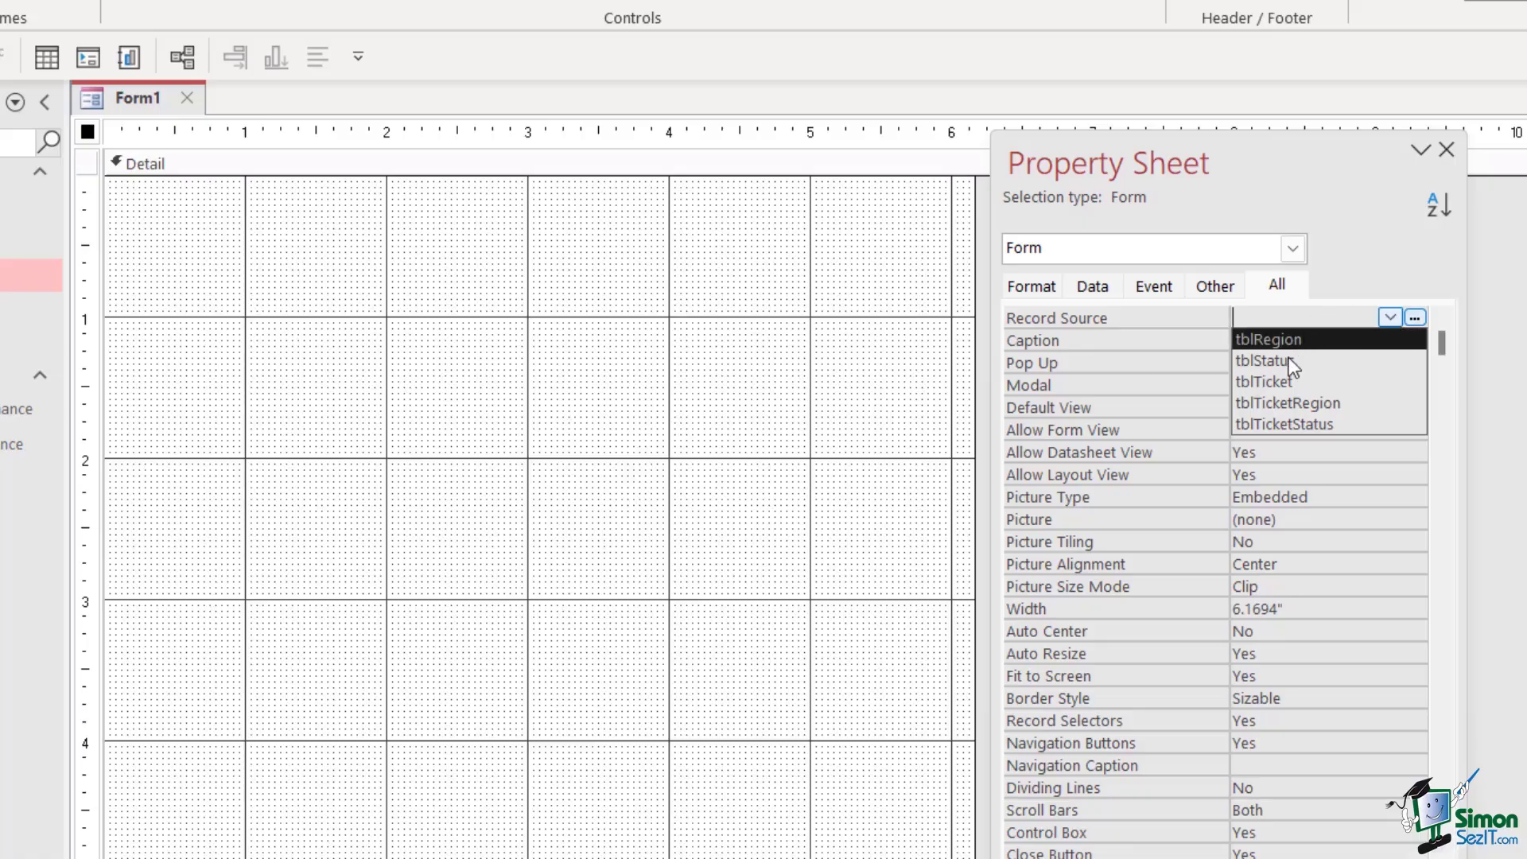
pyautogui.click(1281, 384)
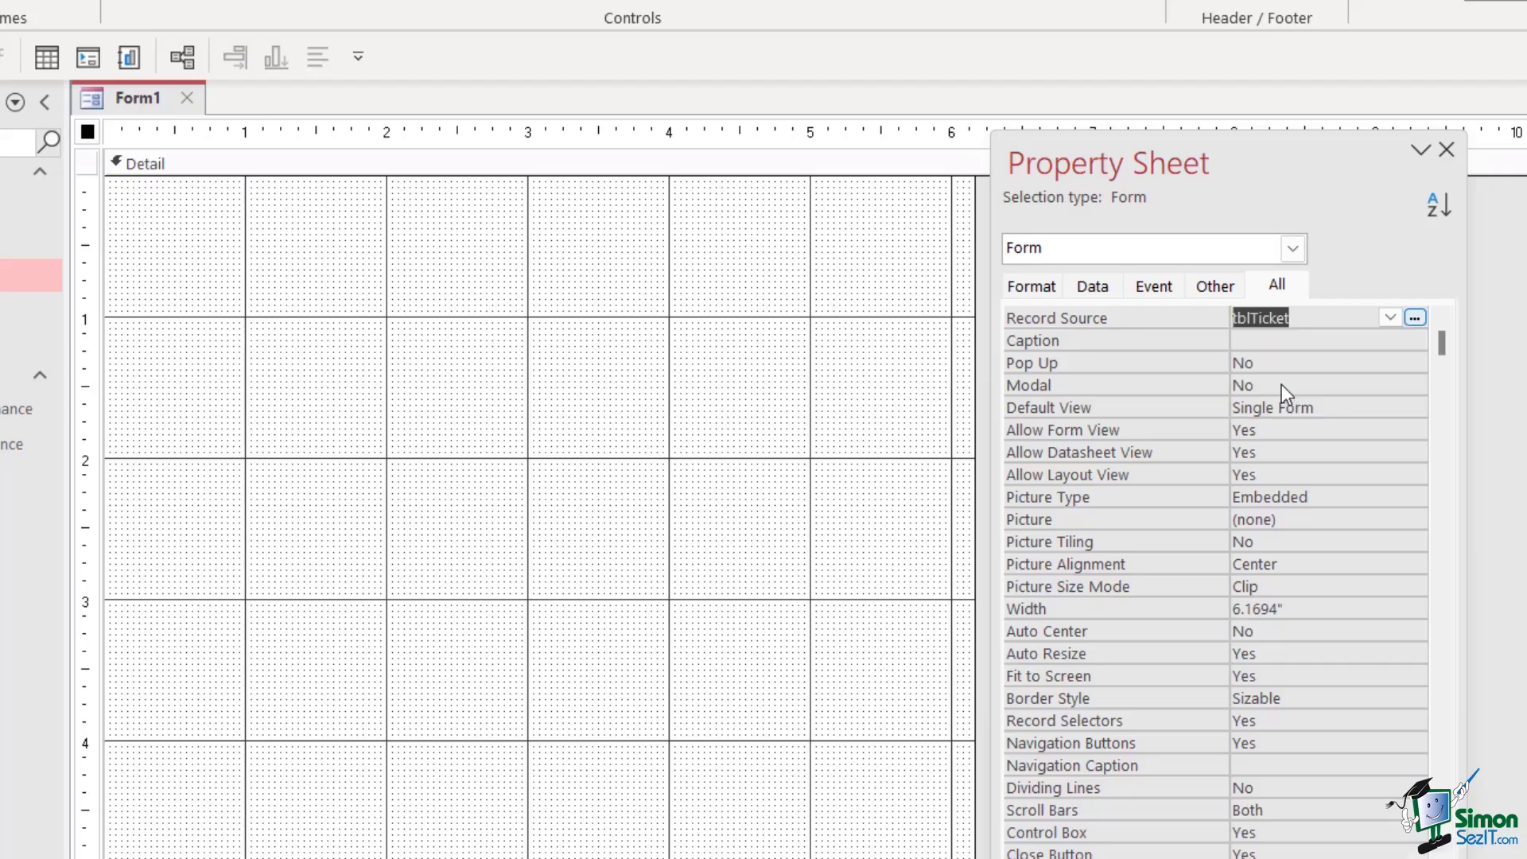
pyautogui.click(1447, 149)
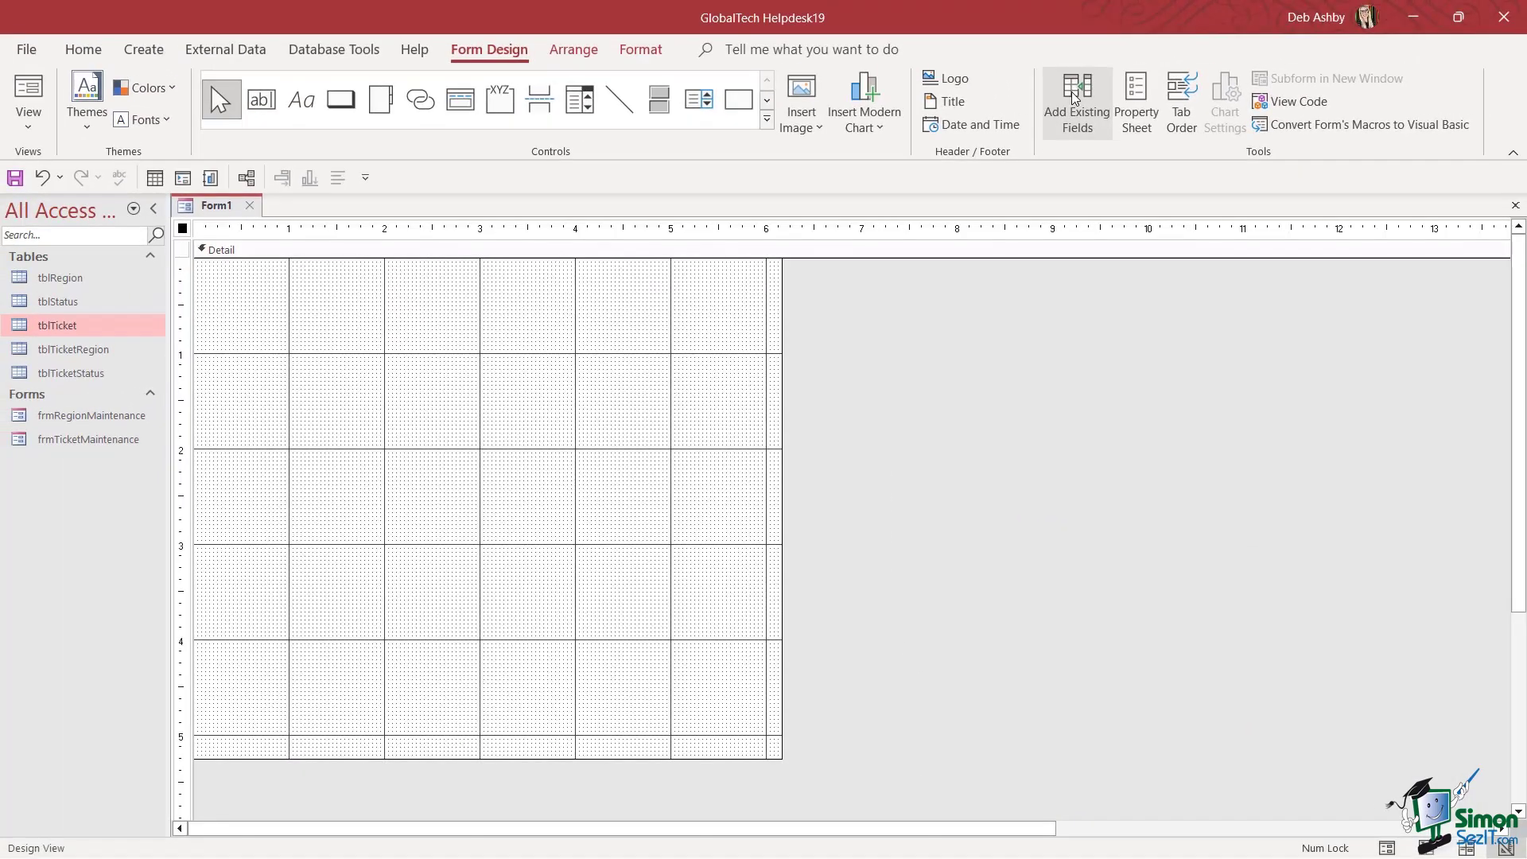
# Add the existing fields TicketNumber, Priority and Customer from the field list to the form's Detail section
pyautogui.click(1074, 95)
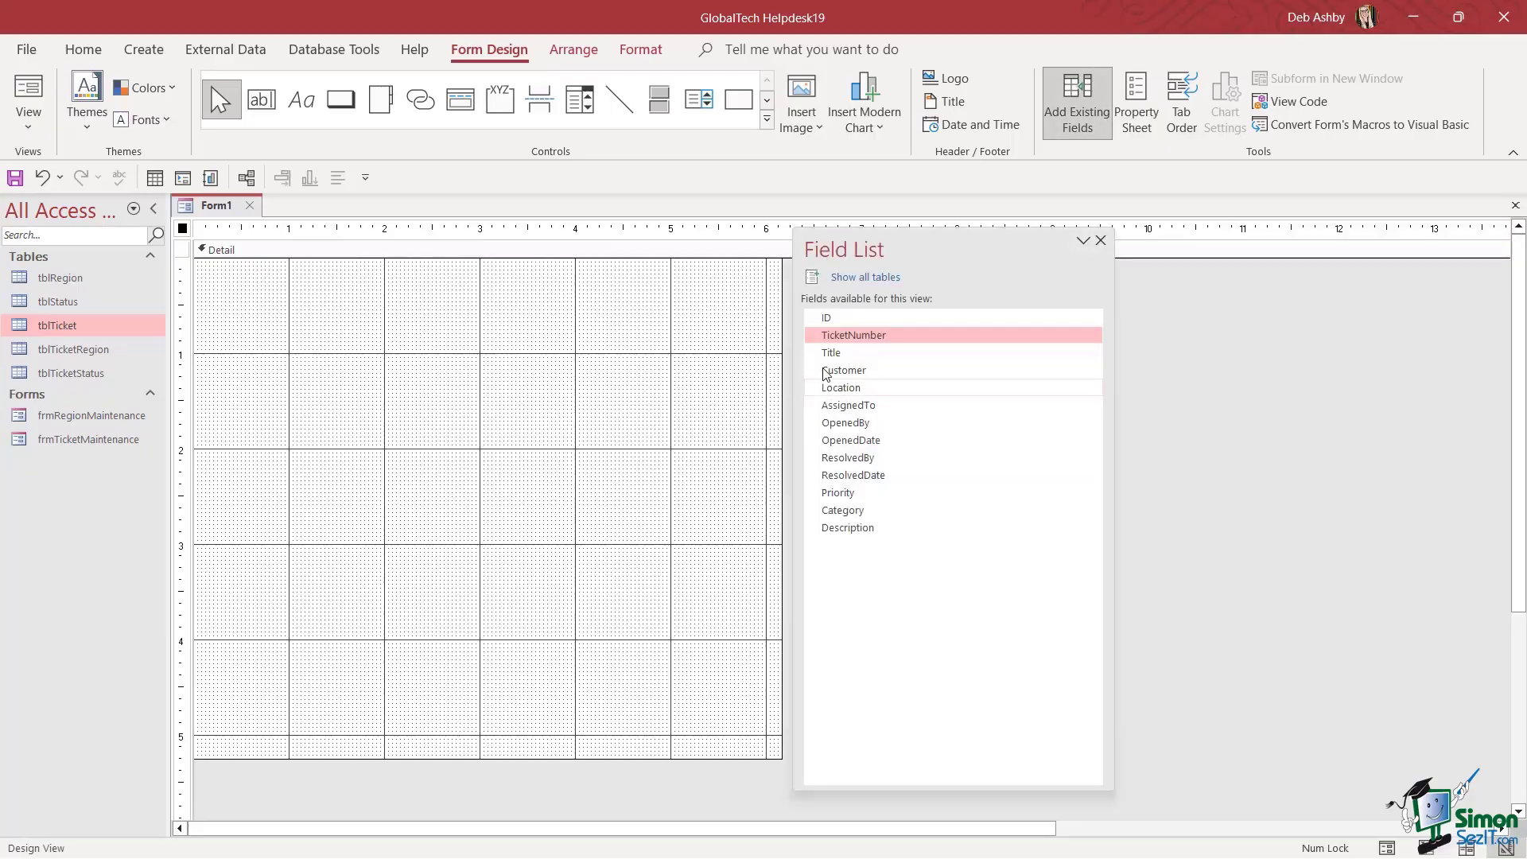
pyautogui.moveTo(917, 250); pyautogui.dragTo(948, 264)
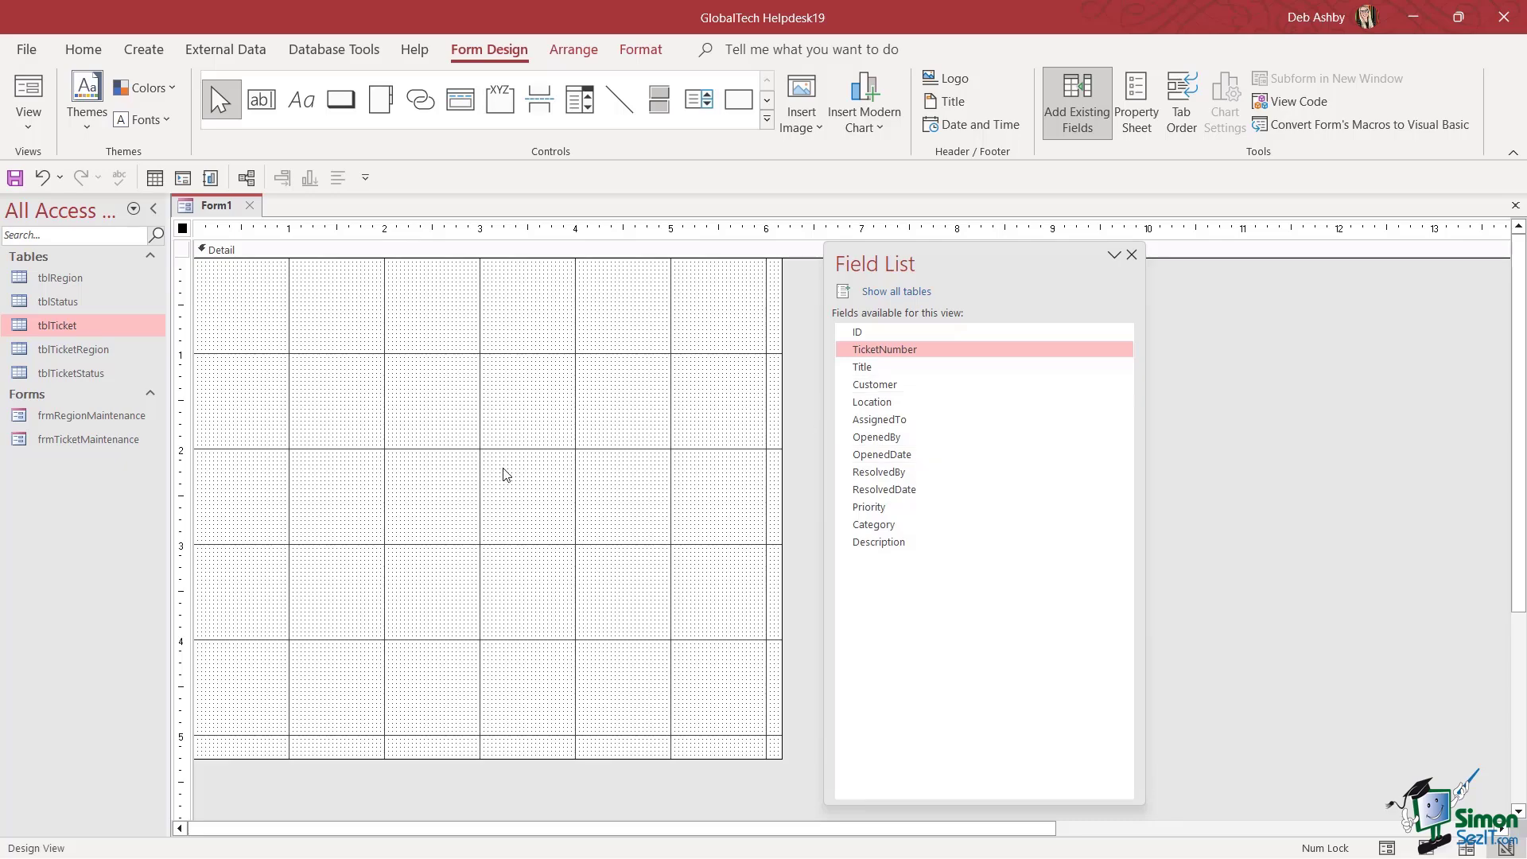
pyautogui.doubleClick(918, 350)
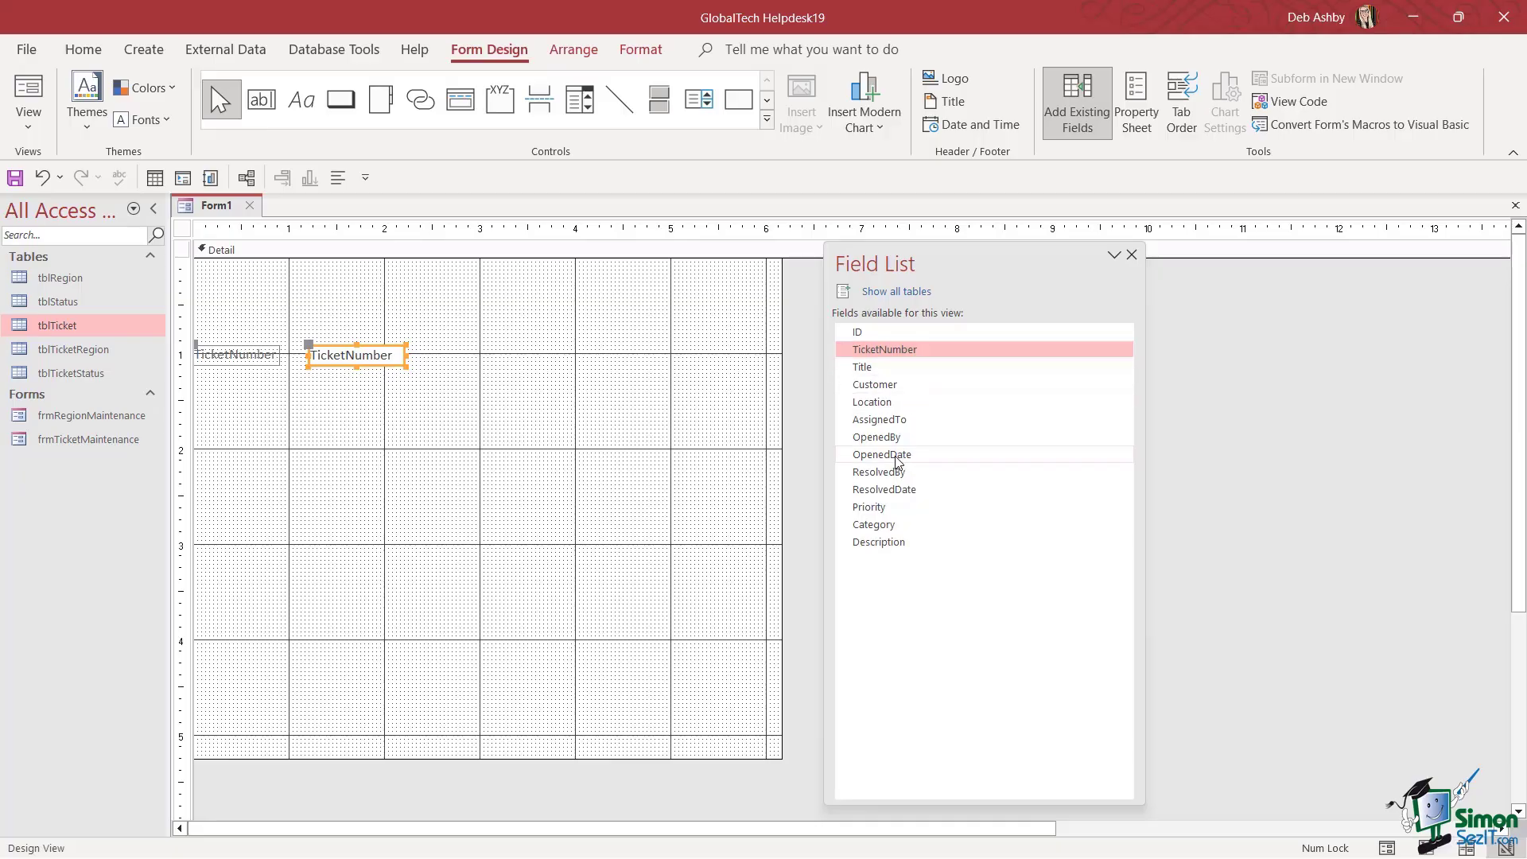
pyautogui.doubleClick(878, 510)
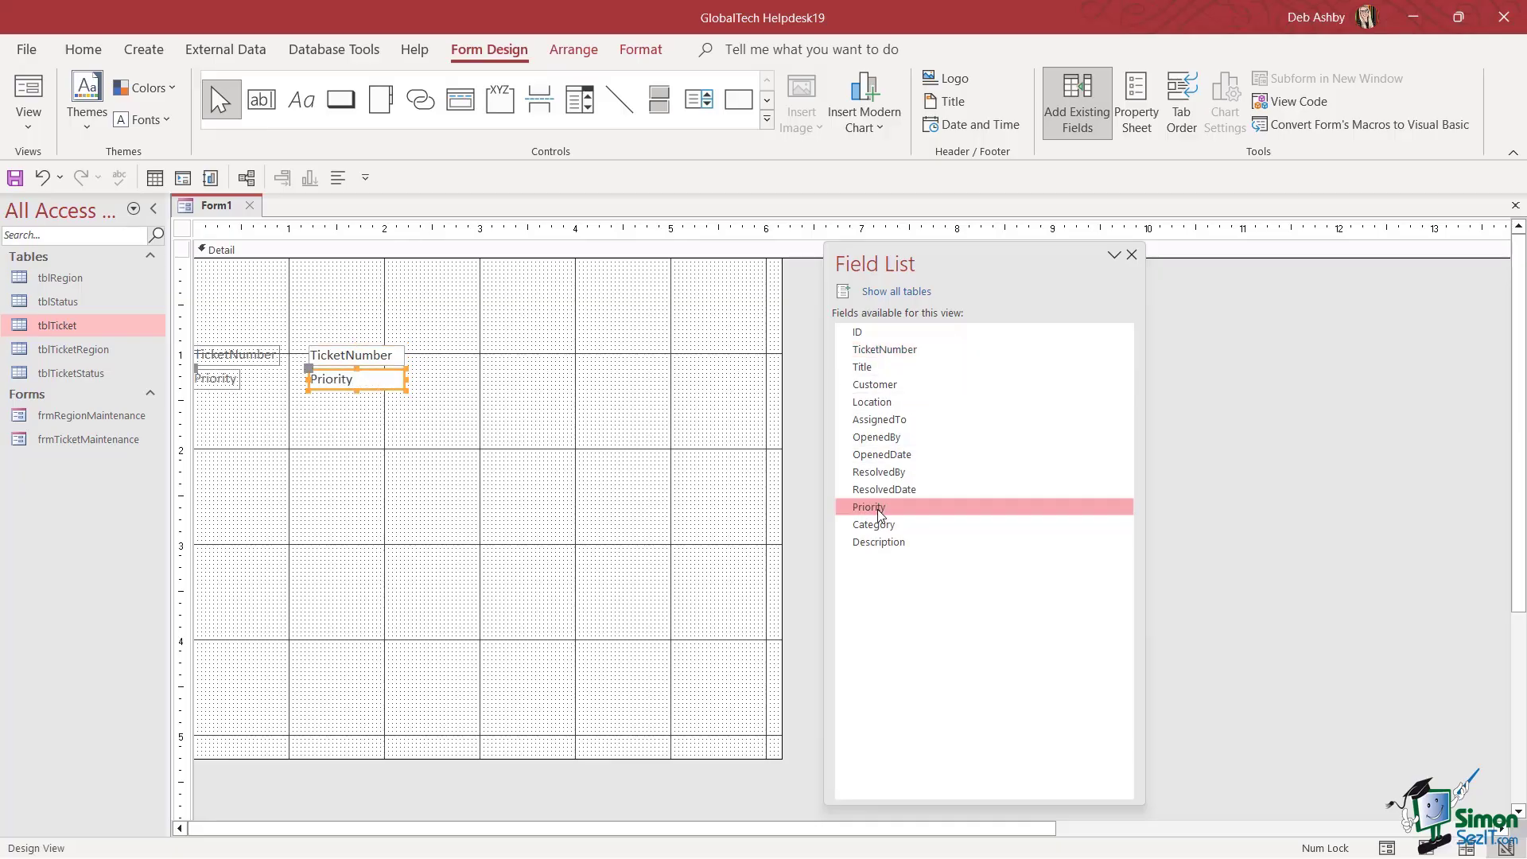
pyautogui.doubleClick(878, 387)
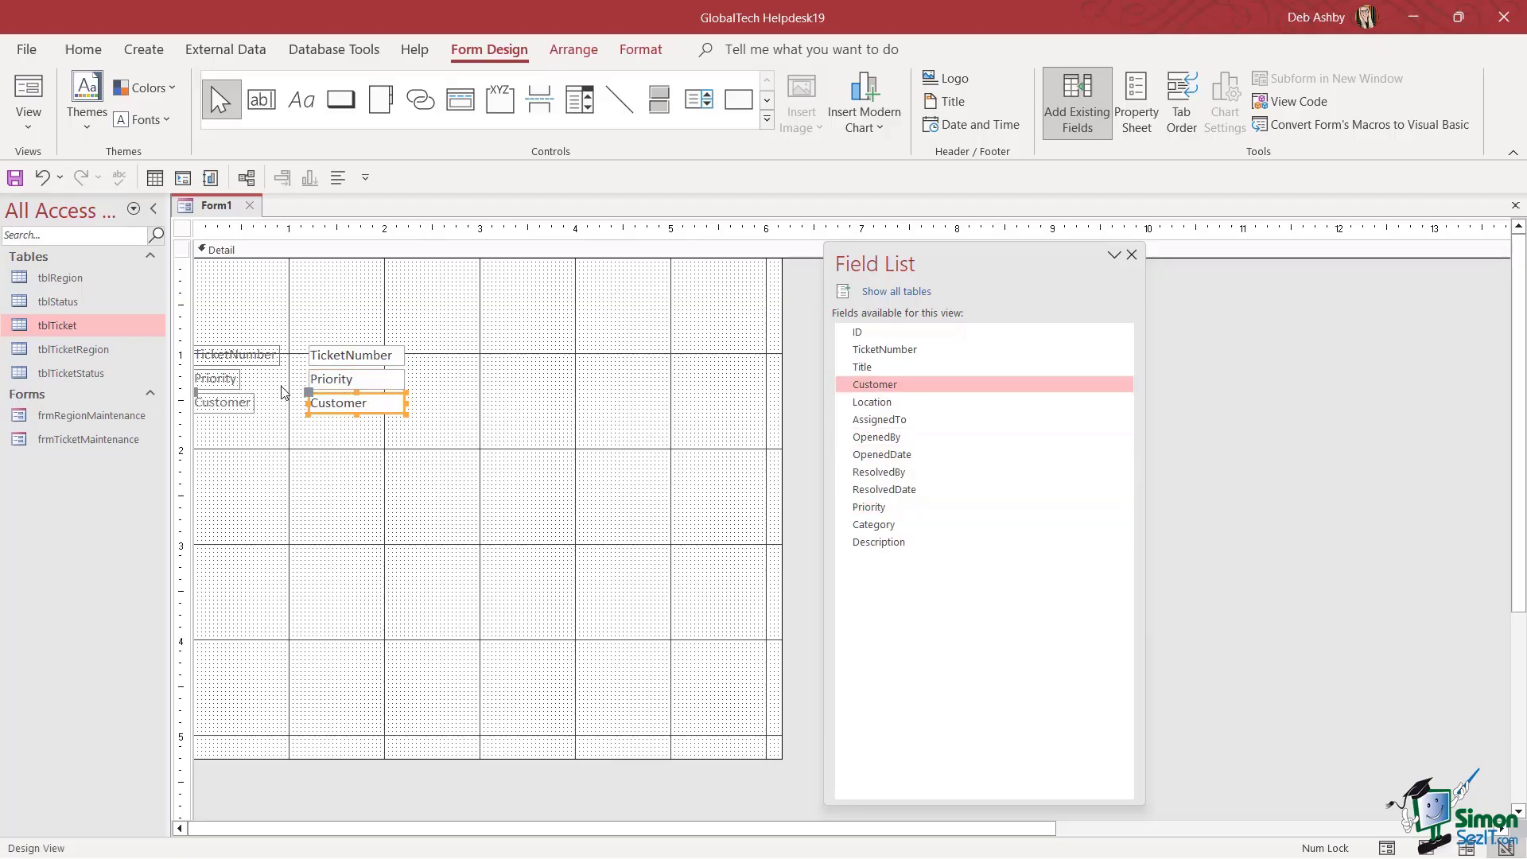
# Move the TicketNumber label and text box up to the start of a row near the top edge of the Detail section
pyautogui.click(253, 353)
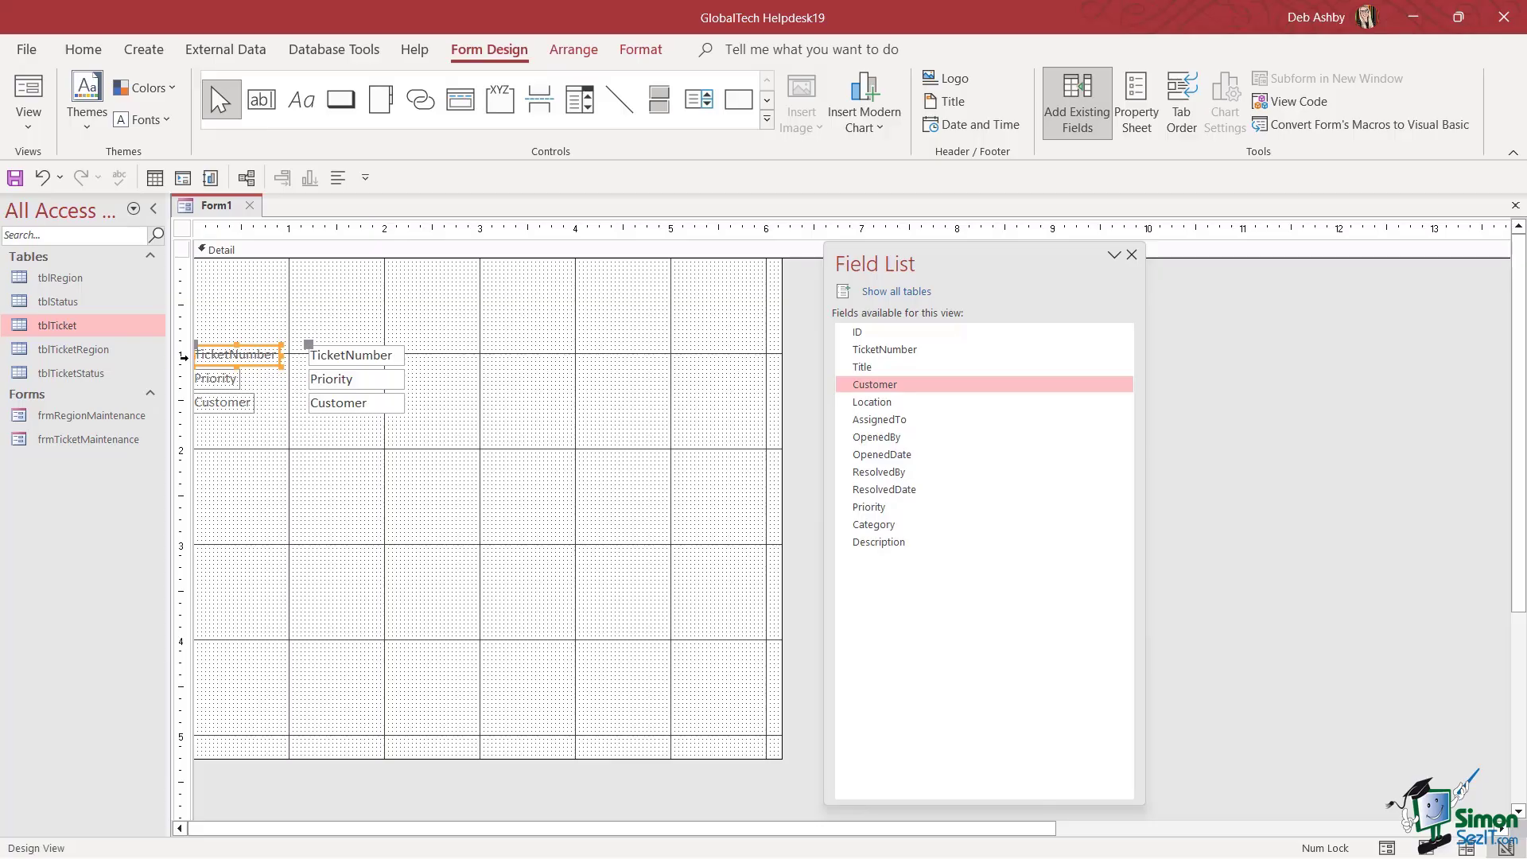
pyautogui.click(320, 354)
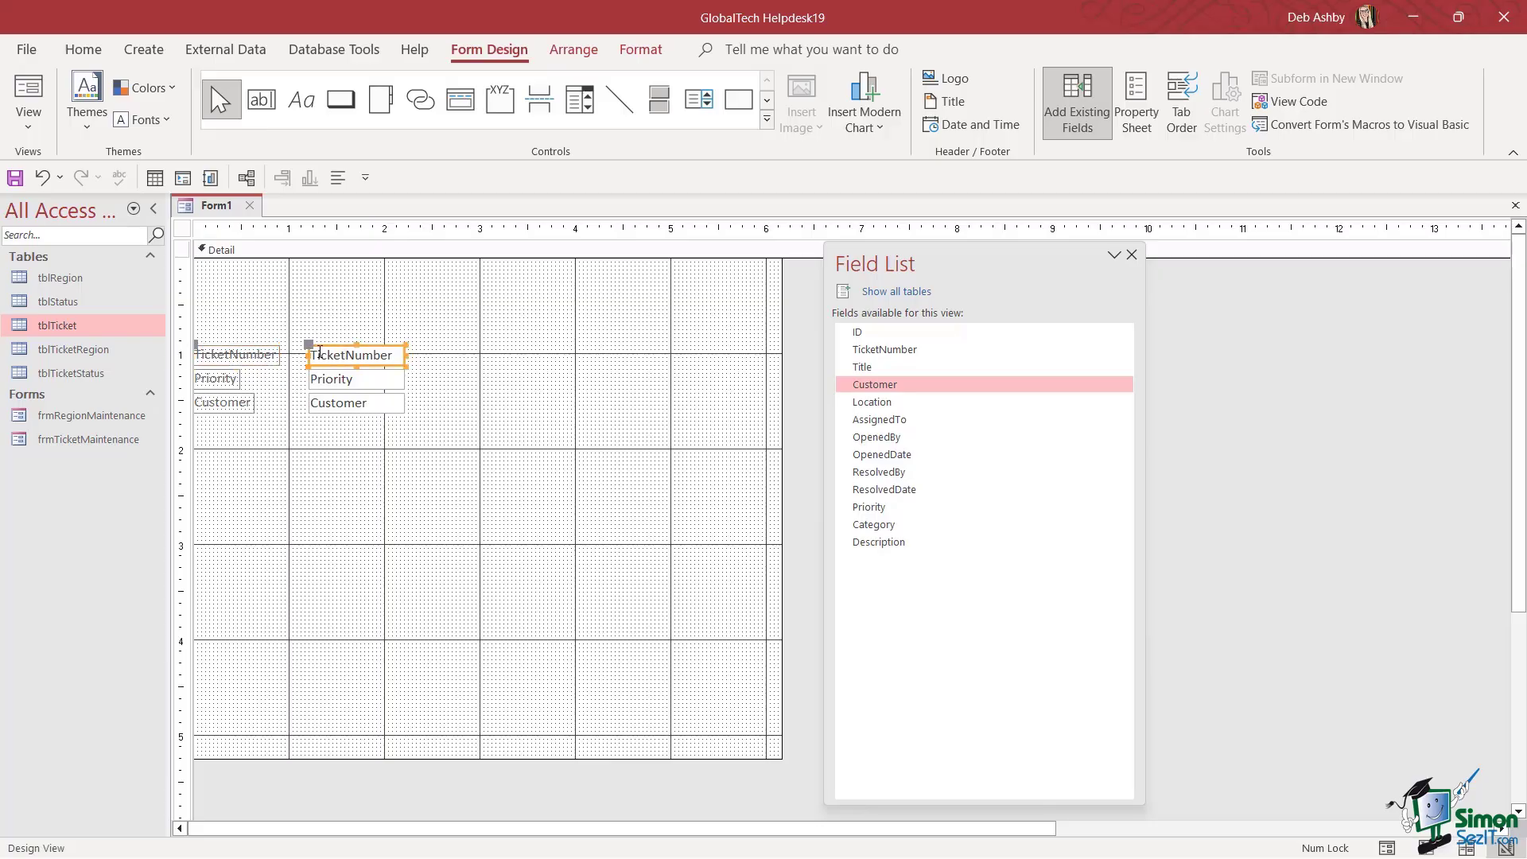
pyautogui.click(250, 358)
pyautogui.click(341, 355)
pyautogui.moveTo(308, 345); pyautogui.dragTo(270, 303)
pyautogui.click(266, 349)
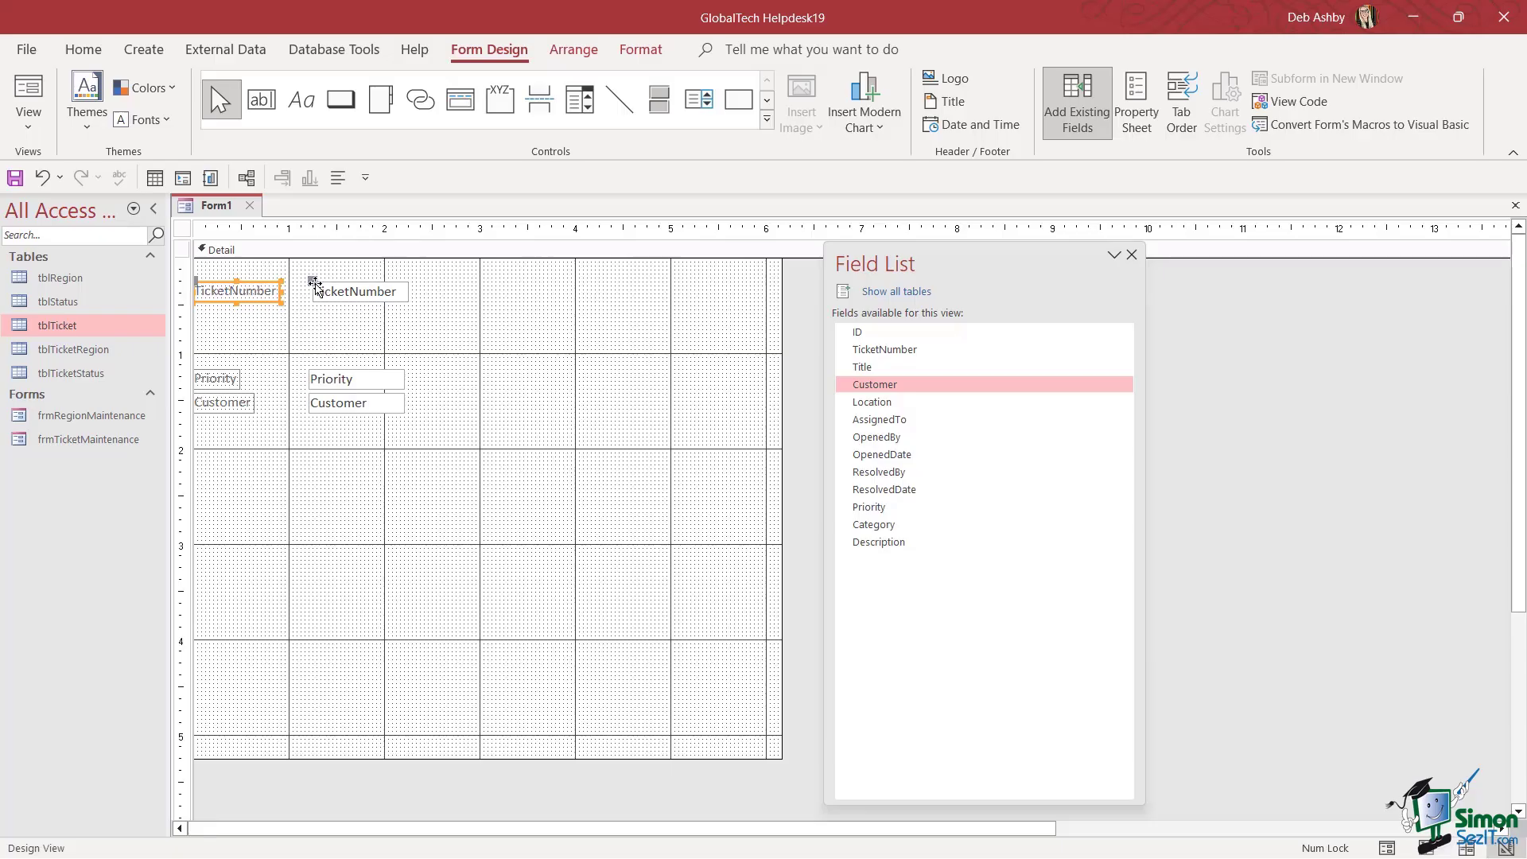
pyautogui.moveTo(314, 285); pyautogui.dragTo(298, 288)
pyautogui.moveTo(253, 306); pyautogui.dragTo(268, 302)
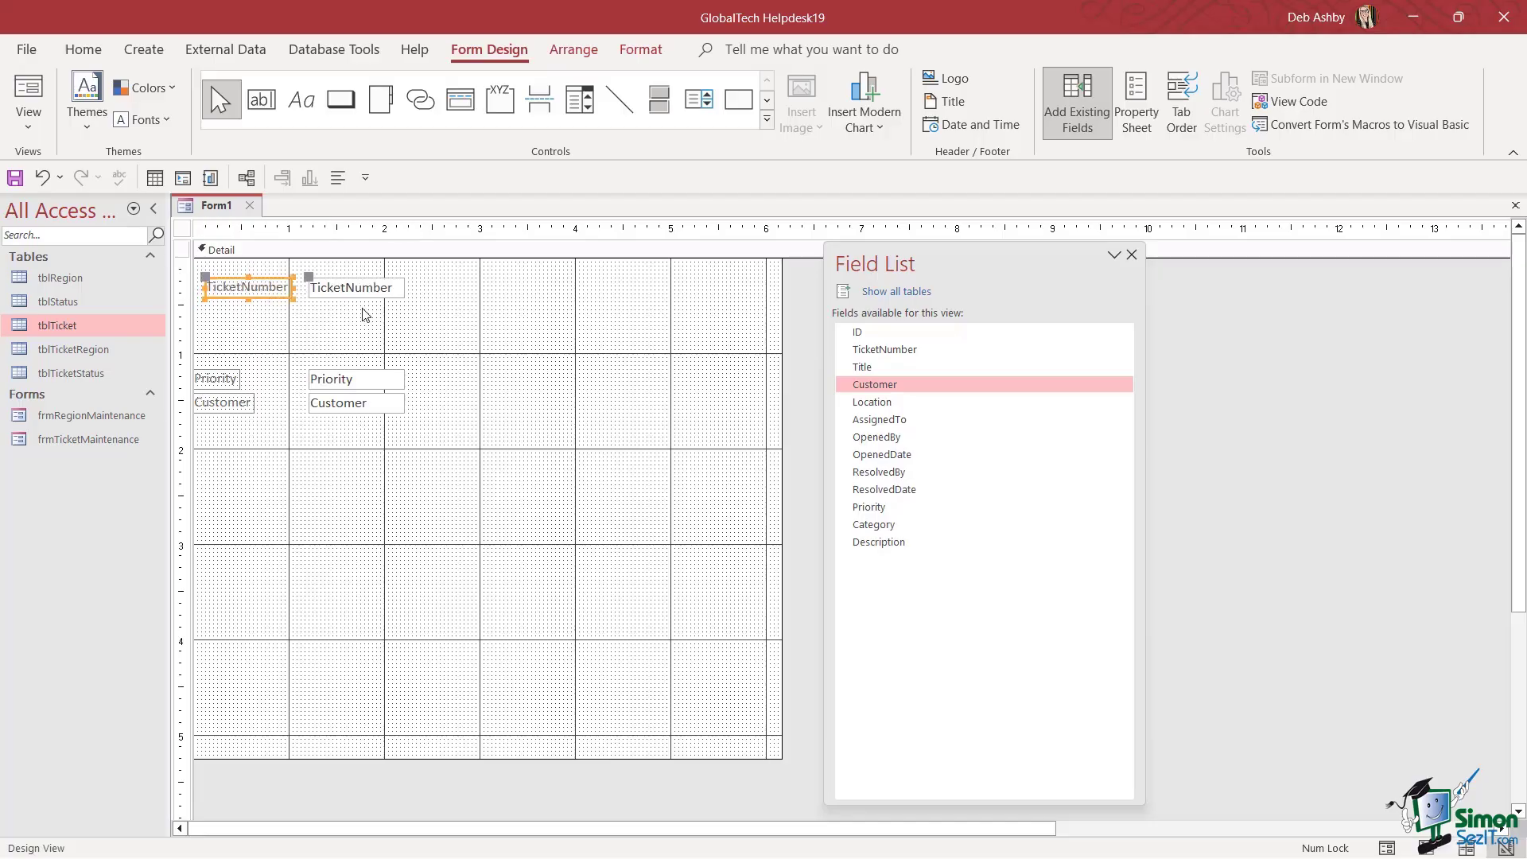
pyautogui.moveTo(377, 304); pyautogui.dragTo(379, 298)
pyautogui.click(326, 420)
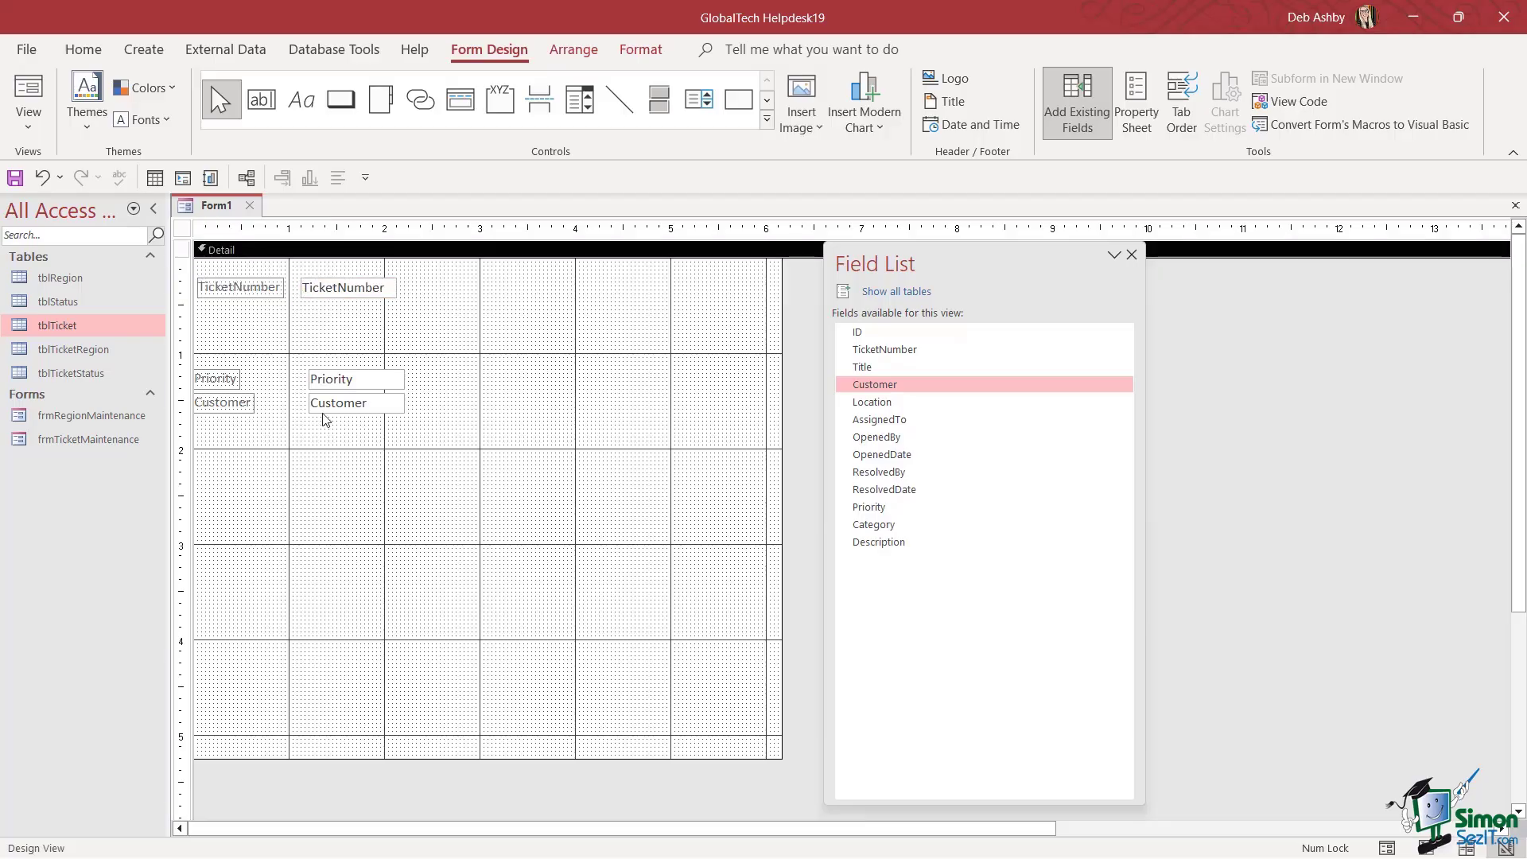
# Move Priority to the end of the TicketNumber row and place Customer between the two, each with its label
pyautogui.click(231, 379)
pyautogui.moveTo(236, 373); pyautogui.dragTo(682, 279)
pyautogui.click(229, 394)
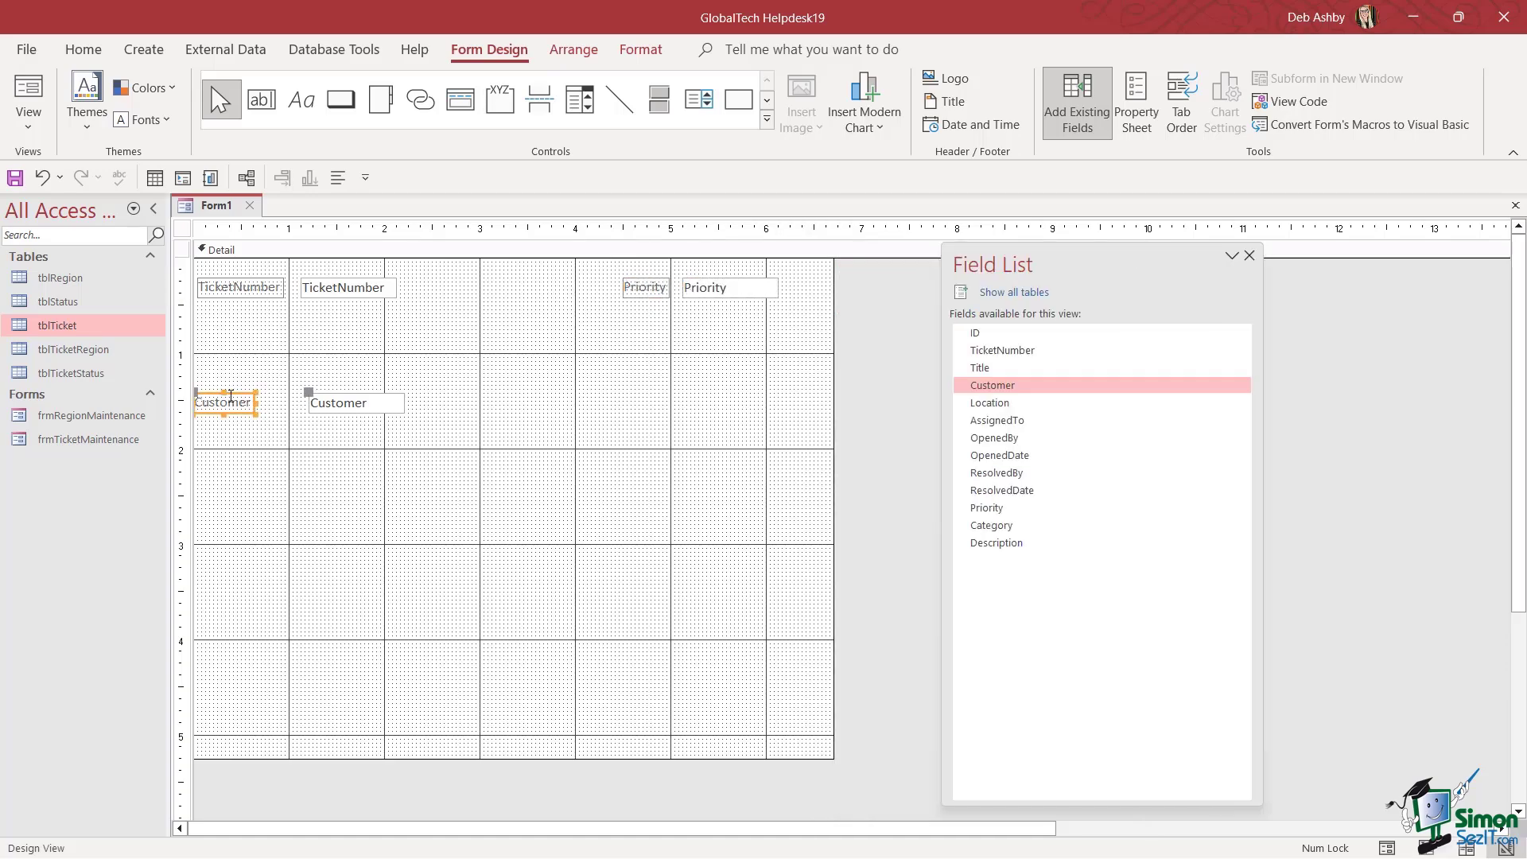
pyautogui.moveTo(233, 398); pyautogui.dragTo(502, 280)
pyautogui.click(530, 278)
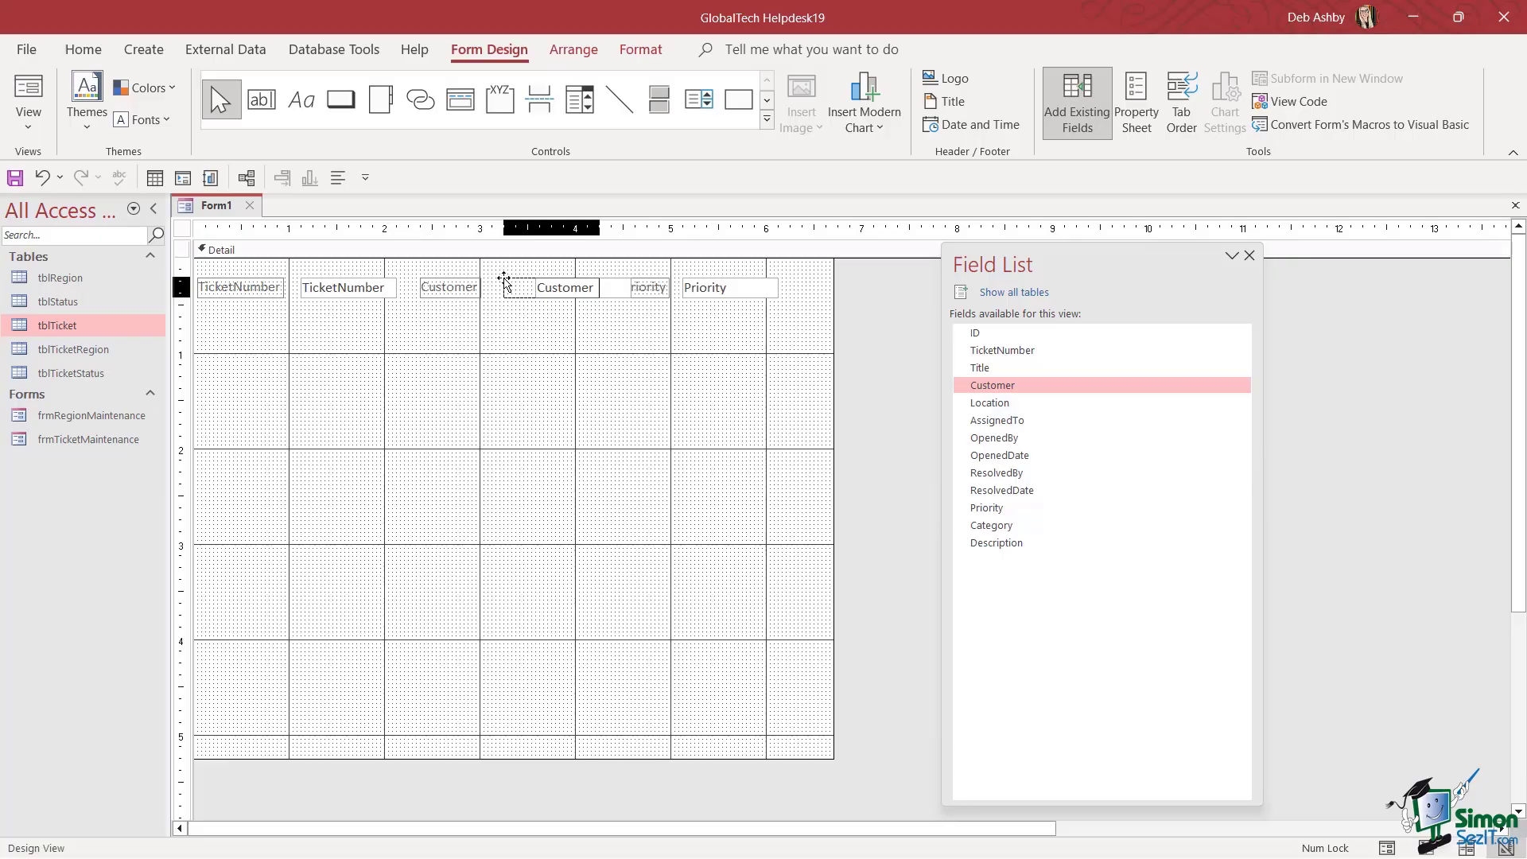
pyautogui.click(465, 280)
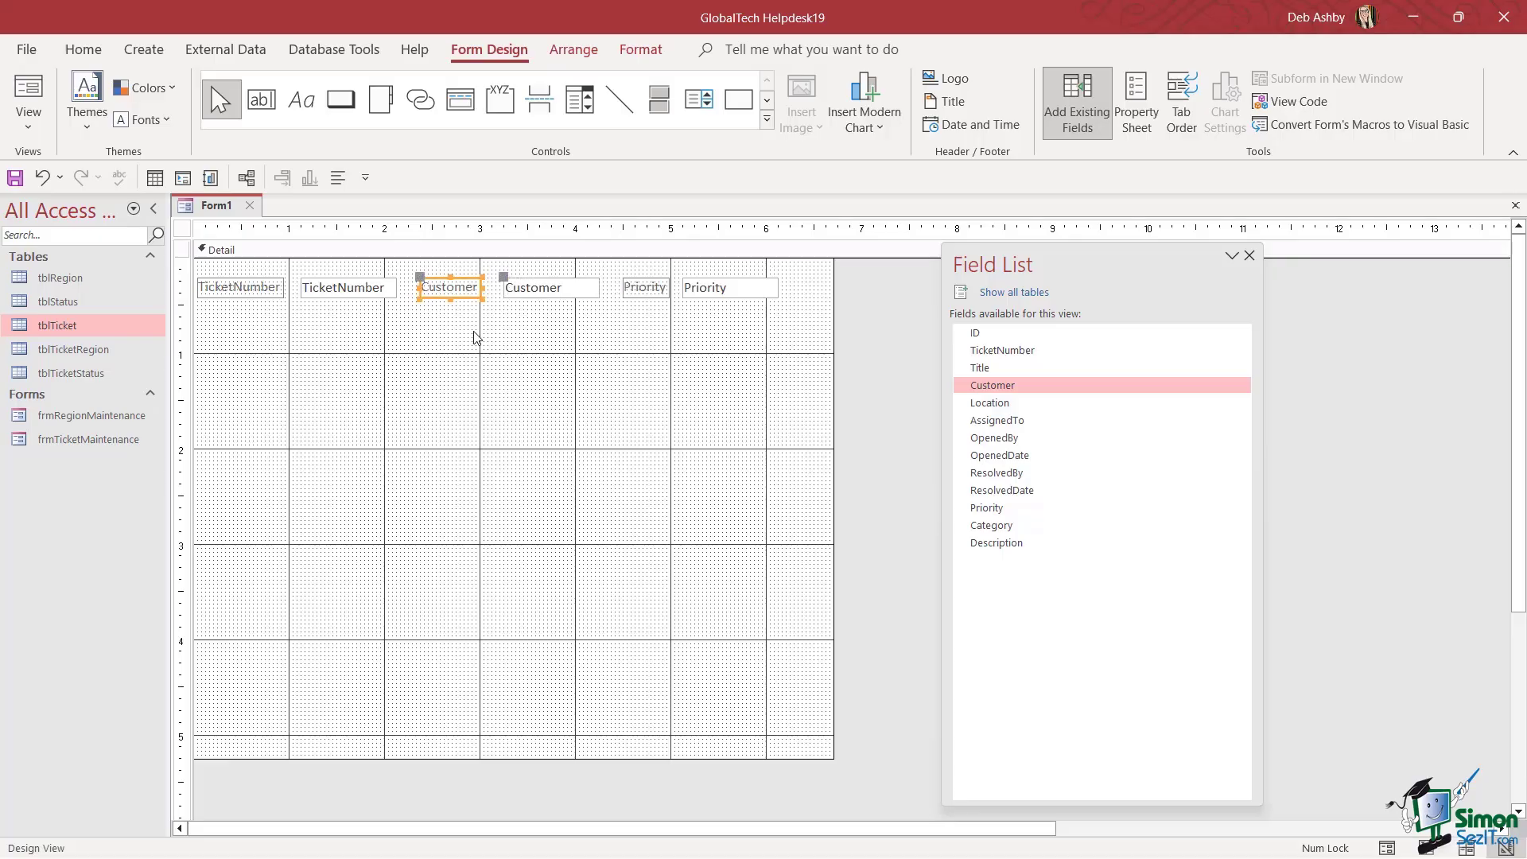
pyautogui.click(703, 284)
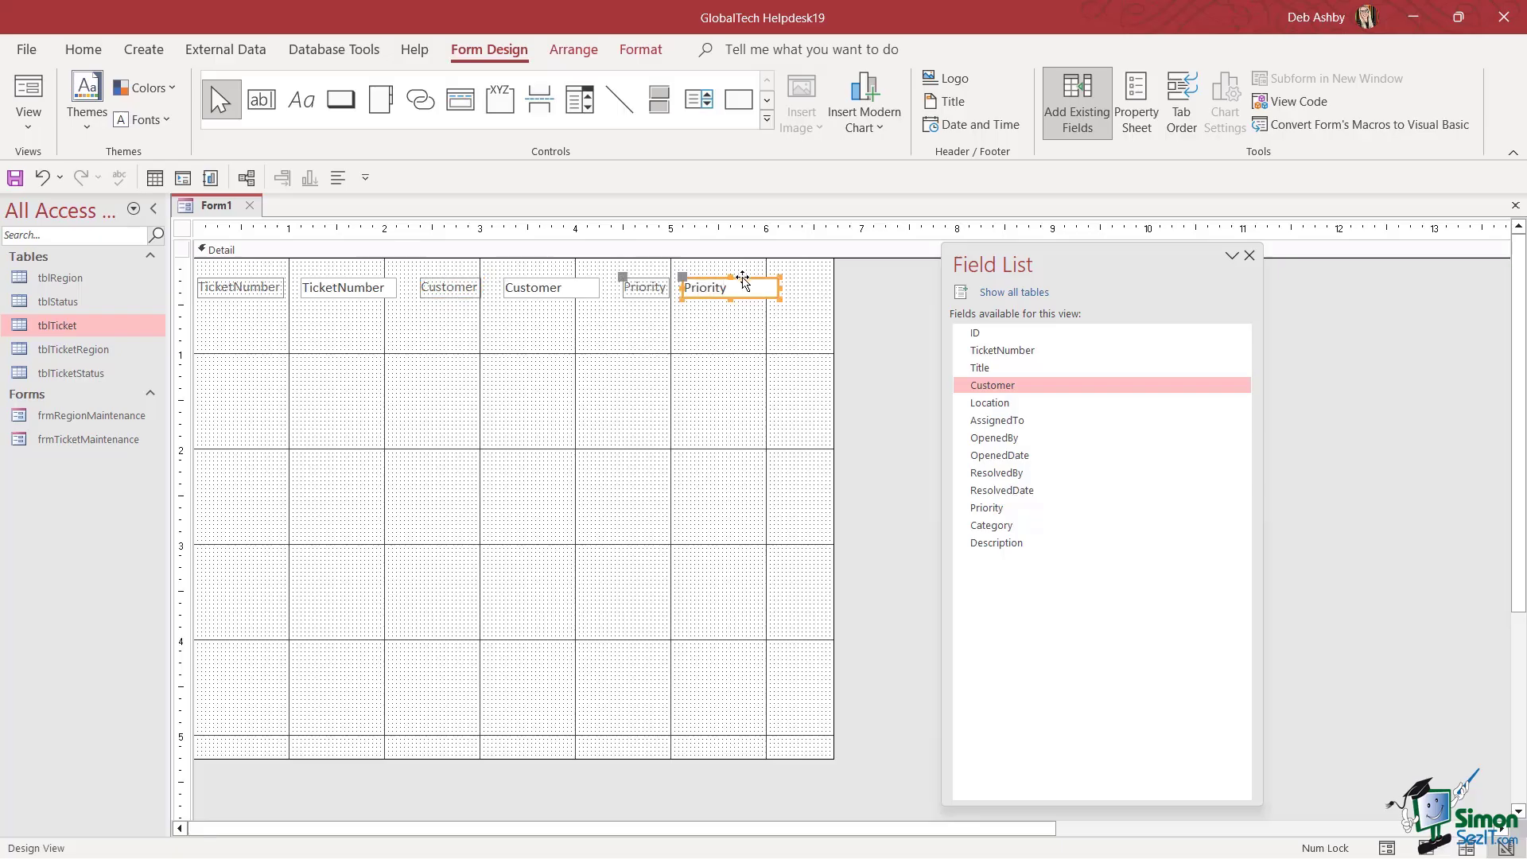
pyautogui.click(412, 341)
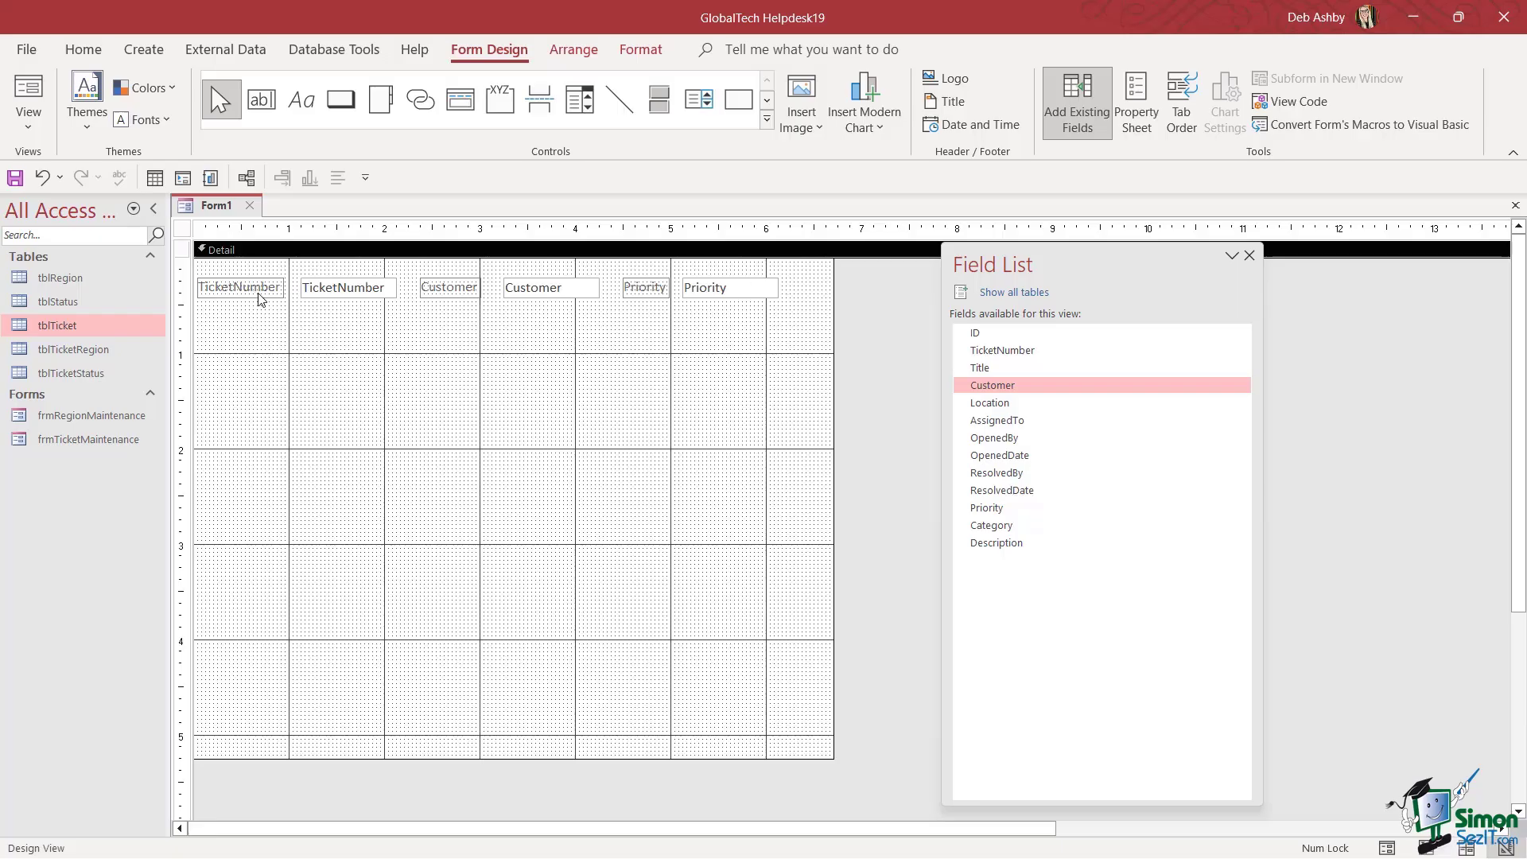
# Align the TicketNumber, Customer and Priority labels and text boxes by their top edges, with the field list closed
pyautogui.click(260, 299)
pyautogui.keyDown('shift'); pyautogui.click(355, 299); pyautogui.keyUp('shift')
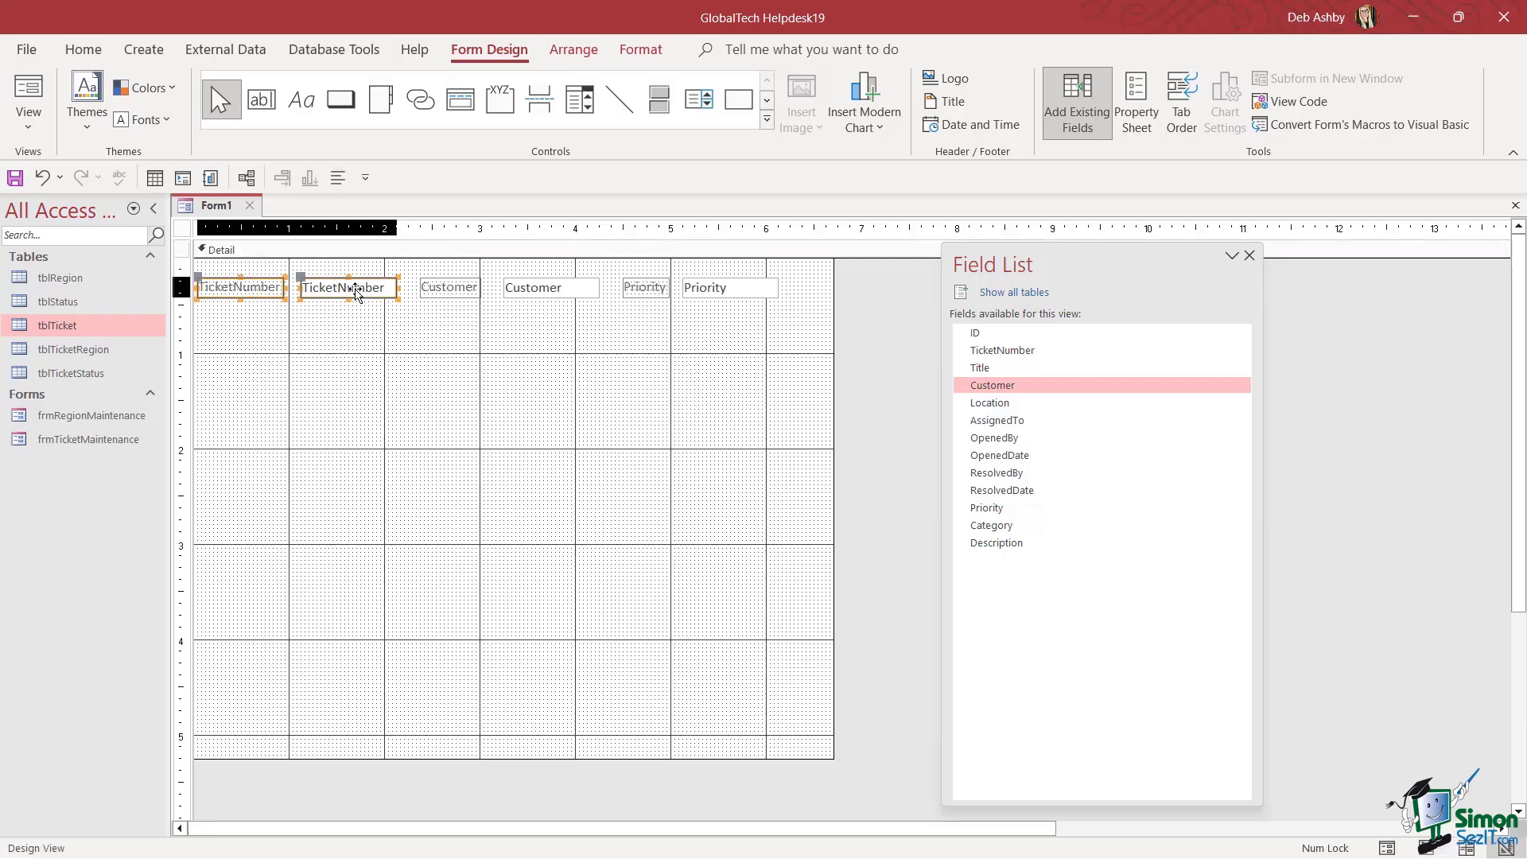
pyautogui.keyDown('shift'); pyautogui.click(448, 289); pyautogui.keyUp('shift')
pyautogui.keyDown('shift'); pyautogui.click(554, 291); pyautogui.keyUp('shift')
pyautogui.keyDown('shift'); pyautogui.click(646, 290); pyautogui.keyUp('shift')
pyautogui.keyDown('shift'); pyautogui.click(738, 290); pyautogui.keyUp('shift')
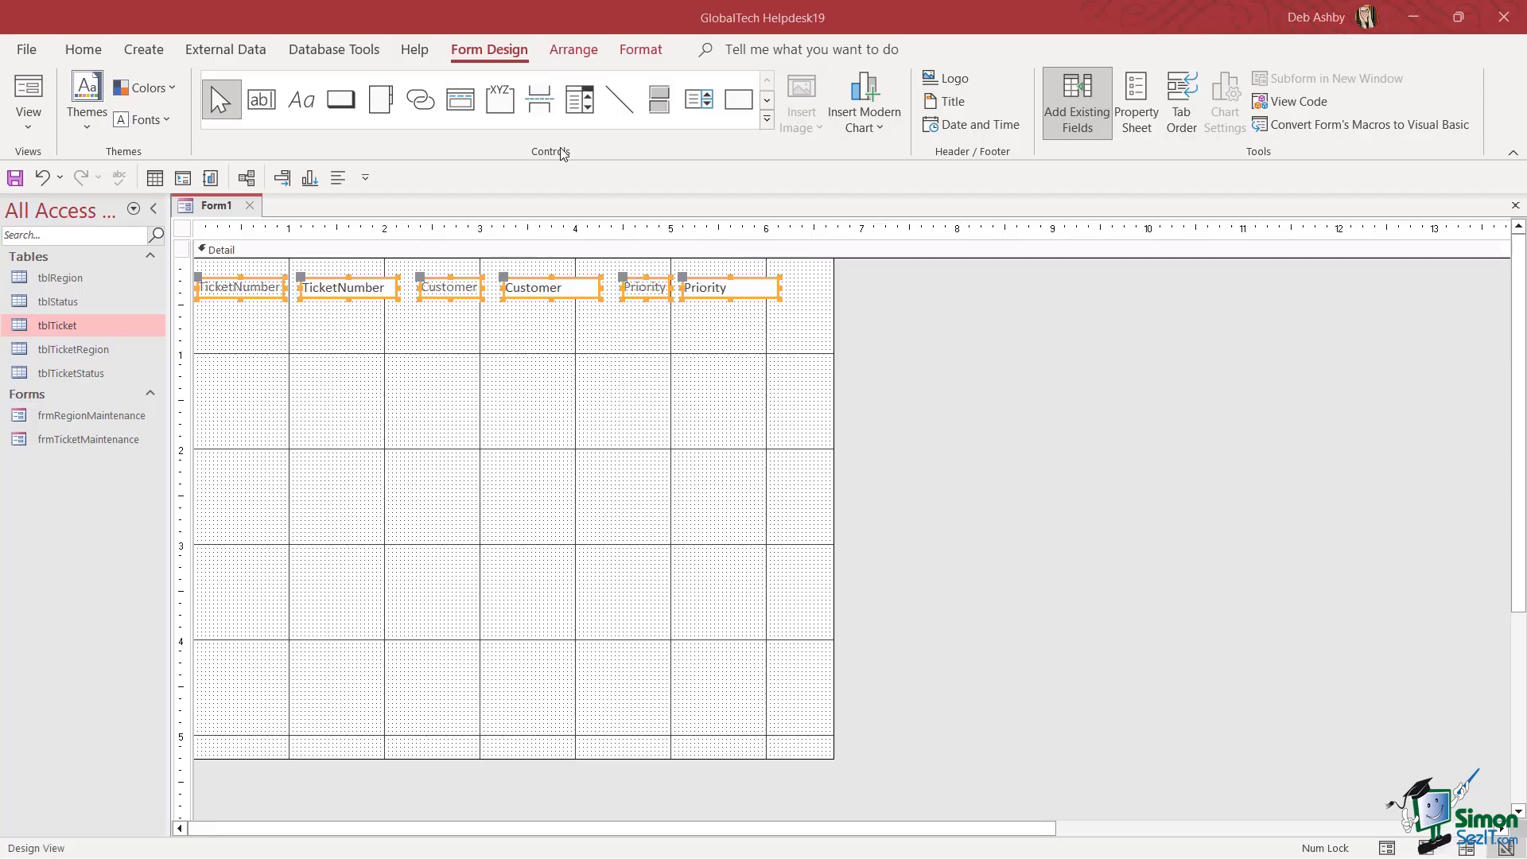
pyautogui.click(588, 55)
pyautogui.click(588, 53)
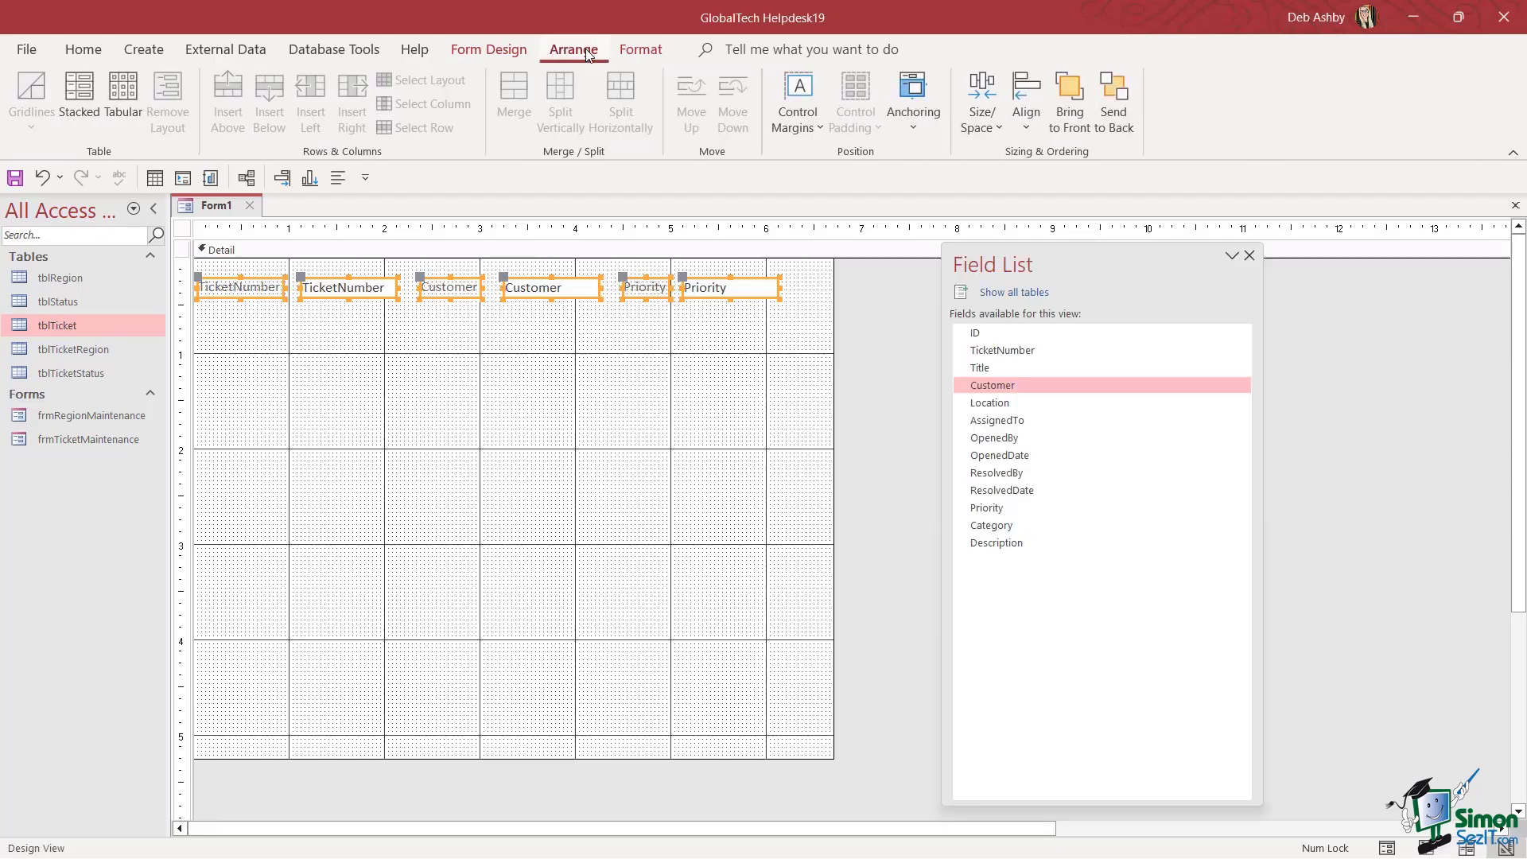
pyautogui.click(1250, 255)
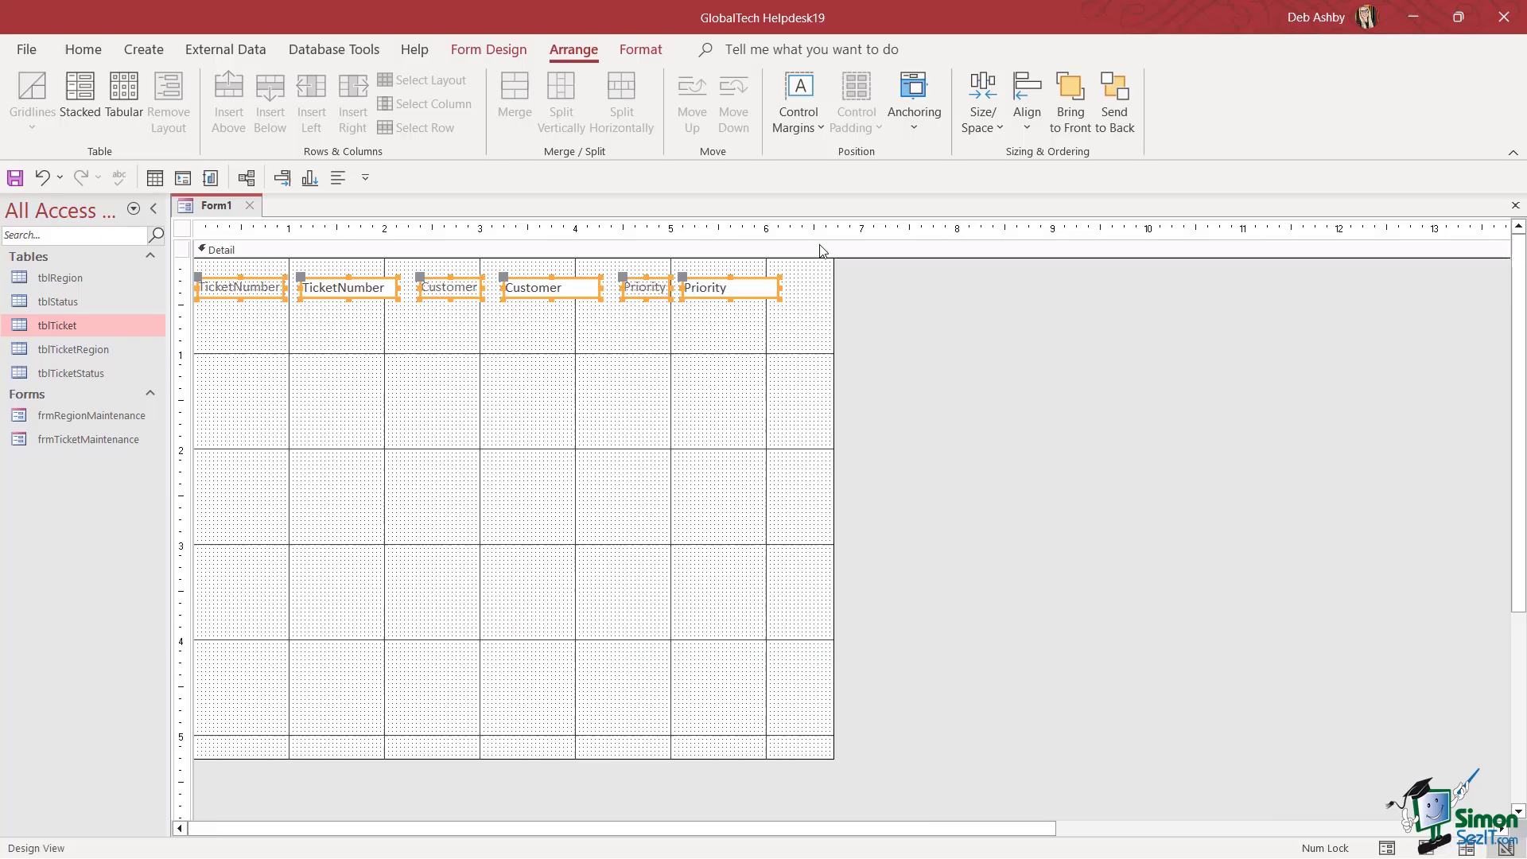
pyautogui.click(1029, 126)
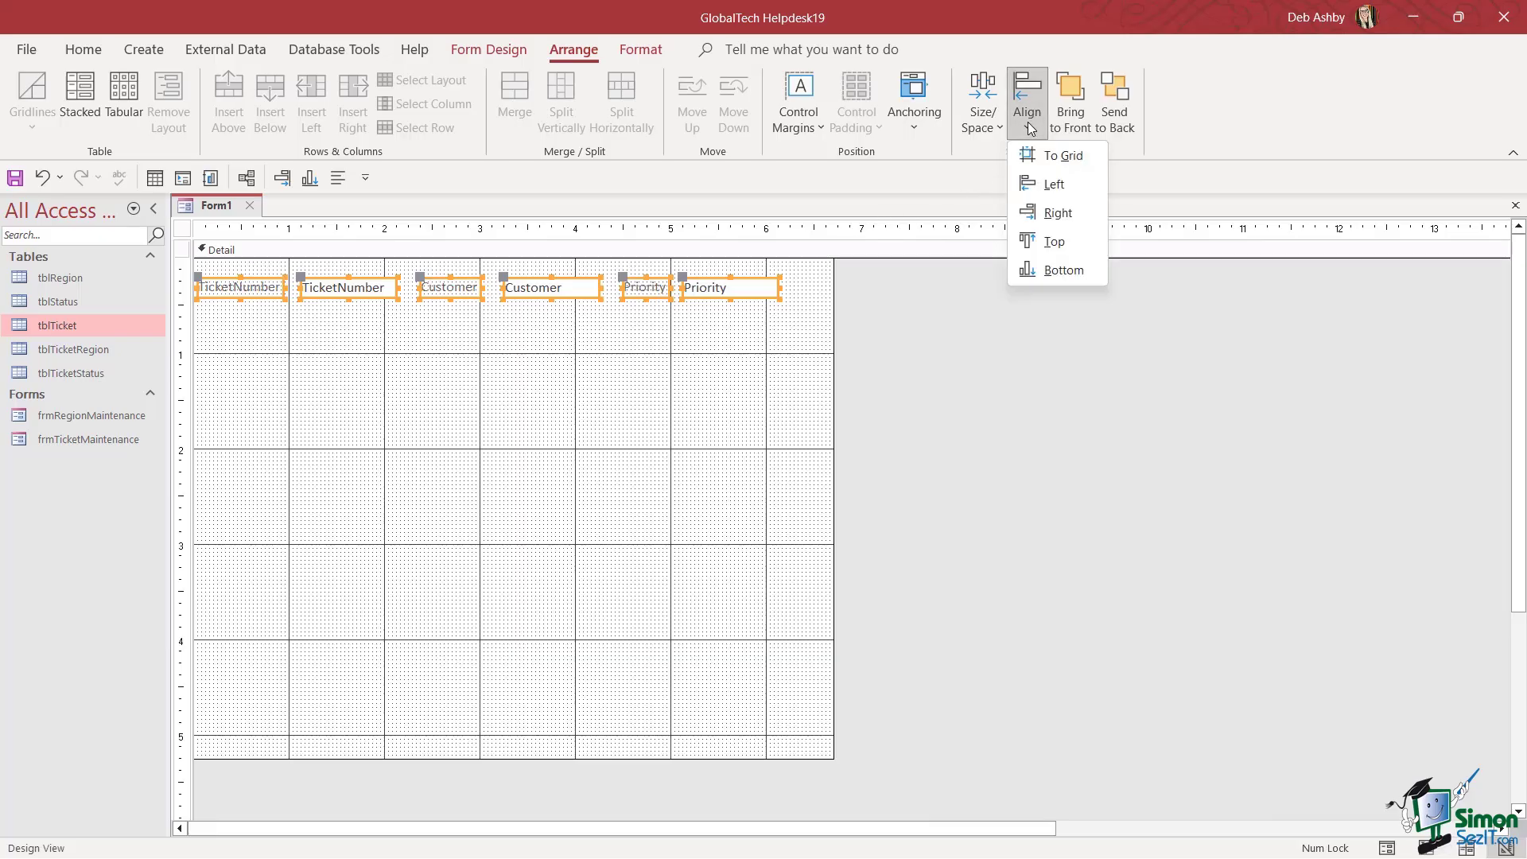
pyautogui.click(1053, 241)
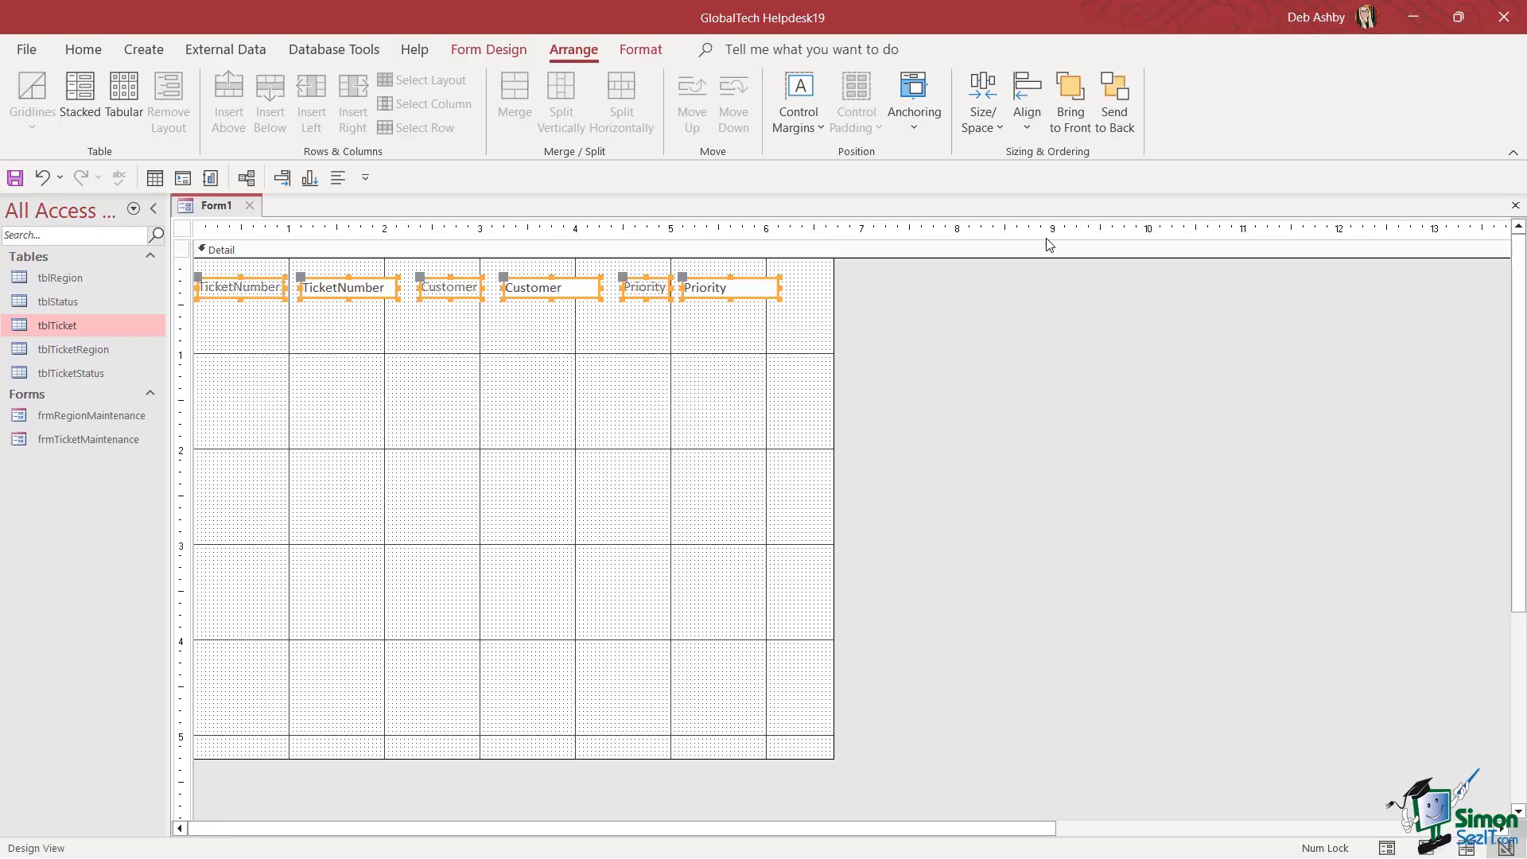
pyautogui.click(497, 304)
pyautogui.click(523, 293)
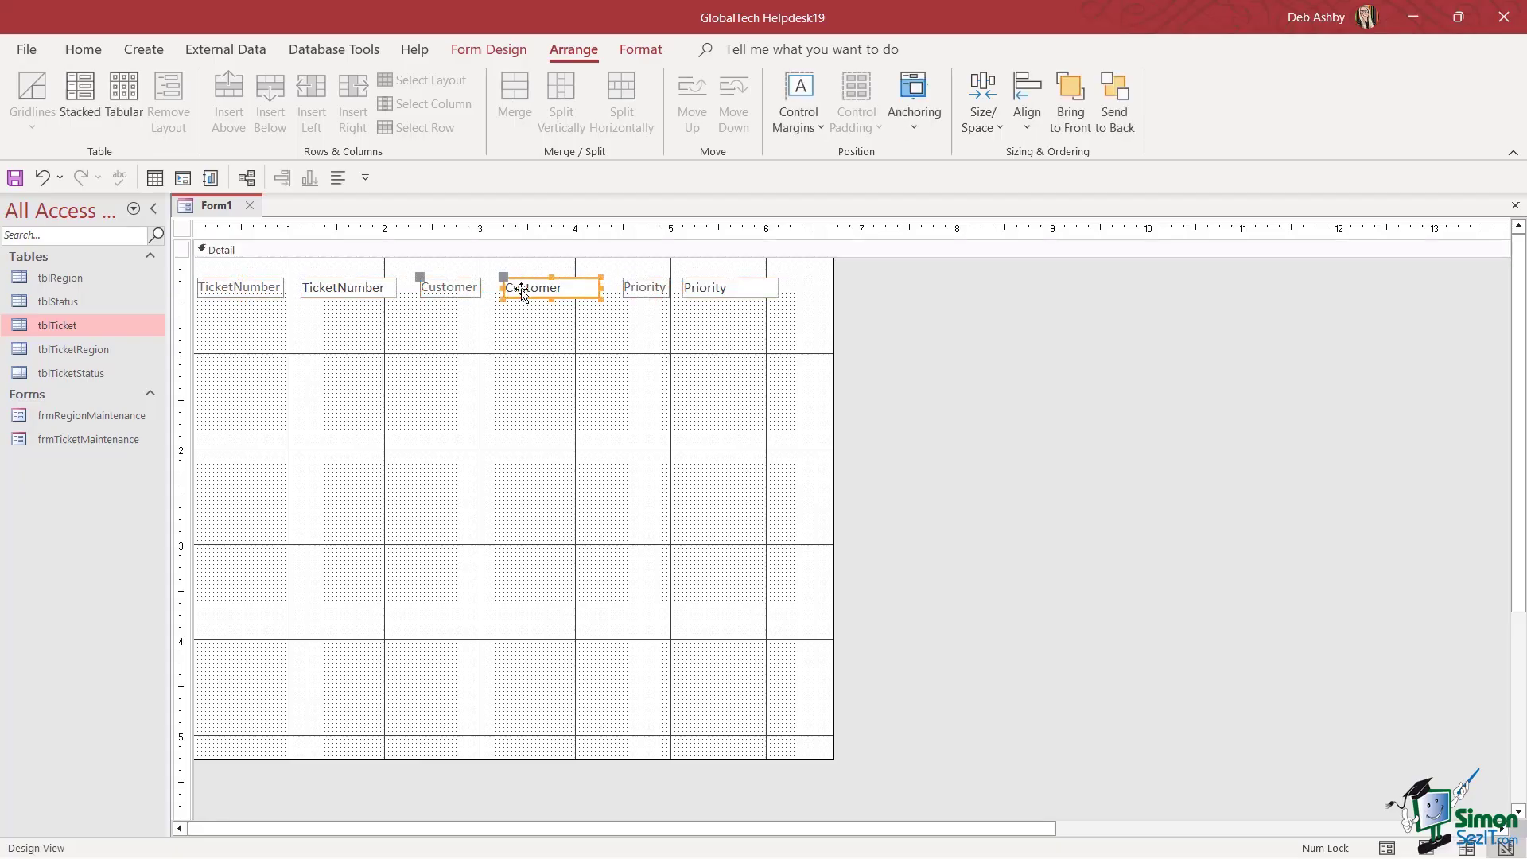
# Nudge the Customer text box and its label two increments towards TicketNumber, and back again
pyautogui.click(530, 278)
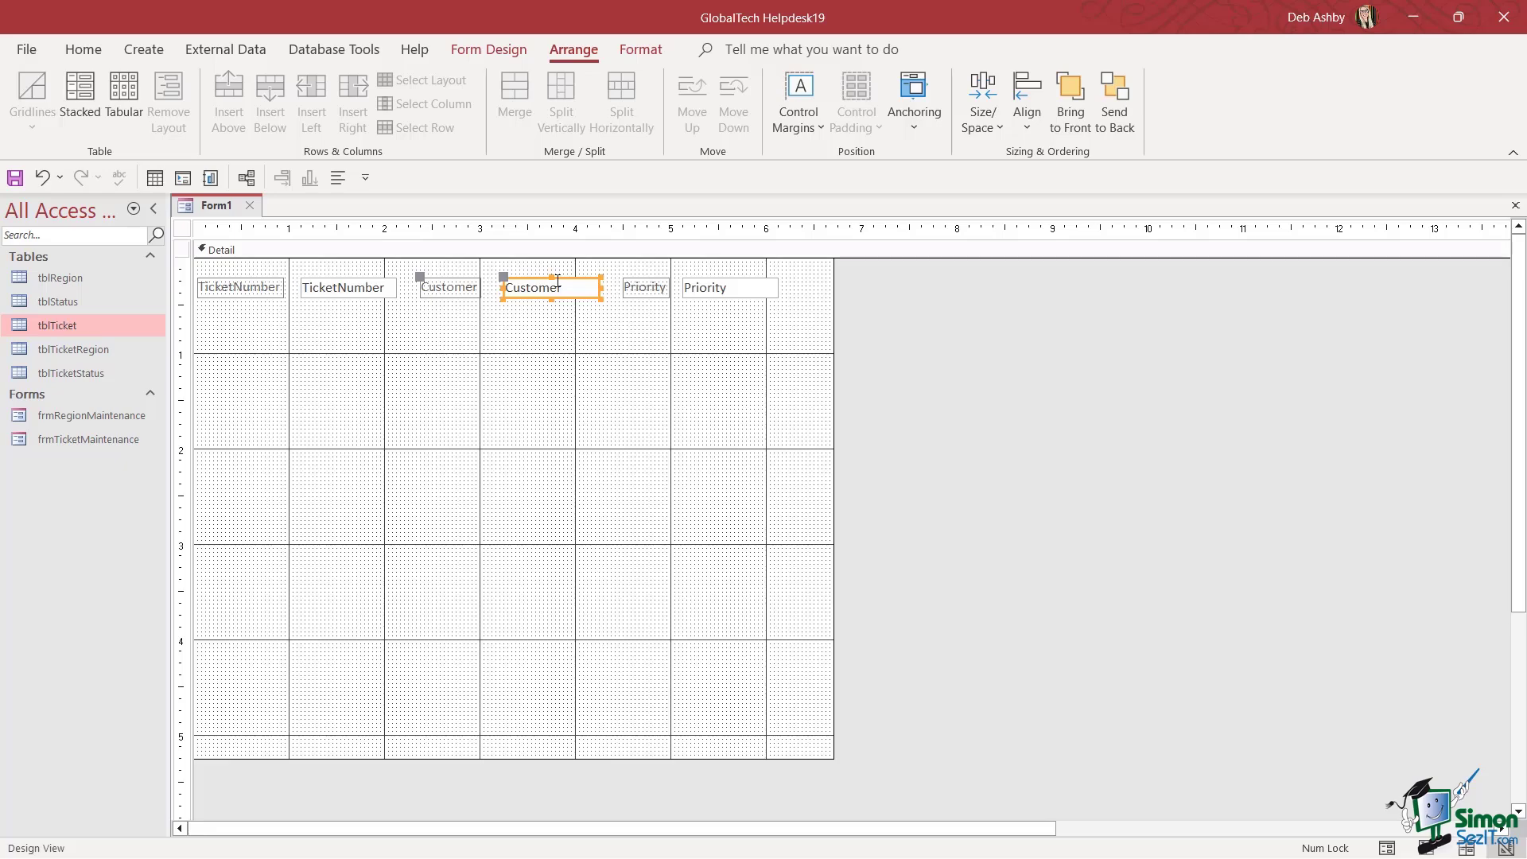
pyautogui.press('Left')
pyautogui.press('Left')
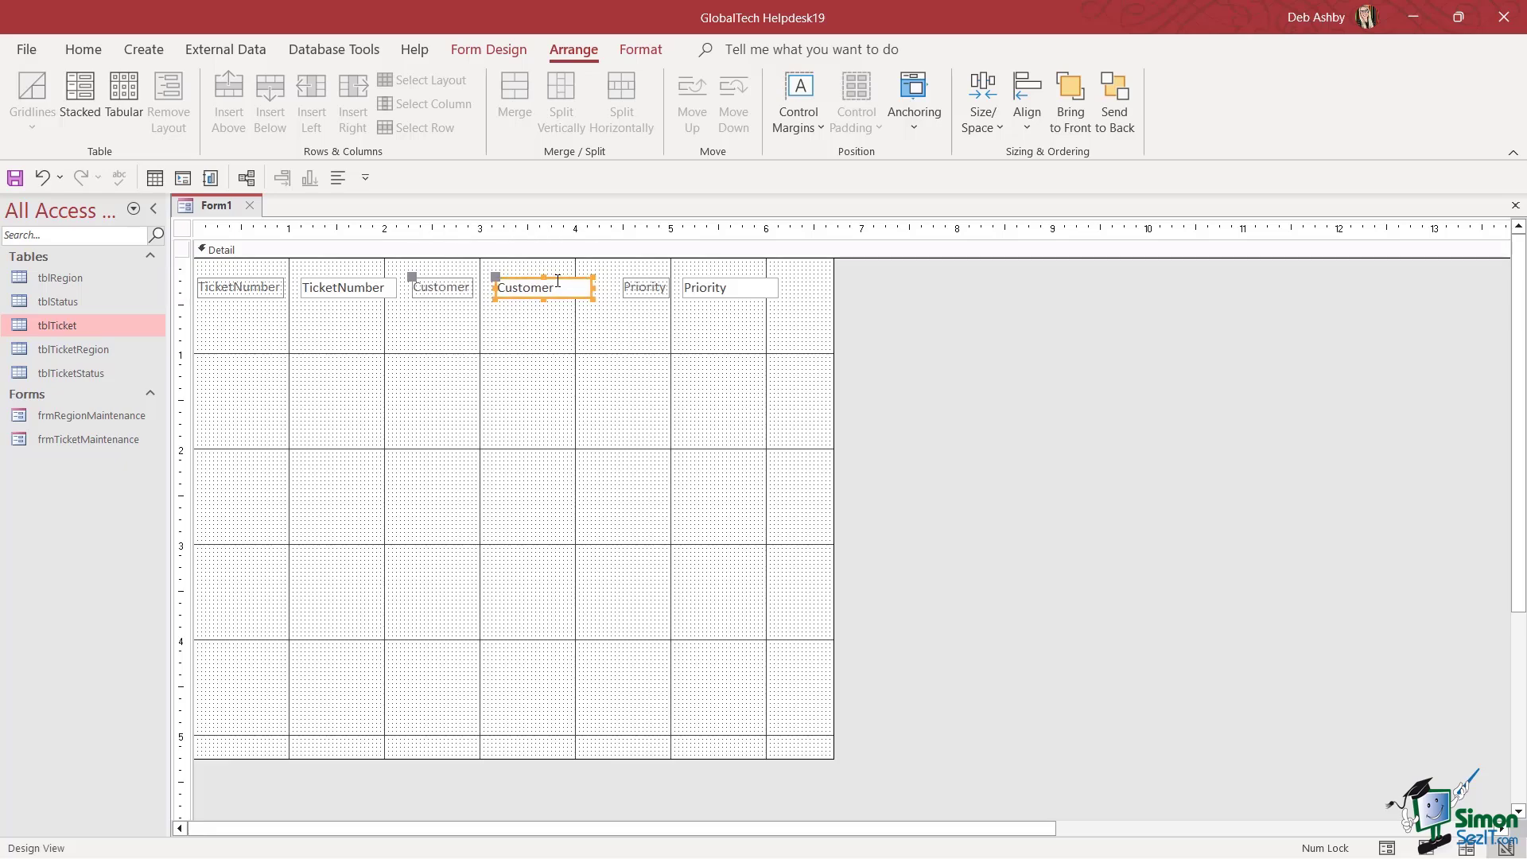
pyautogui.press('Right')
pyautogui.press('Right')
pyautogui.click(605, 385)
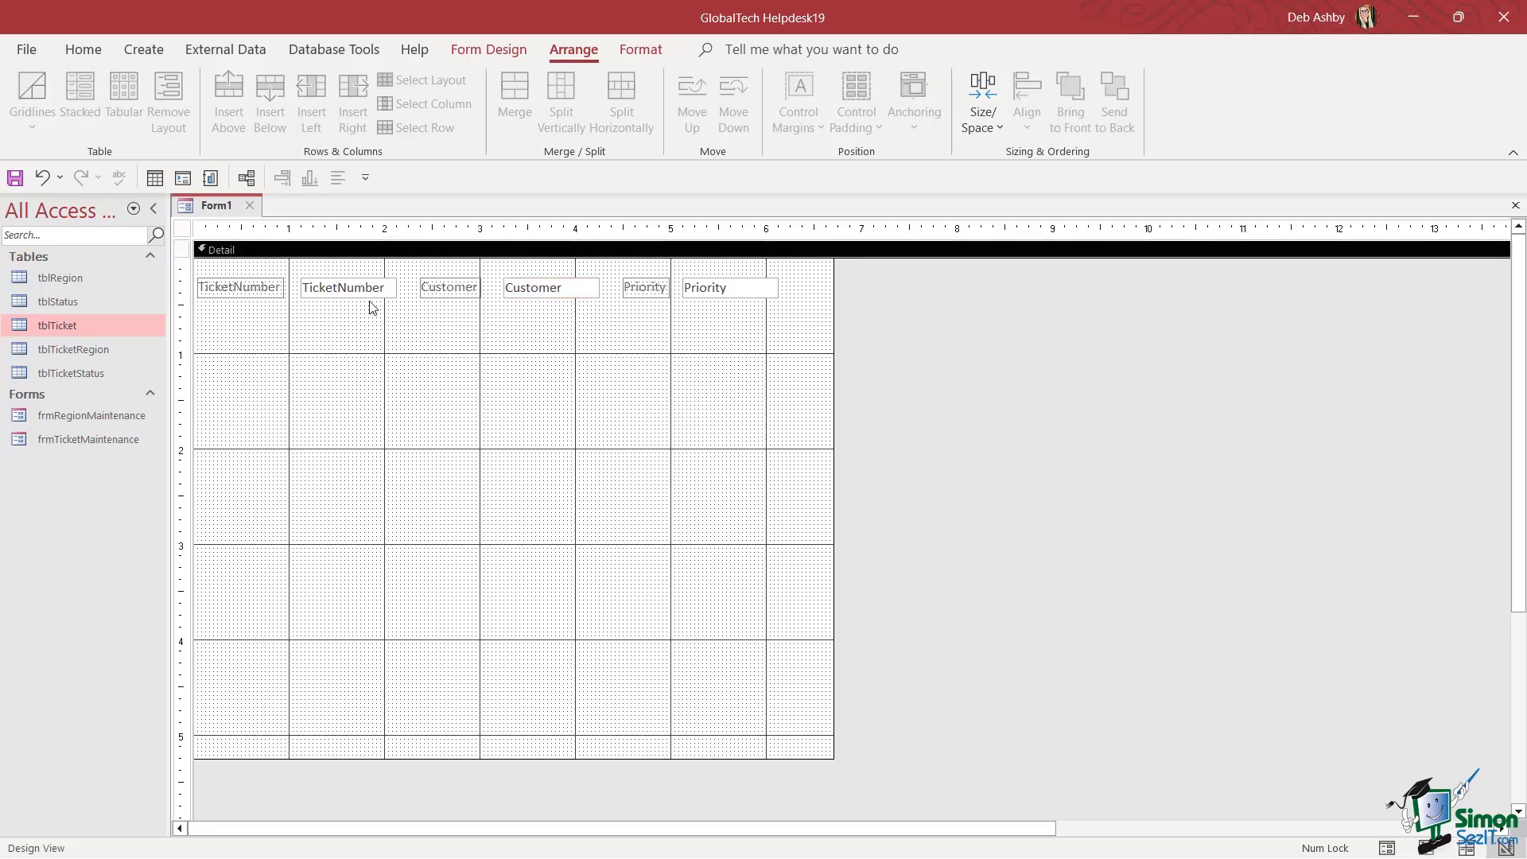
# Preview the three aligned fields in Form View, and return to Design View
pyautogui.rightClick(229, 209)
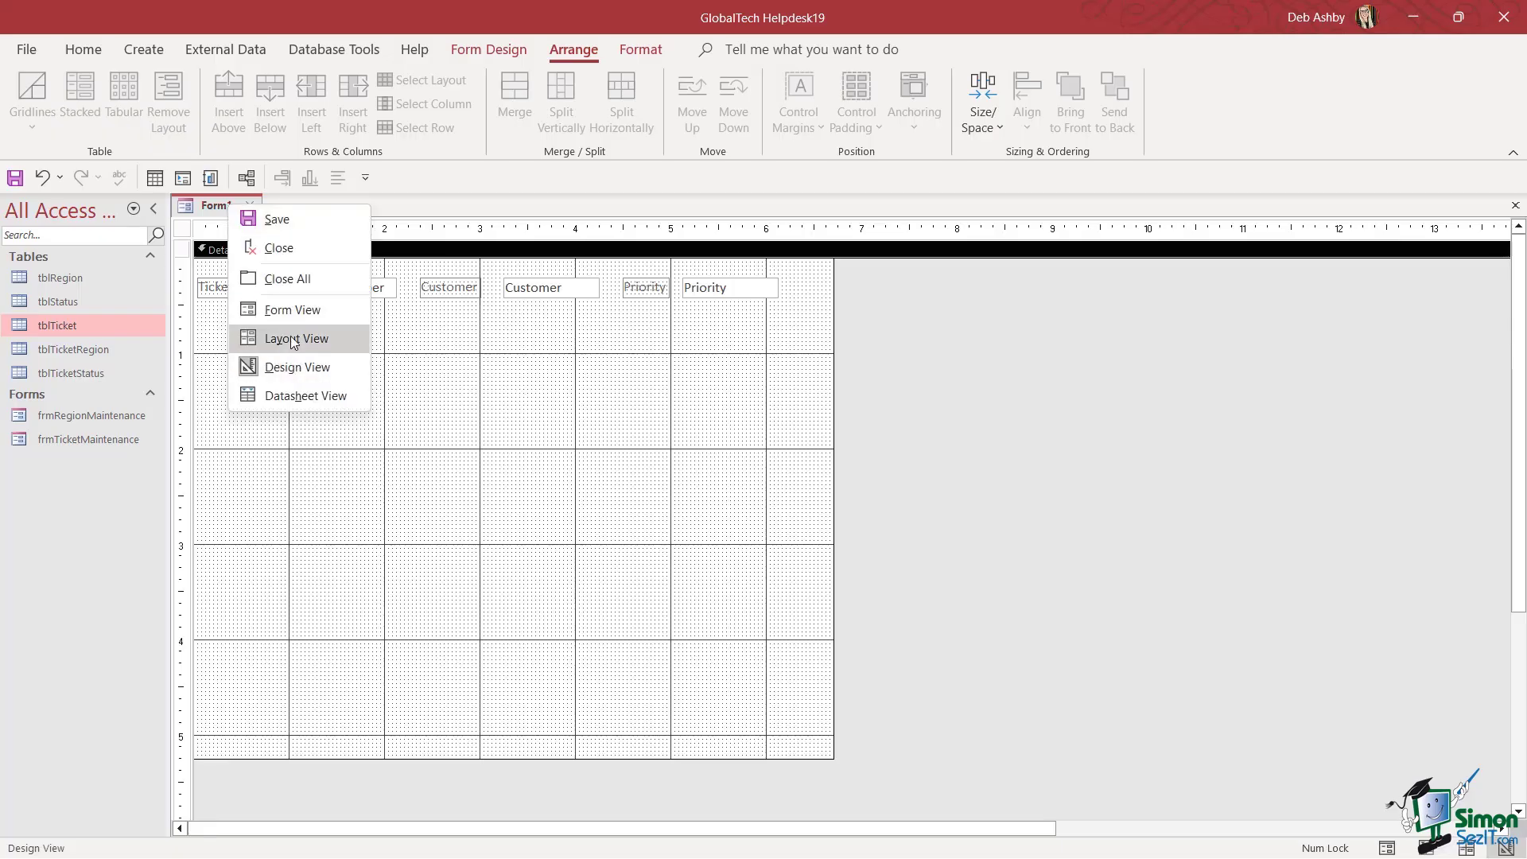
pyautogui.click(292, 310)
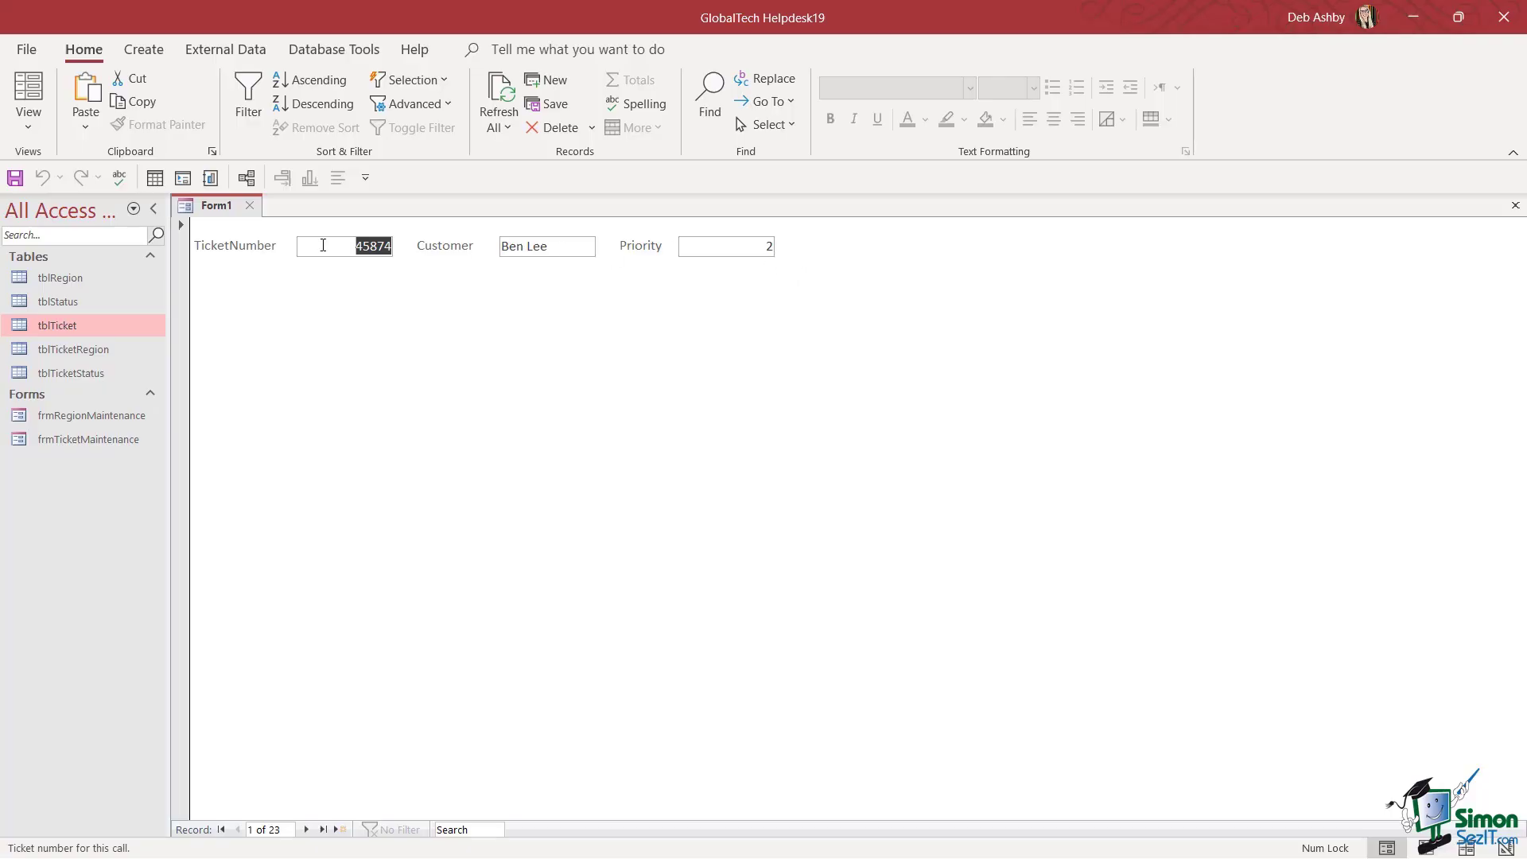
pyautogui.rightClick(229, 207)
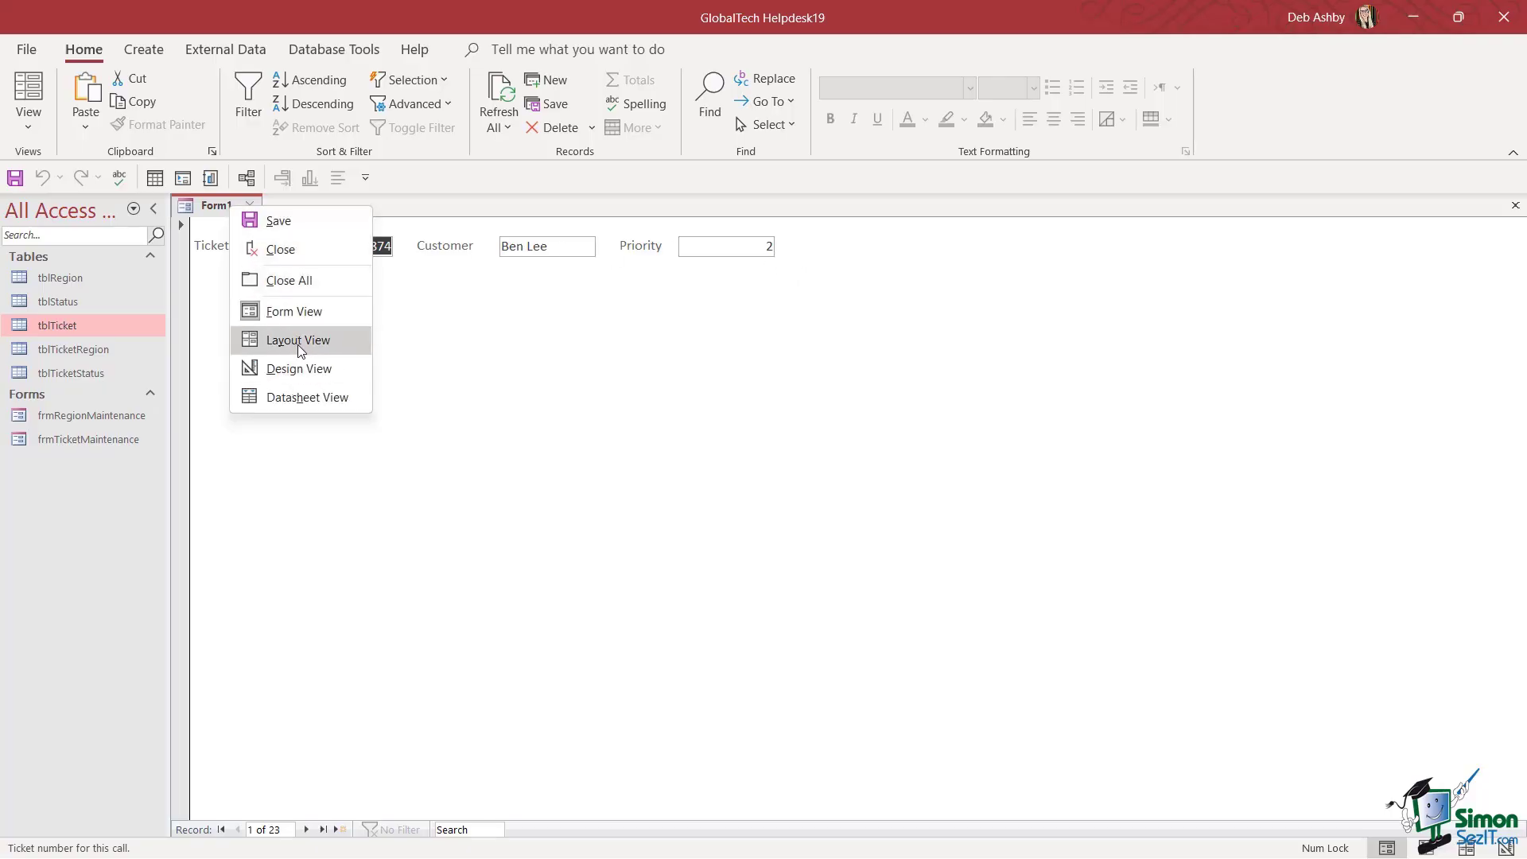
pyautogui.click(297, 369)
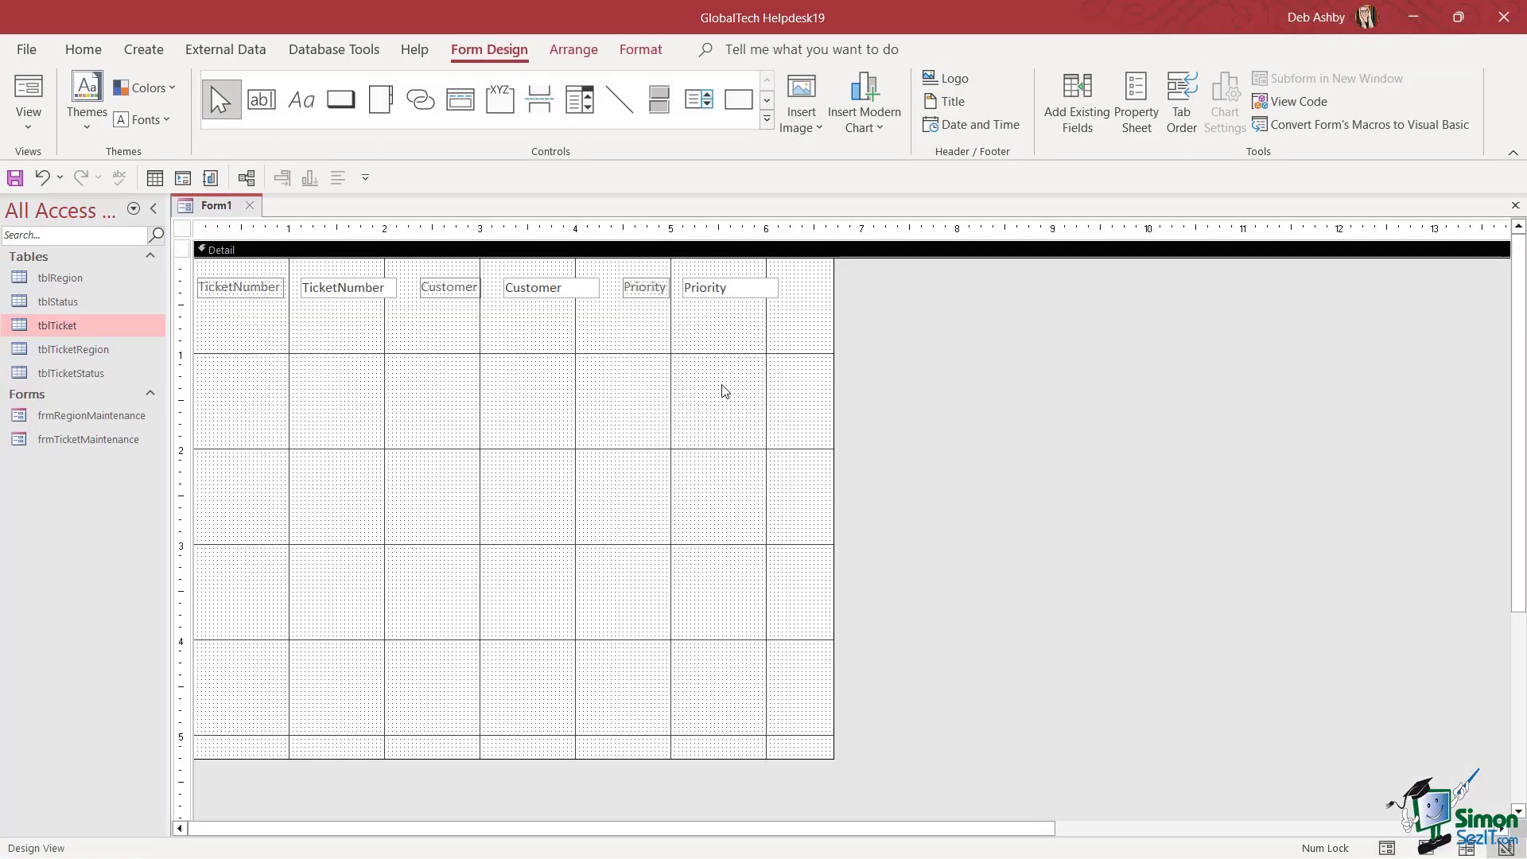
# Narrow the Priority text box and move it with its label so the label starts at the 5 mark on the ruler
pyautogui.click(726, 292)
pyautogui.click(742, 287)
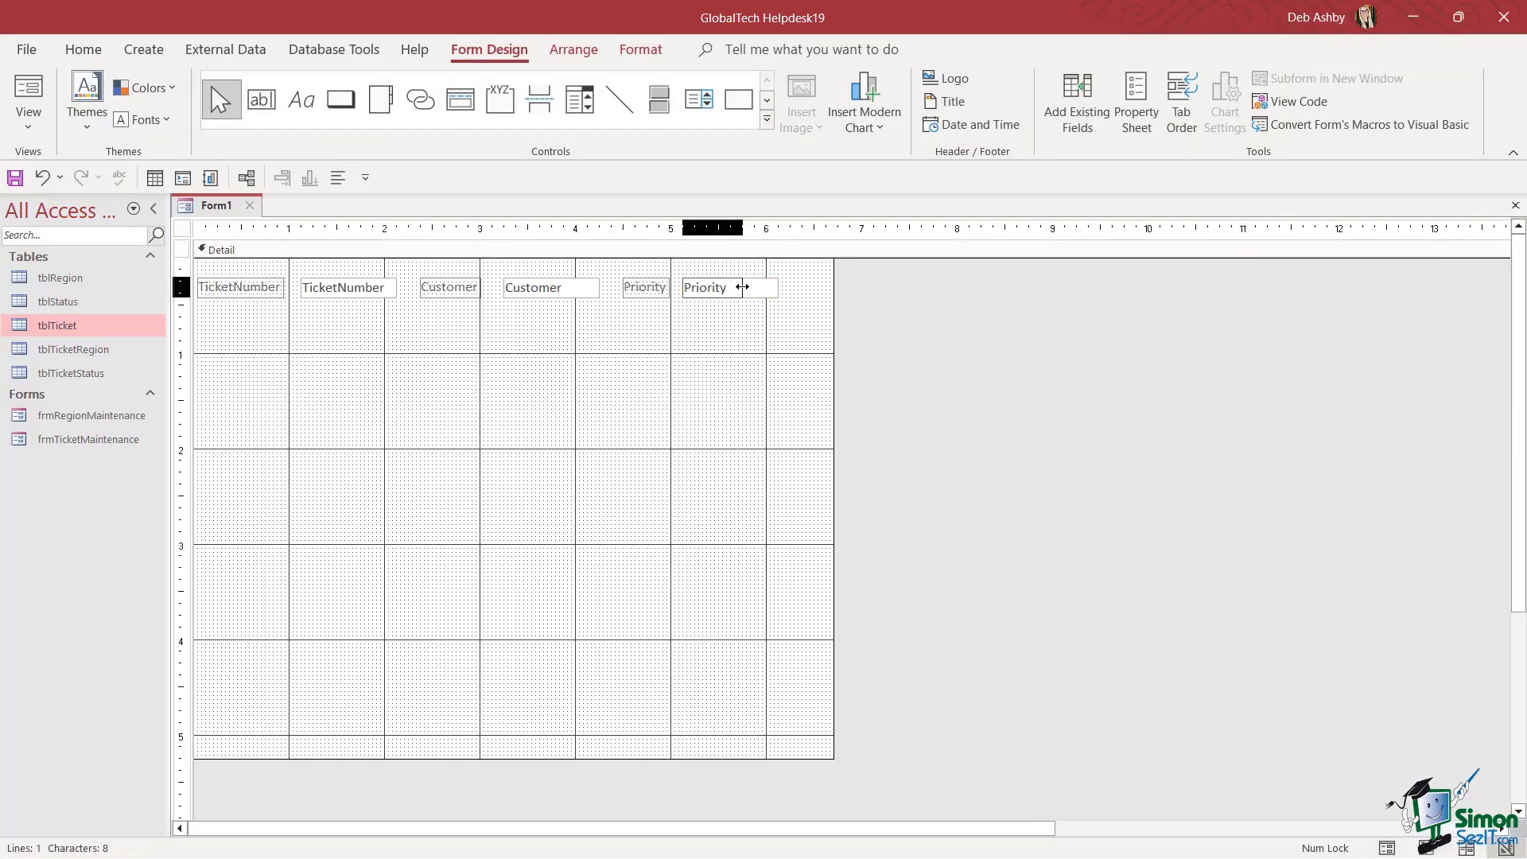
pyautogui.moveTo(742, 287); pyautogui.dragTo(742, 287)
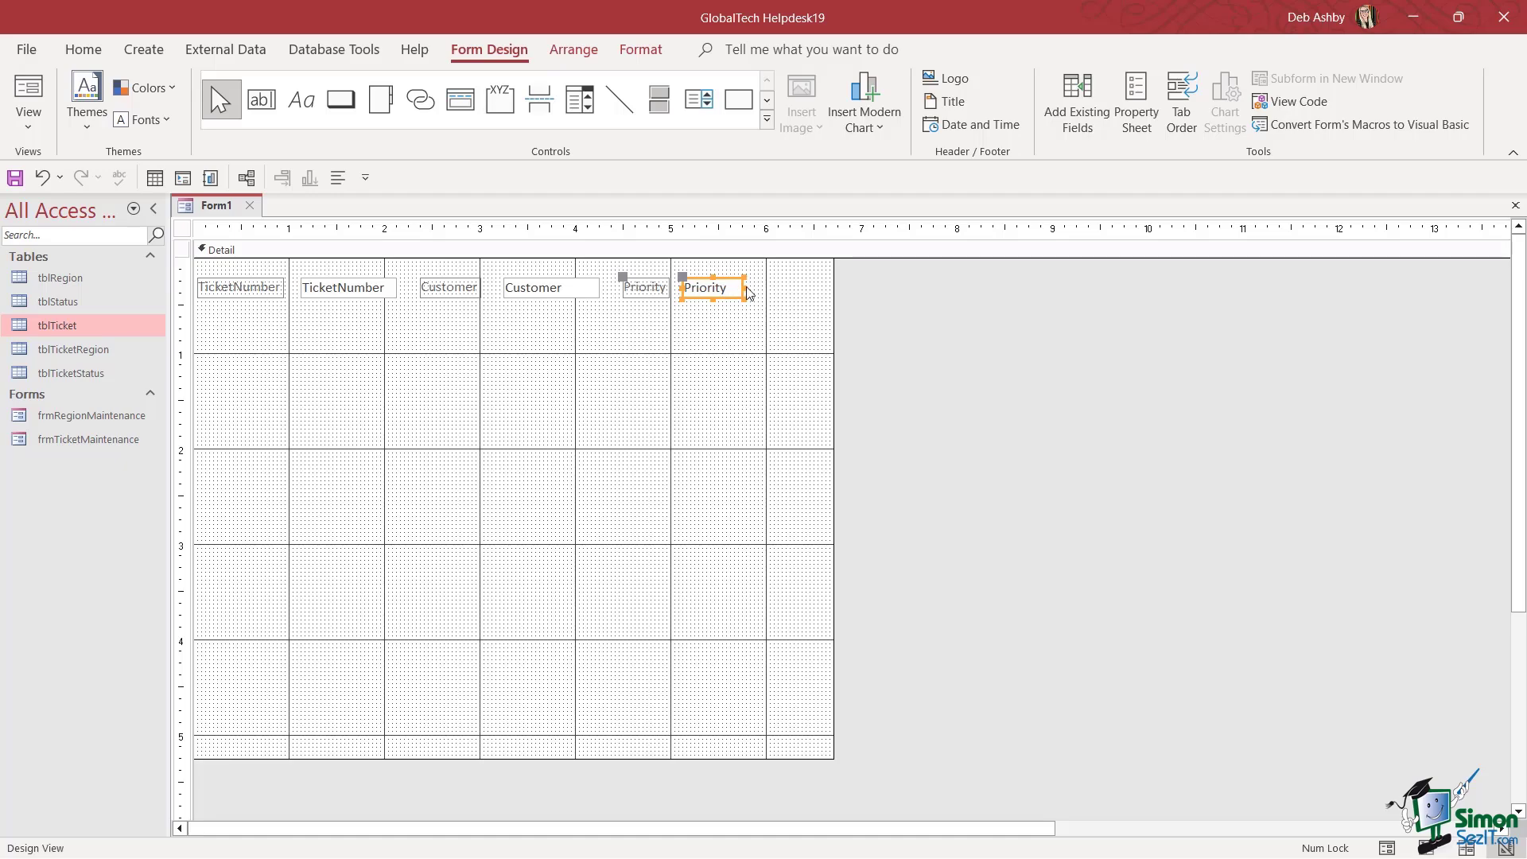
pyautogui.moveTo(742, 286)
pyautogui.mouseDown()
pyautogui.moveTo(720, 280)
pyautogui.moveTo(740, 280)
pyautogui.mouseUp()
pyautogui.click(692, 283)
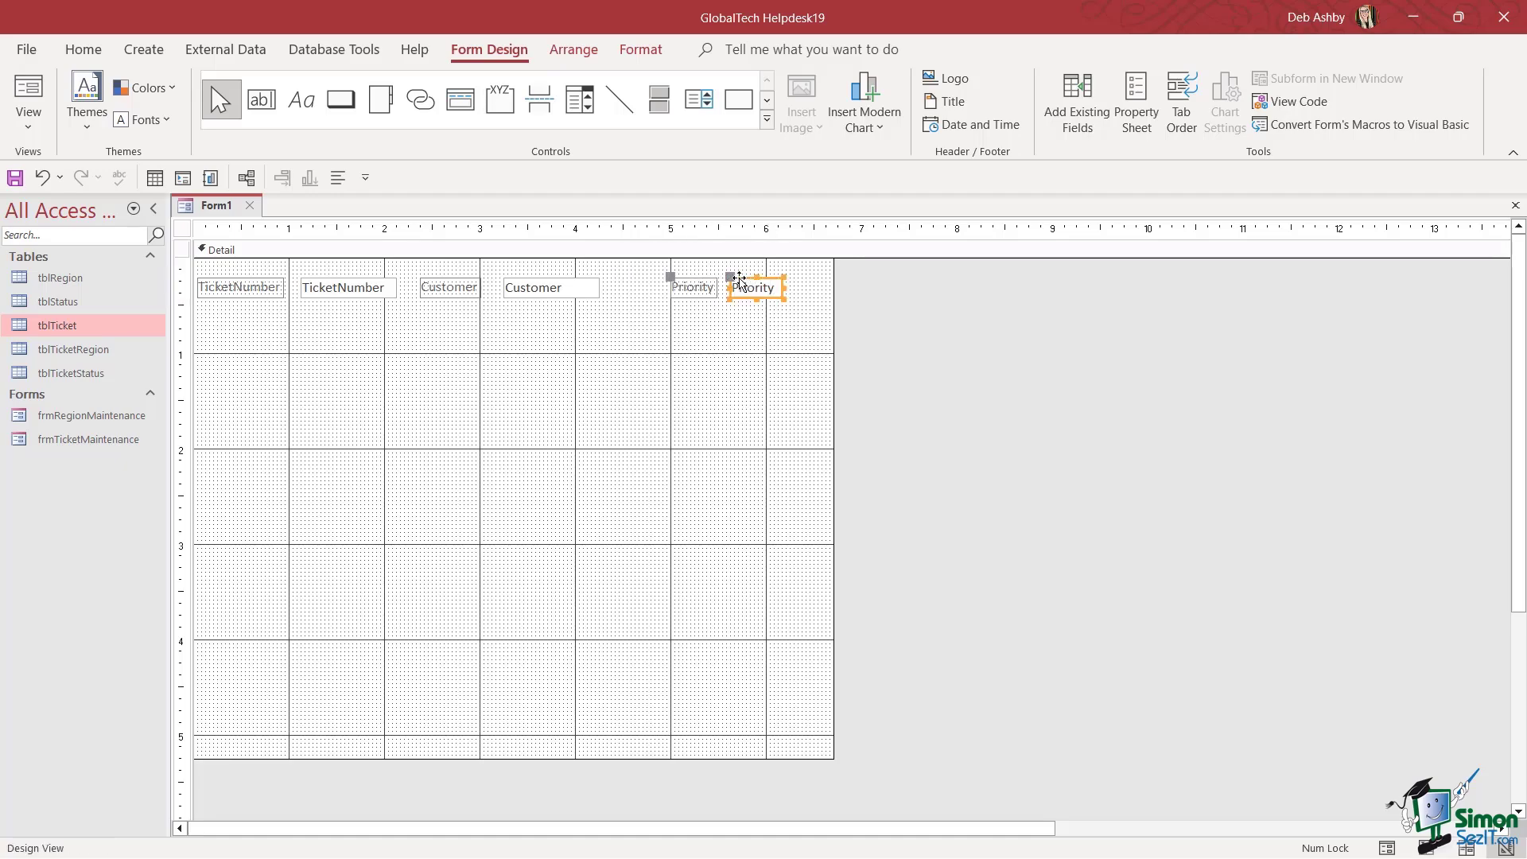
# Shift the Customer label and text box towards Priority to even out the gaps in the row
pyautogui.click(561, 290)
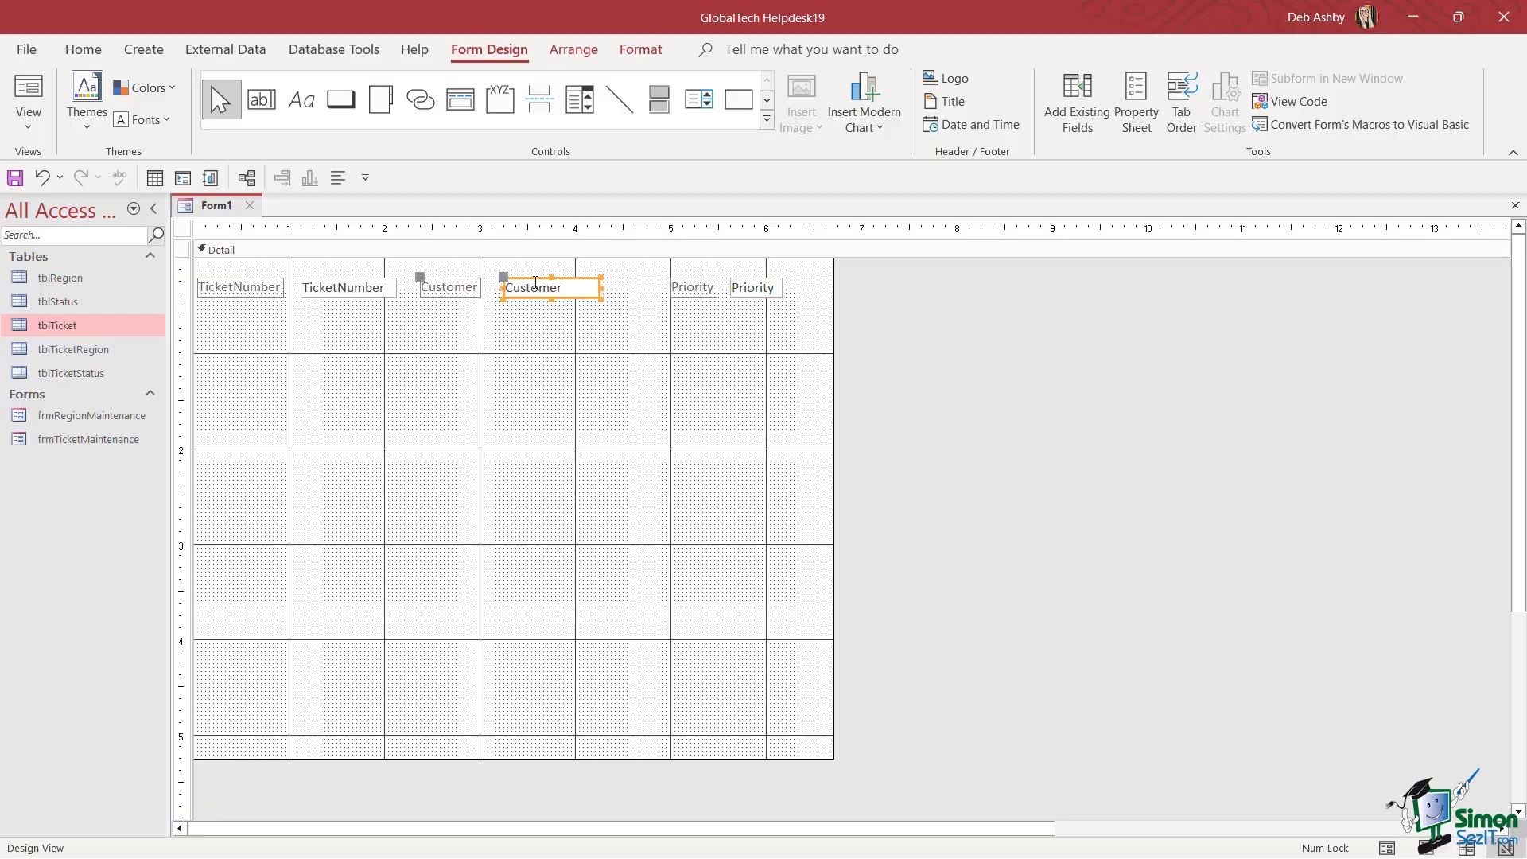
pyautogui.moveTo(530, 282); pyautogui.dragTo(548, 281)
pyautogui.click(549, 350)
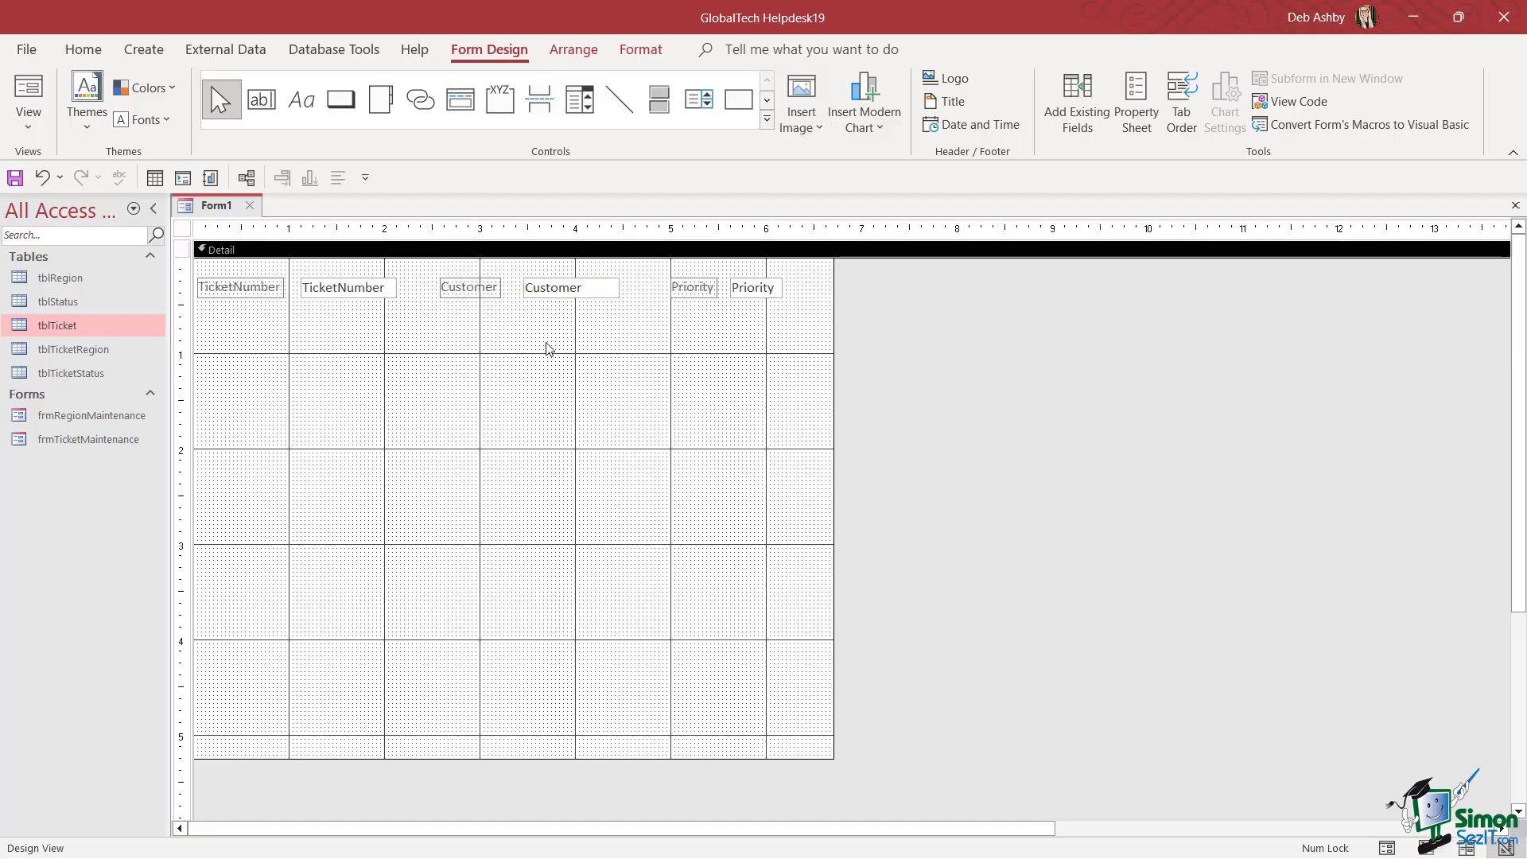
# Check the new field spacing in Form View, and return to Design View
pyautogui.rightClick(227, 217)
pyautogui.click(287, 317)
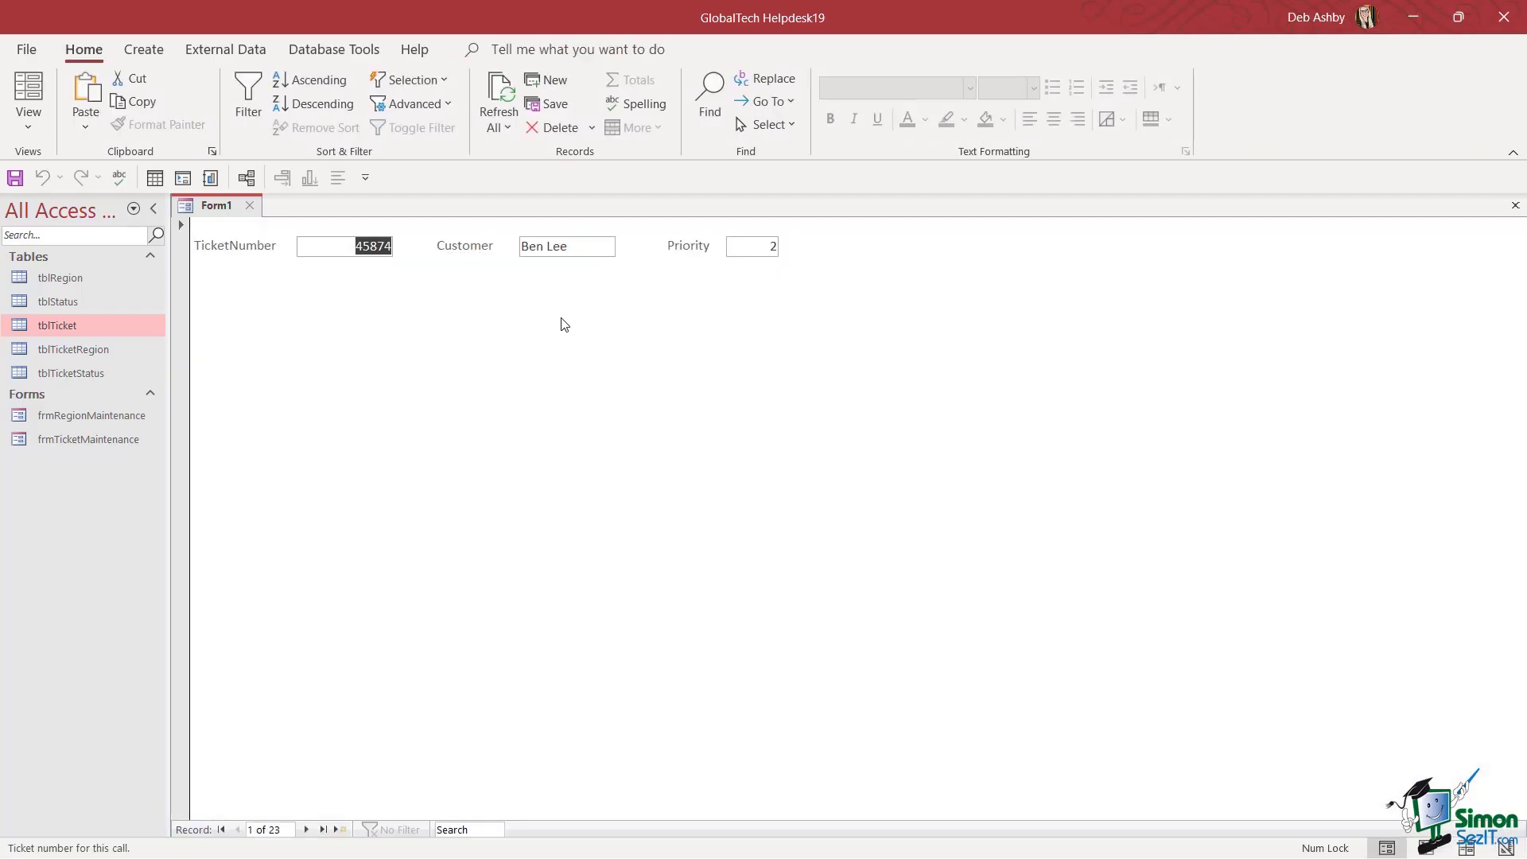
pyautogui.rightClick(219, 207)
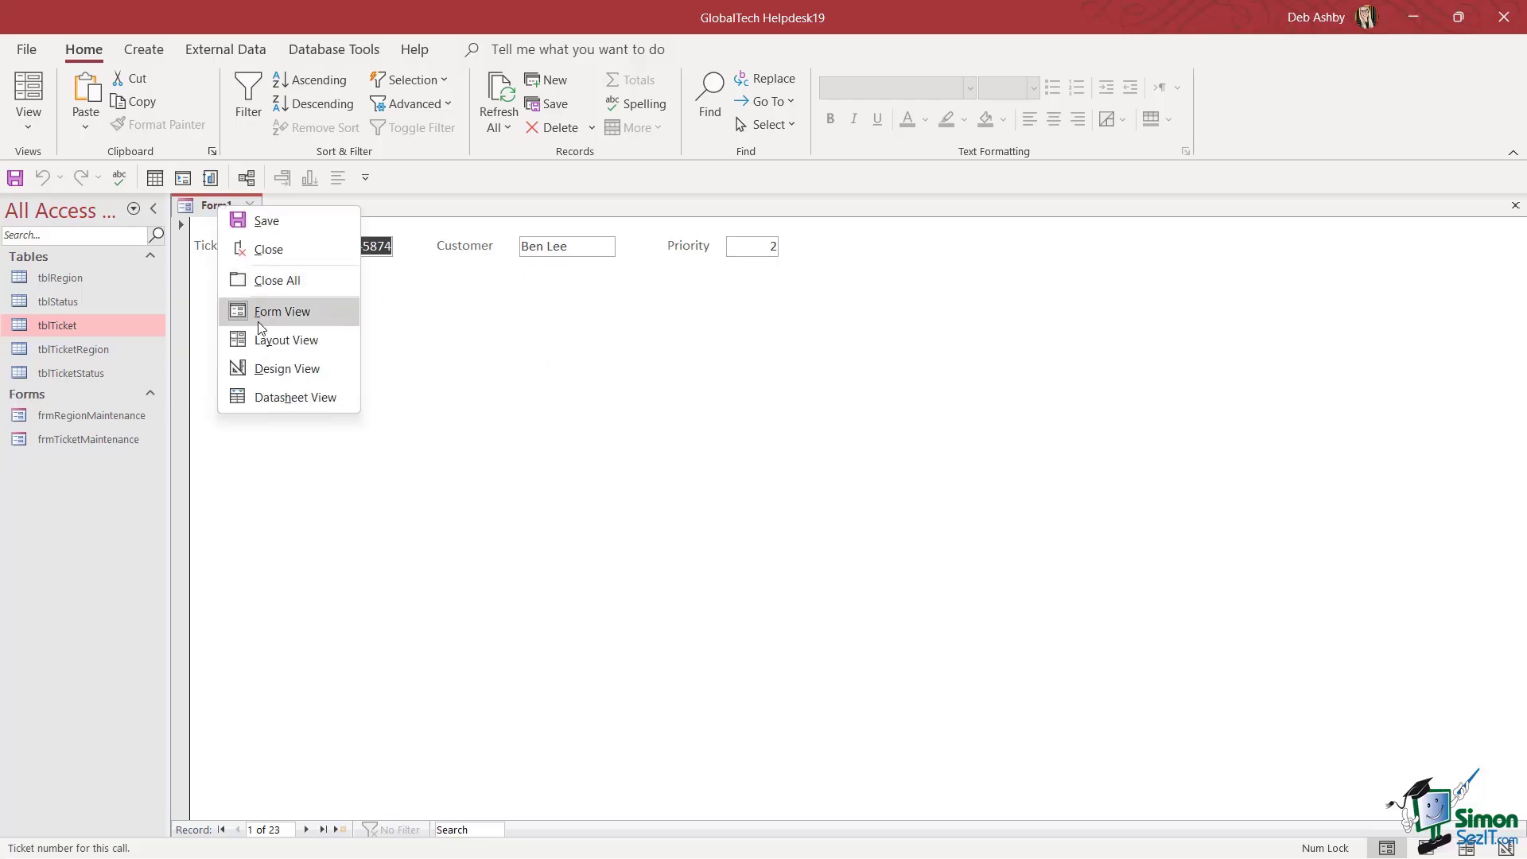
pyautogui.click(258, 369)
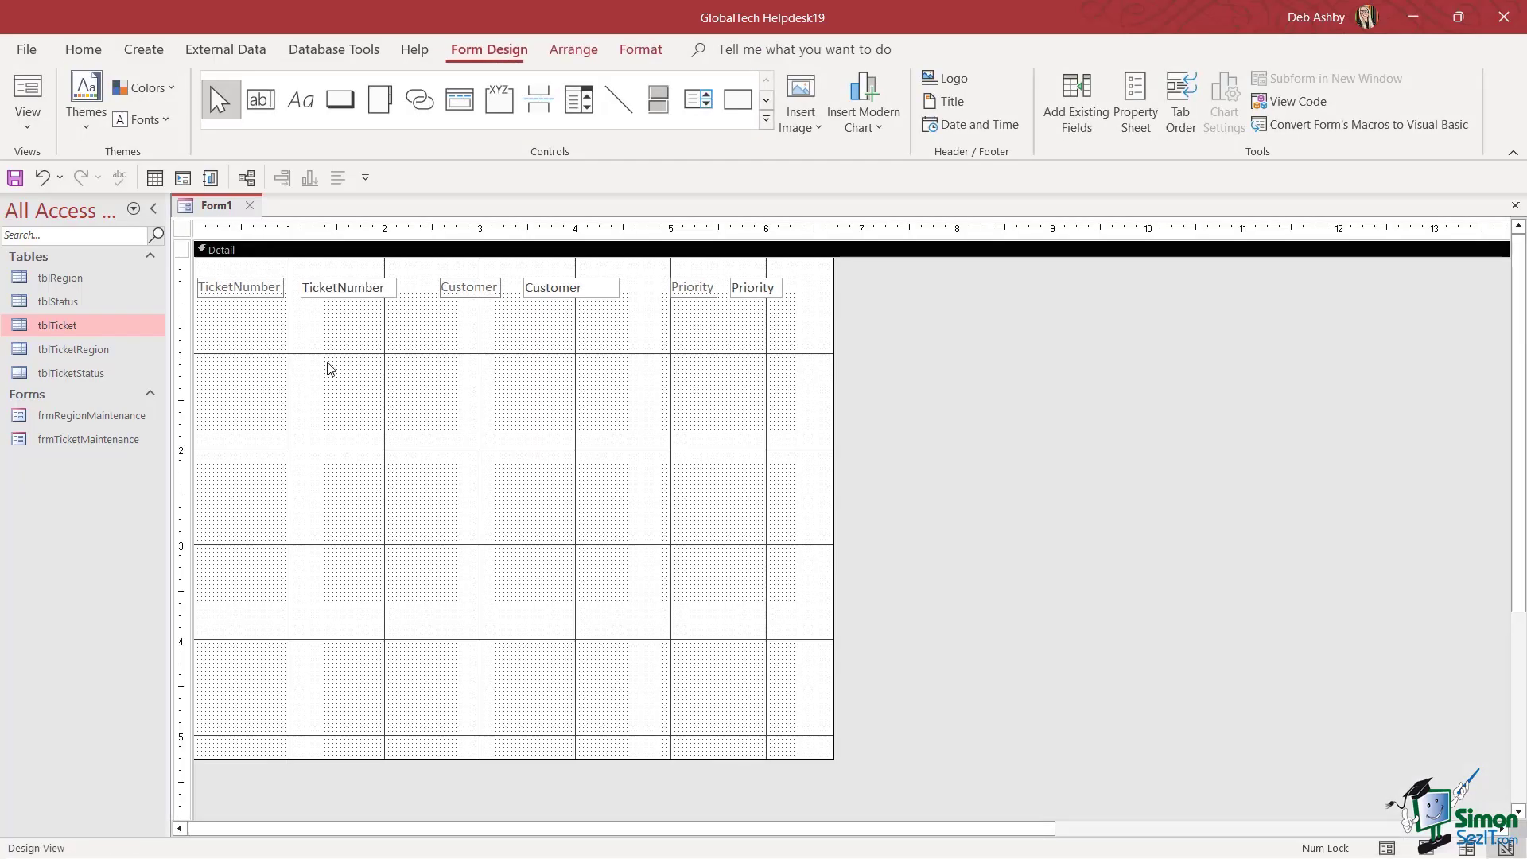
# Browse forward and back through several records in Form View to check the field widths, and return to Design View
pyautogui.rightClick(220, 208)
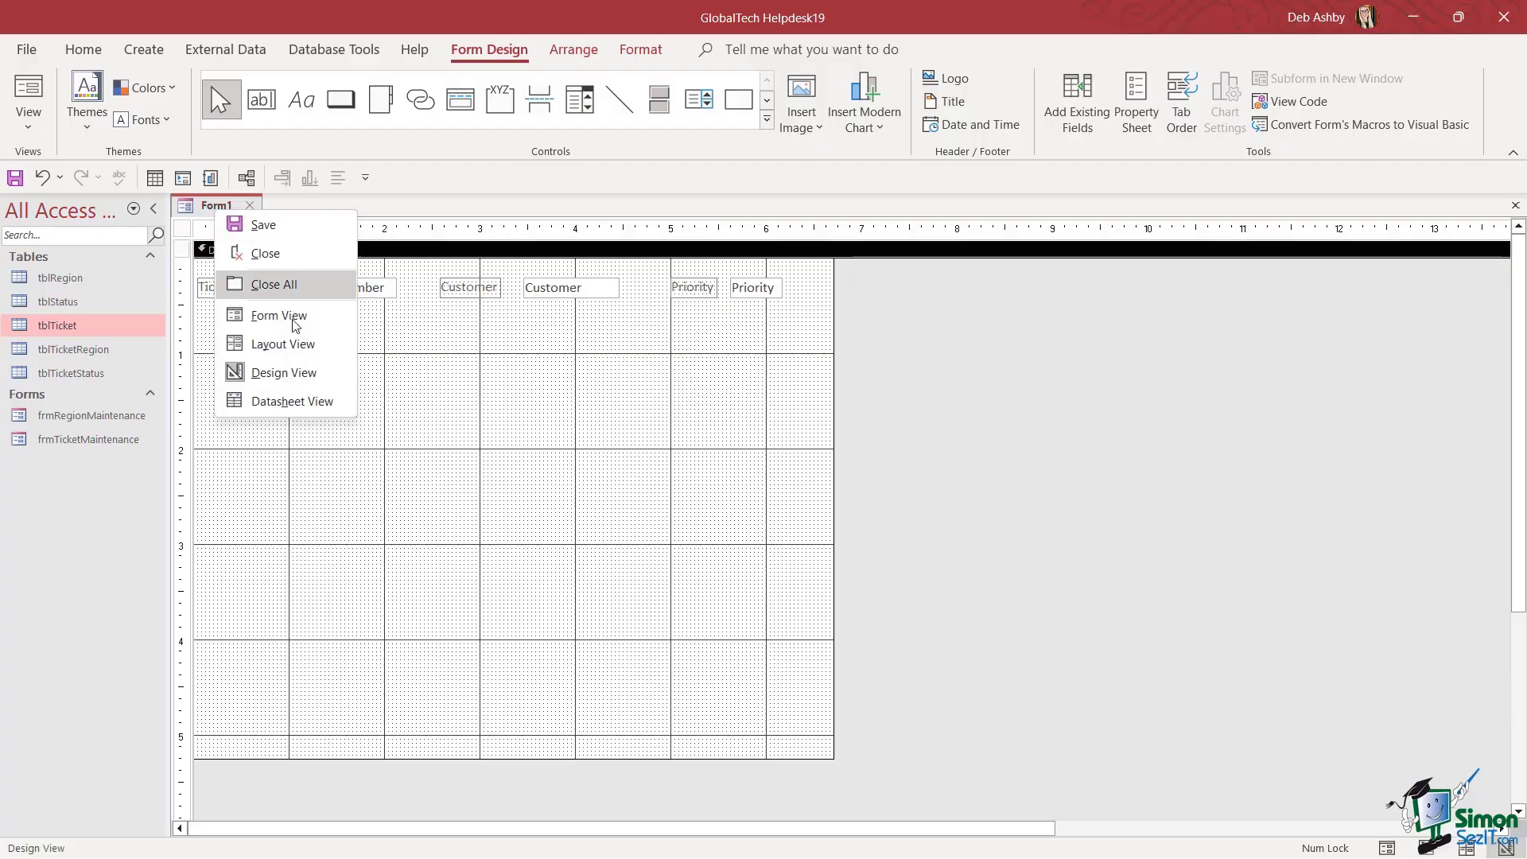
pyautogui.click(264, 315)
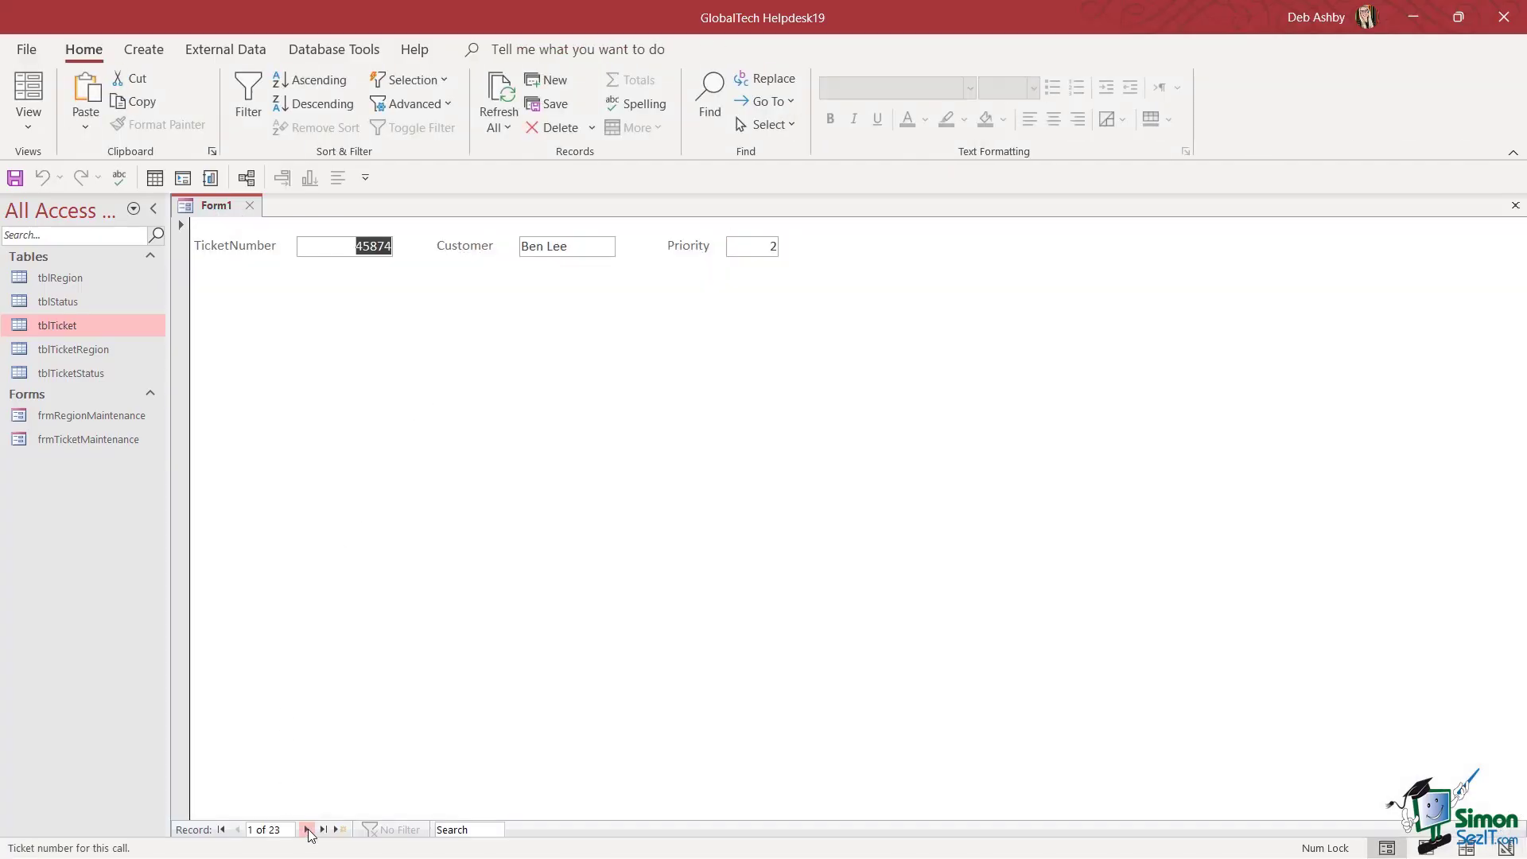
pyautogui.click(308, 830)
pyautogui.click(307, 829)
pyautogui.click(307, 830)
pyautogui.click(307, 830)
pyautogui.click(308, 830)
pyautogui.click(237, 829)
pyautogui.click(238, 829)
pyautogui.rightClick(214, 213)
pyautogui.click(266, 367)
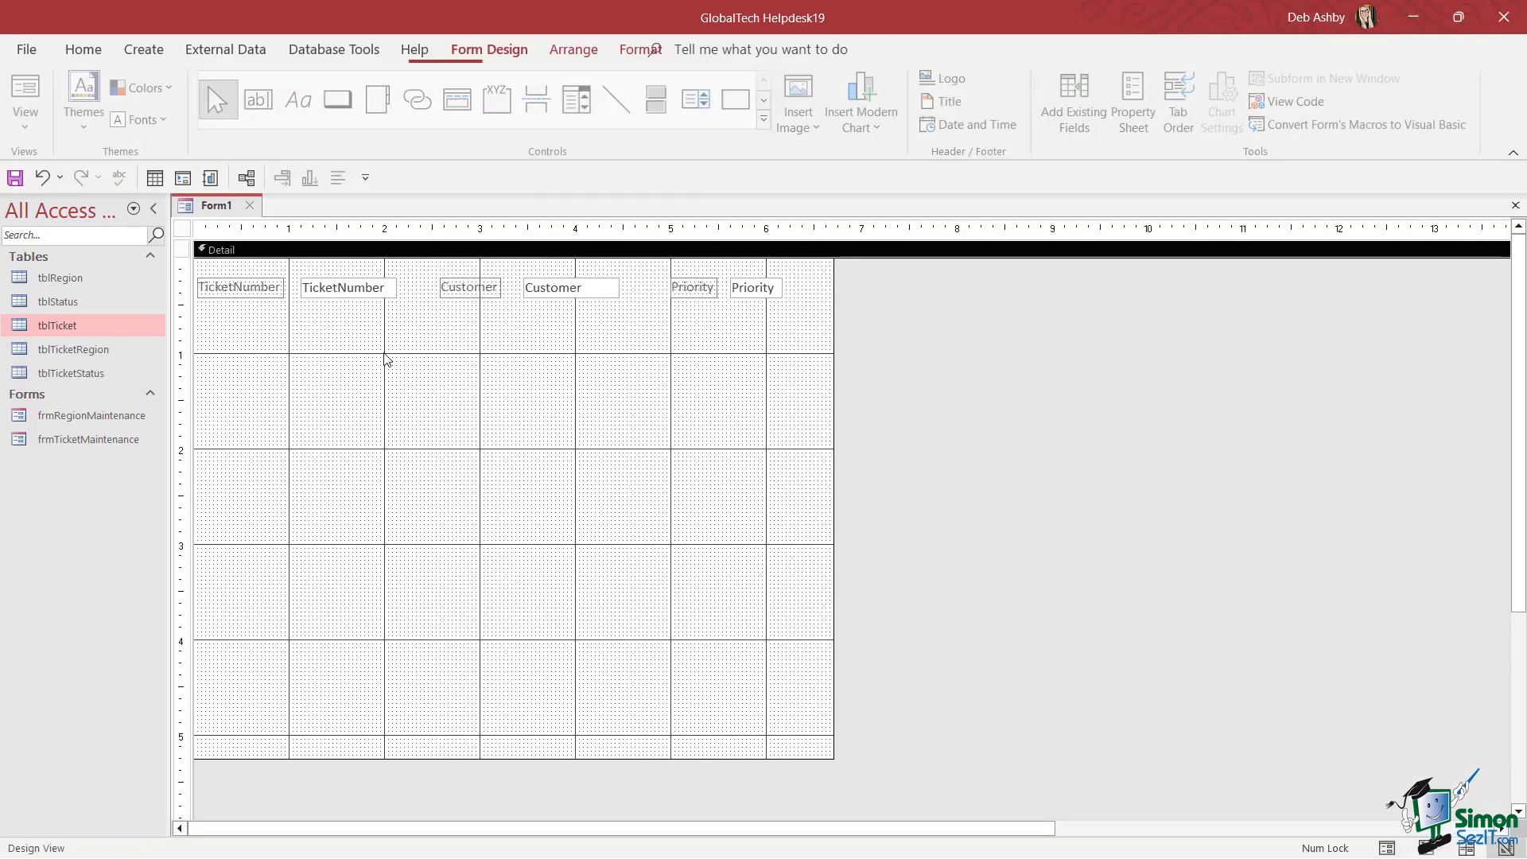
# Widen the Customer text box to fit longer names and shift it with its label slightly towards TicketNumber
pyautogui.click(586, 289)
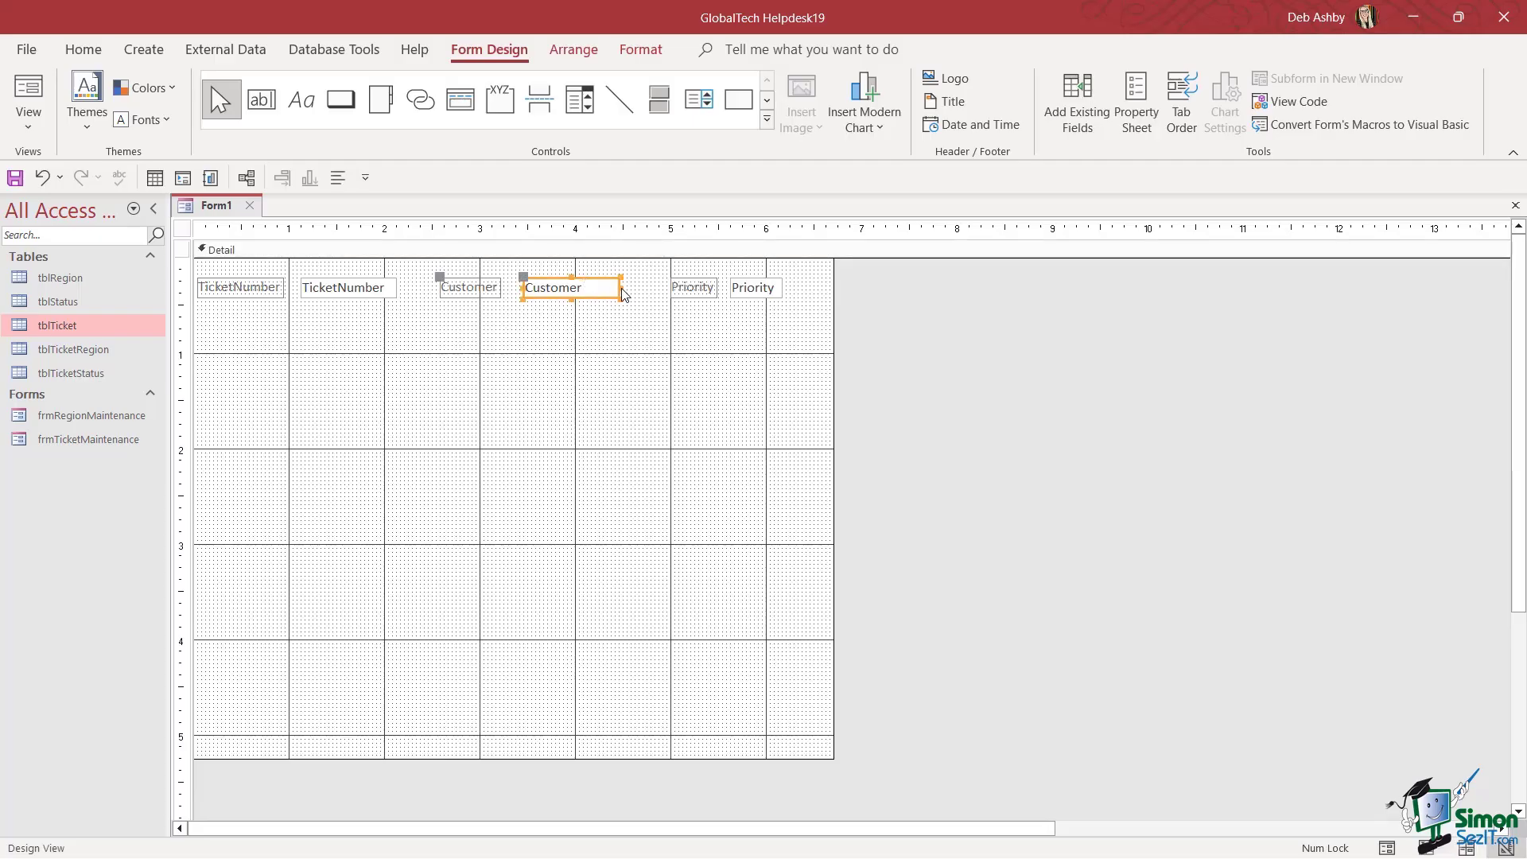
pyautogui.moveTo(622, 292); pyautogui.dragTo(649, 285)
pyautogui.click(486, 287)
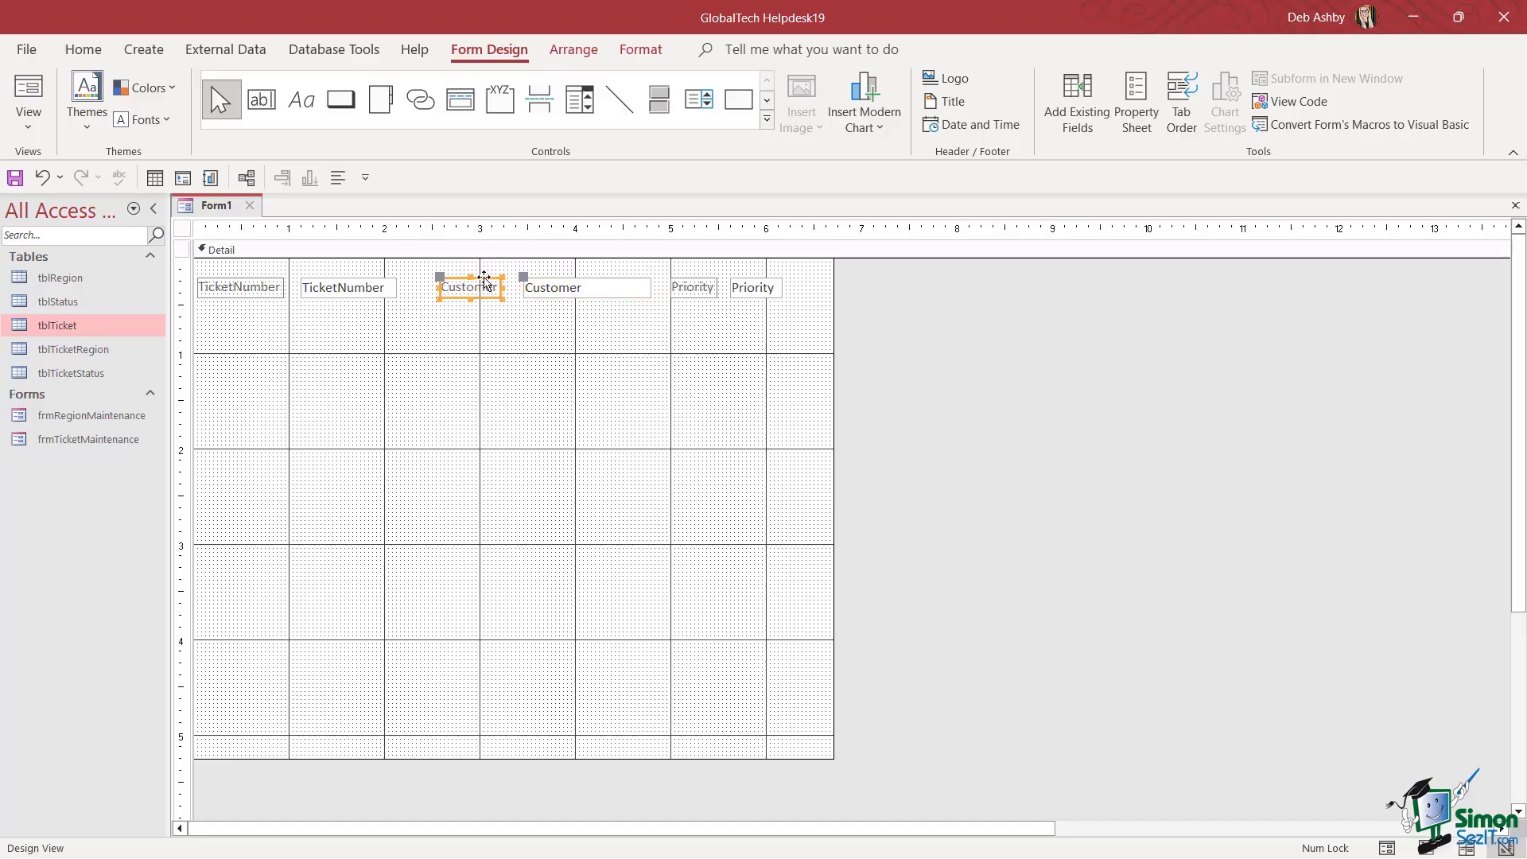
pyautogui.moveTo(484, 279); pyautogui.dragTo(468, 279)
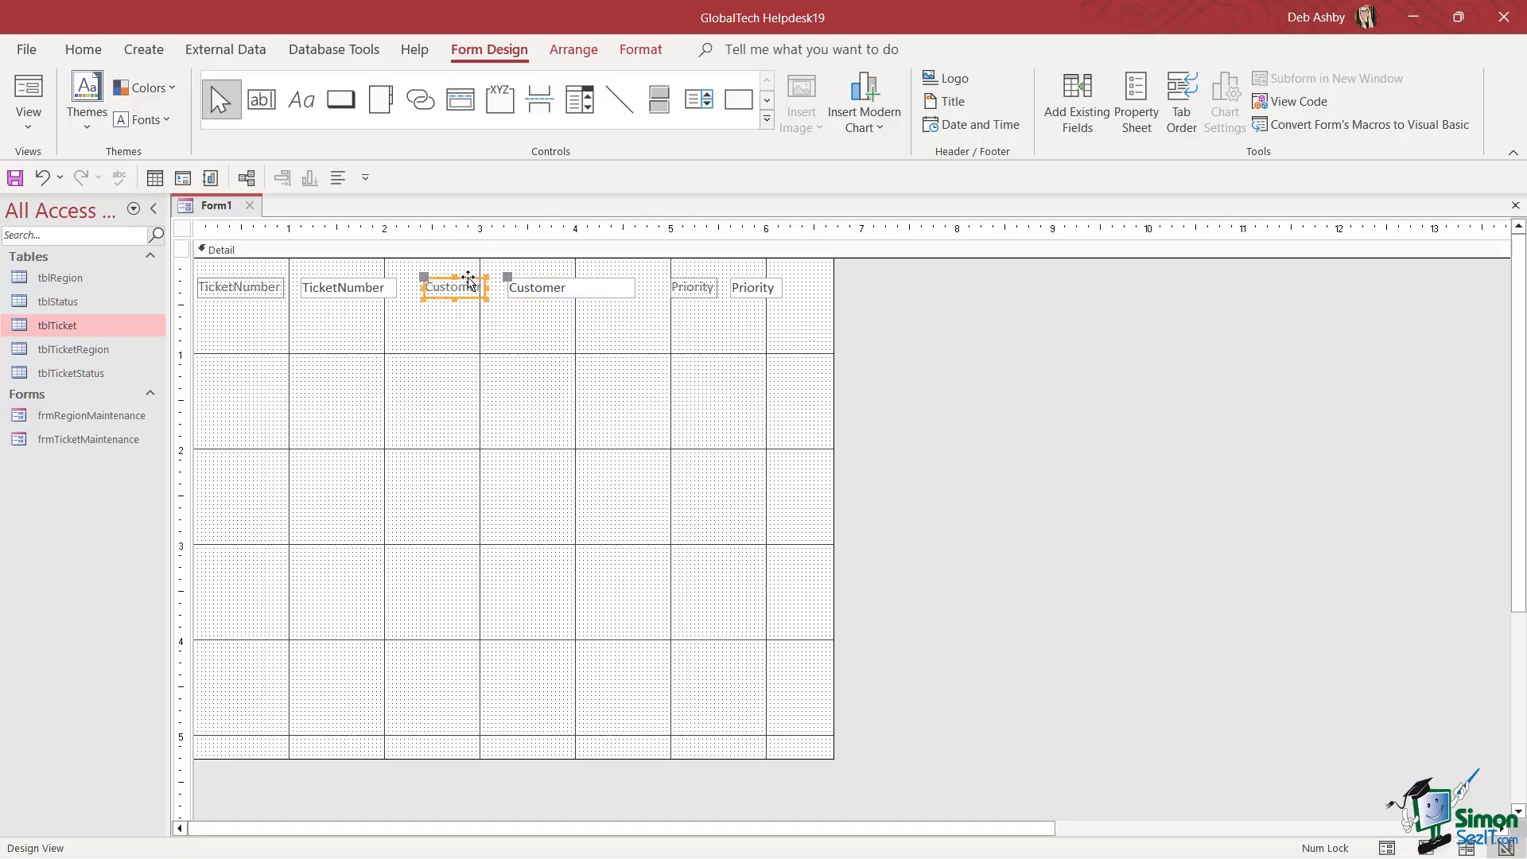
pyautogui.click(486, 323)
# Step through the records up to record 8 in Form View to check the widened Customer box, and return to Design View
pyautogui.rightClick(236, 214)
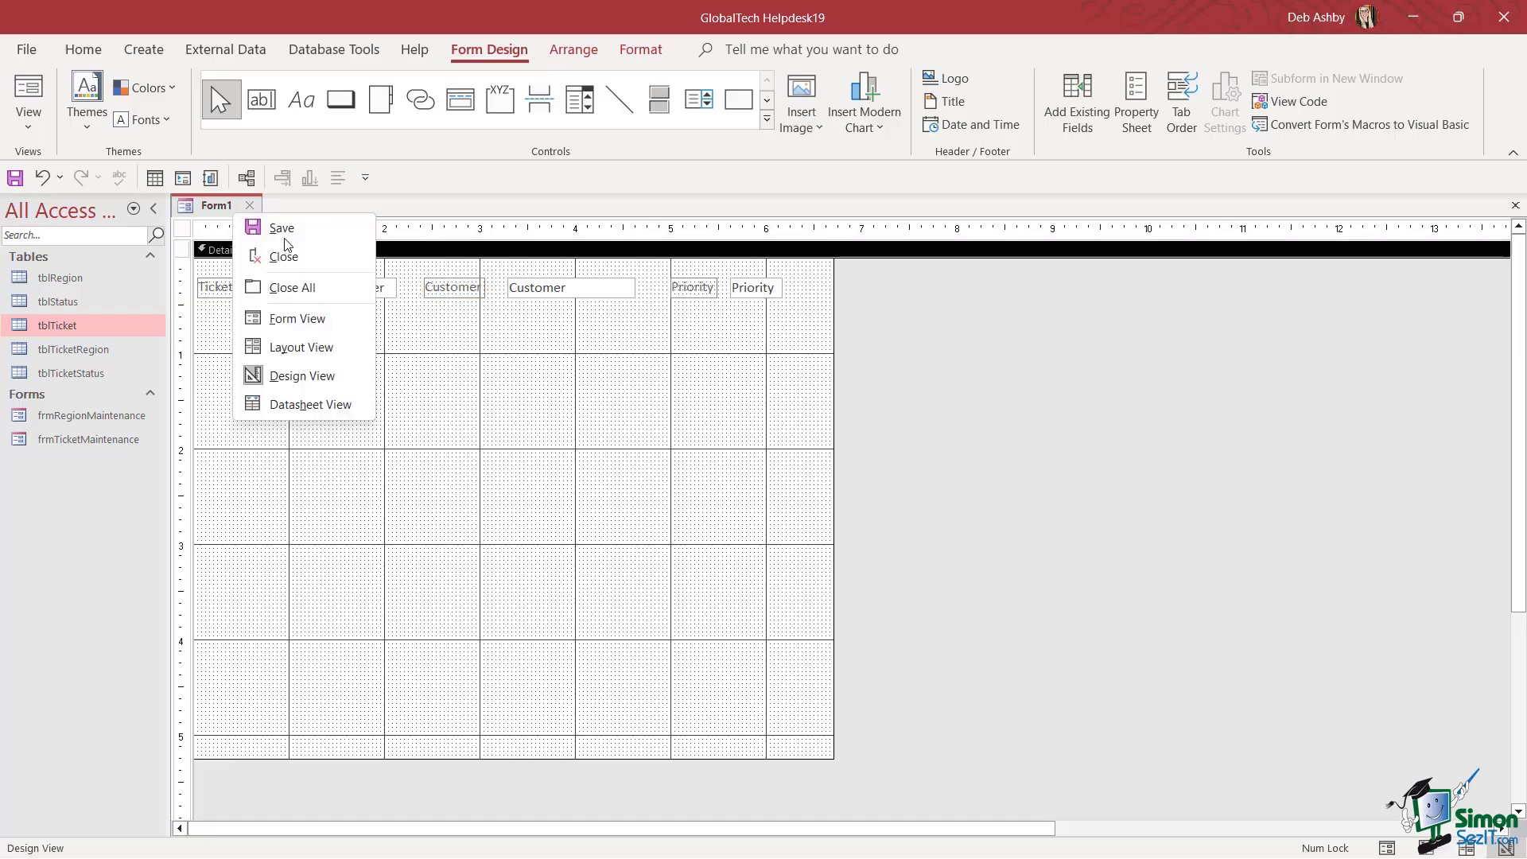
pyautogui.click(295, 317)
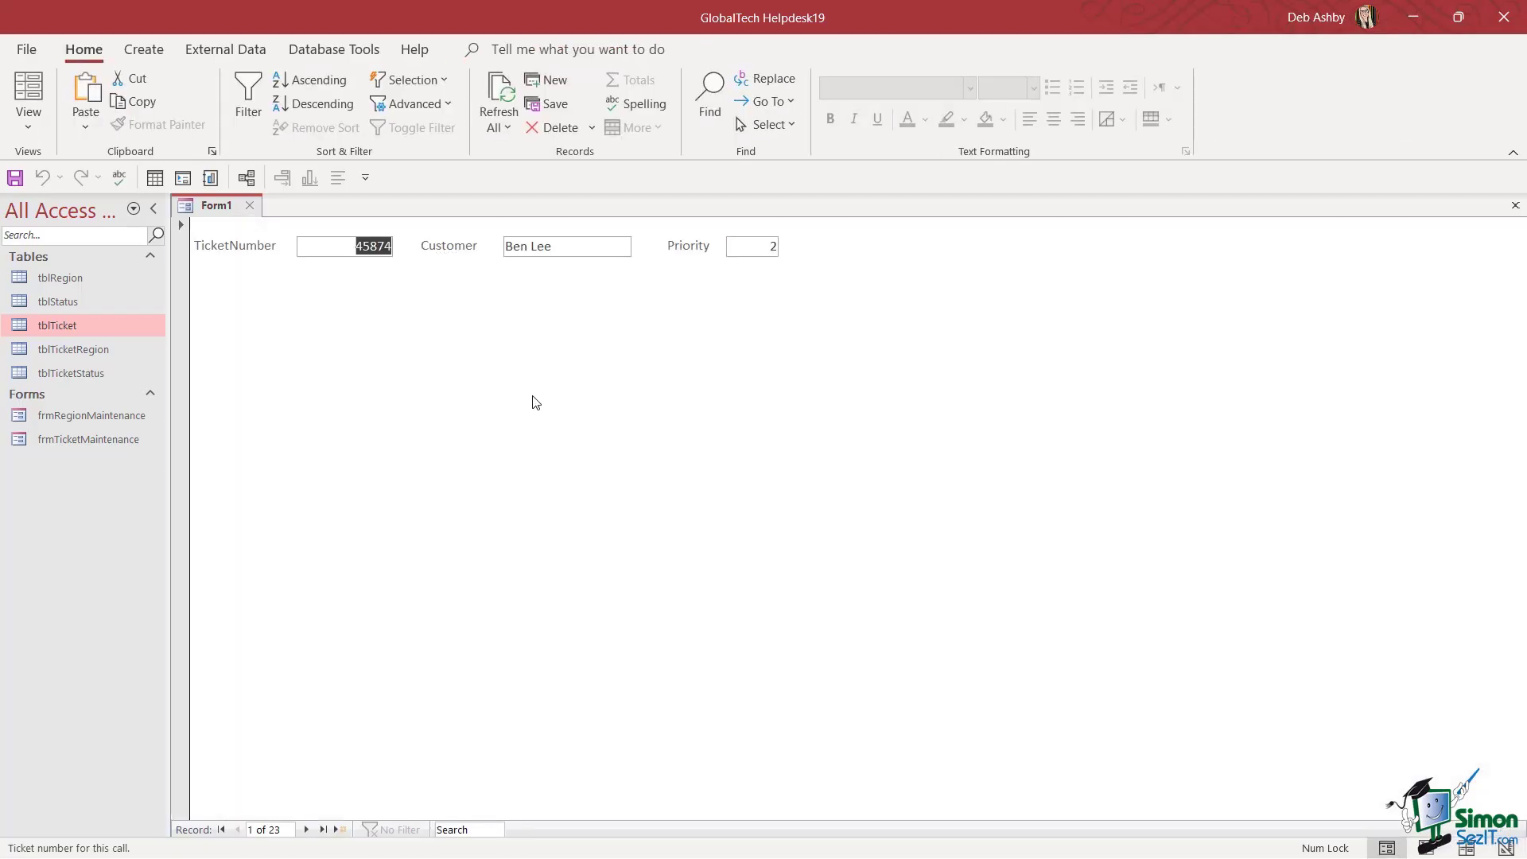
pyautogui.click(307, 830)
pyautogui.click(307, 830)
pyautogui.click(307, 829)
pyautogui.click(307, 830)
pyautogui.click(307, 829)
pyautogui.click(307, 830)
pyautogui.click(307, 829)
pyautogui.rightClick(216, 206)
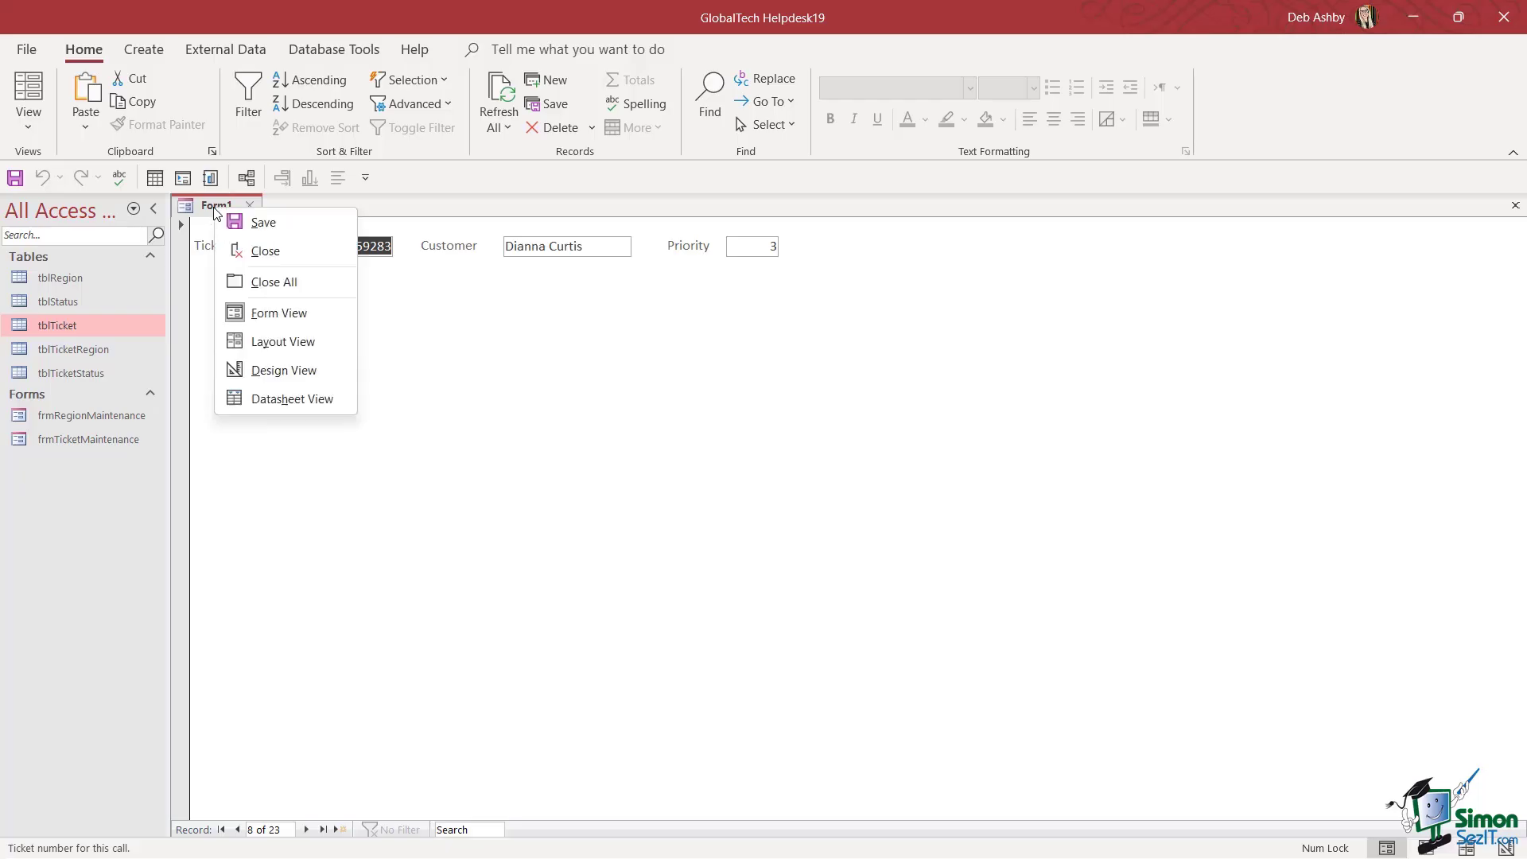
pyautogui.click(288, 369)
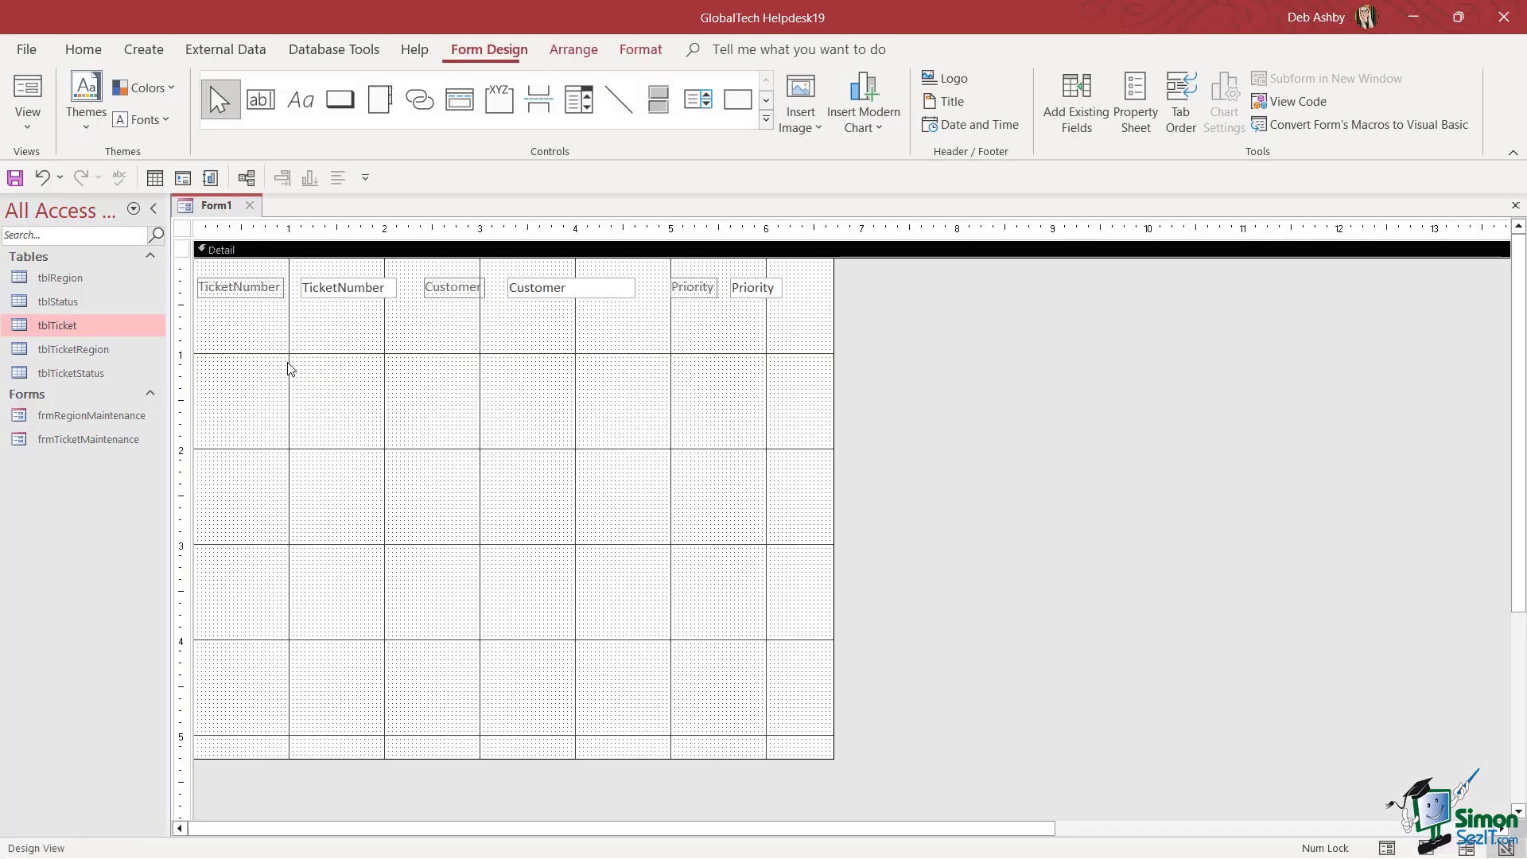
# Save the new form as frmTicketDesign
pyautogui.rightClick(217, 209)
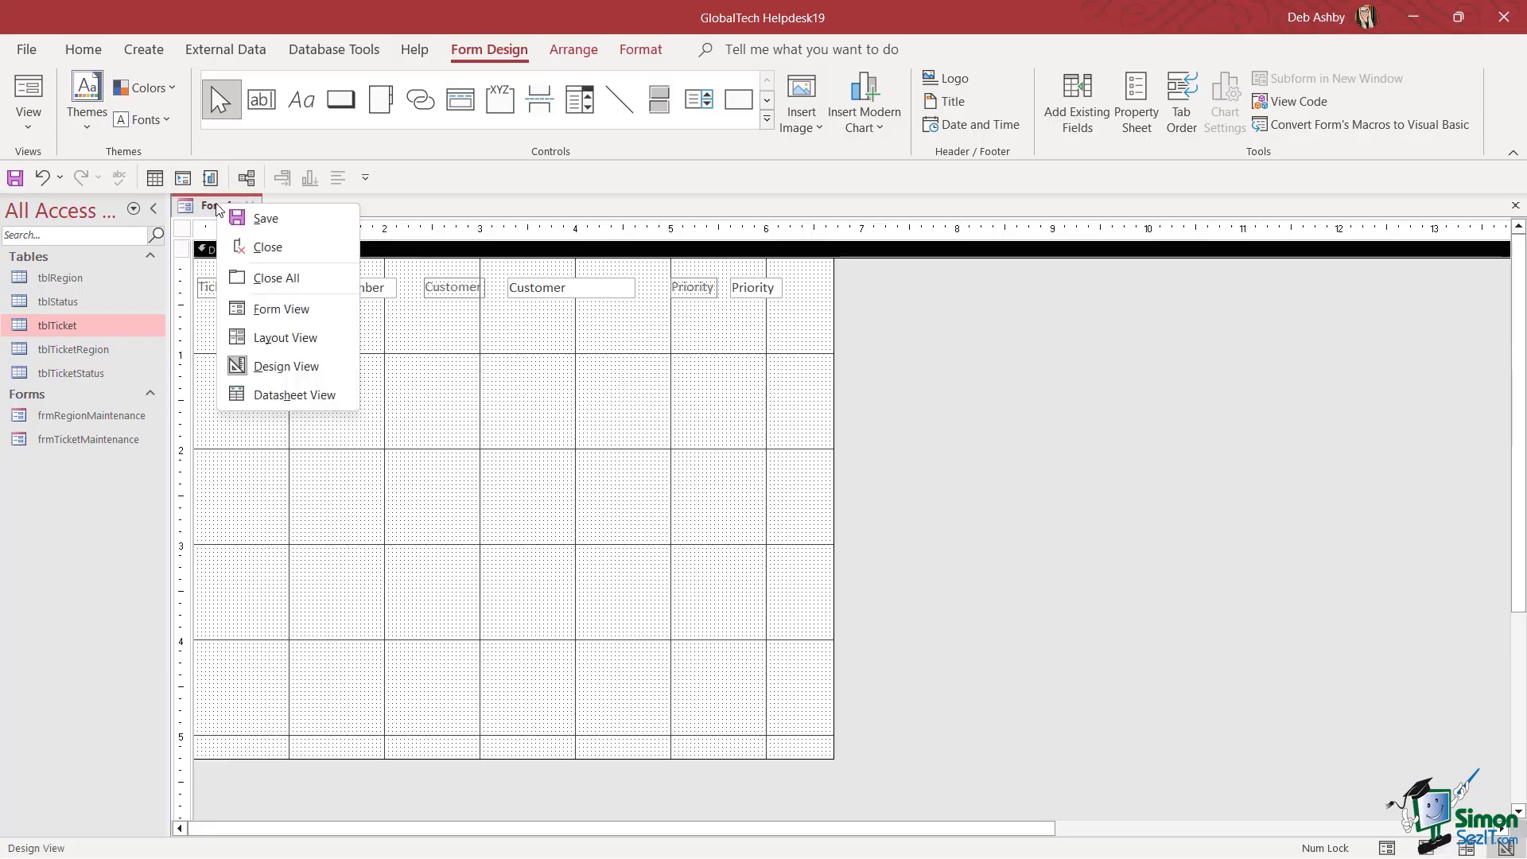
pyautogui.click(274, 221)
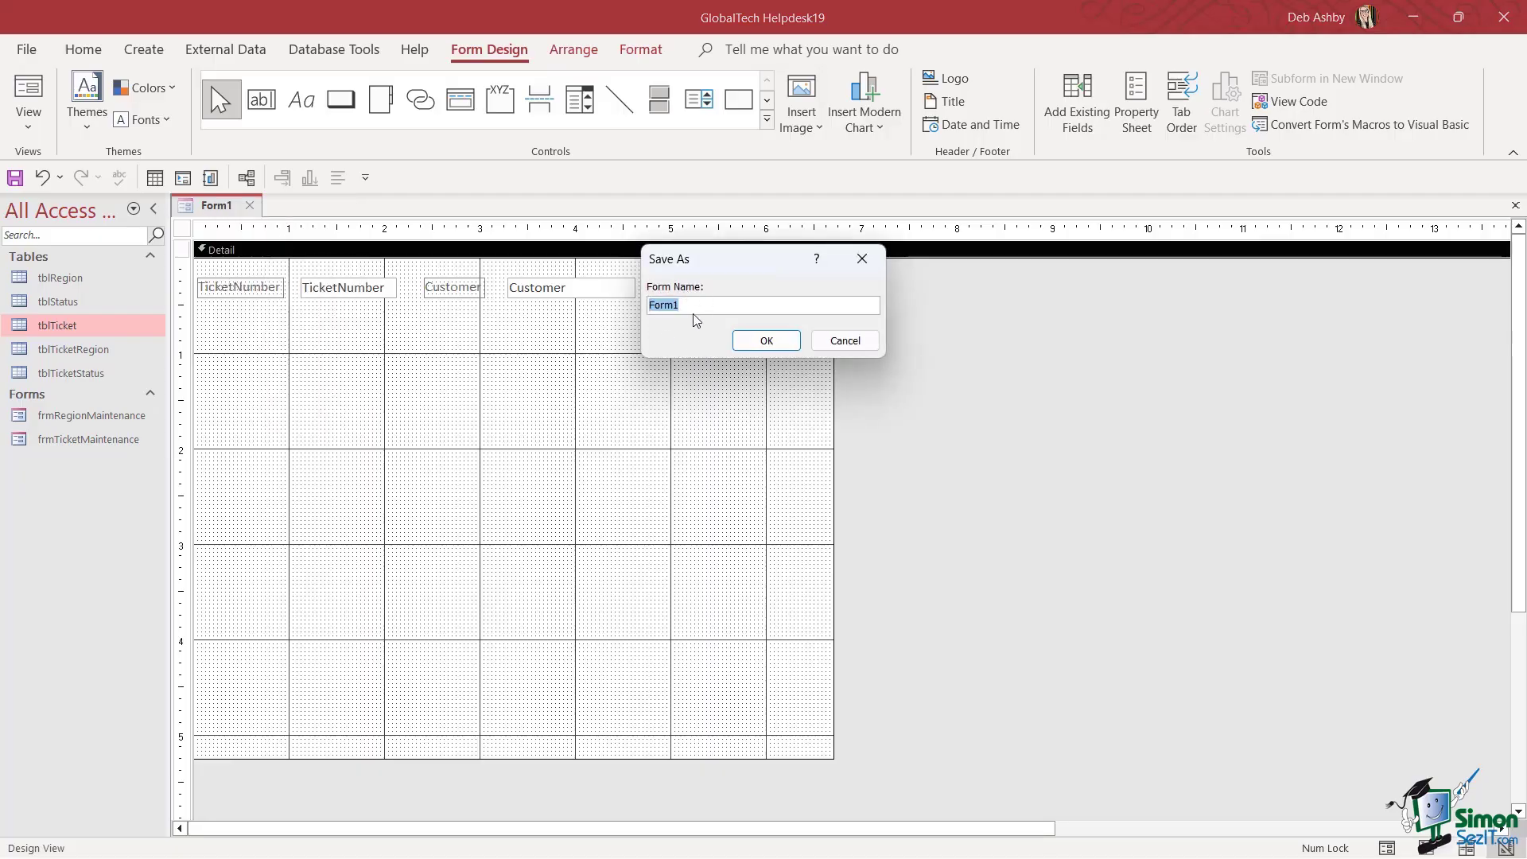
pyautogui.write('frmTicketDesign')
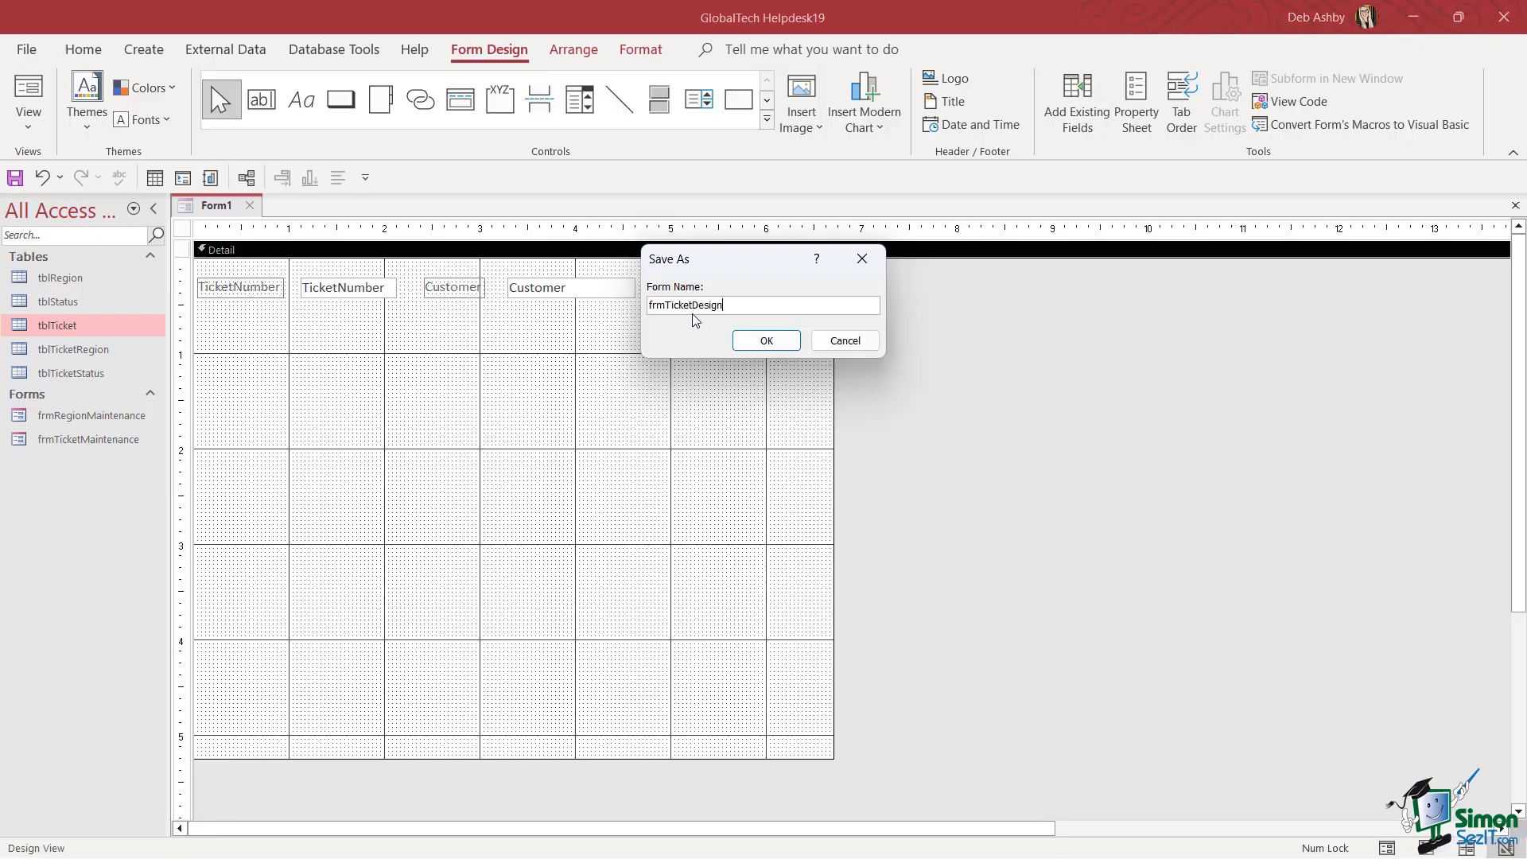
pyautogui.click(765, 341)
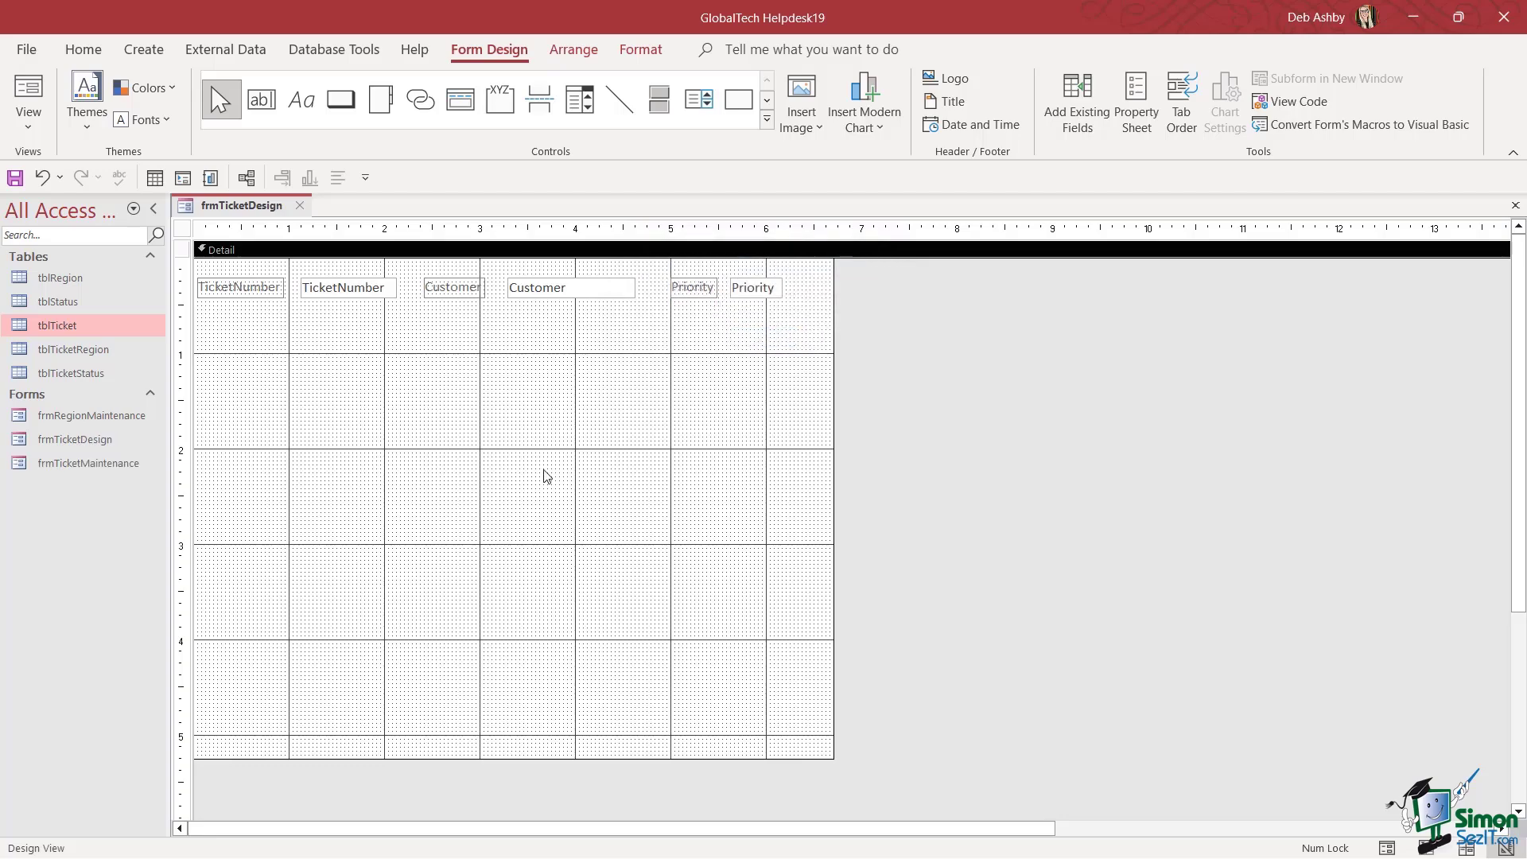
# Add the existing ID field to the Detail section and move it with its label below the TicketNumber row
pyautogui.click(1078, 105)
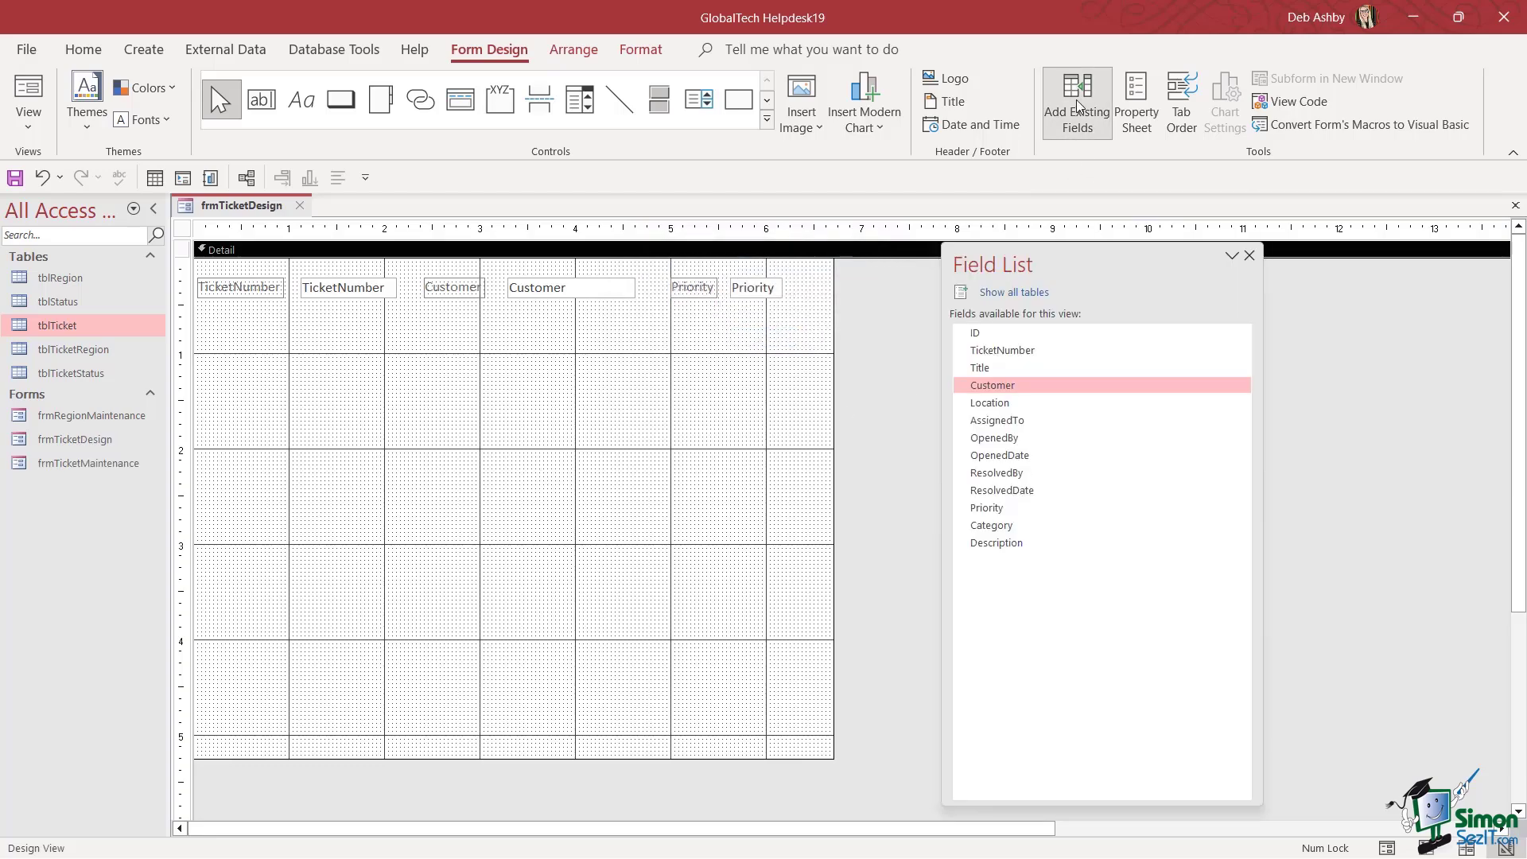
pyautogui.doubleClick(994, 333)
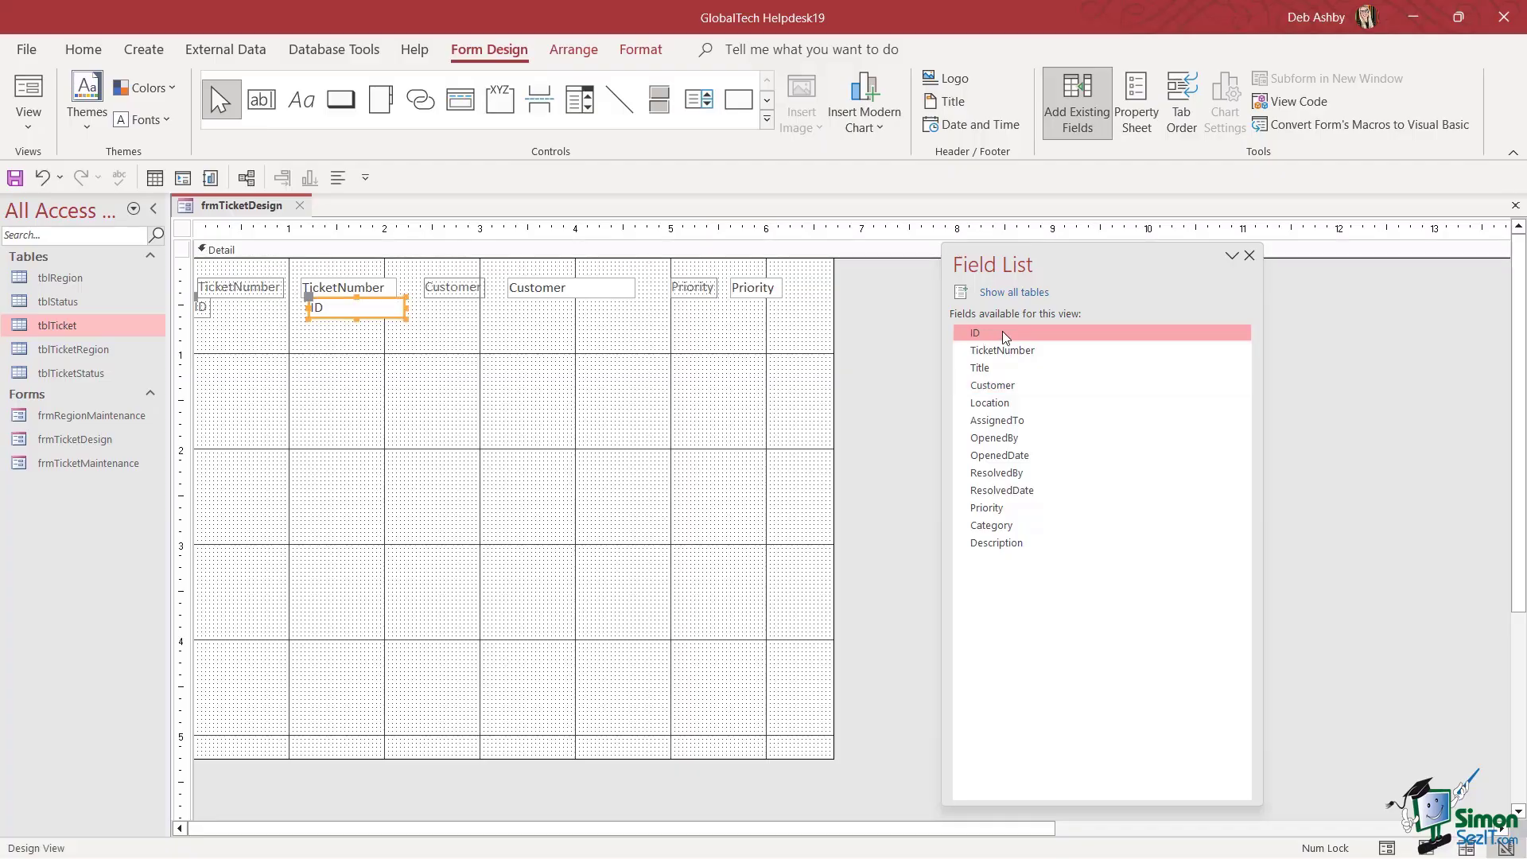
pyautogui.moveTo(374, 319); pyautogui.dragTo(386, 390)
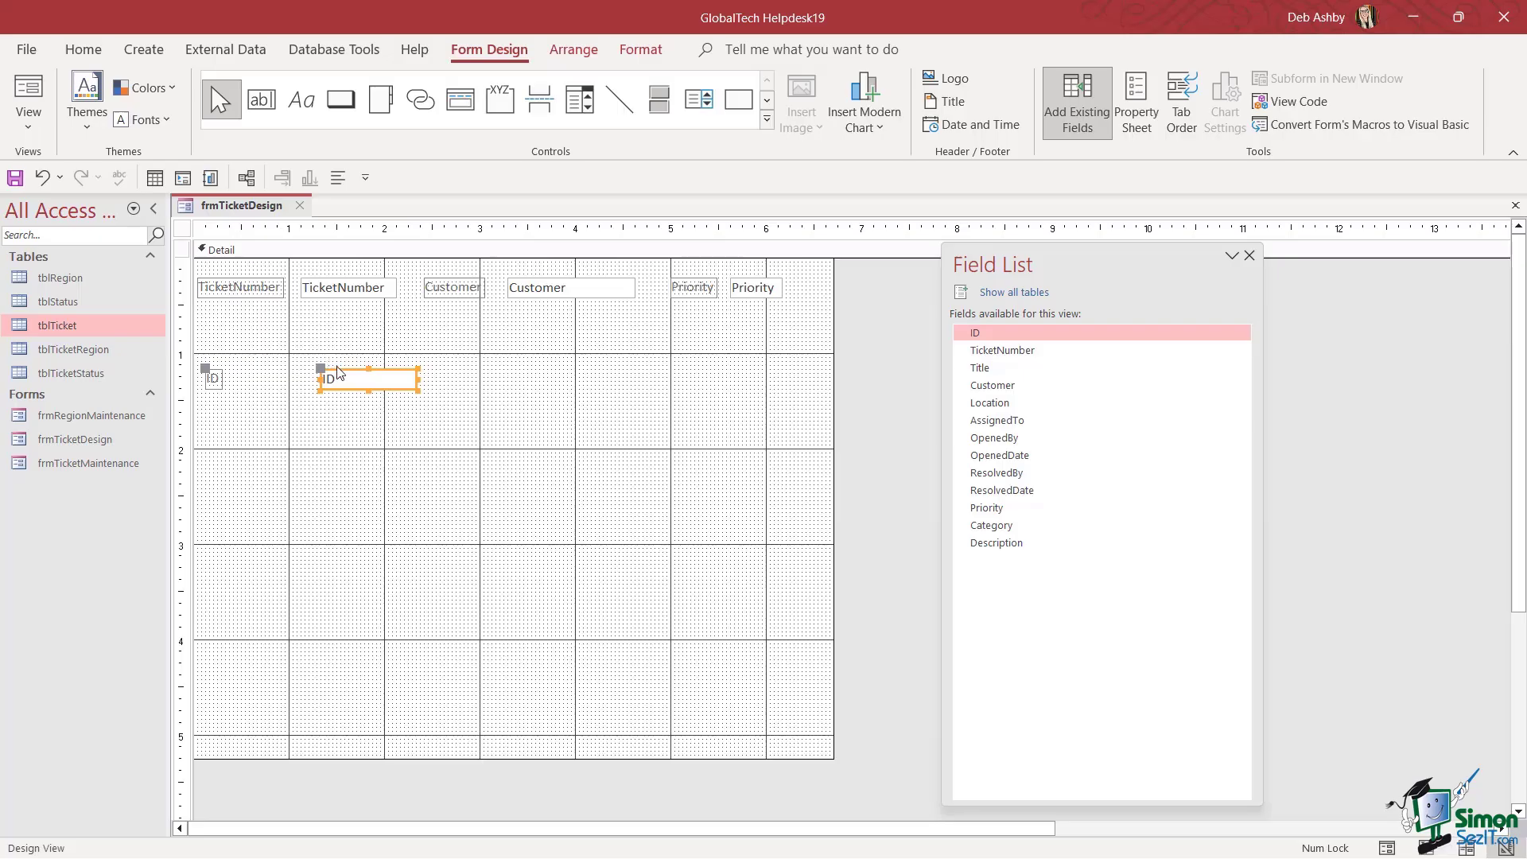
# Move all the TicketNumber, Customer and Priority labels and text boxes together down to just above the 1 mark on the vertical ruler
pyautogui.click(260, 290)
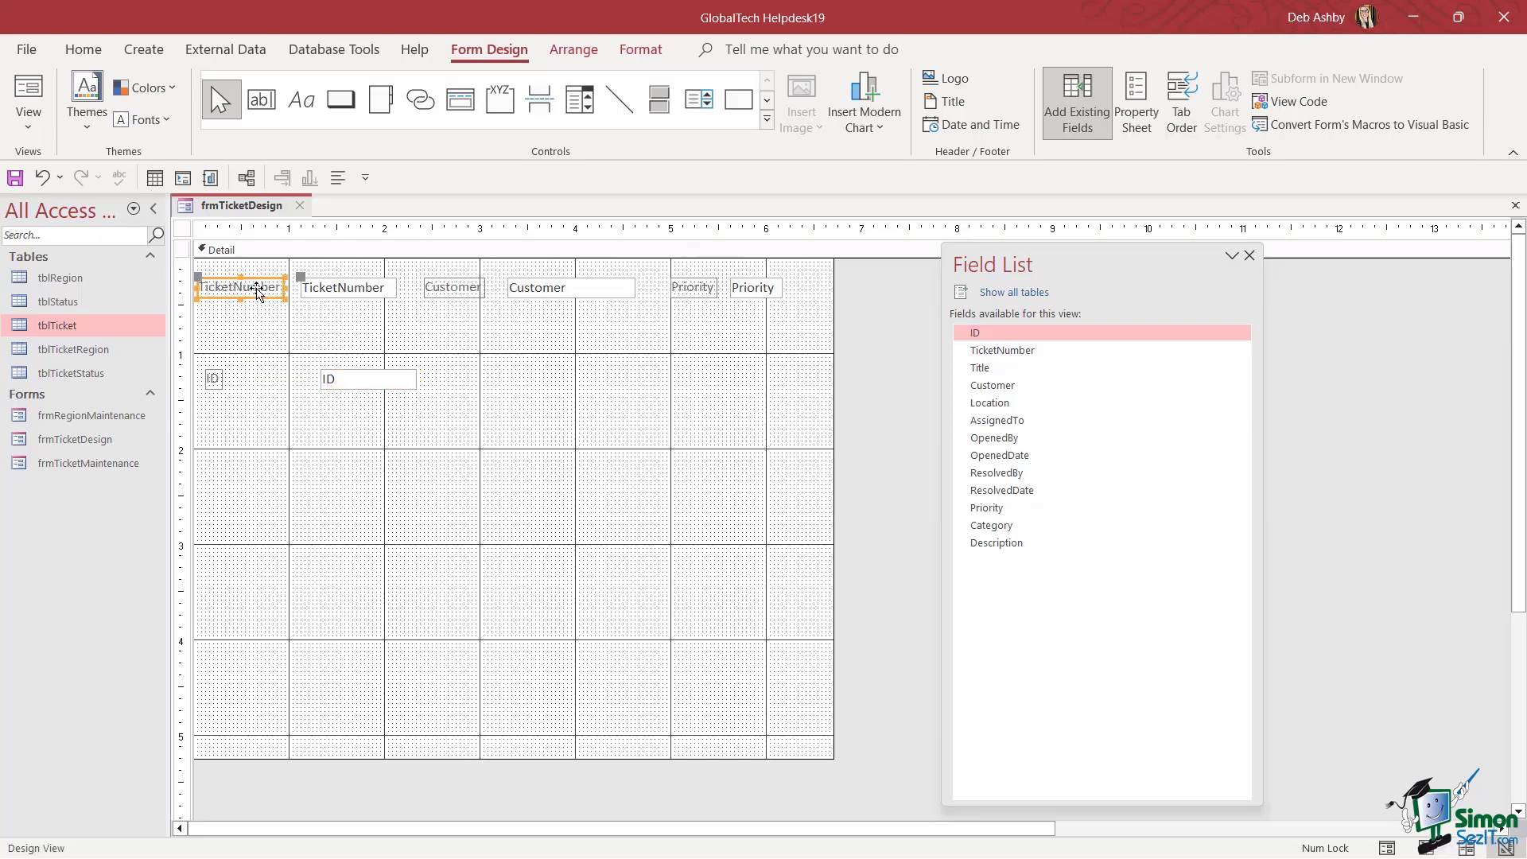
pyautogui.keyDown('ctrl'); pyautogui.click(361, 294); pyautogui.keyUp('ctrl')
pyautogui.keyDown('ctrl'); pyautogui.click(454, 291); pyautogui.keyUp('ctrl')
pyautogui.keyDown('ctrl'); pyautogui.click(605, 293); pyautogui.keyUp('ctrl')
pyautogui.keyDown('ctrl'); pyautogui.click(704, 294); pyautogui.keyUp('ctrl')
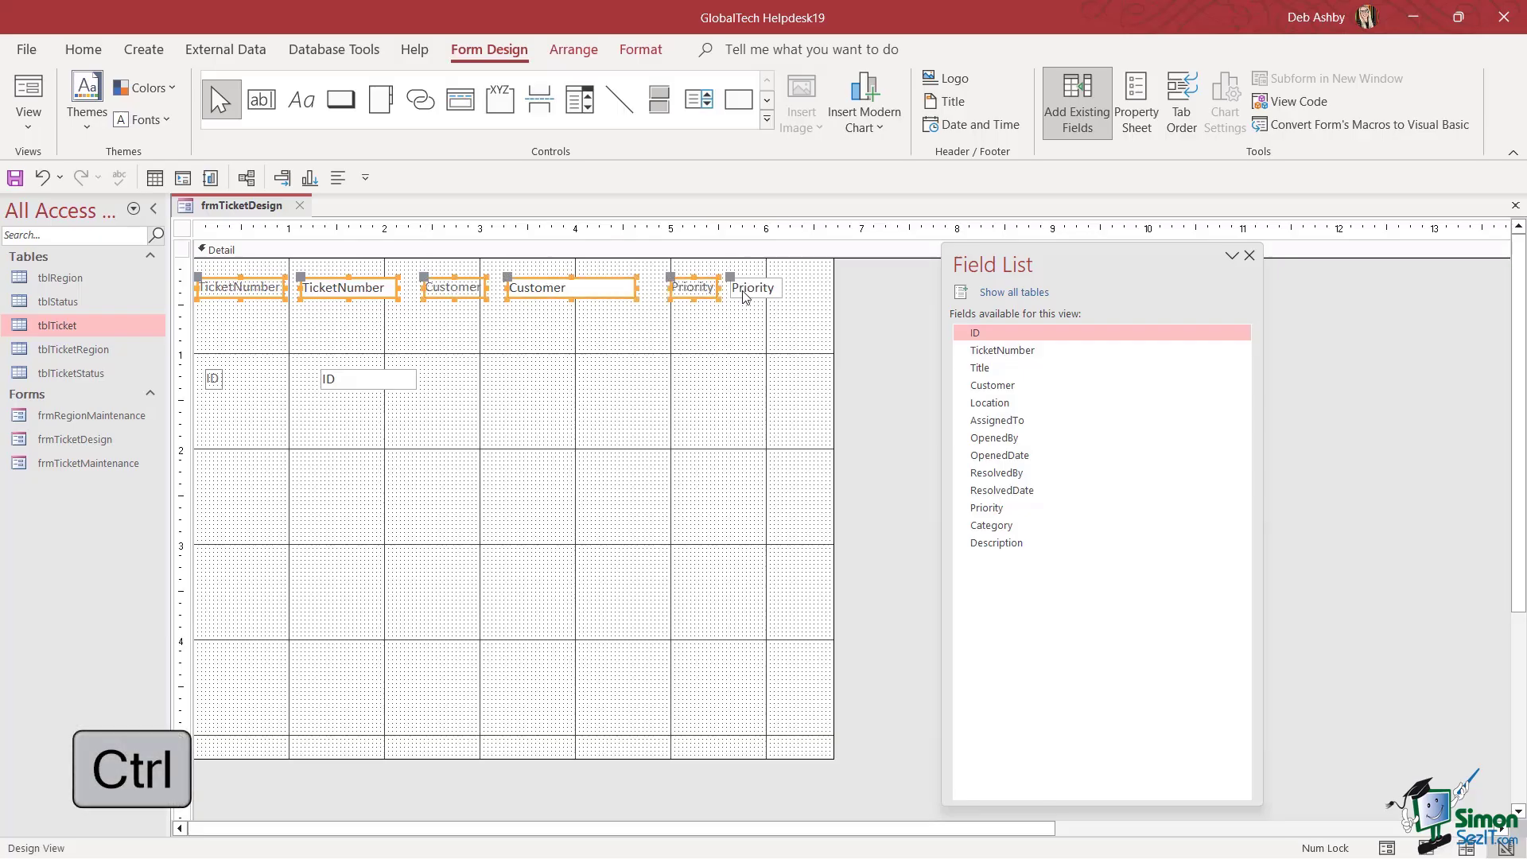
pyautogui.keyDown('ctrl'); pyautogui.click(745, 294); pyautogui.keyUp('ctrl')
pyautogui.moveTo(582, 301); pyautogui.dragTo(580, 350)
pyautogui.click(351, 390)
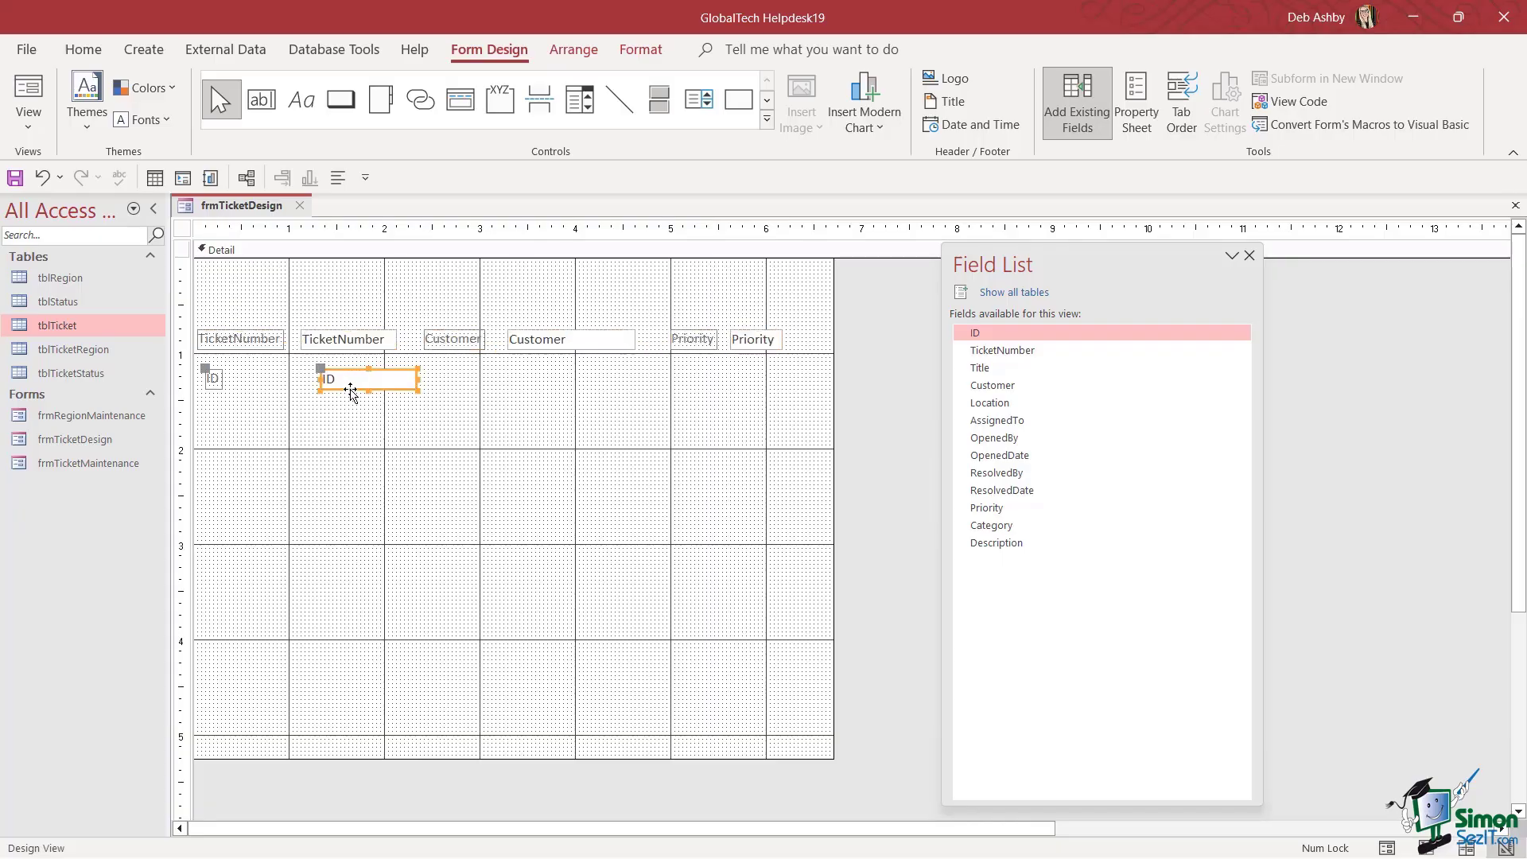
# Move the ID label and text box above the TicketNumber row and narrow the ID text box
pyautogui.moveTo(351, 390); pyautogui.dragTo(230, 275)
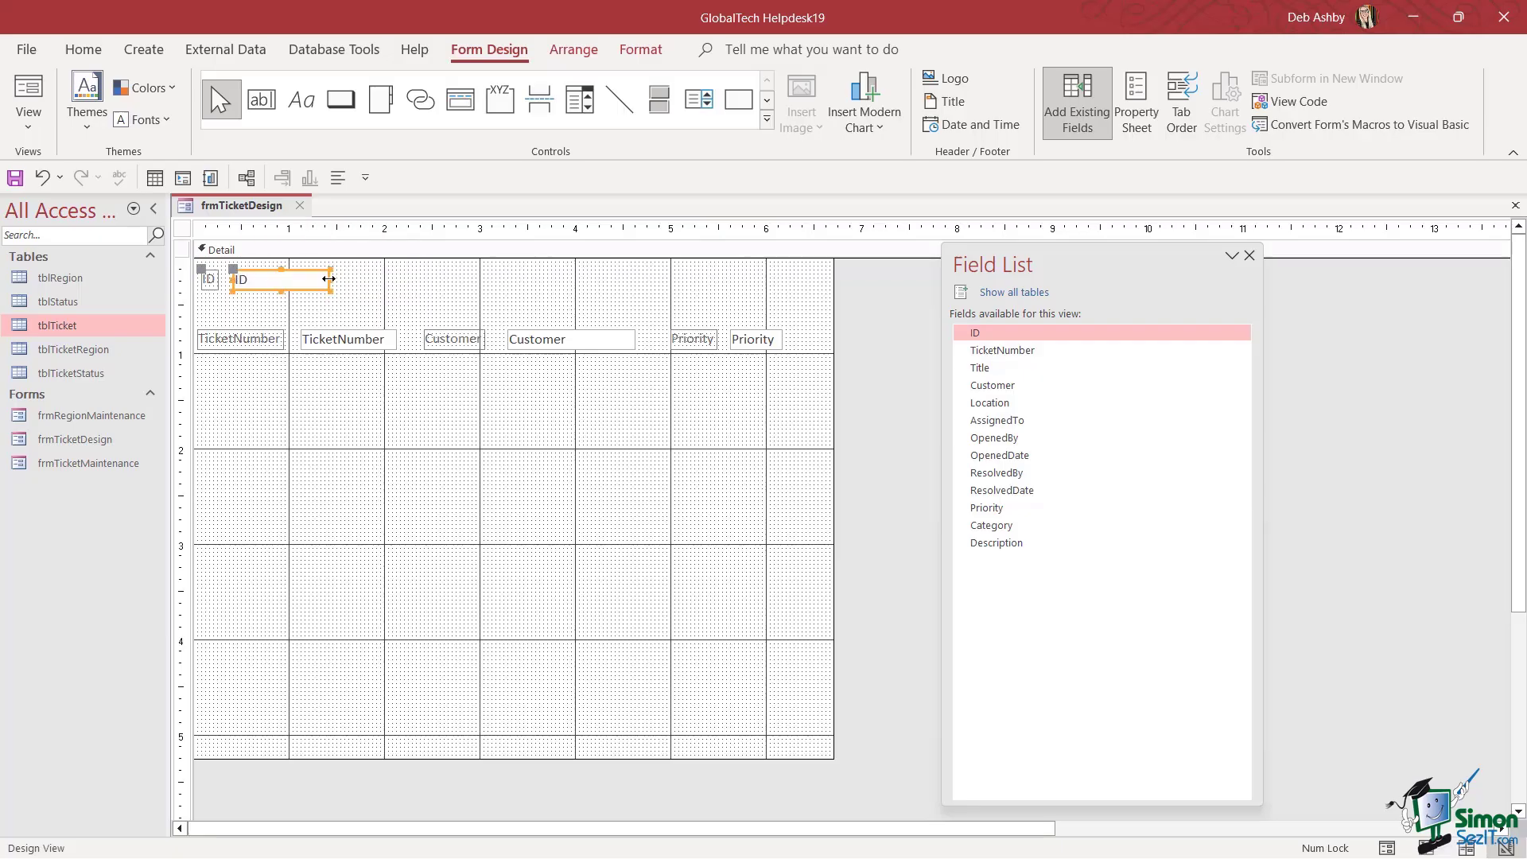
pyautogui.moveTo(329, 278); pyautogui.dragTo(295, 278)
pyautogui.click(464, 413)
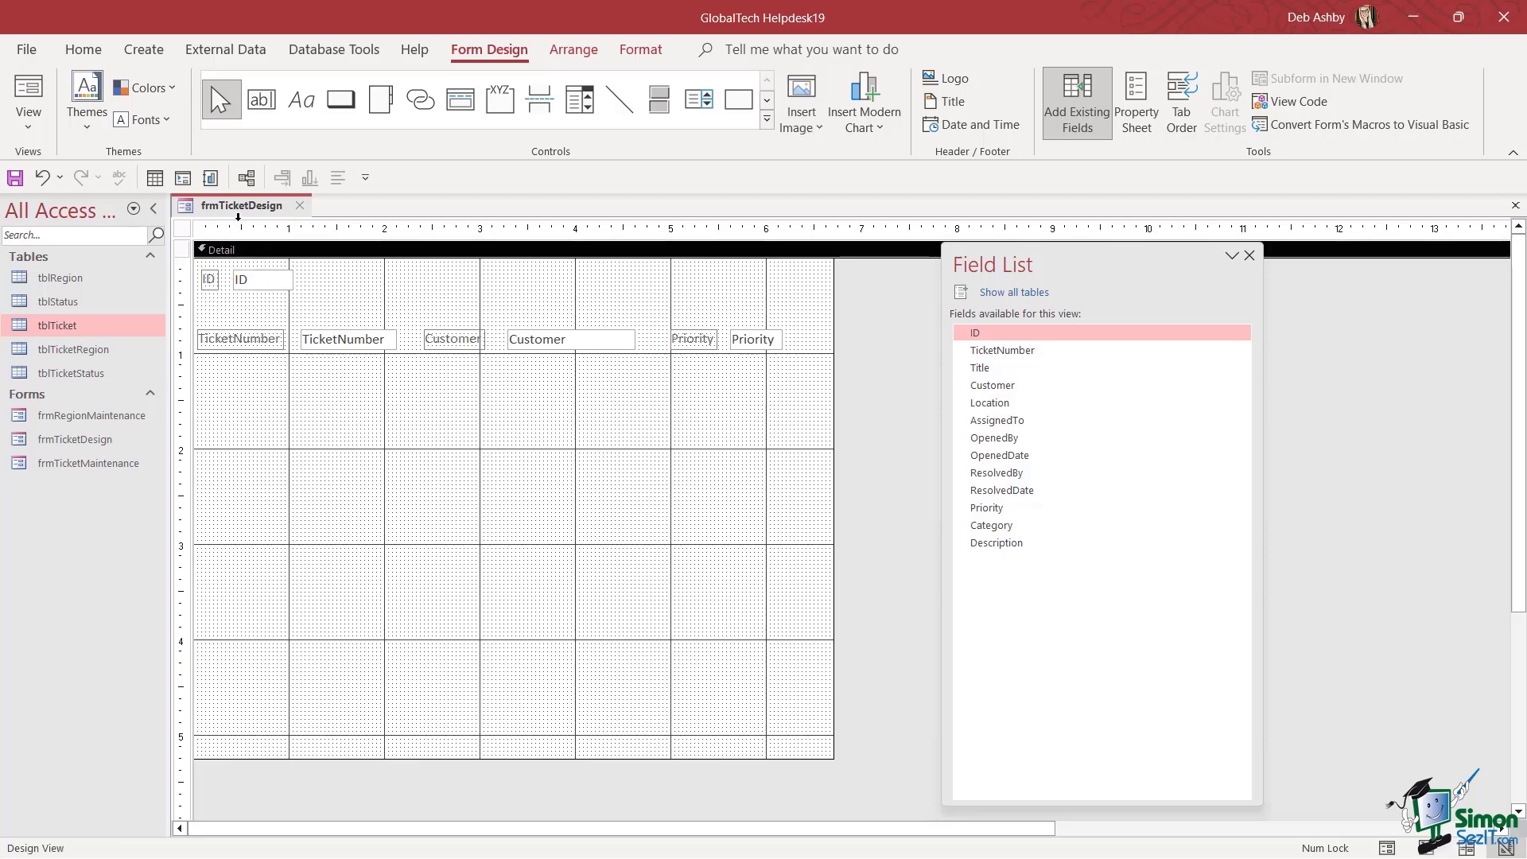
# Check the repositioned ID field in Form View and return to Design View
pyautogui.rightClick(238, 216)
pyautogui.click(291, 319)
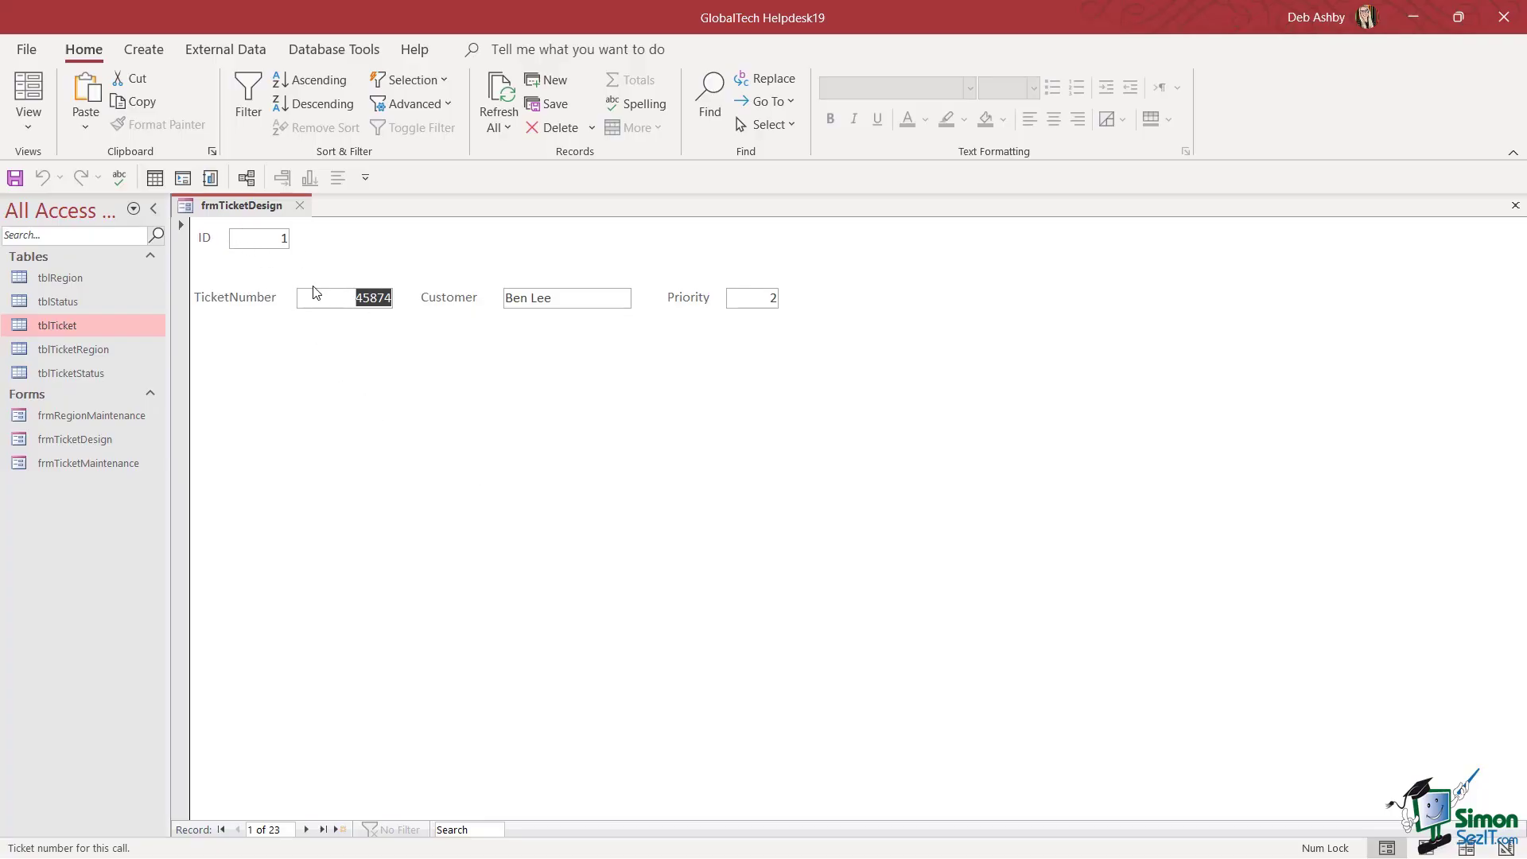
pyautogui.rightClick(251, 208)
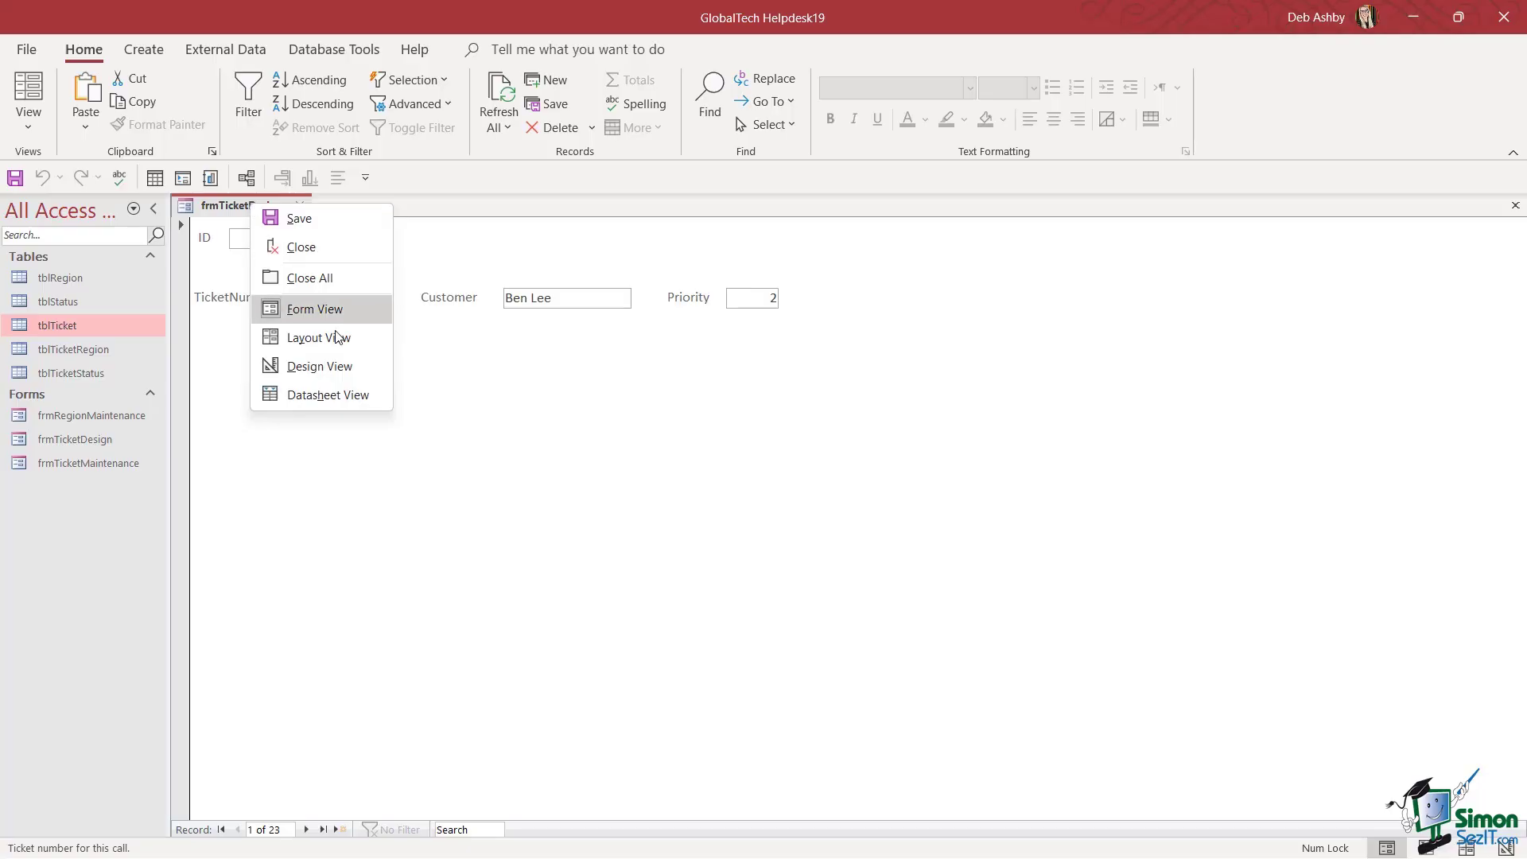
pyautogui.click(317, 368)
# Place the ID text box directly above the TicketNumber box, align it with its label by their tops, and preview the form
pyautogui.click(250, 288)
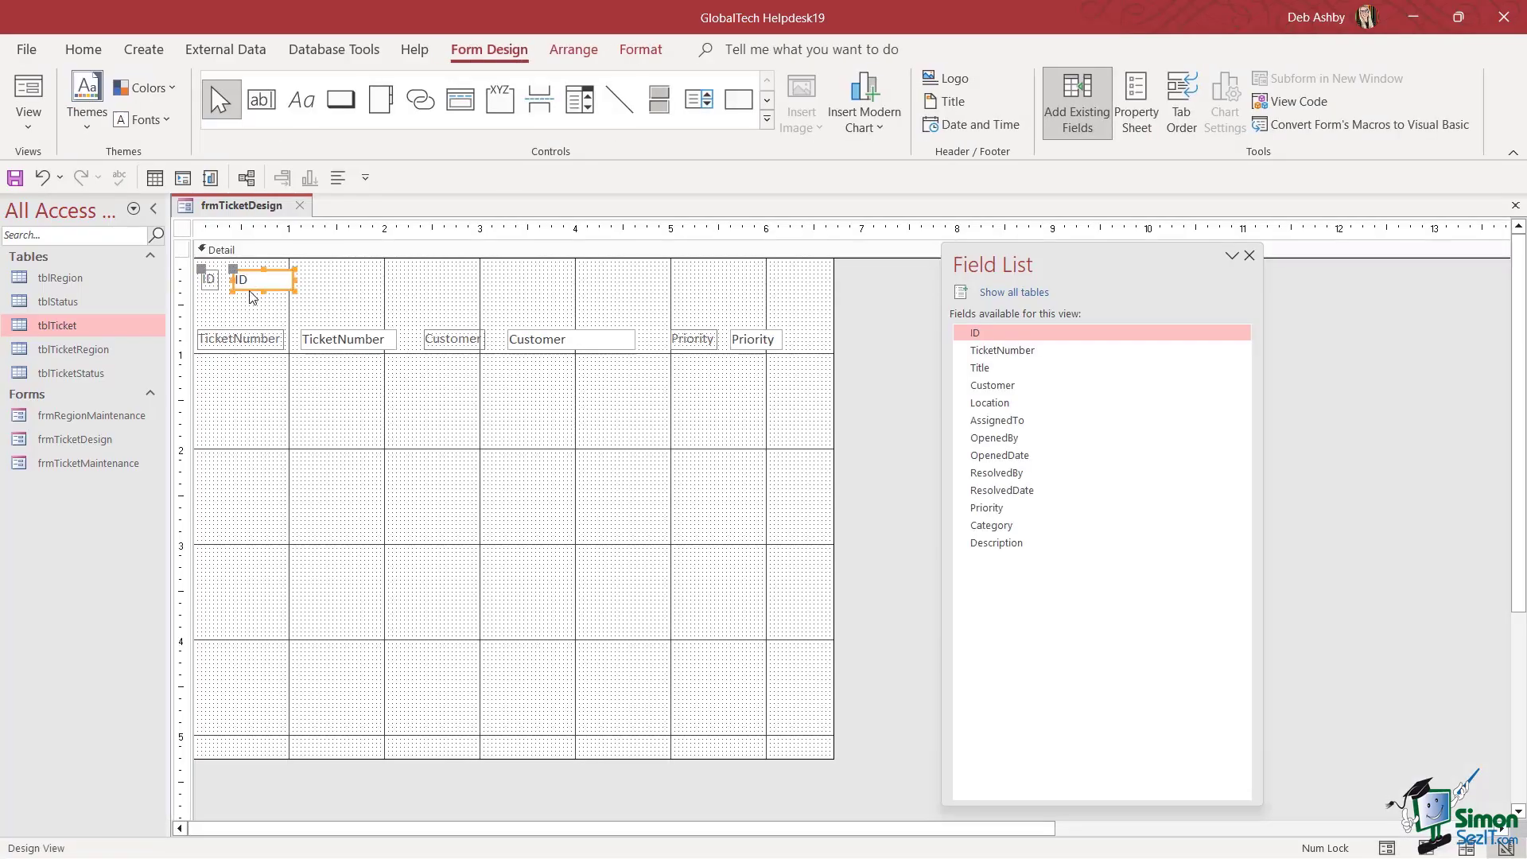
pyautogui.moveTo(250, 293)
pyautogui.mouseDown()
pyautogui.moveTo(317, 293)
pyautogui.moveTo(201, 275)
pyautogui.mouseUp()
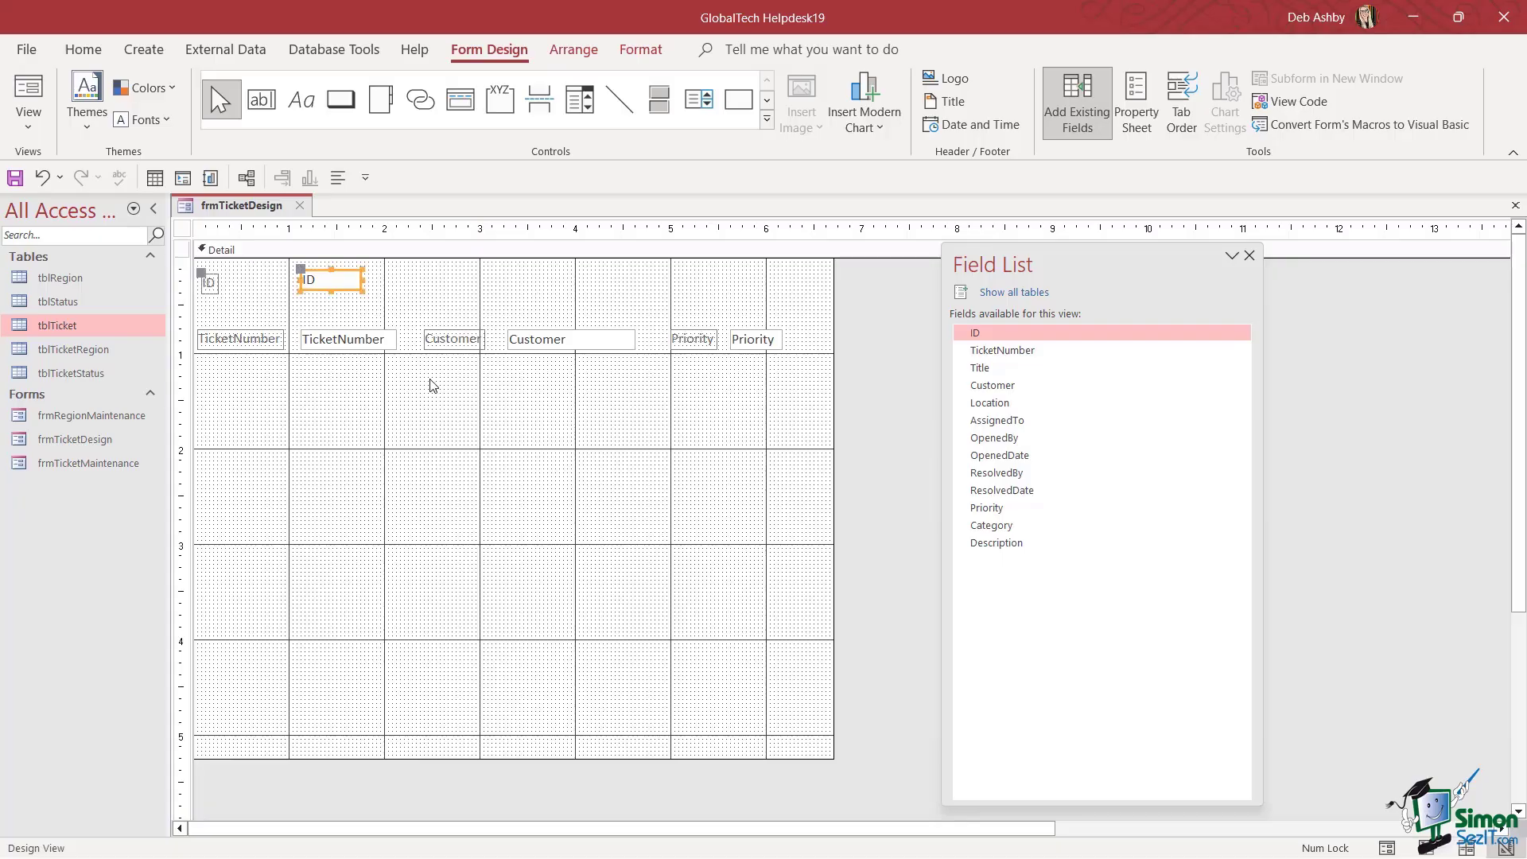
pyautogui.click(213, 286)
pyautogui.click(587, 52)
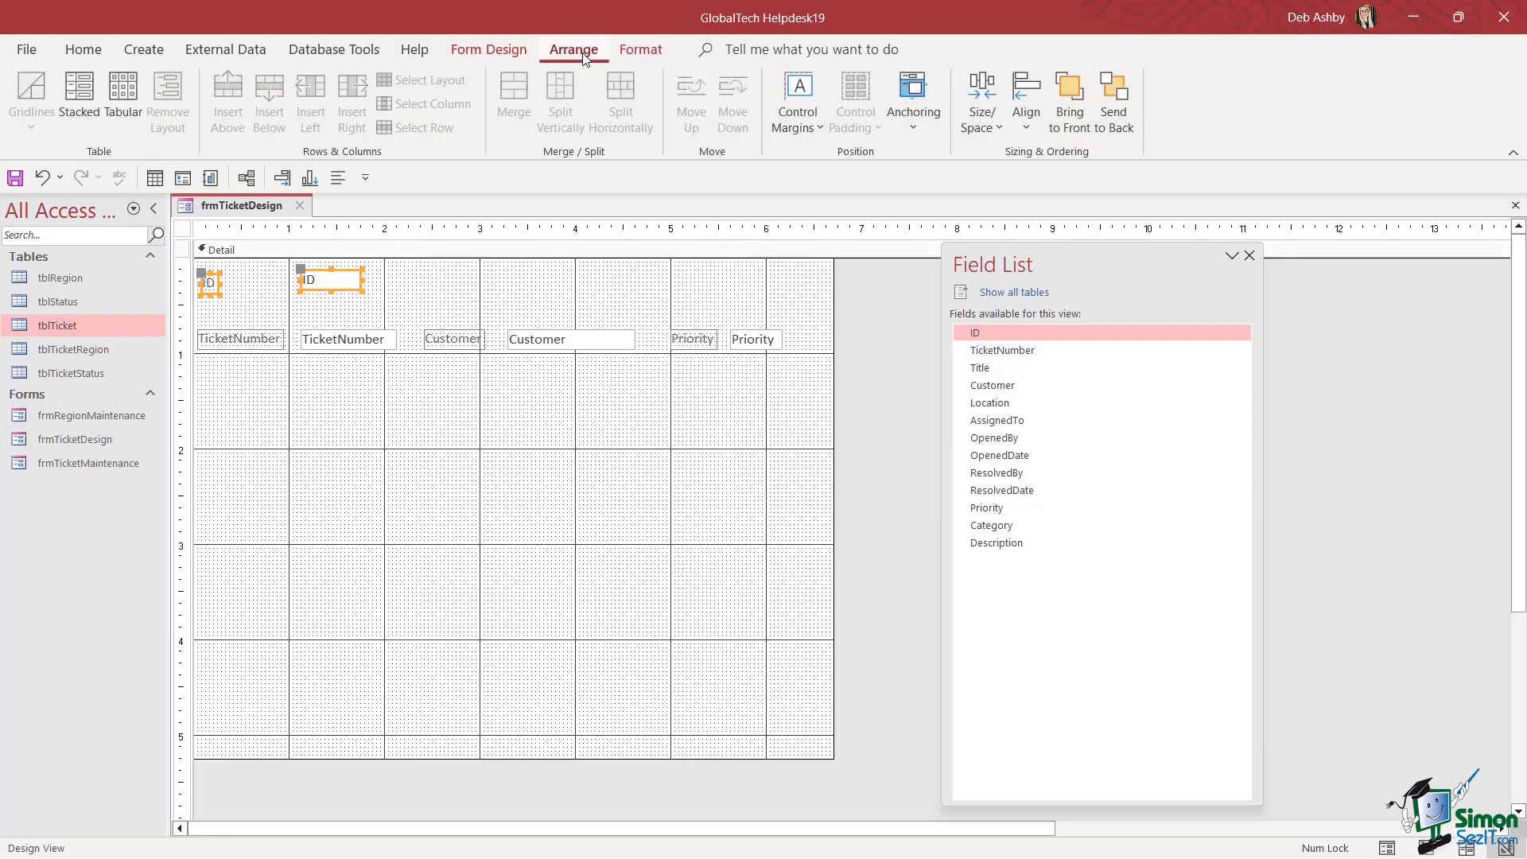
pyautogui.click(1028, 130)
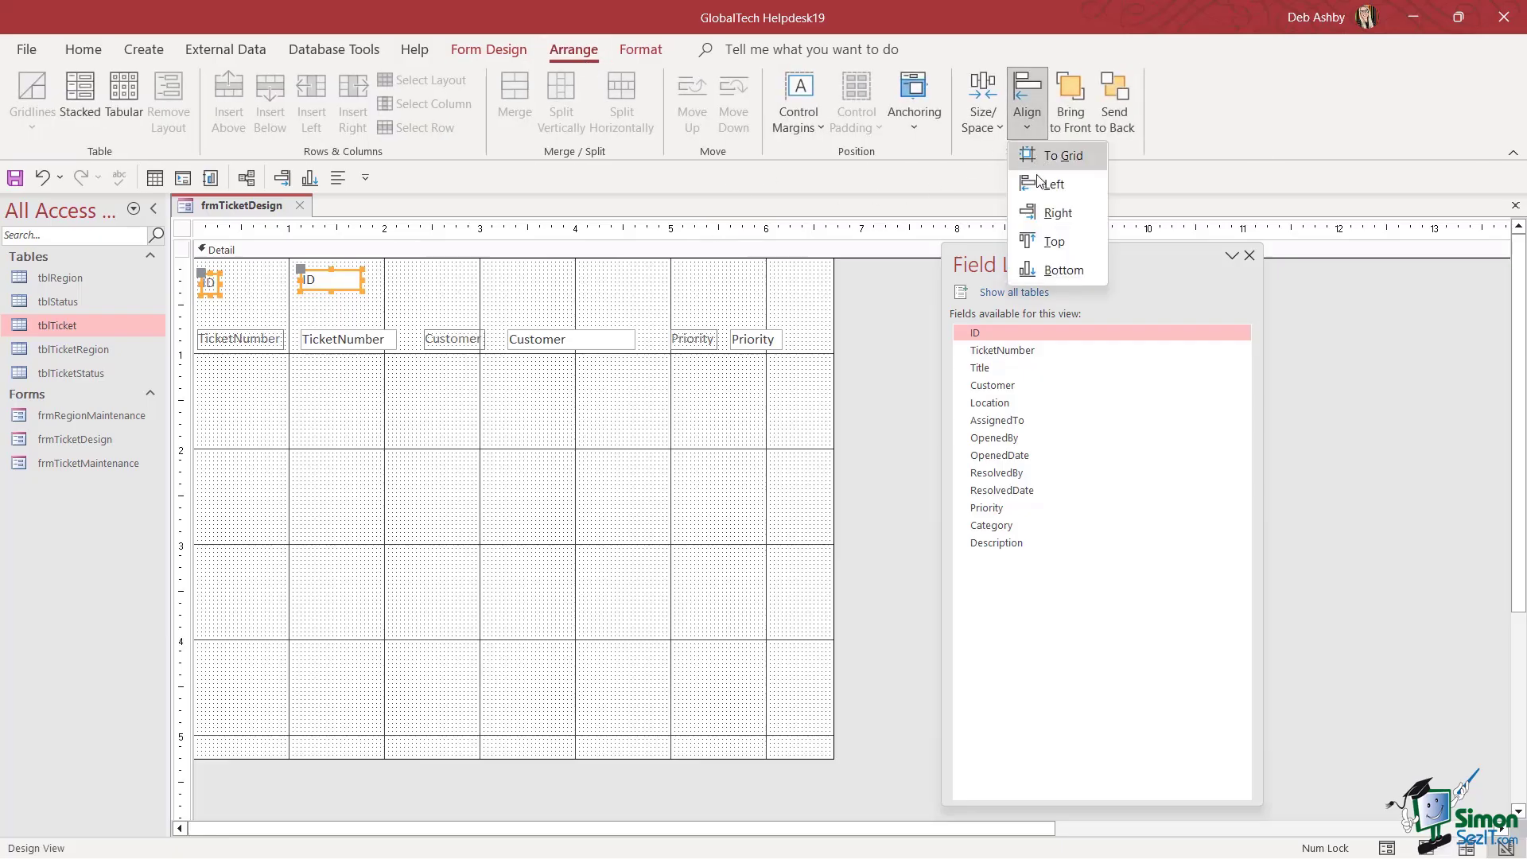
pyautogui.click(1044, 239)
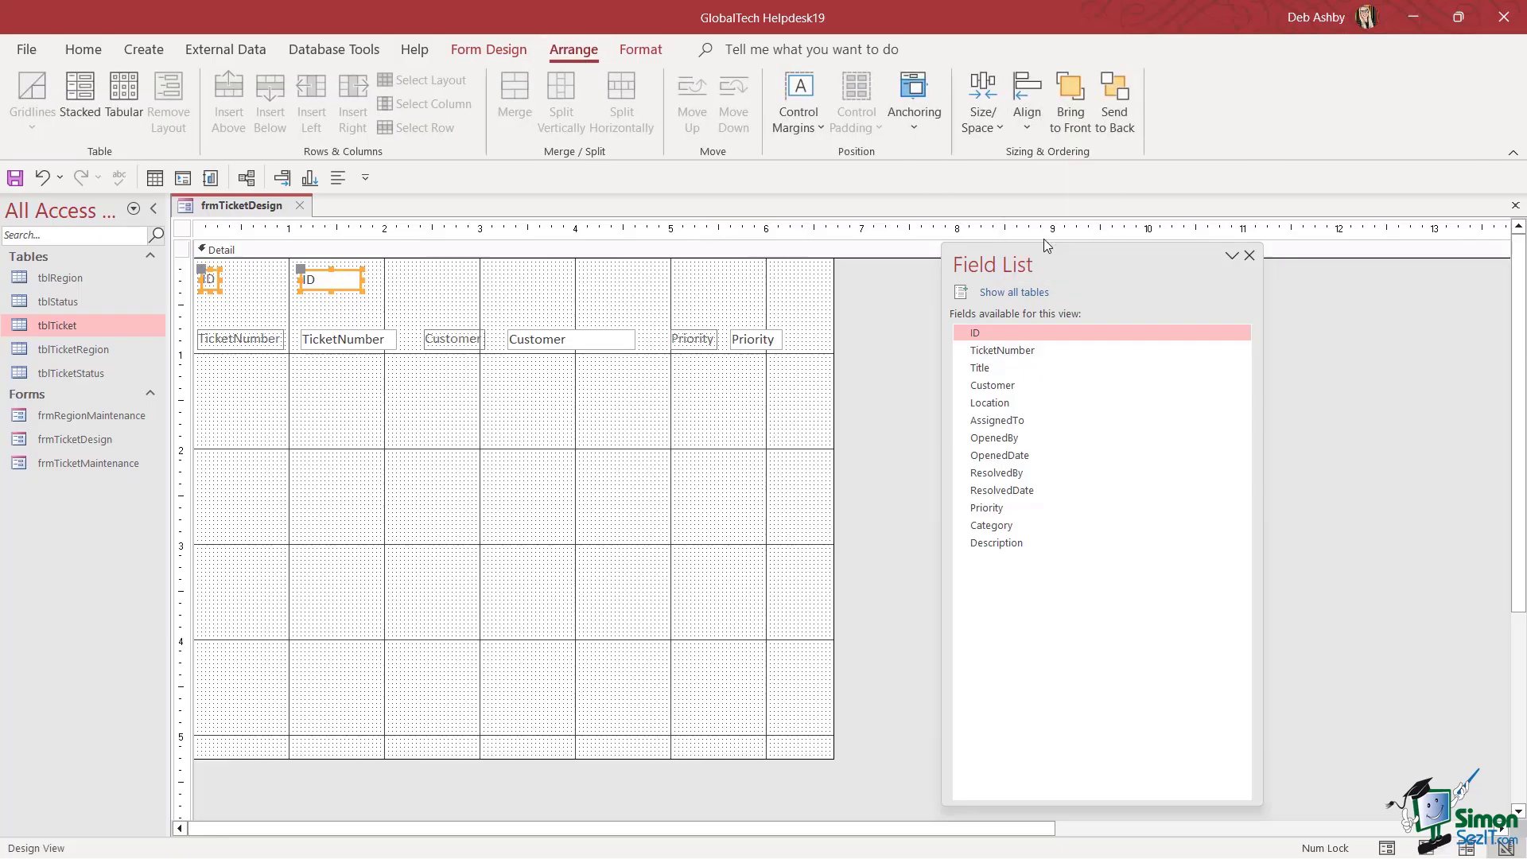
pyautogui.rightClick(251, 206)
pyautogui.click(310, 312)
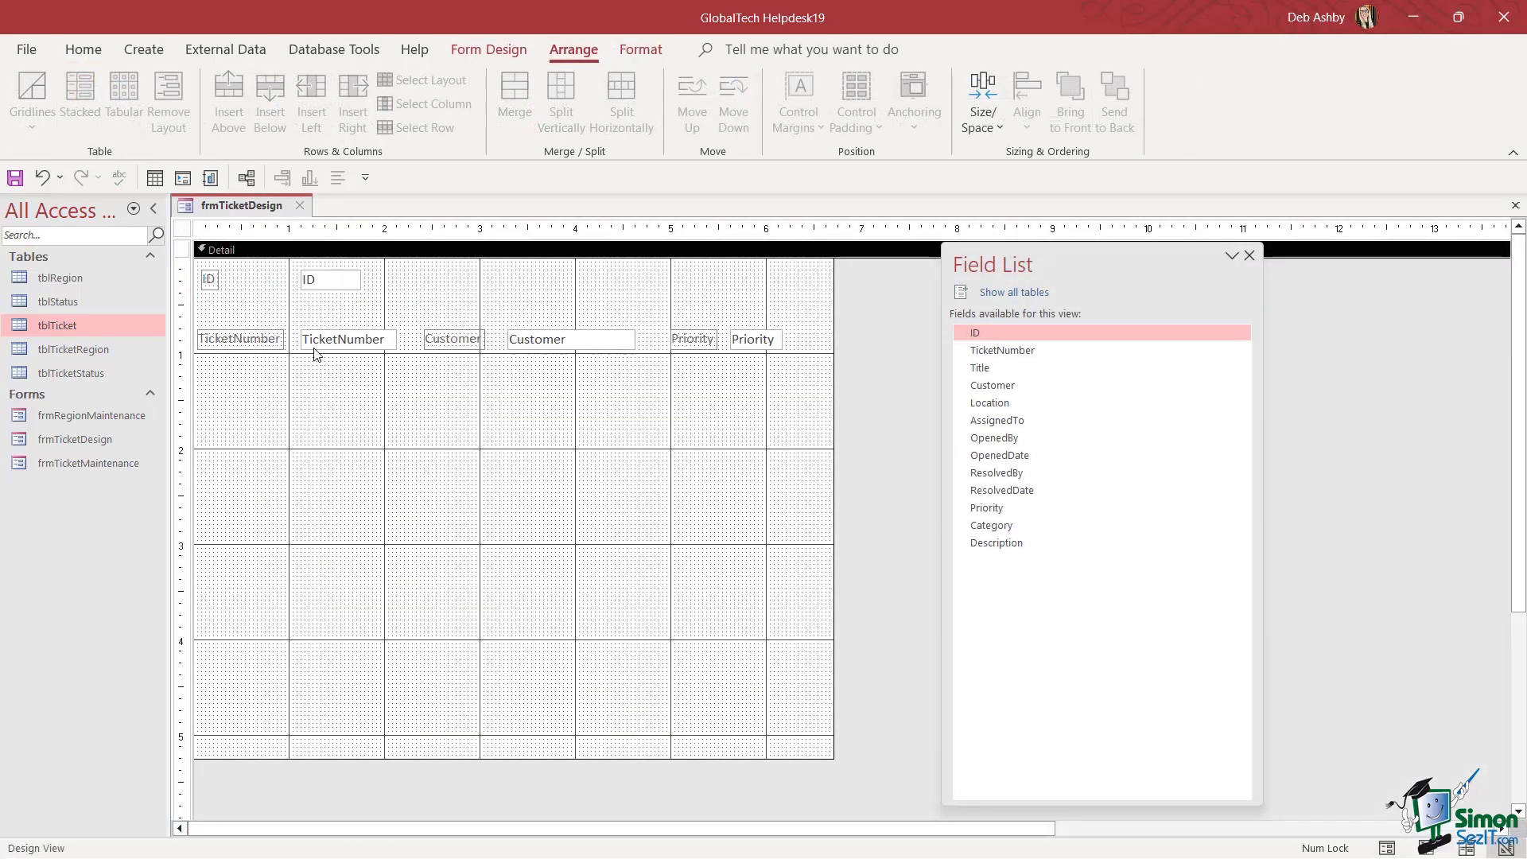
# Delete only the ID label, move the ID text box to the Detail section's left edge, and preview the form
pyautogui.click(212, 280)
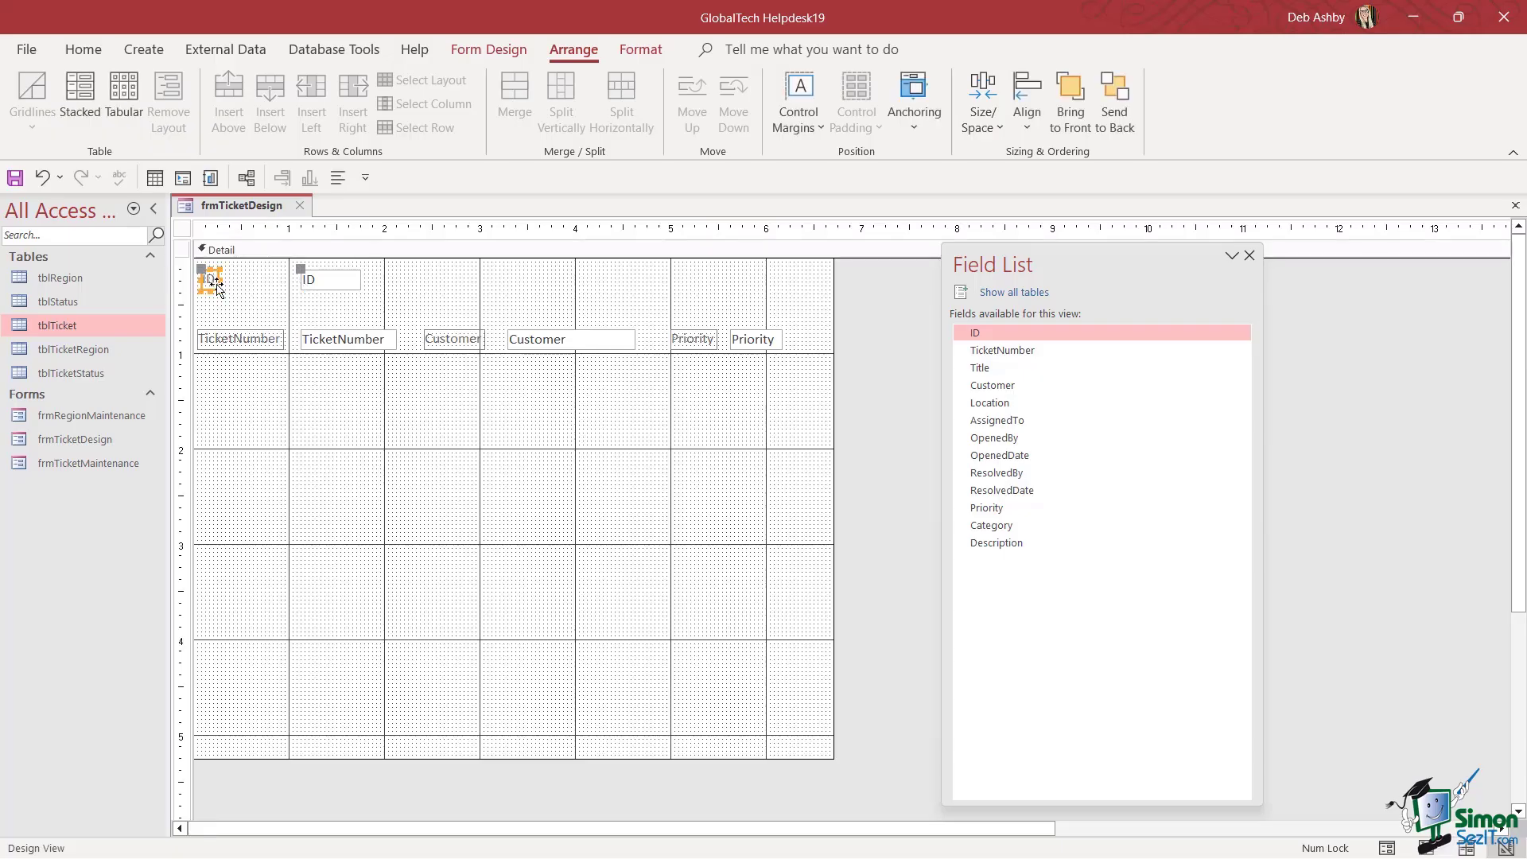
pyautogui.press('Delete')
pyautogui.click(333, 286)
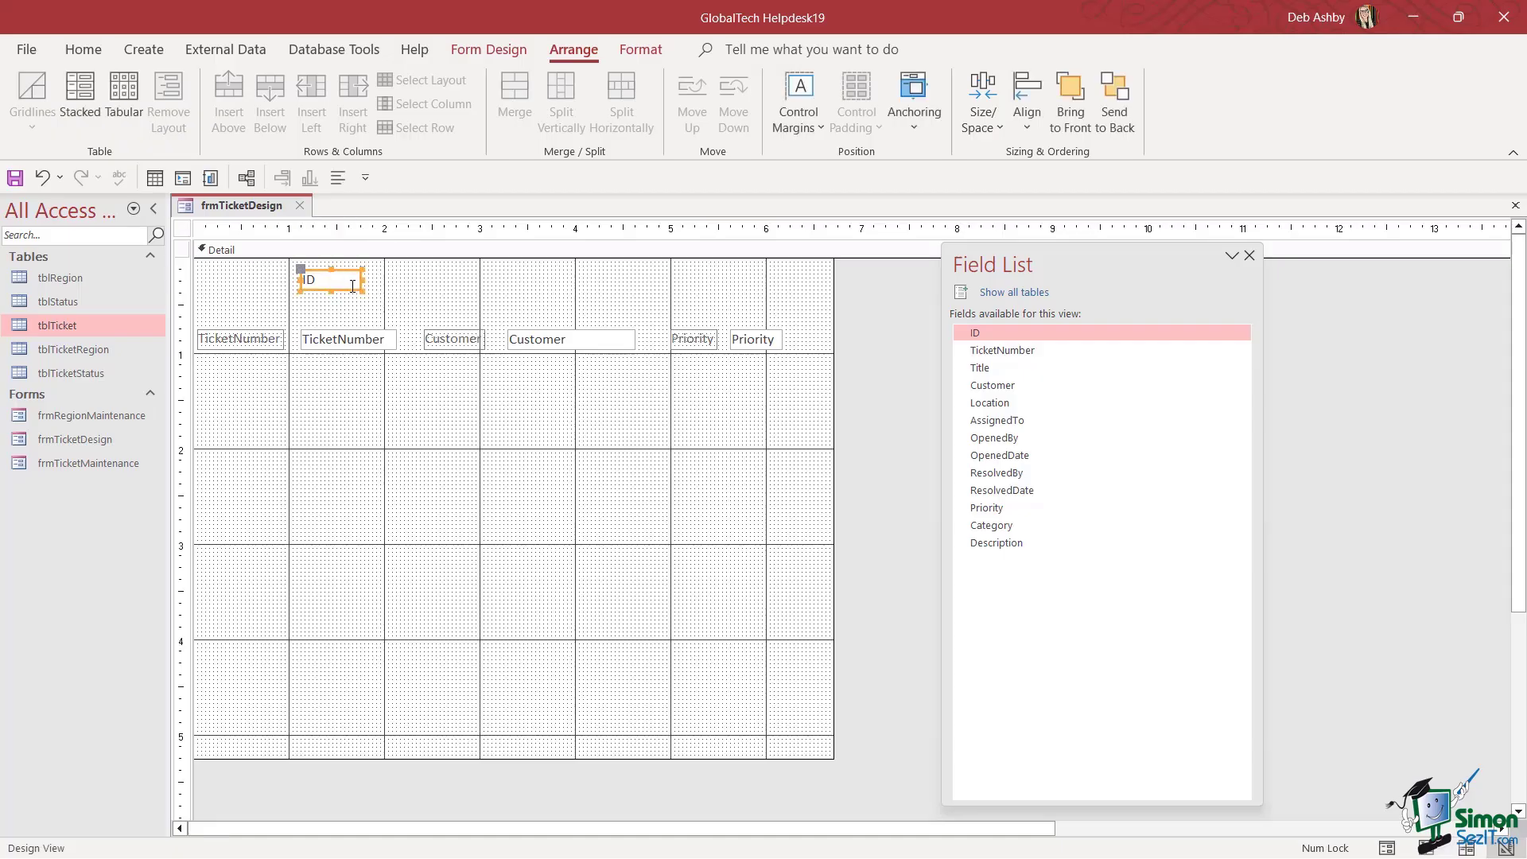
pyautogui.moveTo(348, 291); pyautogui.dragTo(249, 293)
pyautogui.rightClick(270, 198)
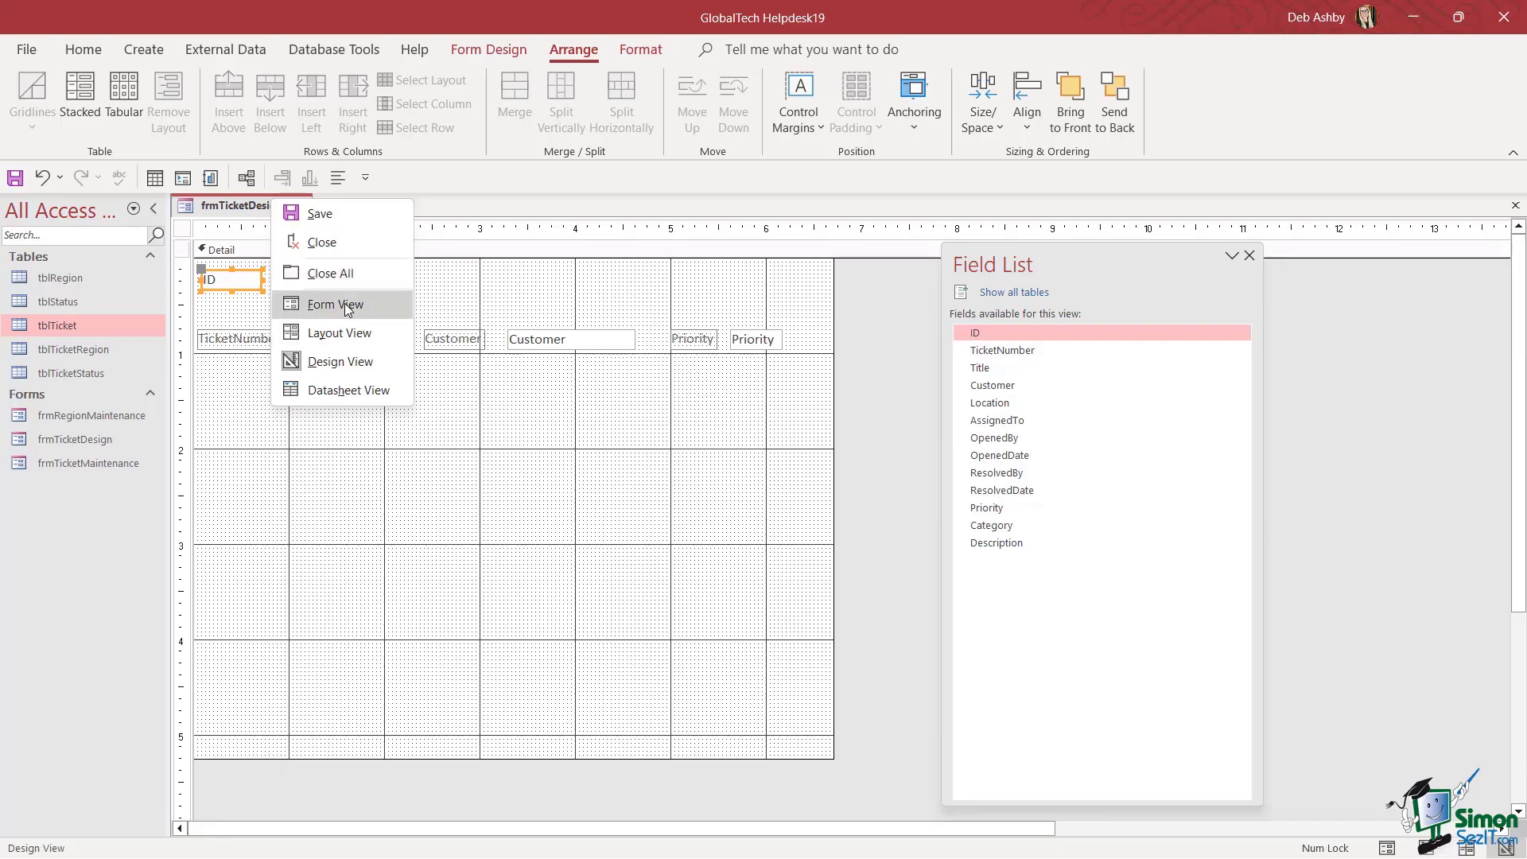
pyautogui.click(347, 310)
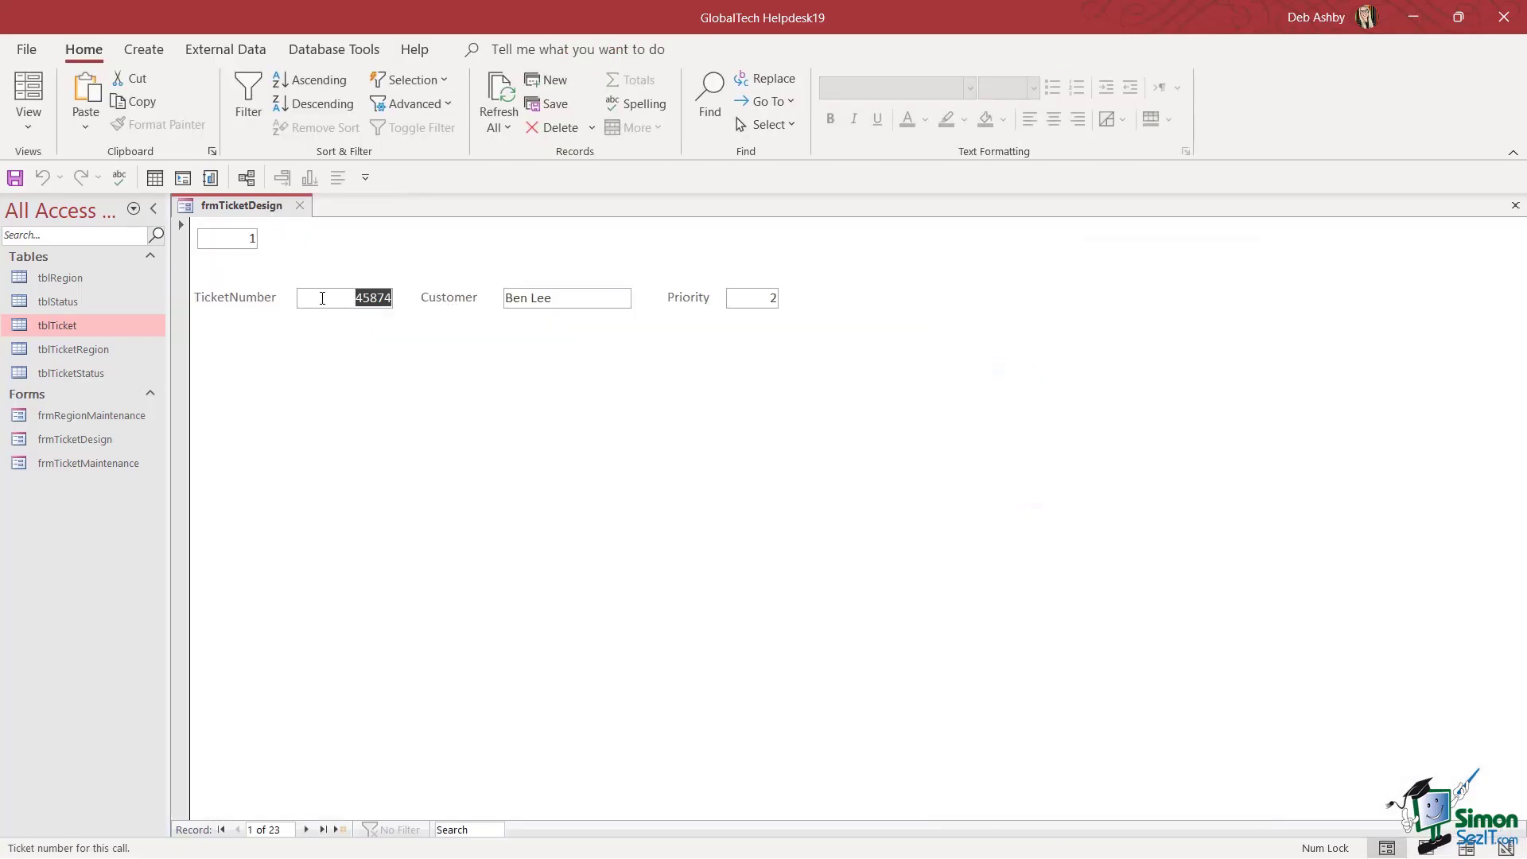
# Return to Design View and undo the ID text box move and the ID label deletion
pyautogui.rightClick(250, 204)
pyautogui.click(311, 364)
pyautogui.hotkey('ctrl', 'z')
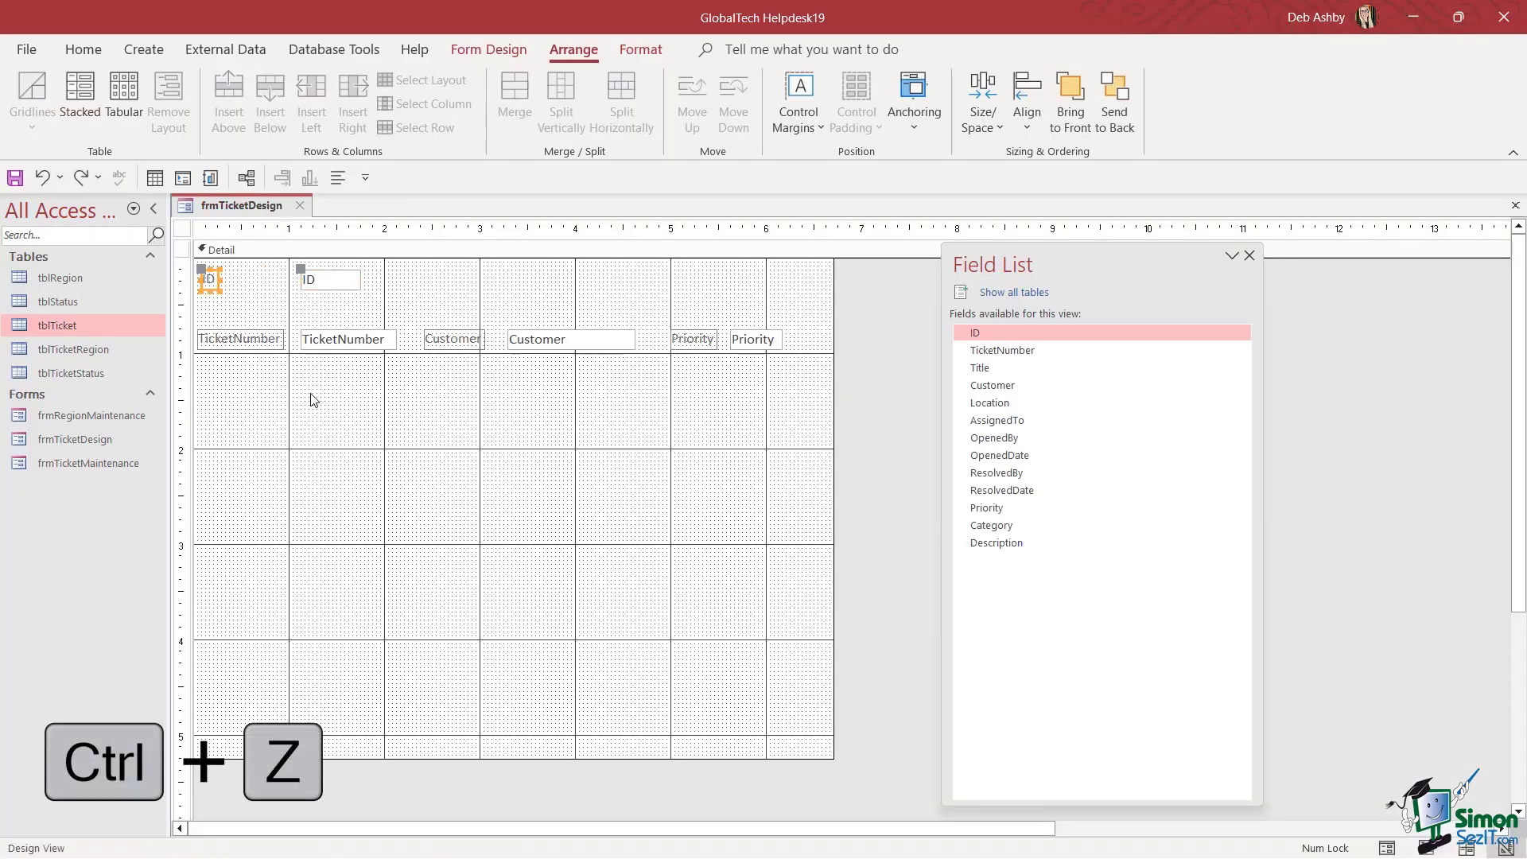
# Go through the fields in Form View to examine the order in which they receive focus, and return to Design View
pyautogui.rightClick(251, 205)
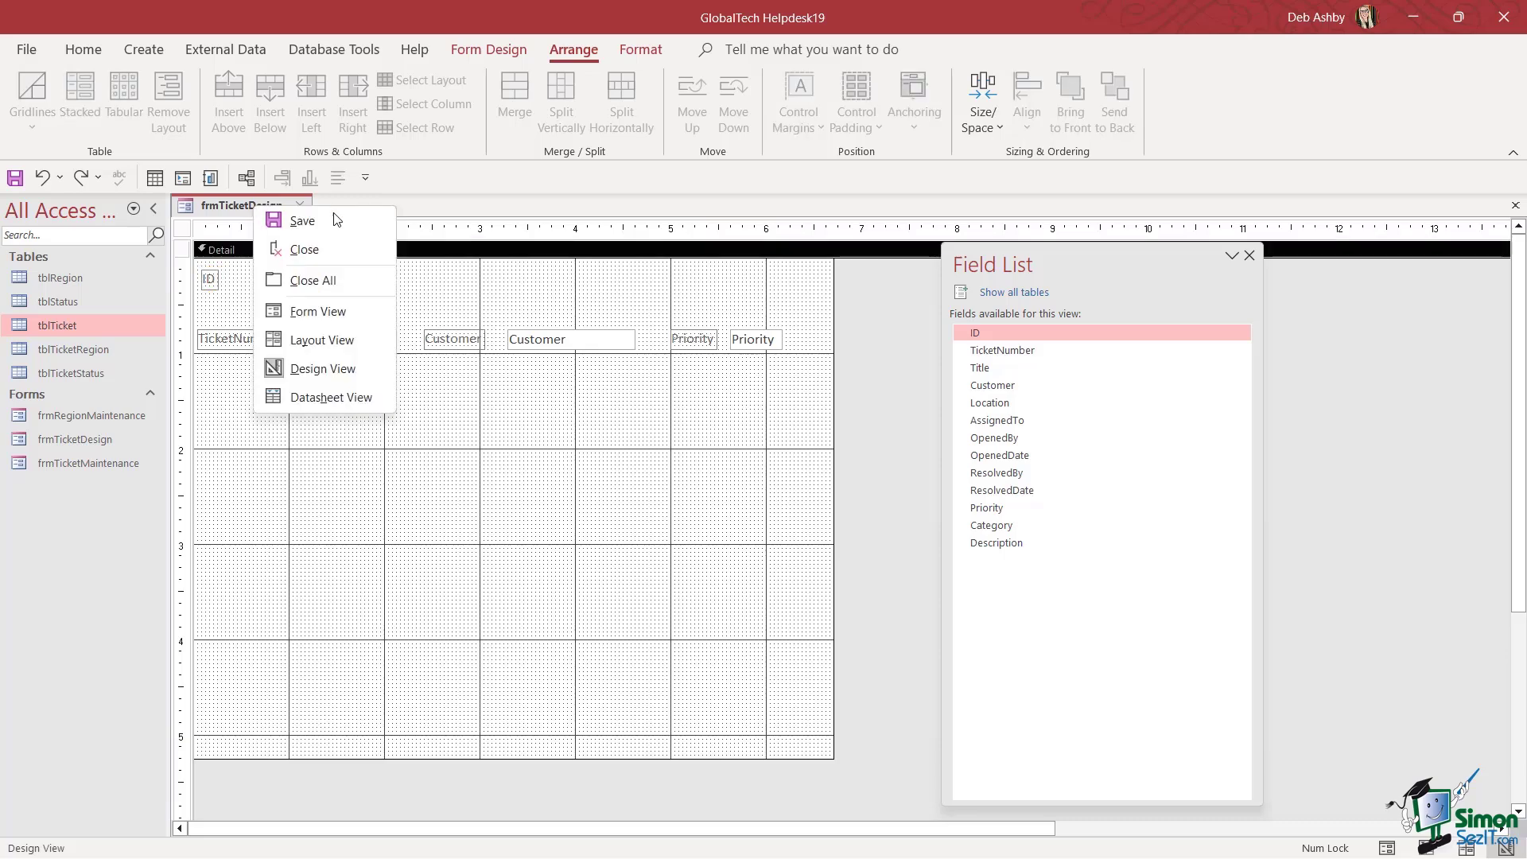
pyautogui.click(326, 311)
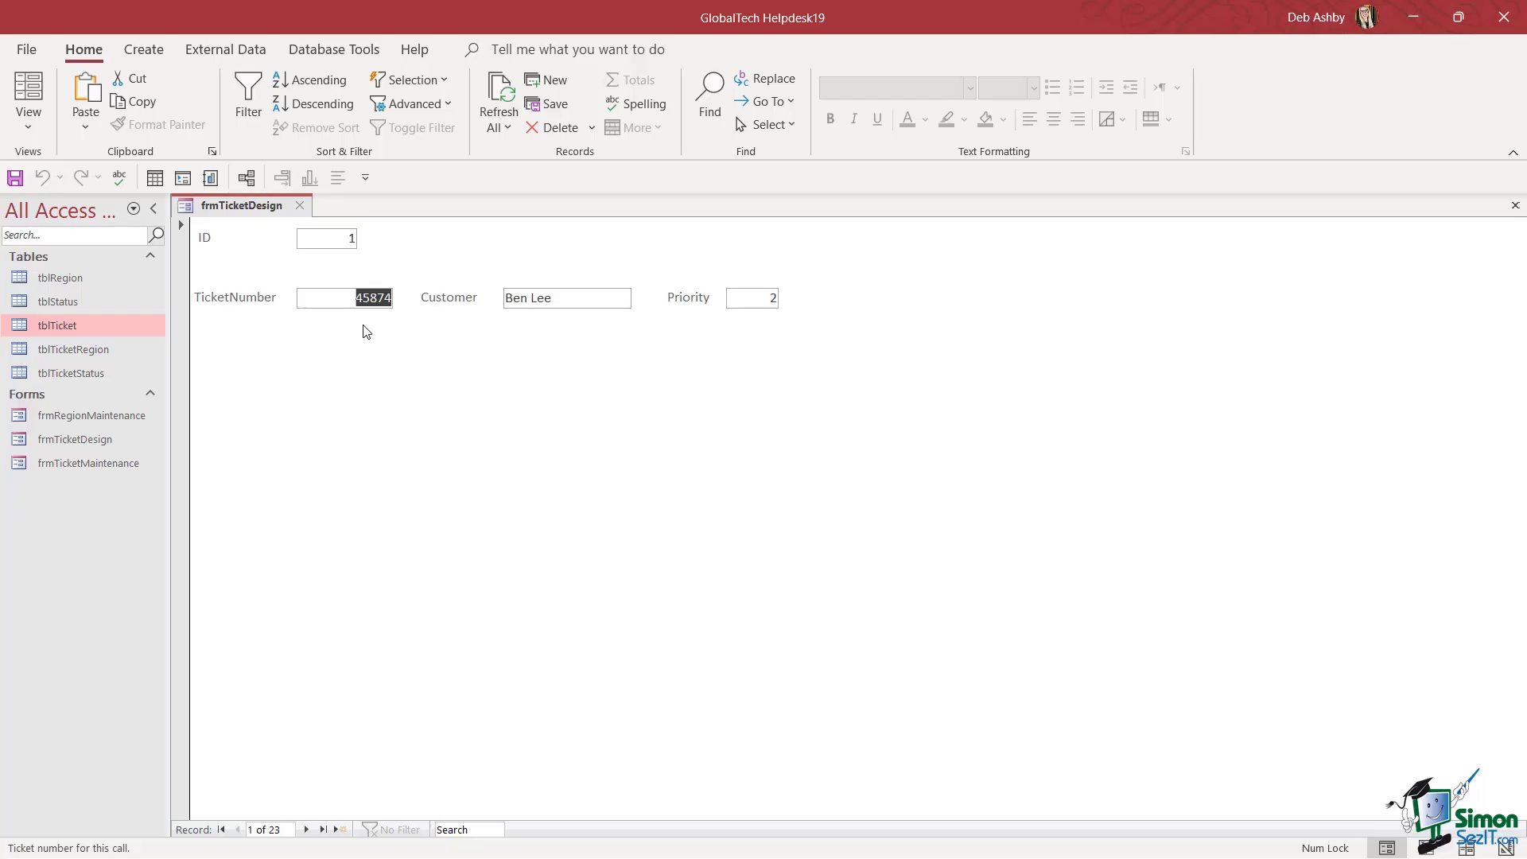
pyautogui.press('Tab')
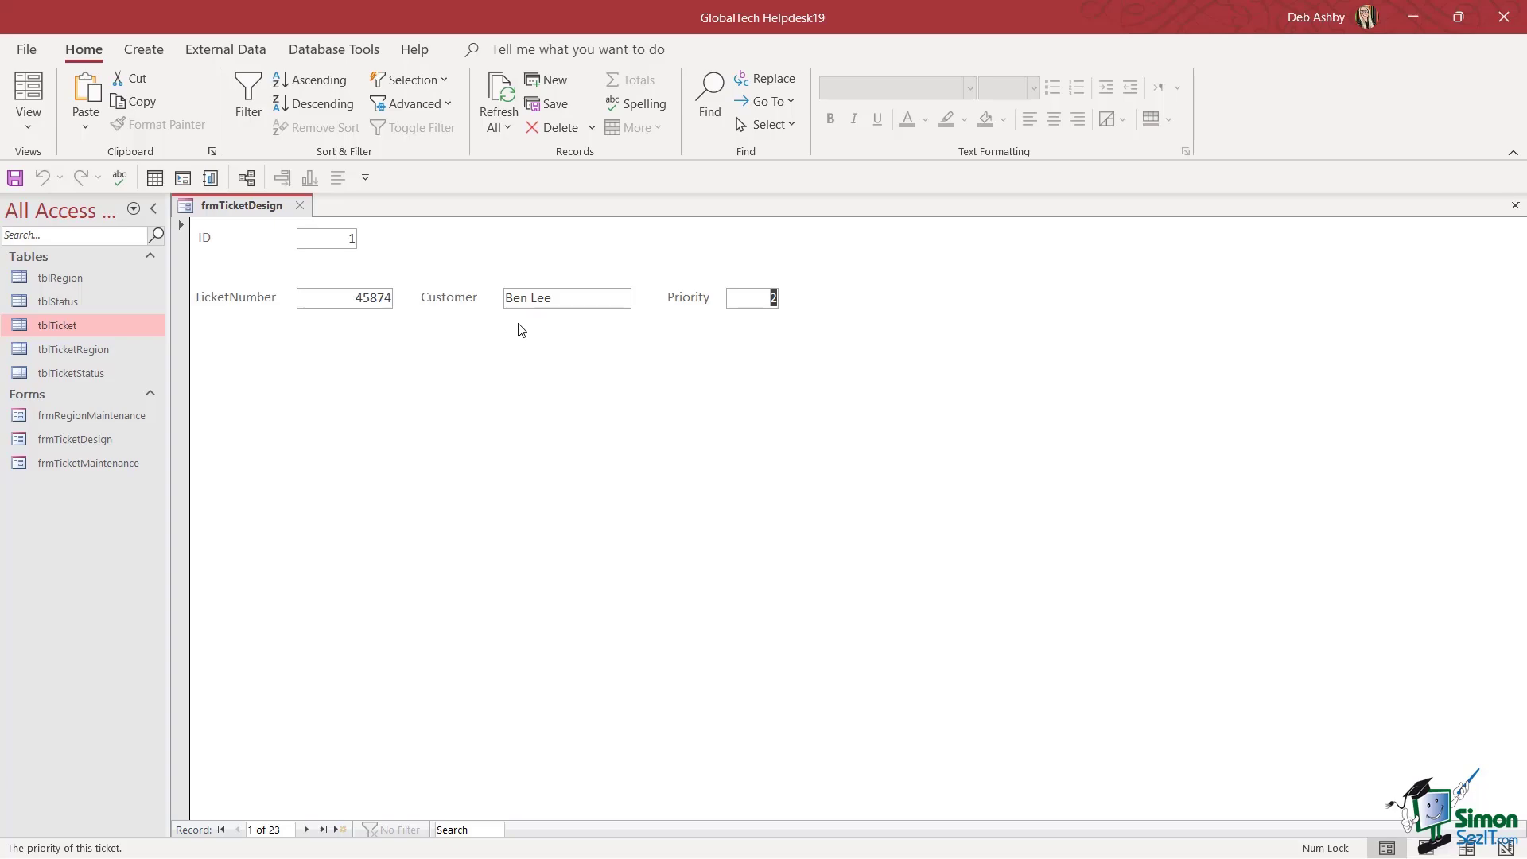
pyautogui.rightClick(265, 205)
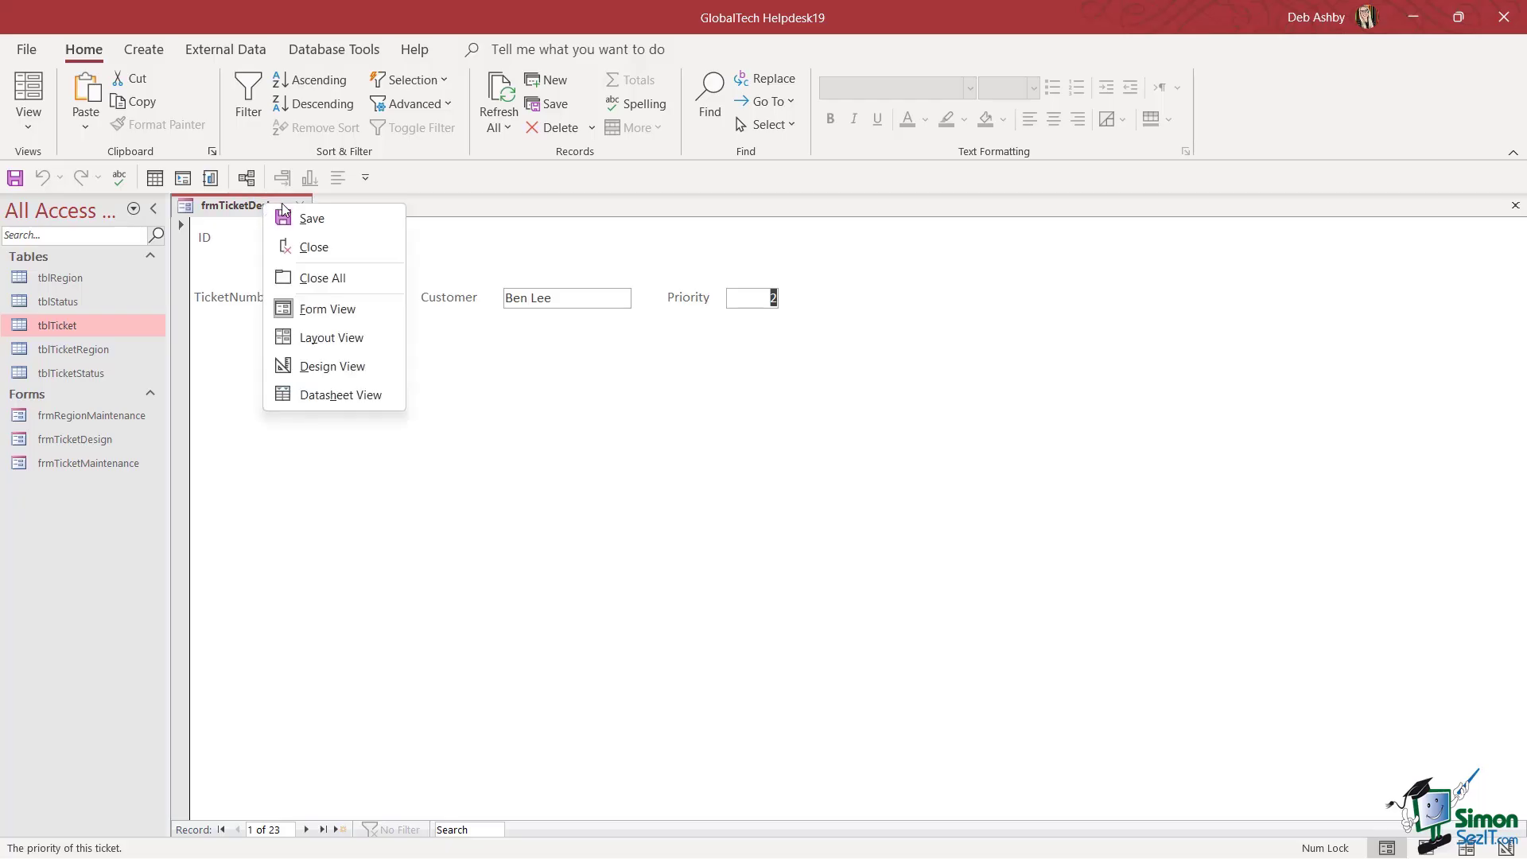
pyautogui.click(341, 367)
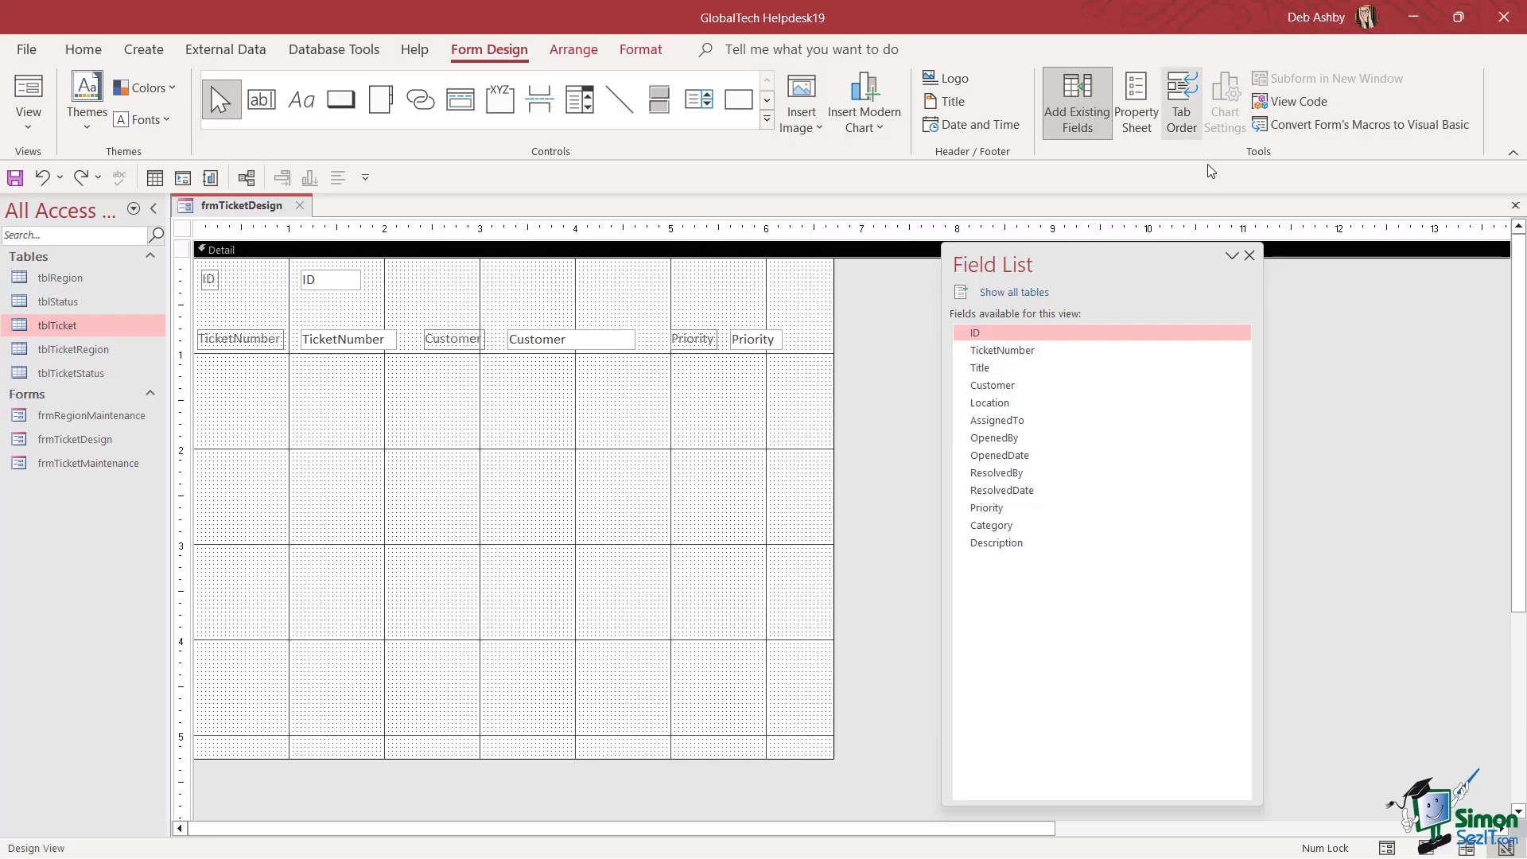
# Set the Detail section's tab order to ID, TicketNumber, Customer, Priority
pyautogui.click(1176, 101)
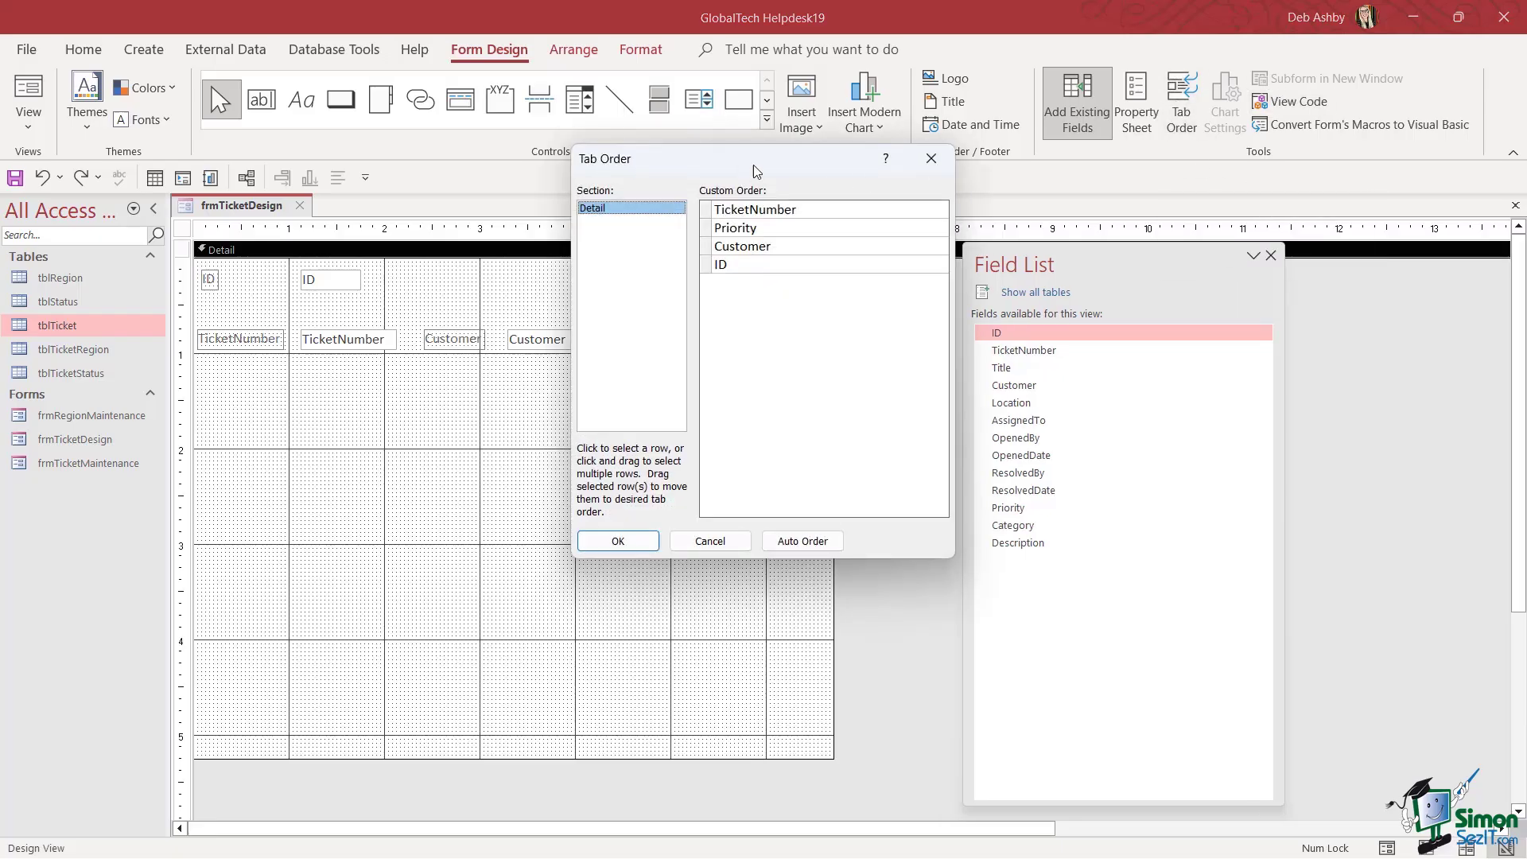
pyautogui.moveTo(753, 164); pyautogui.dragTo(976, 176)
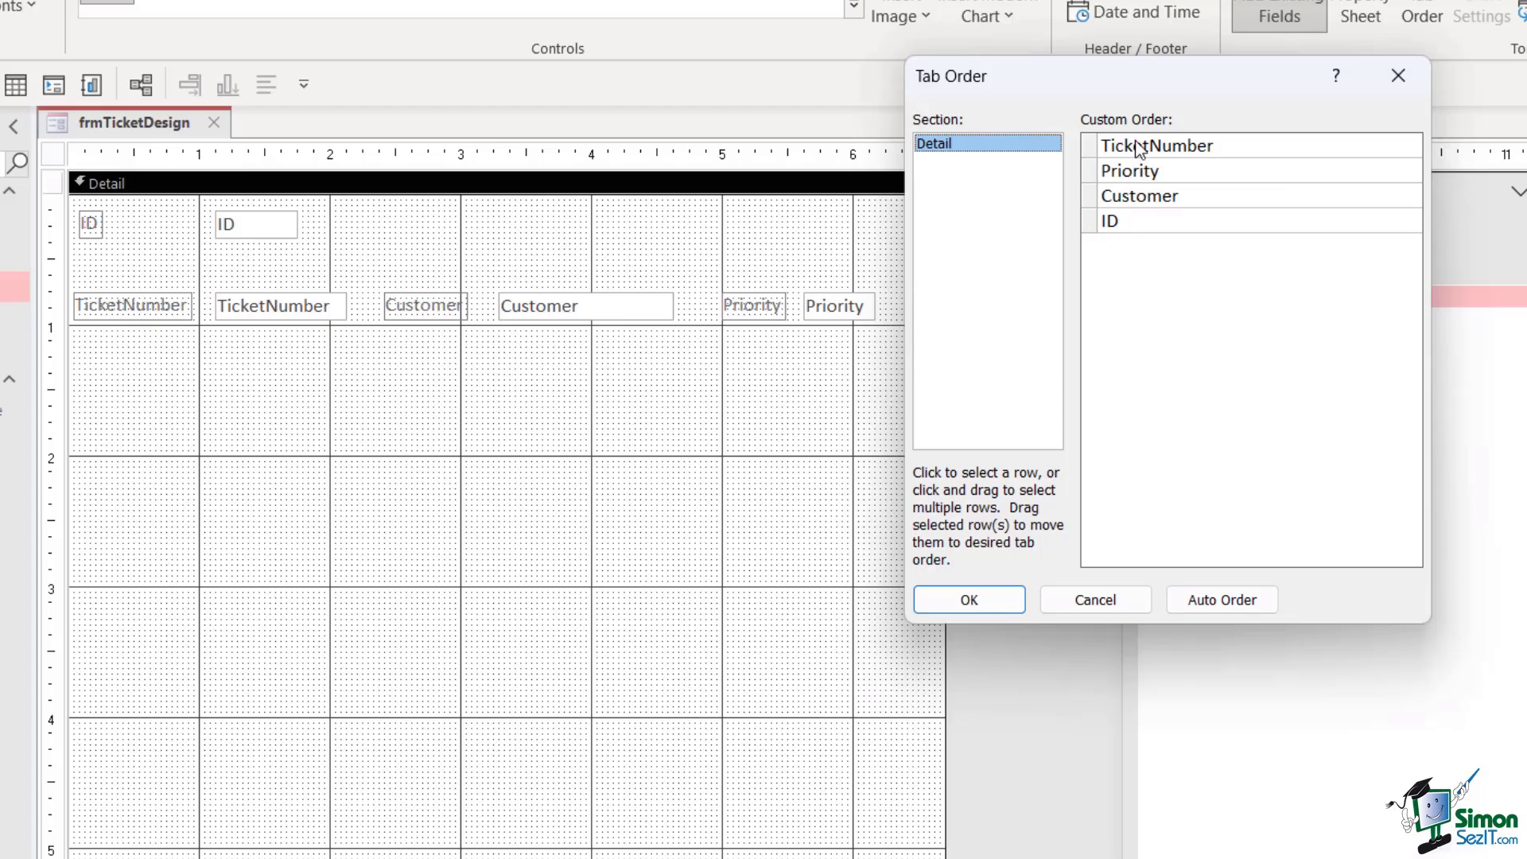
pyautogui.click(1084, 222)
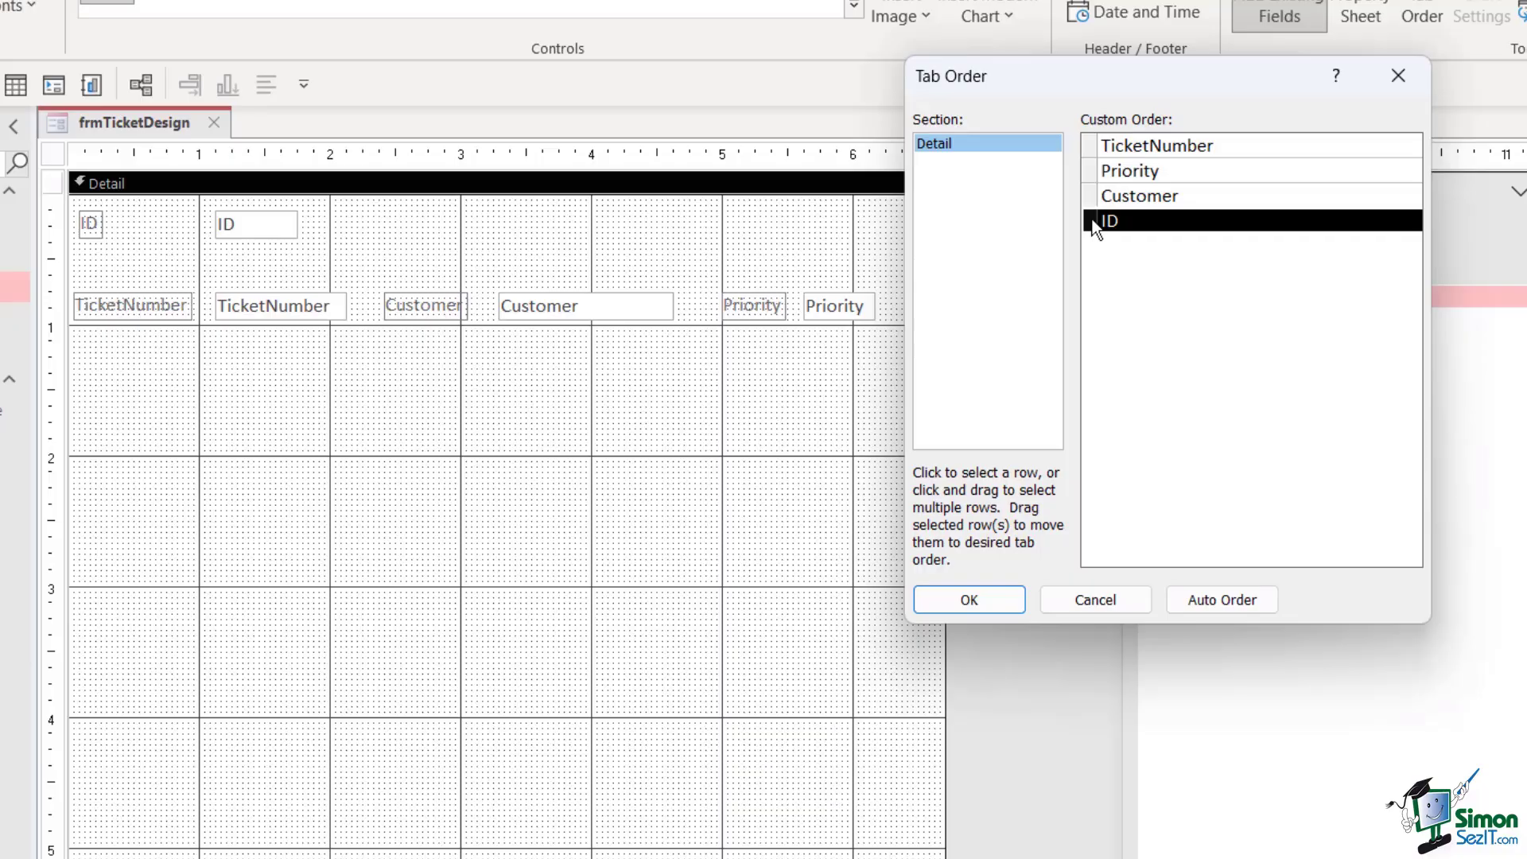
pyautogui.moveTo(1095, 229); pyautogui.dragTo(1086, 136)
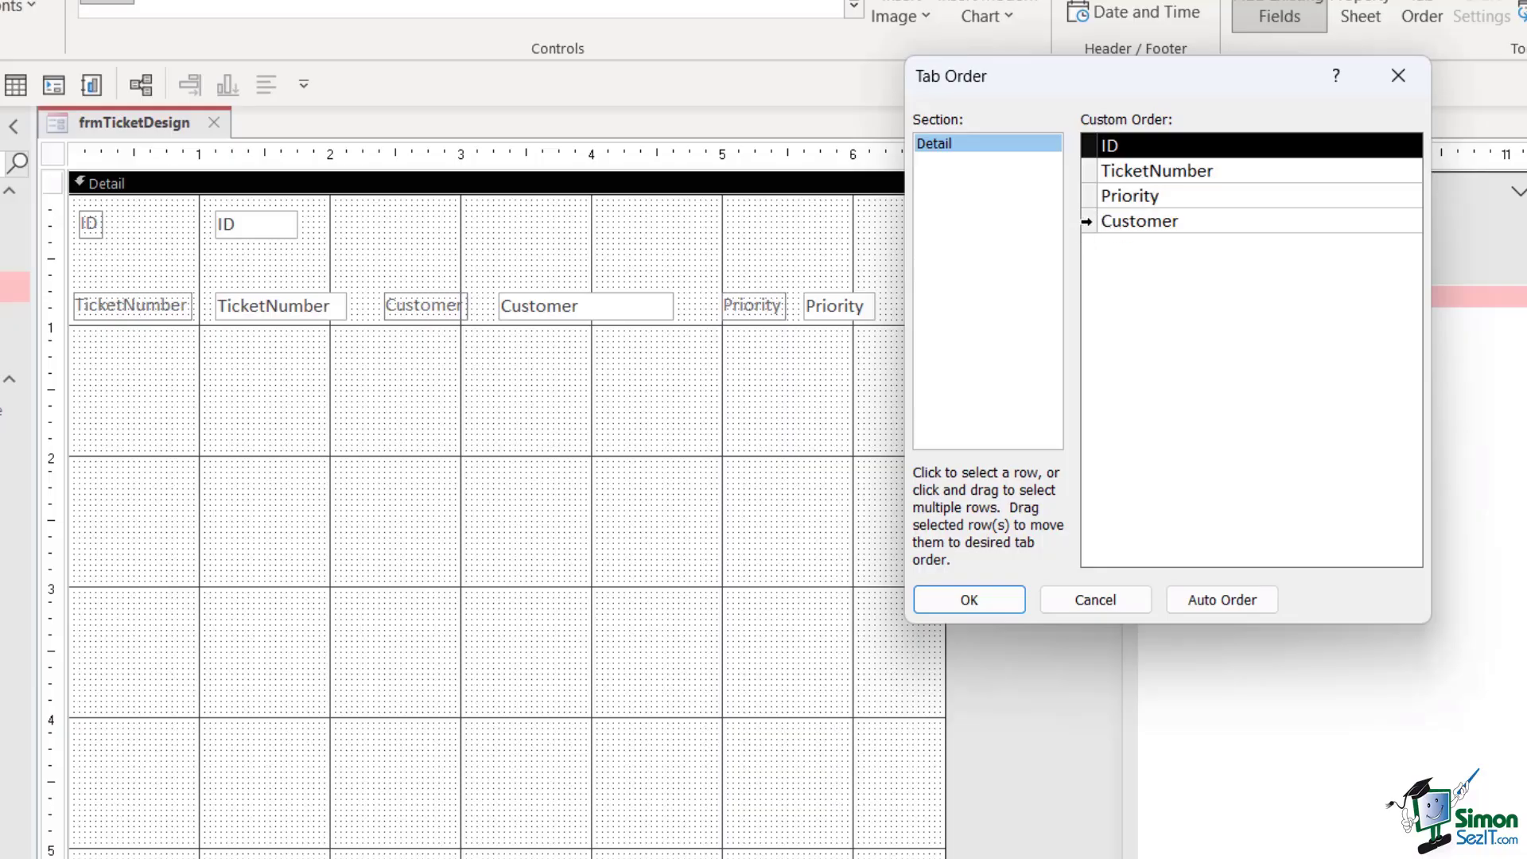
pyautogui.moveTo(1089, 221); pyautogui.dragTo(1090, 191)
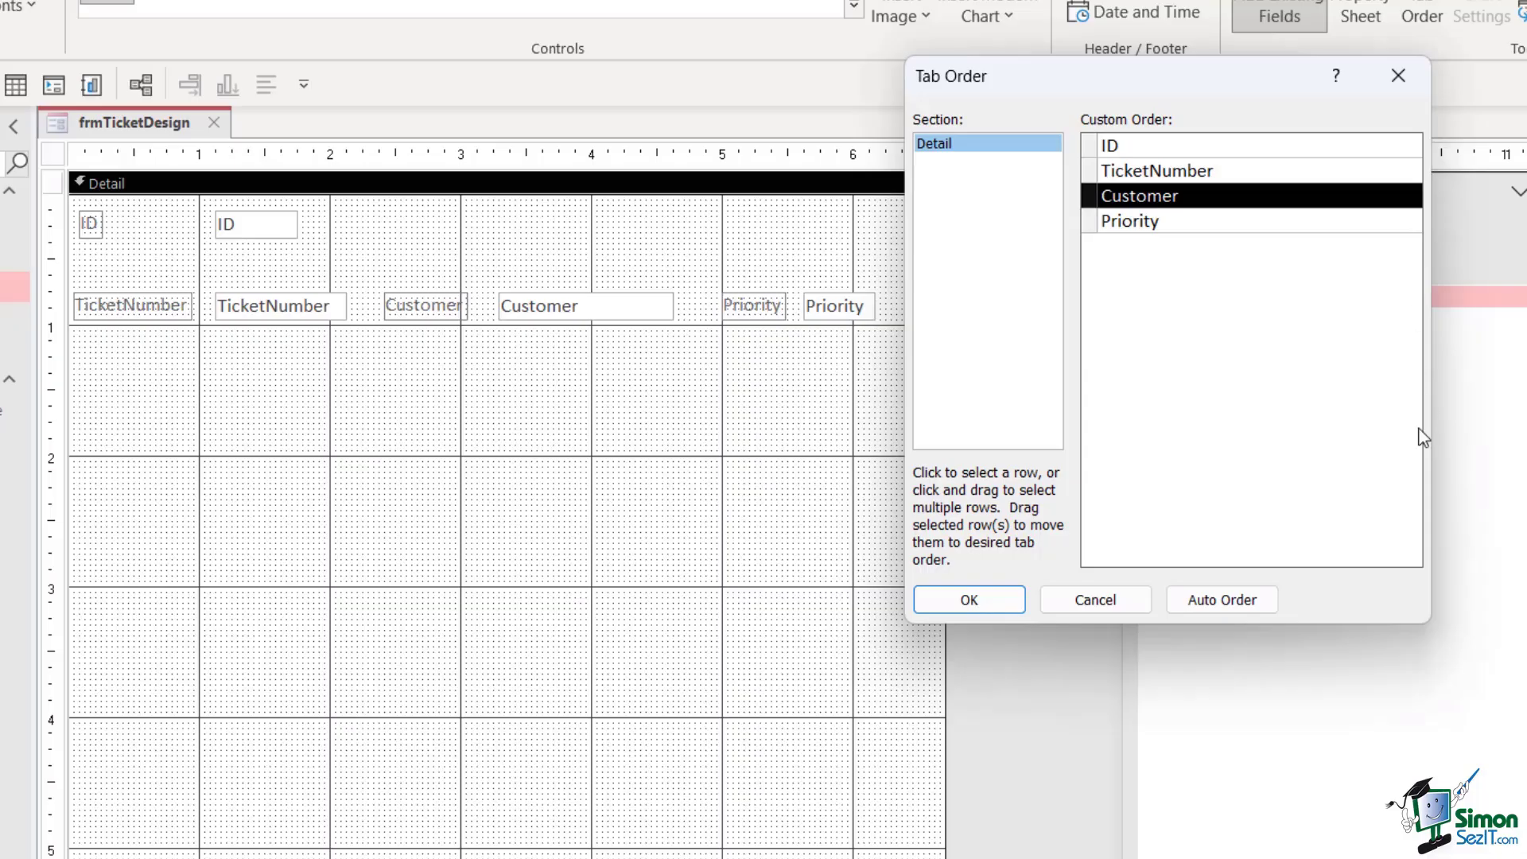
pyautogui.click(1004, 598)
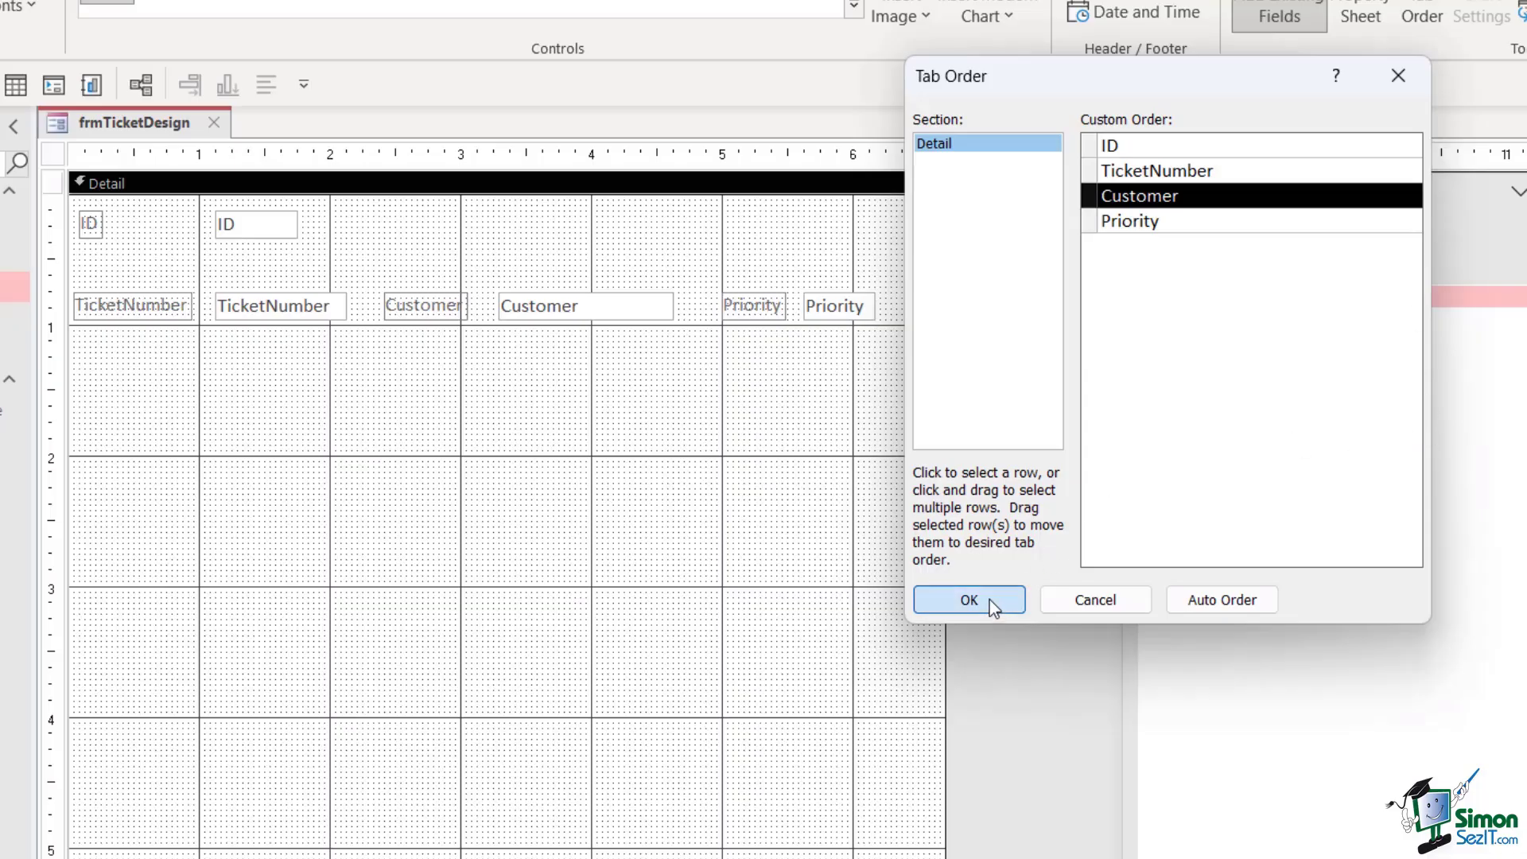
# Test the new tab order from ID through to Priority in Form View, and return to Design View
pyautogui.rightClick(152, 135)
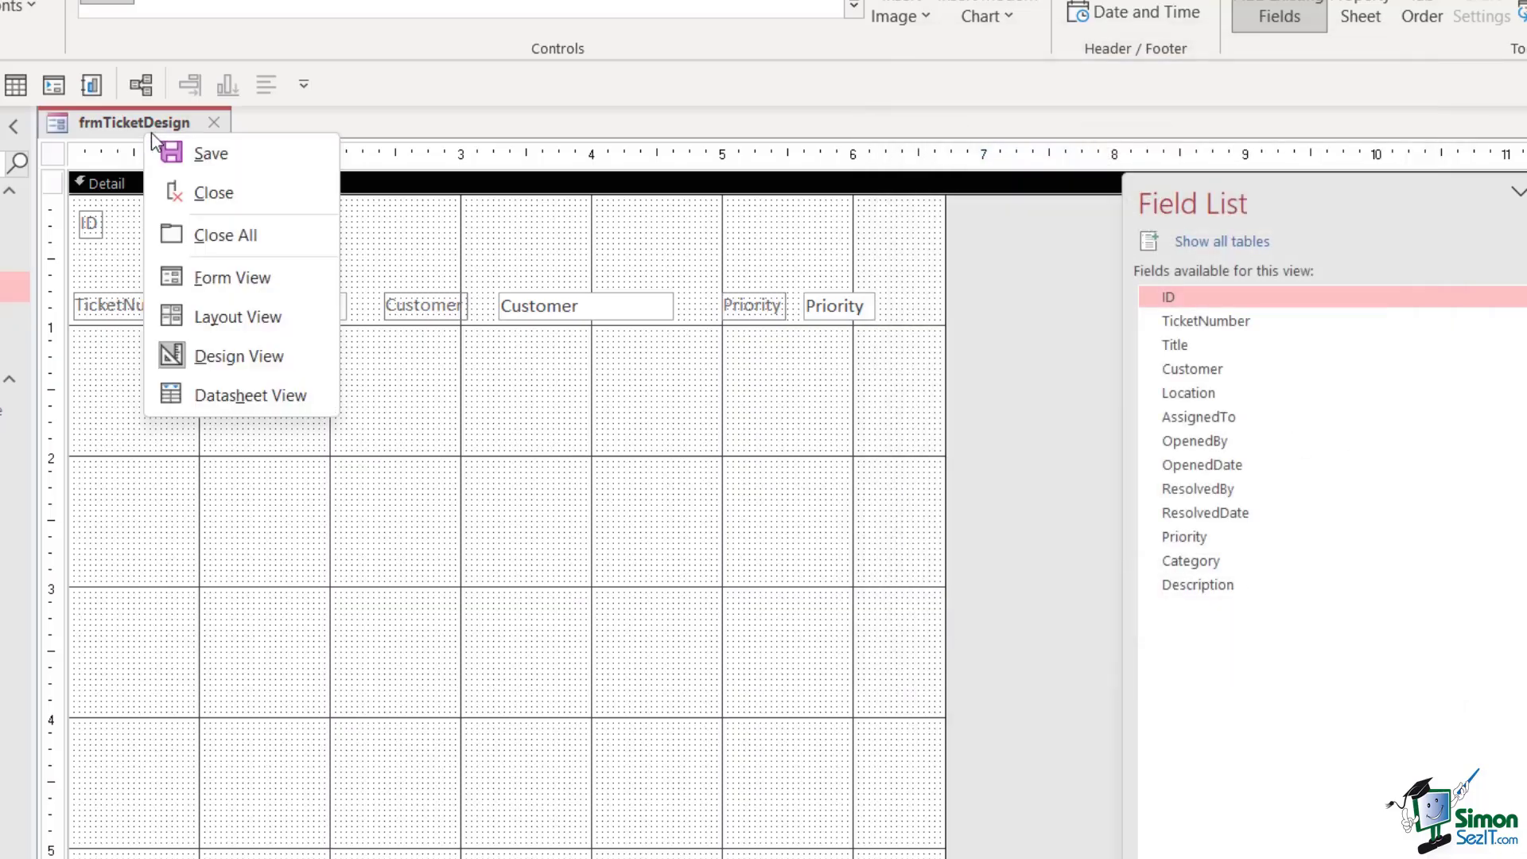
pyautogui.click(215, 279)
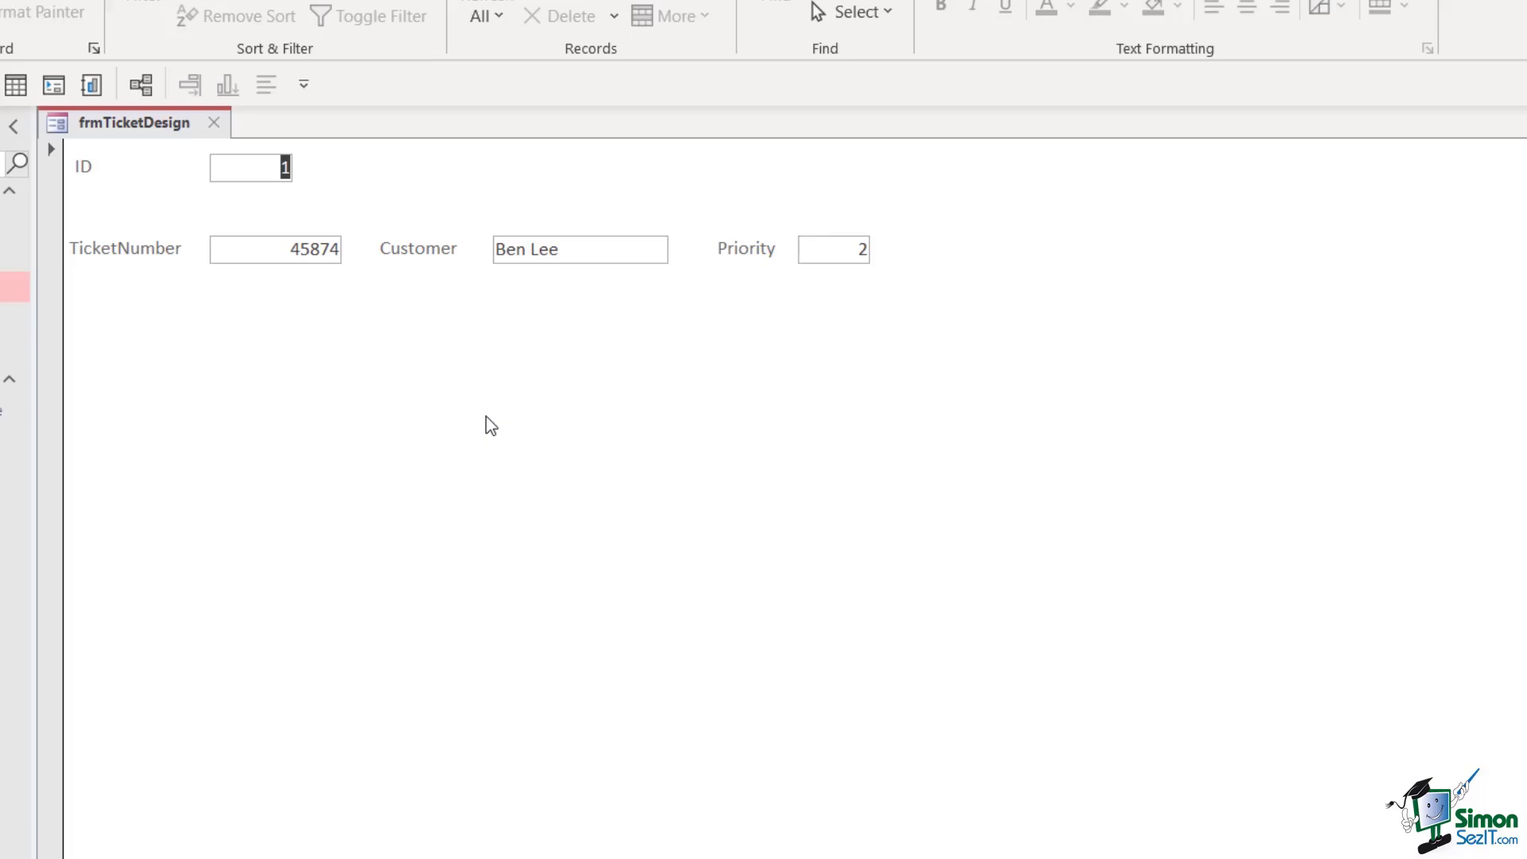
pyautogui.press('Tab')
pyautogui.press('Tab')
pyautogui.press('Tab')
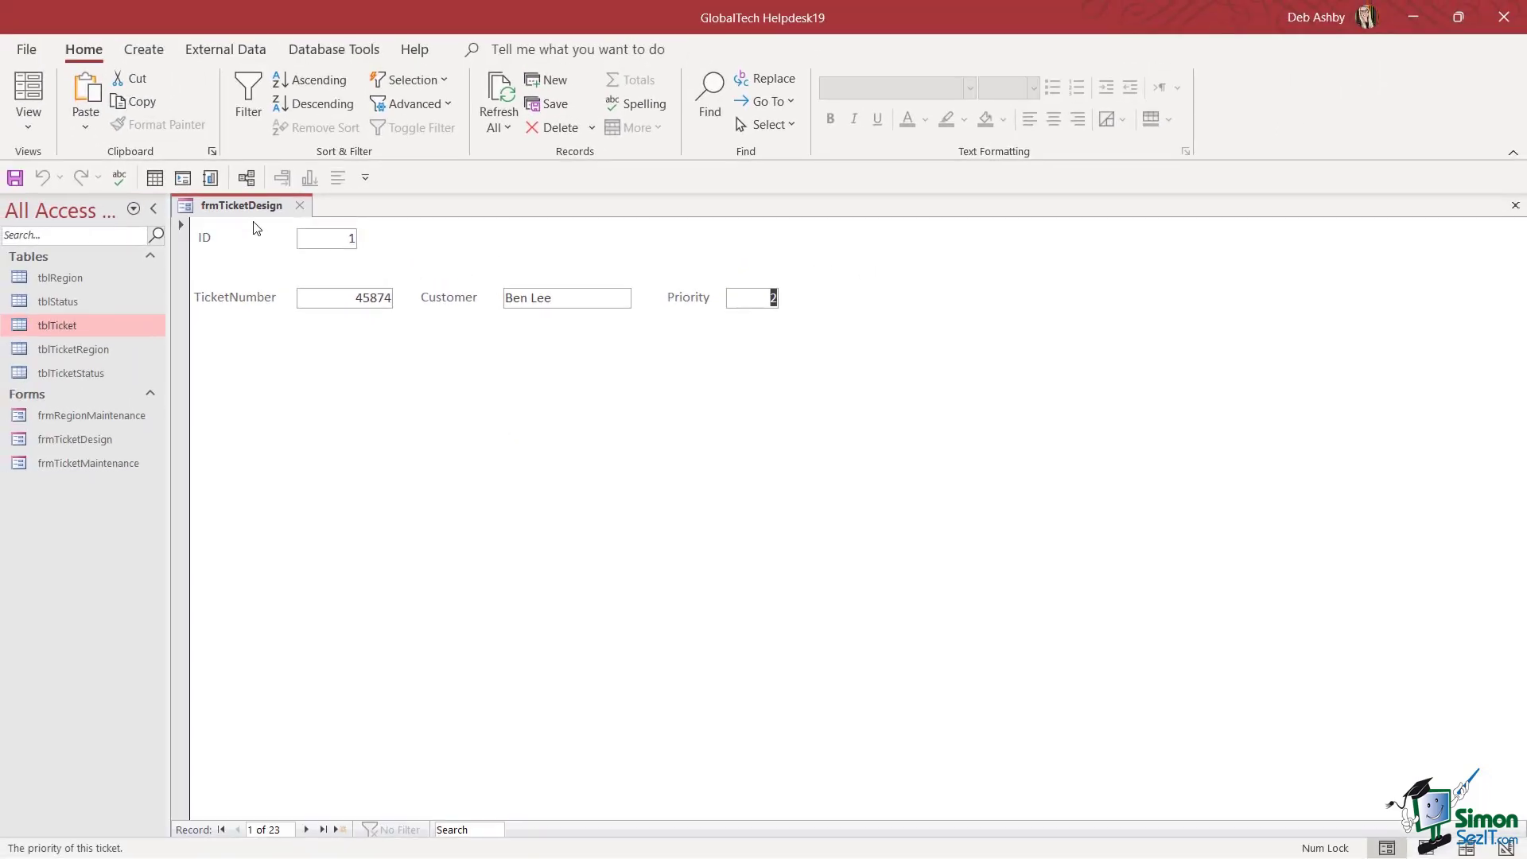
pyautogui.rightClick(251, 207)
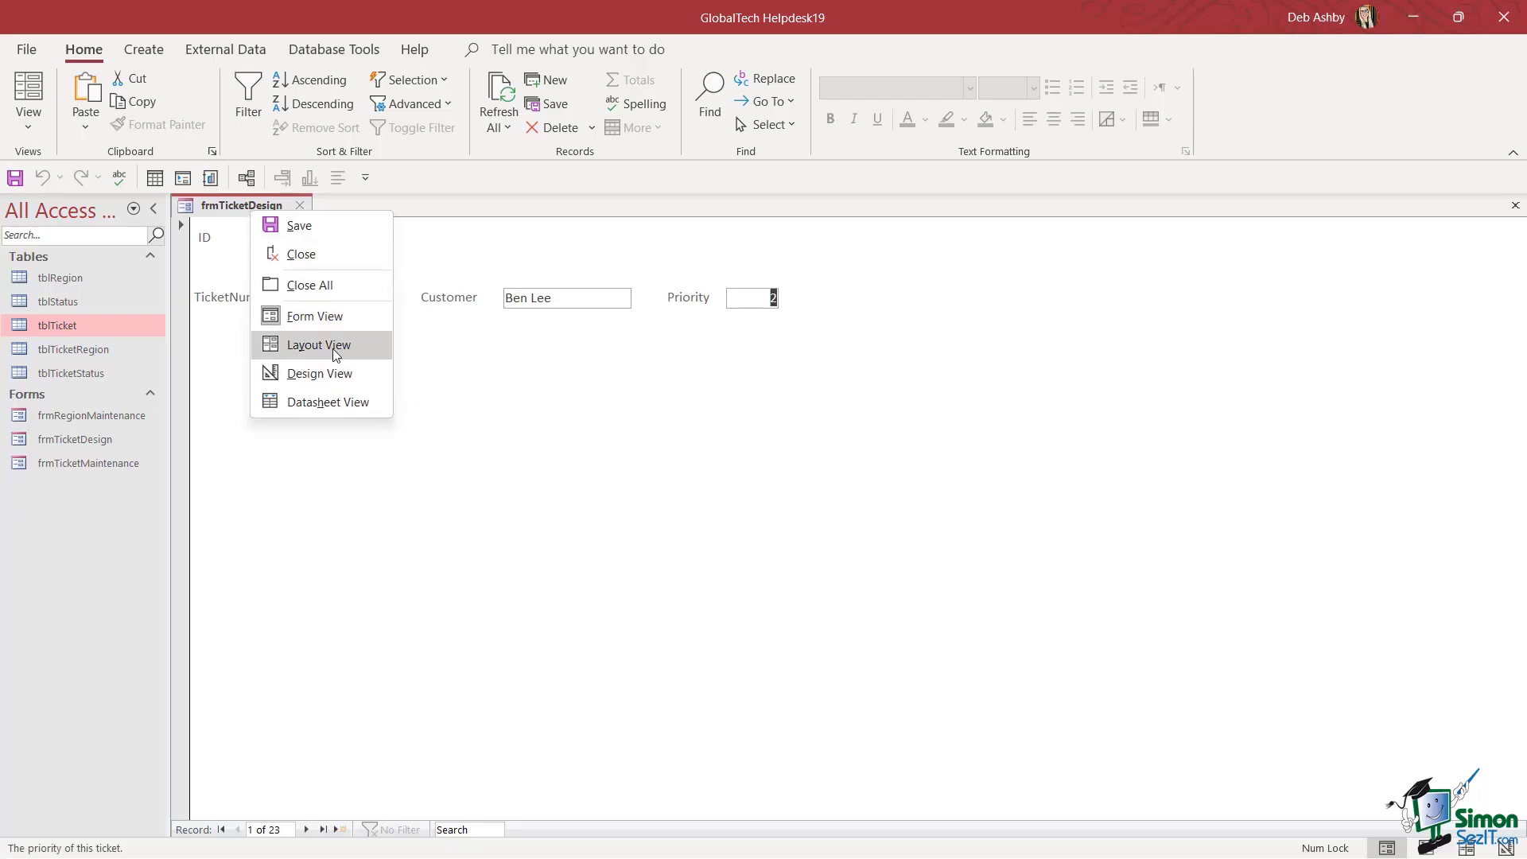
pyautogui.click(304, 372)
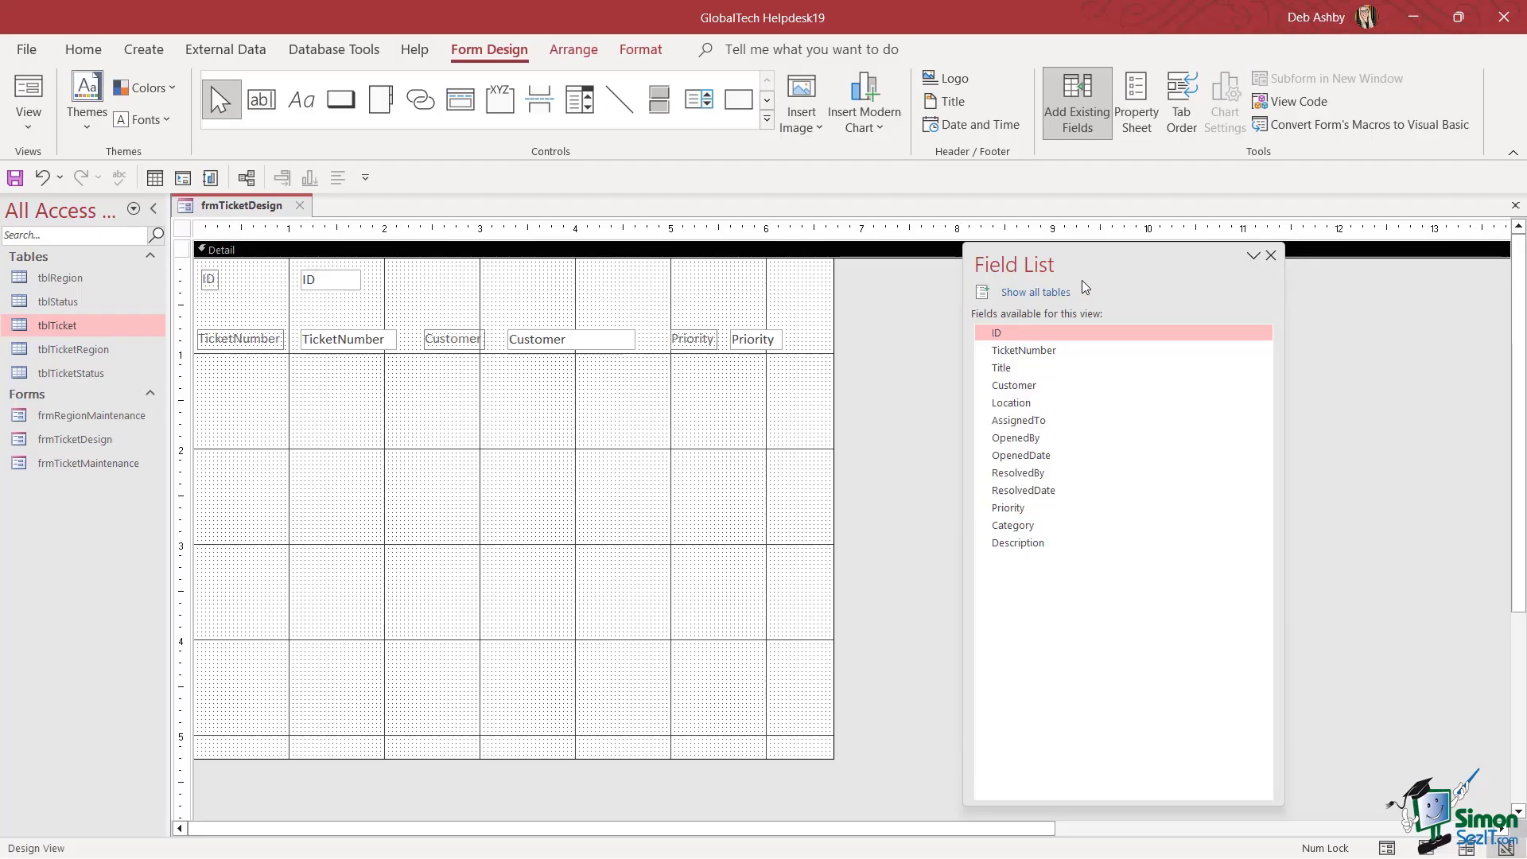
# Add the Title, Location, AssignedTo, OpenedBy, OpenedDate, ResolvedBy, ResolvedDate, Category and Description fields to the form and close the Field List
pyautogui.moveTo(1067, 262); pyautogui.dragTo(977, 263)
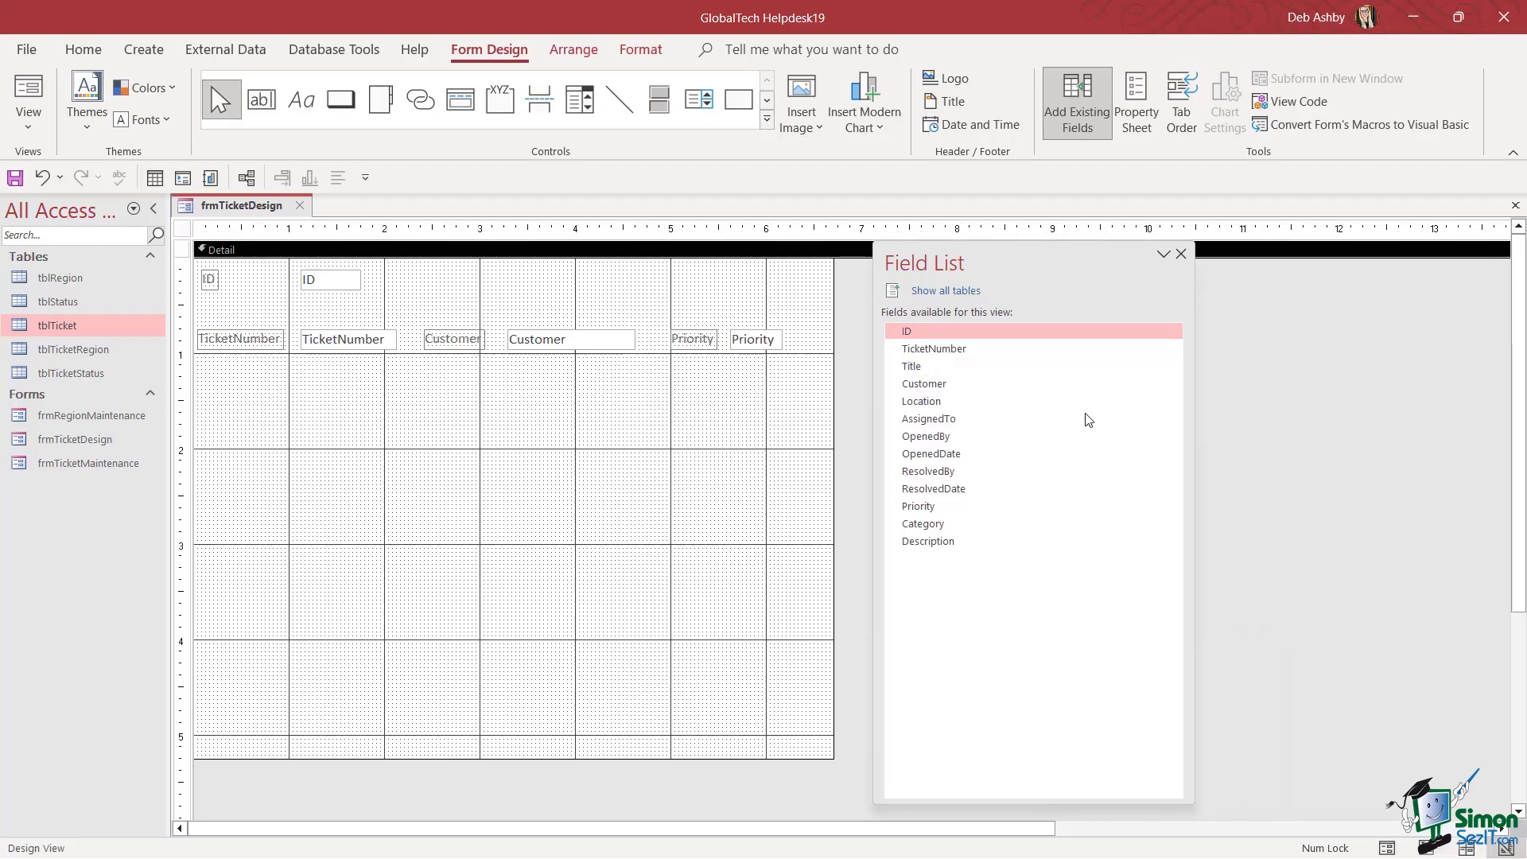
pyautogui.click(1098, 123)
pyautogui.doubleClick(934, 366)
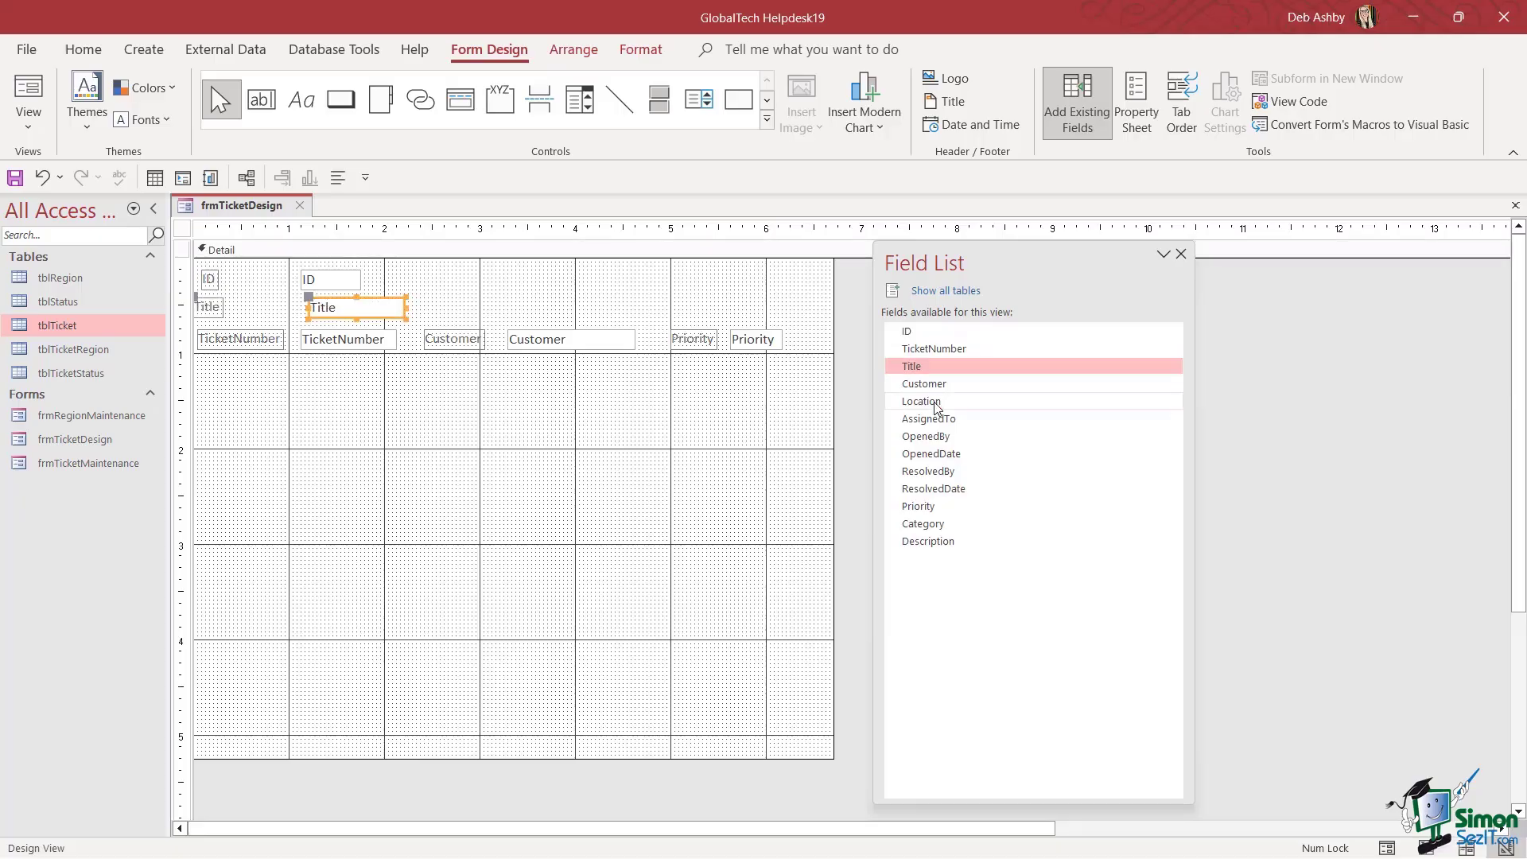
pyautogui.doubleClick(937, 403)
pyautogui.doubleClick(938, 419)
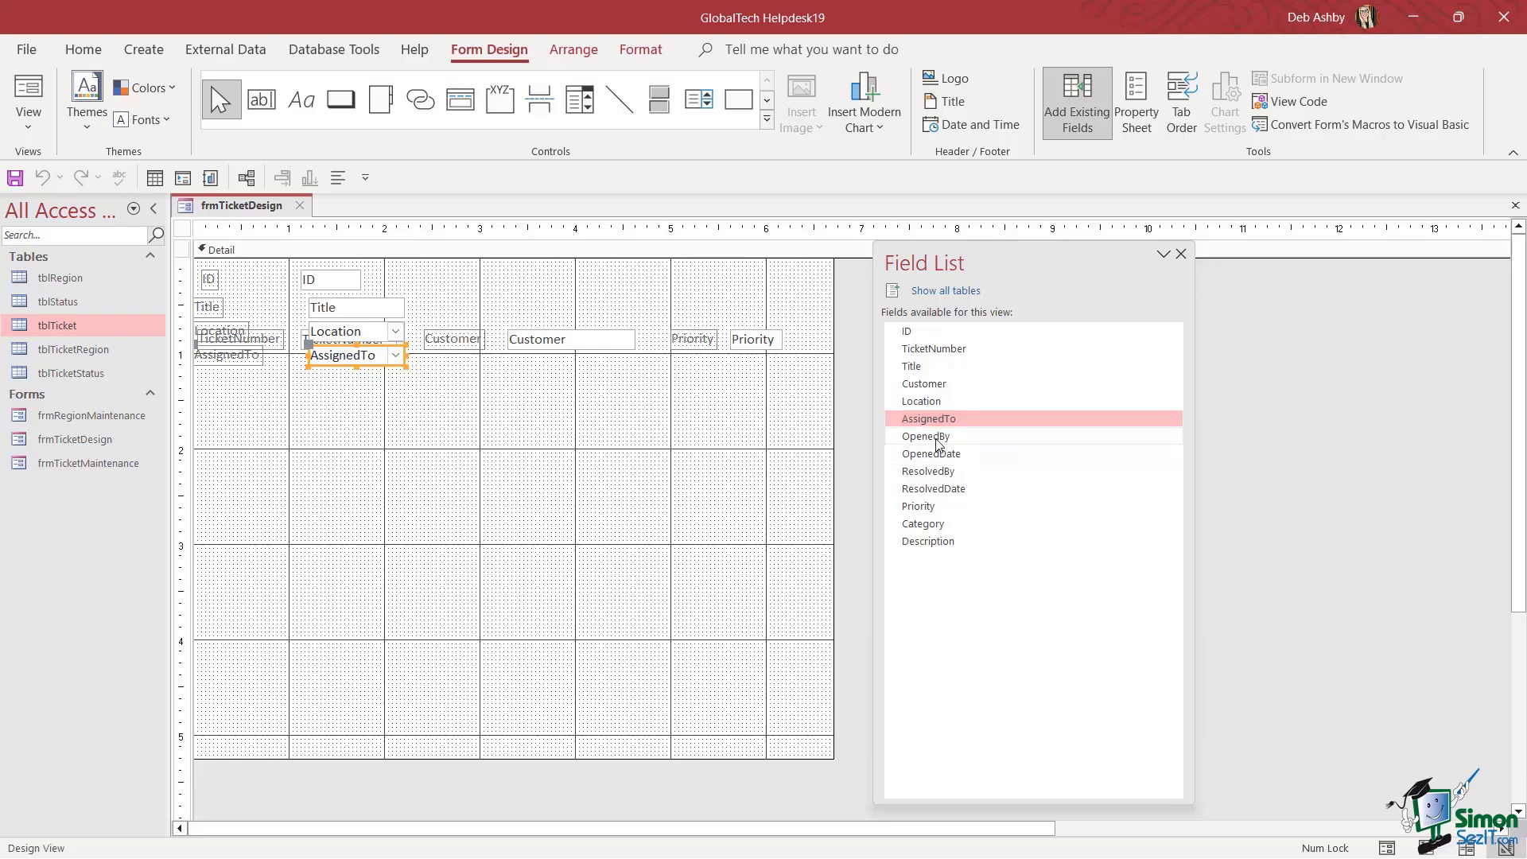
pyautogui.doubleClick(938, 439)
pyautogui.doubleClick(941, 456)
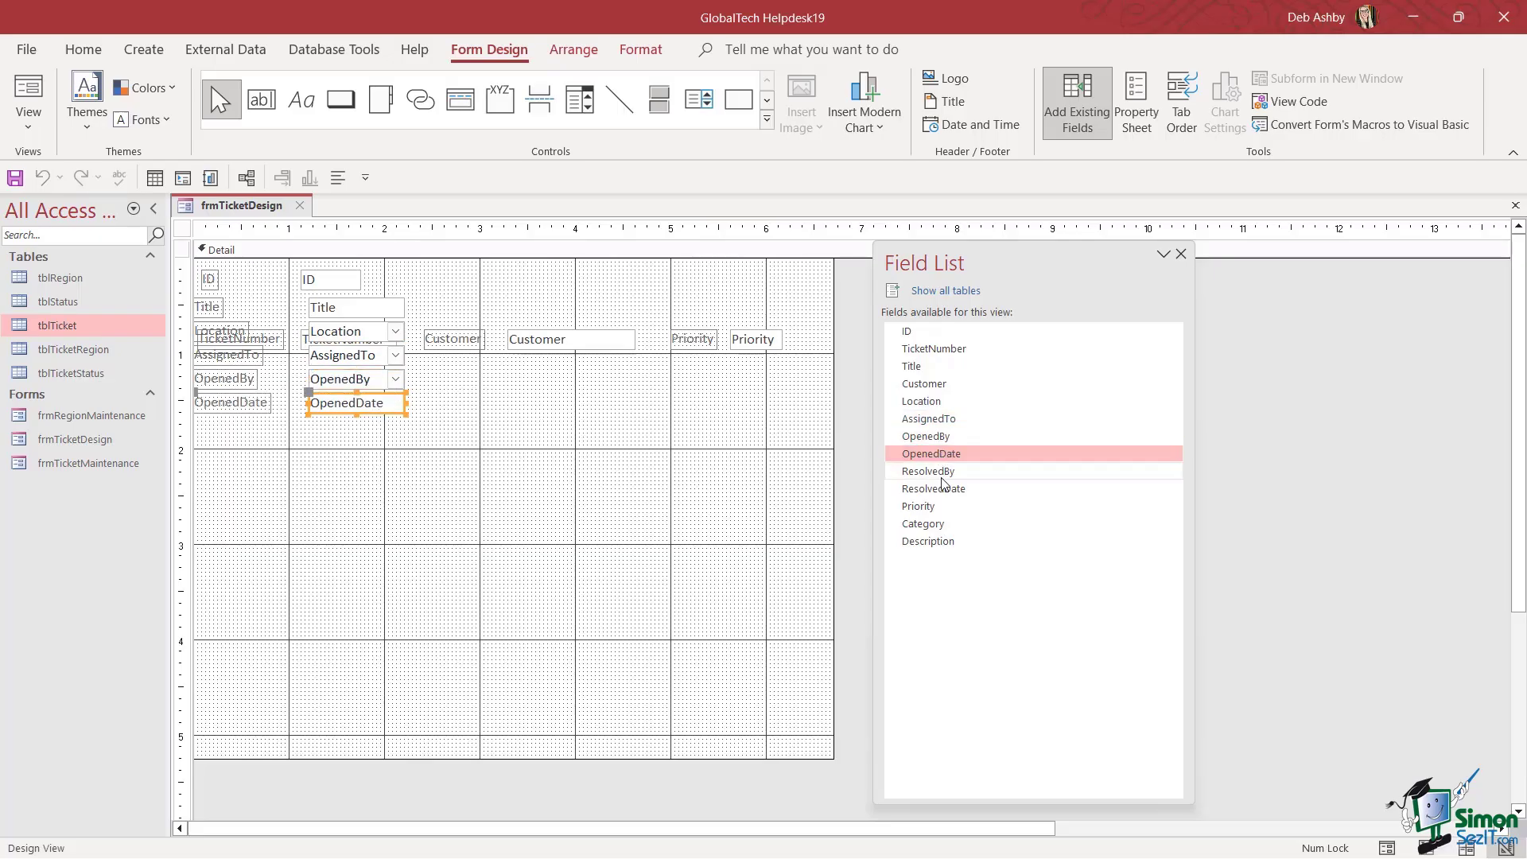
pyautogui.doubleClick(942, 475)
pyautogui.doubleClick(947, 491)
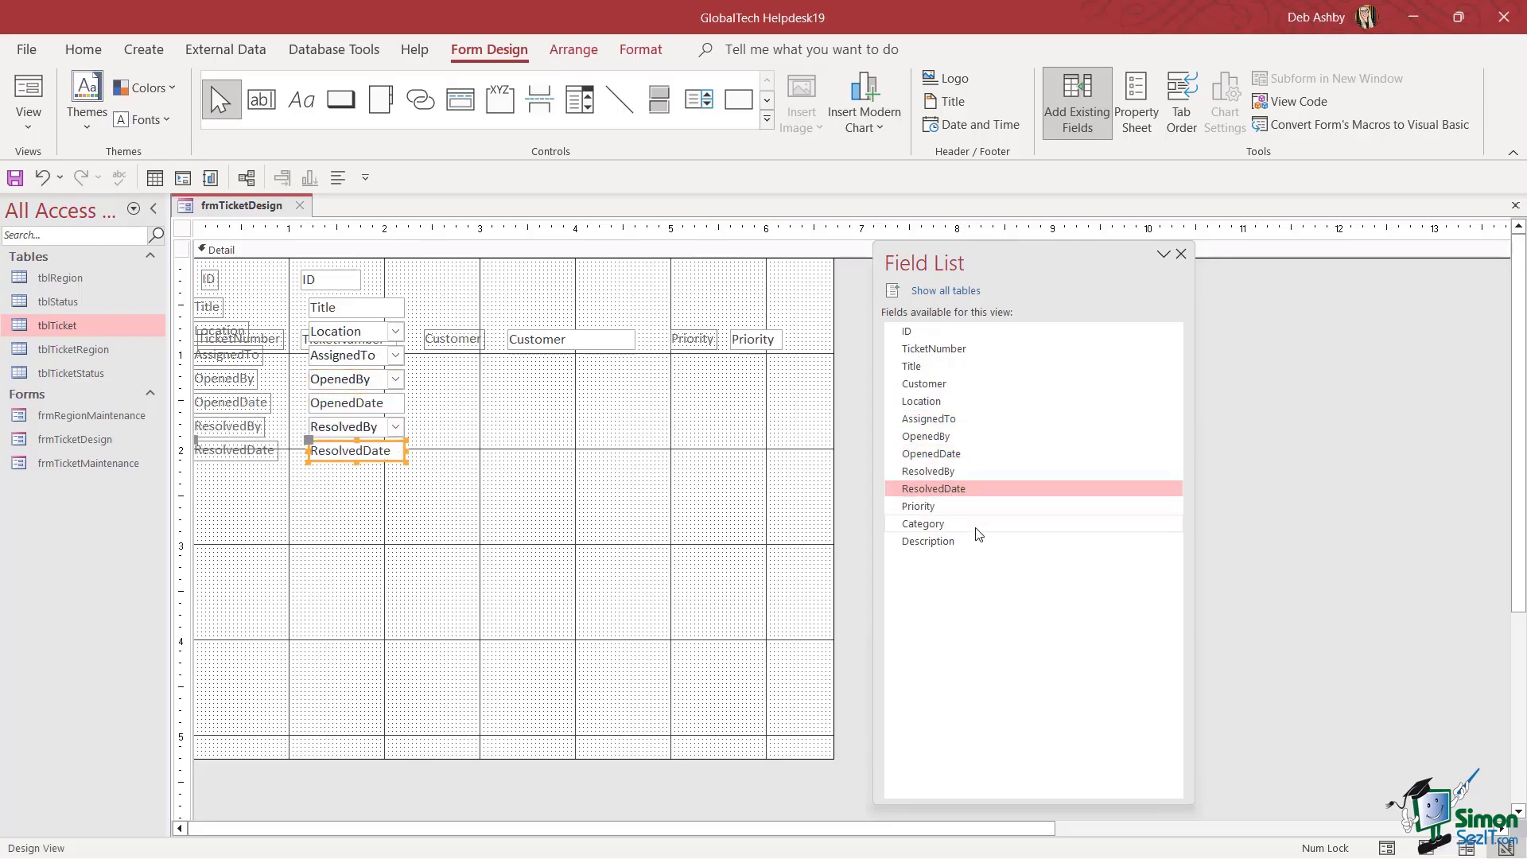
pyautogui.doubleClick(945, 523)
pyautogui.doubleClick(915, 542)
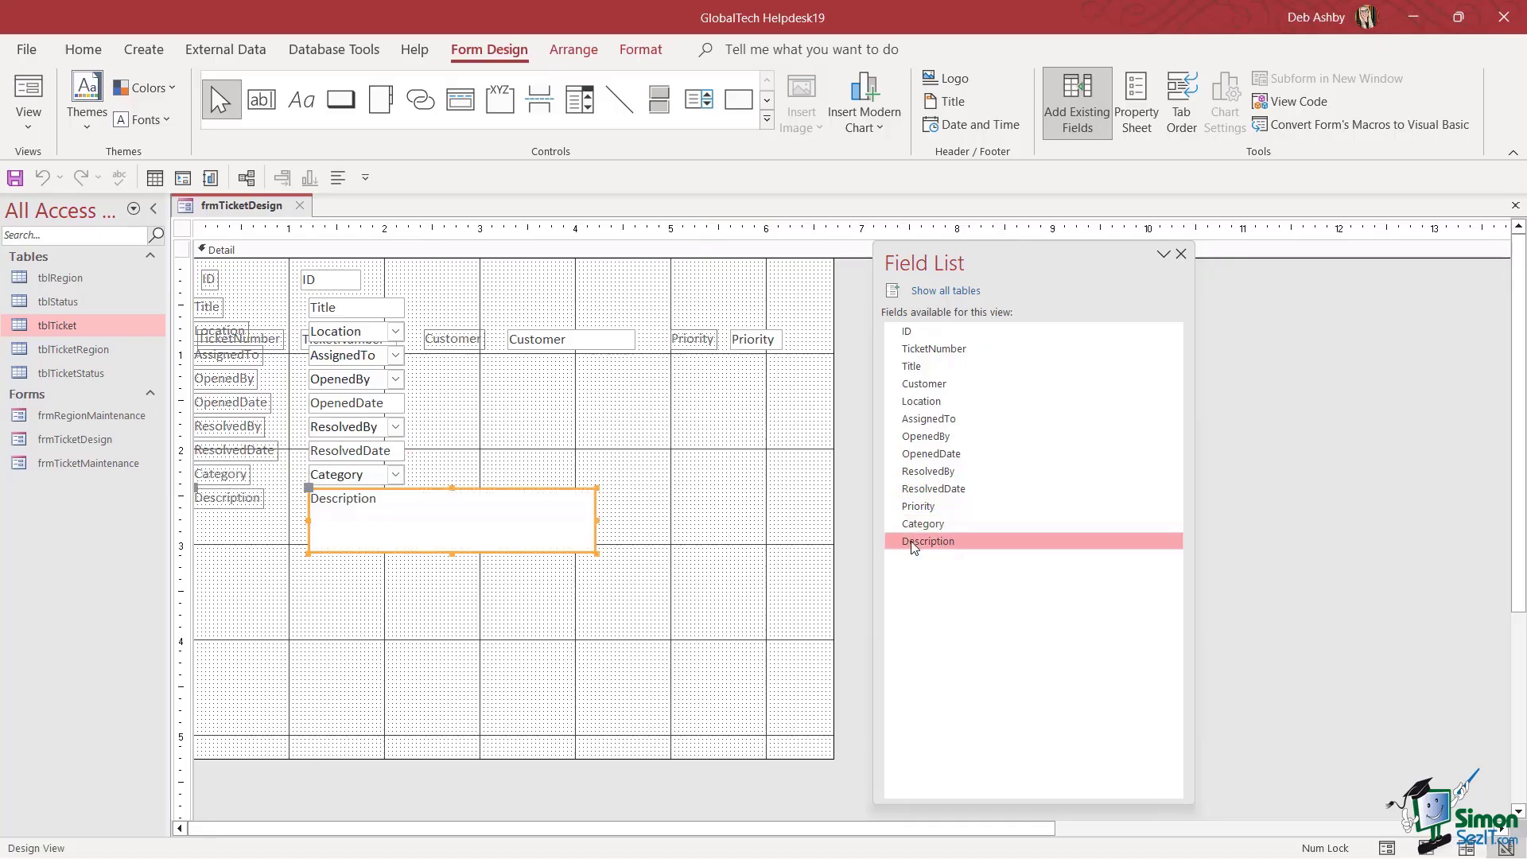
pyautogui.click(1181, 253)
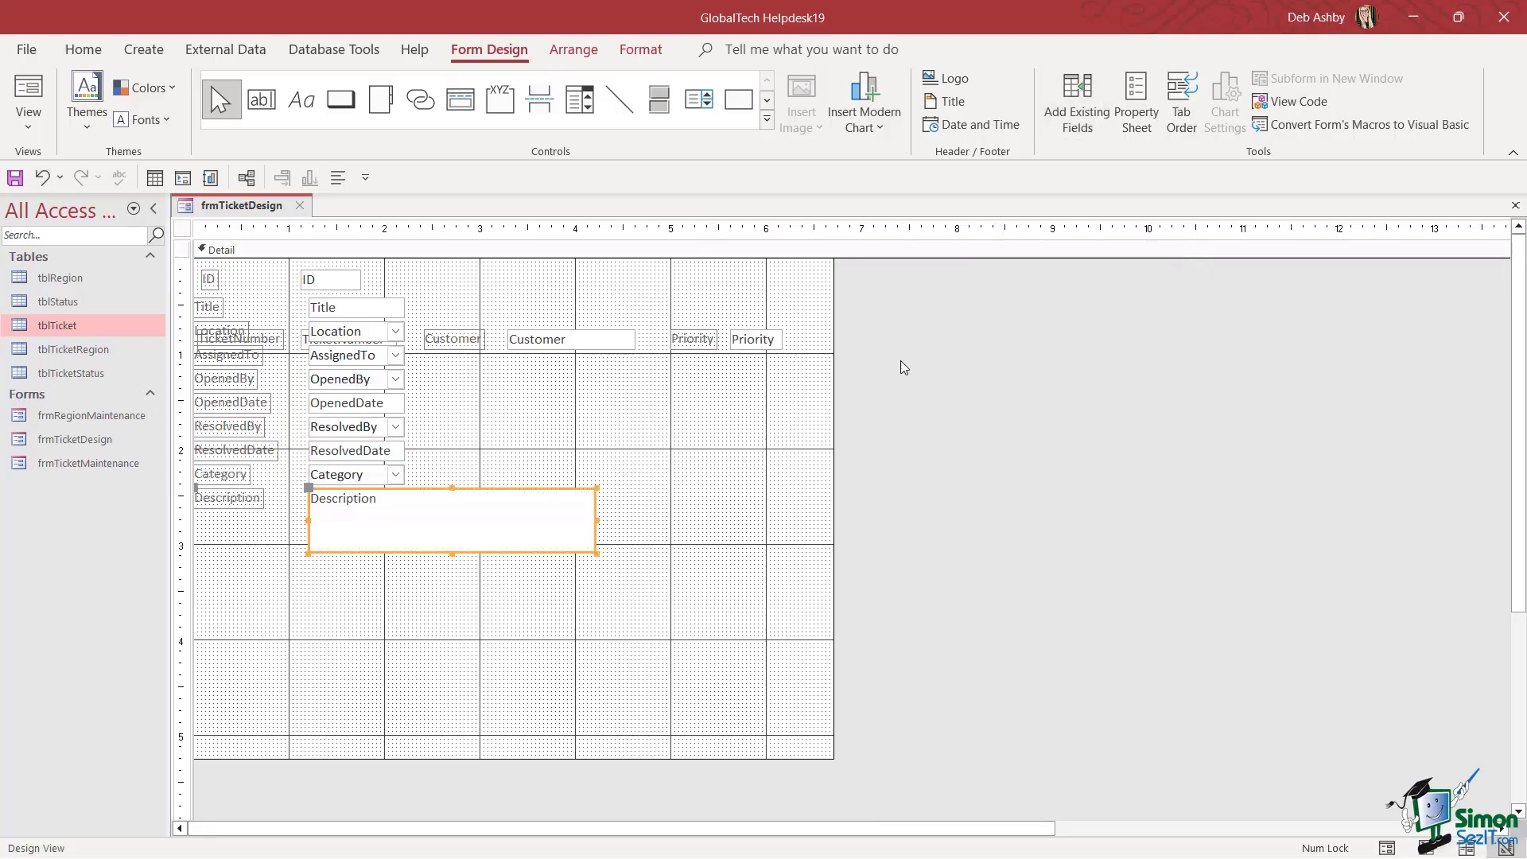
# Move the Description box to the 4-inch gridline with its label near the form's left edge, and move Category and ResolvedDate down from the stacked fields
pyautogui.moveTo(511, 491); pyautogui.dragTo(709, 641)
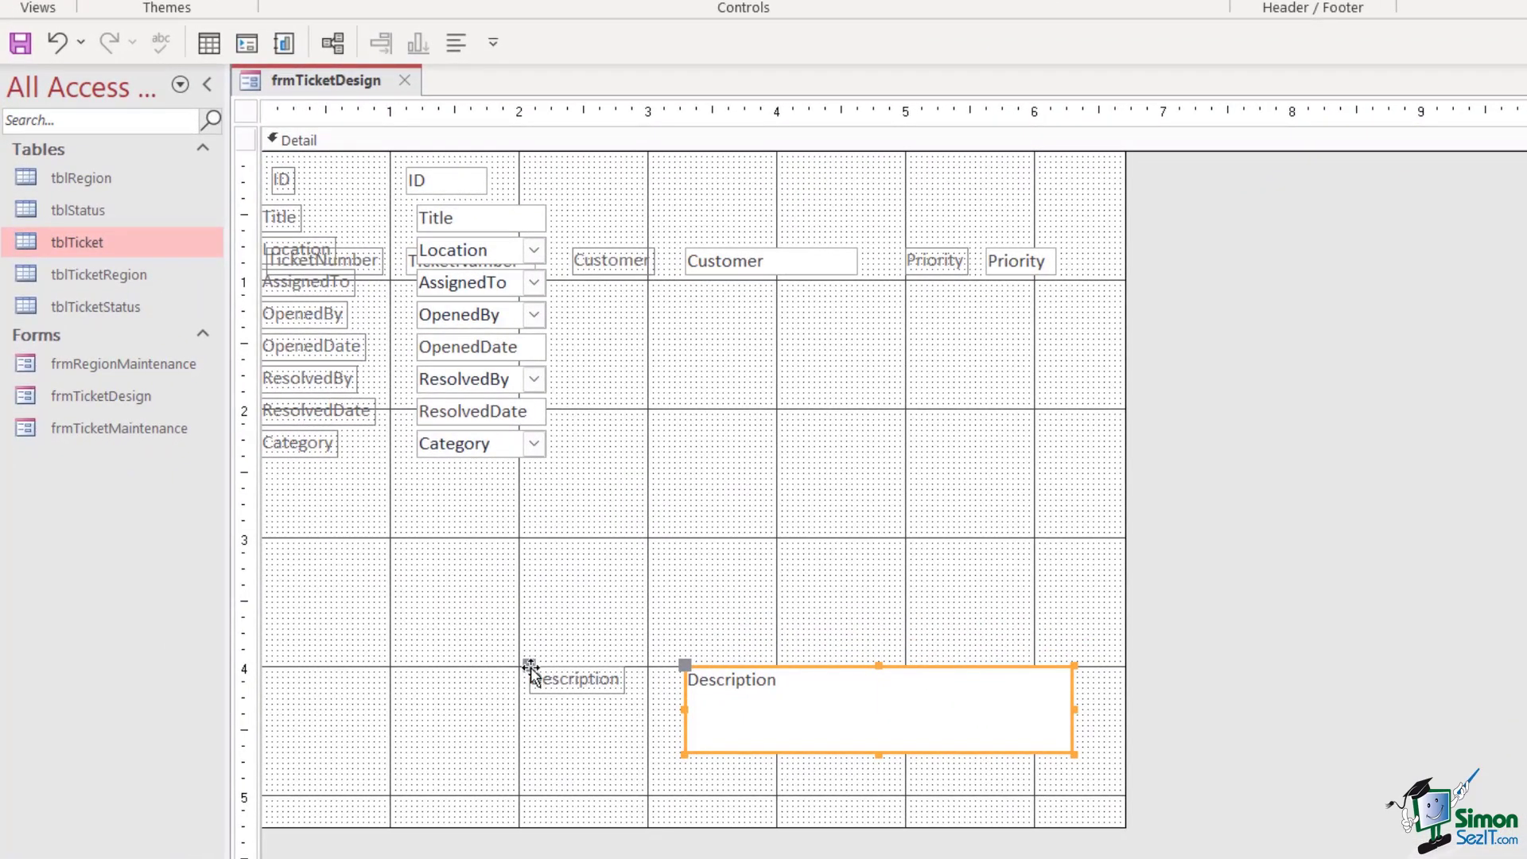
pyautogui.moveTo(529, 668); pyautogui.dragTo(279, 670)
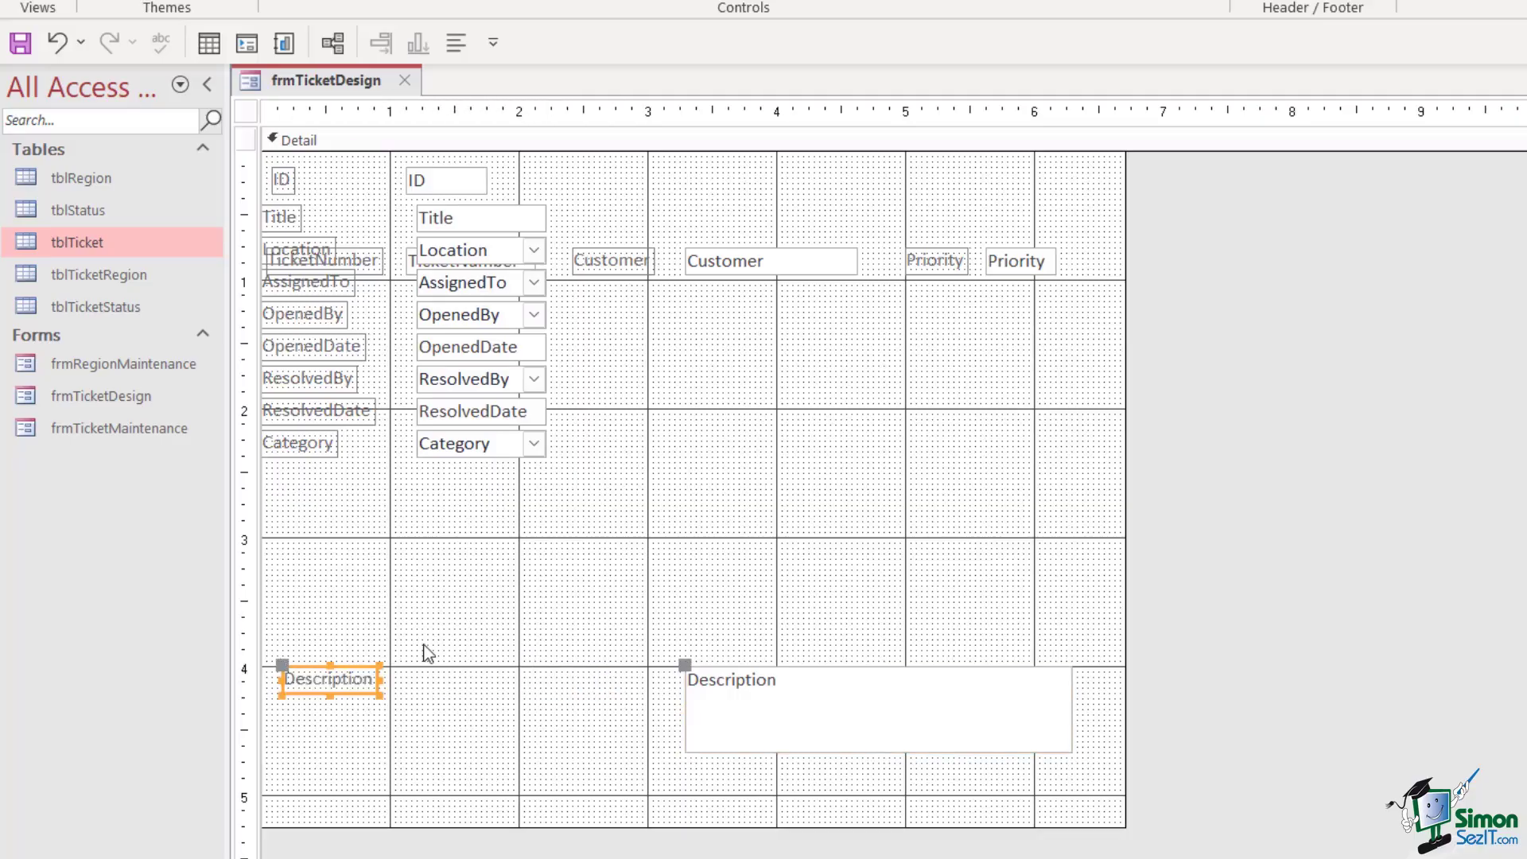
pyautogui.click(575, 562)
pyautogui.moveTo(453, 449); pyautogui.dragTo(975, 626)
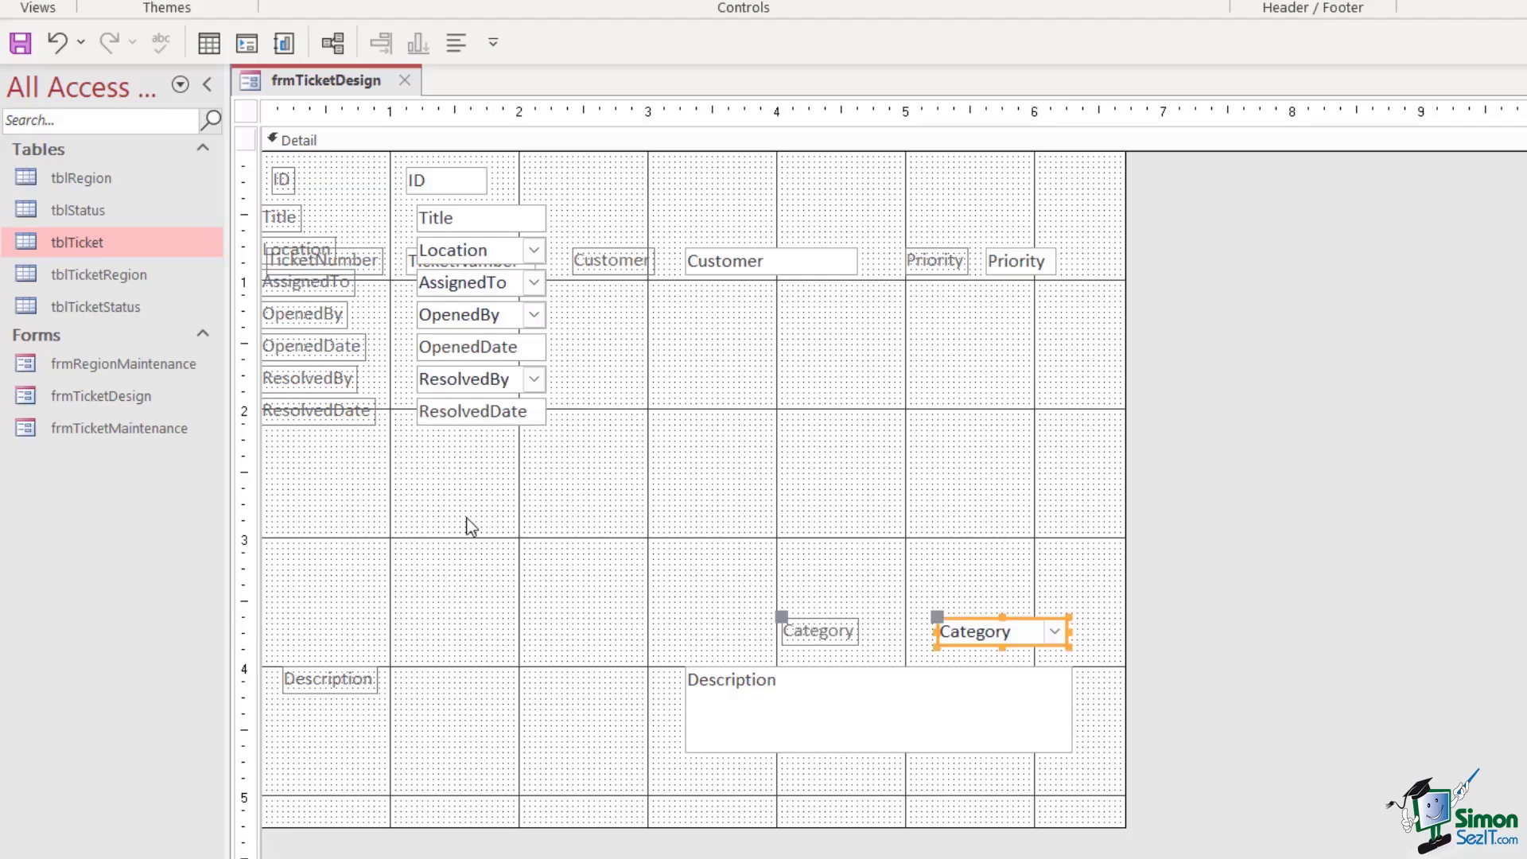
pyautogui.click(465, 402)
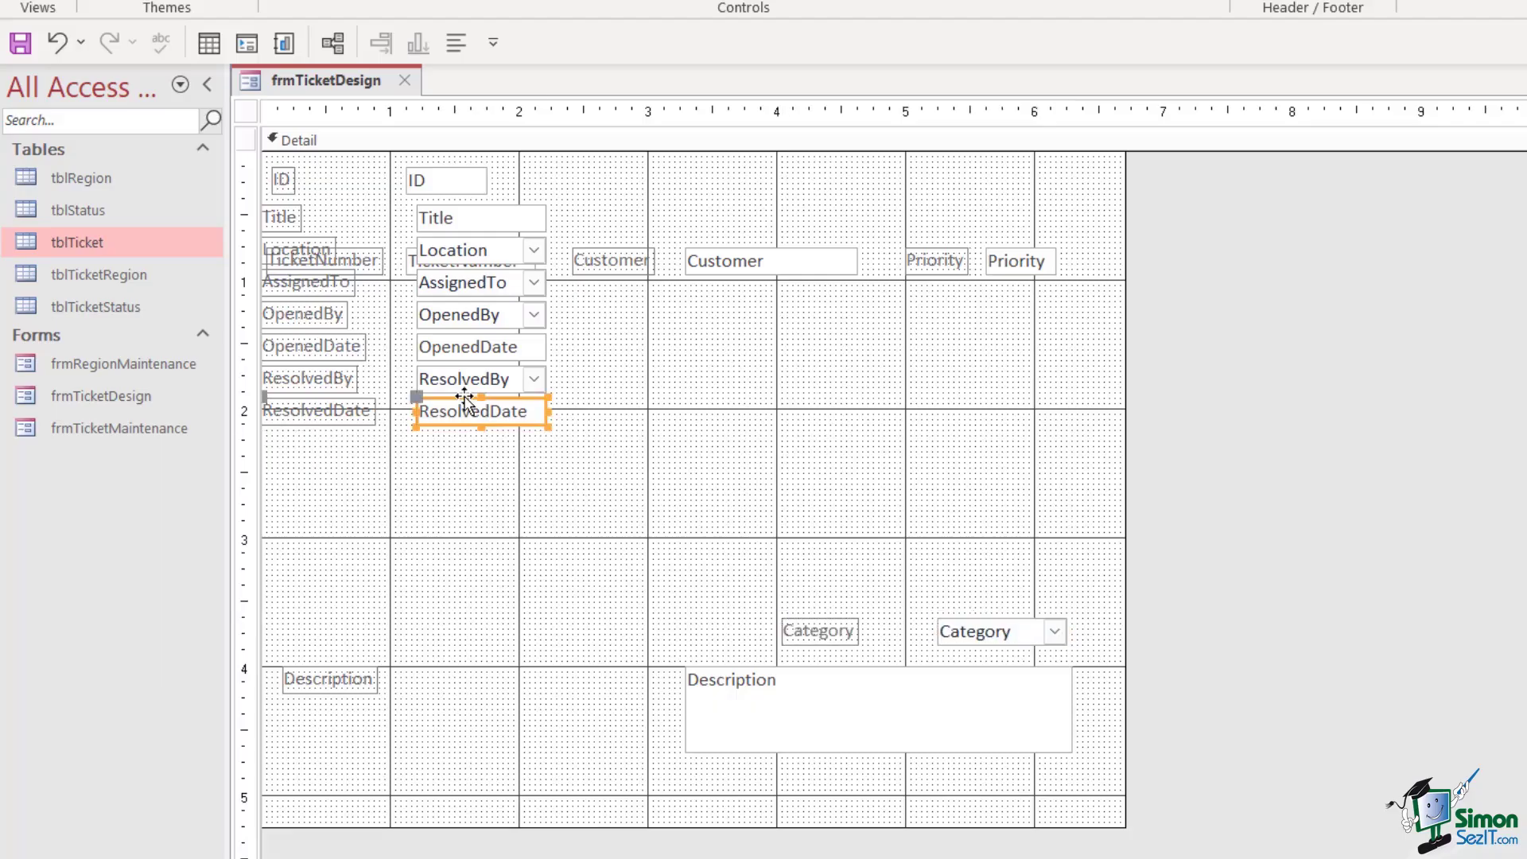
pyautogui.moveTo(465, 402); pyautogui.dragTo(532, 620)
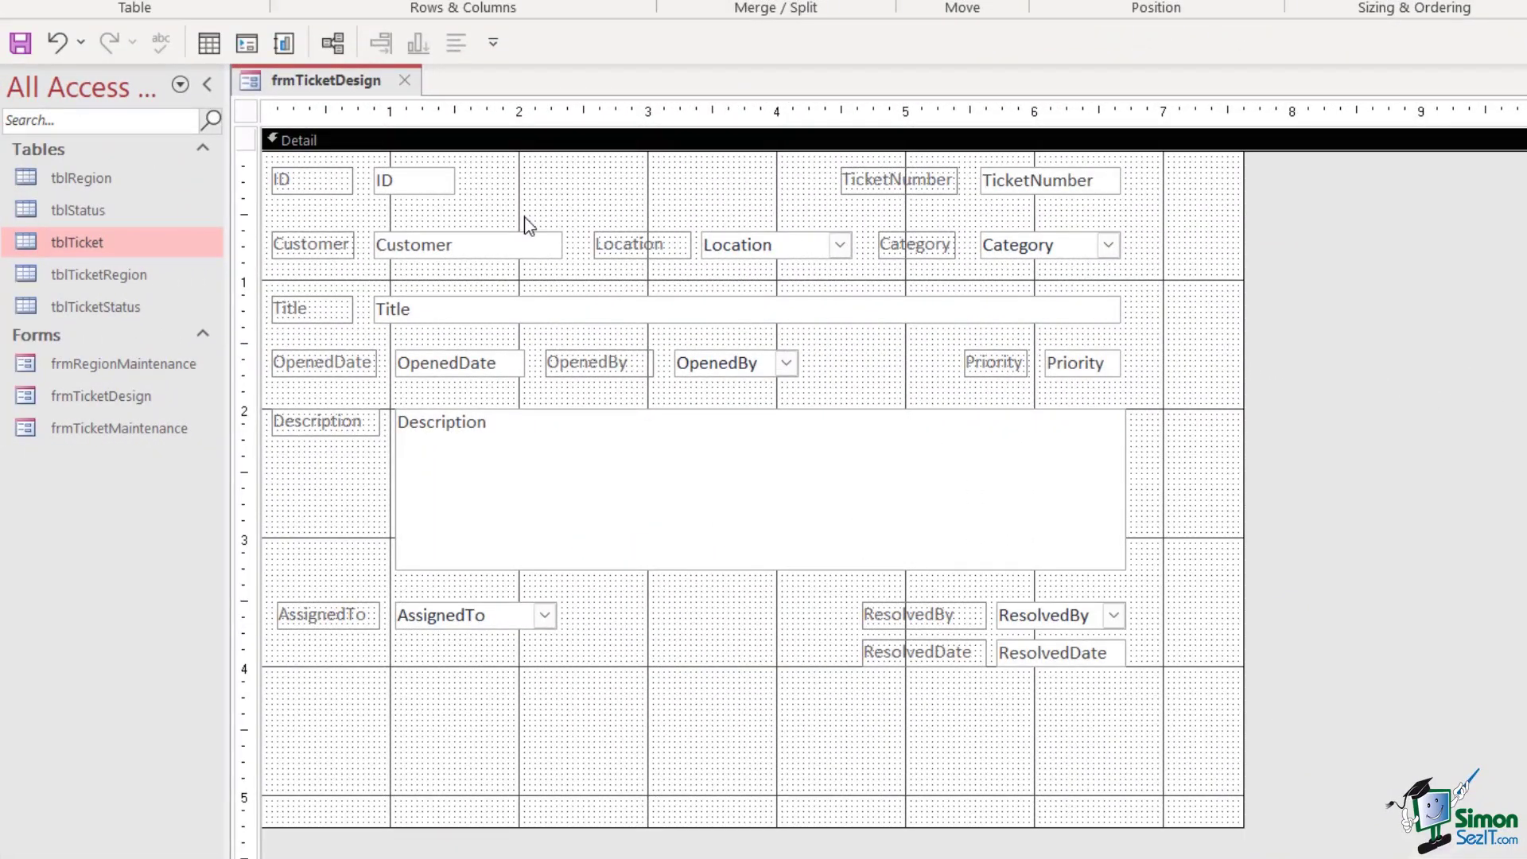
# Check the form's layout in Form View by going through the first five ticket records, and return to Design View
pyautogui.rightClick(336, 78)
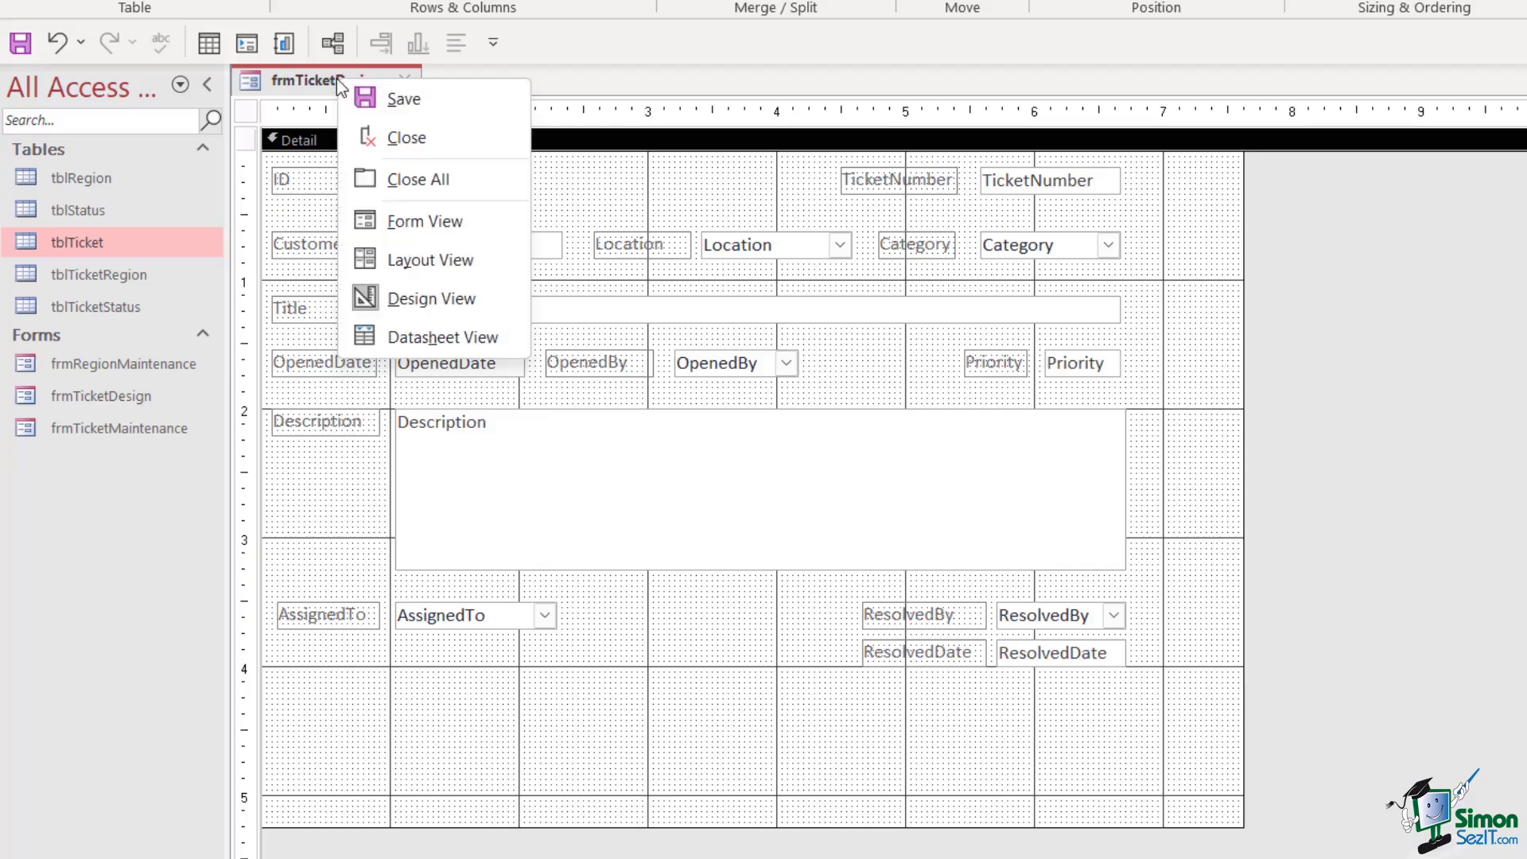
pyautogui.click(424, 223)
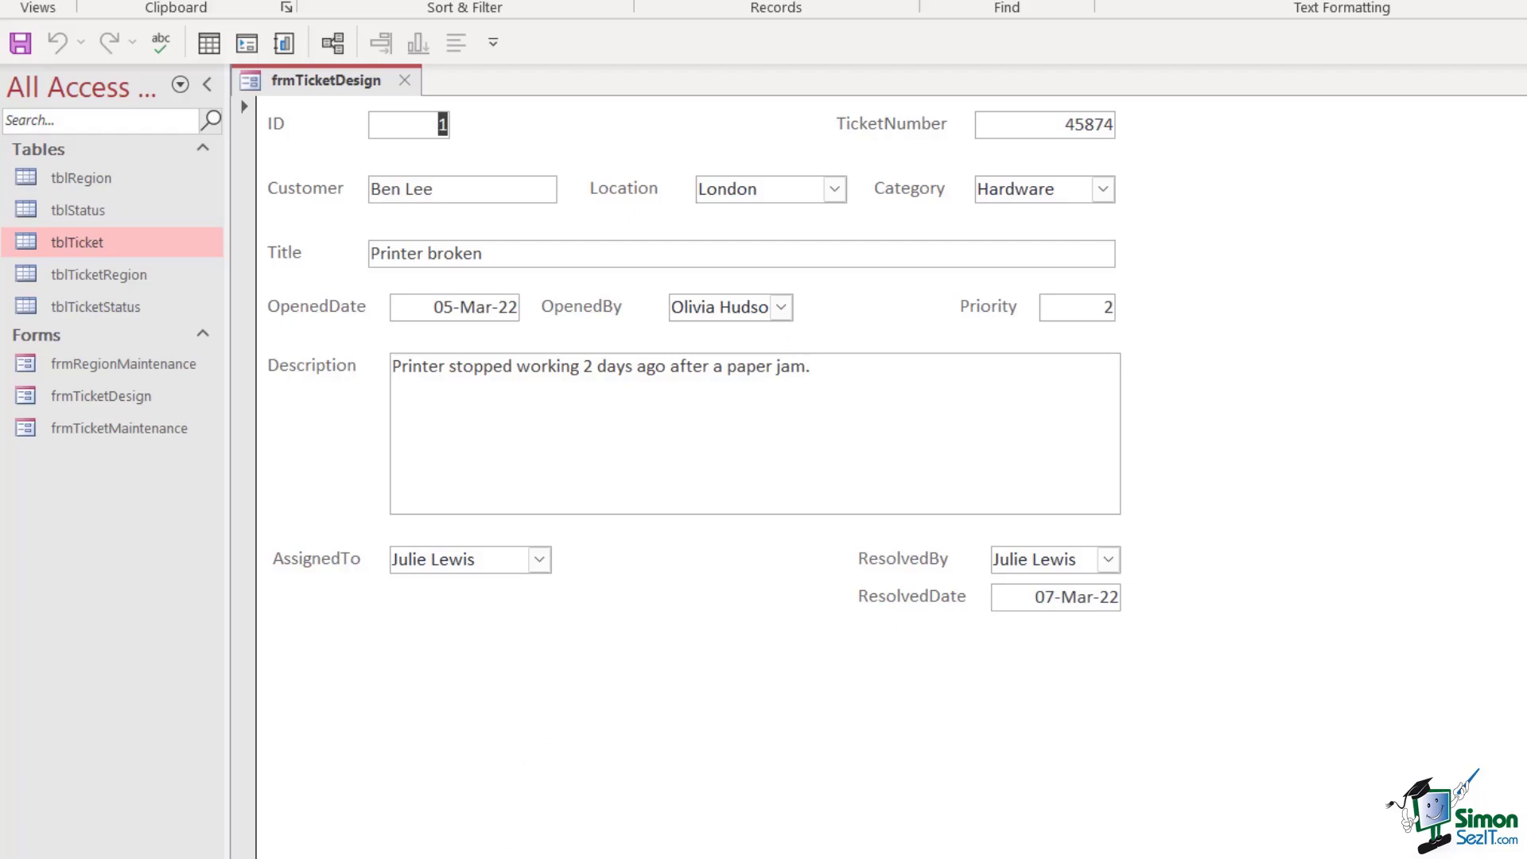
pyautogui.press('pagedown')
pyautogui.press('pagedown')
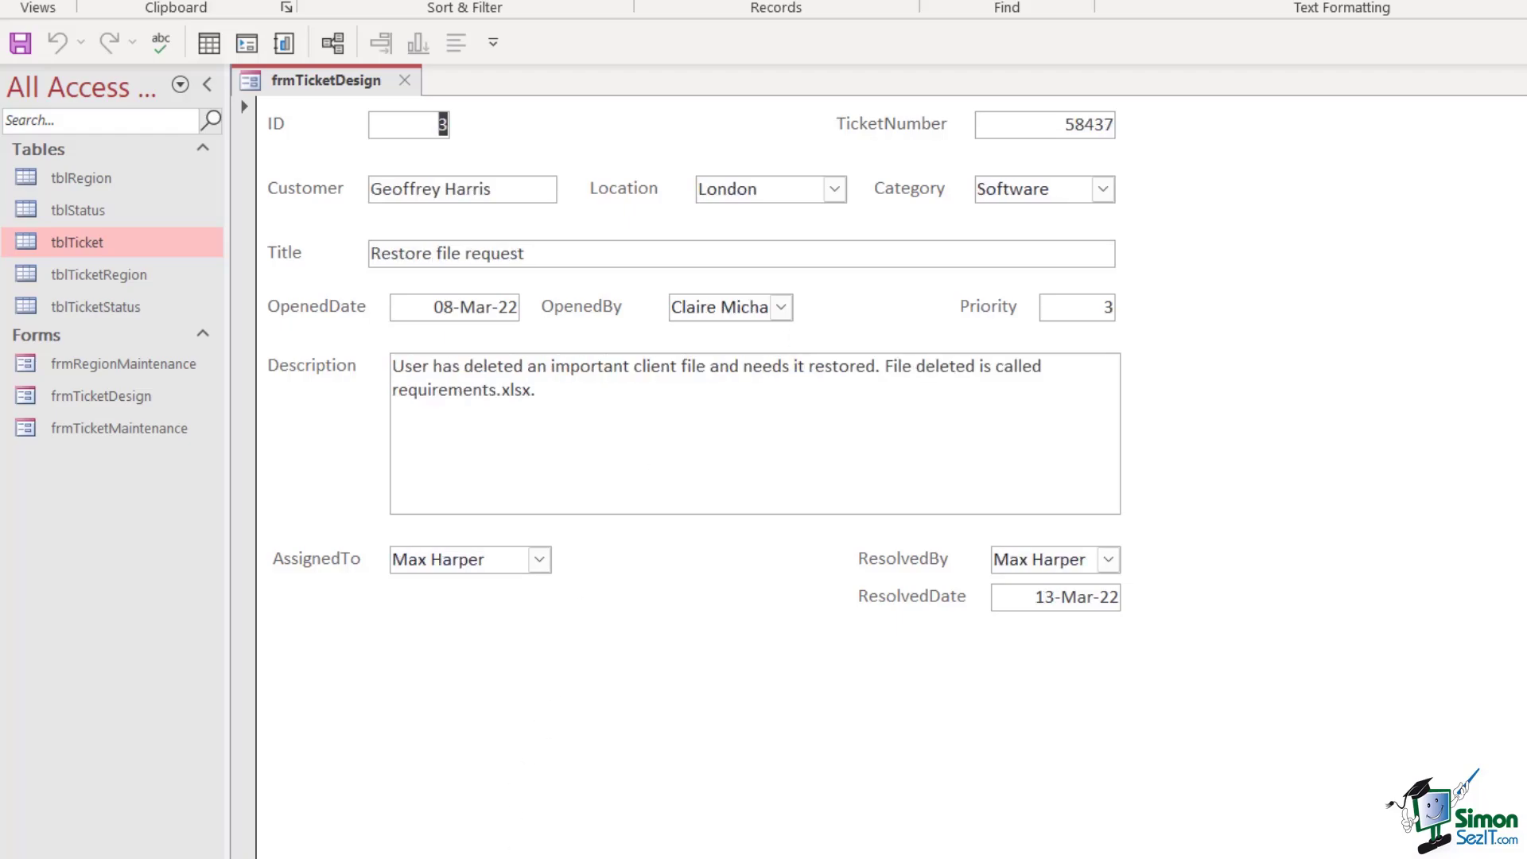
pyautogui.press('pagedown')
pyautogui.press('pagedown')
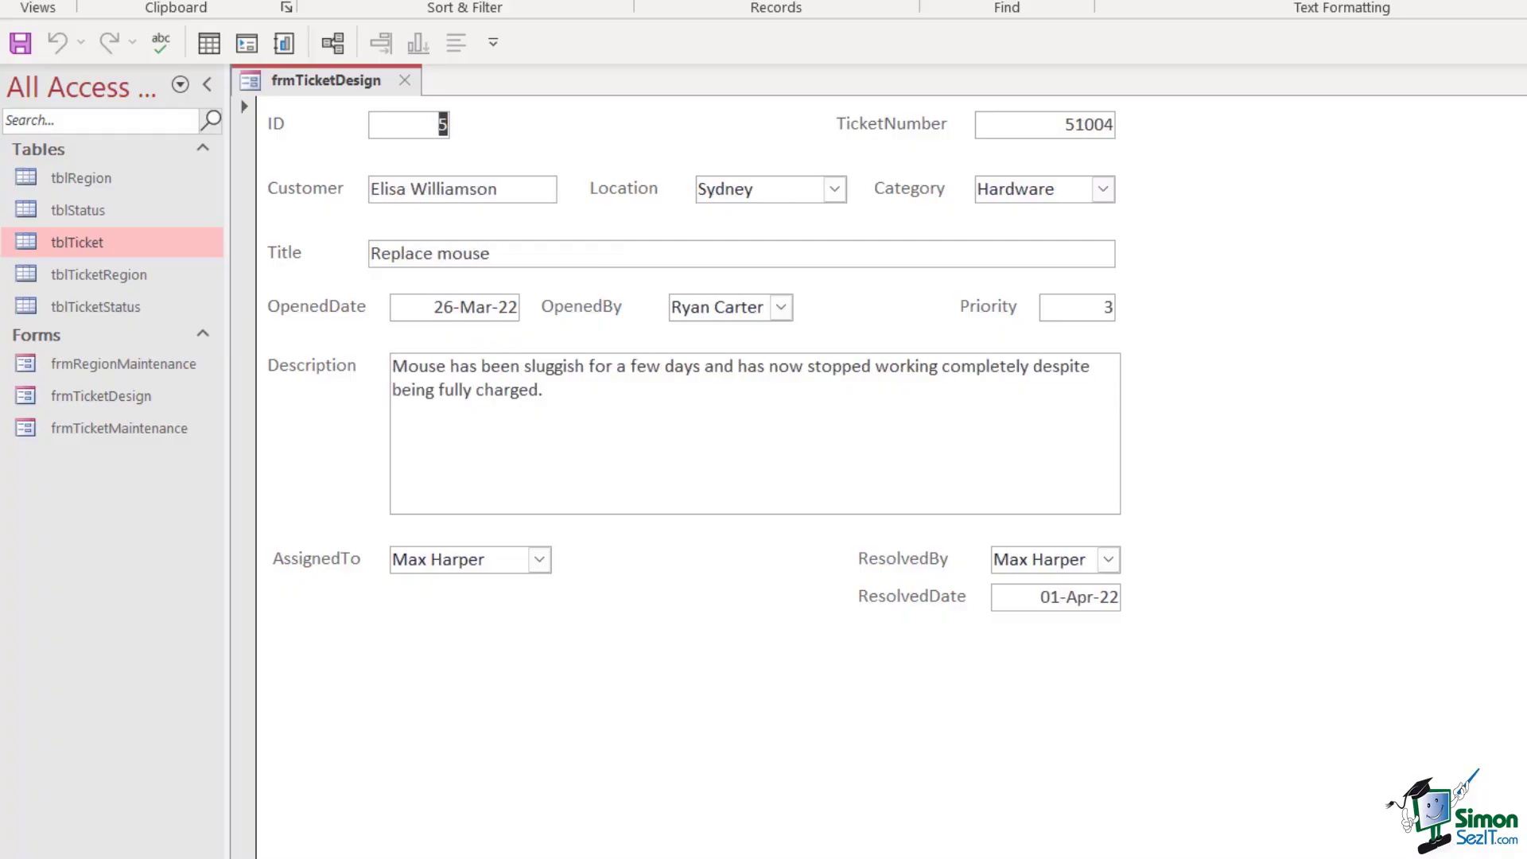
pyautogui.press('pageup')
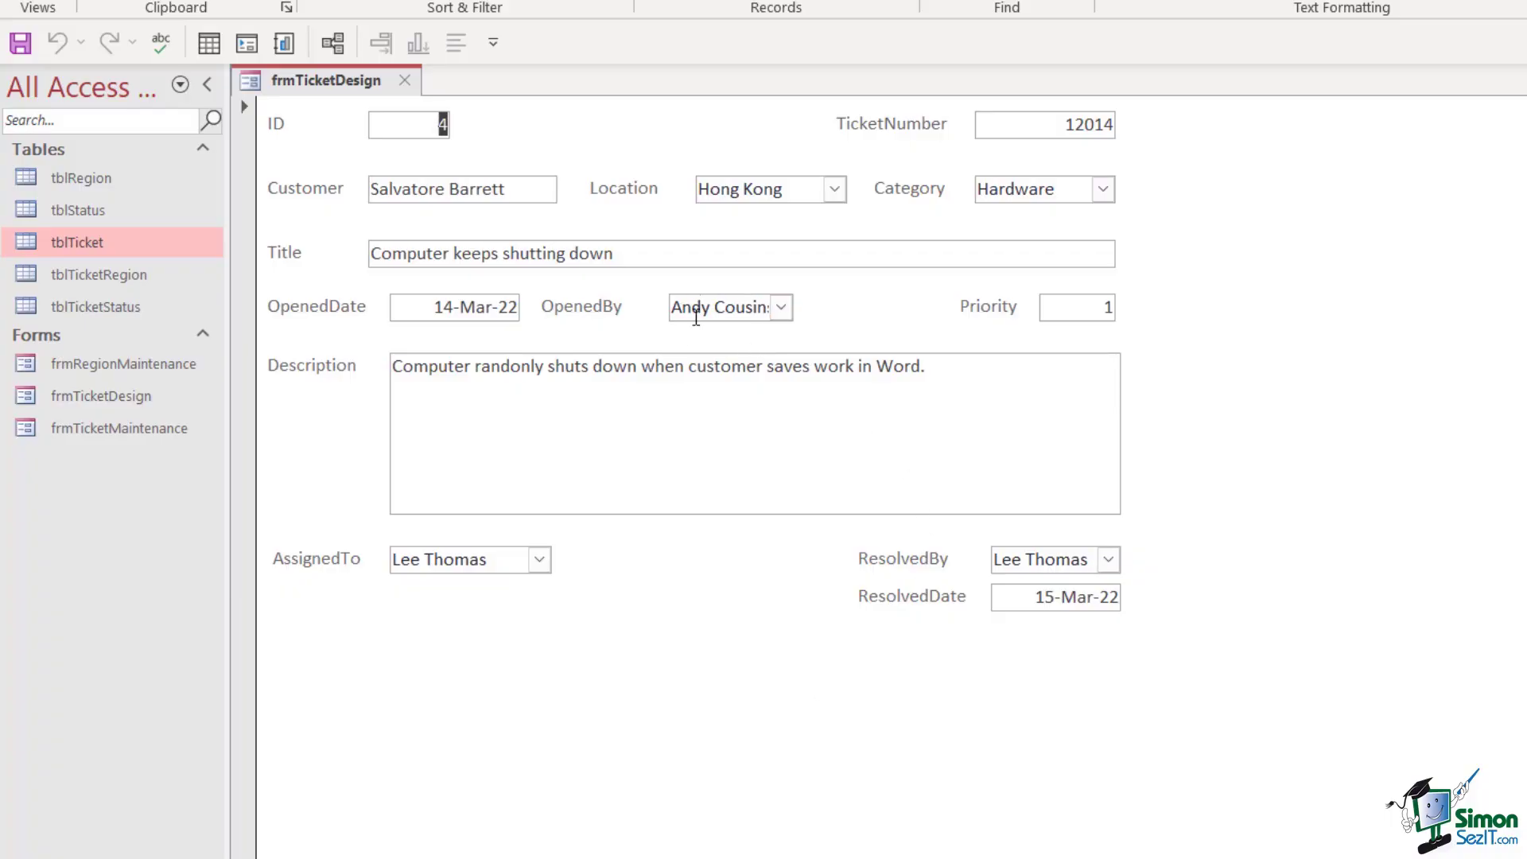
pyautogui.rightClick(331, 72)
pyautogui.click(443, 294)
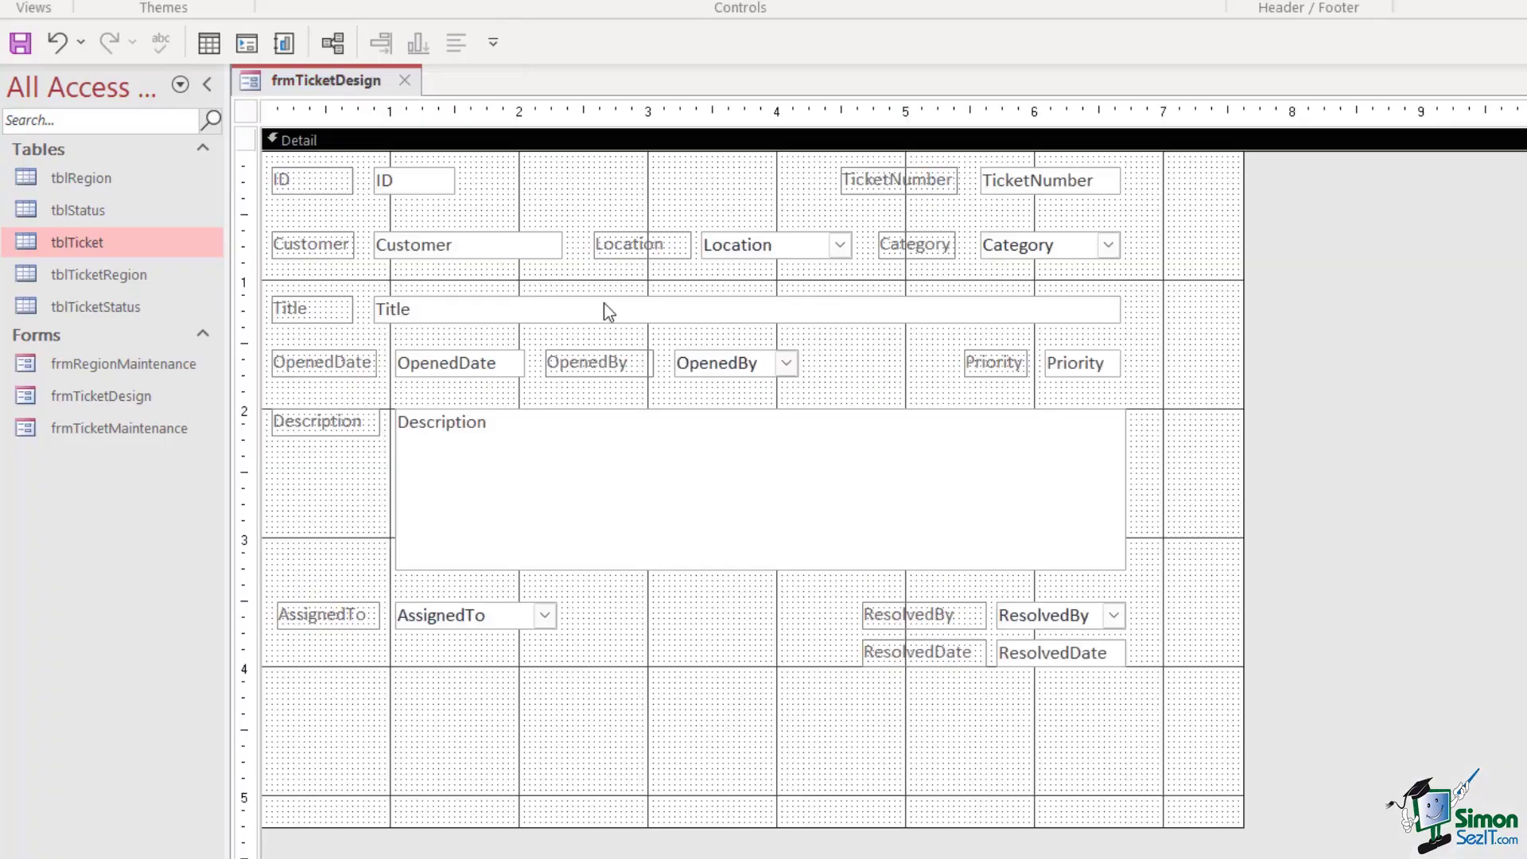
# Move the OpenedBy field with its label right, roughly under Location, and widen its combo box to fit full names
pyautogui.click(634, 368)
pyautogui.click(726, 358)
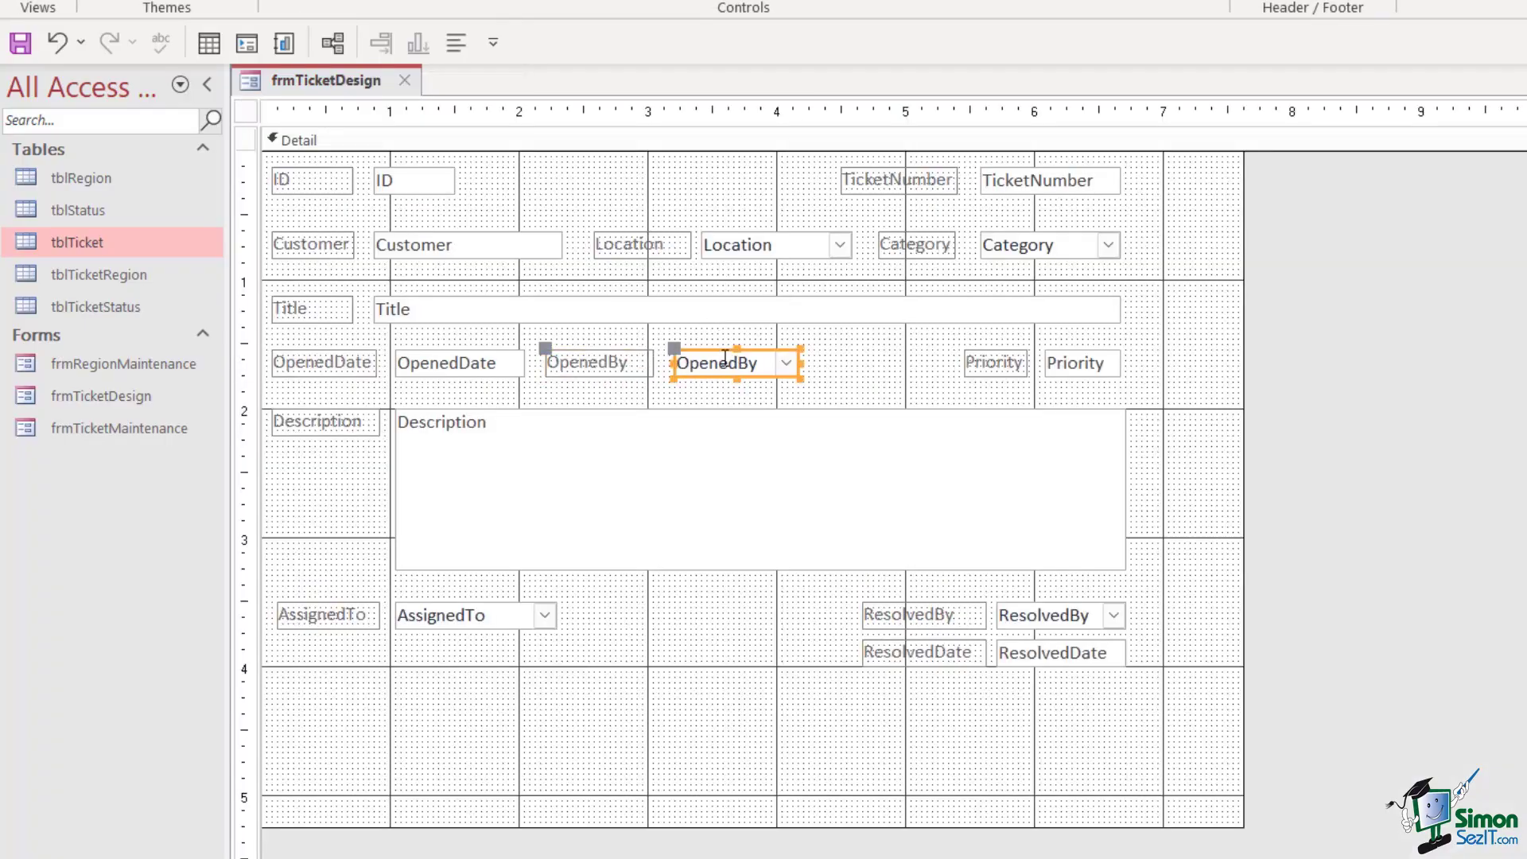
pyautogui.moveTo(720, 356); pyautogui.dragTo(774, 355)
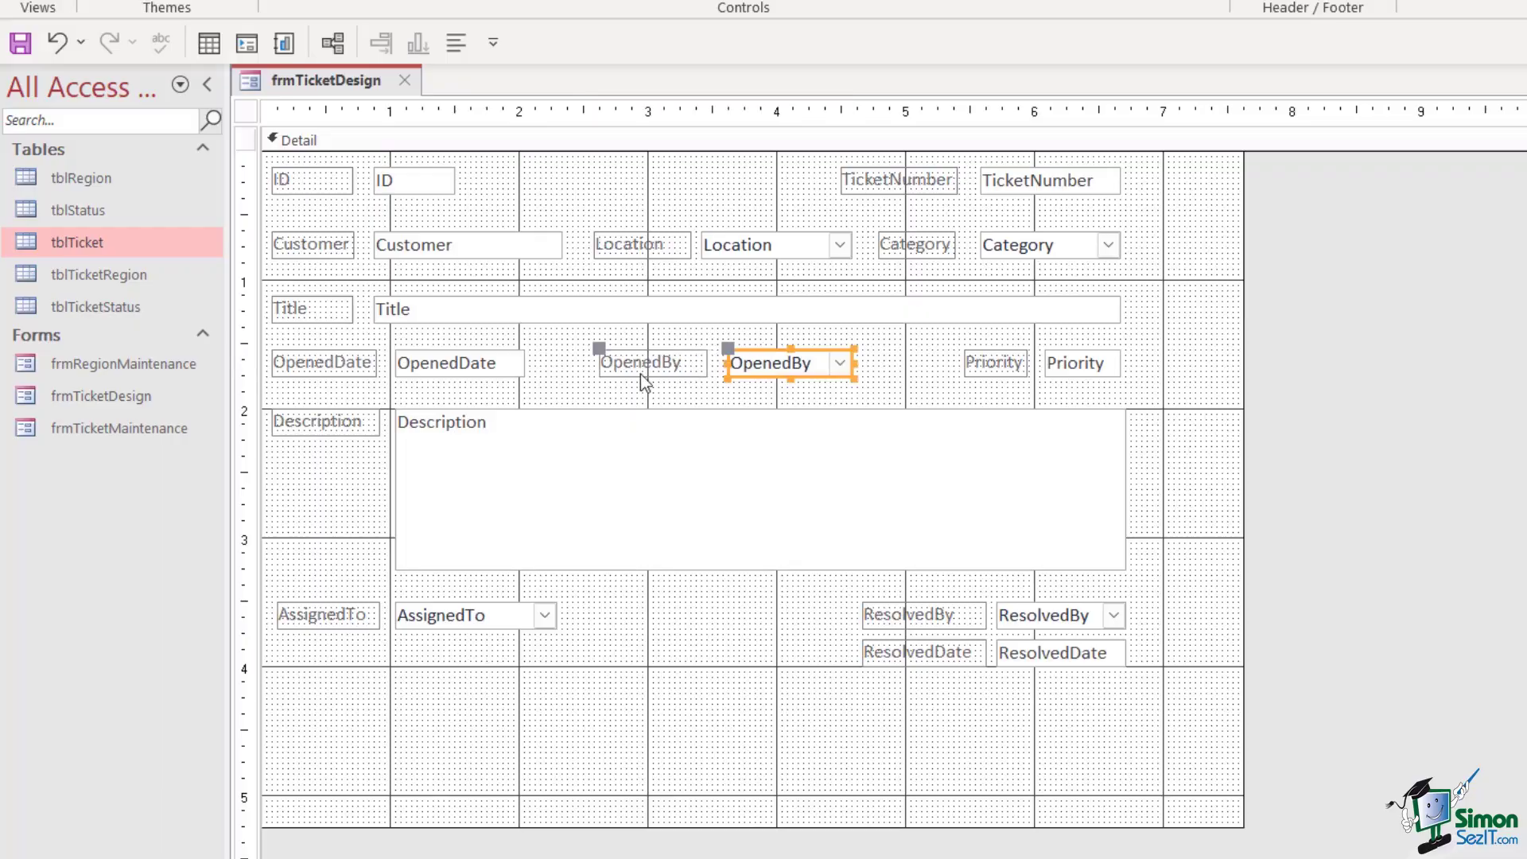
pyautogui.click(649, 368)
pyautogui.click(600, 349)
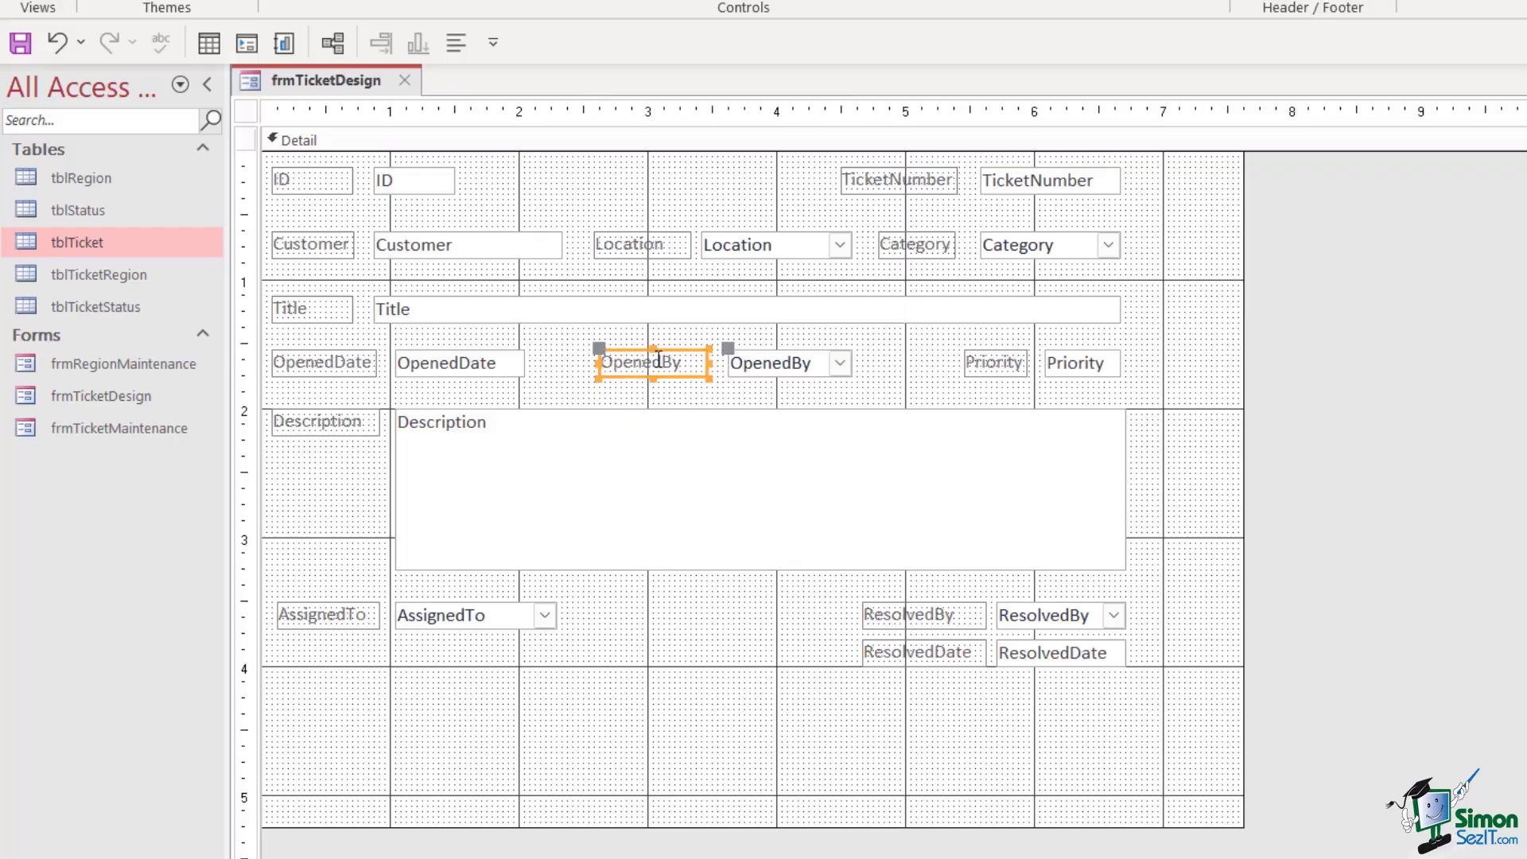
pyautogui.click(804, 367)
pyautogui.moveTo(852, 363); pyautogui.dragTo(890, 363)
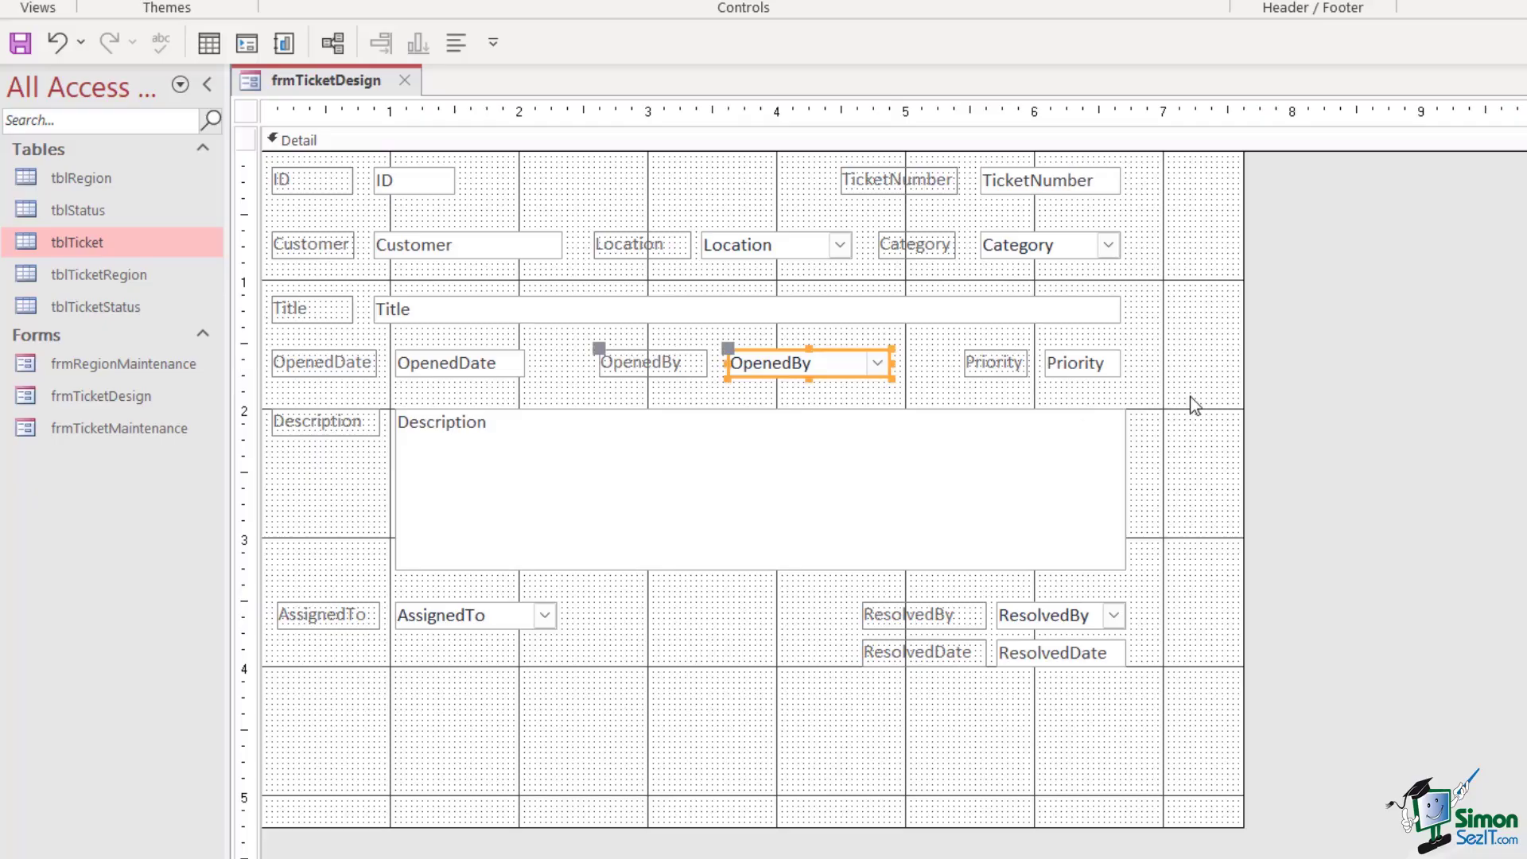
pyautogui.click(636, 193)
# Check the widened OpenedBy field in Form View across the first six ticket records, and return to Design View
pyautogui.rightClick(360, 88)
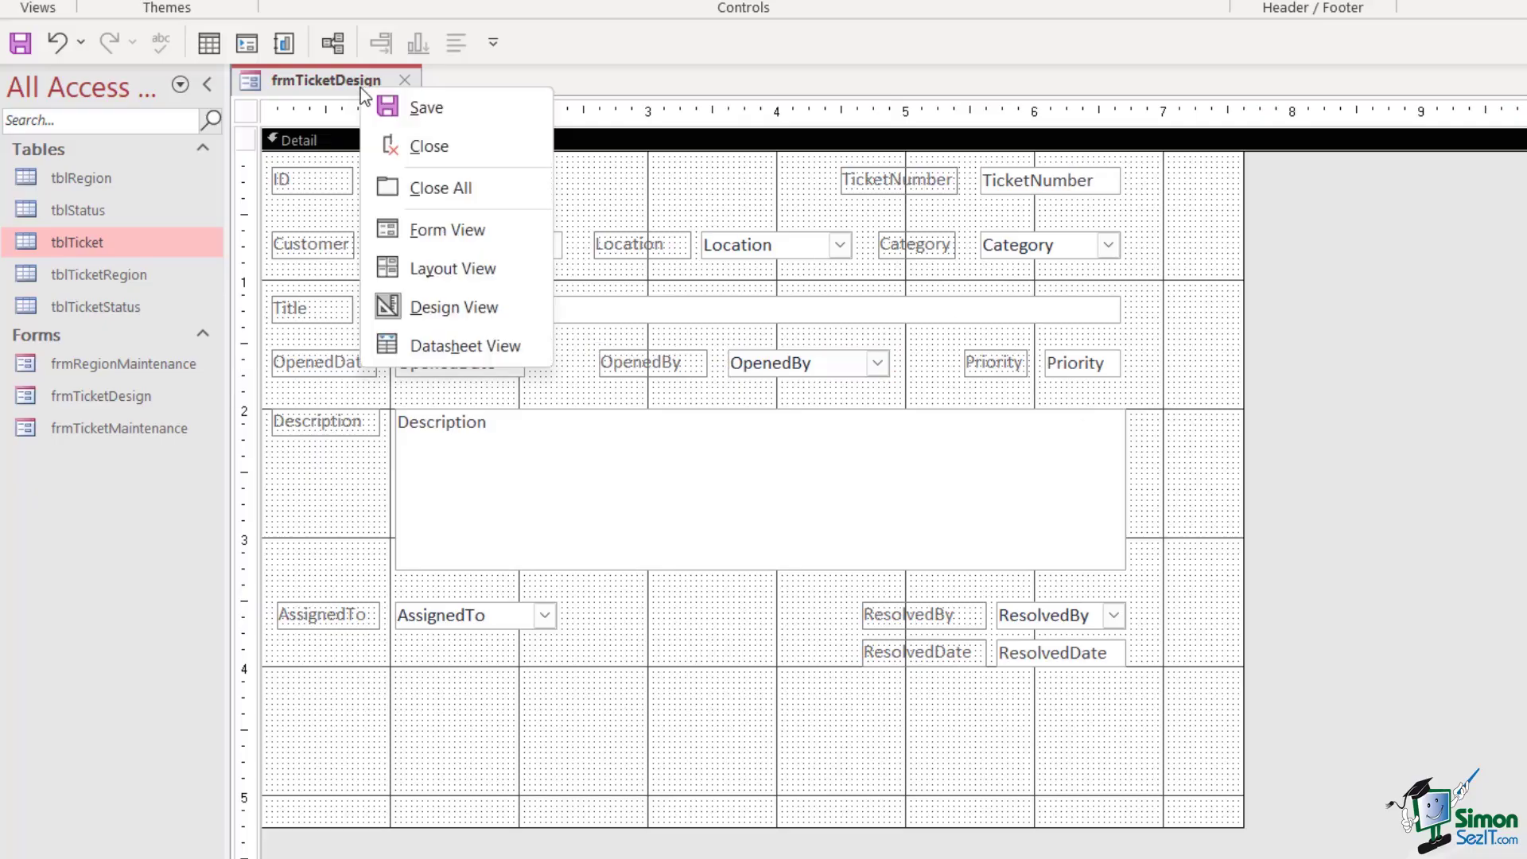
pyautogui.click(434, 228)
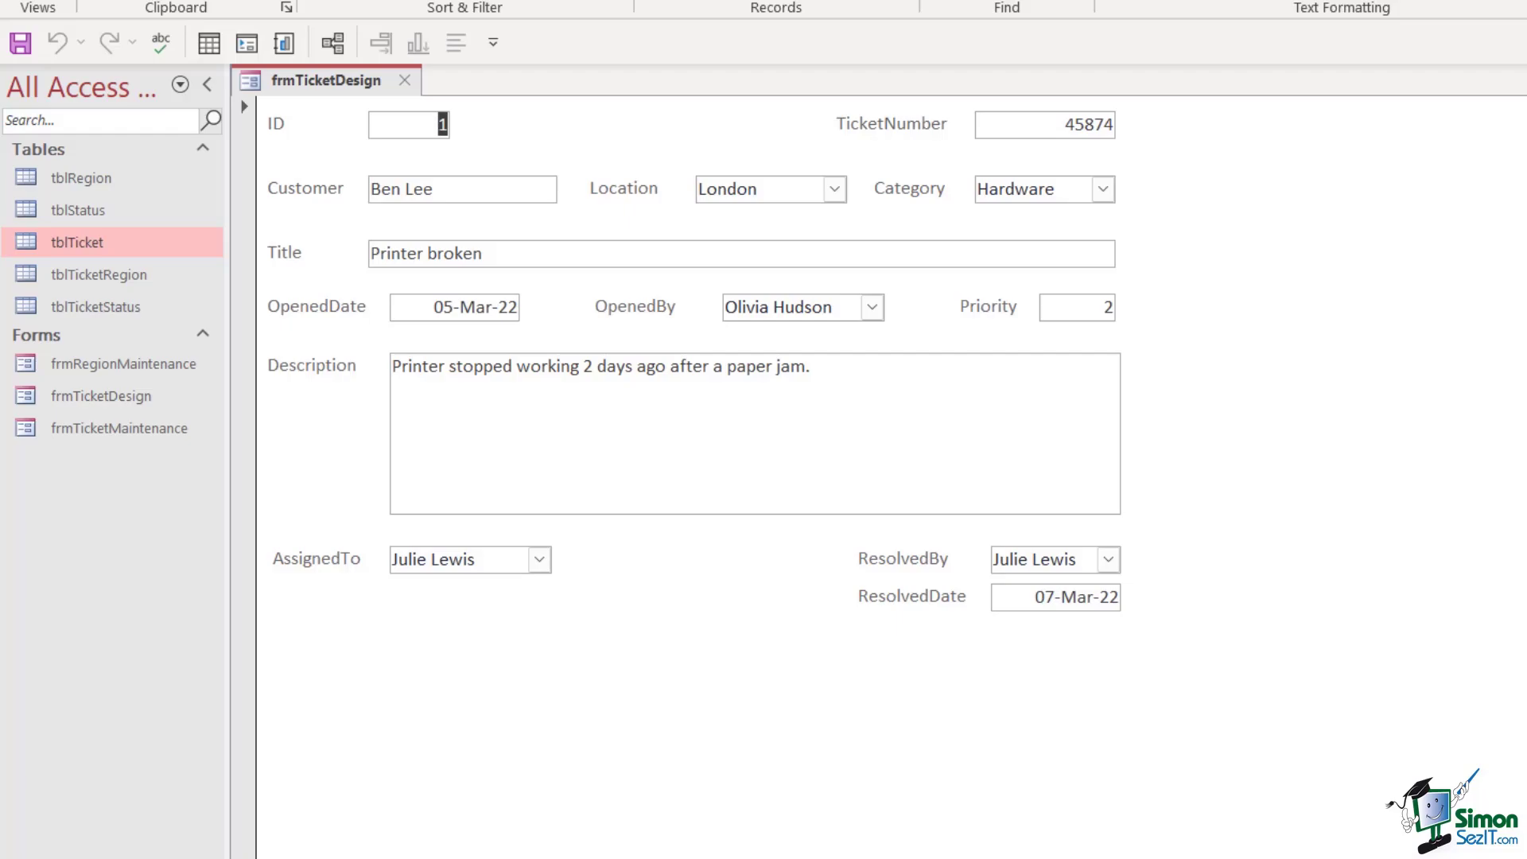
pyautogui.press('pagedown')
pyautogui.press('pagedown')
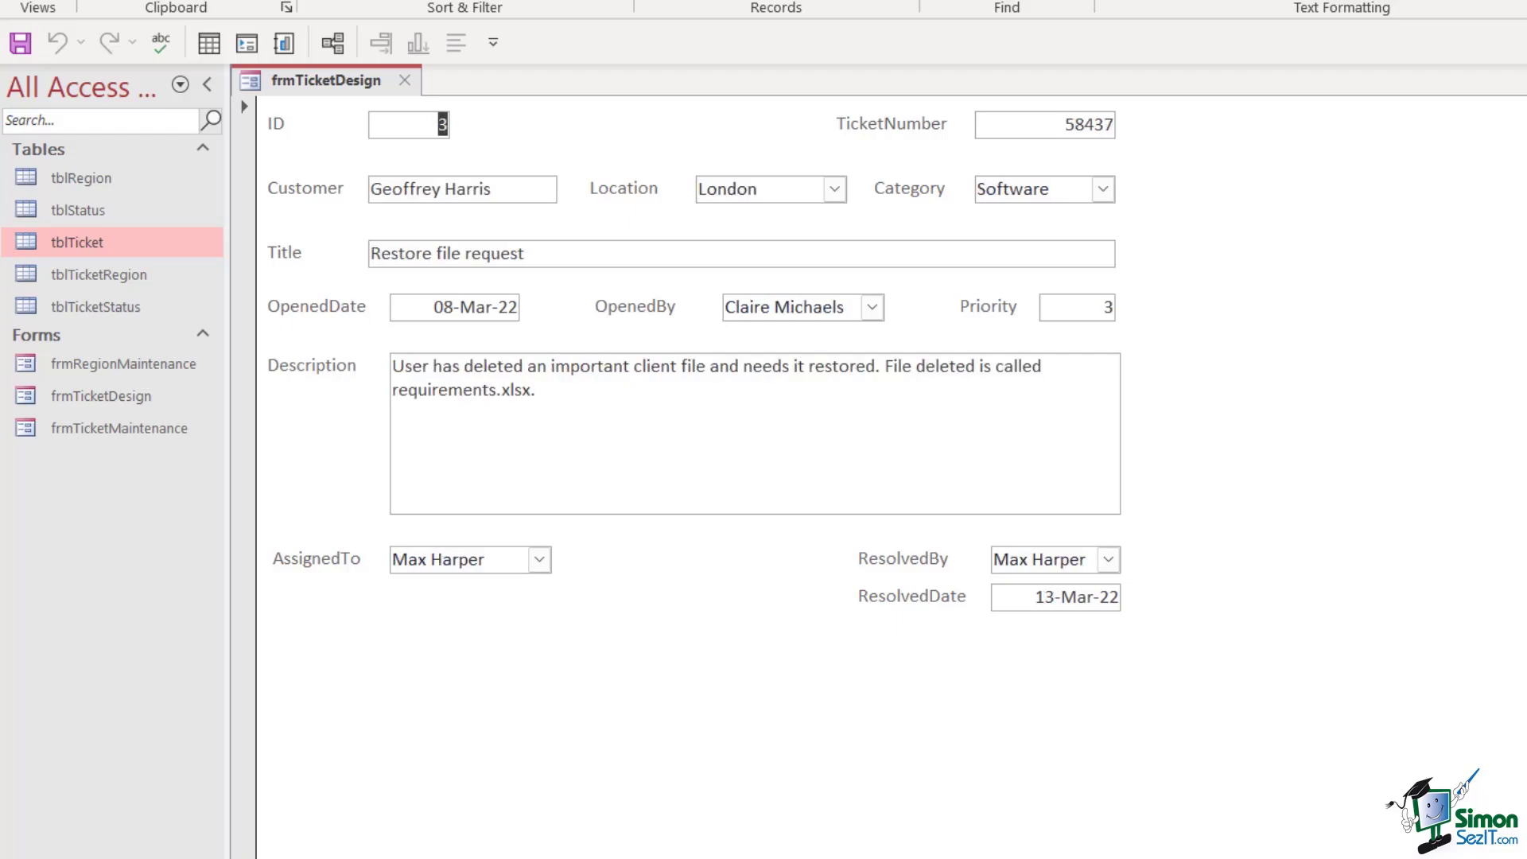
pyautogui.press('pagedown')
pyautogui.press('pagedown')
pyautogui.press('pagedown')
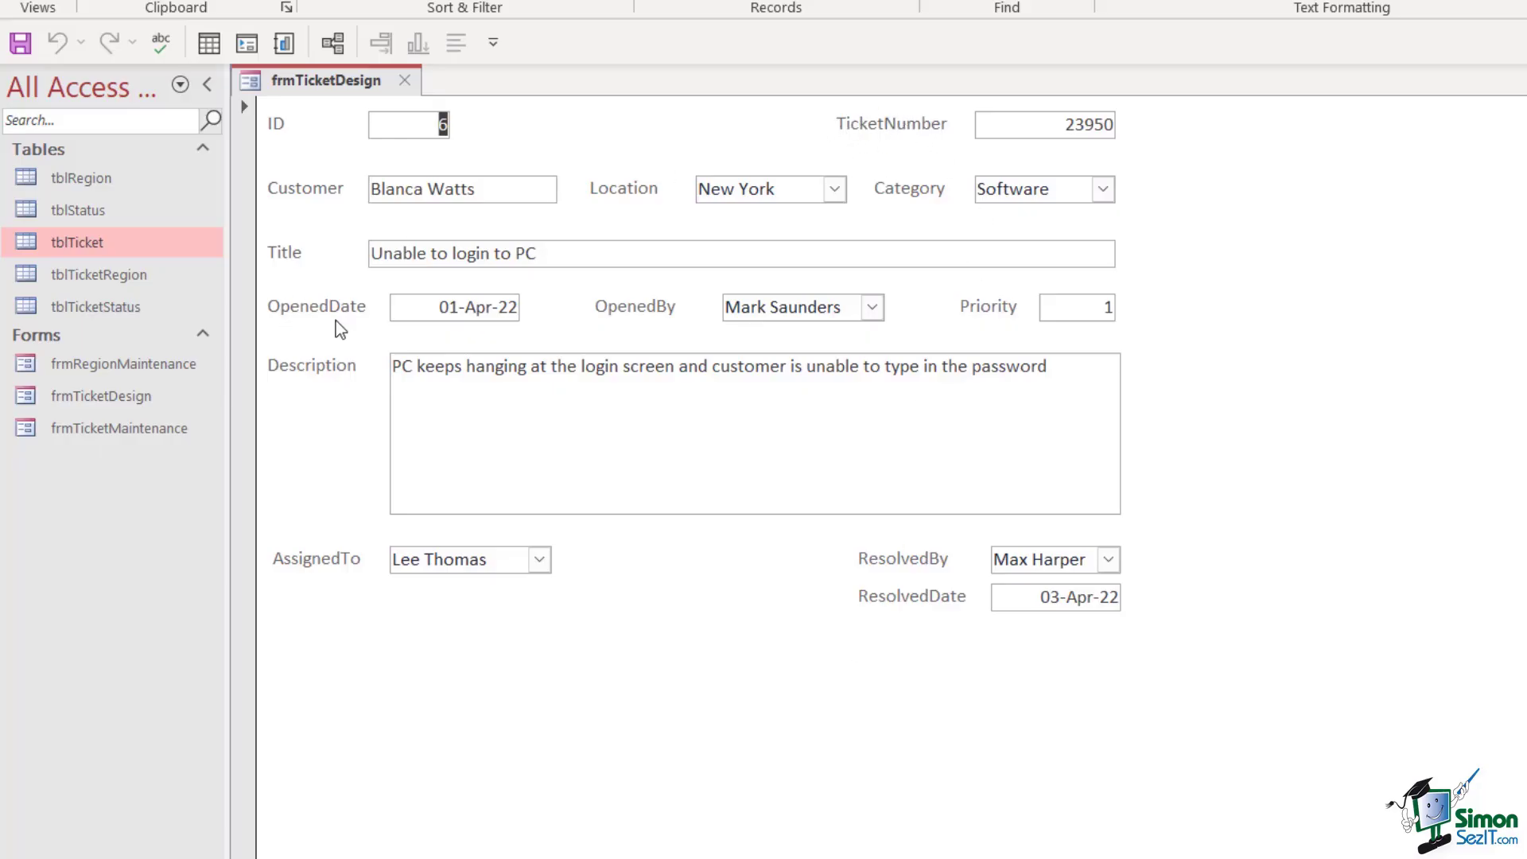
pyautogui.rightClick(340, 88)
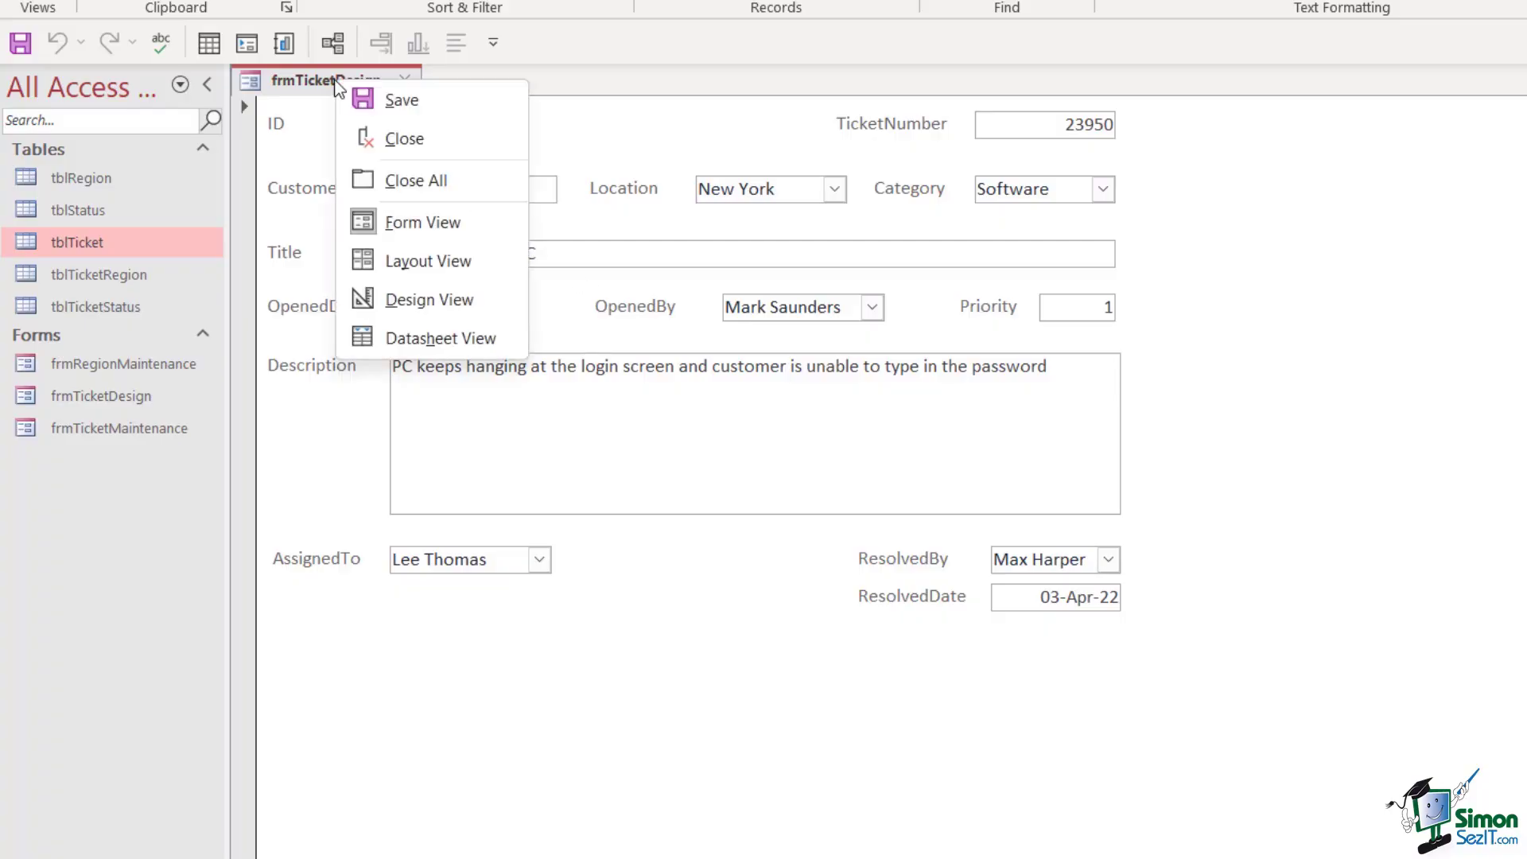
pyautogui.click(430, 301)
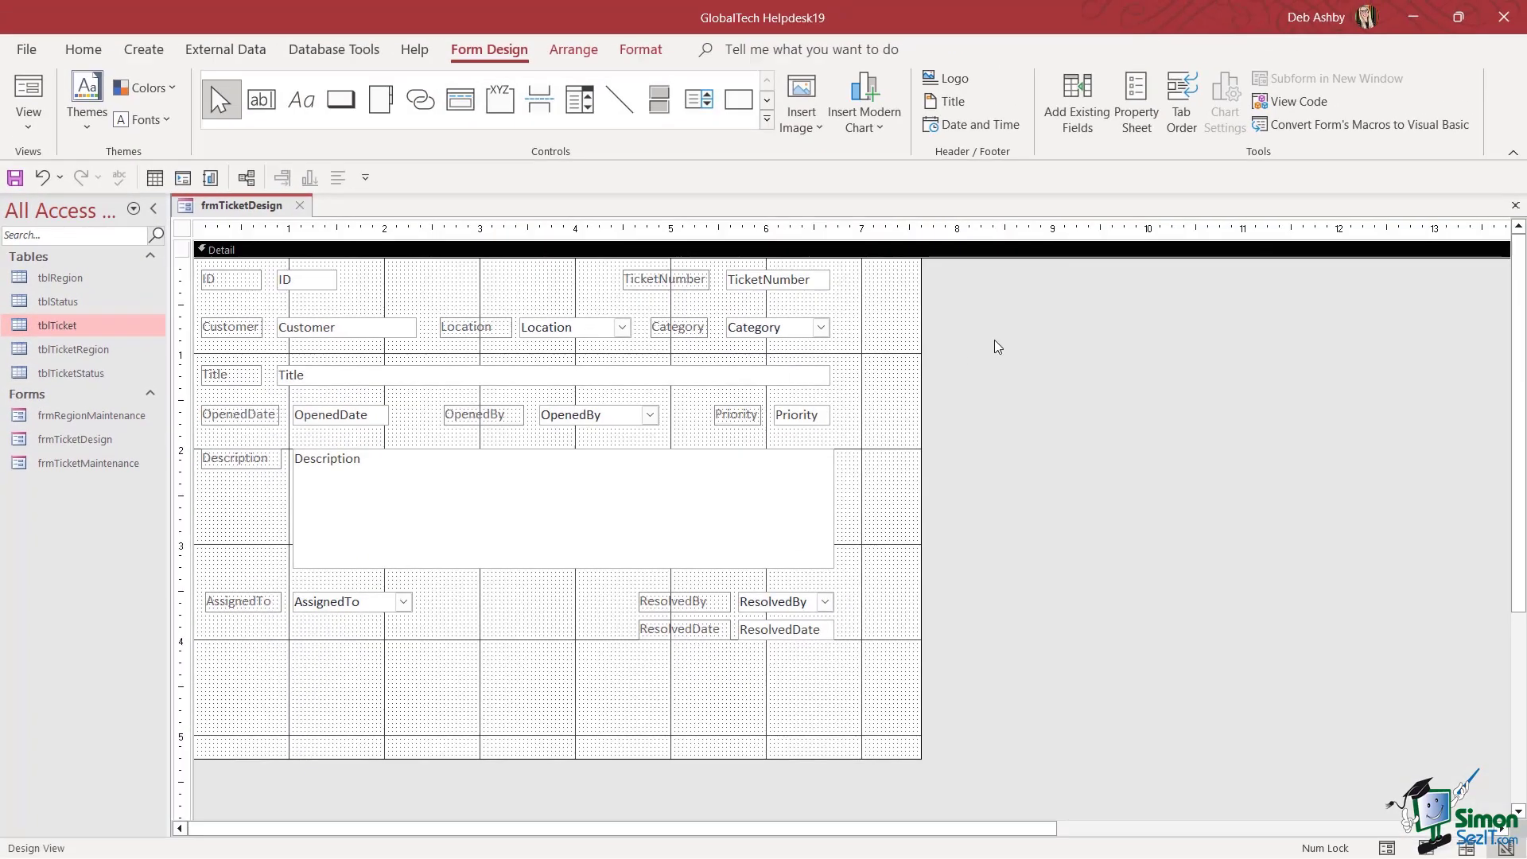
# Set the captions of the TicketNumber, OpenedDate and OpenedBy labels to "Ticket Number", "Opened Date" and "Opened By"
pyautogui.click(1137, 127)
pyautogui.click(666, 279)
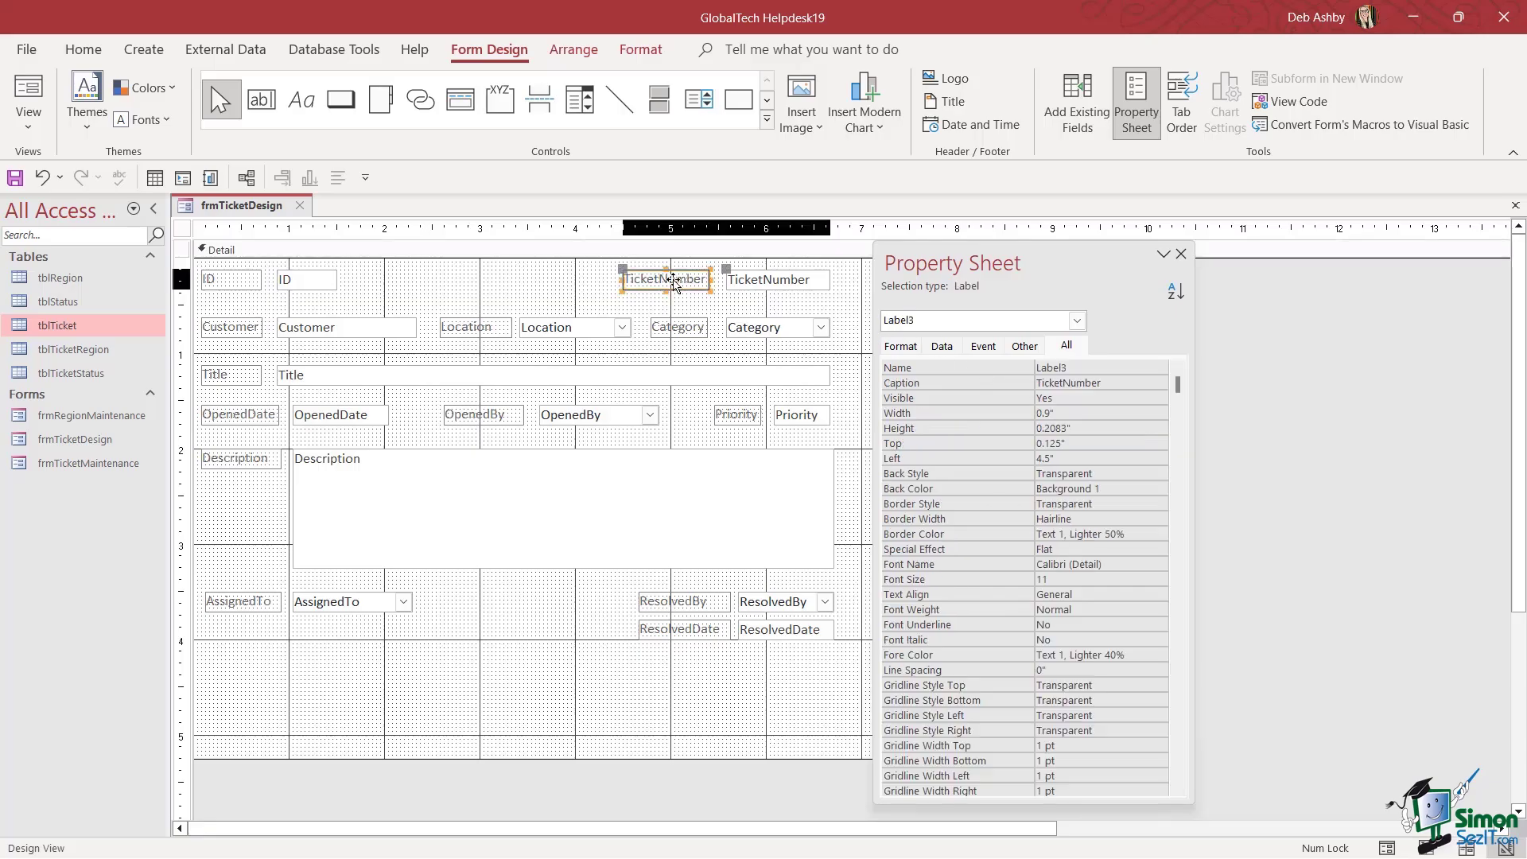
pyautogui.click(1066, 384)
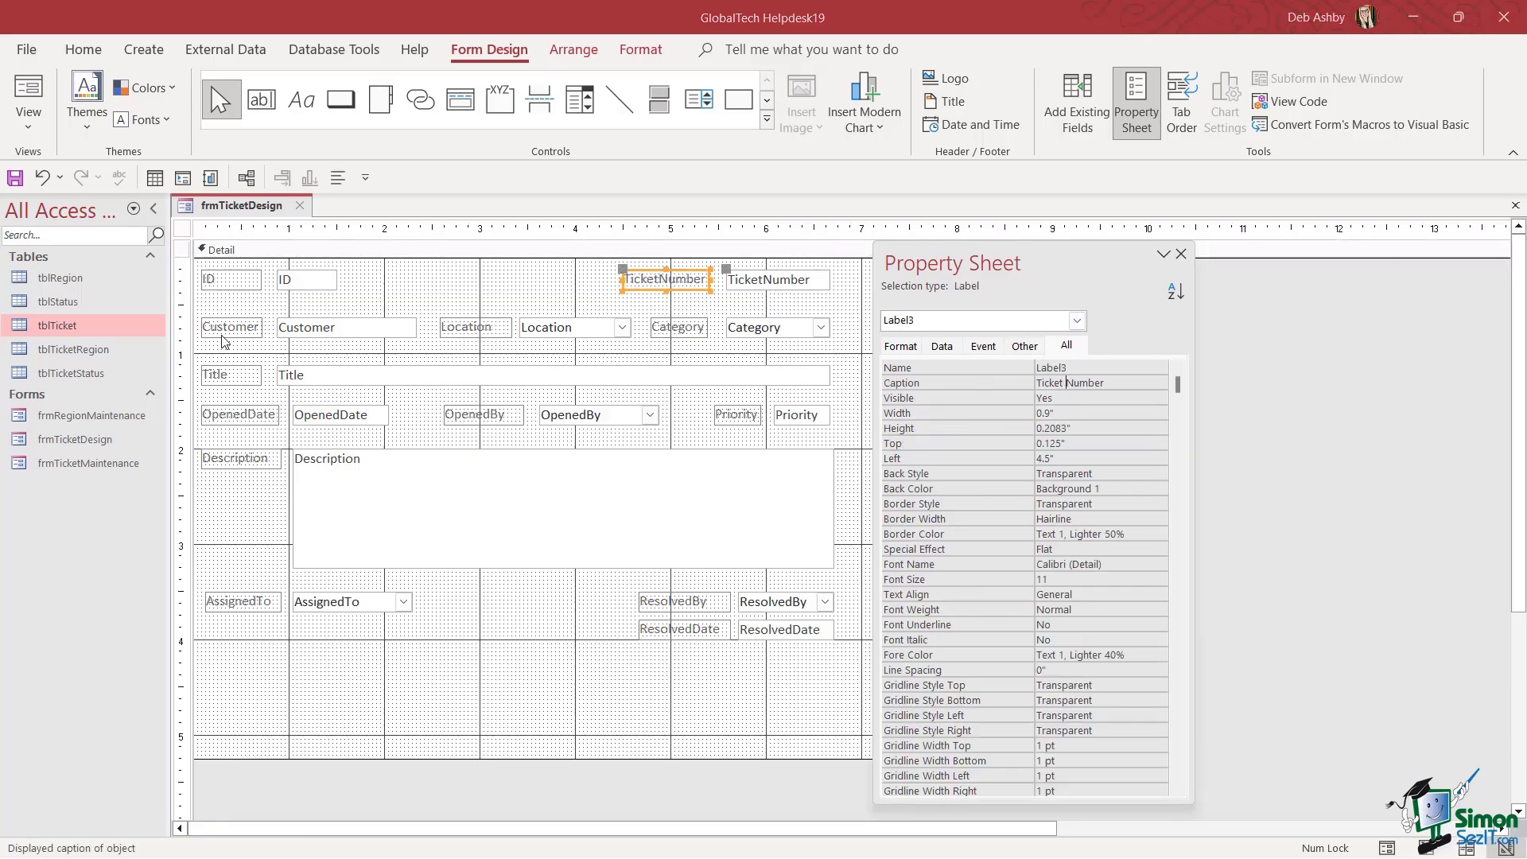
pyautogui.click(253, 416)
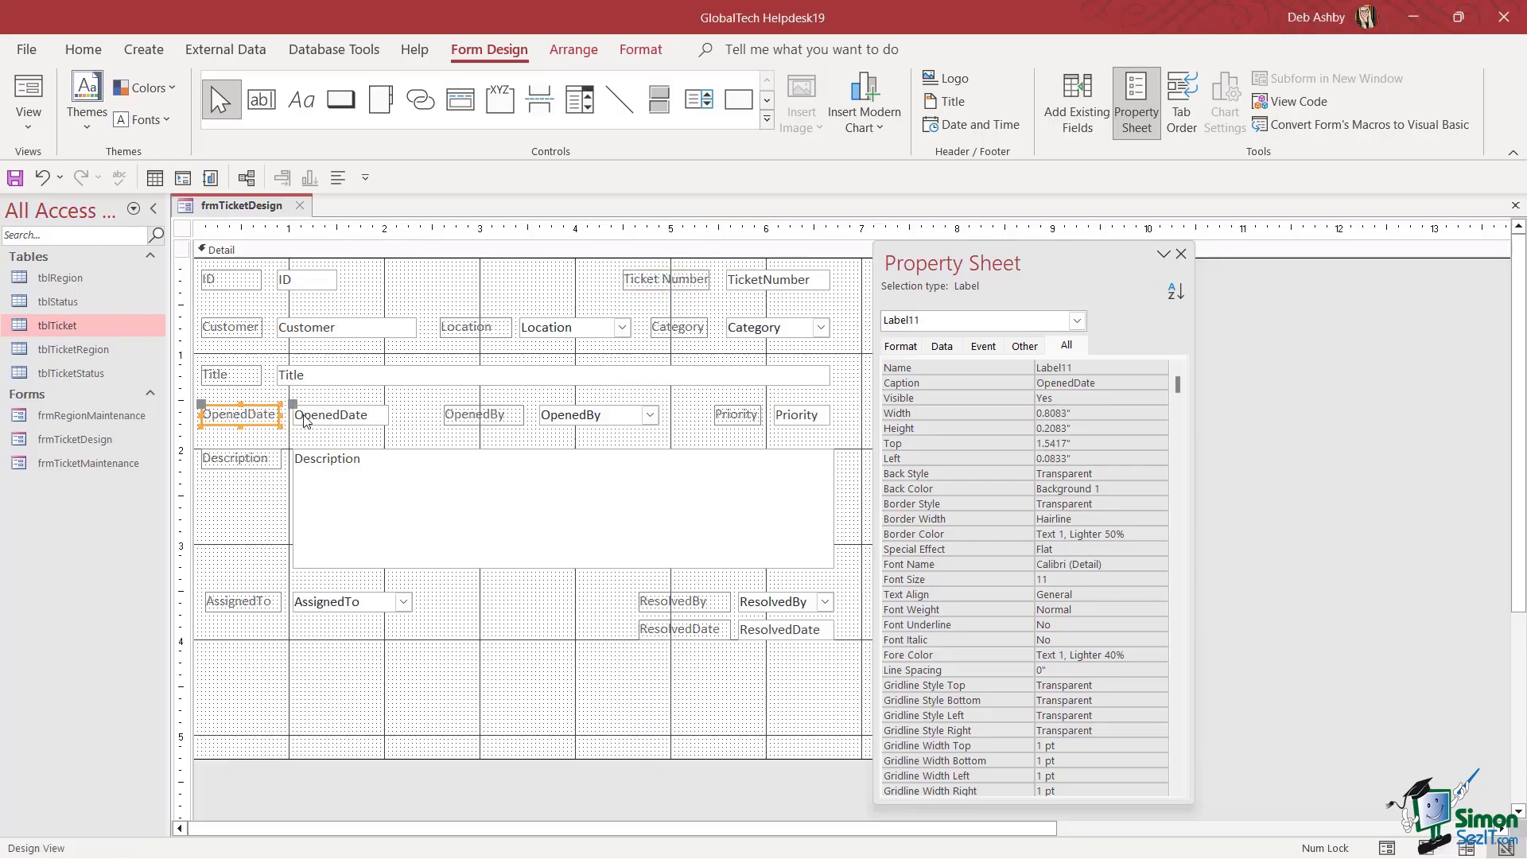
pyautogui.click(1094, 385)
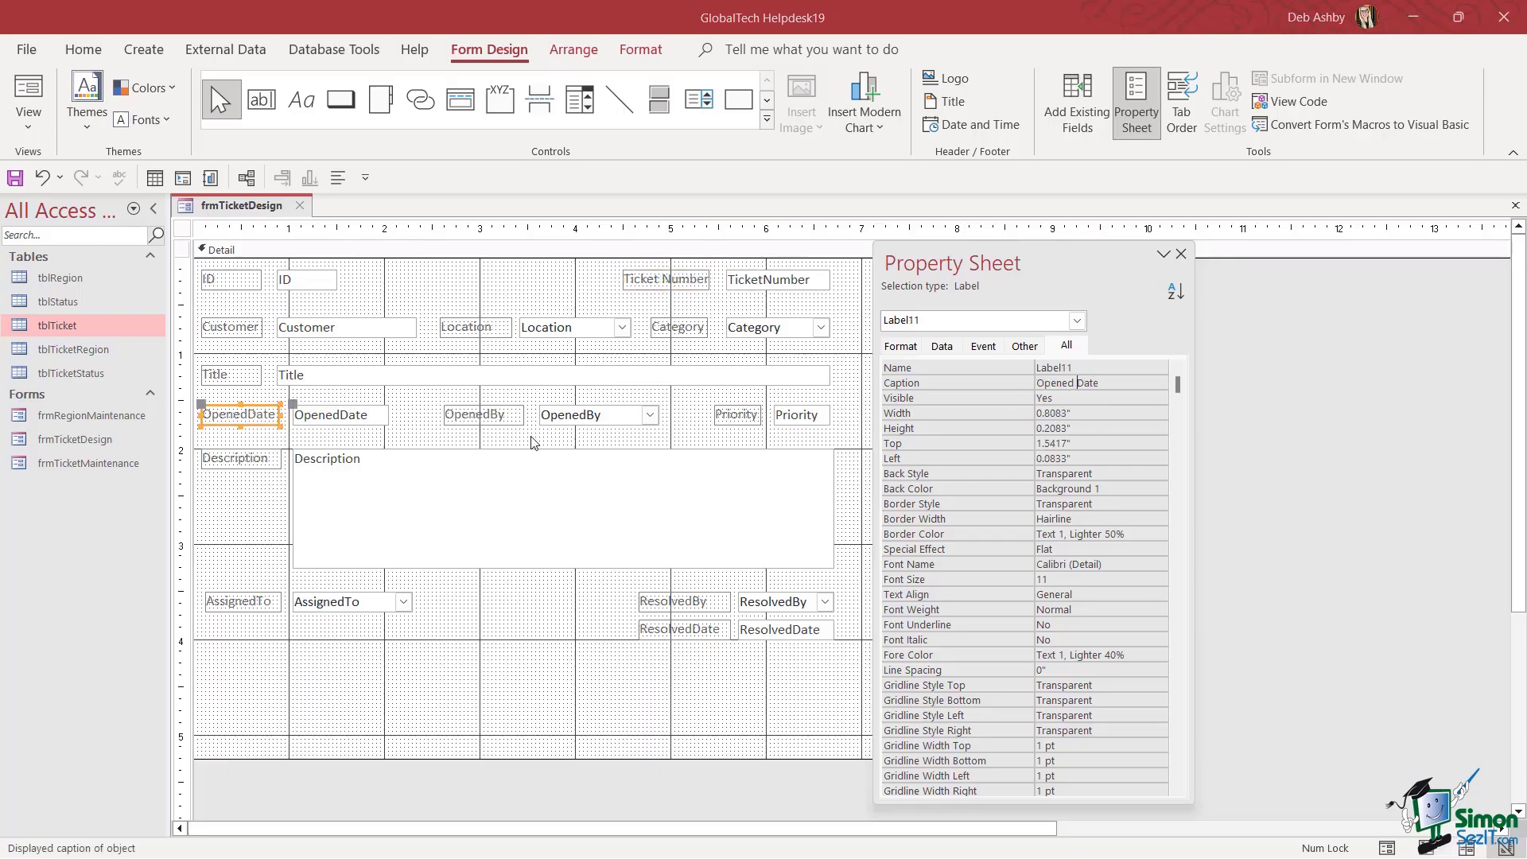
pyautogui.click(489, 418)
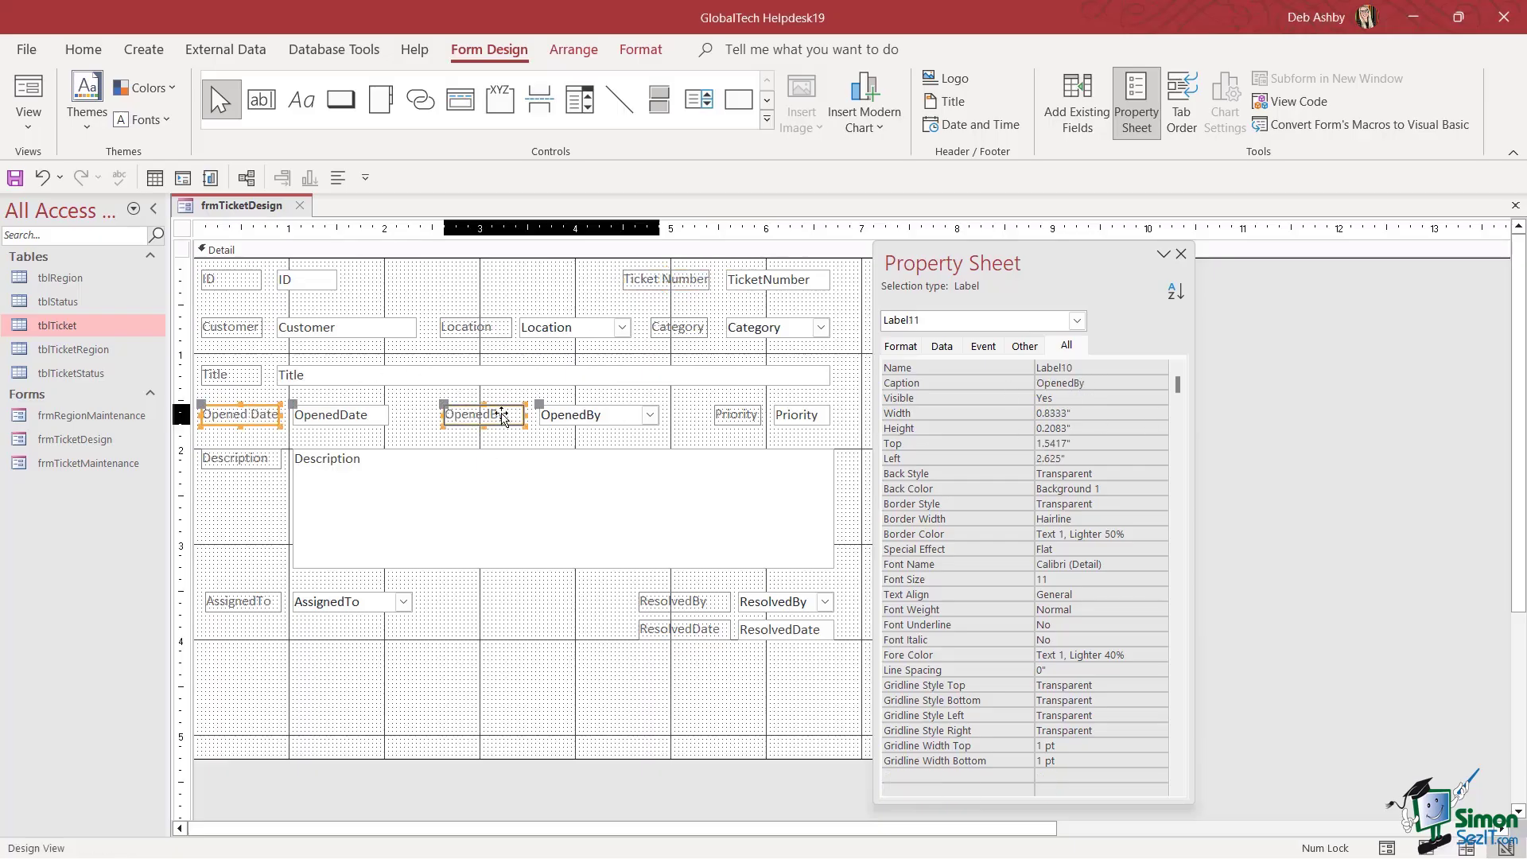
pyautogui.click(1075, 383)
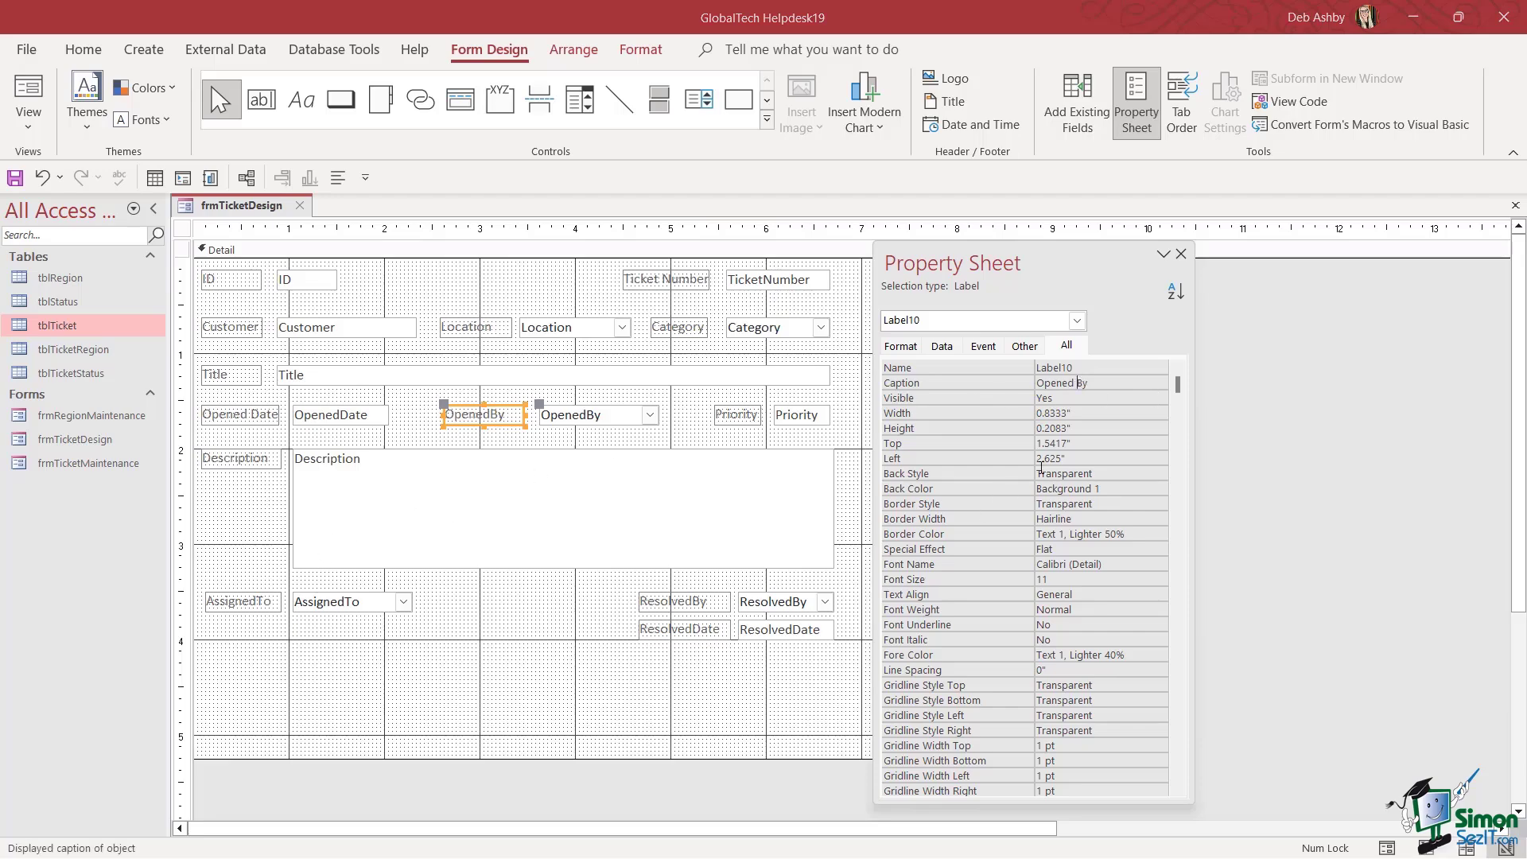
# Set the captions of the AssignedTo, ResolvedBy and ResolvedDate labels to "Assigned To", "Resolved By" and "Resolved Date", and close the label properties
pyautogui.click(275, 601)
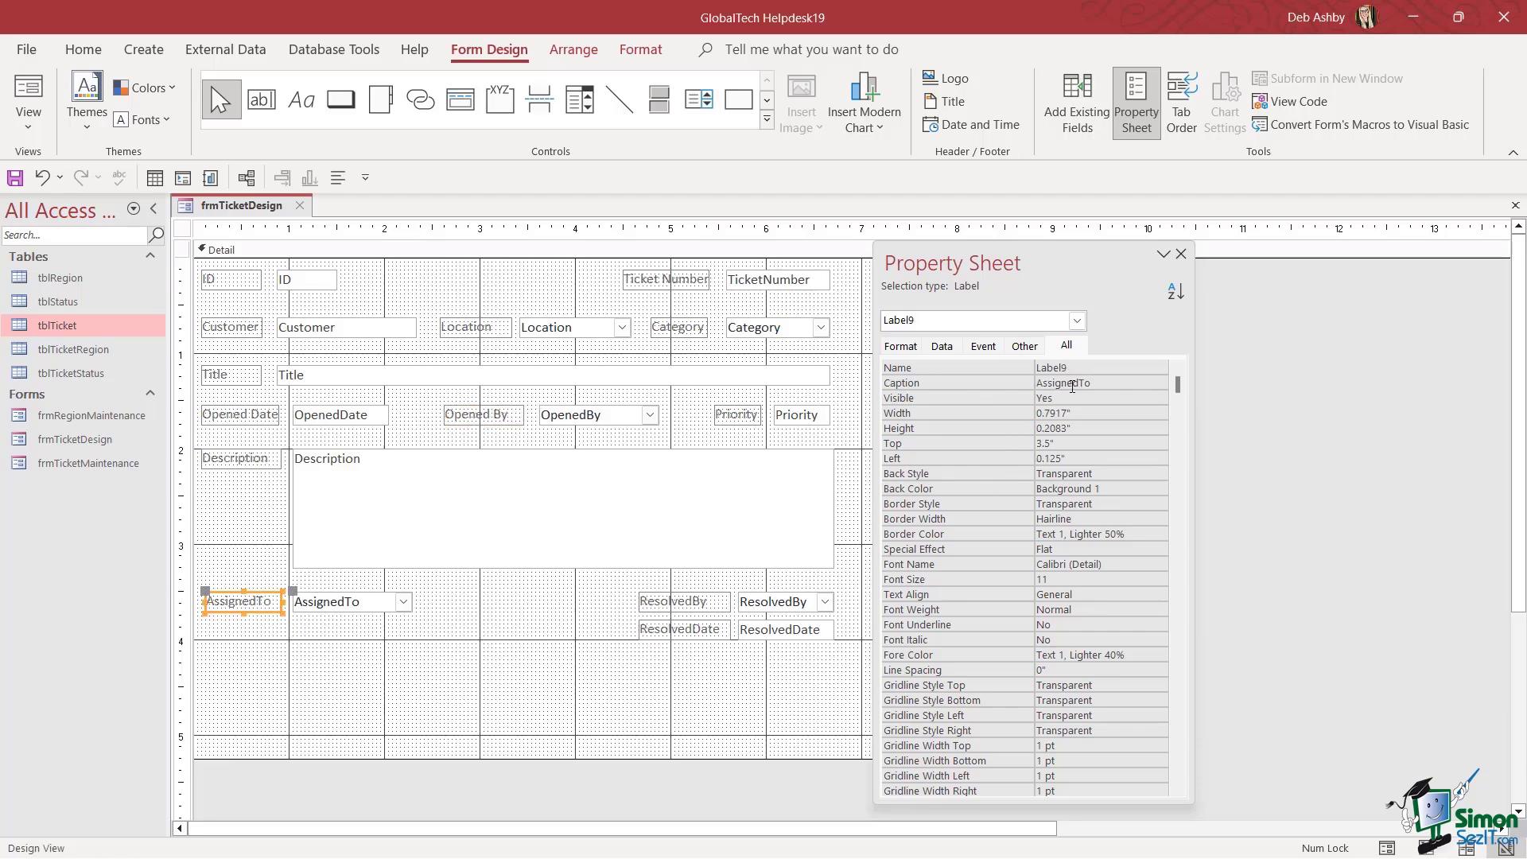
pyautogui.click(1080, 382)
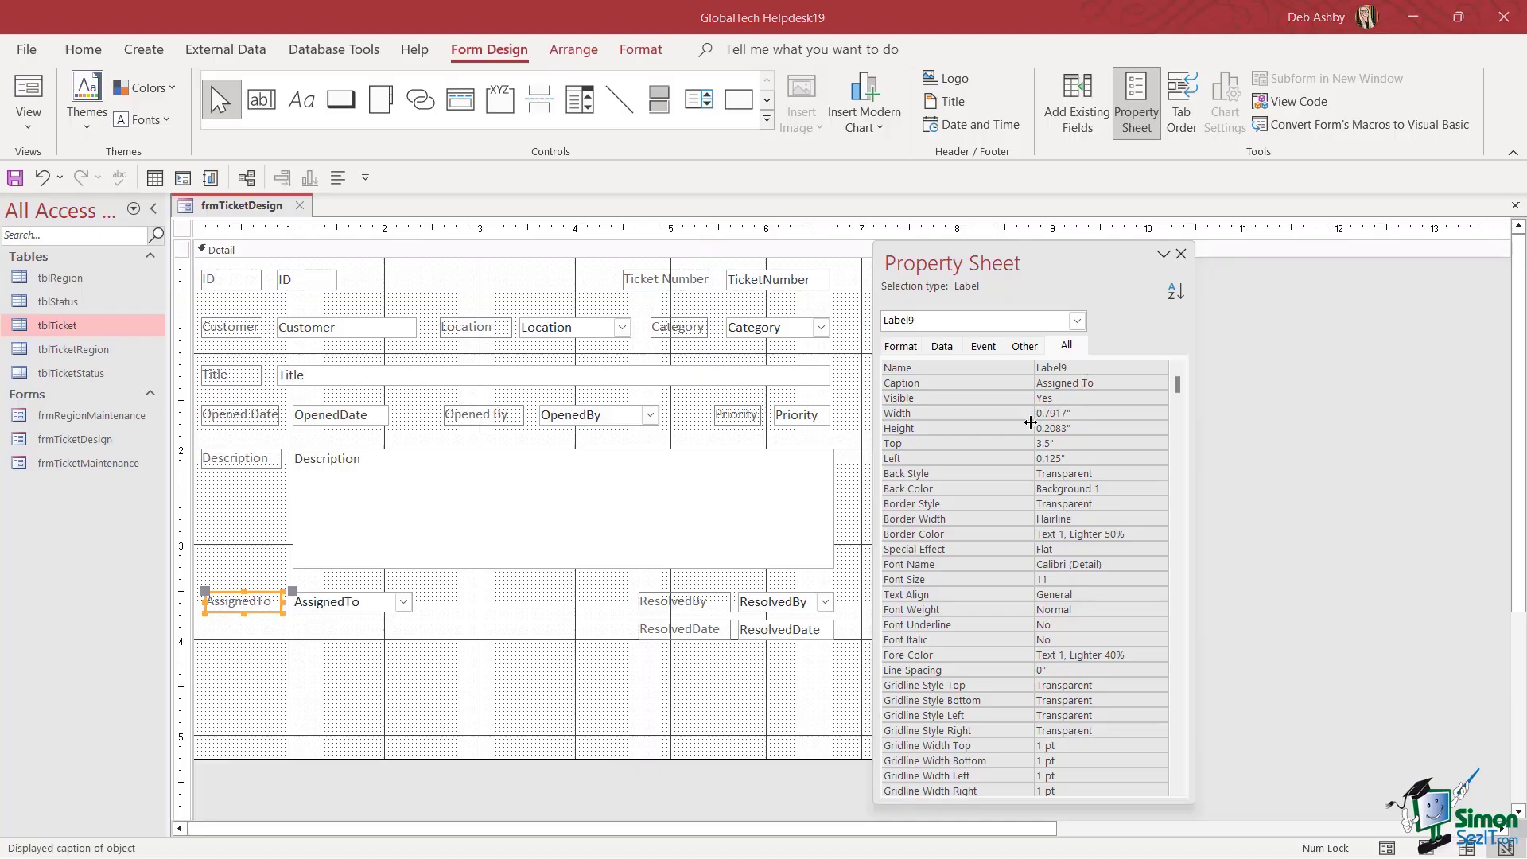
pyautogui.click(683, 602)
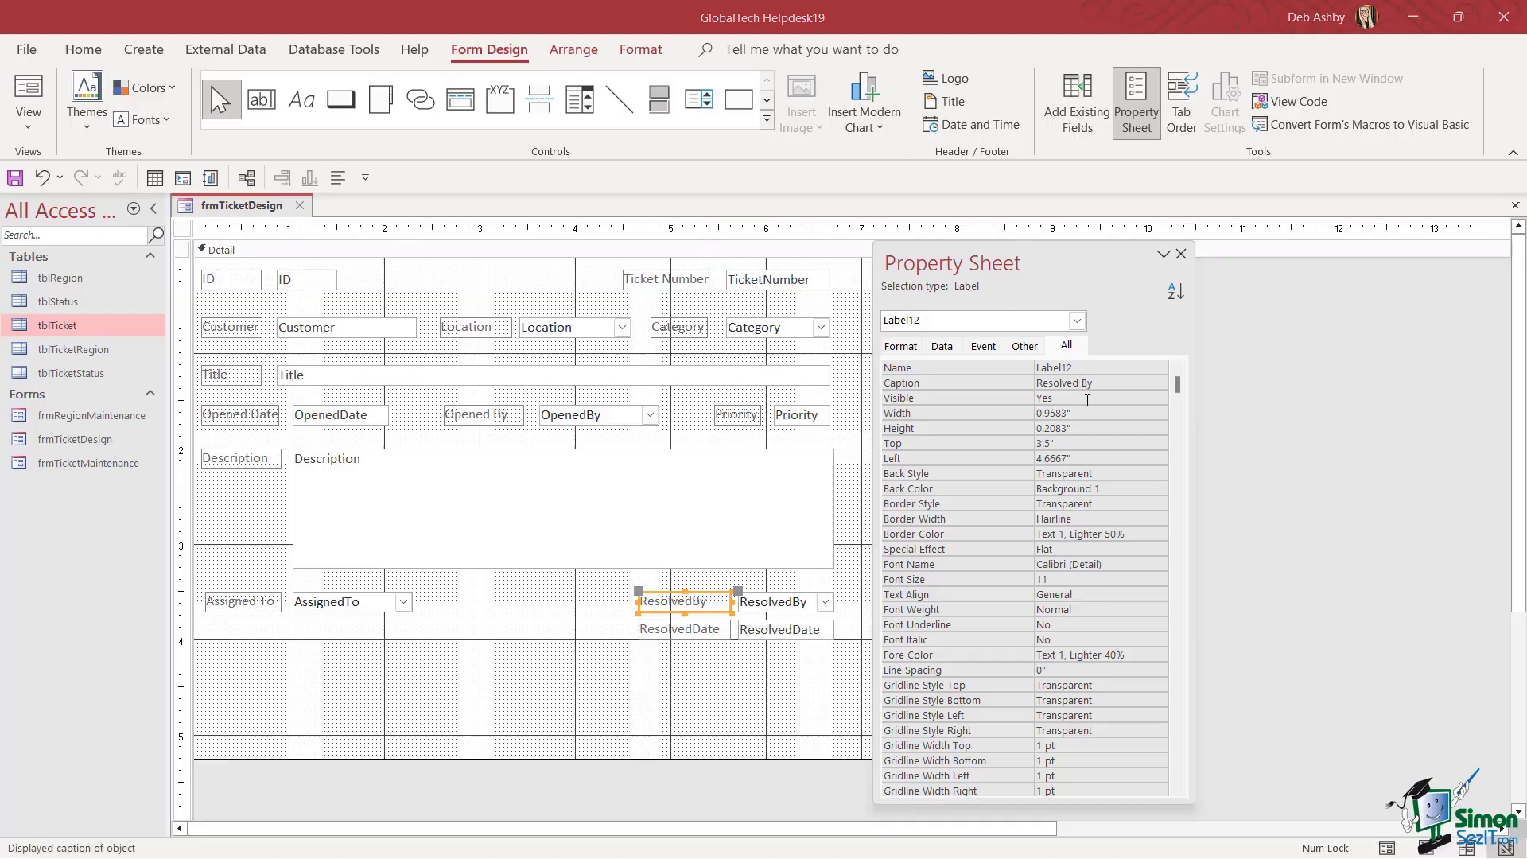
pyautogui.click(694, 633)
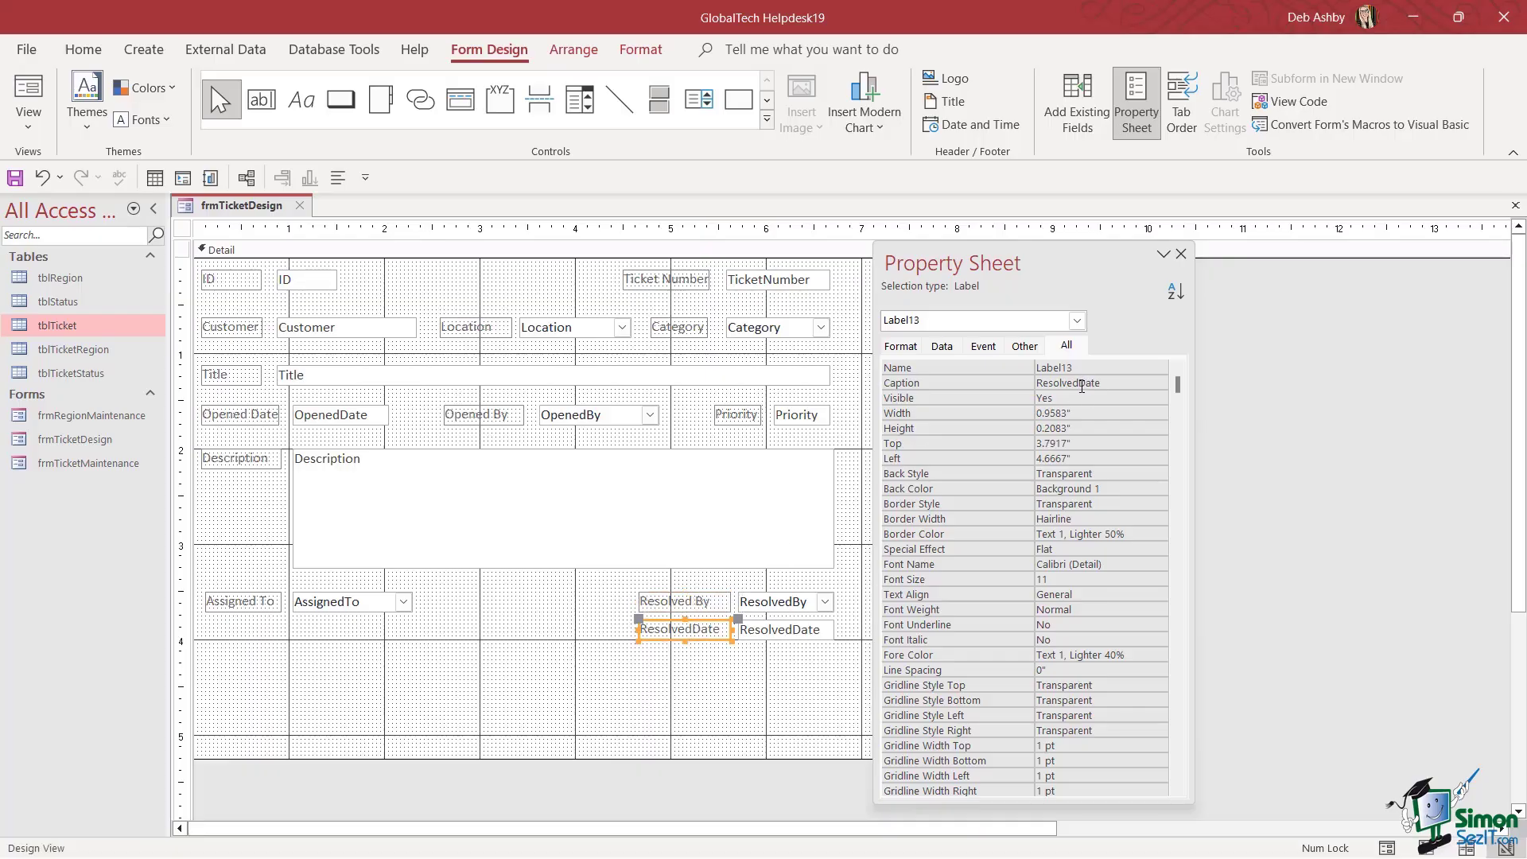
pyautogui.click(1079, 385)
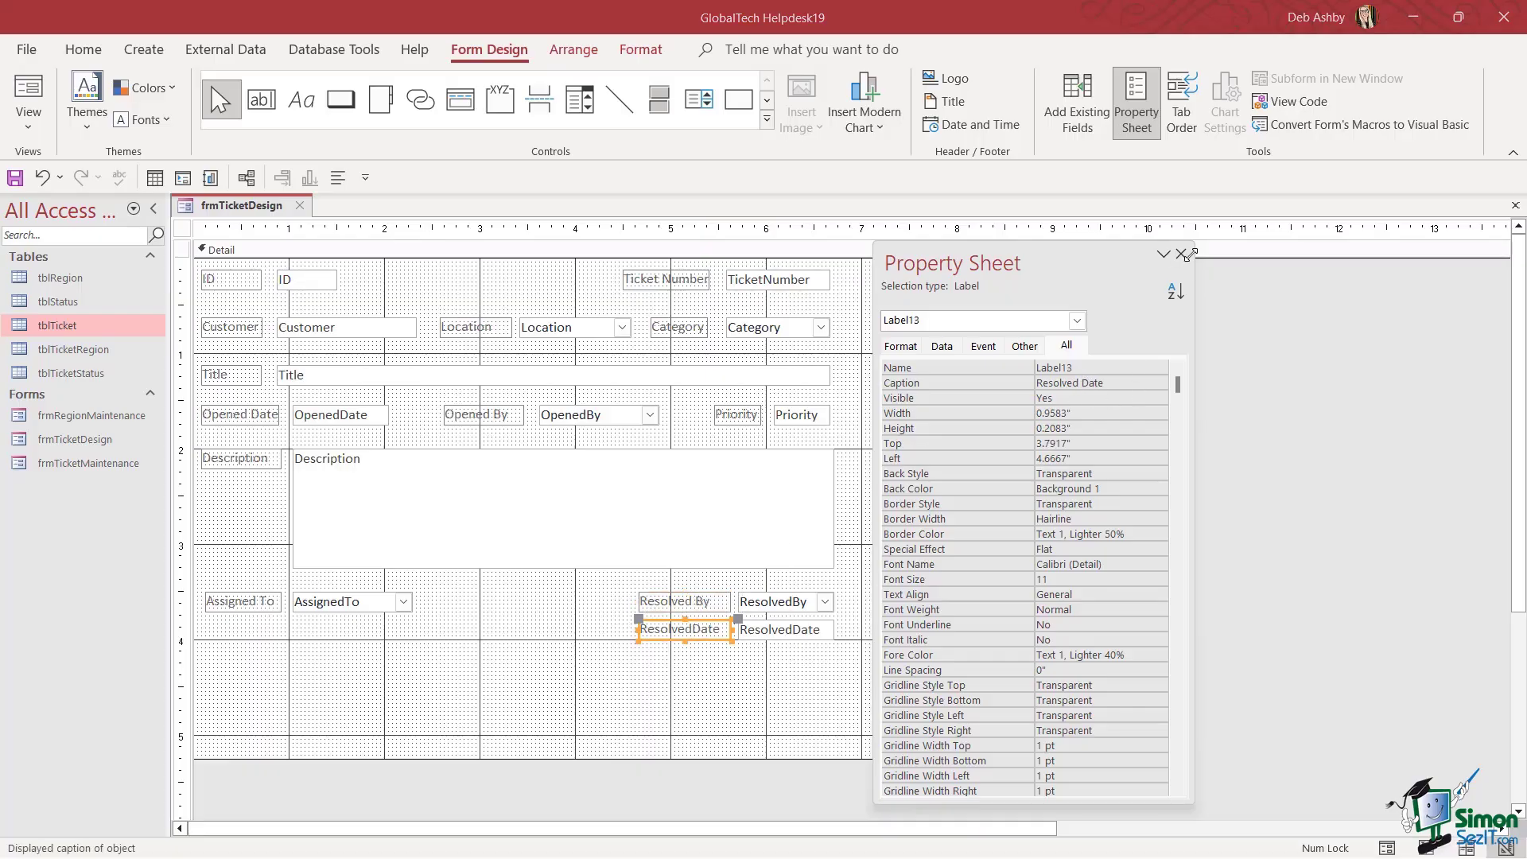
pyautogui.press('F4')
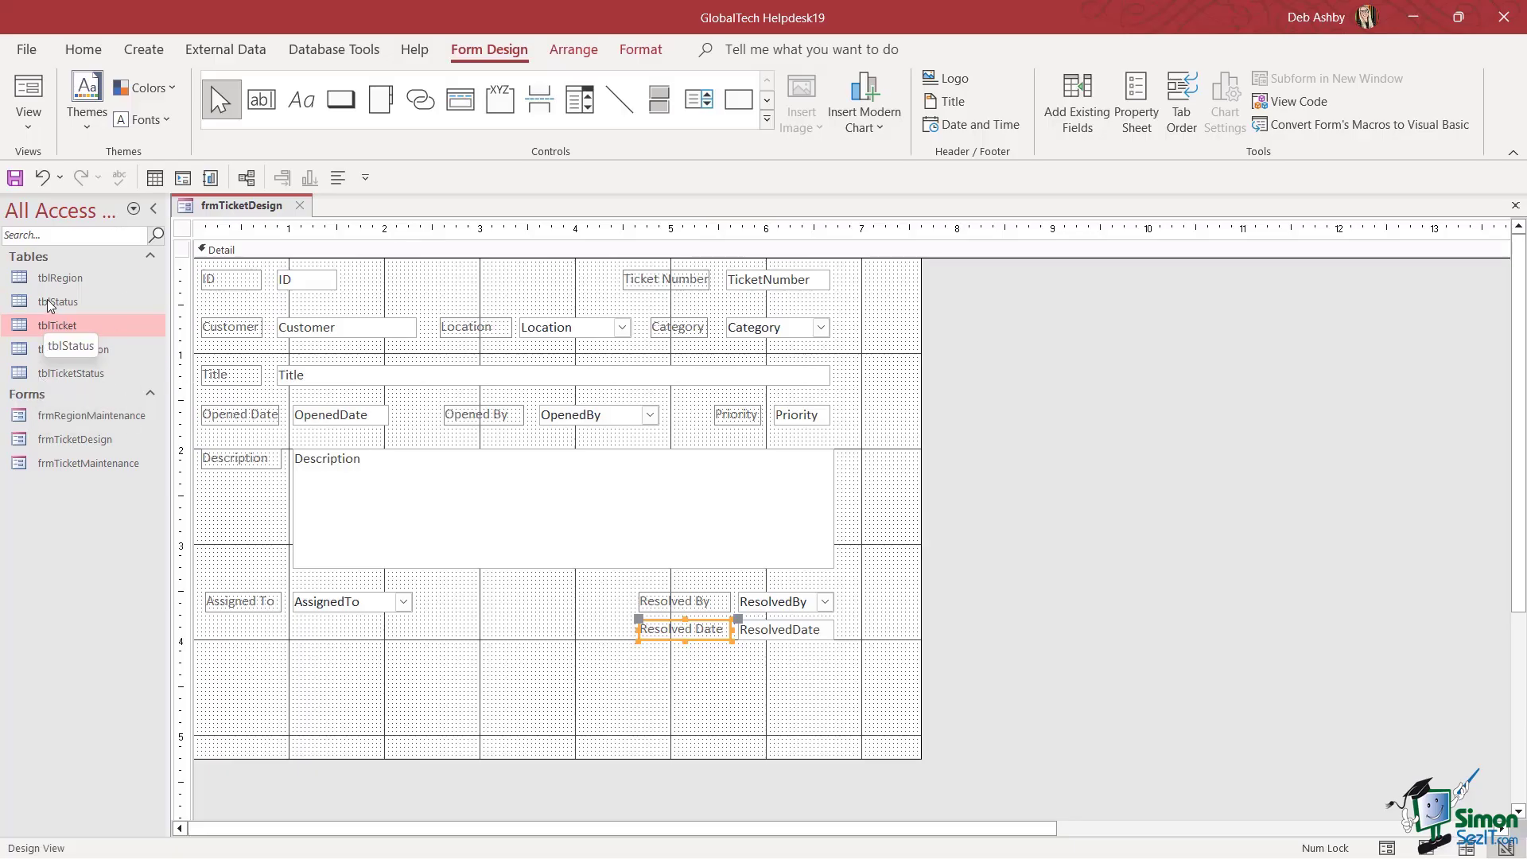
pyautogui.click(366, 249)
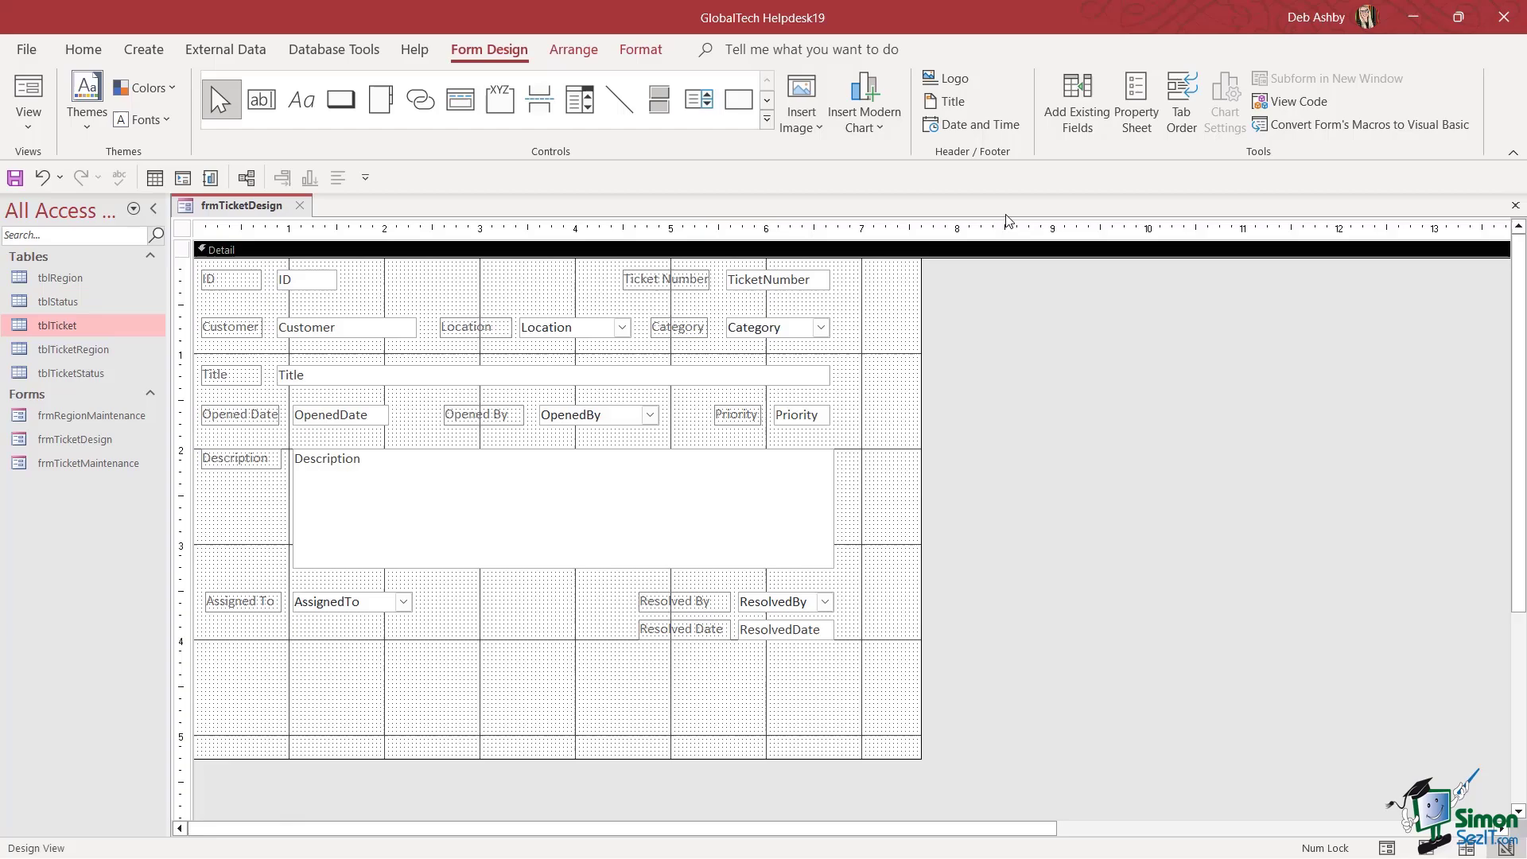
# Add the Status field from tblTicketStatus to the form, below AssignedTo and beside Resolved Date, and close the list of available fields
pyautogui.click(1078, 103)
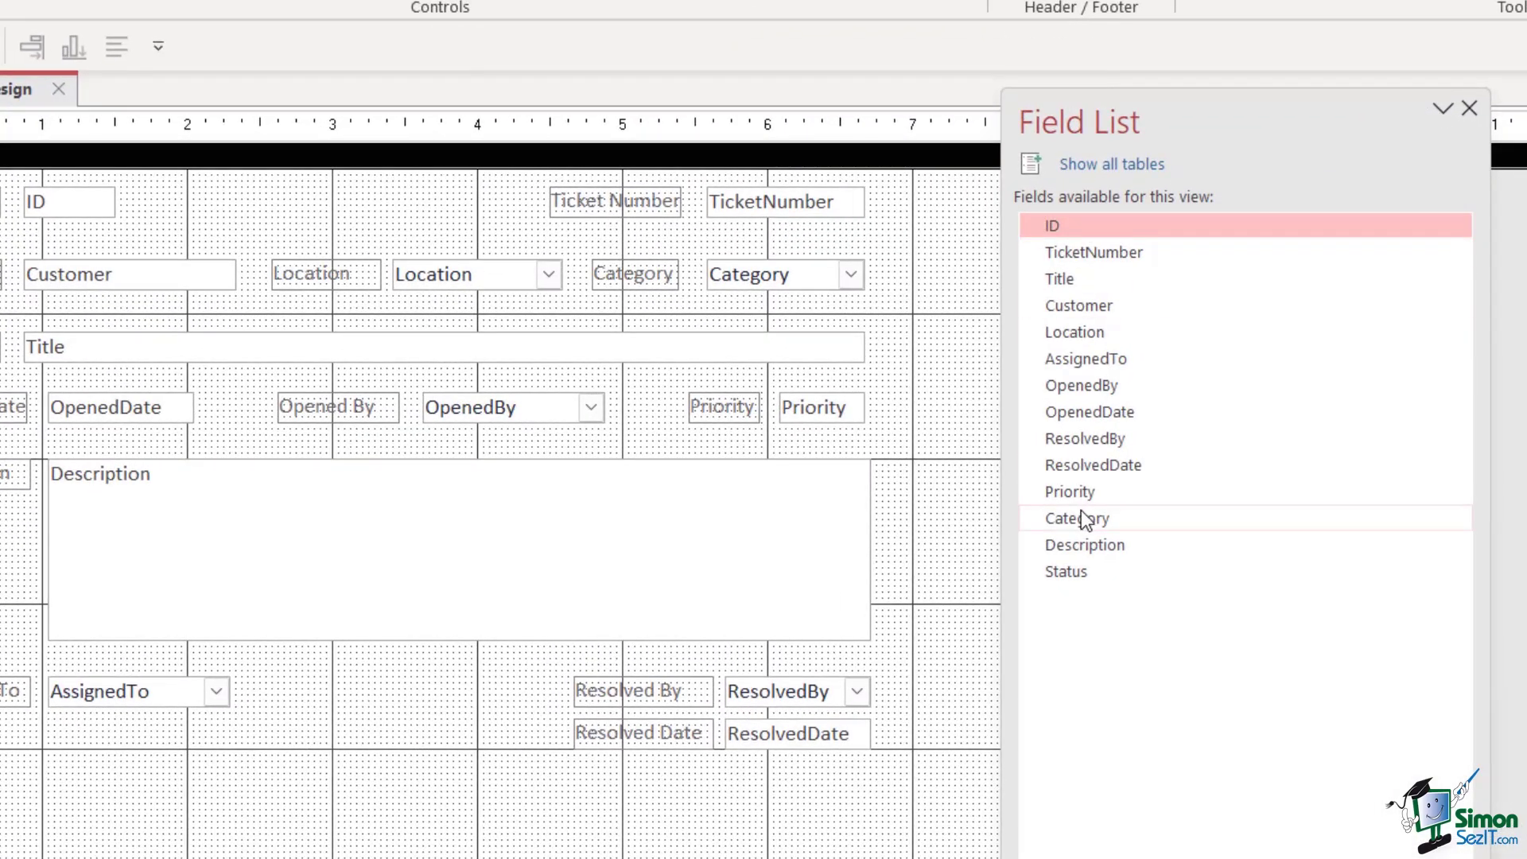
pyautogui.click(1108, 165)
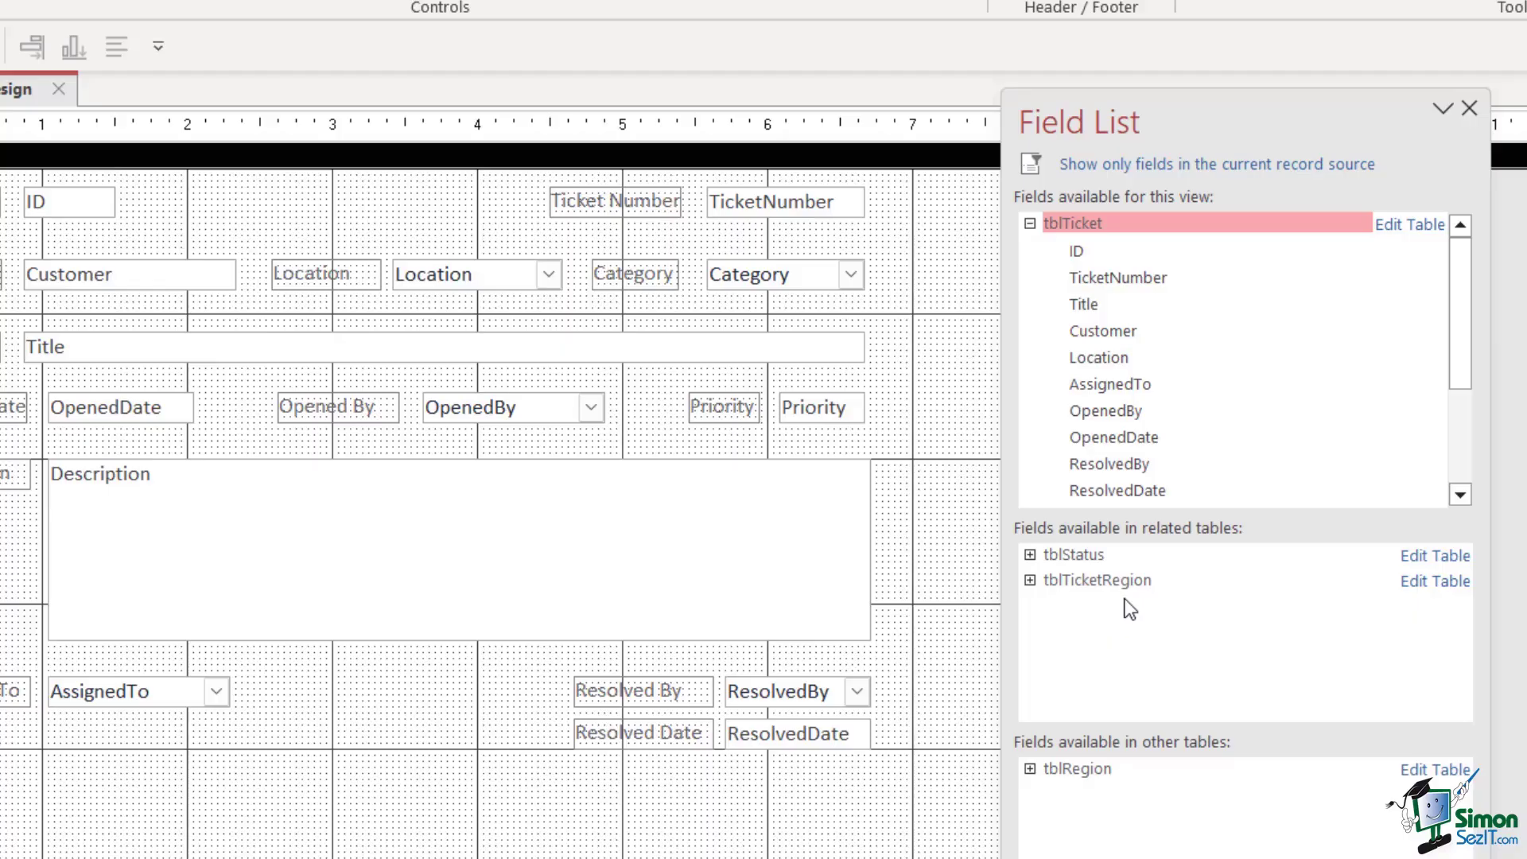
pyautogui.scroll(-1, 1480, 328)
pyautogui.scroll(1, 1478, 322)
pyautogui.scroll(-3, 1478, 422)
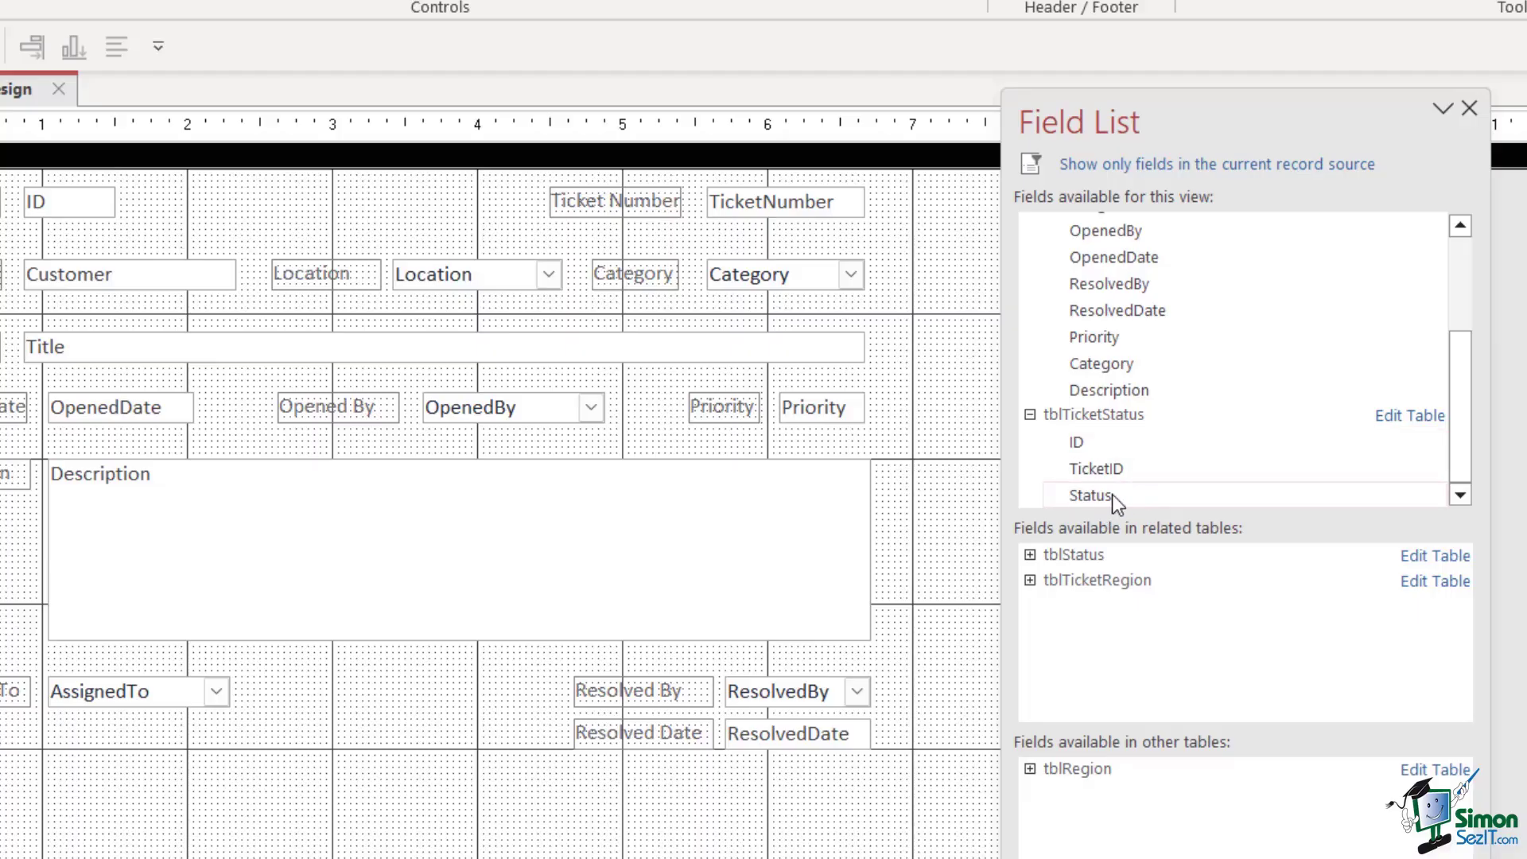
pyautogui.click(1142, 495)
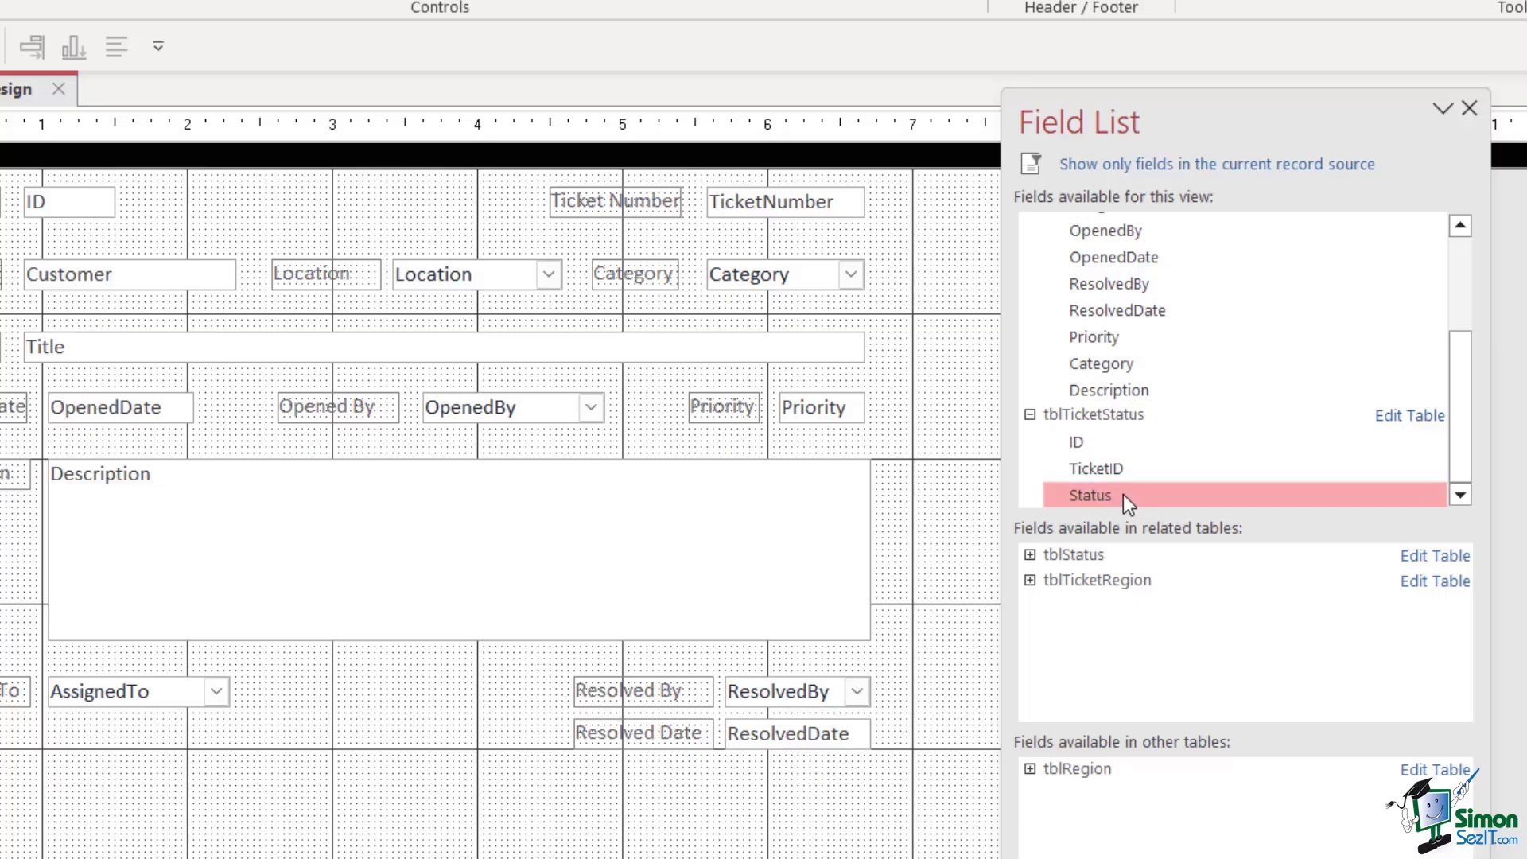
pyautogui.moveTo(1123, 494); pyautogui.dragTo(376, 716)
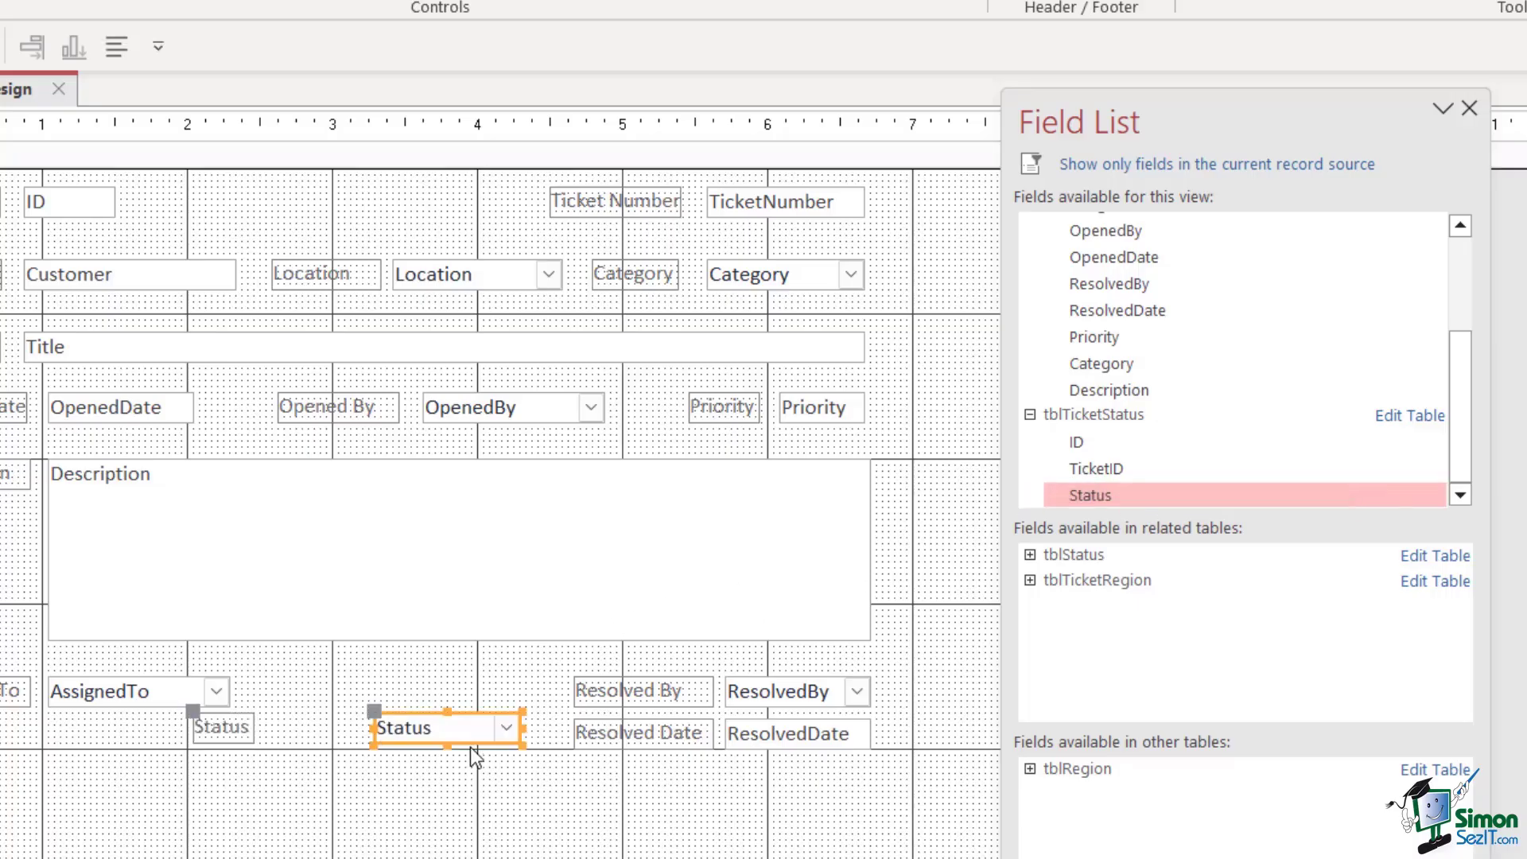
pyautogui.click(1469, 108)
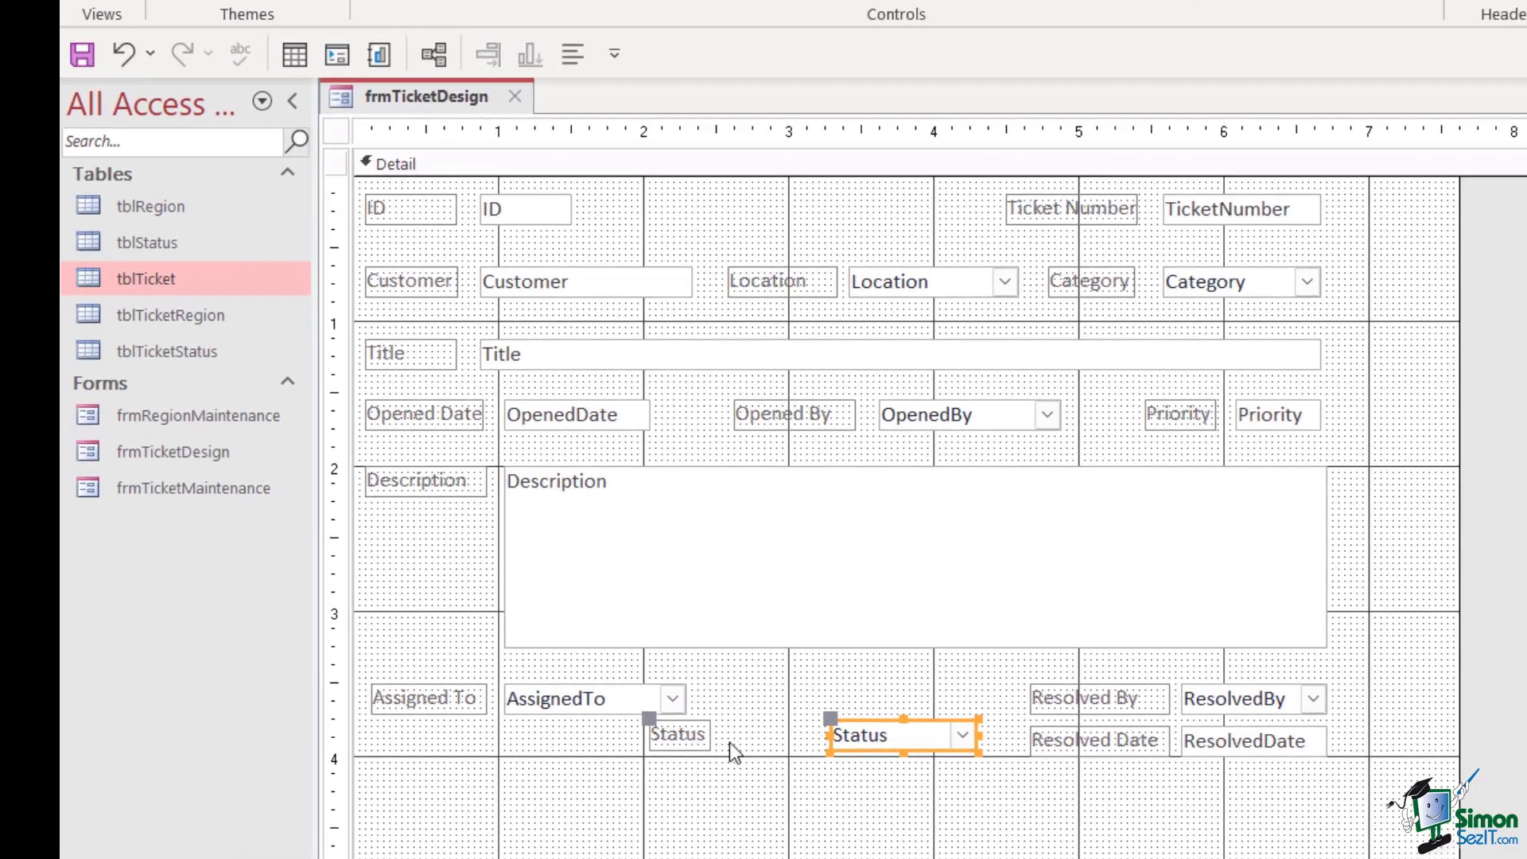
# Move the Status label and its combo box into the Assigned To row, between the AssignedTo box and the Resolved By label
pyautogui.click(242, 726)
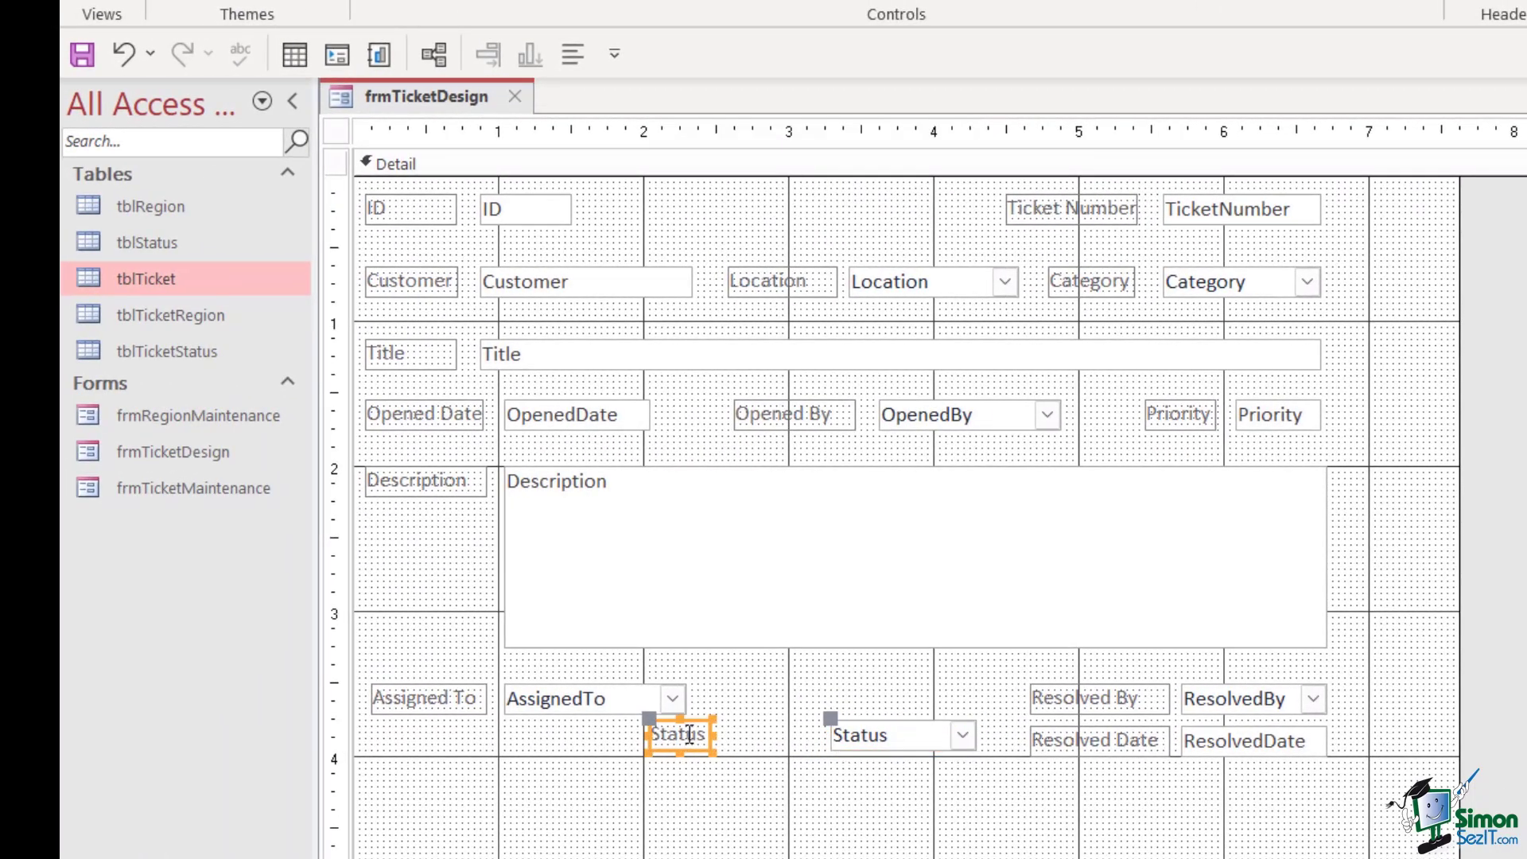
pyautogui.moveTo(687, 719); pyautogui.dragTo(763, 690)
pyautogui.moveTo(914, 689); pyautogui.dragTo(813, 688)
# Check the added Status field in Form View on the first ticket record, and return to Design View
pyautogui.rightClick(441, 107)
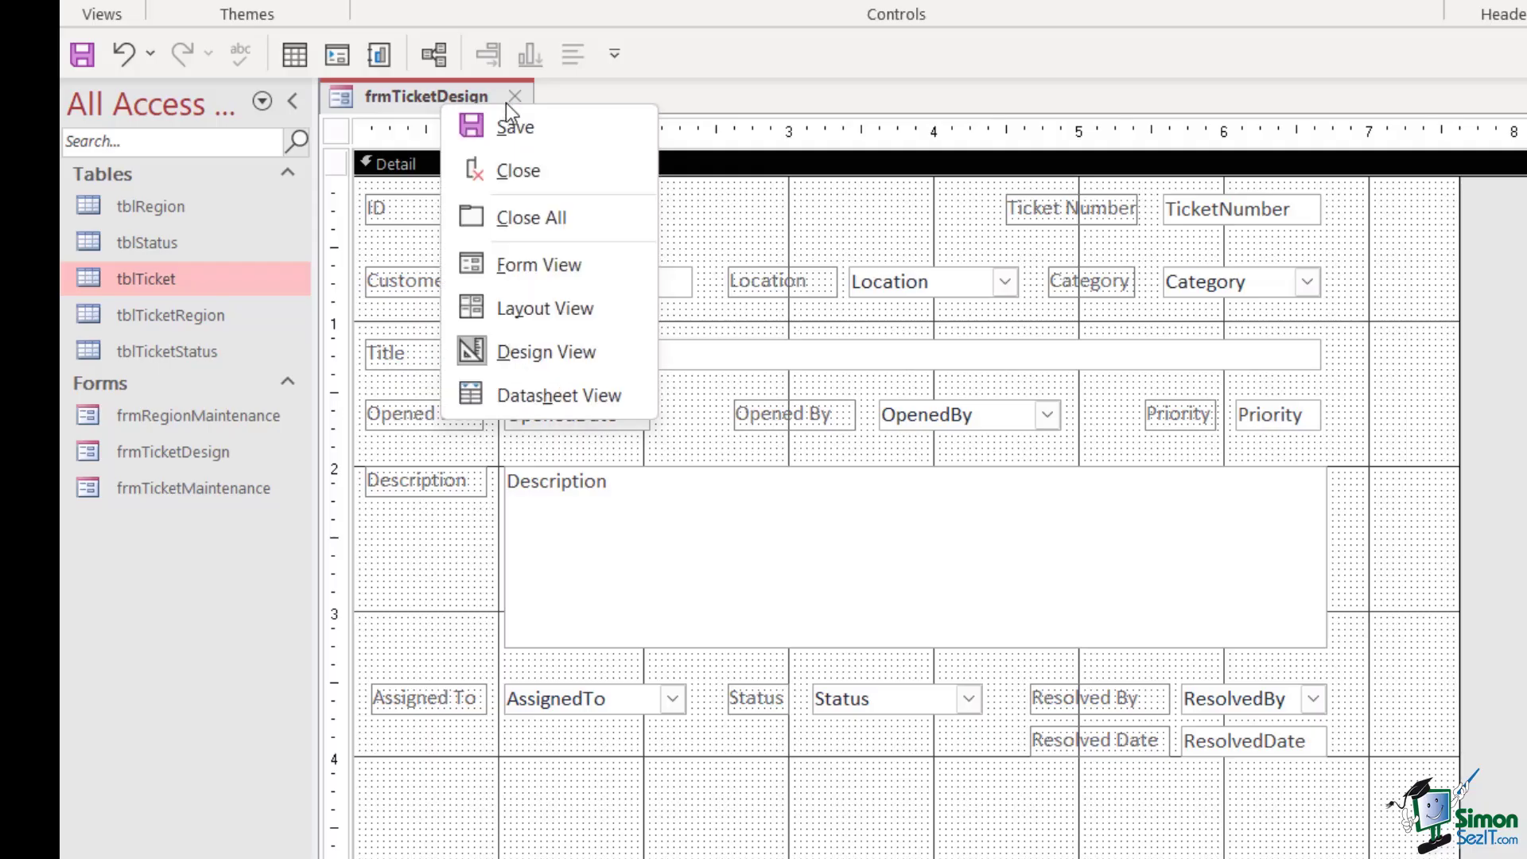
pyautogui.click(531, 256)
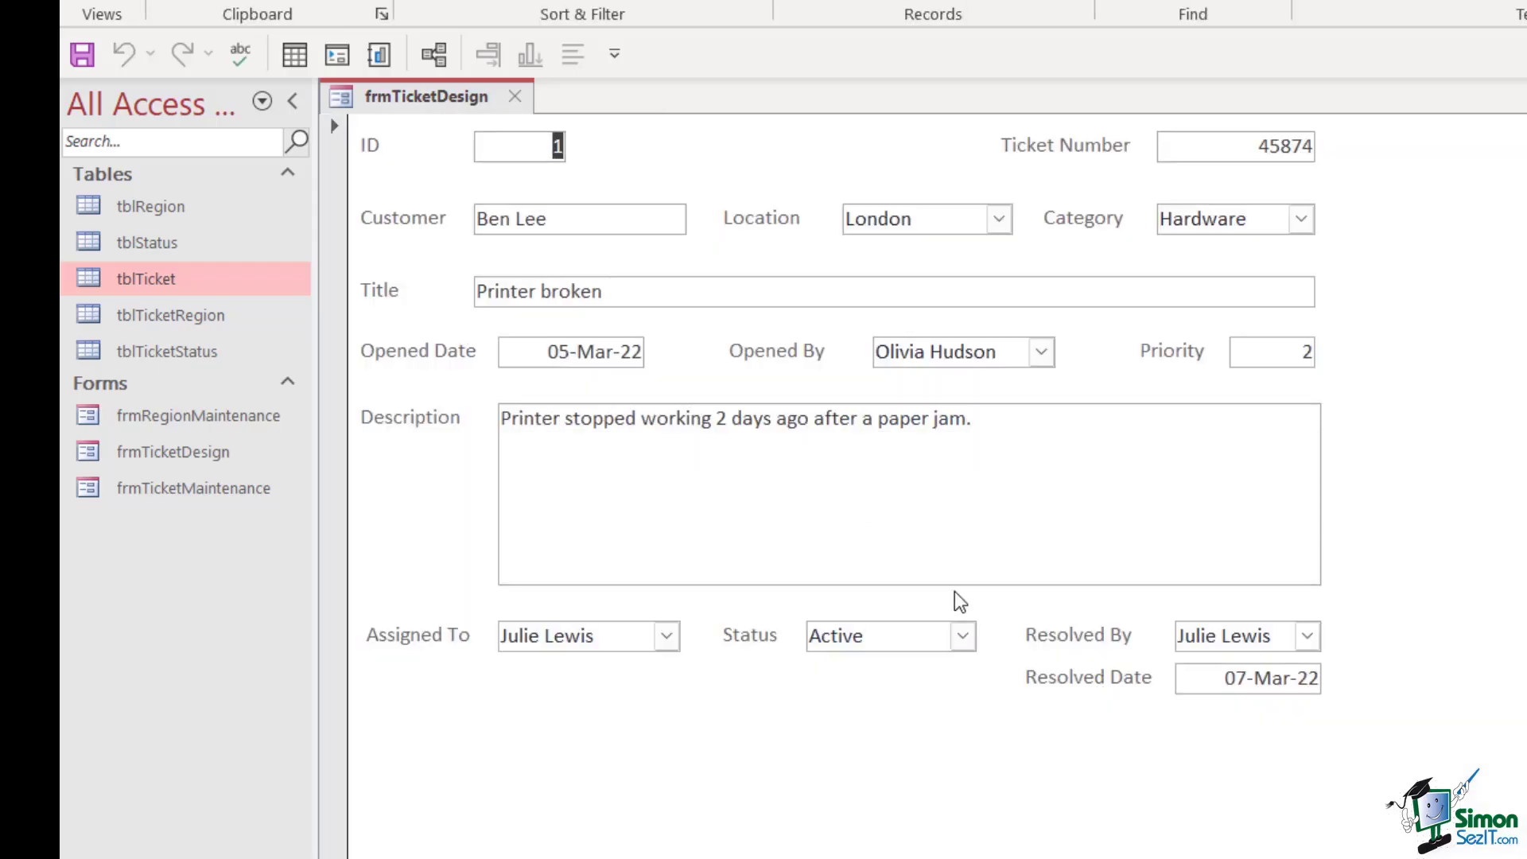
pyautogui.rightClick(431, 98)
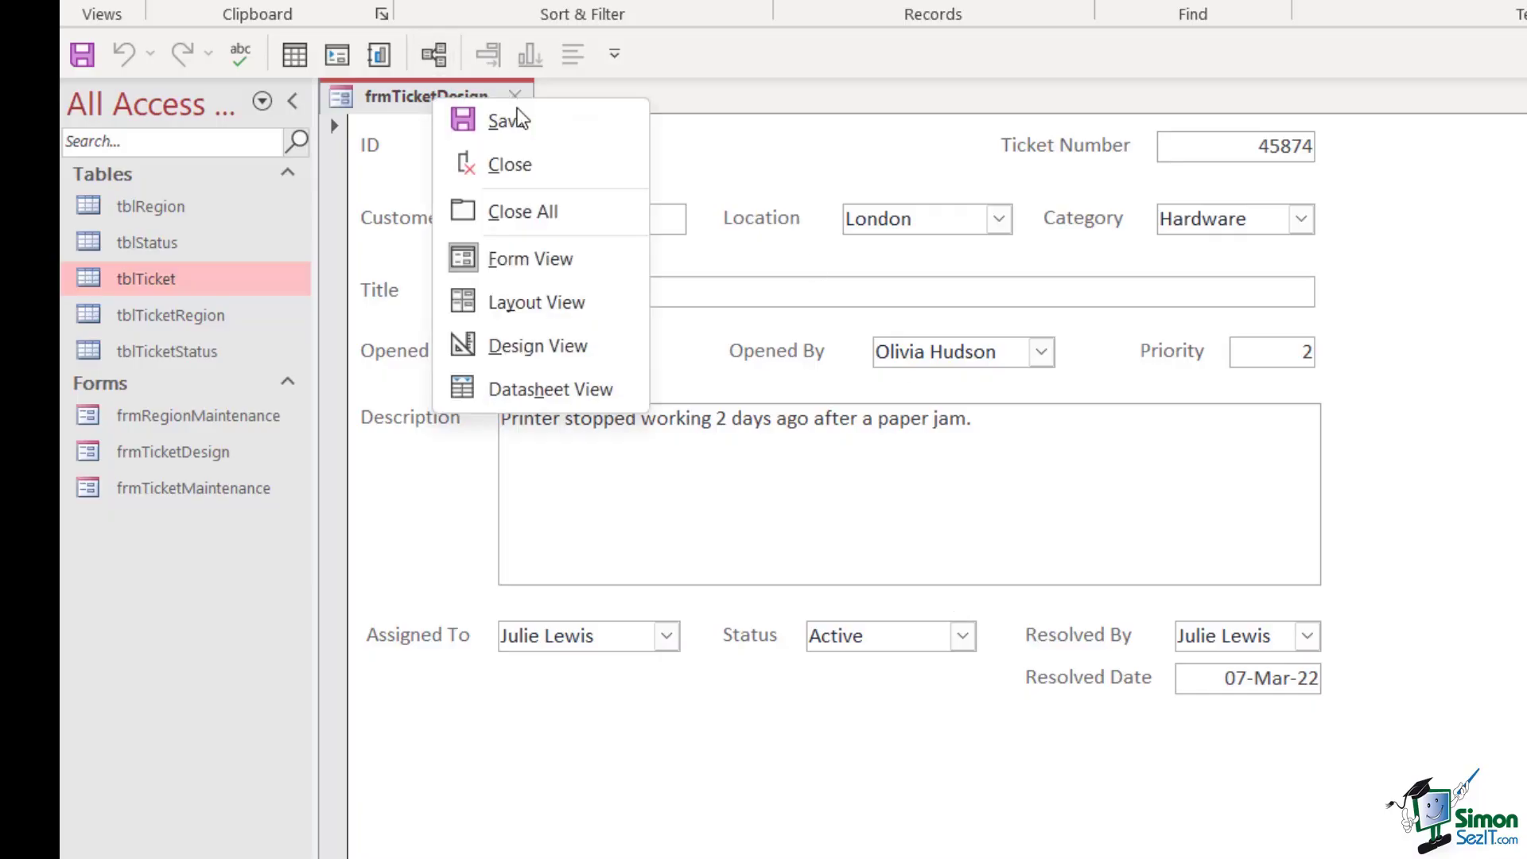
pyautogui.click(550, 343)
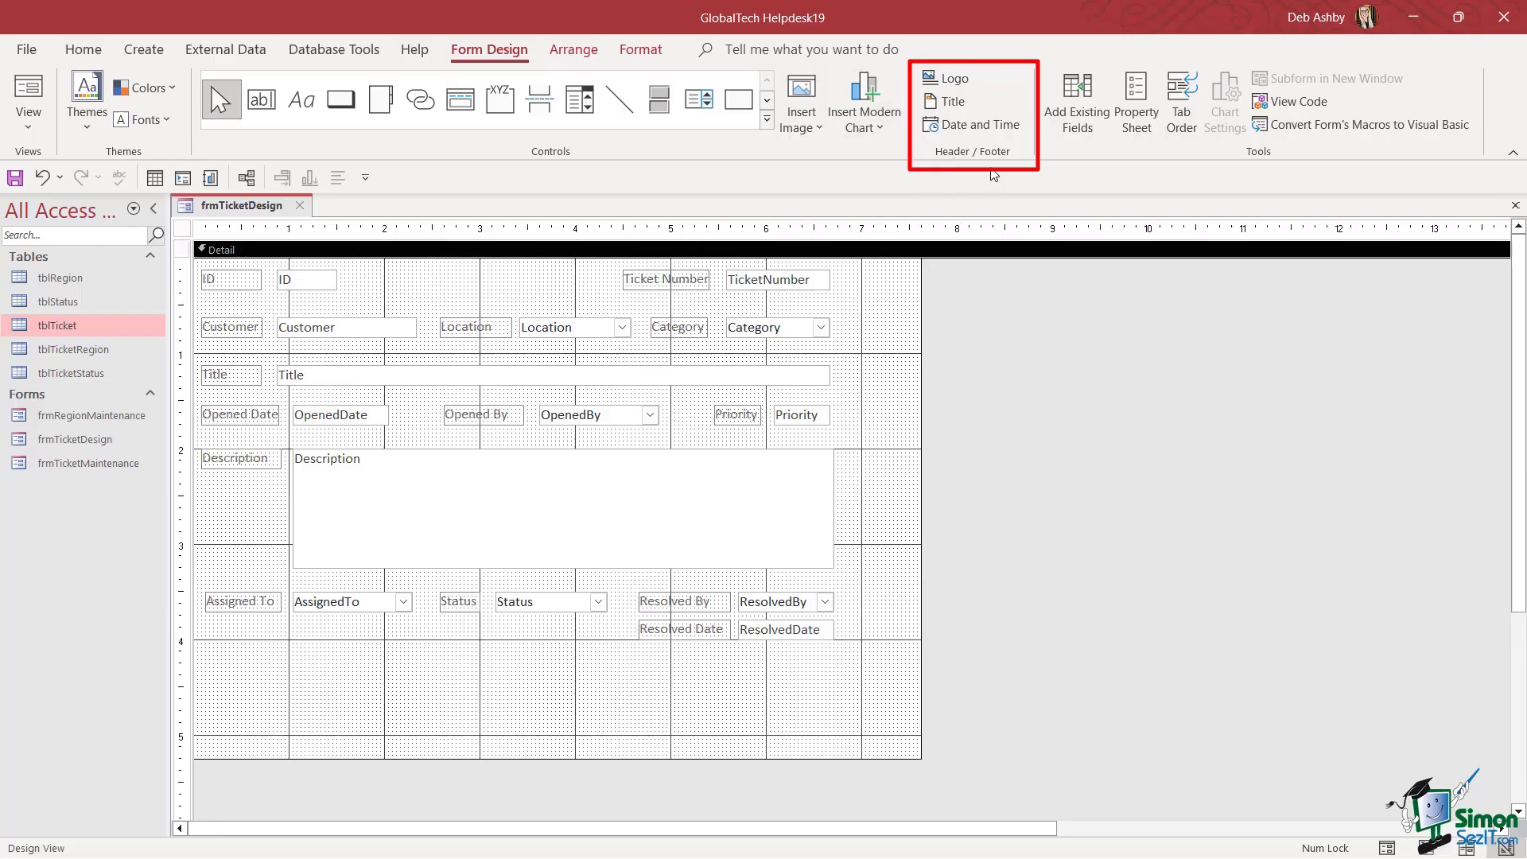
# Insert the current date into the form header in the 20-Dec-22 format, without the time
pyautogui.click(976, 126)
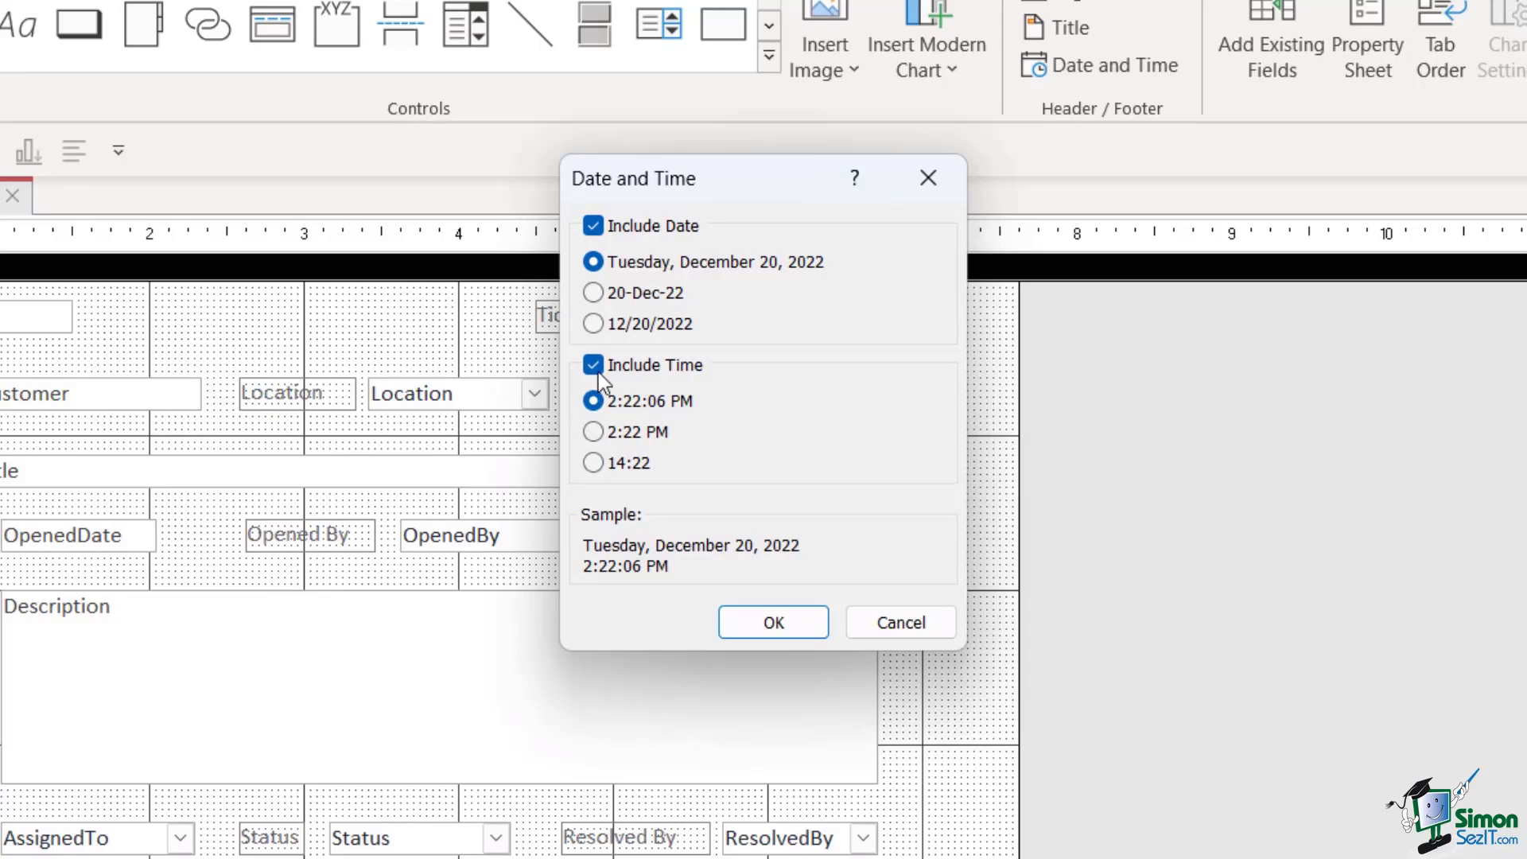
pyautogui.click(597, 362)
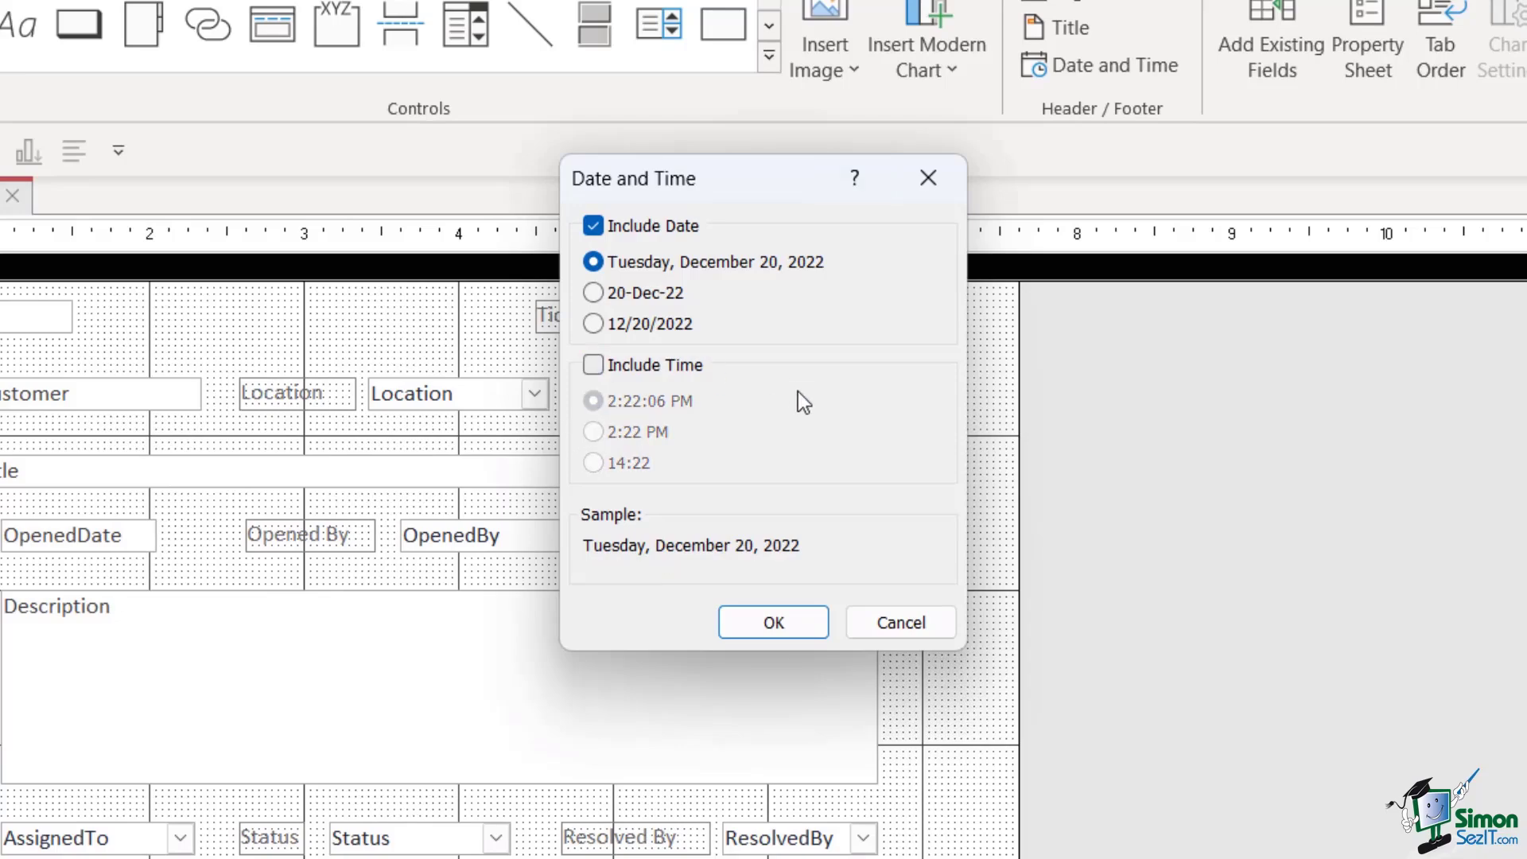
pyautogui.click(593, 293)
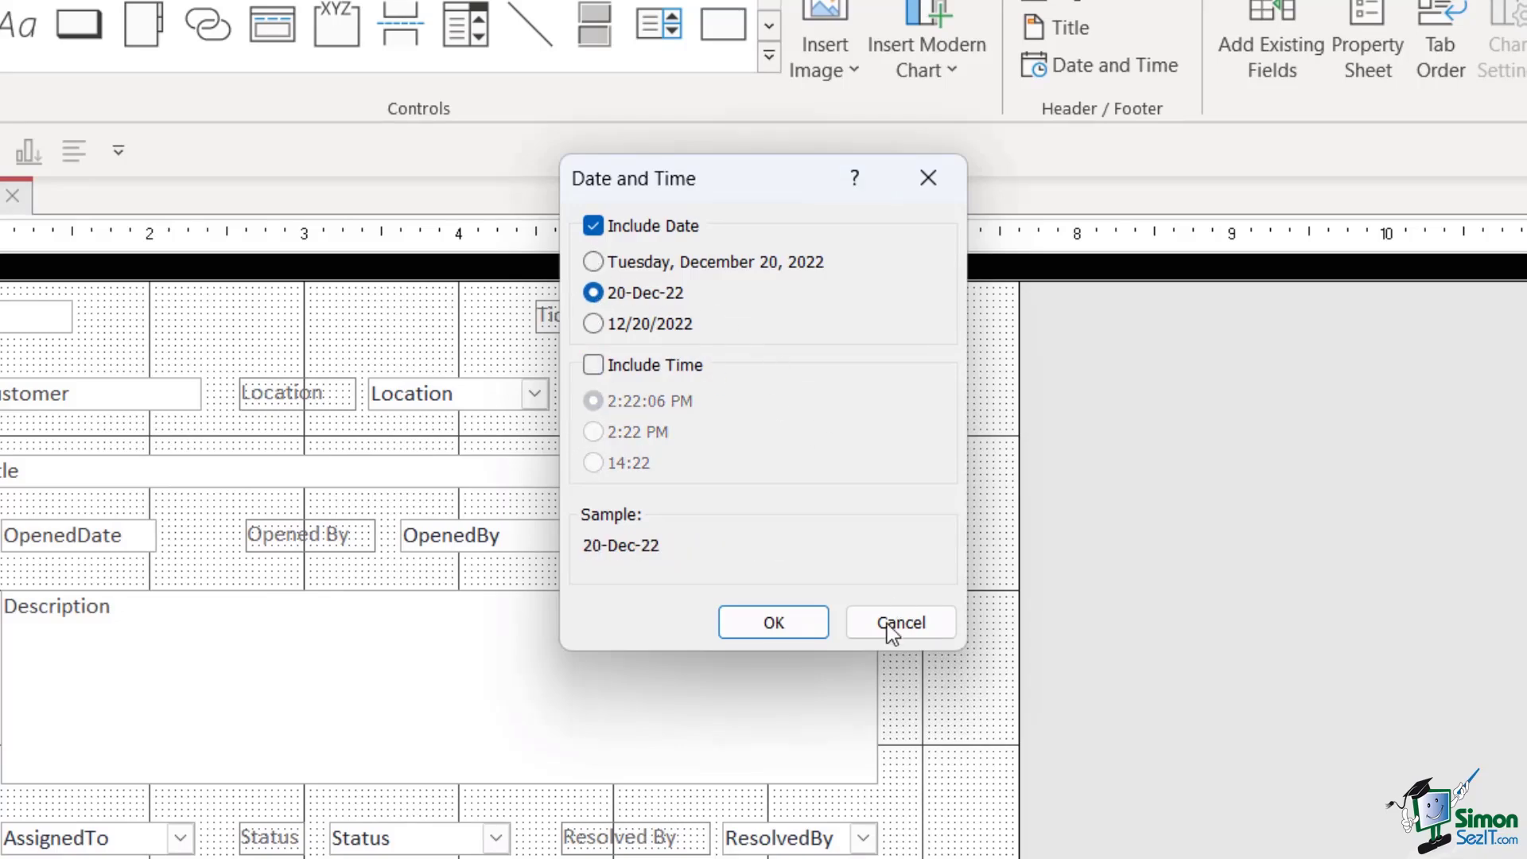
pyautogui.click(781, 627)
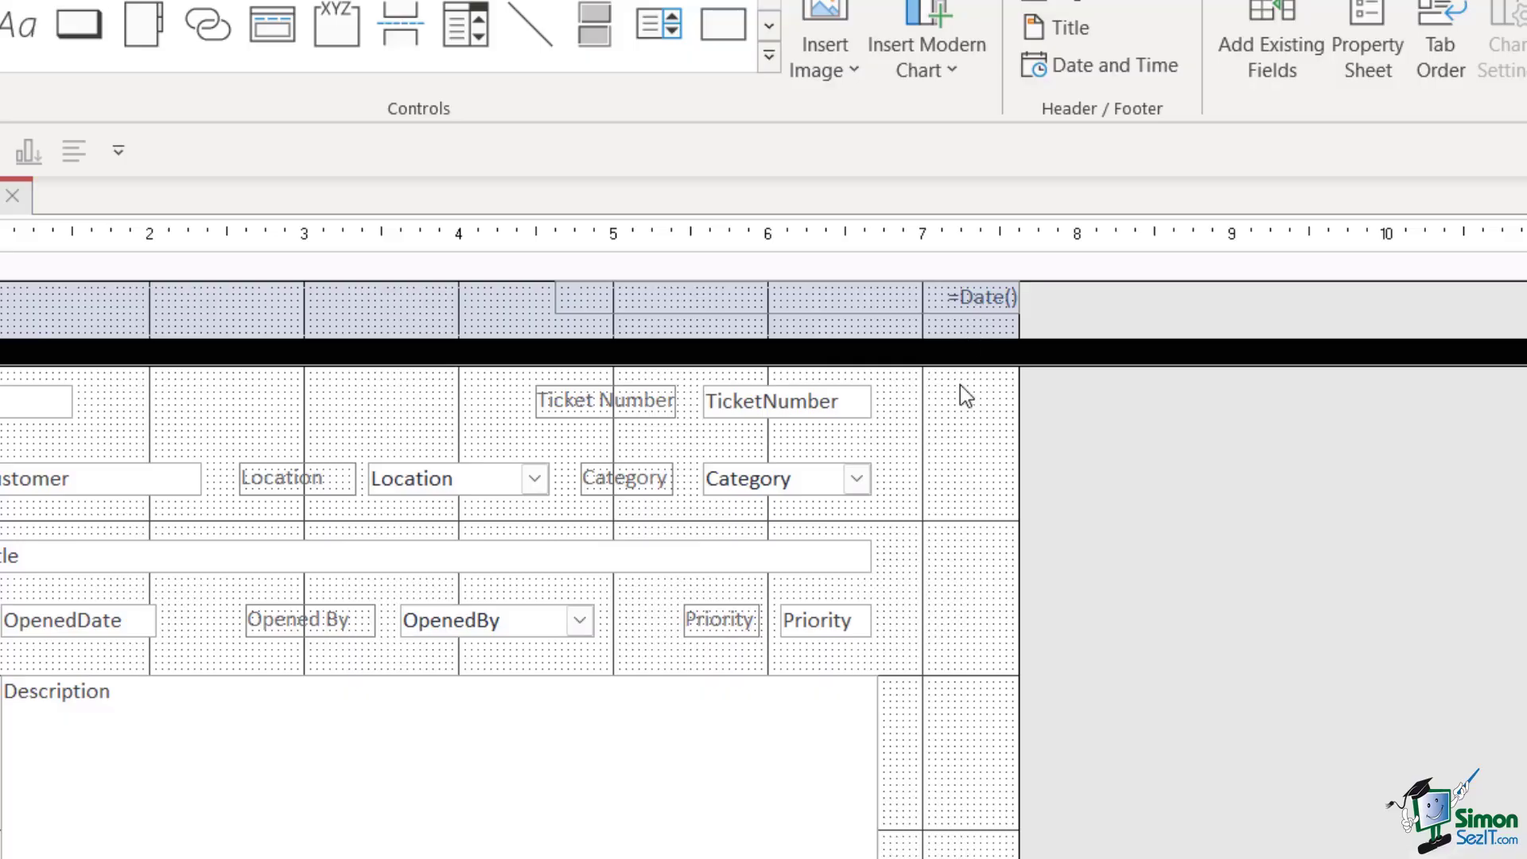
pyautogui.scroll(-2, 1056, 564)
pyautogui.scroll(2, 1056, 565)
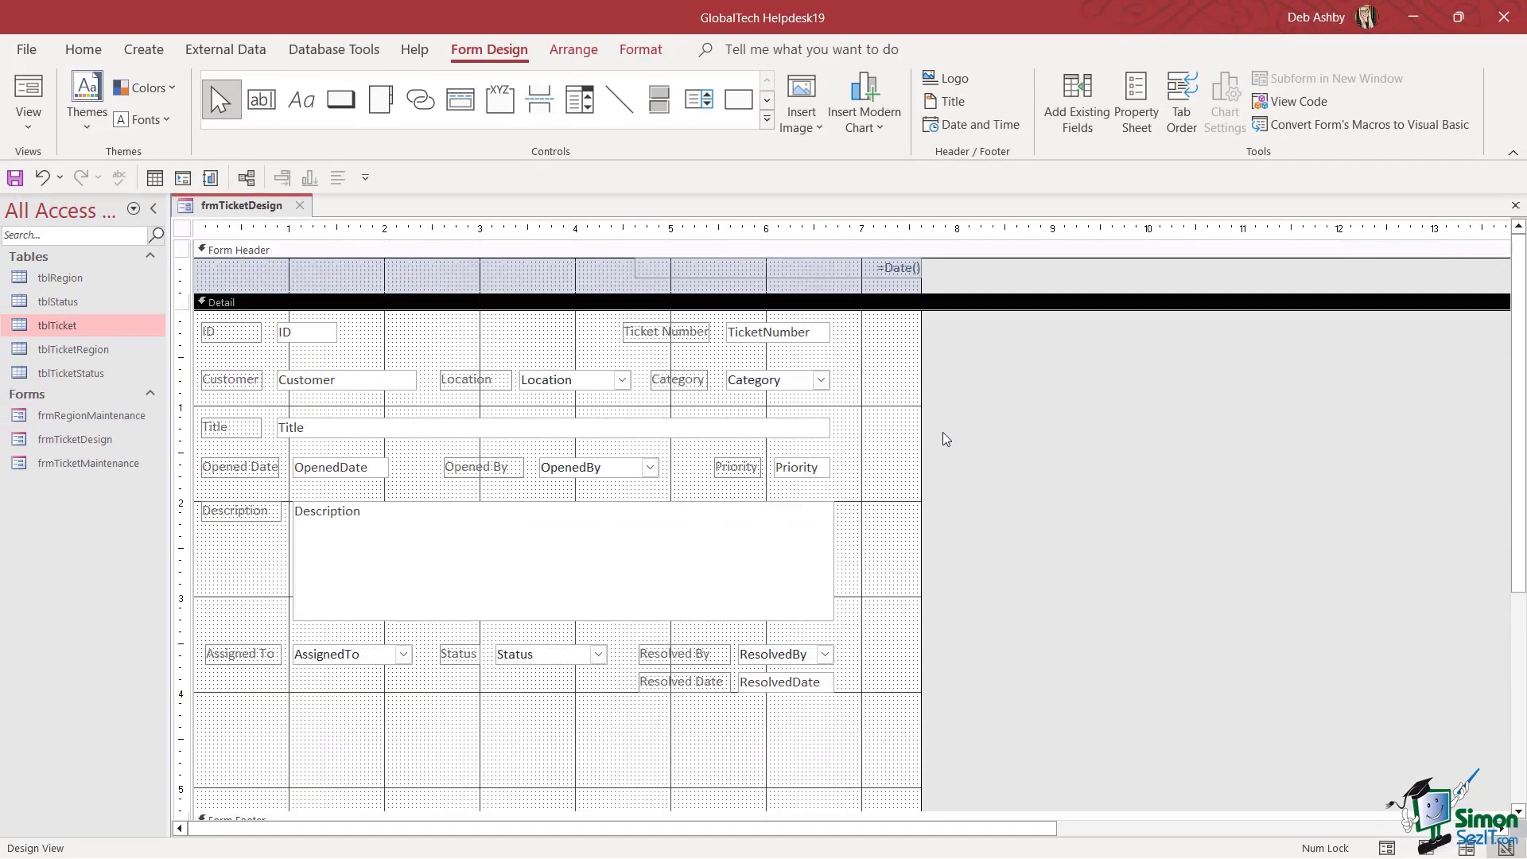
# Move the date control from the form header to the form footer and stretch it to the form's right edge
pyautogui.click(894, 271)
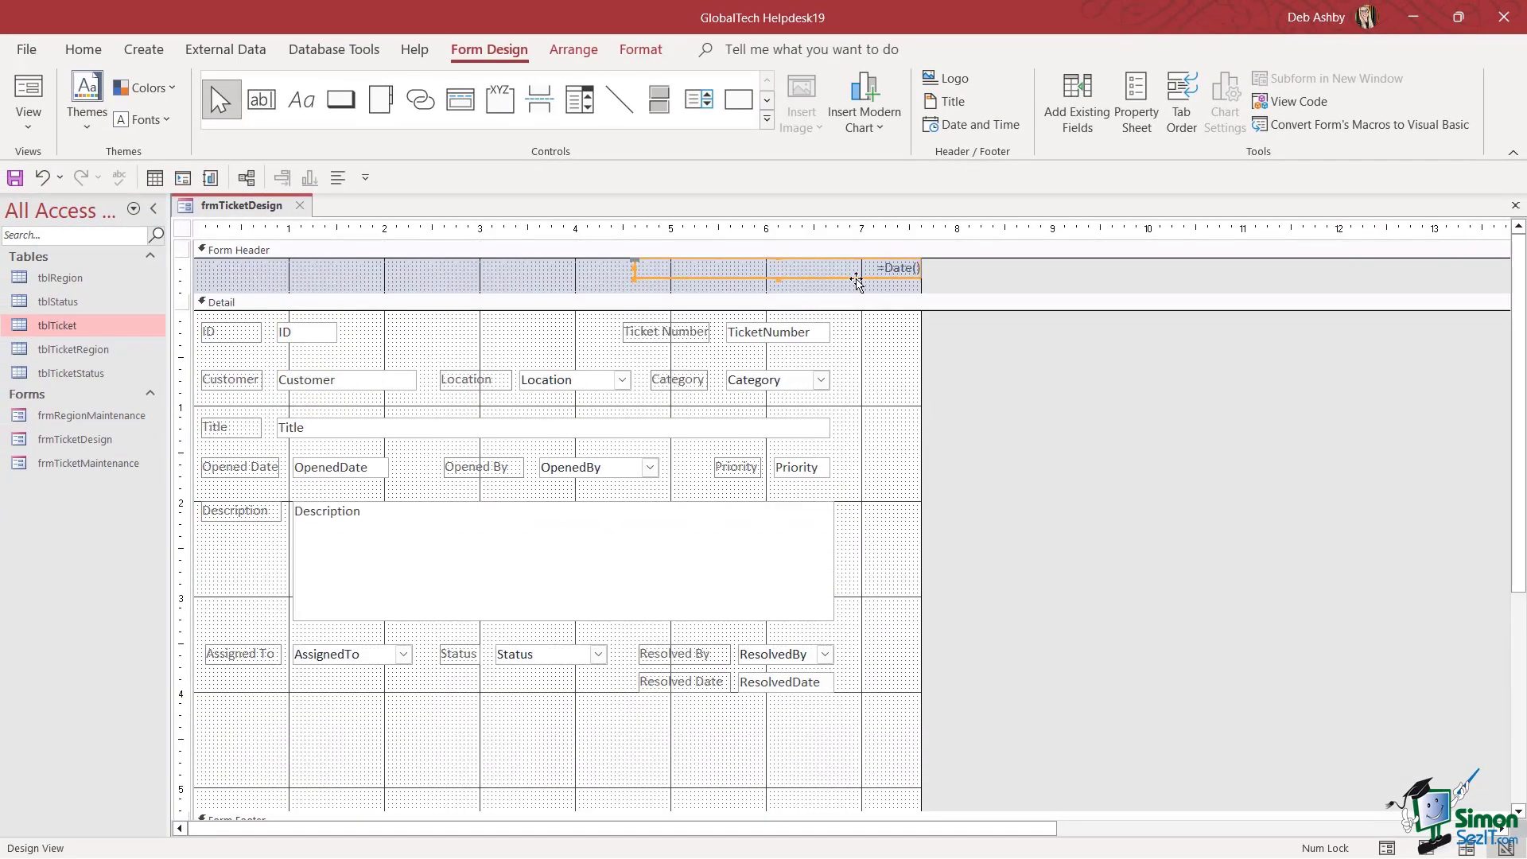
pyautogui.hotkey('ctrl', 'x')
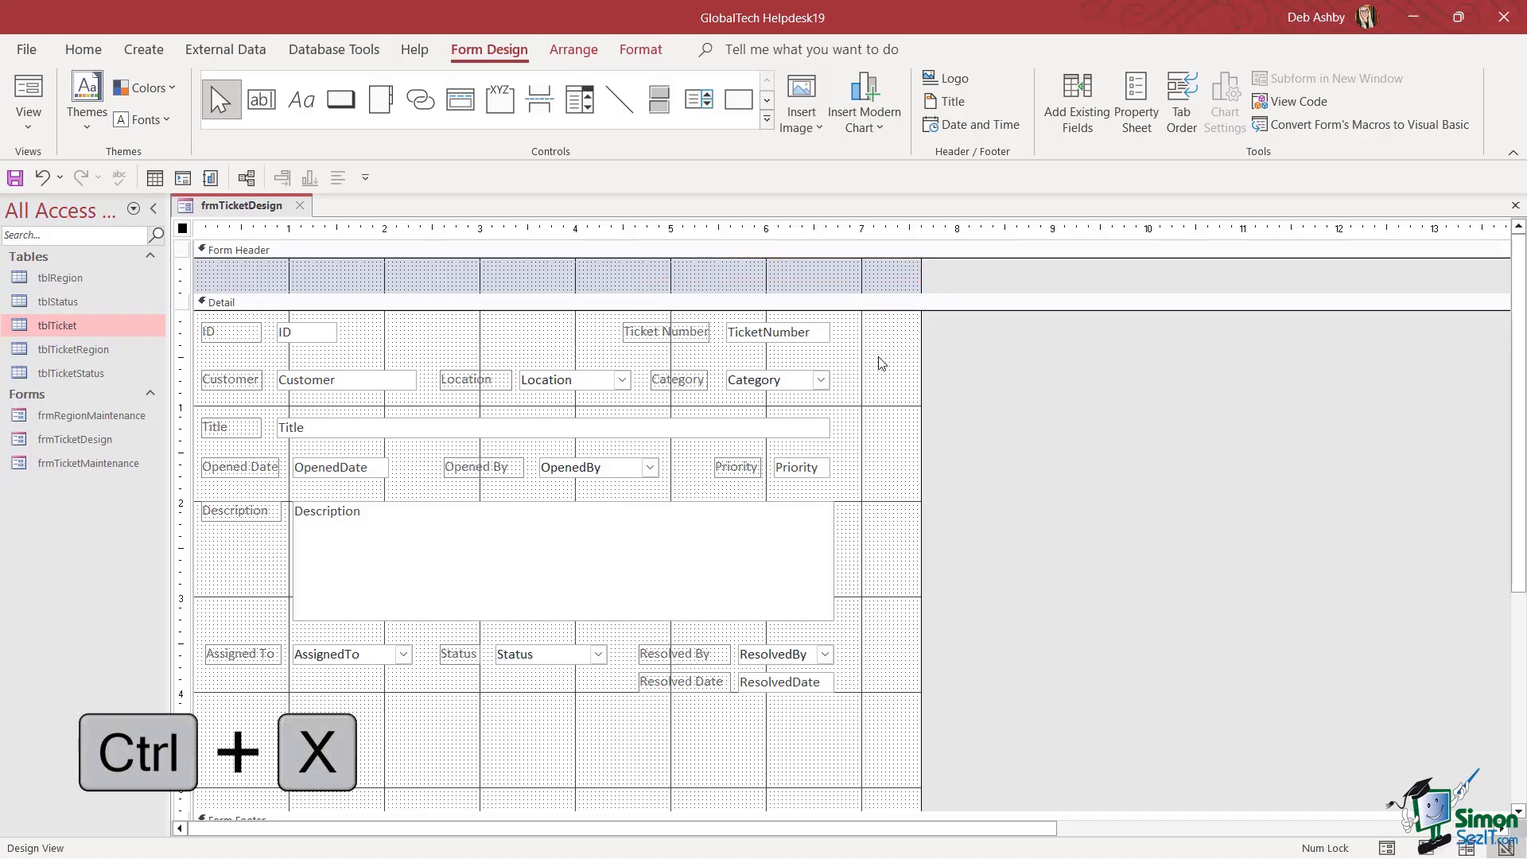
pyautogui.scroll(-5, 880, 361)
pyautogui.click(745, 365)
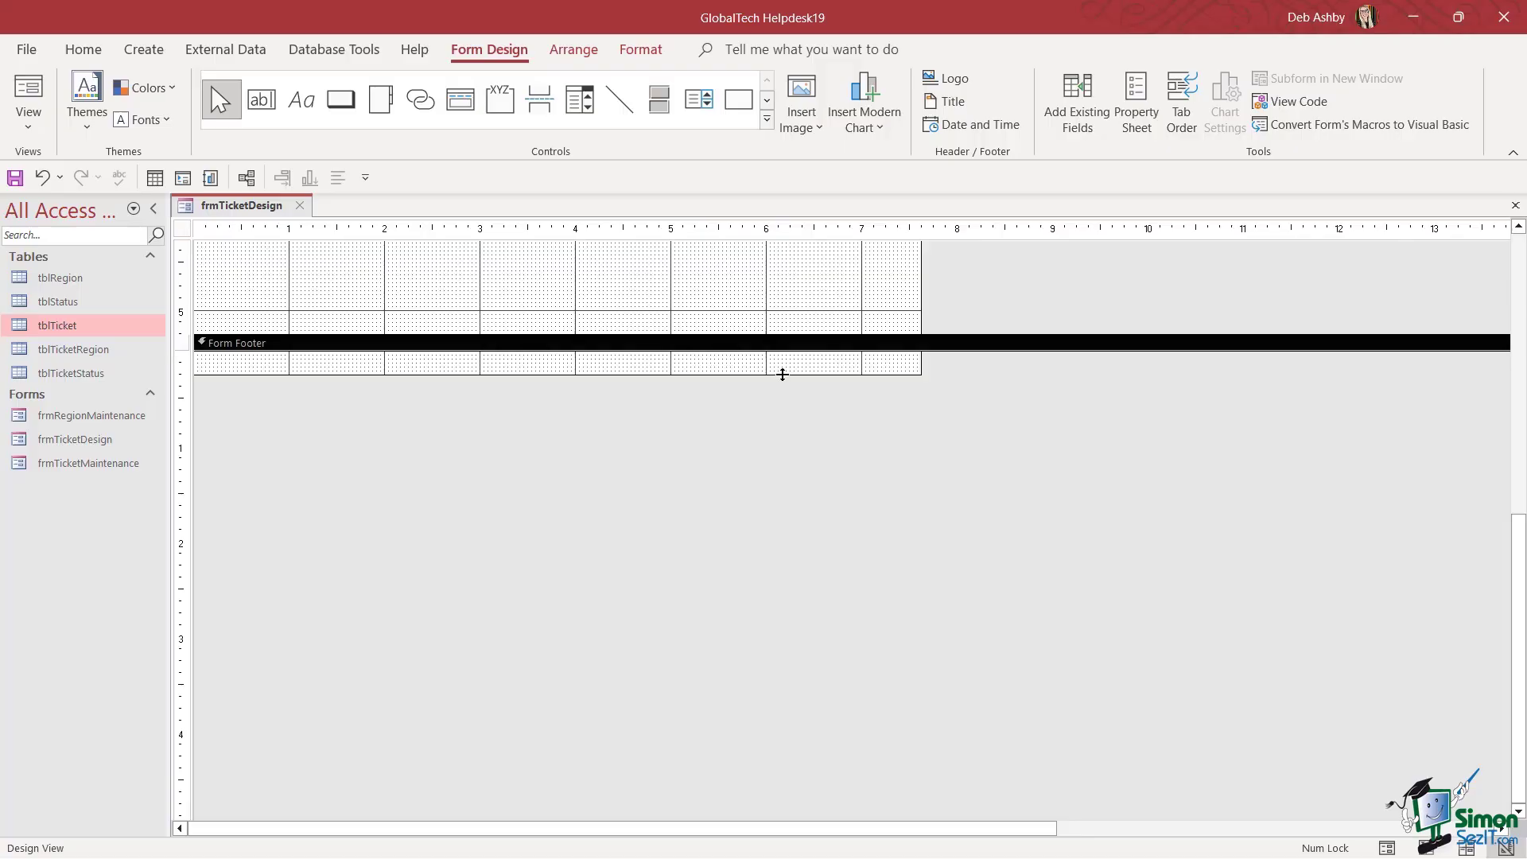
pyautogui.hotkey('ctrl', 'v')
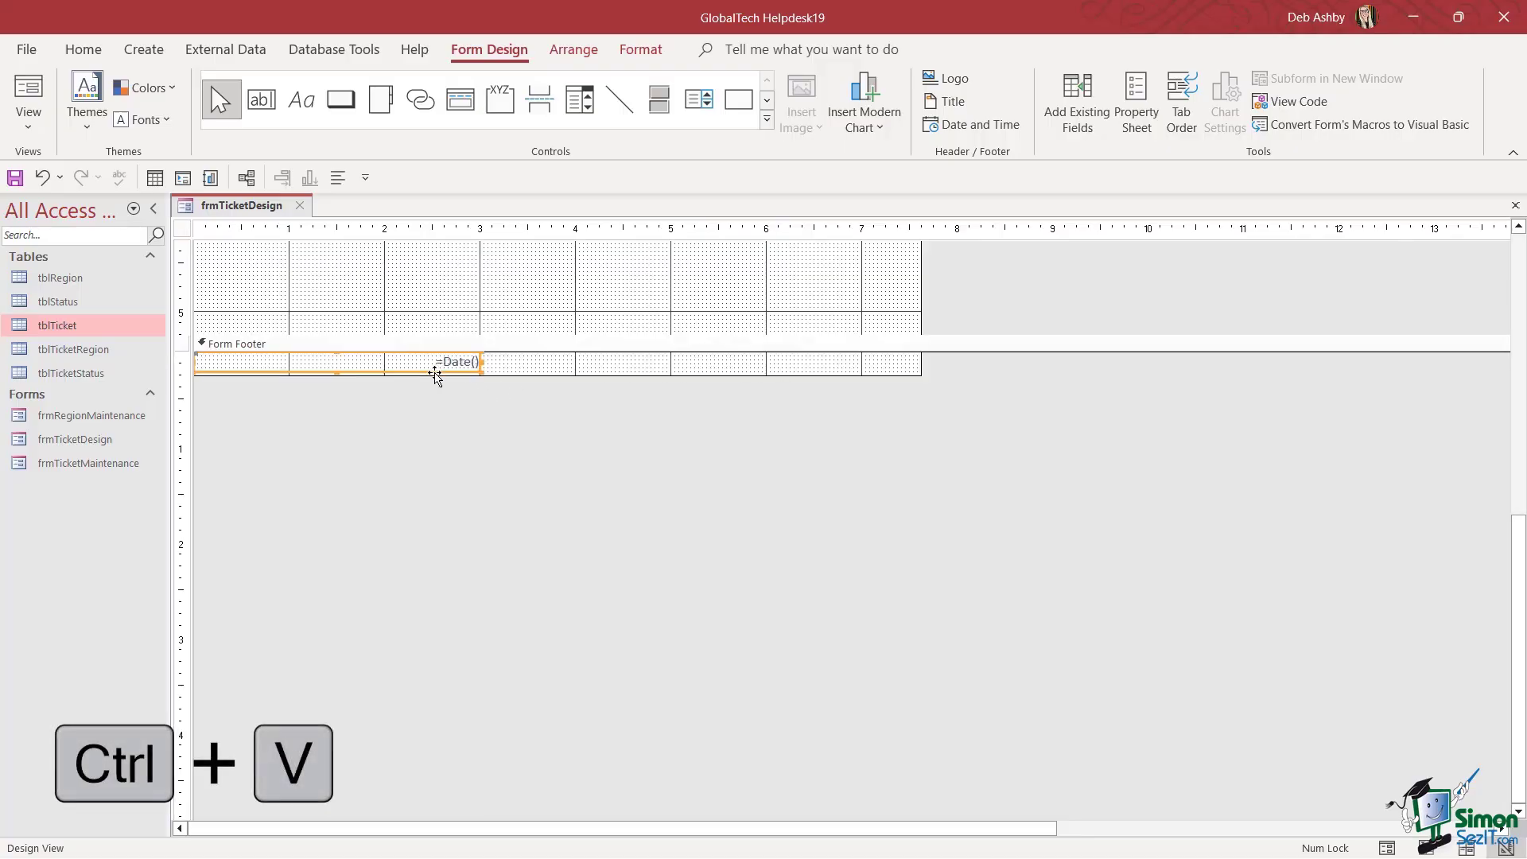
pyautogui.click(437, 373)
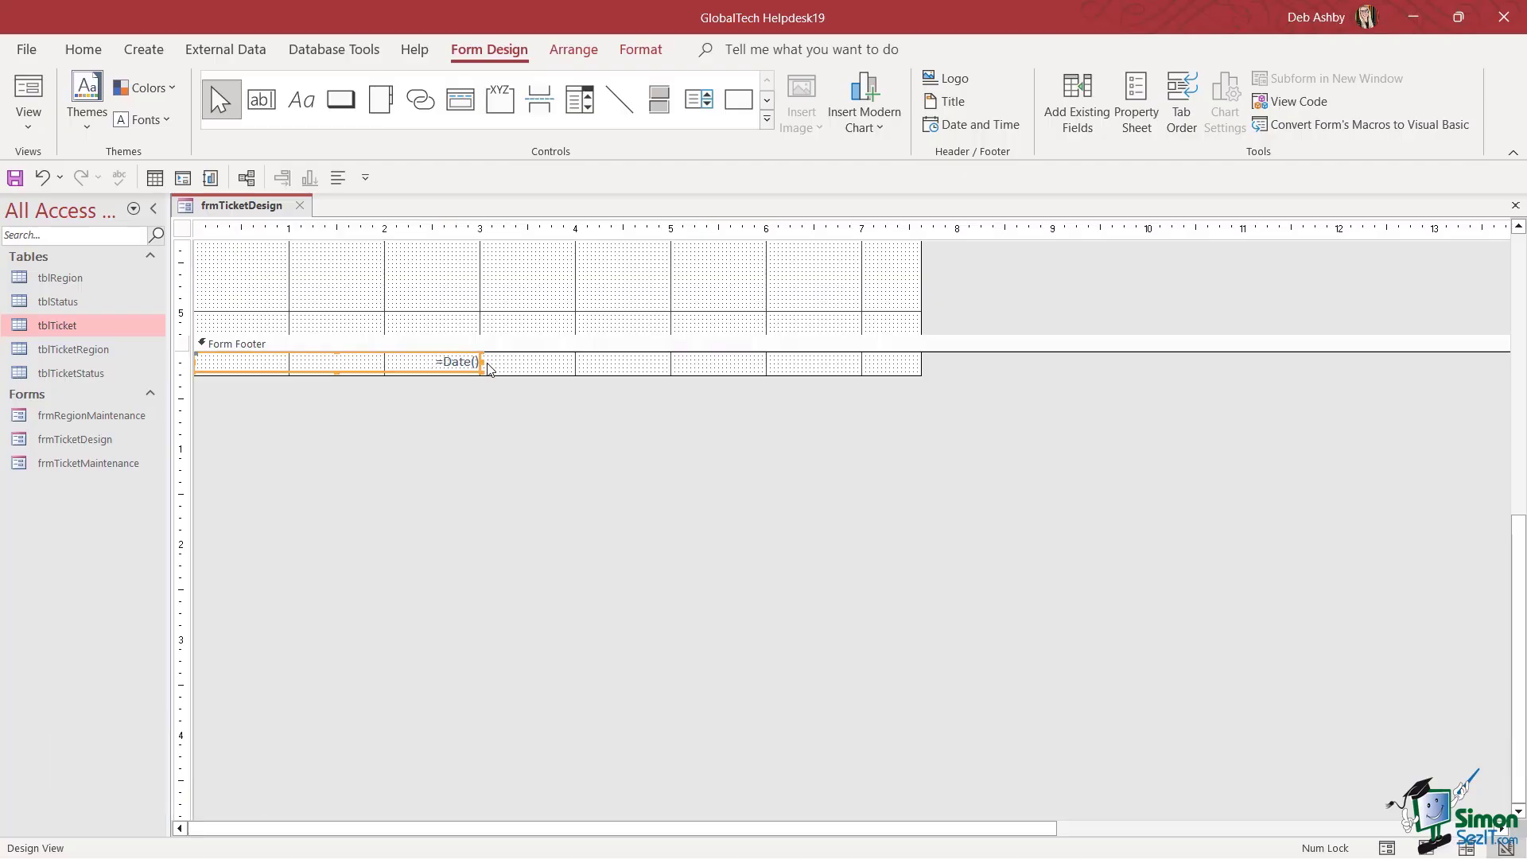
pyautogui.moveTo(482, 362); pyautogui.dragTo(920, 368)
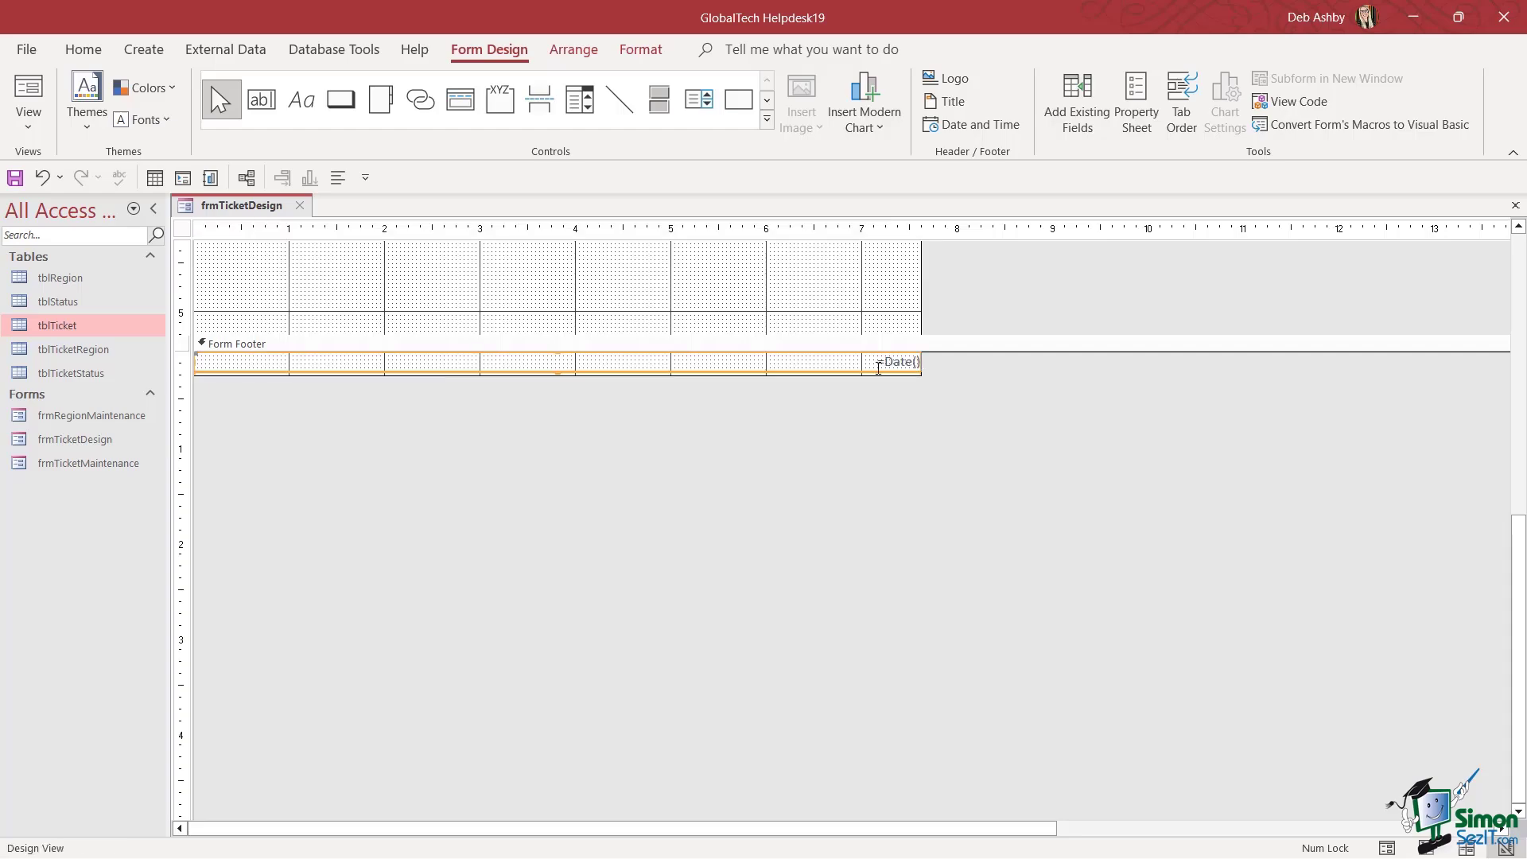
# Set the text alignment of the date control in the form footer to Center
pyautogui.click(1133, 111)
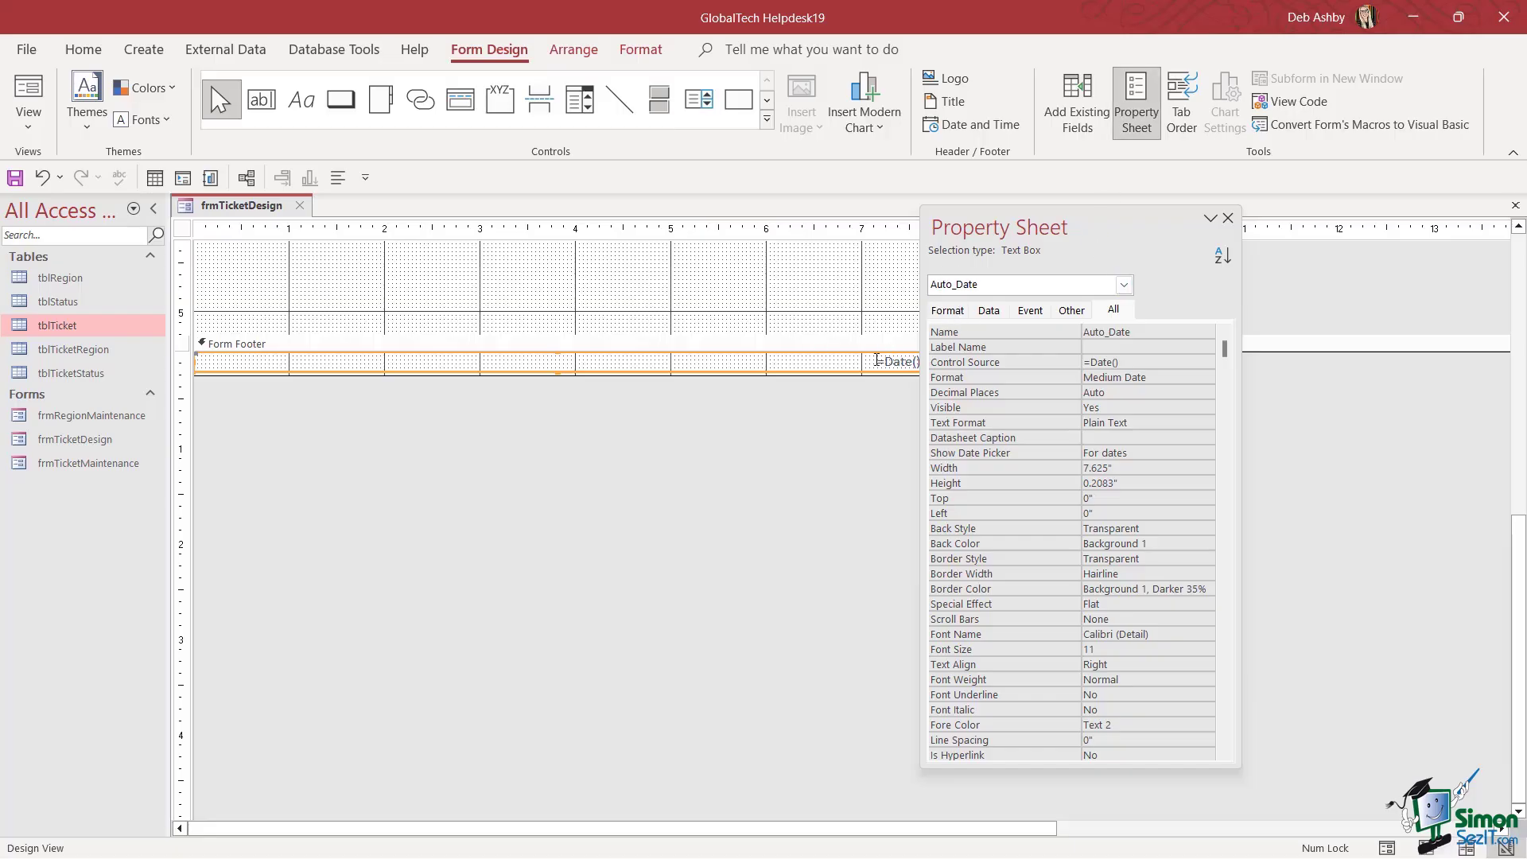
pyautogui.scroll(-1, 1147, 442)
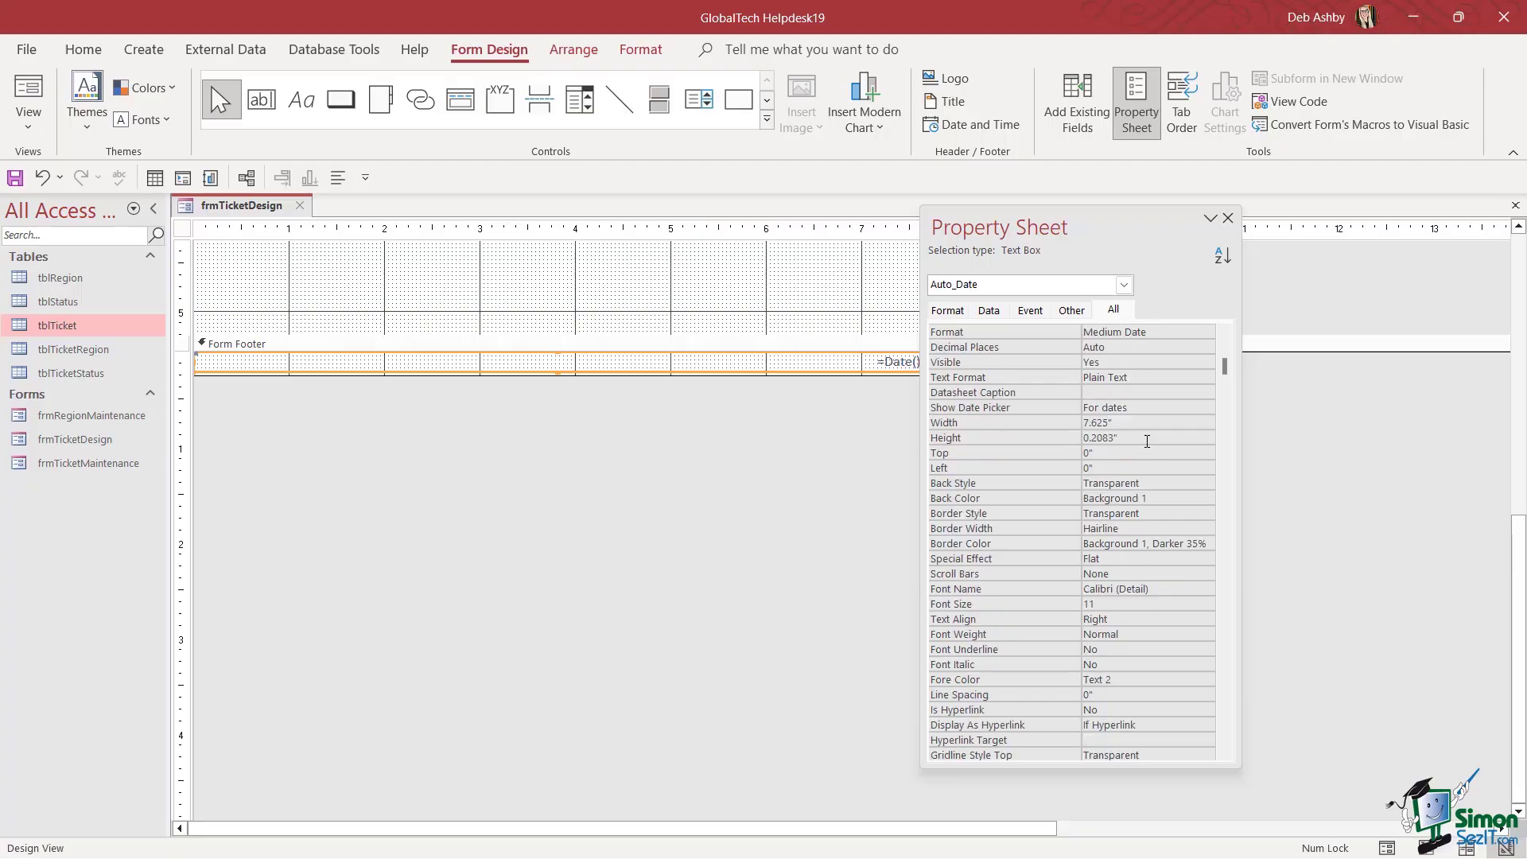
pyautogui.scroll(-1, 1147, 441)
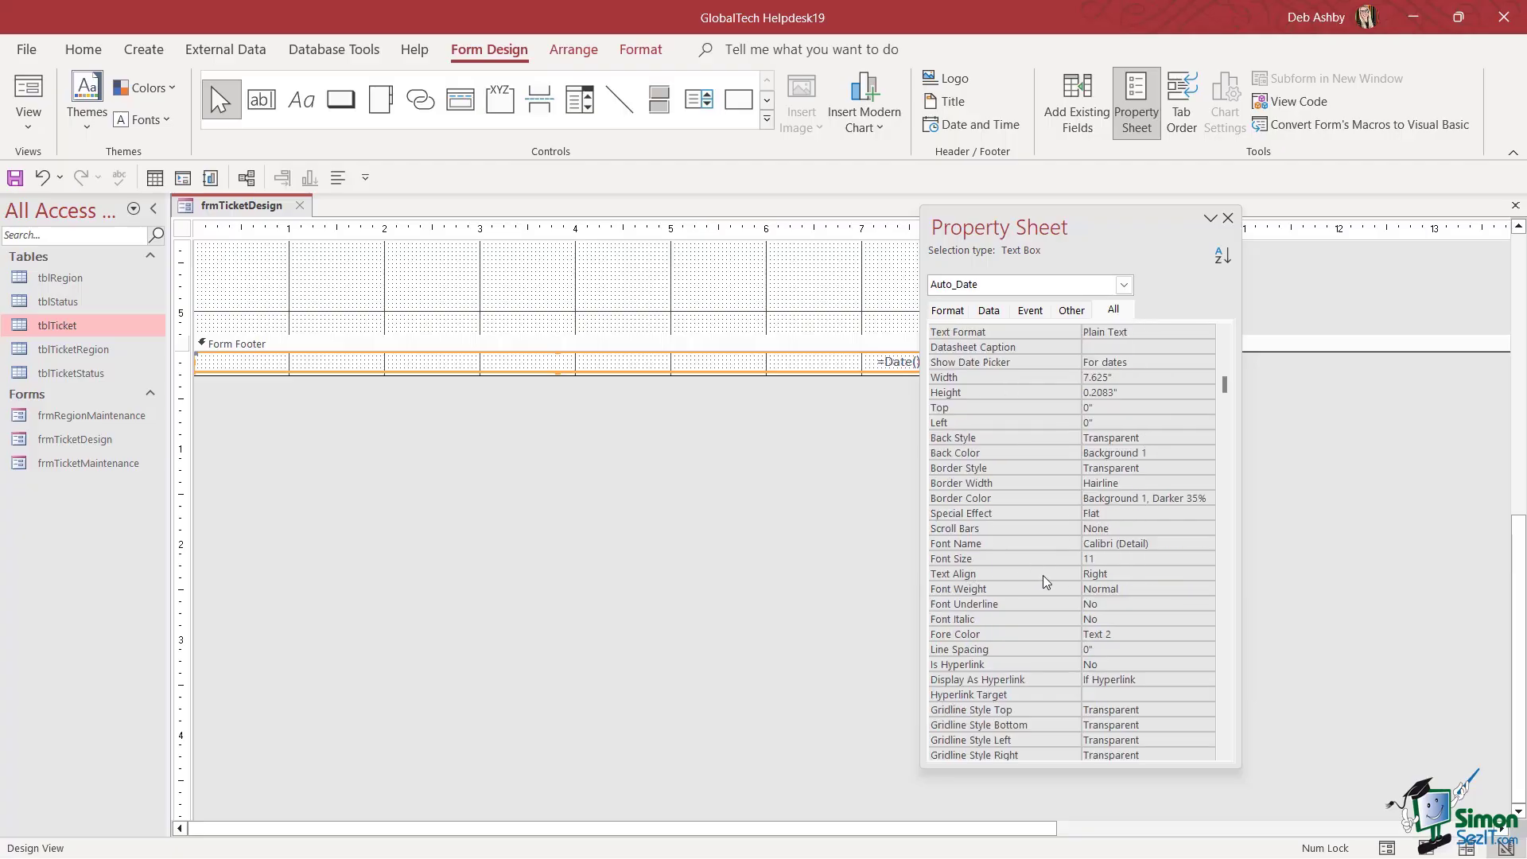
pyautogui.click(1104, 573)
pyautogui.click(1207, 573)
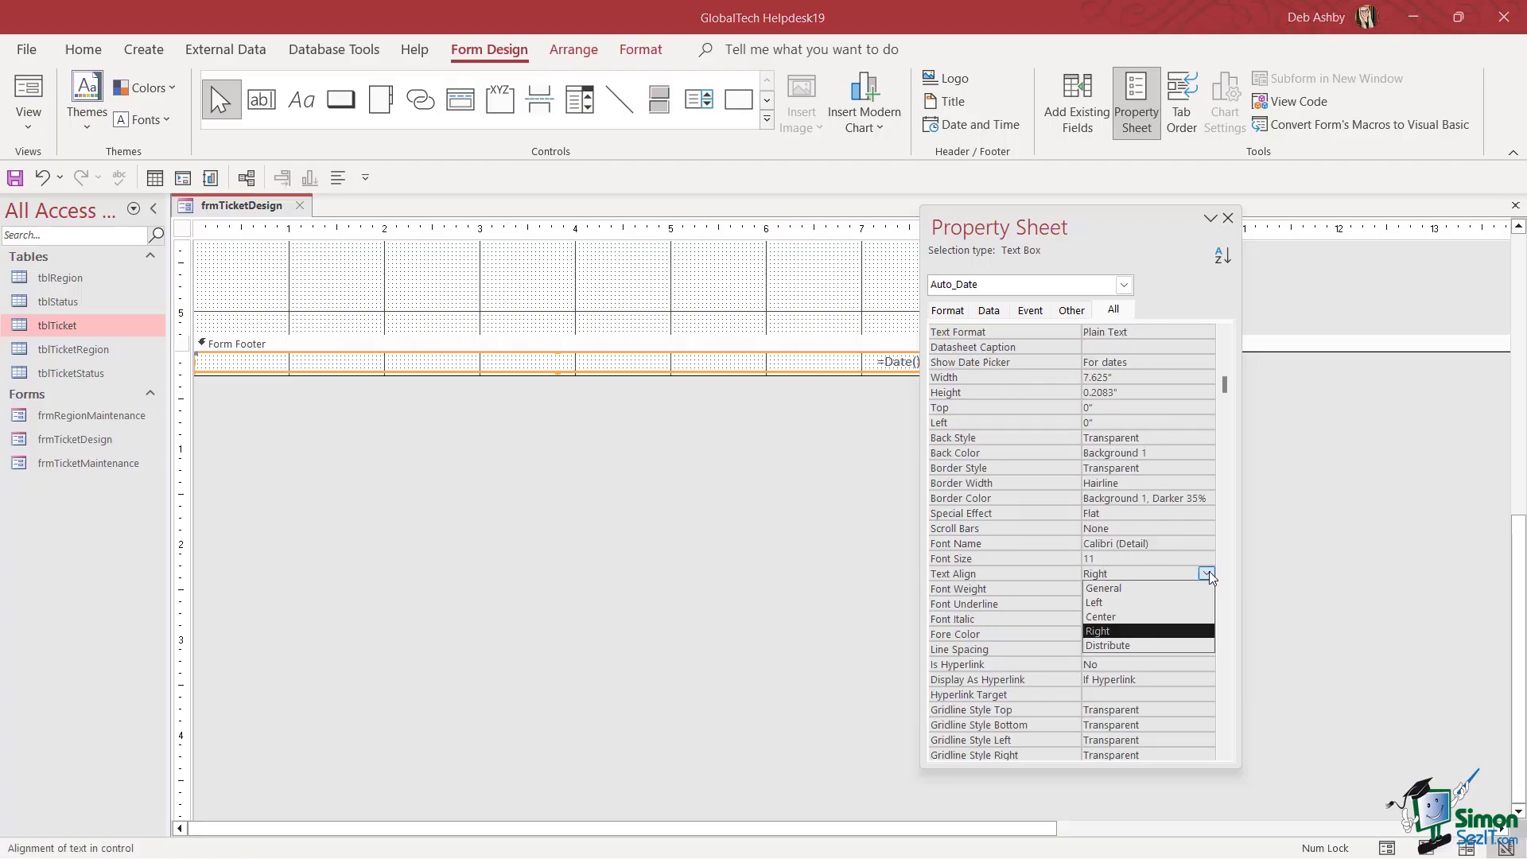
pyautogui.click(1118, 617)
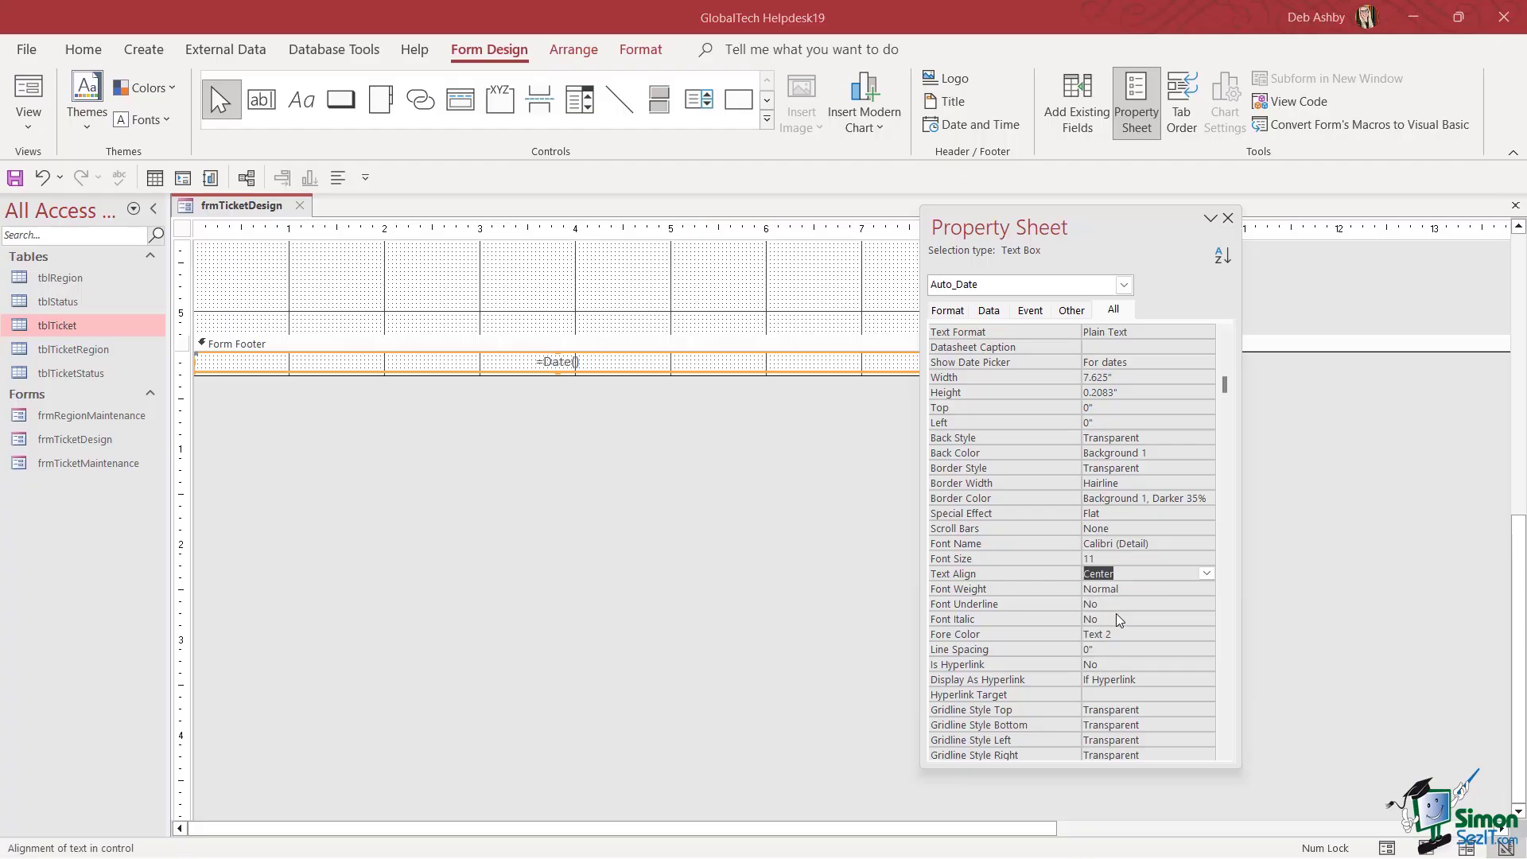
pyautogui.click(1228, 218)
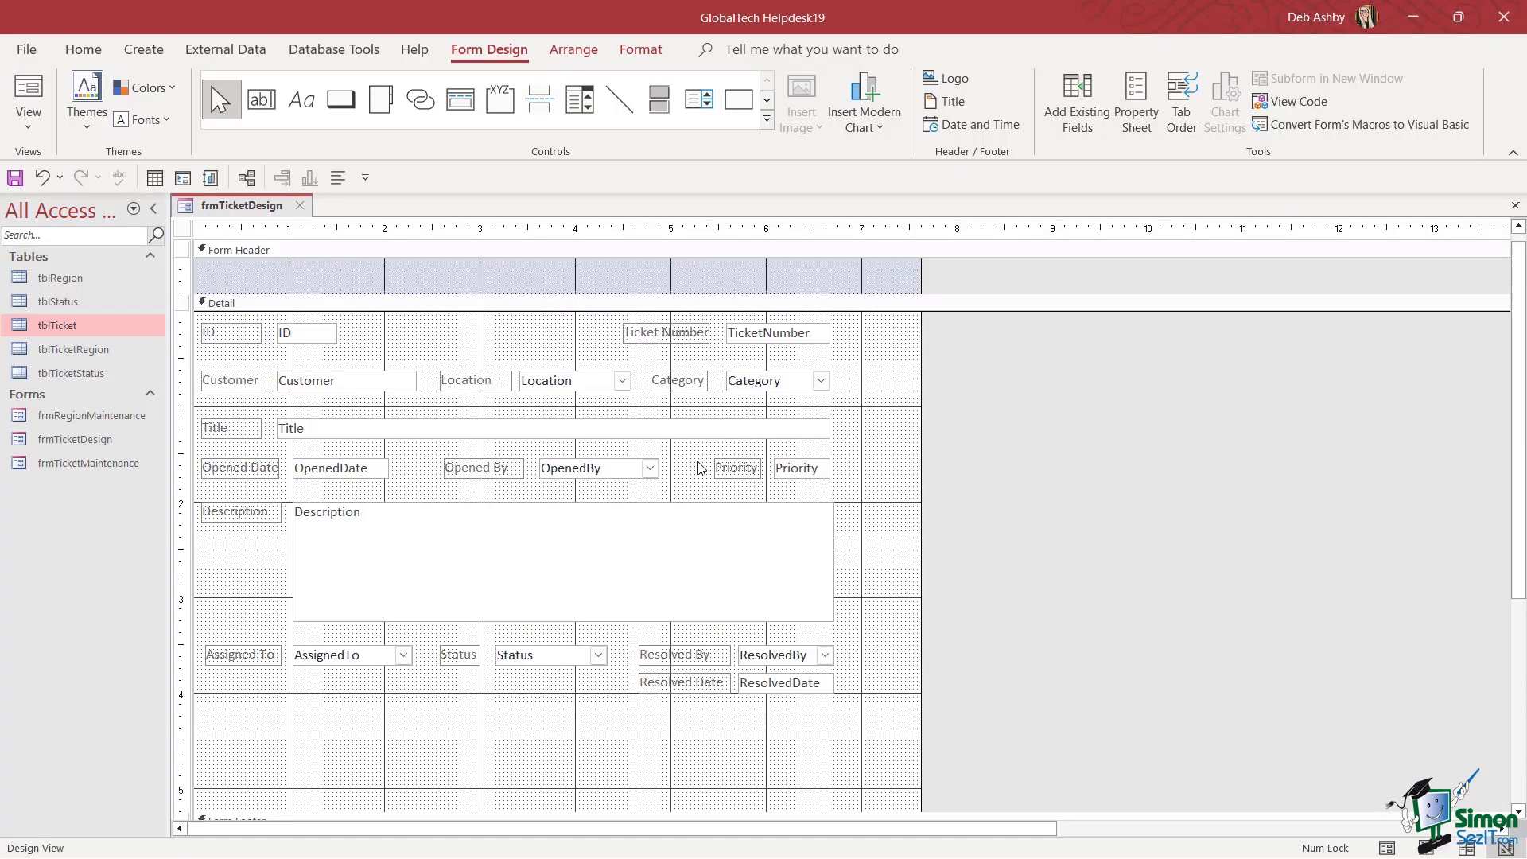
# Switch frmTicketDesign to Form View to check the ticket layout and the date in the footer
pyautogui.scroll(5, 692, 465)
pyautogui.rightClick(243, 209)
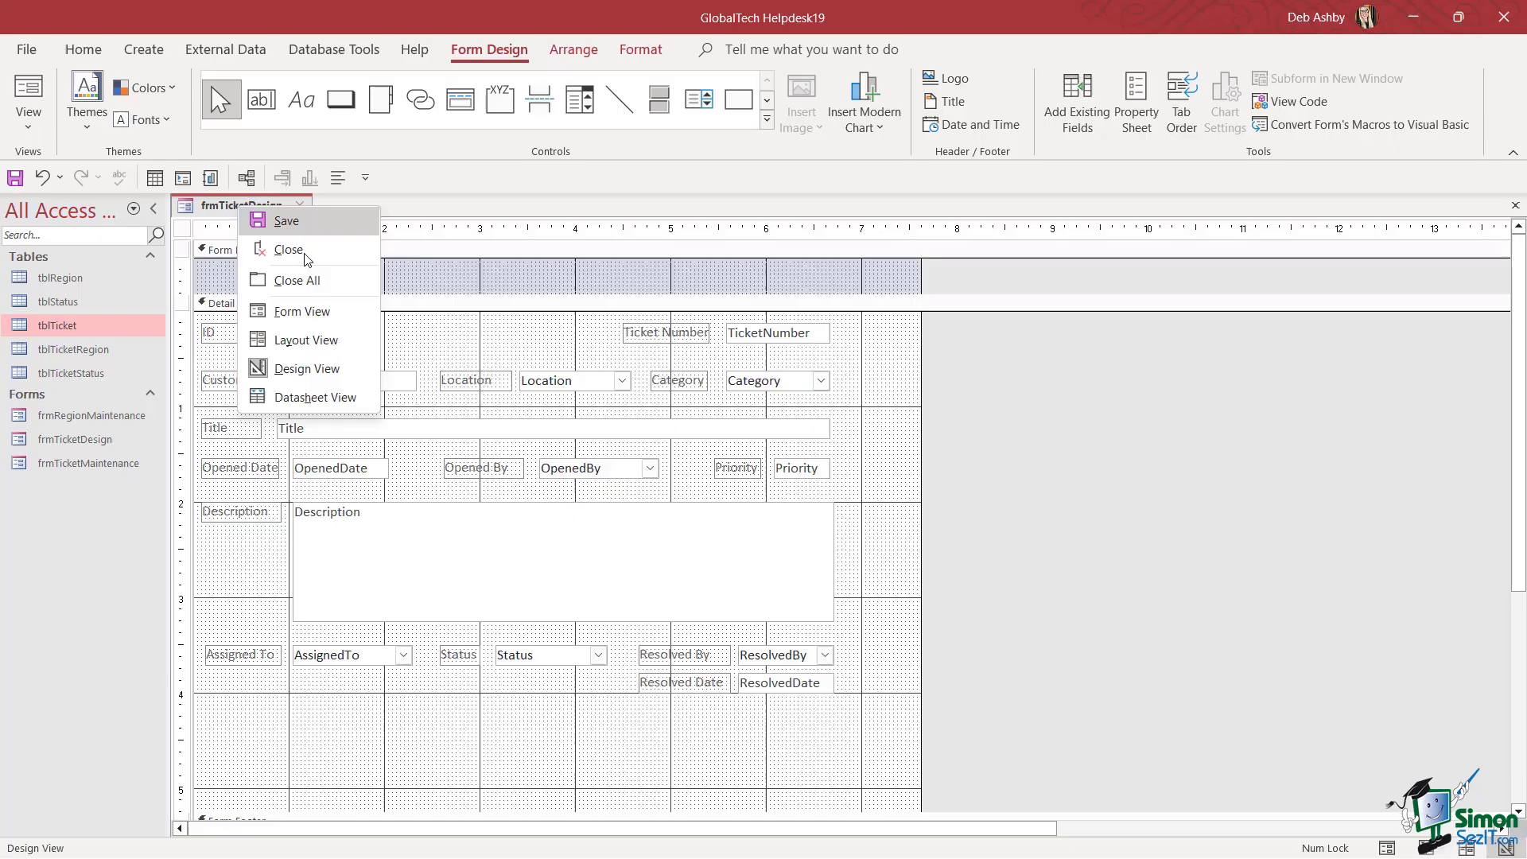
pyautogui.click(320, 309)
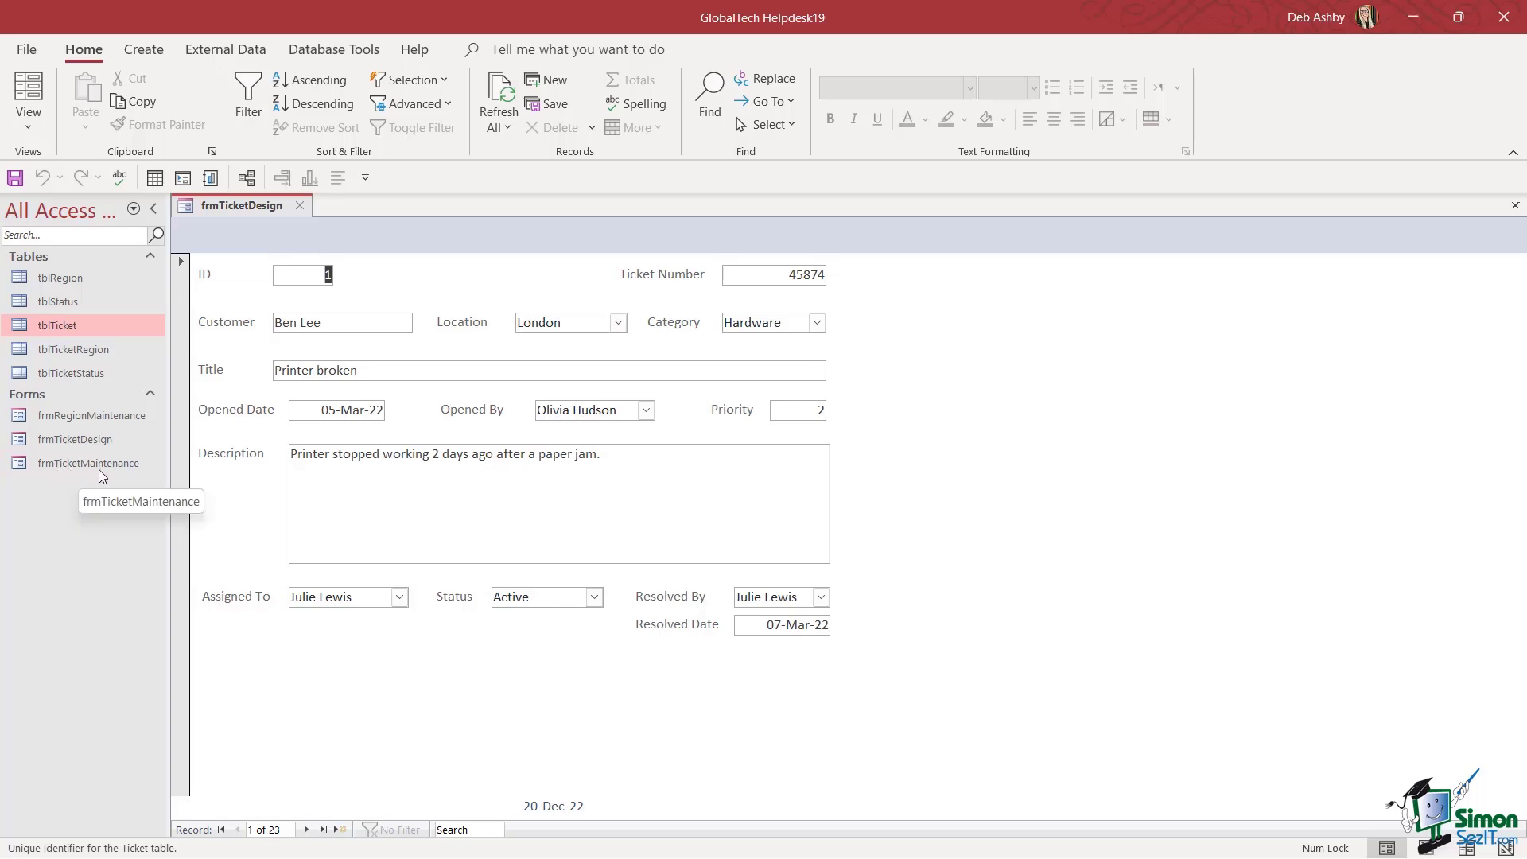
# Rename the existing form frmTicketMaintenance as frmTicketMaintenance_old
pyautogui.click(99, 466)
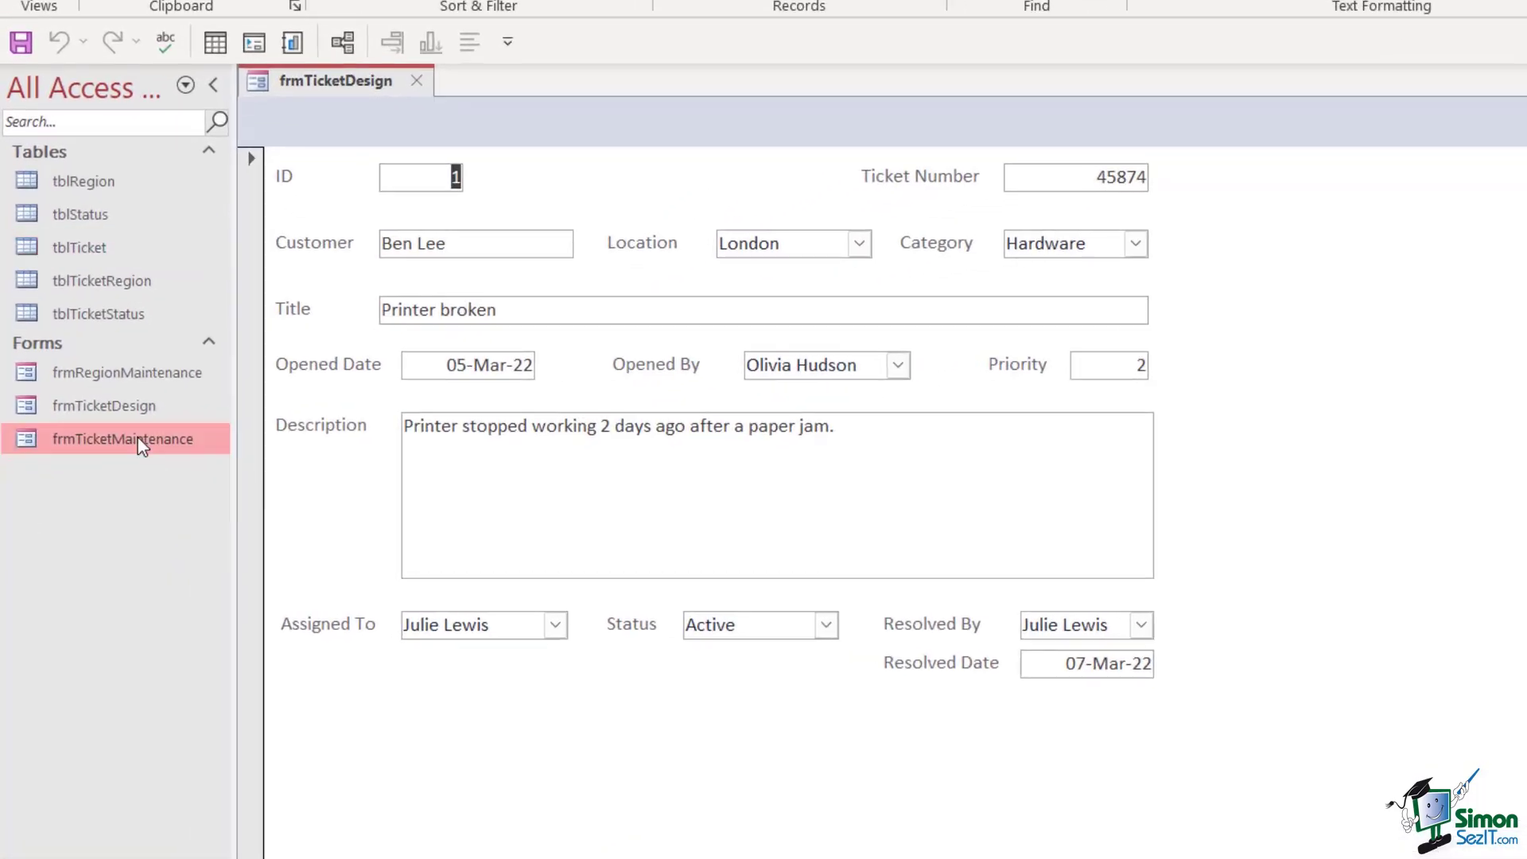
pyautogui.rightClick(140, 446)
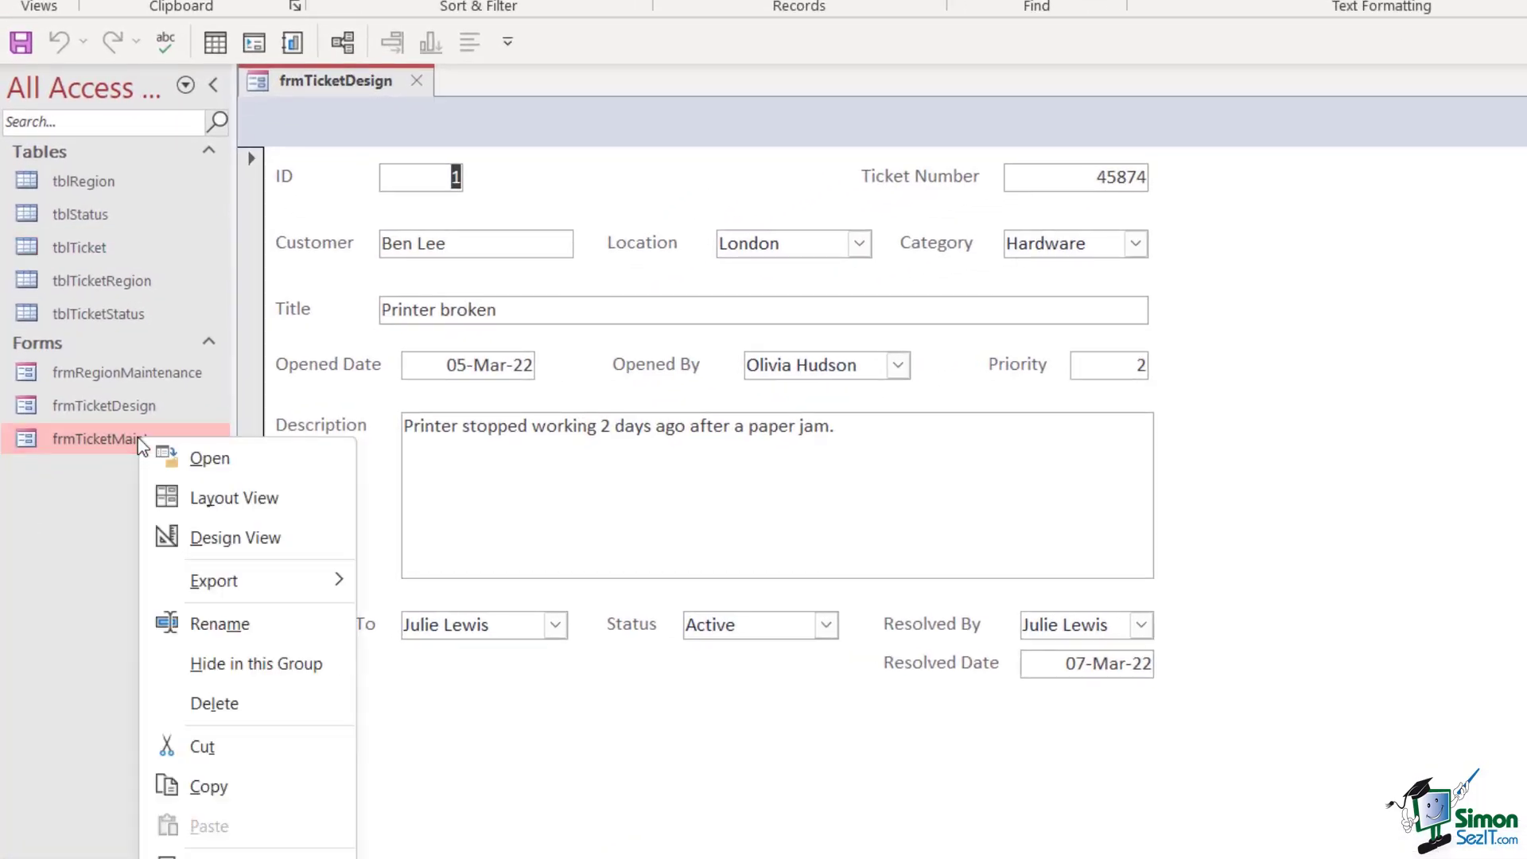
pyautogui.click(229, 623)
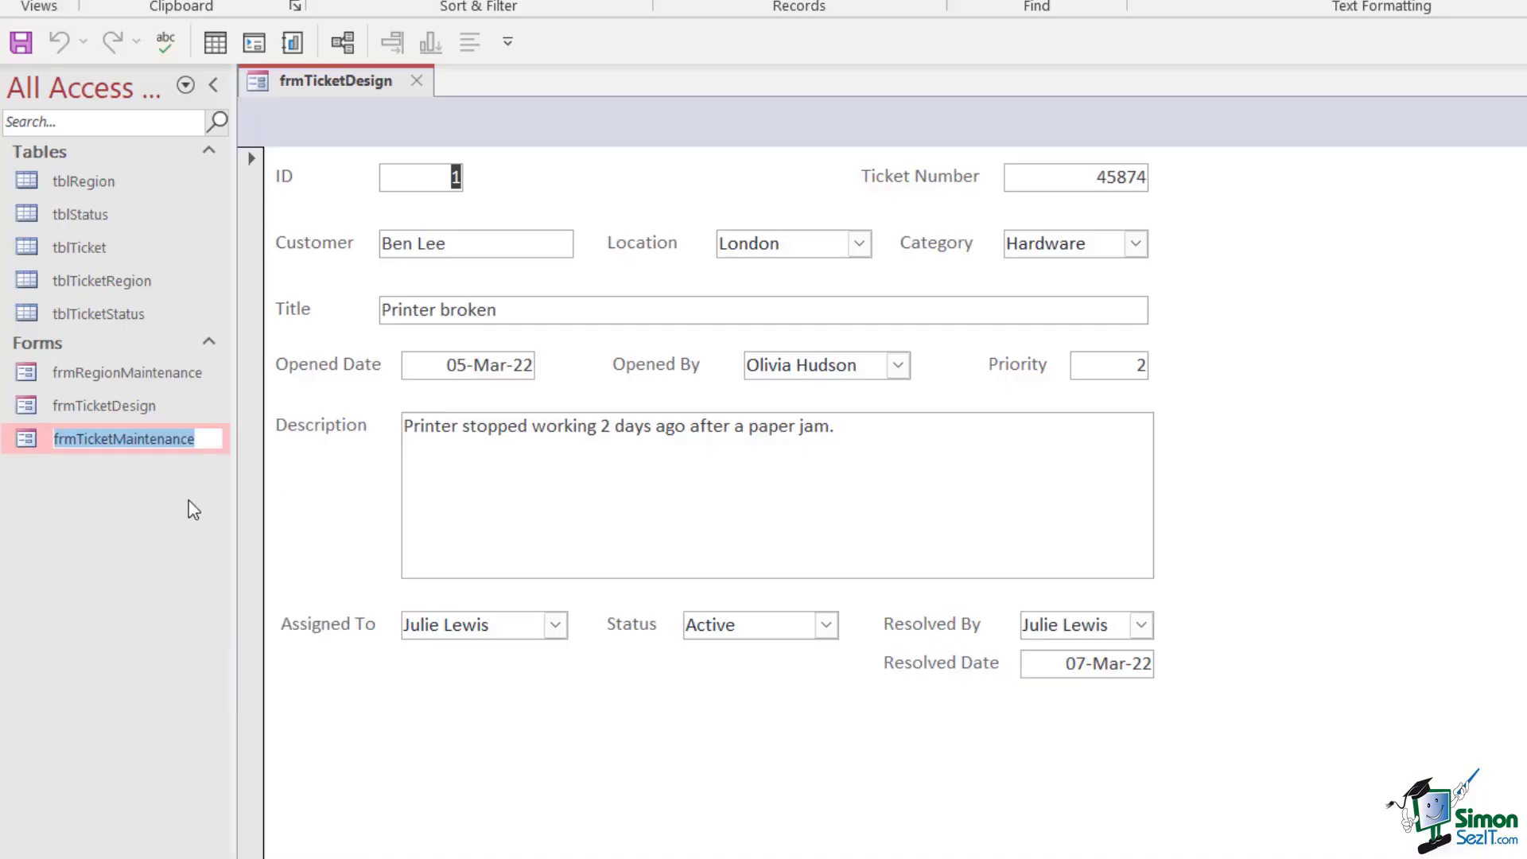
pyautogui.click(210, 441)
pyautogui.write('_old')
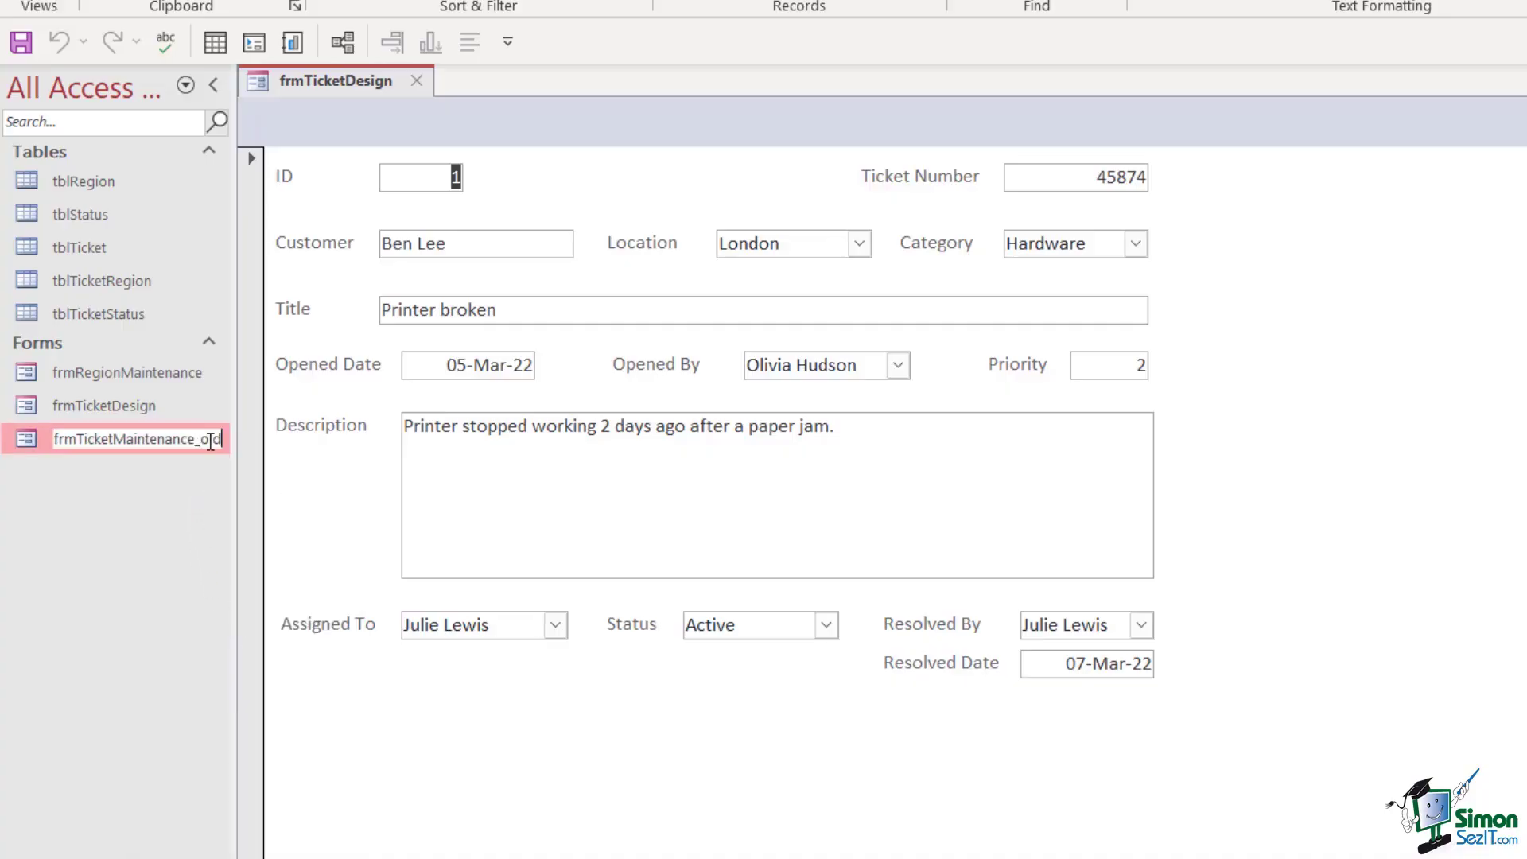
pyautogui.press('Return')
# Close frmTicketDesign with its design changes saved, and rename the form as frmTicketMaintenance
pyautogui.click(127, 407)
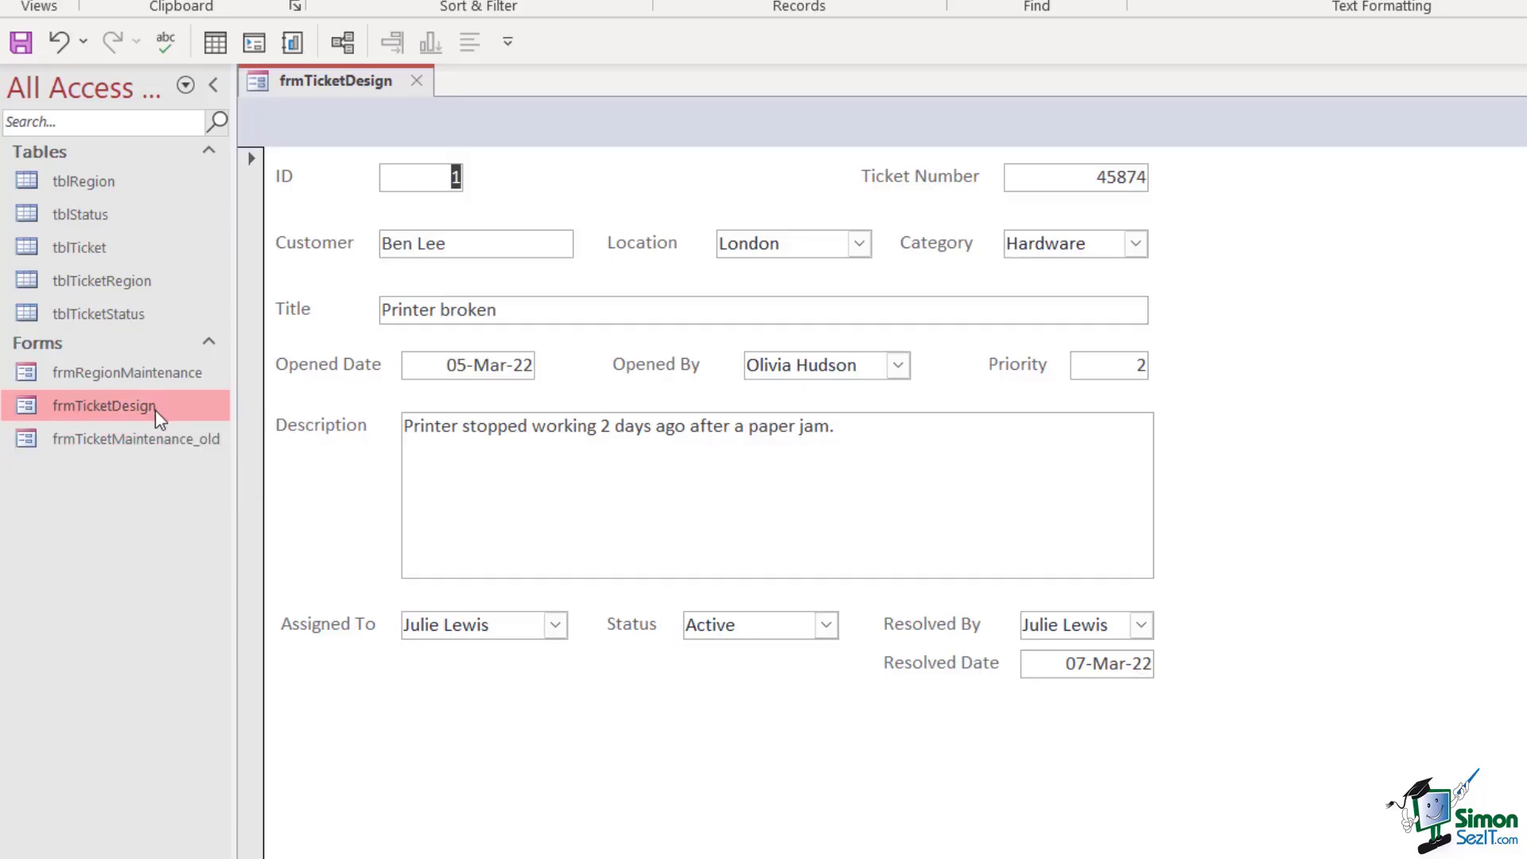
pyautogui.click(418, 80)
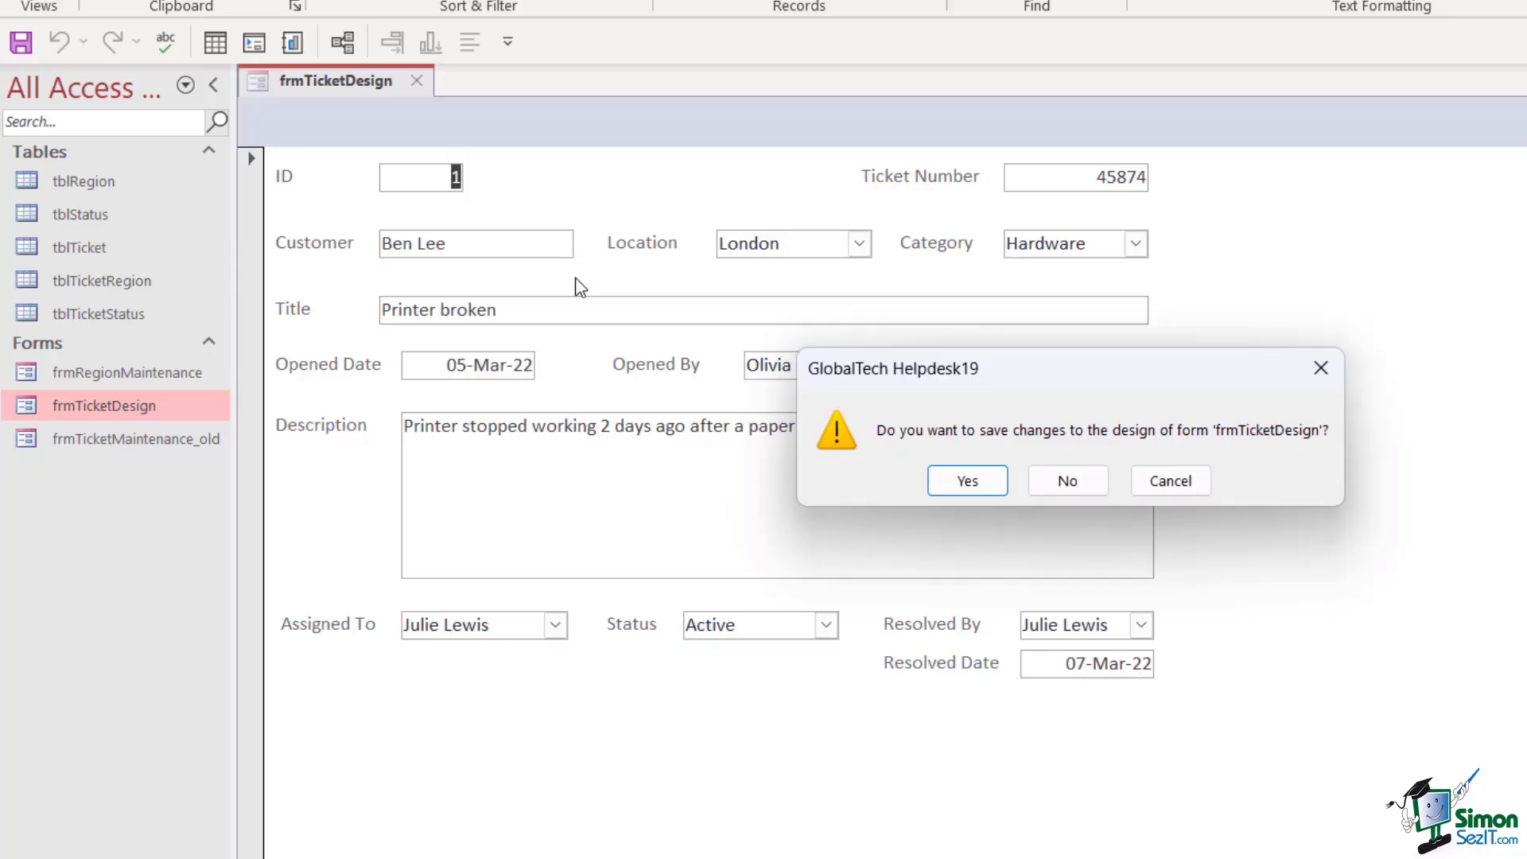
pyautogui.click(981, 489)
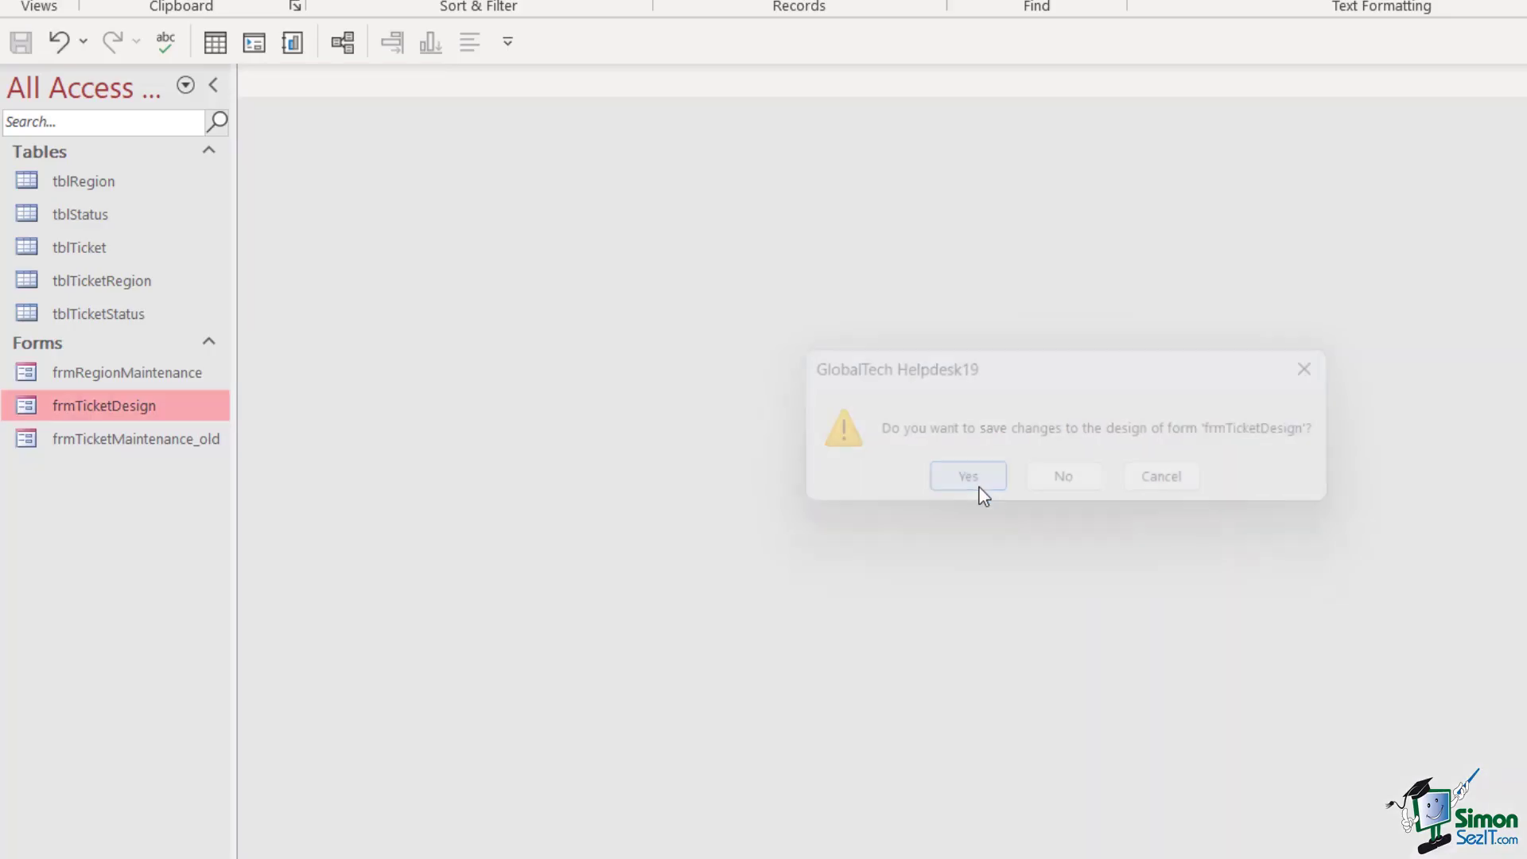
pyautogui.rightClick(93, 404)
pyautogui.click(222, 596)
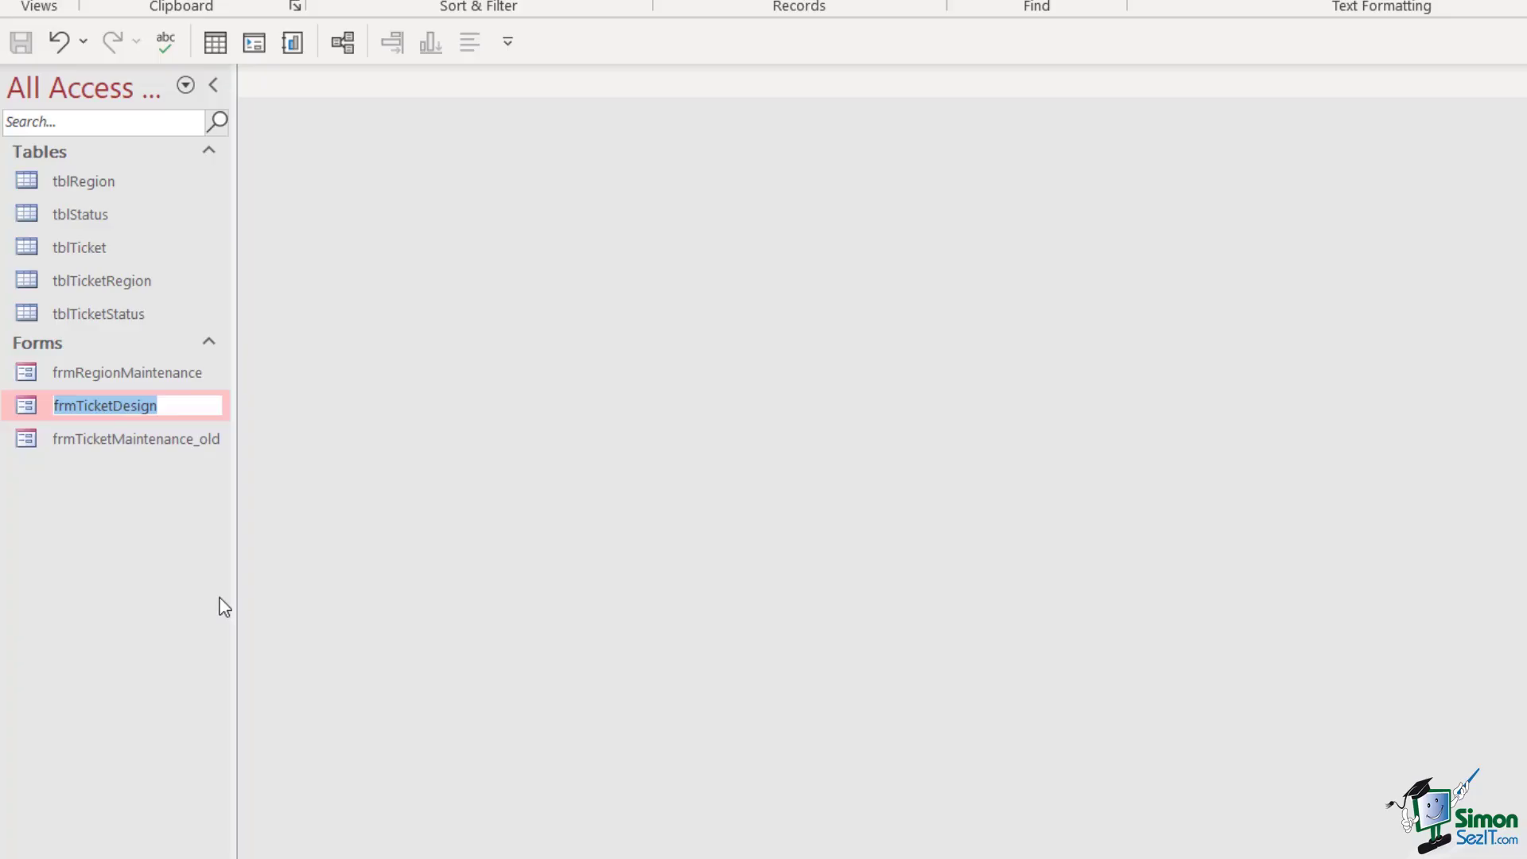
pyautogui.write('frmTicketMaintenance')
pyautogui.press('Return')
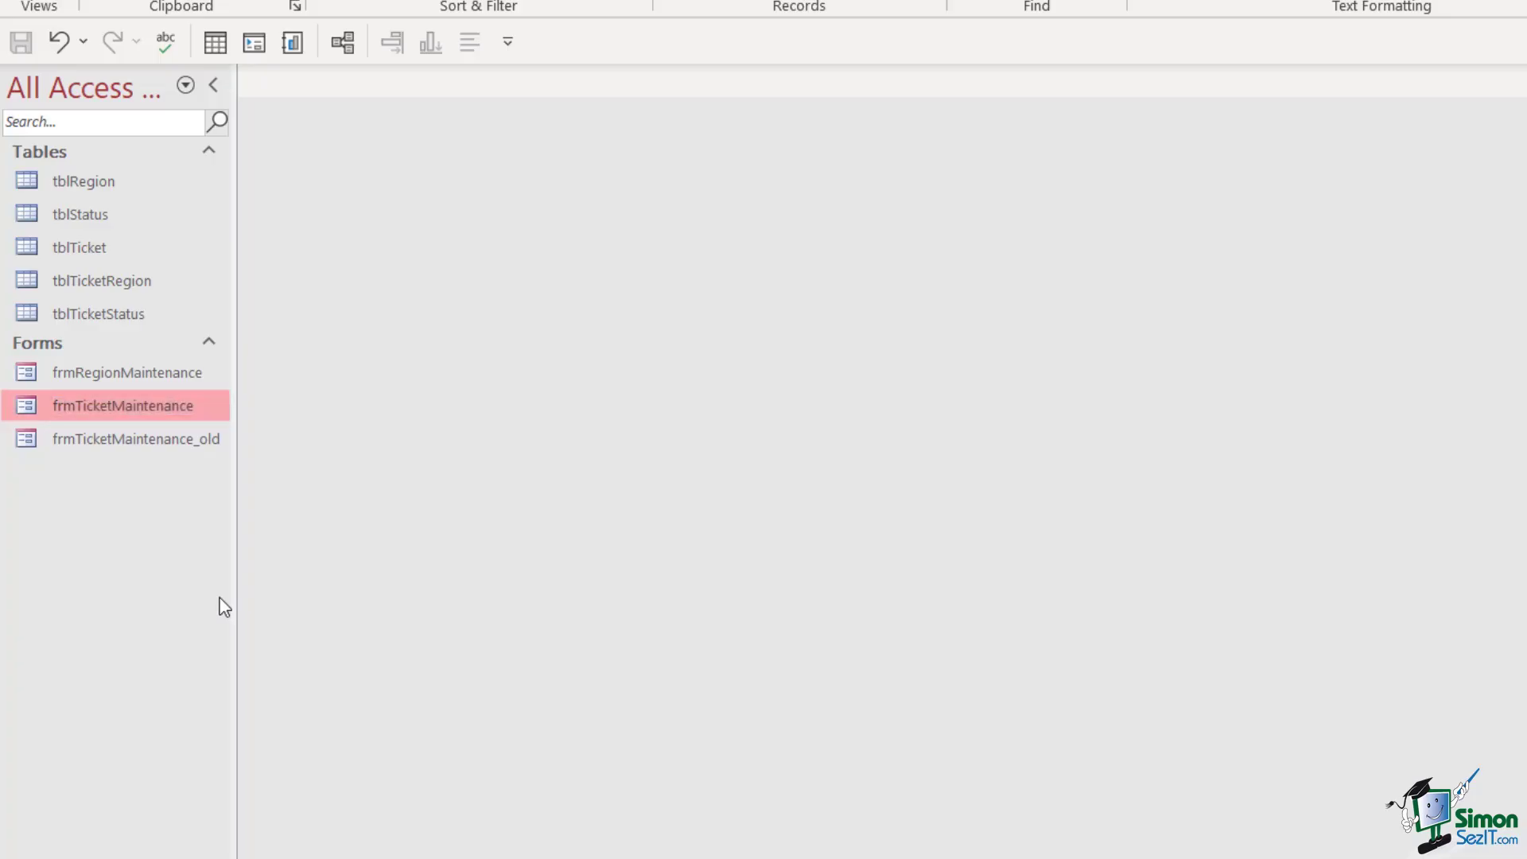